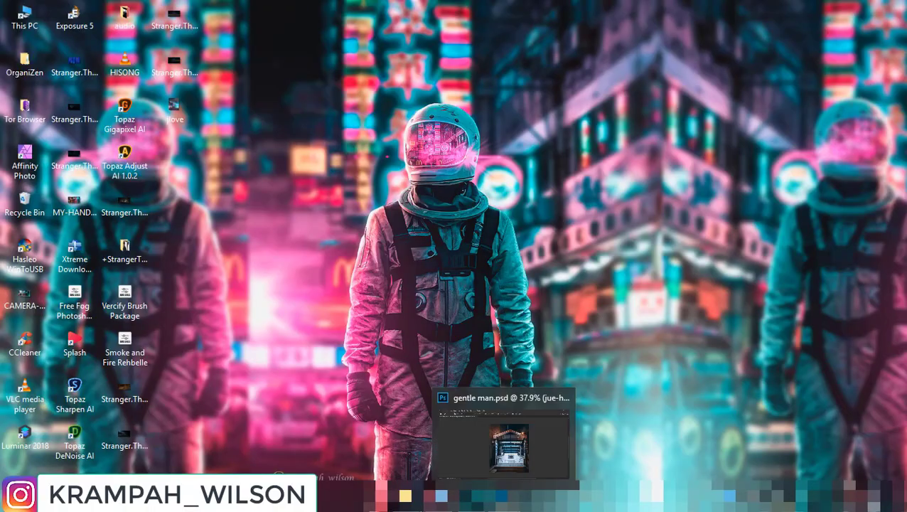
Switch to the Quick Selection tool and zoom in on the entrance roof
{"action": "left_click", "coordinate": [502, 444]}
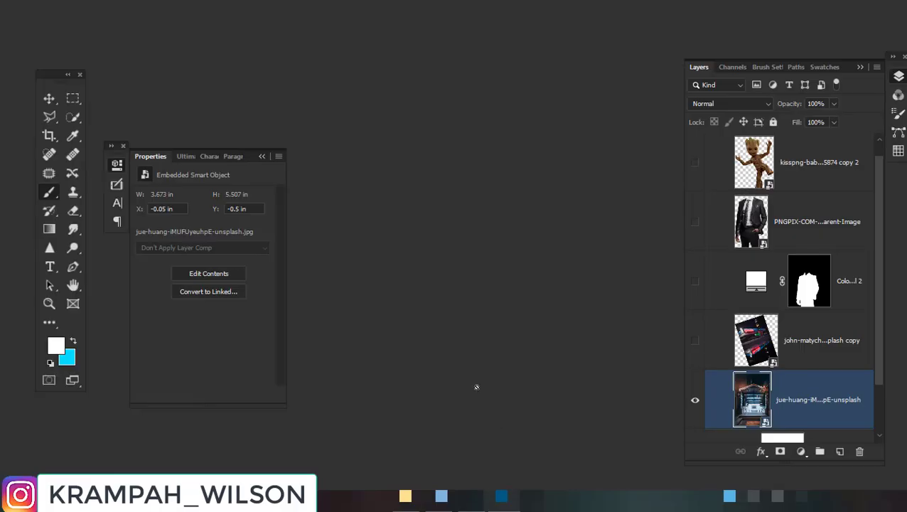
{"action": "scroll", "coordinate": [492, 336], "scroll_direction": "up", "scroll_amount": 2}
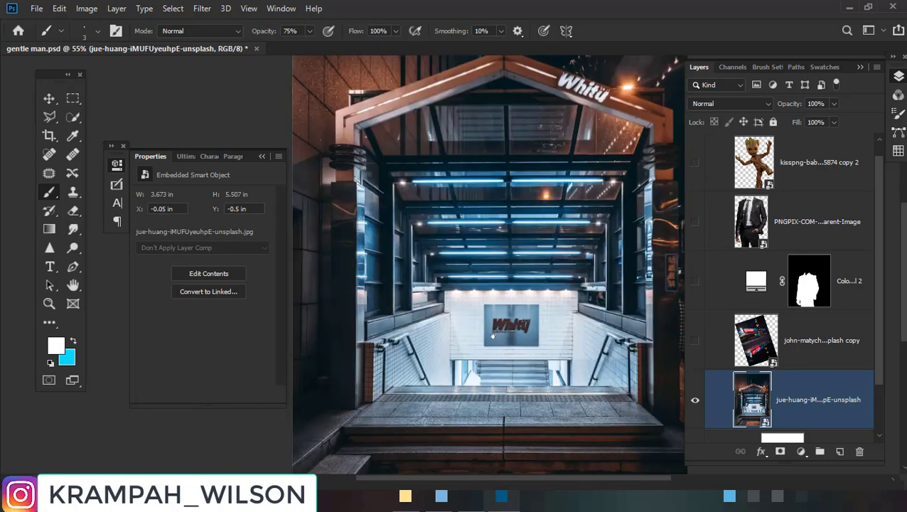
{"action": "scroll", "coordinate": [492, 337], "scroll_direction": "down", "scroll_amount": 2}
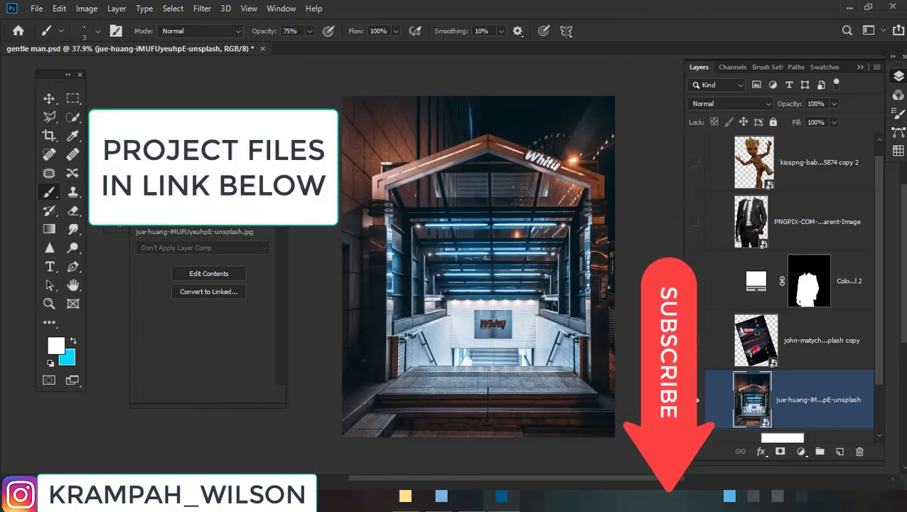
{"action": "key", "text": "w"}
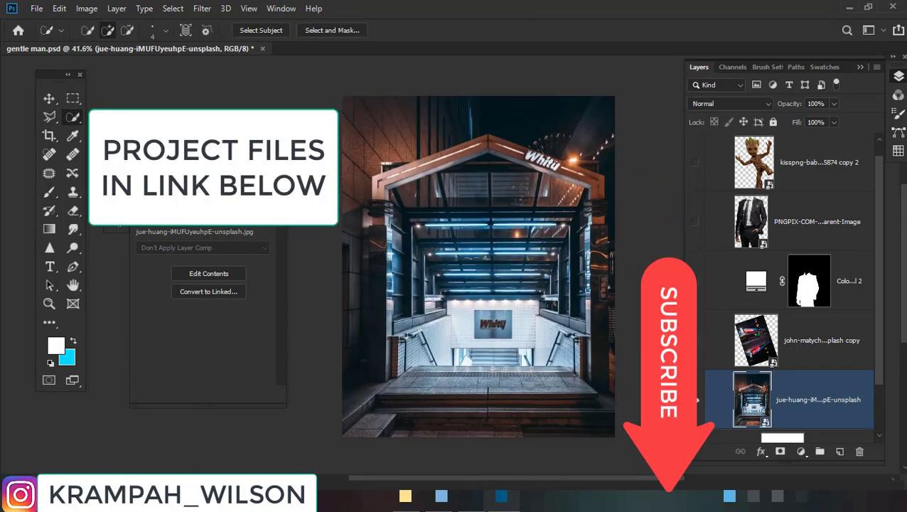
{"action": "scroll", "coordinate": [475, 264], "scroll_direction": "up", "scroll_amount": 2}
{"action": "scroll", "coordinate": [475, 263], "scroll_direction": "up", "scroll_amount": 1}
{"action": "scroll", "coordinate": [475, 263], "scroll_direction": "up", "scroll_amount": 1}
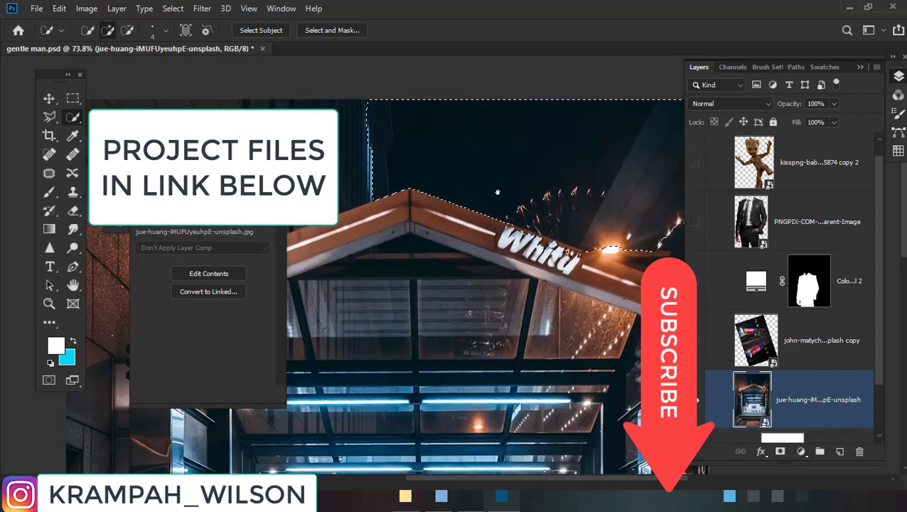
{"action": "scroll", "coordinate": [466, 206], "scroll_direction": "down", "scroll_amount": 2}
Select the sky above the roof, excluding the dark building face and the edge near the Whitu sign
{"action": "left_click", "coordinate": [464, 219]}
{"action": "scroll", "coordinate": [508, 249], "scroll_direction": "up", "scroll_amount": 2}
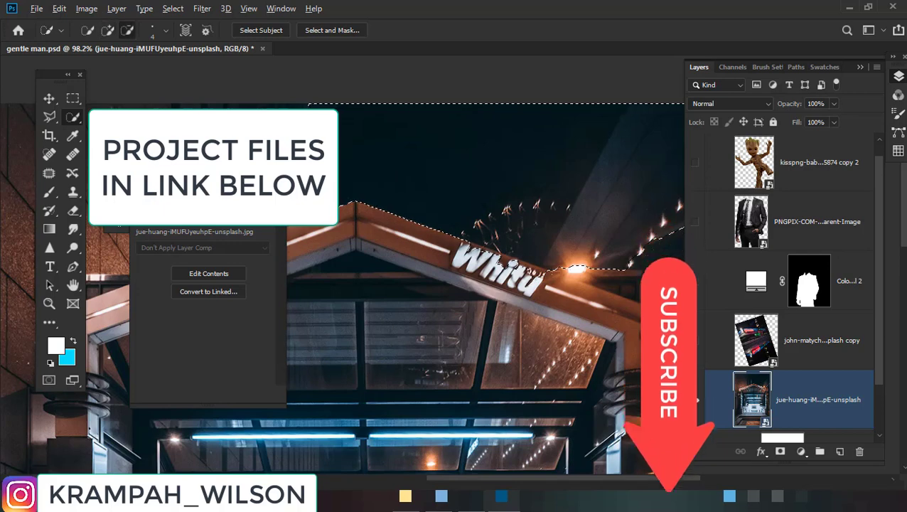
{"action": "left_click", "coordinate": [583, 231], "text": "alt"}
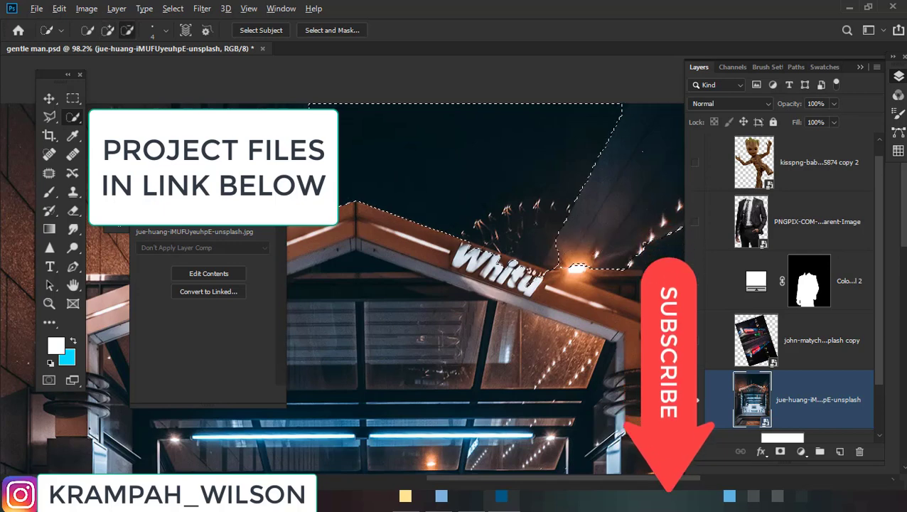
{"action": "scroll", "coordinate": [355, 284], "scroll_direction": "right", "scroll_amount": 2}
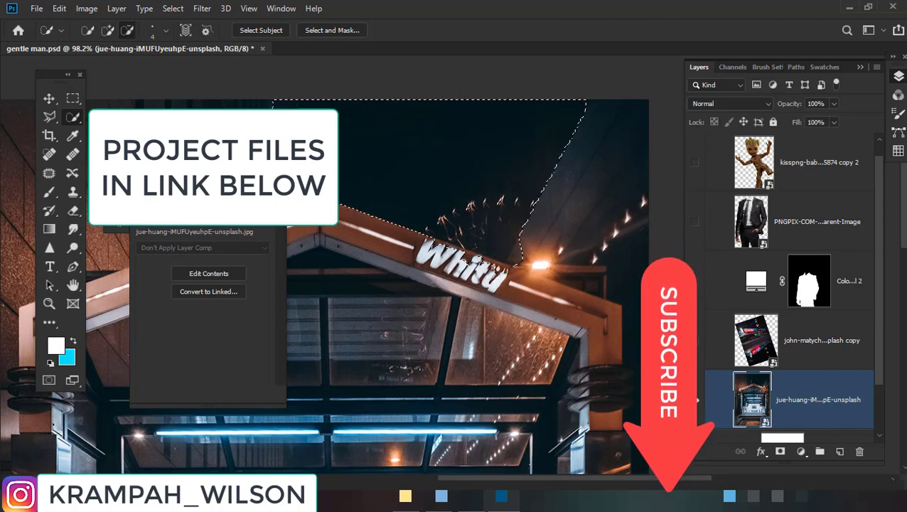
{"action": "left_click", "coordinate": [516, 245], "text": "alt"}
{"action": "scroll", "coordinate": [359, 264], "scroll_direction": "down", "scroll_amount": 3}
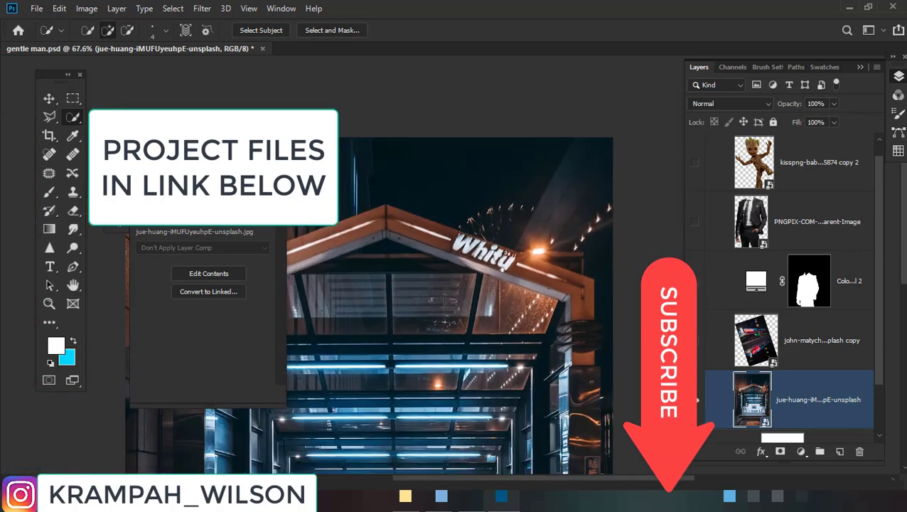
{"action": "left_click_drag", "start_coordinate": [398, 319], "coordinate": [456, 260]}
Turn the sky selection into a layer mask and invert it so the sky is hidden
{"action": "left_click", "coordinate": [782, 452]}
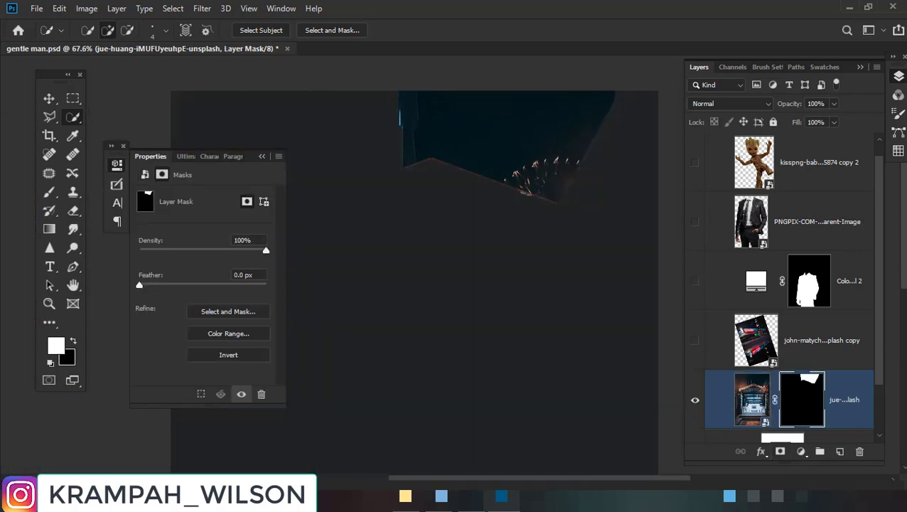
{"action": "left_click", "coordinate": [86, 9]}
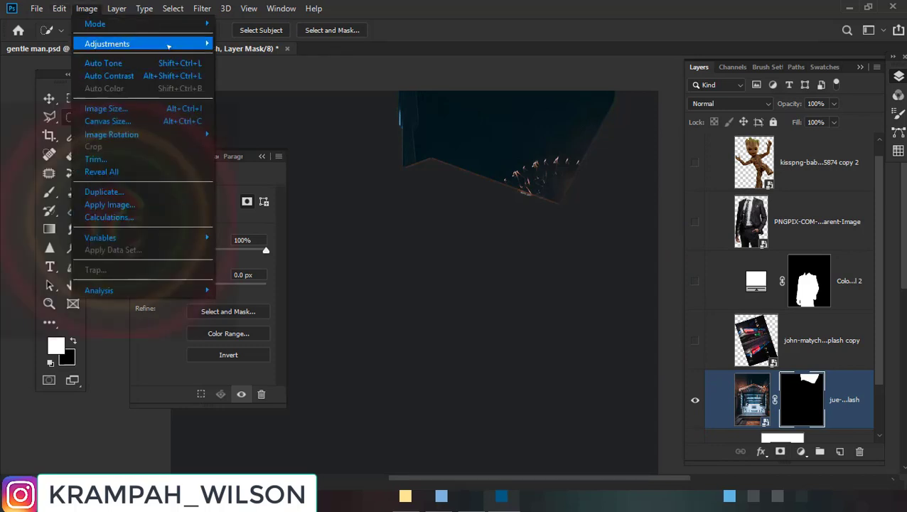
{"action": "mouse_move", "coordinate": [107, 44]}
{"action": "left_click", "coordinate": [263, 197]}
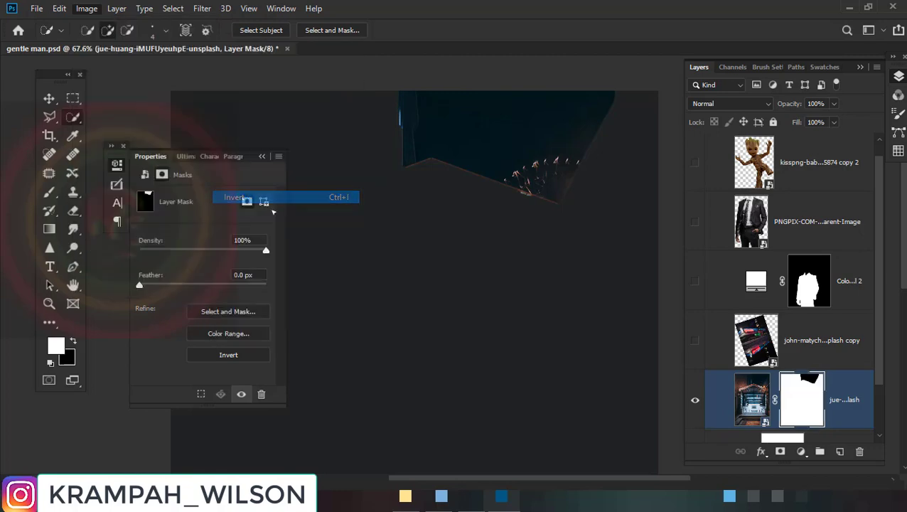
{"action": "scroll", "coordinate": [452, 220], "scroll_direction": "down", "scroll_amount": 3}
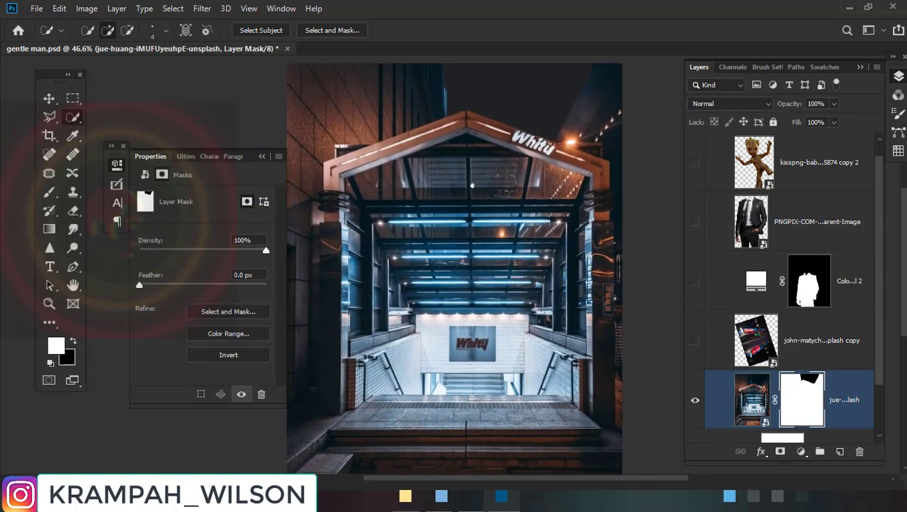
{"action": "scroll", "coordinate": [762, 397], "scroll_direction": "down", "scroll_amount": 2}
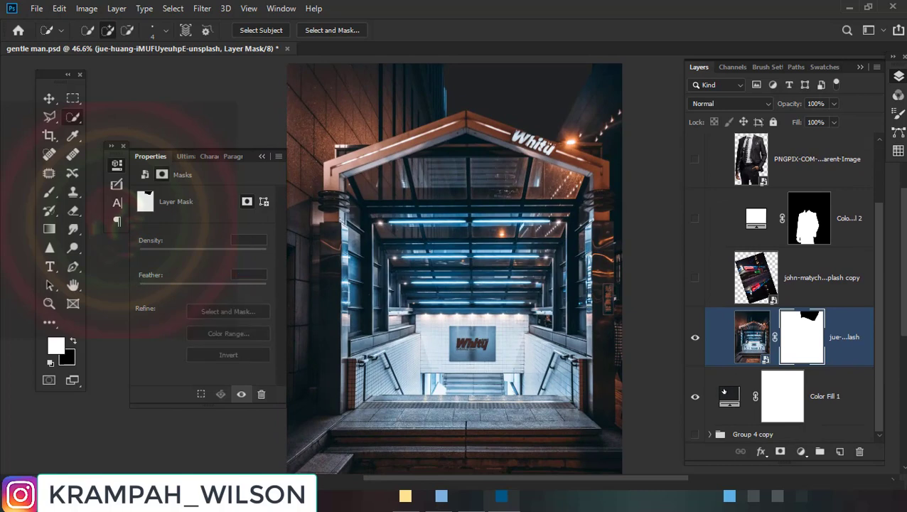
Change the Color Fill 1 colour to near-white light gray #dcdcdc
{"action": "double_click", "coordinate": [729, 391]}
{"action": "left_click", "coordinate": [298, 141]}
{"action": "left_click_drag", "start_coordinate": [297, 140], "coordinate": [281, 96]}
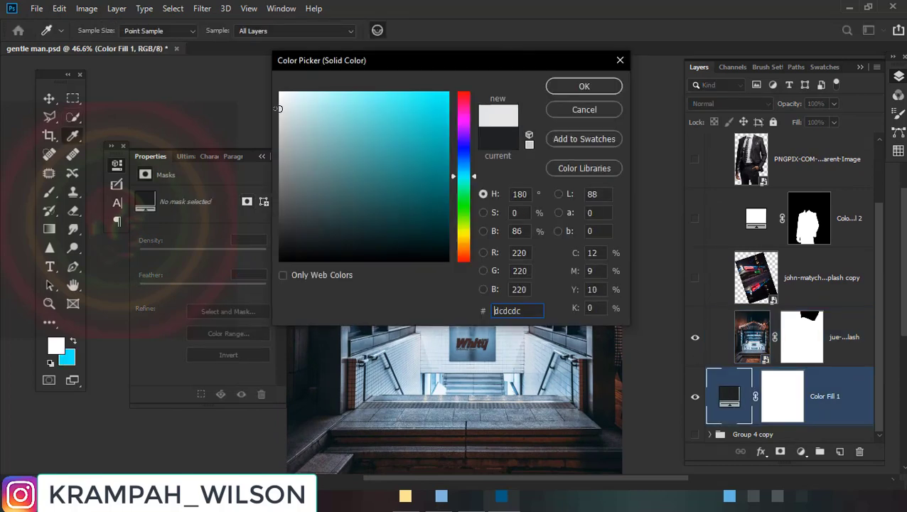
{"action": "left_click", "coordinate": [563, 86]}
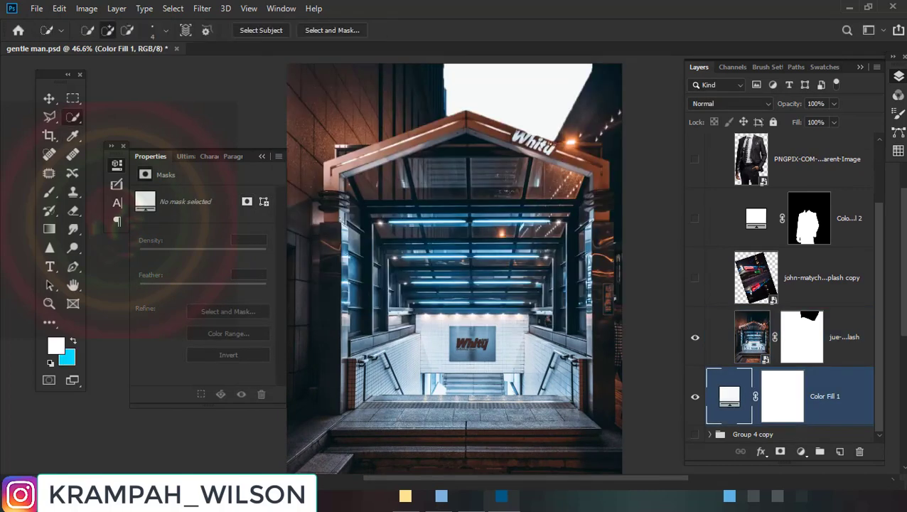
{"action": "left_click_drag", "start_coordinate": [491, 330], "coordinate": [480, 328]}
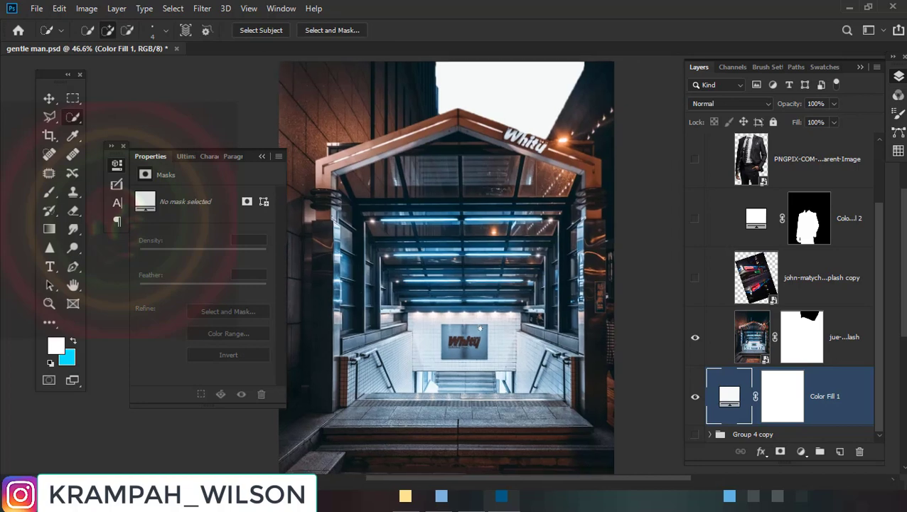
{"action": "scroll", "coordinate": [480, 328], "scroll_direction": "down", "scroll_amount": 2}
Show the neon john-matychuk photo, reposition it, and place it below the entrance layer
{"action": "left_click", "coordinate": [806, 341]}
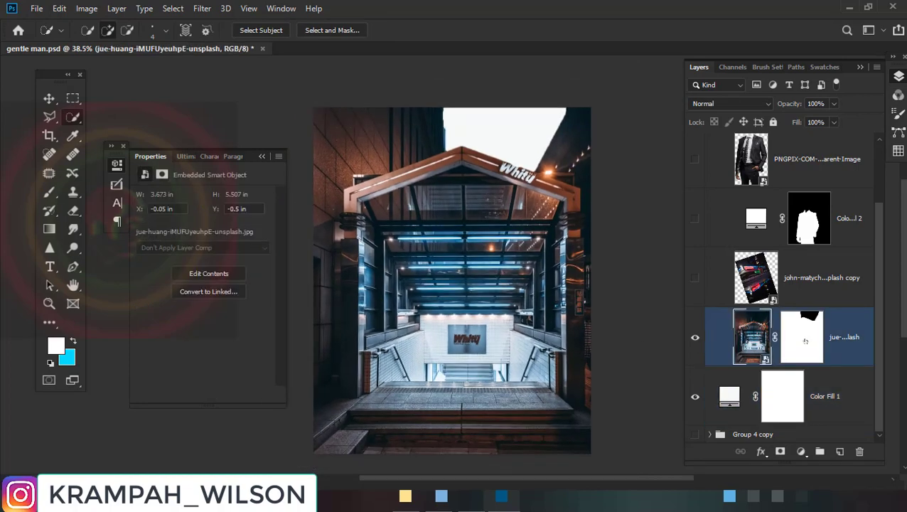
{"action": "left_click", "coordinate": [790, 285]}
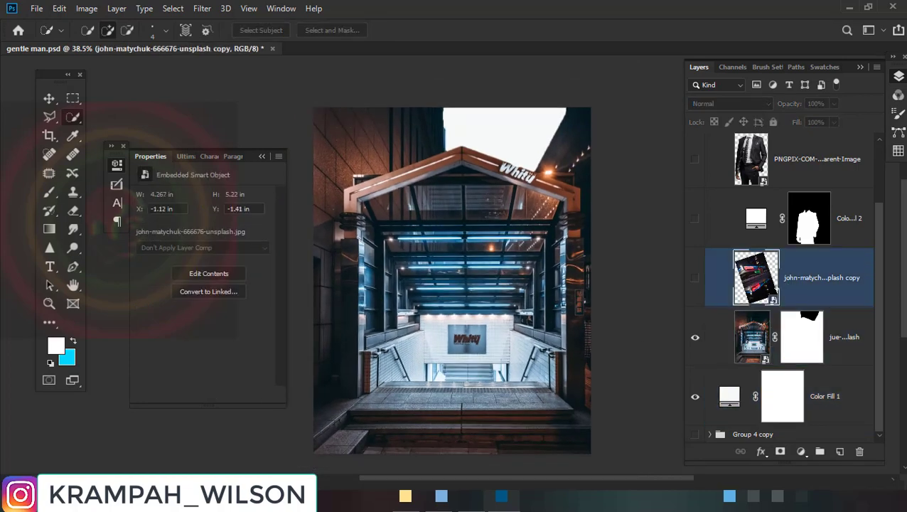
{"action": "left_click", "coordinate": [694, 276]}
{"action": "key", "text": "v"}
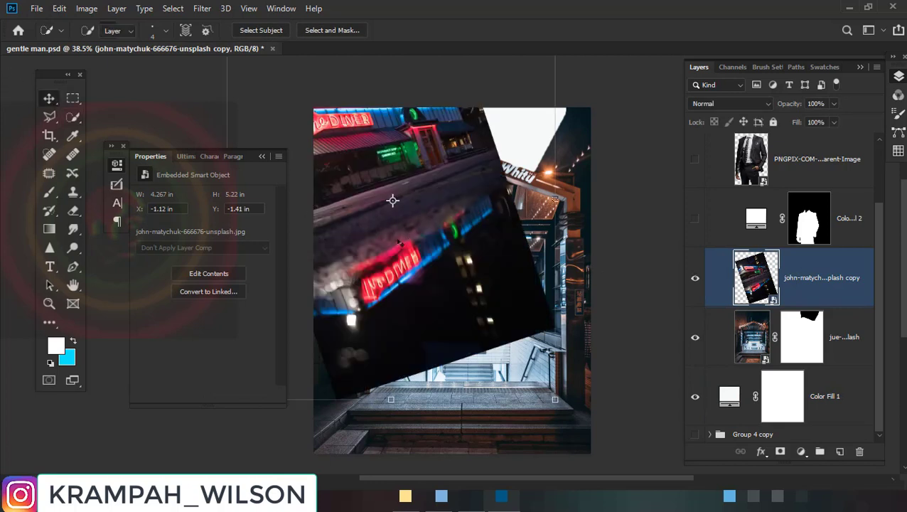
{"action": "left_click_drag", "start_coordinate": [408, 241], "coordinate": [458, 311]}
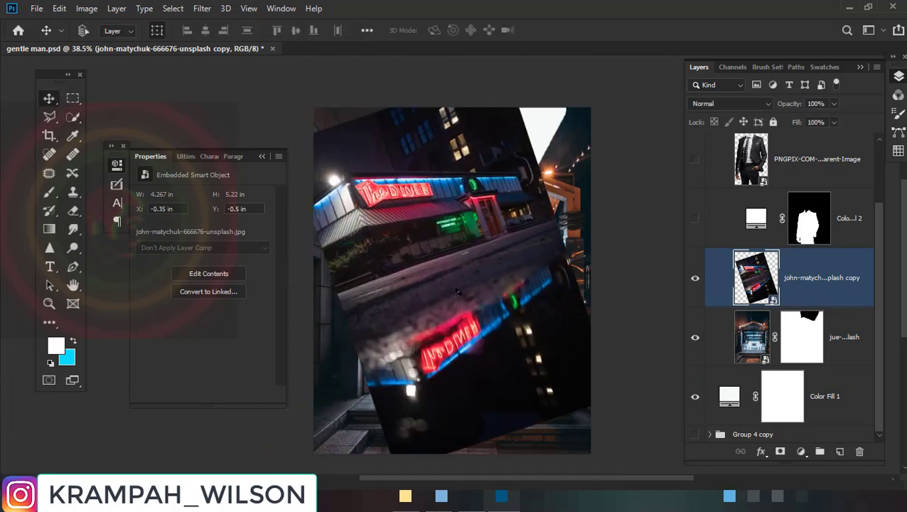
{"action": "key", "text": "shift+Right"}
{"action": "key", "text": "shift+Right"}
{"action": "key", "text": "shift+Right"}
{"action": "left_click_drag", "start_coordinate": [812, 290], "coordinate": [792, 344]}
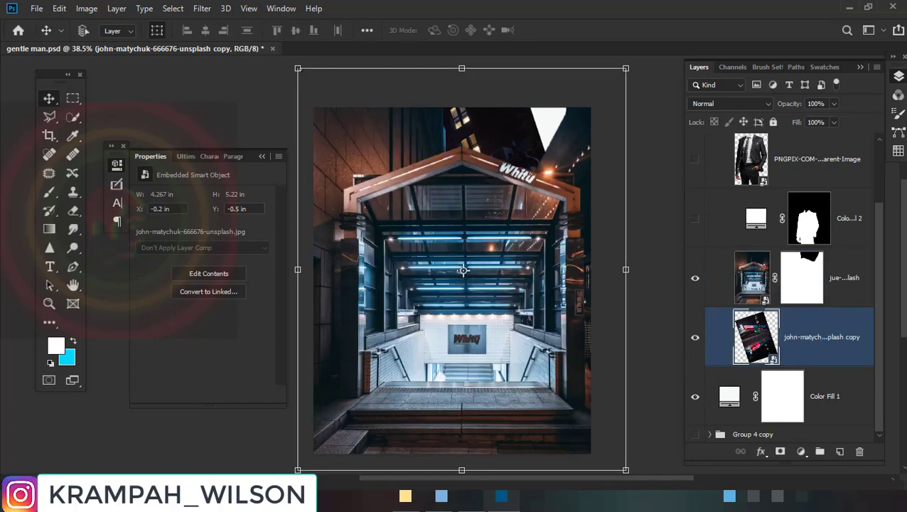
Scale the neon photo down, move it above the roof, flip and slightly rotate it
{"action": "key", "text": "ctrl+t"}
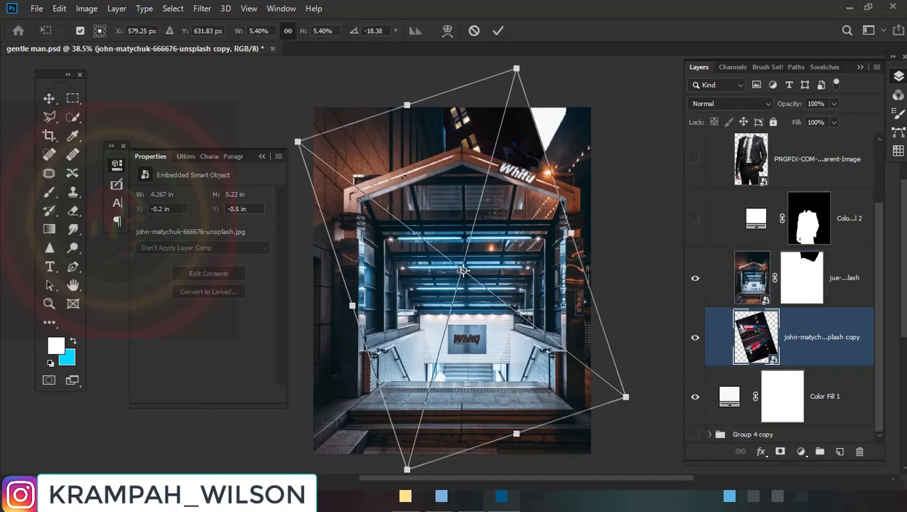
{"action": "mouse_move", "coordinate": [463, 270]}
{"action": "left_mouse_down"}
{"action": "mouse_move", "coordinate": [363, 130]}
{"action": "mouse_move", "coordinate": [436, 235]}
{"action": "left_mouse_up"}
{"action": "left_click_drag", "start_coordinate": [544, 294], "coordinate": [525, 129]}
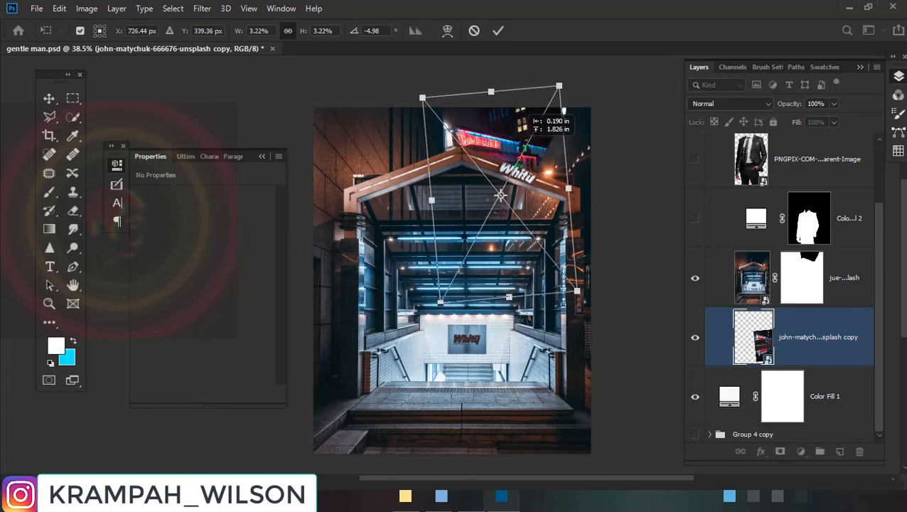
{"action": "right_click", "coordinate": [547, 163]}
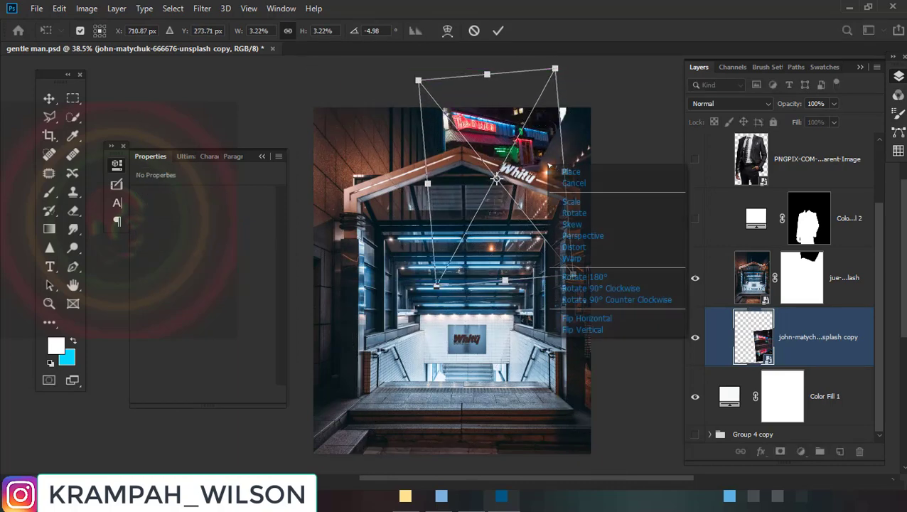
{"action": "left_click", "coordinate": [573, 317]}
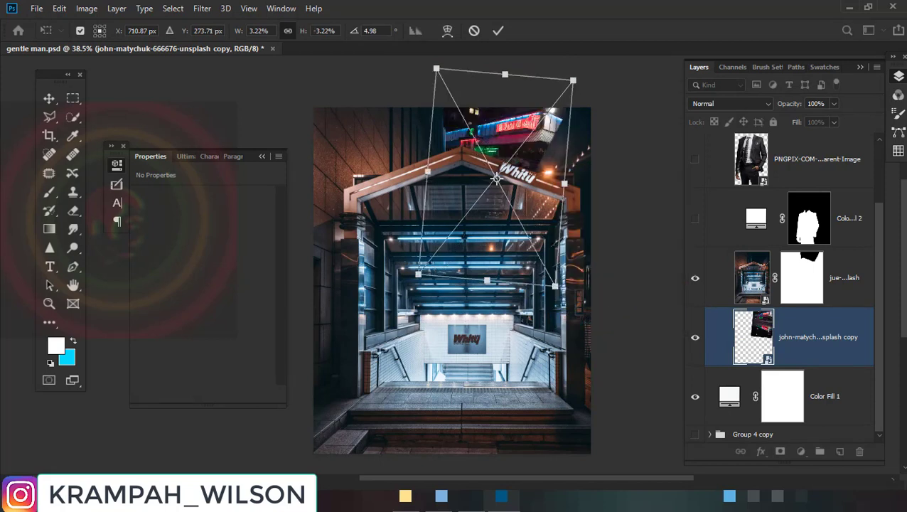
{"action": "left_click_drag", "start_coordinate": [565, 295], "coordinate": [572, 272]}
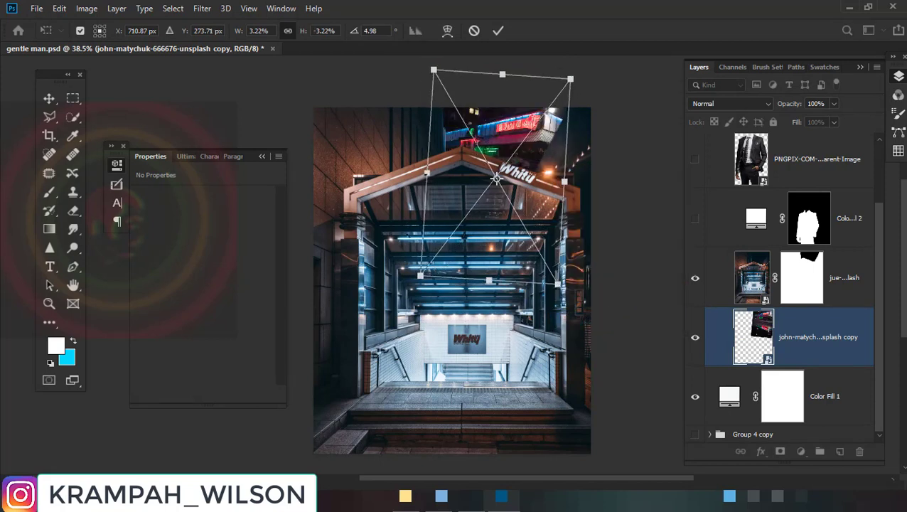
{"action": "left_click_drag", "start_coordinate": [469, 232], "coordinate": [484, 231]}
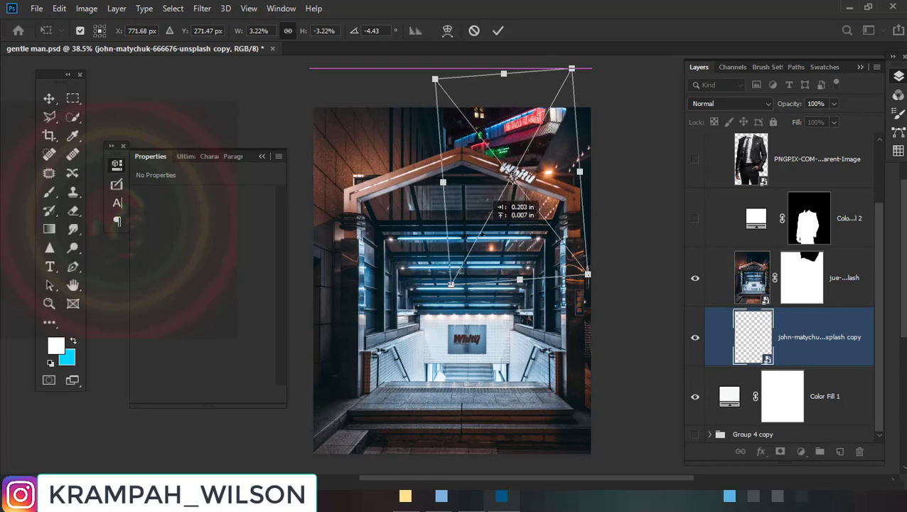
{"action": "key", "text": "ctrl+z"}
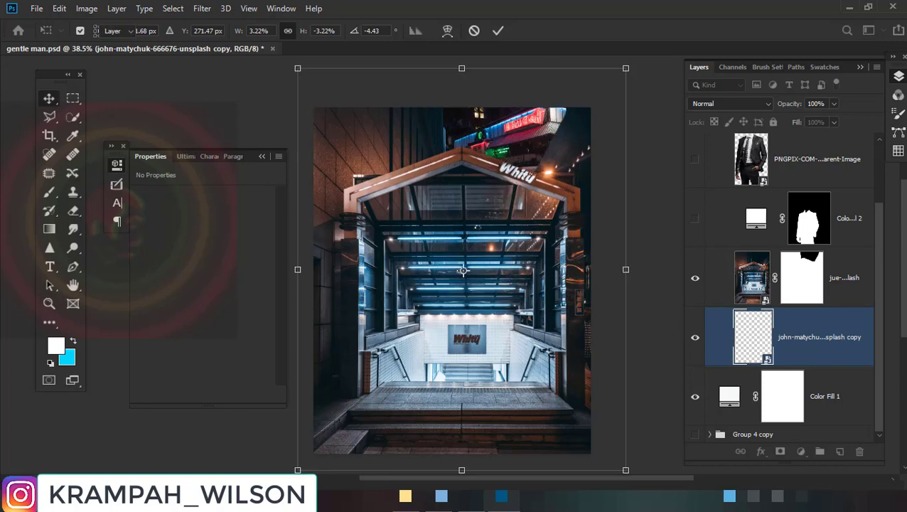
{"action": "key", "text": "Return"}
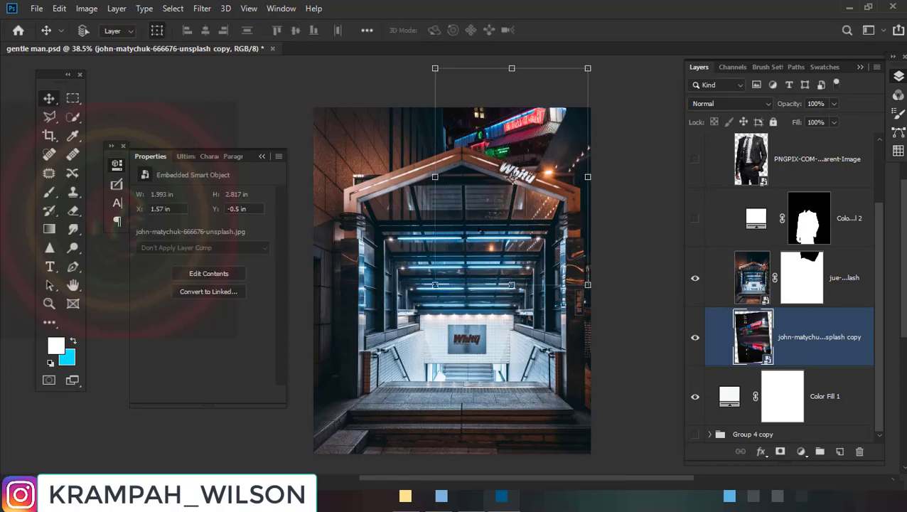
{"action": "left_click", "coordinate": [799, 291]}
Set up a Soft Round brush at 95 px
{"action": "key", "text": "b"}
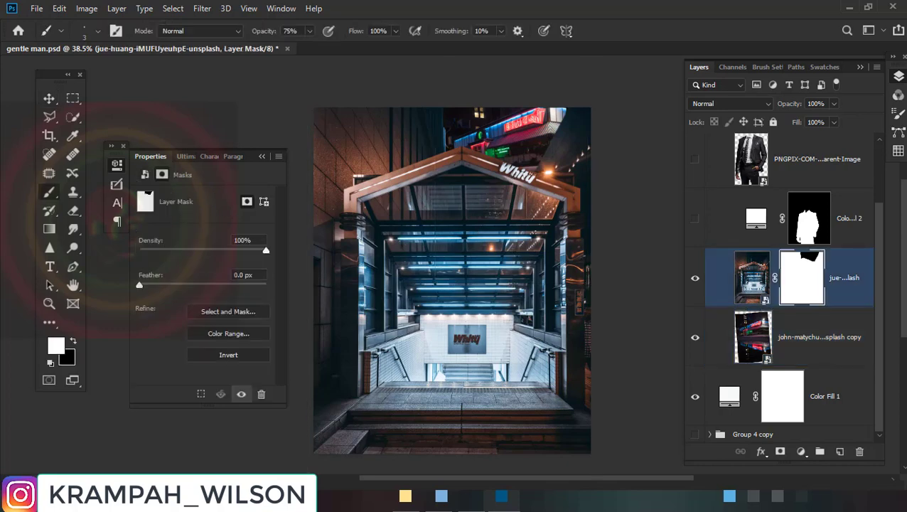
{"action": "right_click", "coordinate": [443, 252]}
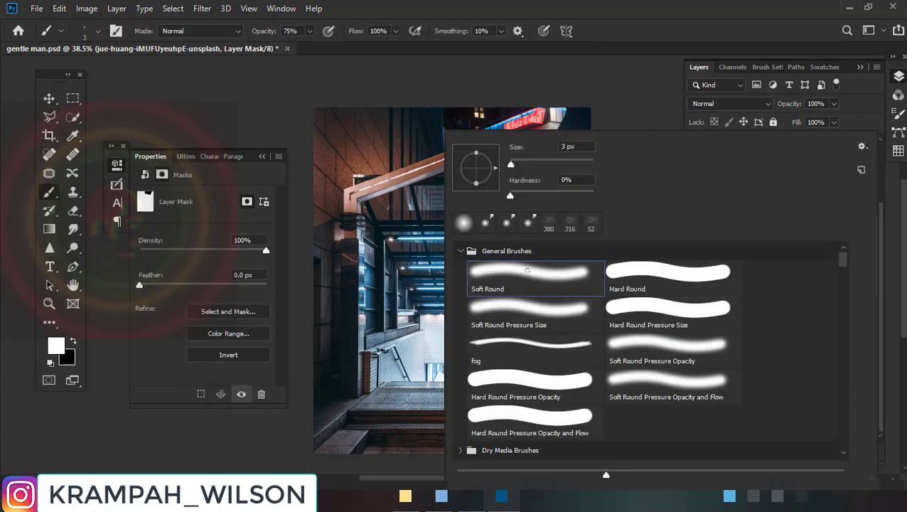
{"action": "left_click", "coordinate": [527, 270]}
{"action": "left_click", "coordinate": [618, 36]}
{"action": "right_click", "coordinate": [454, 213]}
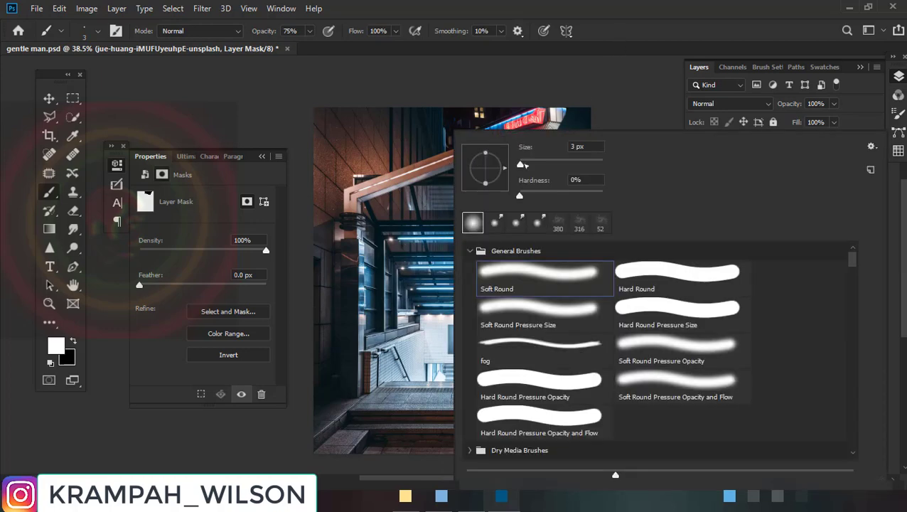
{"action": "left_click_drag", "start_coordinate": [548, 164], "coordinate": [560, 164]}
{"action": "key", "text": "Return"}
Paint the mask in black to hide the entrance photo right of the diner sign
{"action": "scroll", "coordinate": [469, 216], "scroll_direction": "up", "scroll_amount": 3}
{"action": "scroll", "coordinate": [469, 217], "scroll_direction": "up", "scroll_amount": 2}
{"action": "scroll", "coordinate": [469, 217], "scroll_direction": "up", "scroll_amount": 1}
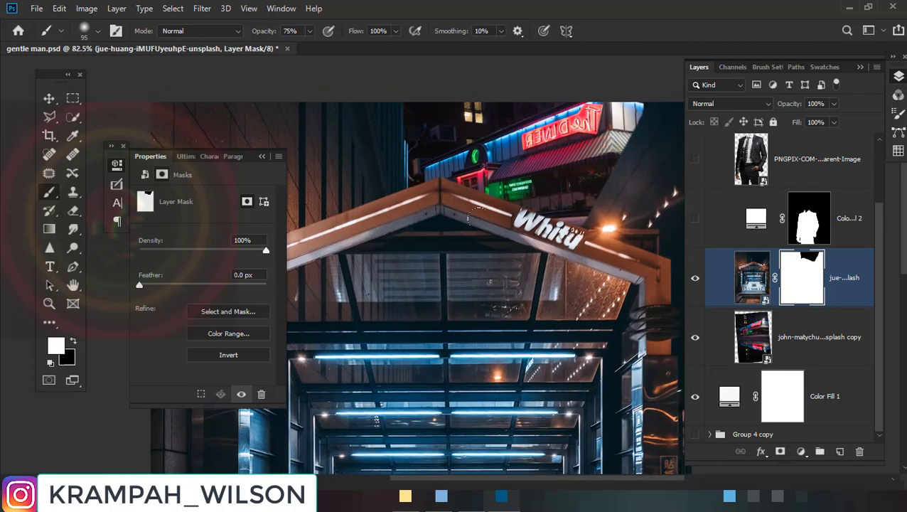
{"action": "scroll", "coordinate": [478, 217], "scroll_direction": "up", "scroll_amount": 1}
{"action": "scroll", "coordinate": [527, 198], "scroll_direction": "up", "scroll_amount": 1}
{"action": "left_click_drag", "start_coordinate": [525, 219], "coordinate": [574, 170]}
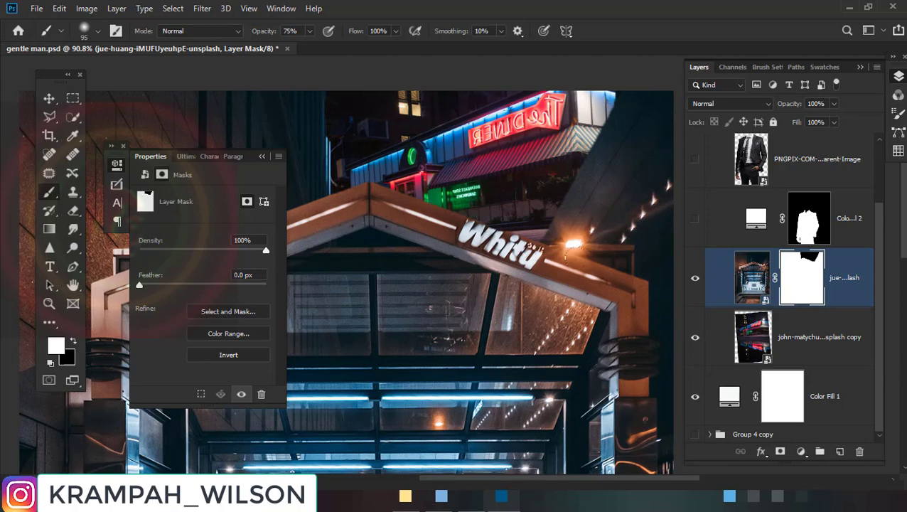
{"action": "key", "text": "x"}
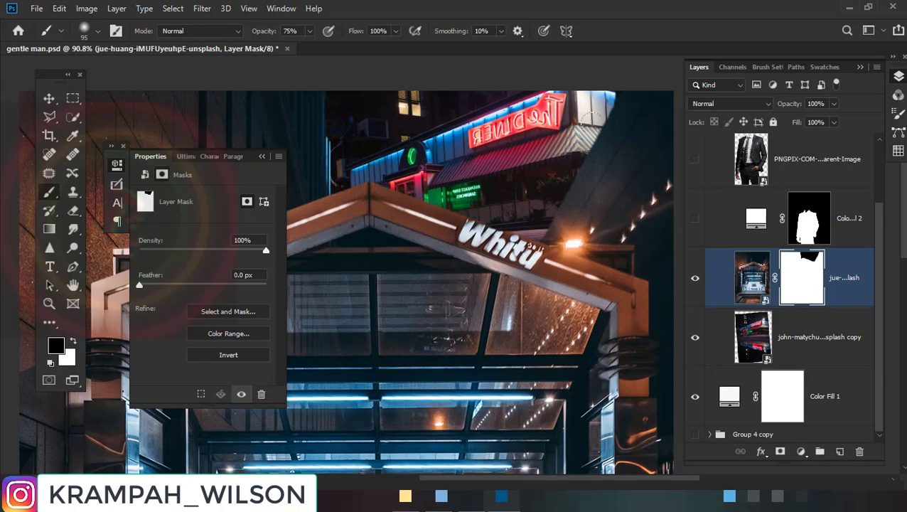
{"action": "mouse_move", "coordinate": [588, 120]}
{"action": "left_mouse_down"}
{"action": "mouse_move", "coordinate": [604, 139]}
{"action": "mouse_move", "coordinate": [613, 113]}
{"action": "mouse_move", "coordinate": [636, 99]}
{"action": "left_mouse_up"}
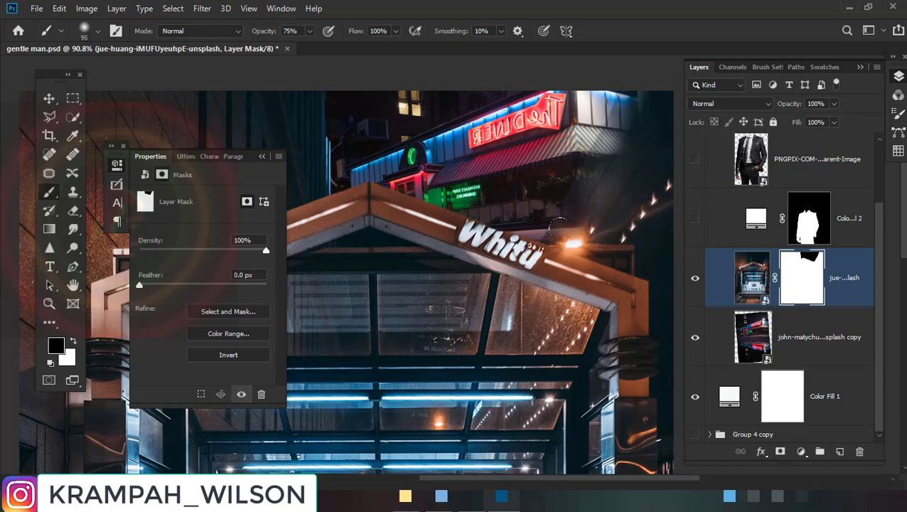
{"action": "left_click_drag", "start_coordinate": [606, 160], "coordinate": [643, 96]}
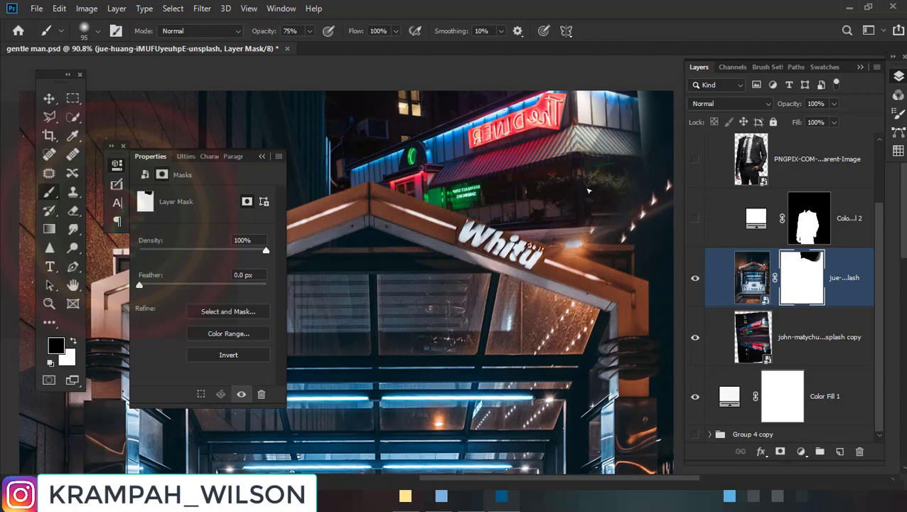
{"action": "scroll", "coordinate": [472, 149], "scroll_direction": "down", "scroll_amount": 1}
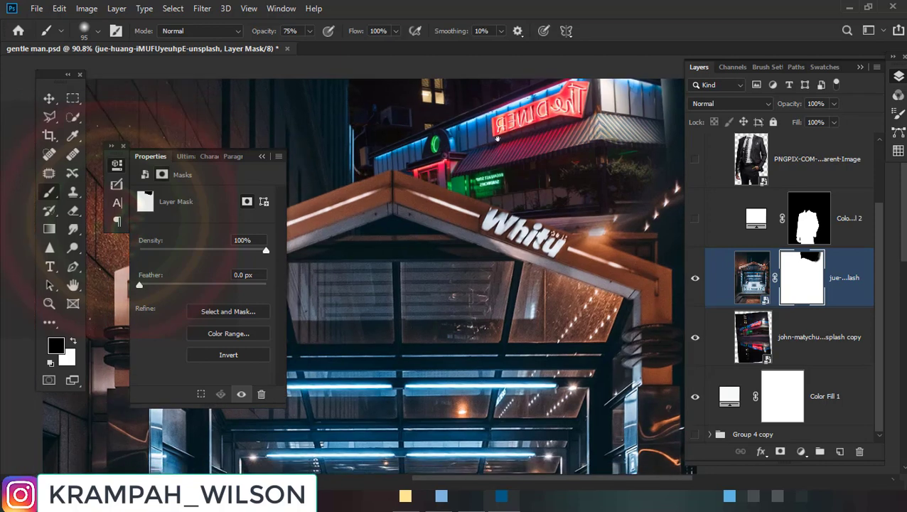
{"action": "scroll", "coordinate": [491, 138], "scroll_direction": "down", "scroll_amount": 1}
{"action": "scroll", "coordinate": [498, 134], "scroll_direction": "down", "scroll_amount": 1}
{"action": "scroll", "coordinate": [499, 132], "scroll_direction": "down", "scroll_amount": 1}
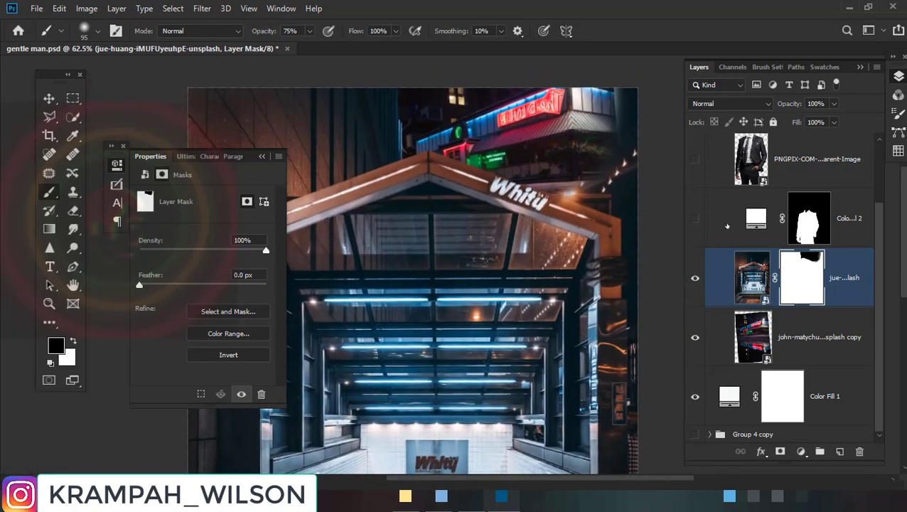
Straighten and enlarge the john-matychuk neon photo to about 2.37 × 3.47 in behind the roof
{"action": "left_click", "coordinate": [793, 325]}
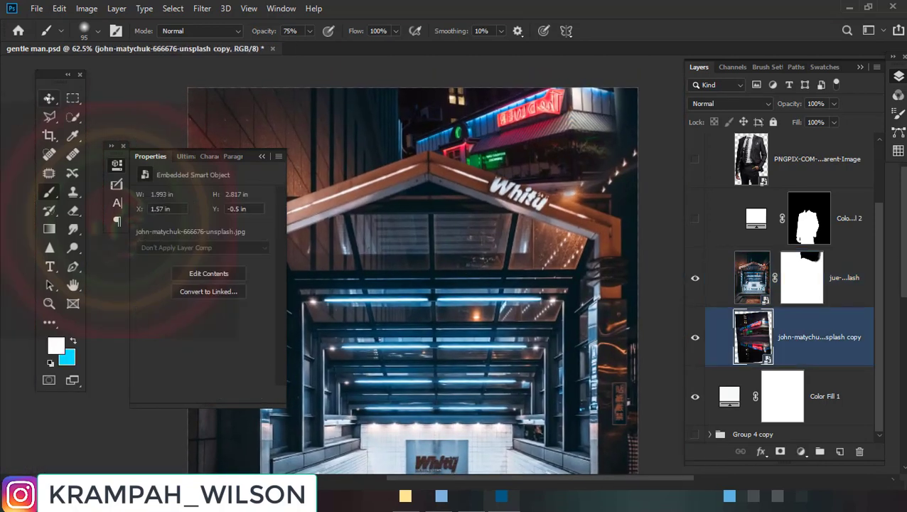
{"action": "key", "text": "v"}
{"action": "left_click_drag", "start_coordinate": [456, 249], "coordinate": [455, 257]}
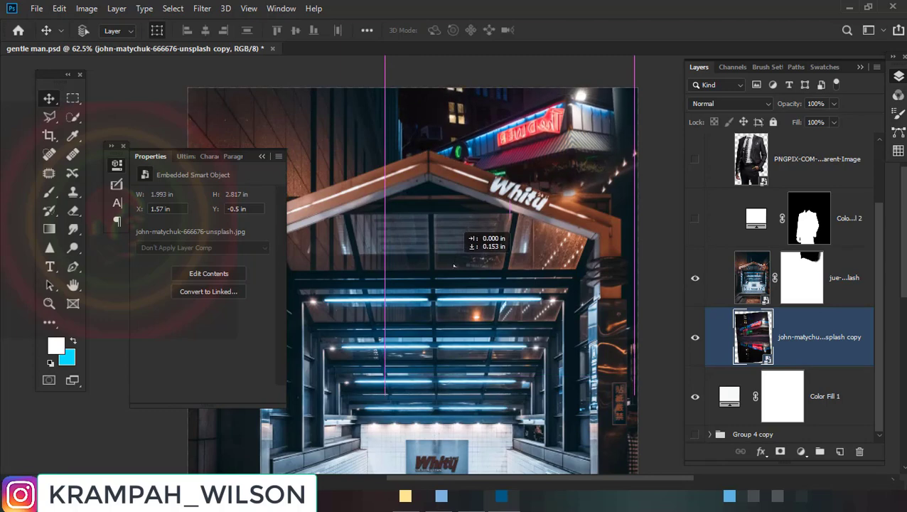
{"action": "key", "text": "ctrl+t"}
{"action": "left_click_drag", "start_coordinate": [371, 218], "coordinate": [366, 237]}
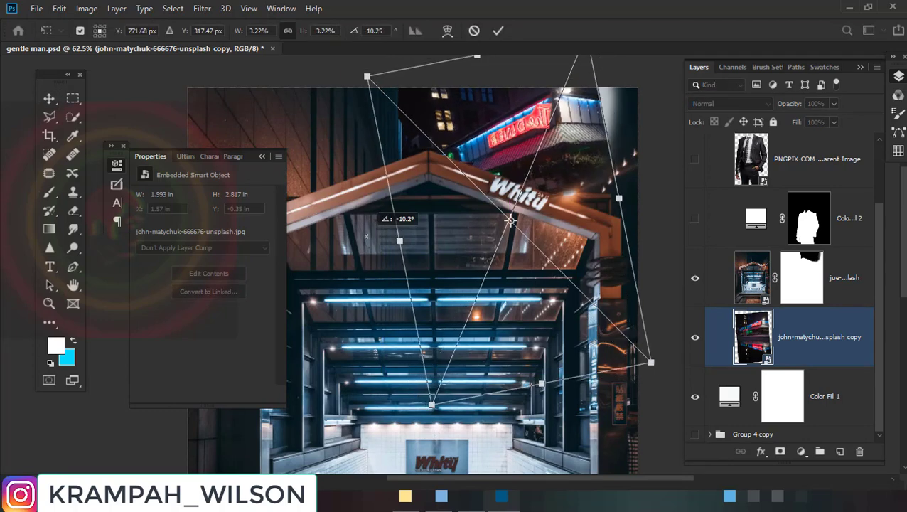
{"action": "scroll", "coordinate": [424, 196], "scroll_direction": "down", "scroll_amount": 5}
{"action": "left_click_drag", "start_coordinate": [544, 283], "coordinate": [589, 316]}
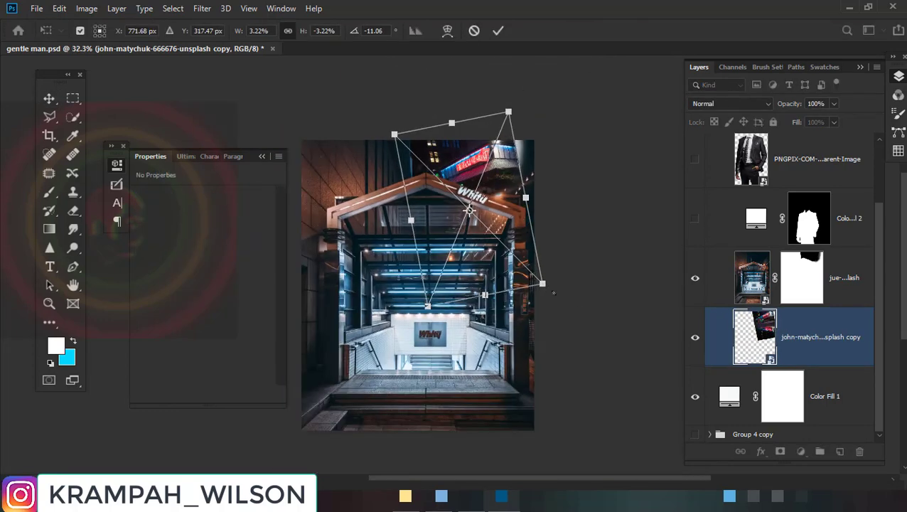
{"action": "left_click_drag", "start_coordinate": [519, 291], "coordinate": [517, 277]}
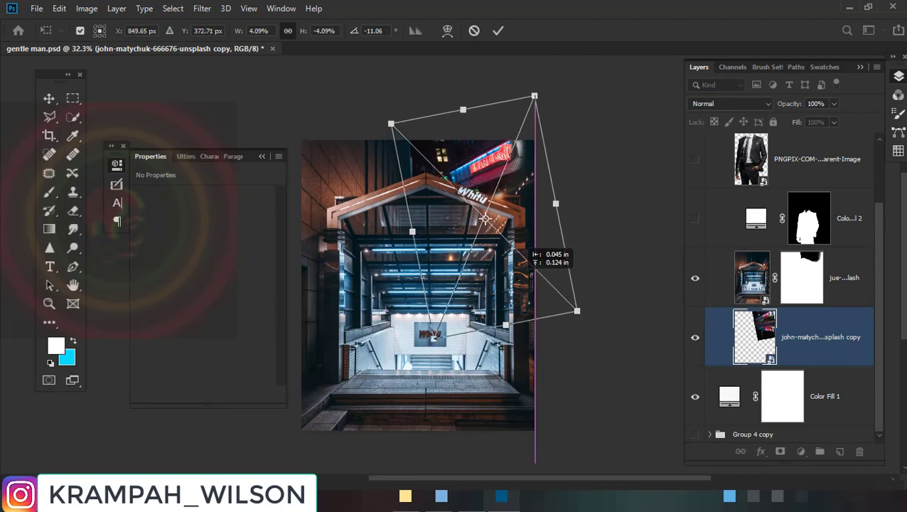
{"action": "left_click_drag", "start_coordinate": [577, 207], "coordinate": [579, 220]}
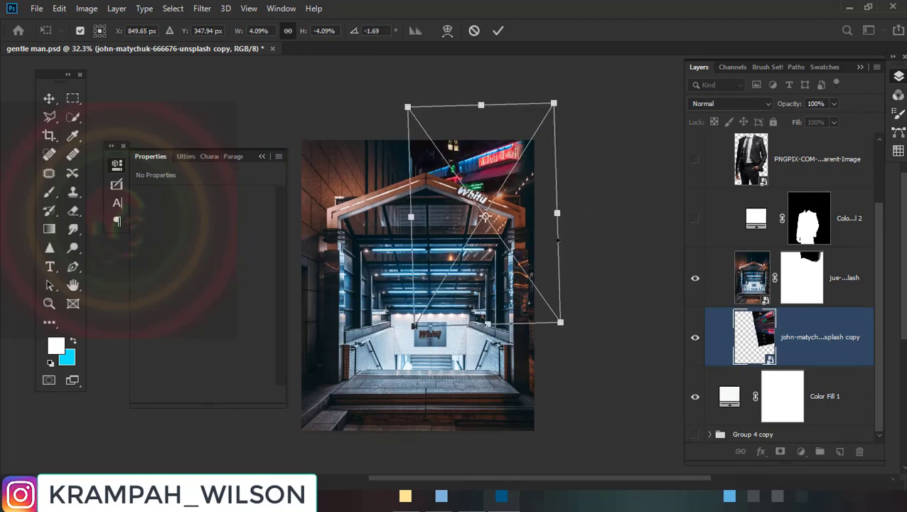
{"action": "key", "text": "ctrl+z"}
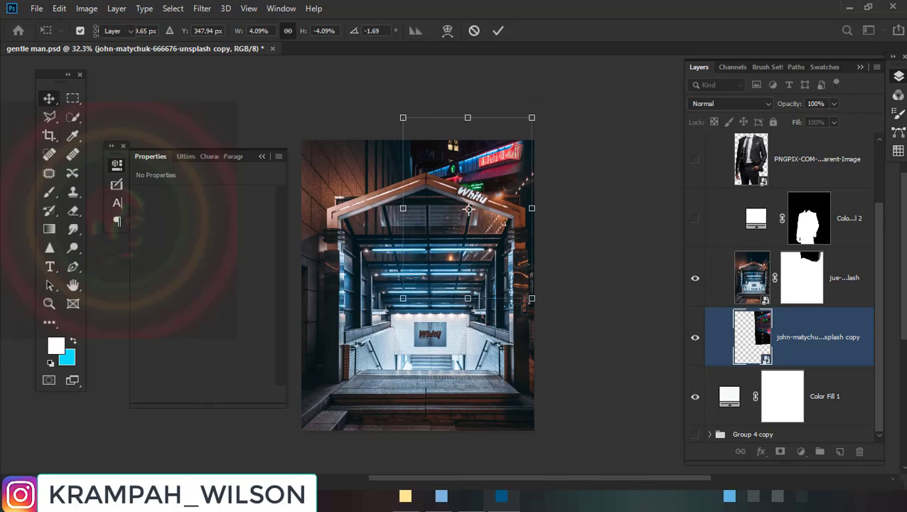
{"action": "key", "text": "Return"}
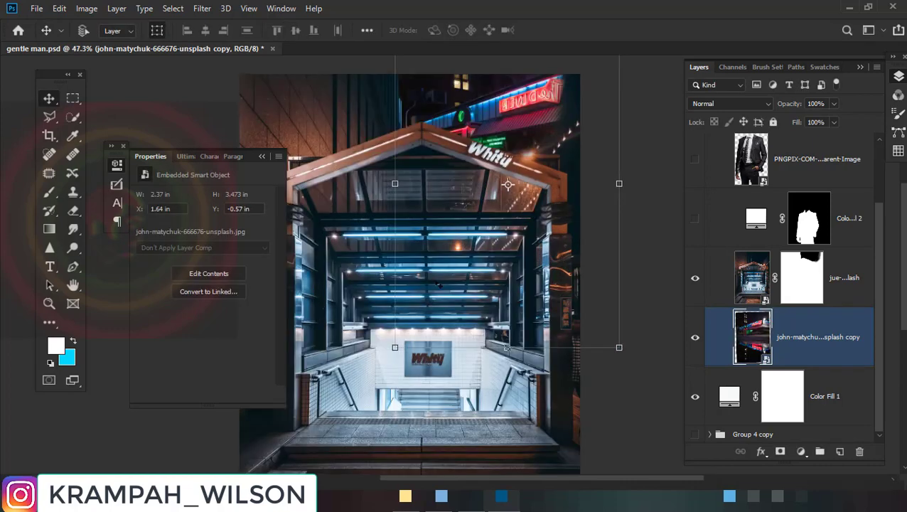
Nudge the neon photo right, then combine it with the entrance photo into one smart object
{"action": "left_click_drag", "start_coordinate": [437, 279], "coordinate": [454, 279]}
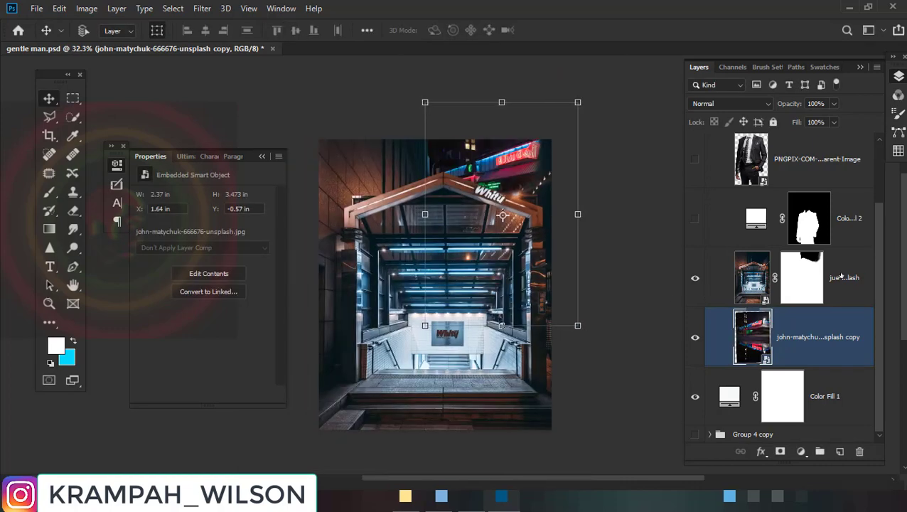
{"action": "left_click", "coordinate": [841, 275], "text": "shift"}
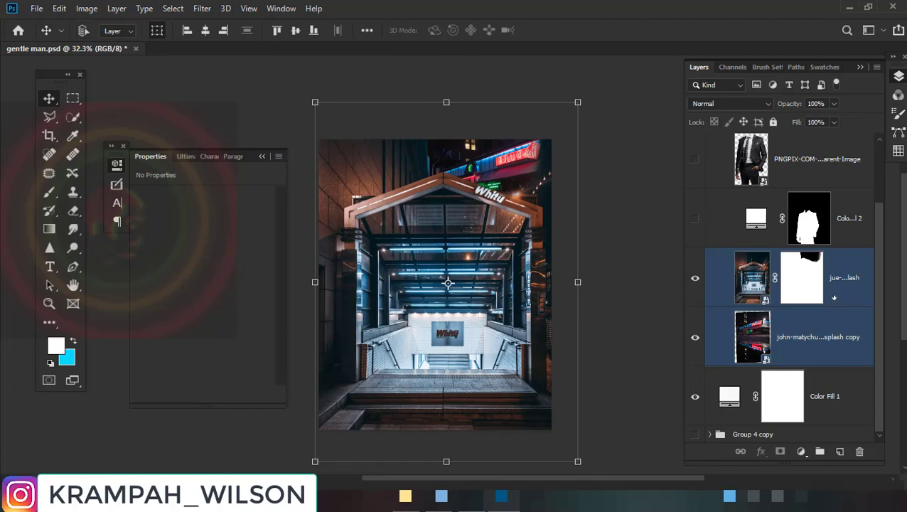
{"action": "right_click", "coordinate": [832, 290]}
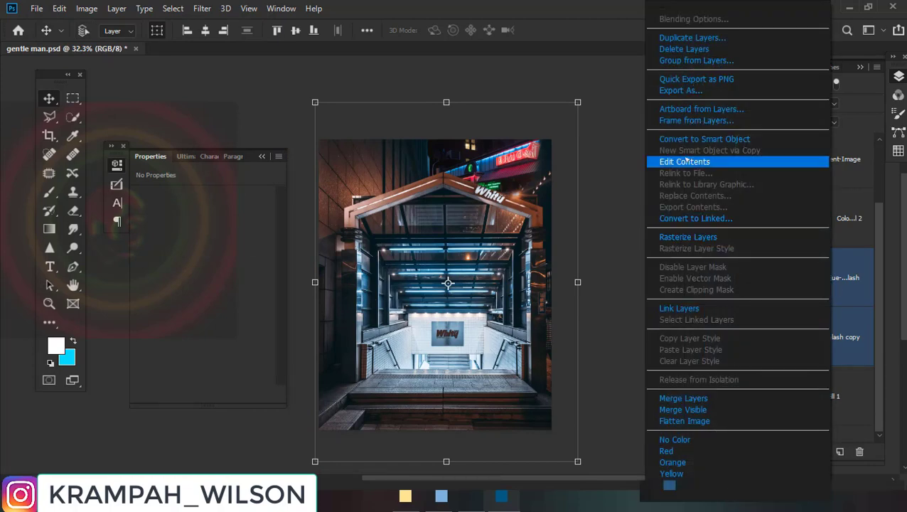
{"action": "left_click", "coordinate": [711, 139]}
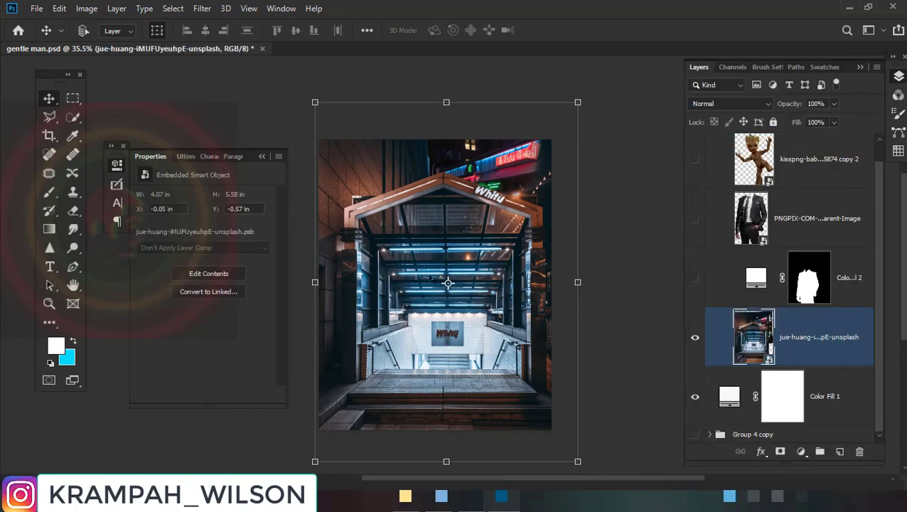
{"action": "scroll", "coordinate": [431, 277], "scroll_direction": "up", "scroll_amount": 2}
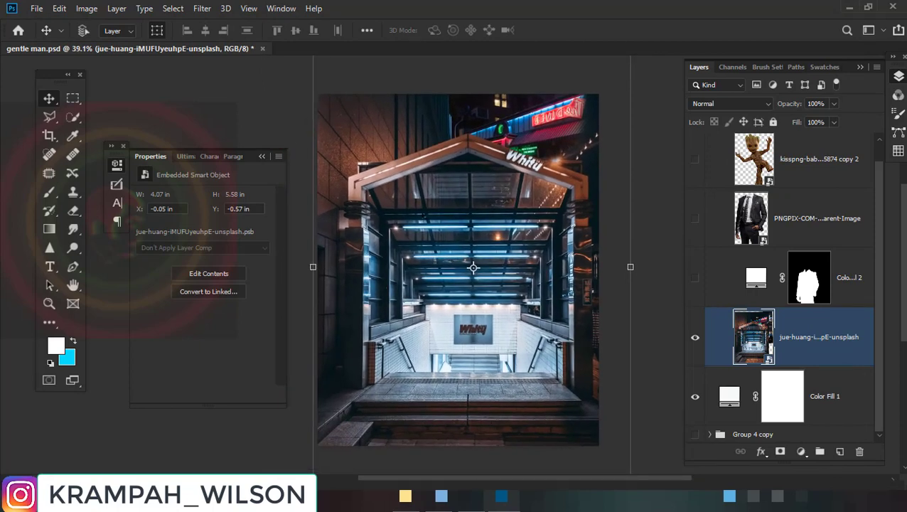
{"action": "left_click", "coordinate": [200, 8]}
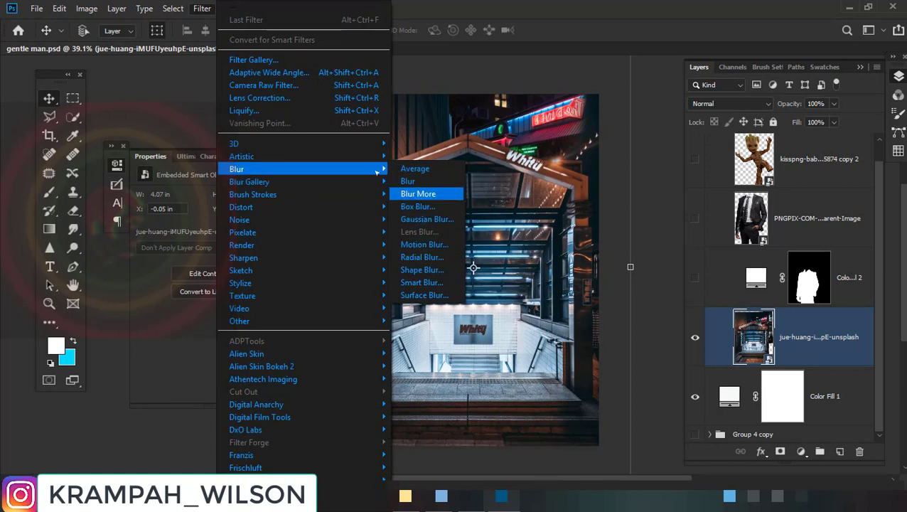
Add Field Blur pins at the roof (15 px), the stairs, and the image bottom (1 px)
{"action": "mouse_move", "coordinate": [249, 182]}
{"action": "left_click", "coordinate": [419, 182]}
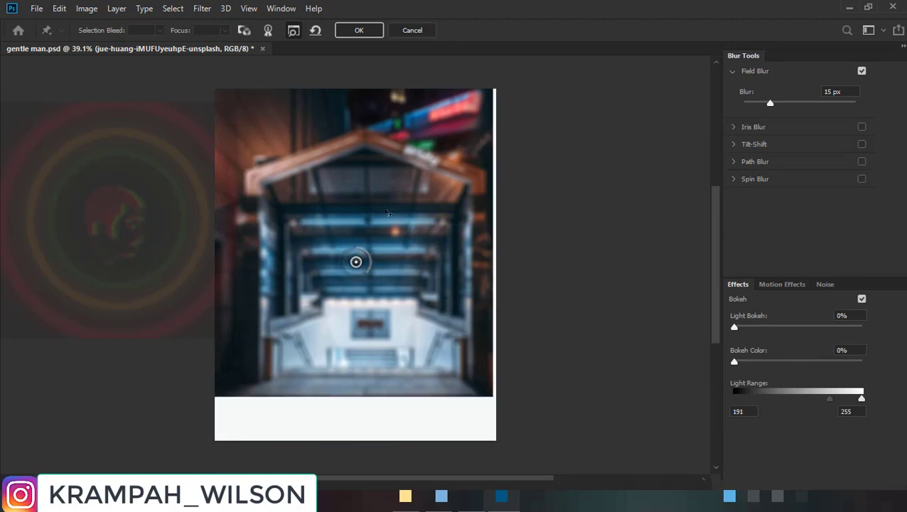
{"action": "left_click", "coordinate": [417, 150]}
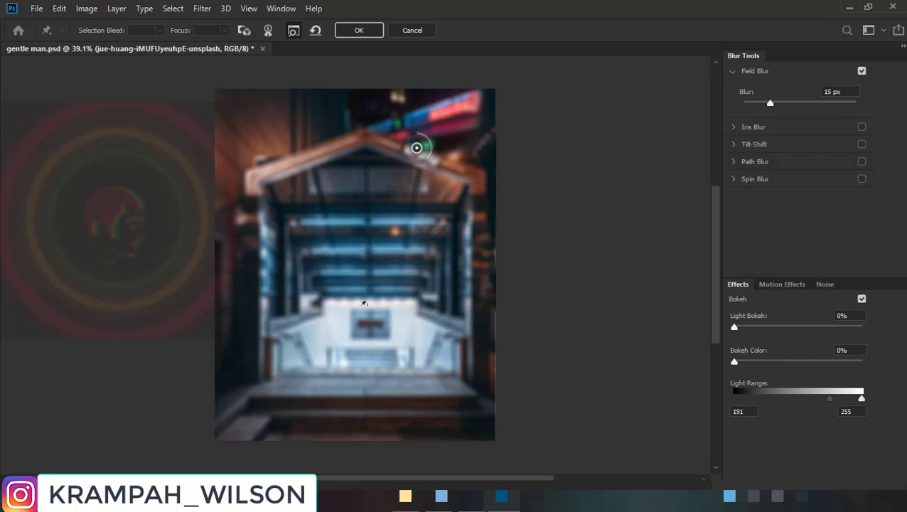
{"action": "left_click", "coordinate": [362, 304]}
{"action": "mouse_move", "coordinate": [362, 306]}
{"action": "left_mouse_down"}
{"action": "mouse_move", "coordinate": [351, 424]}
{"action": "mouse_move", "coordinate": [364, 430]}
{"action": "mouse_move", "coordinate": [362, 411]}
{"action": "left_mouse_up"}
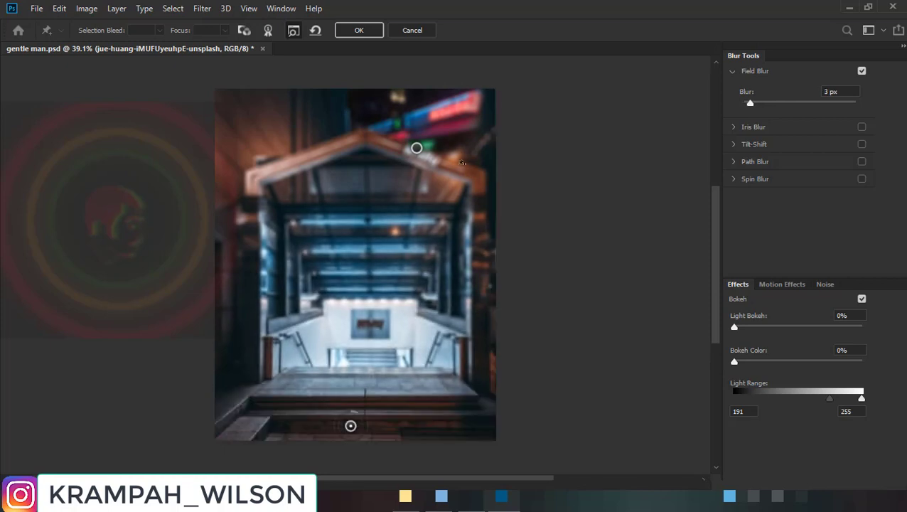
{"action": "left_click", "coordinate": [417, 147]}
{"action": "left_click", "coordinate": [367, 375]}
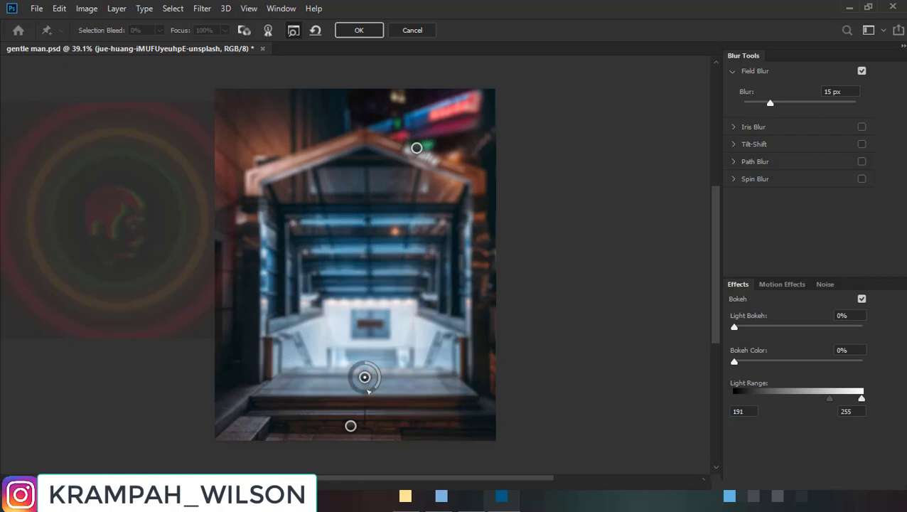
{"action": "left_click", "coordinate": [350, 426]}
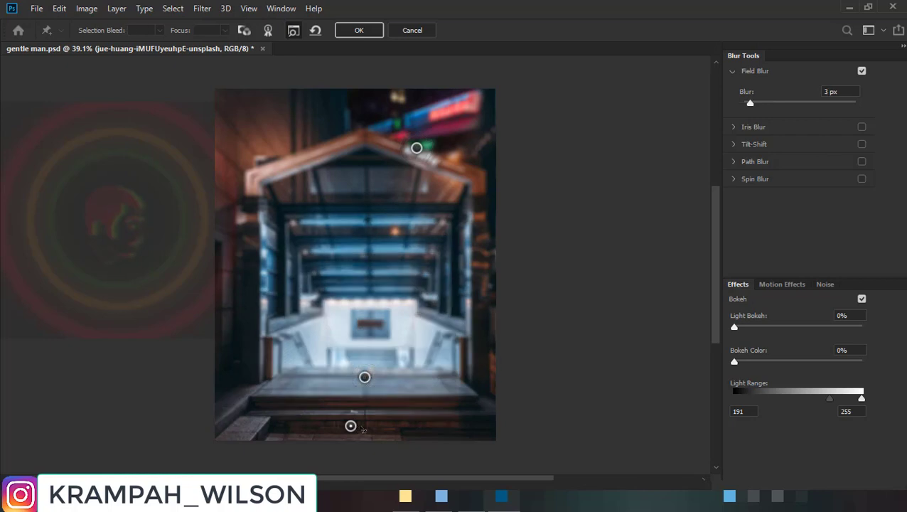
{"action": "left_click_drag", "start_coordinate": [355, 413], "coordinate": [390, 408]}
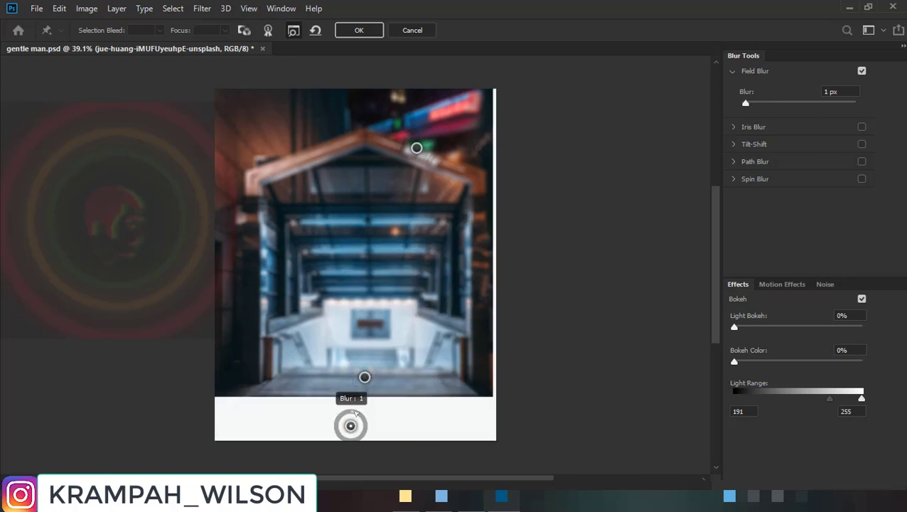
Lower the mid-frame blur pin to 6 px, keeping the bottom pin at 1 px
{"action": "left_click", "coordinate": [365, 377]}
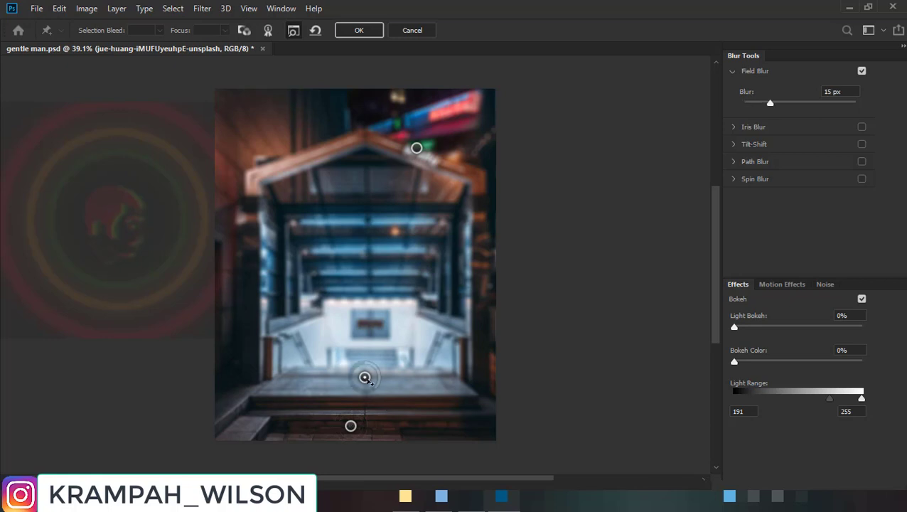
{"action": "left_click_drag", "start_coordinate": [375, 385], "coordinate": [380, 373]}
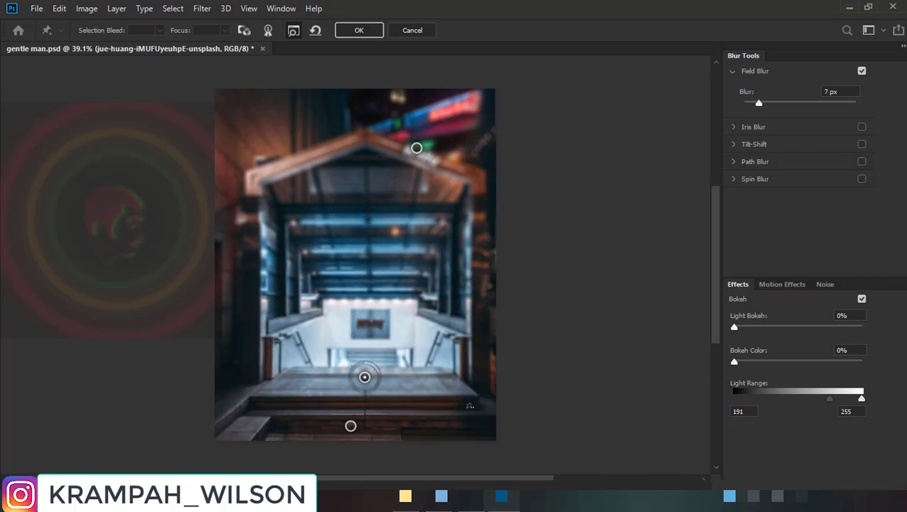
{"action": "left_click", "coordinate": [352, 426]}
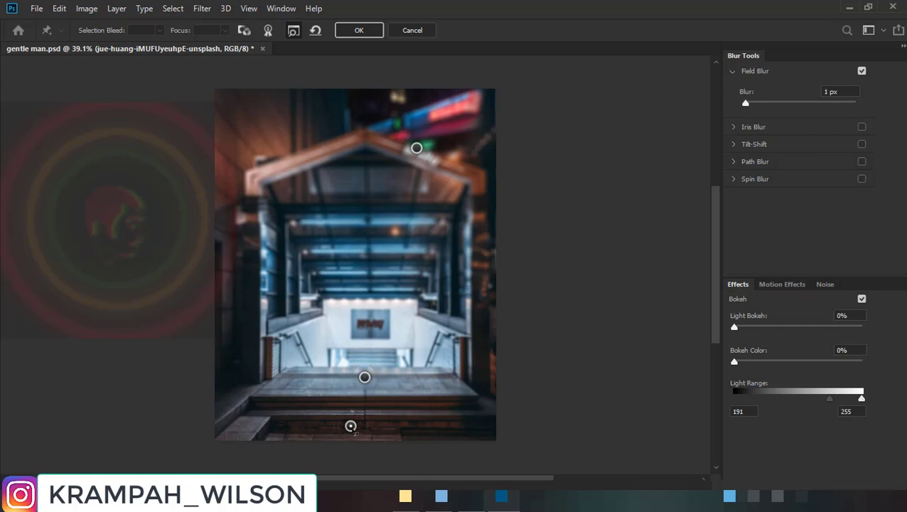
{"action": "left_click_drag", "start_coordinate": [354, 413], "coordinate": [360, 417]}
{"action": "left_click_drag", "start_coordinate": [362, 415], "coordinate": [357, 410]}
{"action": "left_click", "coordinate": [365, 378]}
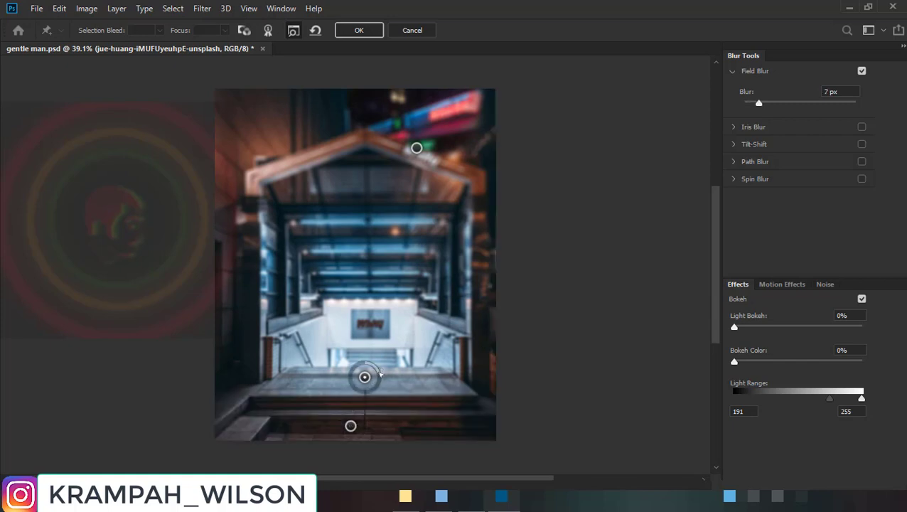
{"action": "left_click_drag", "start_coordinate": [378, 370], "coordinate": [375, 373]}
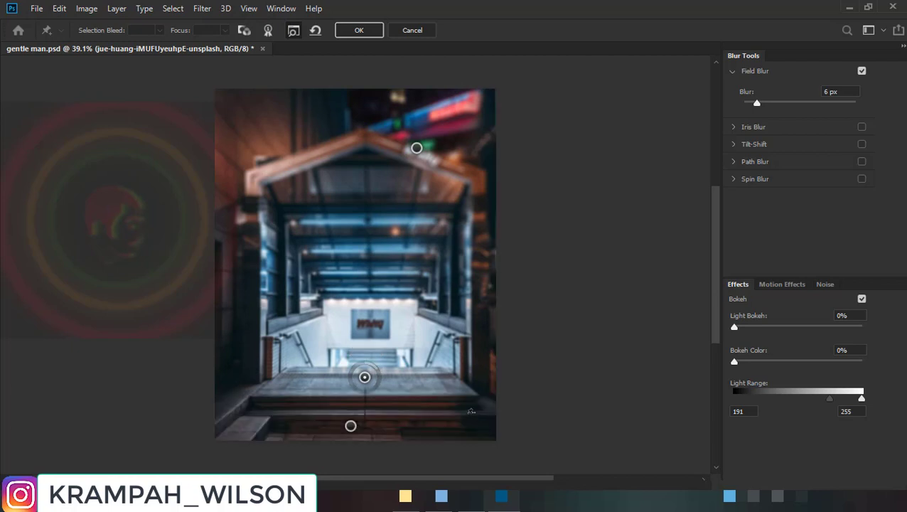
{"action": "left_click", "coordinate": [416, 147]}
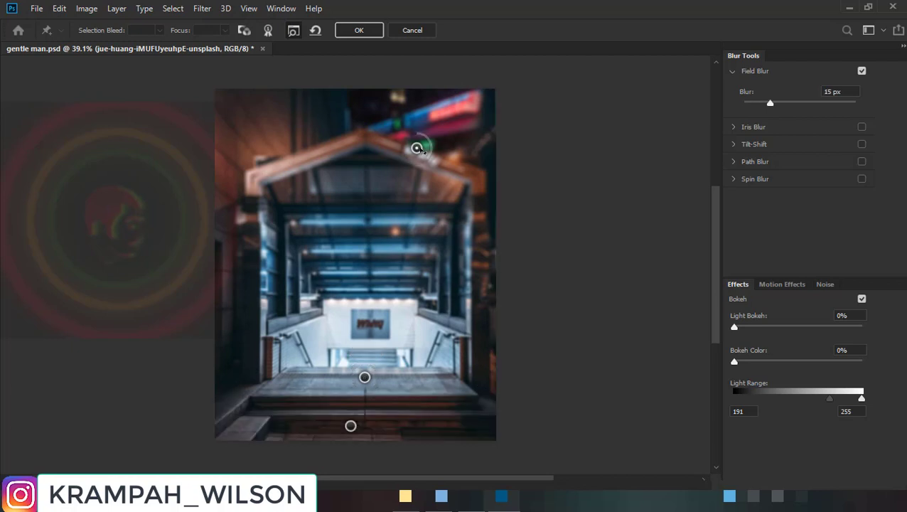
Set Light Bokeh 52%, Bokeh Color 72%, Light Range right handle 227, and apply the blur
{"action": "left_click_drag", "start_coordinate": [742, 329], "coordinate": [802, 332]}
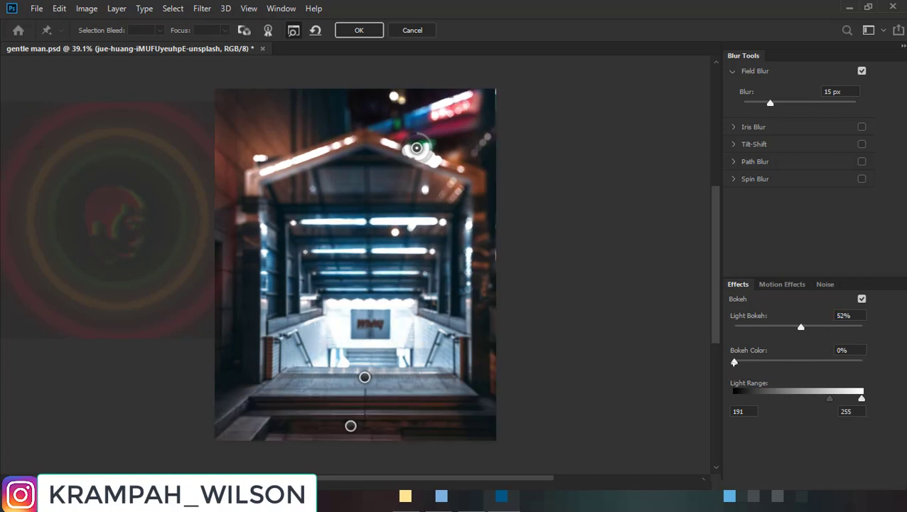
{"action": "left_click_drag", "start_coordinate": [734, 362], "coordinate": [825, 362]}
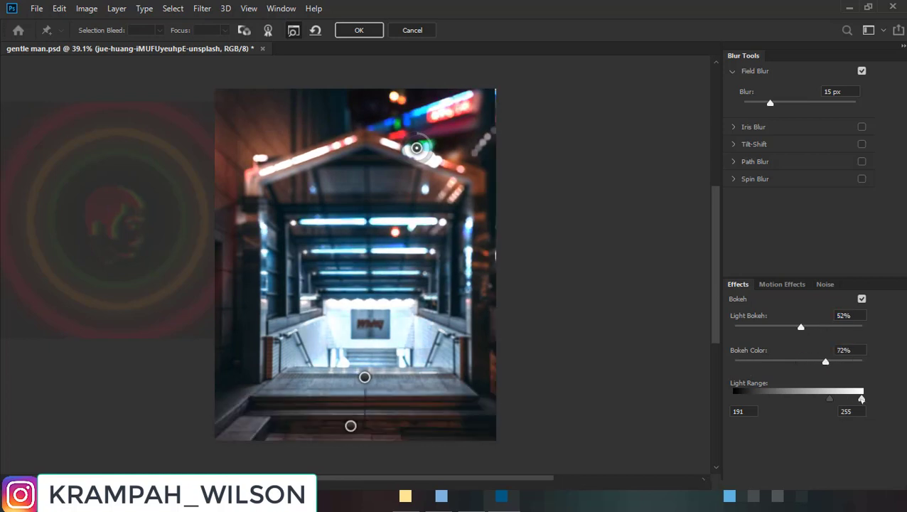
{"action": "left_click_drag", "start_coordinate": [862, 399], "coordinate": [848, 399]}
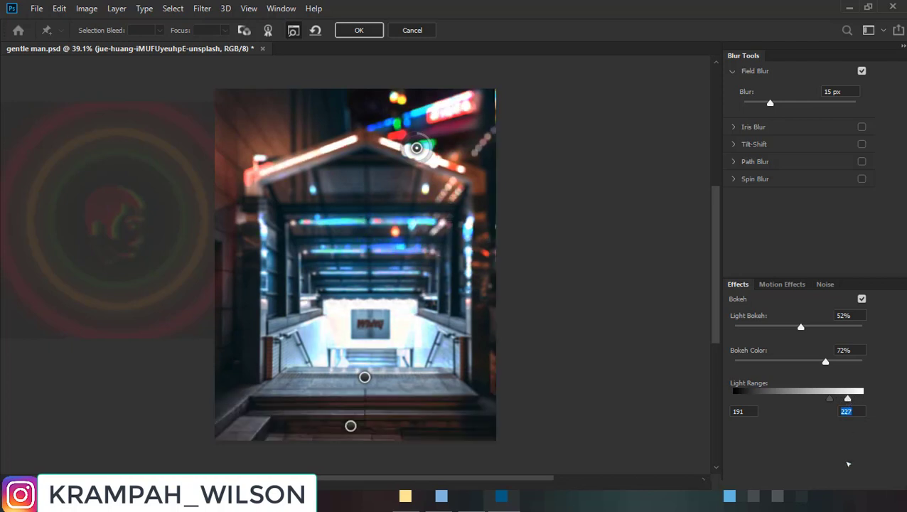
{"action": "left_click", "coordinate": [361, 34]}
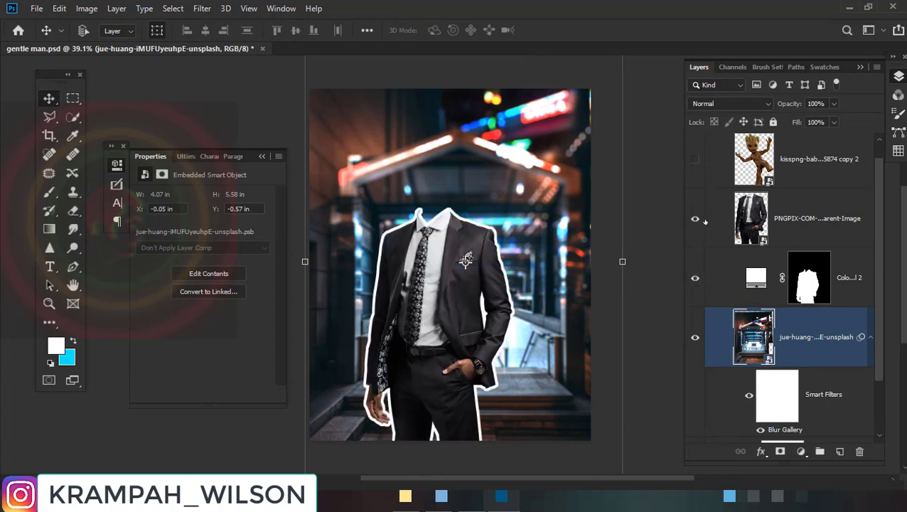
Show the suit layer and start a Pen path at the hand, tracing up the wrist
{"action": "left_click", "coordinate": [750, 220]}
{"action": "scroll", "coordinate": [376, 400], "scroll_direction": "up", "scroll_amount": 2}
{"action": "scroll", "coordinate": [396, 381], "scroll_direction": "up", "scroll_amount": 4}
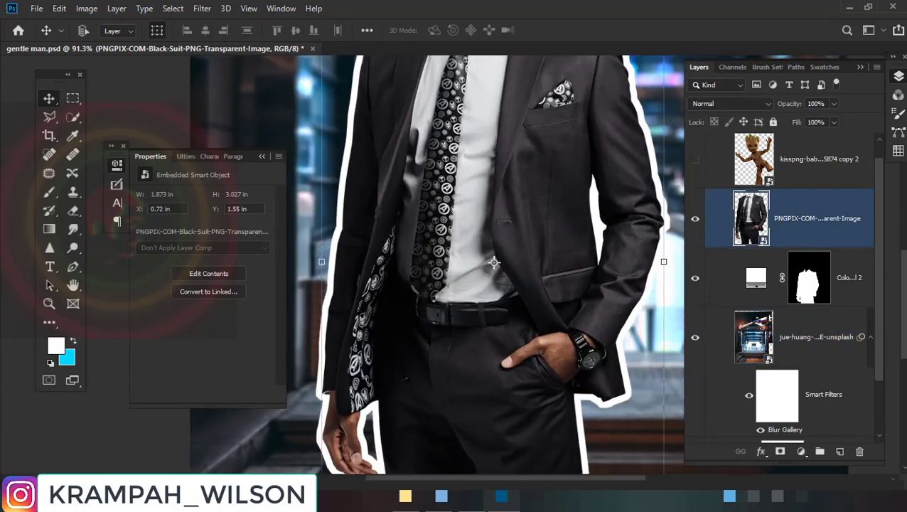
{"action": "scroll", "coordinate": [396, 381], "scroll_direction": "up", "scroll_amount": 2}
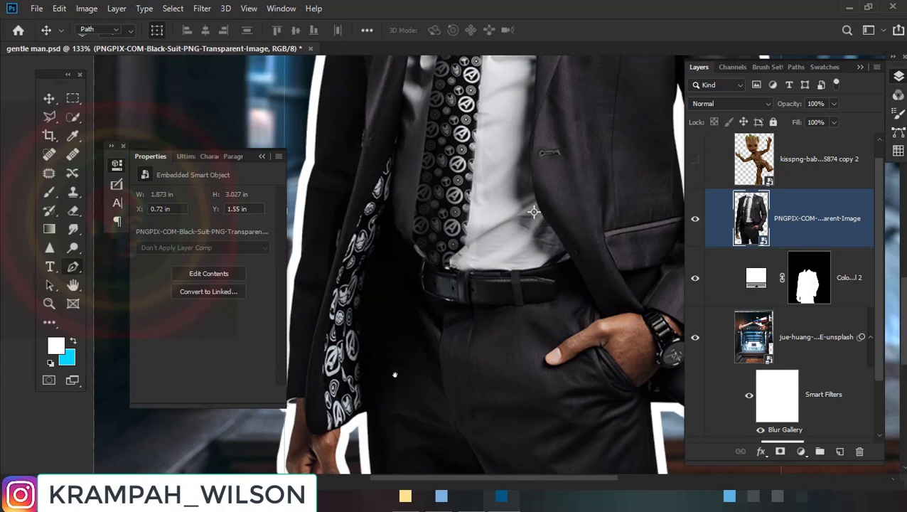
{"action": "key", "text": "p"}
{"action": "left_click_drag", "start_coordinate": [394, 374], "coordinate": [510, 264]}
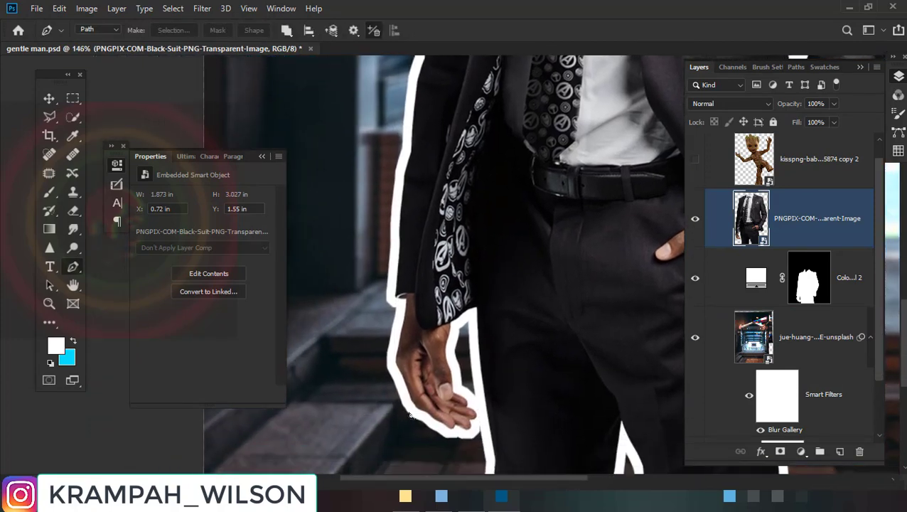
{"action": "scroll", "coordinate": [410, 415], "scroll_direction": "up", "scroll_amount": 2}
{"action": "scroll", "coordinate": [467, 438], "scroll_direction": "up", "scroll_amount": 2}
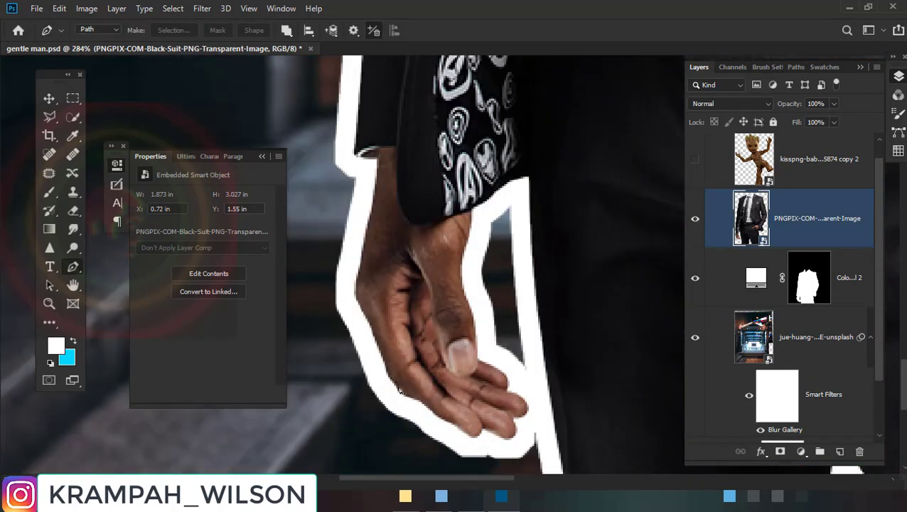
{"action": "left_click", "coordinate": [398, 389]}
{"action": "left_click", "coordinate": [355, 295]}
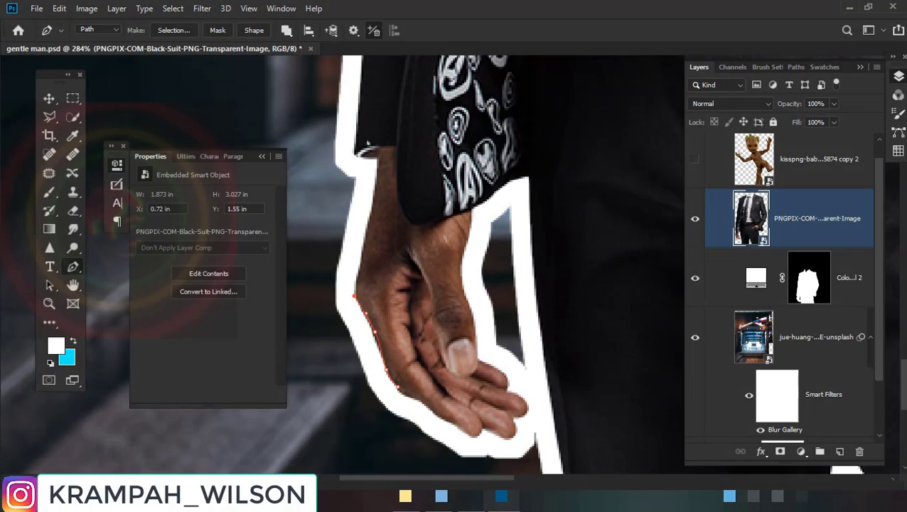
{"action": "left_click", "coordinate": [366, 250]}
{"action": "left_click", "coordinate": [371, 212]}
{"action": "left_click", "coordinate": [377, 155]}
Continue the path along the sleeve, curving around the shoulder up to the collar tip
{"action": "scroll", "coordinate": [384, 199], "scroll_direction": "up", "scroll_amount": 3}
{"action": "scroll", "coordinate": [405, 213], "scroll_direction": "up", "scroll_amount": 3}
{"action": "scroll", "coordinate": [419, 234], "scroll_direction": "up", "scroll_amount": 3}
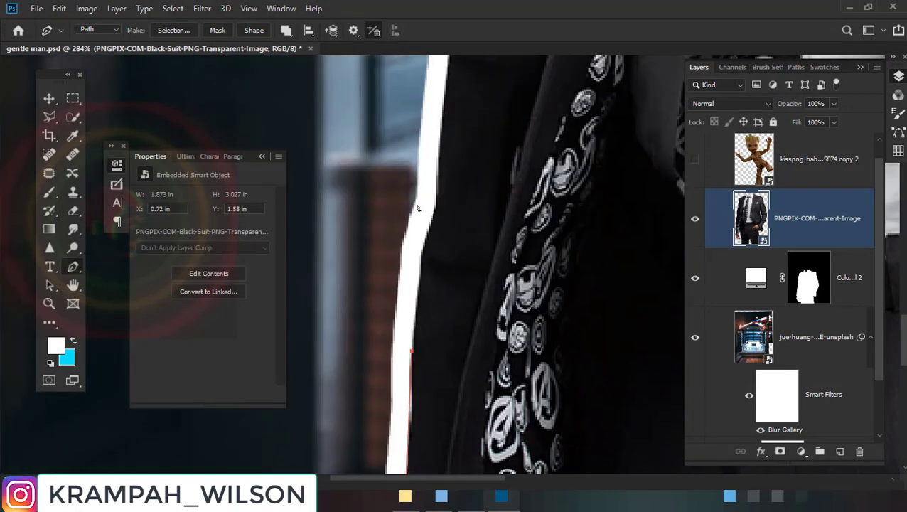
{"action": "scroll", "coordinate": [426, 255], "scroll_direction": "up", "scroll_amount": 3}
{"action": "scroll", "coordinate": [441, 213], "scroll_direction": "up", "scroll_amount": 3}
{"action": "scroll", "coordinate": [441, 249], "scroll_direction": "up", "scroll_amount": 3}
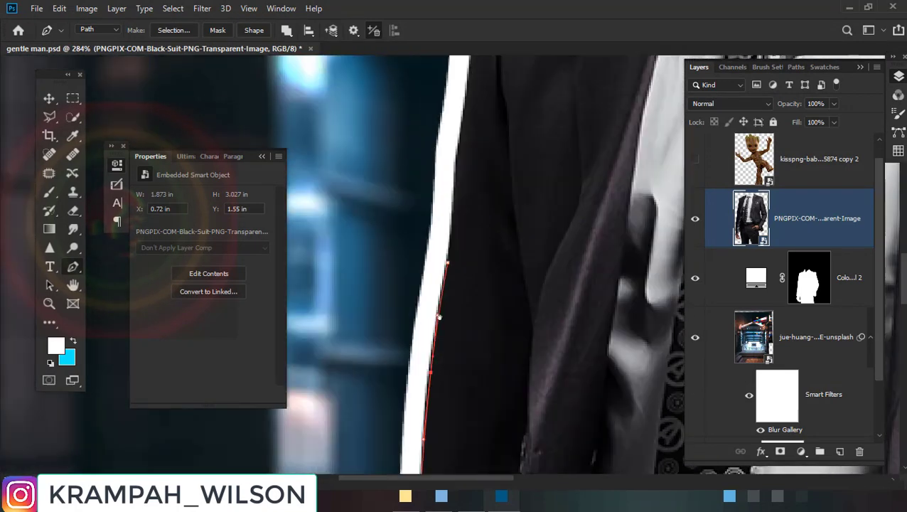
{"action": "scroll", "coordinate": [447, 285], "scroll_direction": "up", "scroll_amount": 3}
{"action": "left_click", "coordinate": [450, 299]}
{"action": "scroll", "coordinate": [450, 301], "scroll_direction": "down", "scroll_amount": 3}
{"action": "left_click", "coordinate": [478, 250]}
{"action": "left_click_drag", "start_coordinate": [498, 195], "coordinate": [538, 165]}
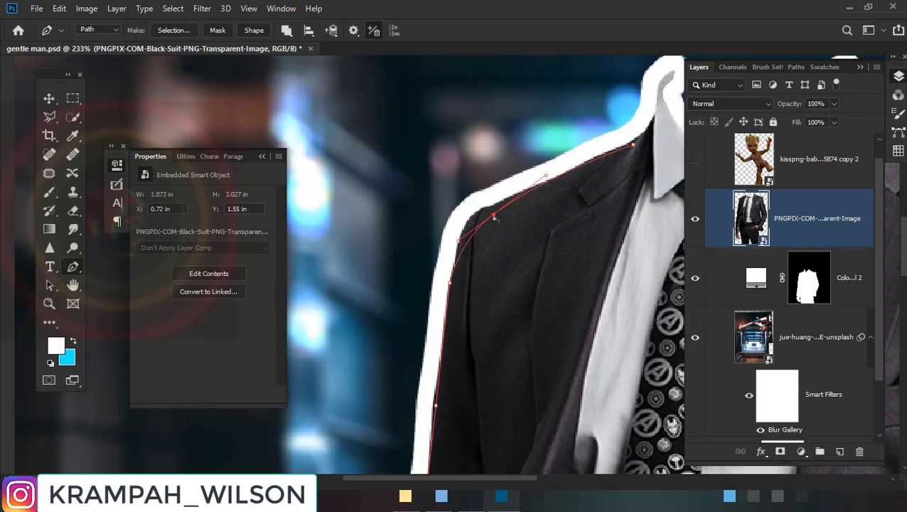
{"action": "scroll", "coordinate": [539, 176], "scroll_direction": "up", "scroll_amount": 3}
{"action": "scroll", "coordinate": [512, 206], "scroll_direction": "up", "scroll_amount": 3}
{"action": "scroll", "coordinate": [470, 240], "scroll_direction": "right", "scroll_amount": 3}
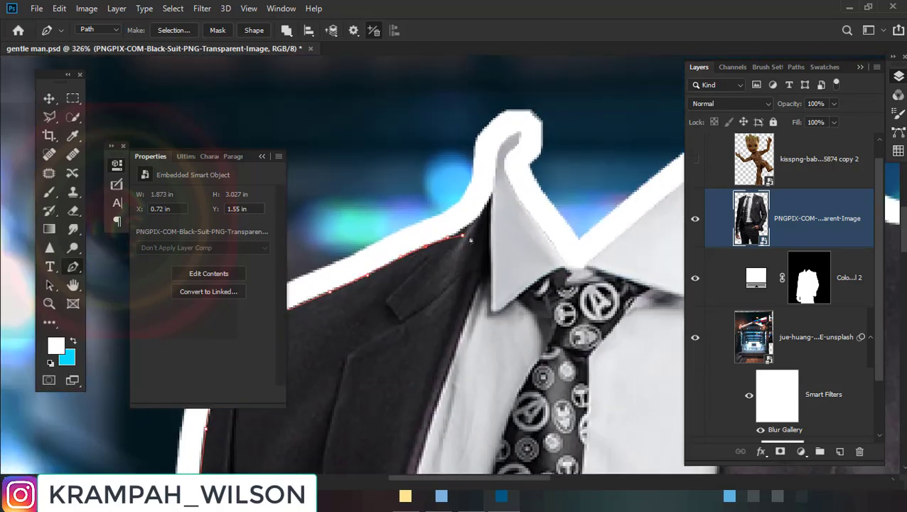
{"action": "left_click", "coordinate": [497, 152]}
{"action": "left_click", "coordinate": [515, 133]}
Trace along the collar and across the shoulder, curving the path down the arm
{"action": "scroll", "coordinate": [509, 156], "scroll_direction": "right", "scroll_amount": 3}
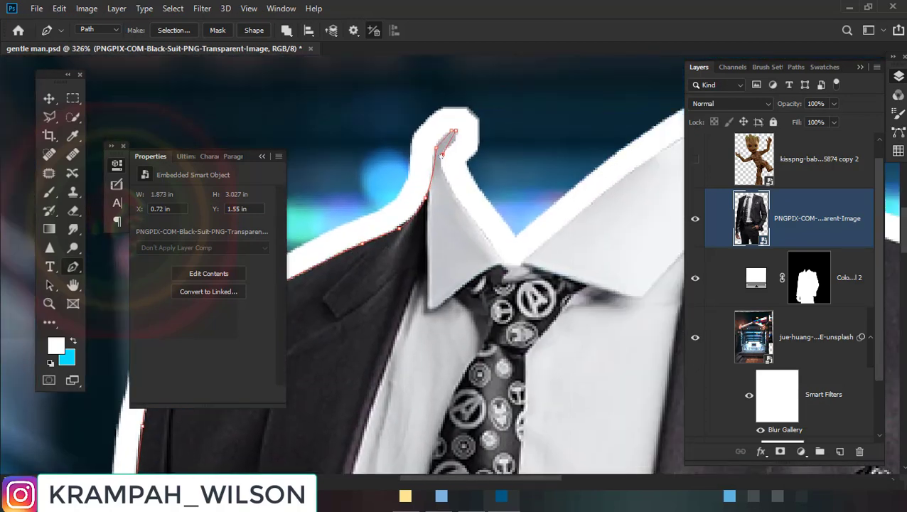
{"action": "left_click", "coordinate": [498, 260]}
{"action": "scroll", "coordinate": [455, 185], "scroll_direction": "right", "scroll_amount": 5}
{"action": "left_click", "coordinate": [508, 171]}
{"action": "left_click", "coordinate": [578, 129]}
{"action": "scroll", "coordinate": [578, 129], "scroll_direction": "right", "scroll_amount": 5}
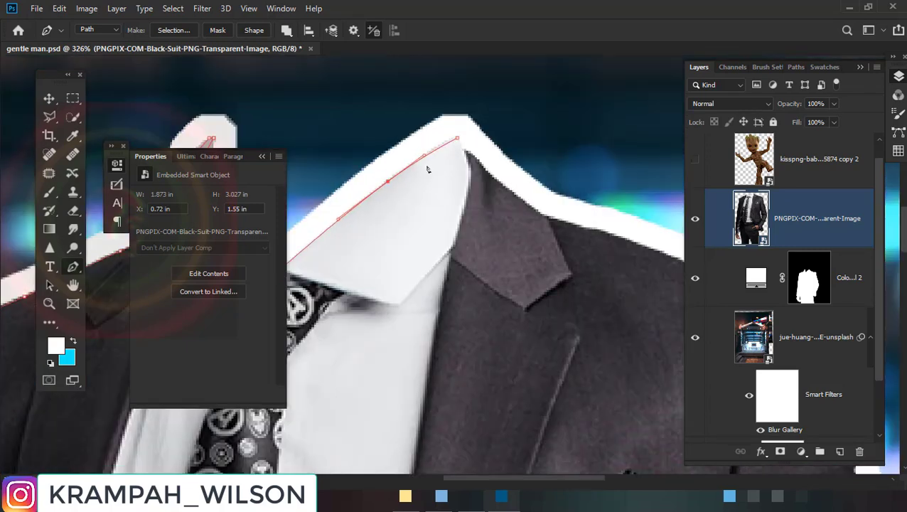
{"action": "scroll", "coordinate": [427, 172], "scroll_direction": "right", "scroll_amount": 3}
{"action": "left_click", "coordinate": [632, 261]}
{"action": "scroll", "coordinate": [573, 247], "scroll_direction": "down", "scroll_amount": 3}
{"action": "scroll", "coordinate": [461, 243], "scroll_direction": "right", "scroll_amount": 5}
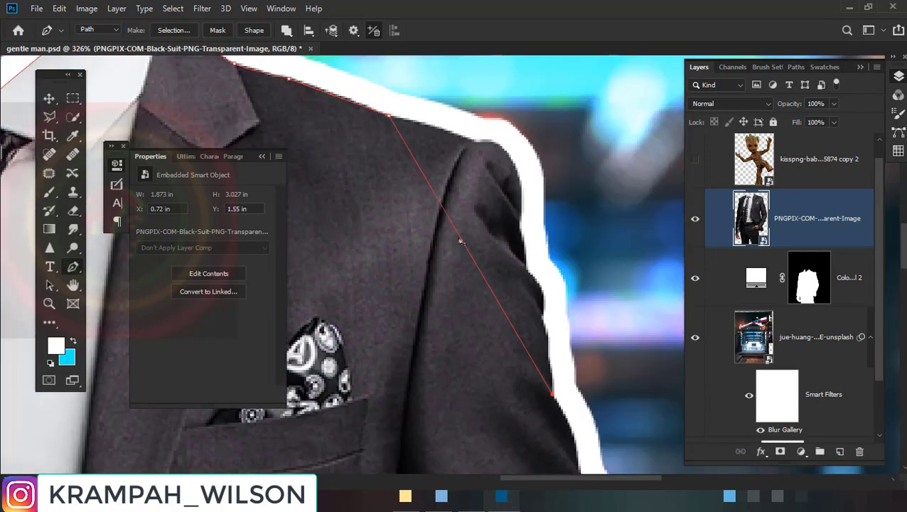
{"action": "mouse_move", "coordinate": [552, 393]}
{"action": "left_mouse_down"}
{"action": "mouse_move", "coordinate": [461, 126]}
{"action": "mouse_move", "coordinate": [497, 145]}
{"action": "left_mouse_up"}
{"action": "left_click_drag", "start_coordinate": [524, 180], "coordinate": [521, 221]}
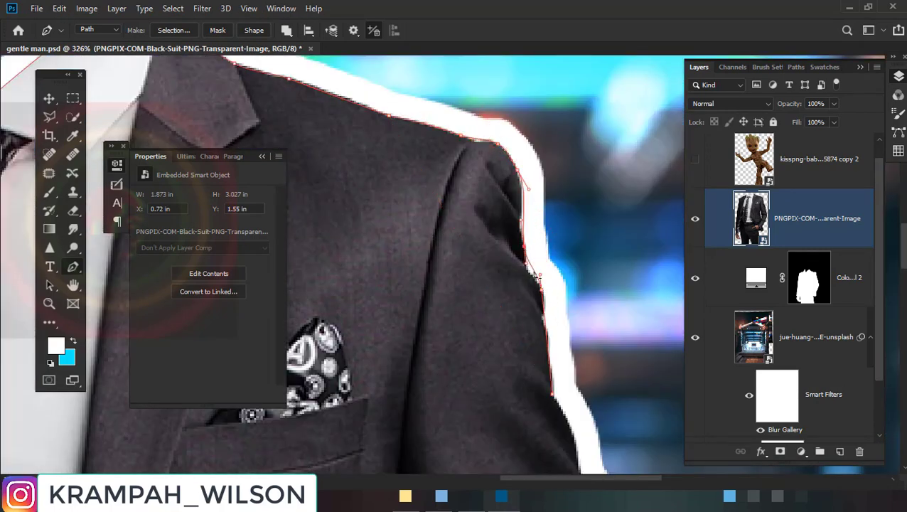
Extend the path down the sleeve, around the elbow and along the forearm
{"action": "scroll", "coordinate": [521, 221], "scroll_direction": "down", "scroll_amount": 5}
{"action": "left_click", "coordinate": [532, 324]}
{"action": "scroll", "coordinate": [533, 324], "scroll_direction": "down", "scroll_amount": 2}
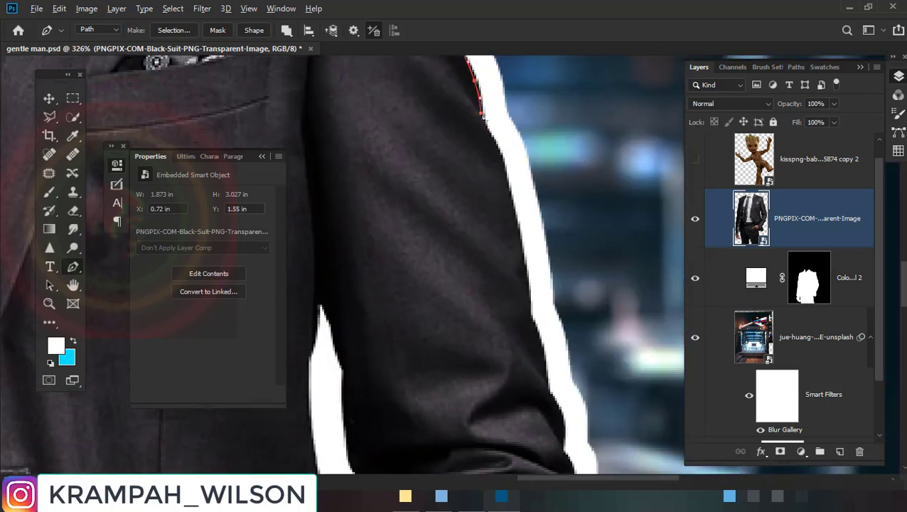
{"action": "left_click_drag", "start_coordinate": [516, 207], "coordinate": [517, 208]}
{"action": "scroll", "coordinate": [517, 209], "scroll_direction": "down", "scroll_amount": 3}
{"action": "left_click", "coordinate": [502, 294]}
{"action": "scroll", "coordinate": [502, 294], "scroll_direction": "down", "scroll_amount": 3}
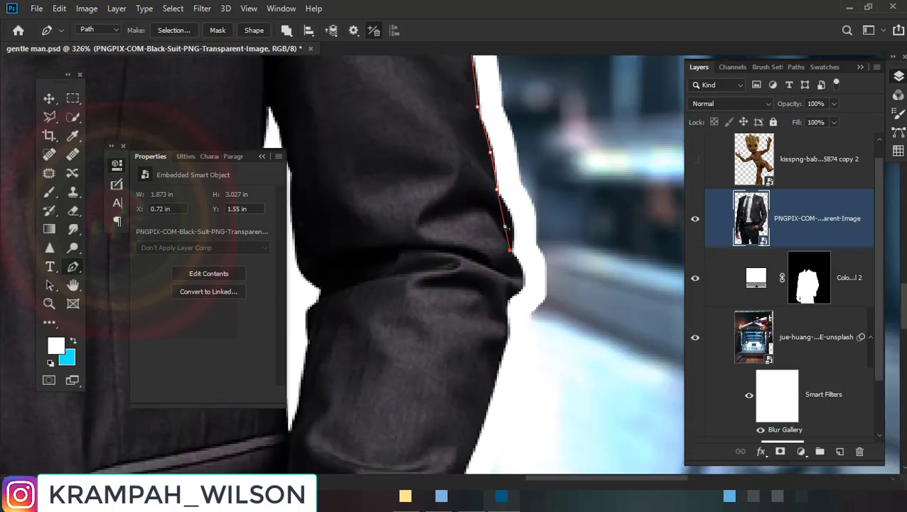
{"action": "left_click_drag", "start_coordinate": [509, 249], "coordinate": [511, 256]}
{"action": "scroll", "coordinate": [511, 299], "scroll_direction": "down", "scroll_amount": 3}
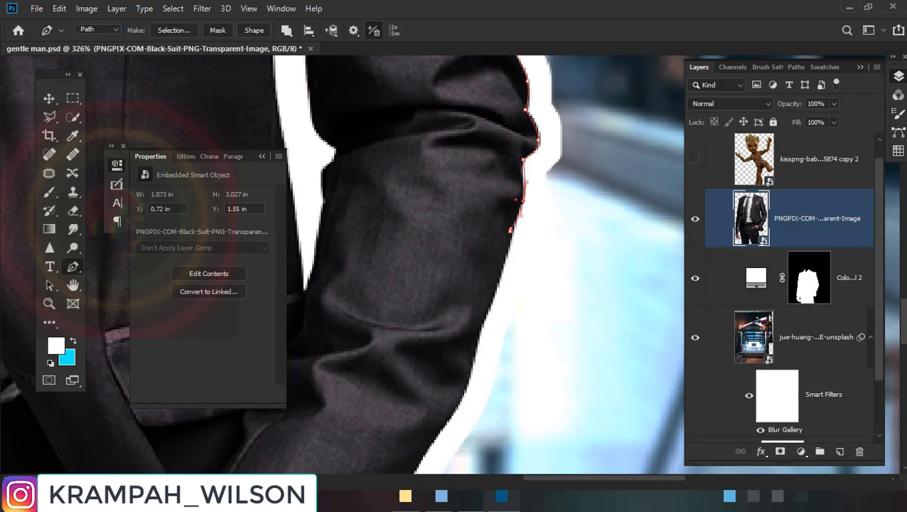
{"action": "scroll", "coordinate": [515, 213], "scroll_direction": "down", "scroll_amount": 3}
{"action": "left_click", "coordinate": [514, 230]}
{"action": "left_click", "coordinate": [542, 148]}
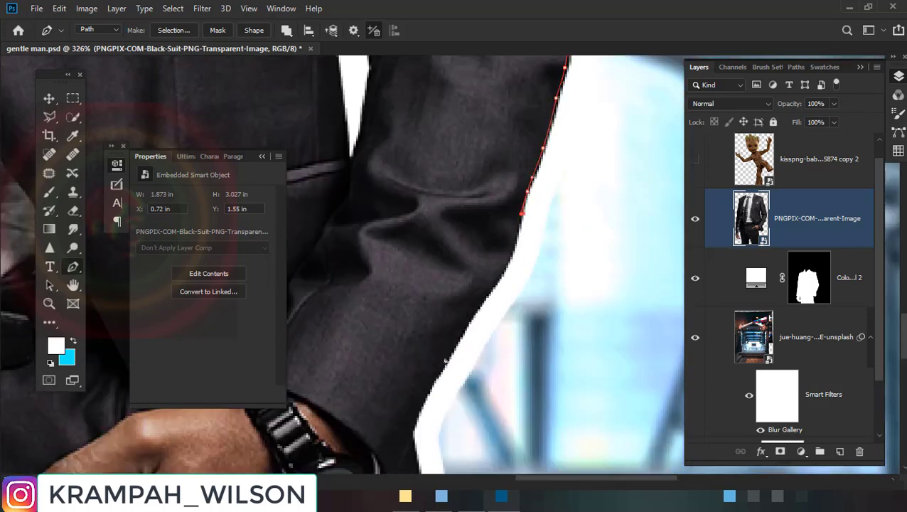
Trace the sleeve's bottom edge toward the watch, undoing one misplaced point
{"action": "scroll", "coordinate": [446, 359], "scroll_direction": "down", "scroll_amount": 3}
{"action": "left_click", "coordinate": [442, 327]}
{"action": "scroll", "coordinate": [442, 327], "scroll_direction": "down", "scroll_amount": 3}
{"action": "left_click", "coordinate": [394, 338]}
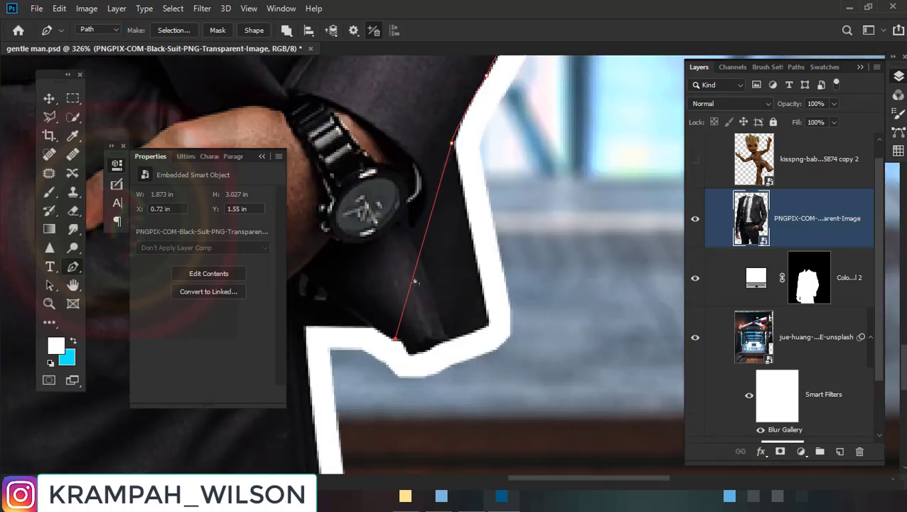
{"action": "key", "text": "ctrl+z"}
{"action": "left_click", "coordinate": [484, 329]}
{"action": "left_click", "coordinate": [442, 344]}
{"action": "left_click", "coordinate": [410, 354]}
{"action": "scroll", "coordinate": [428, 292], "scroll_direction": "down", "scroll_amount": 3}
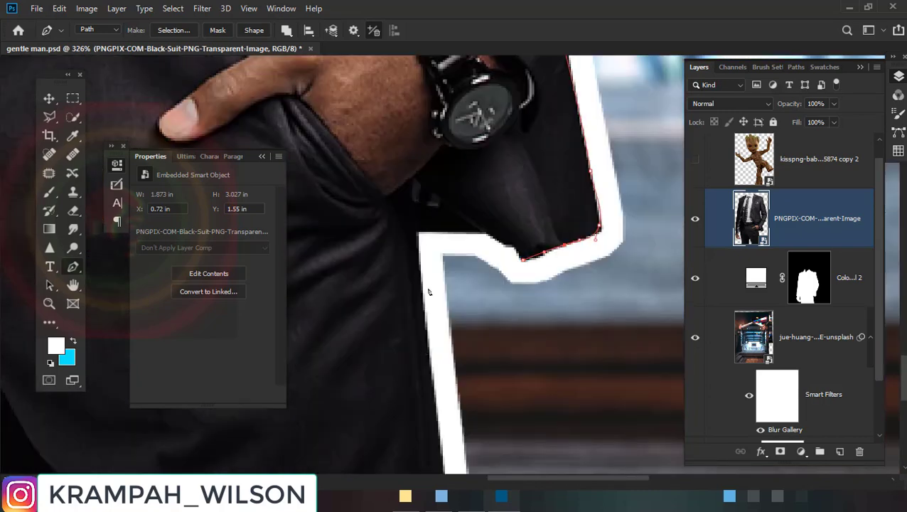
Add curved points from the collar tip along the sleeve, finishing around the fingers and palm
{"action": "left_click_drag", "start_coordinate": [429, 291], "coordinate": [521, 305]}
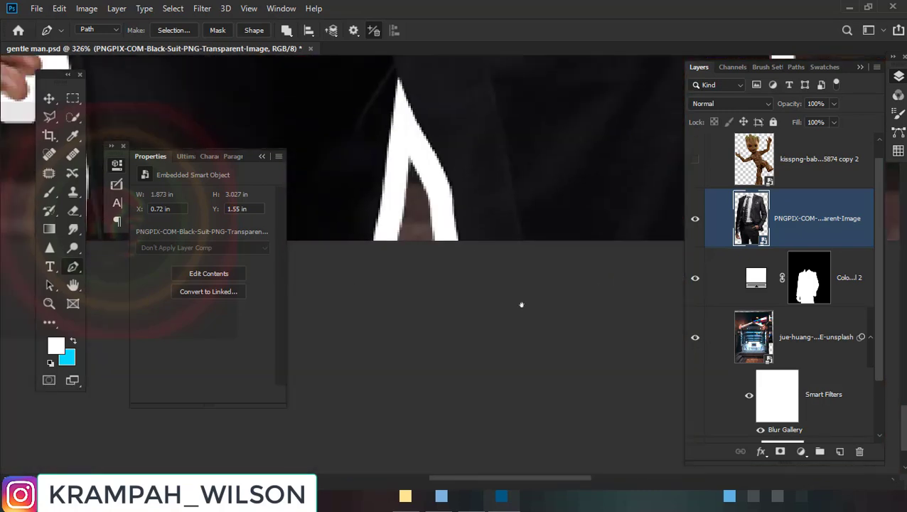
{"action": "left_click", "coordinate": [396, 114]}
{"action": "left_click_drag", "start_coordinate": [396, 113], "coordinate": [435, 249]}
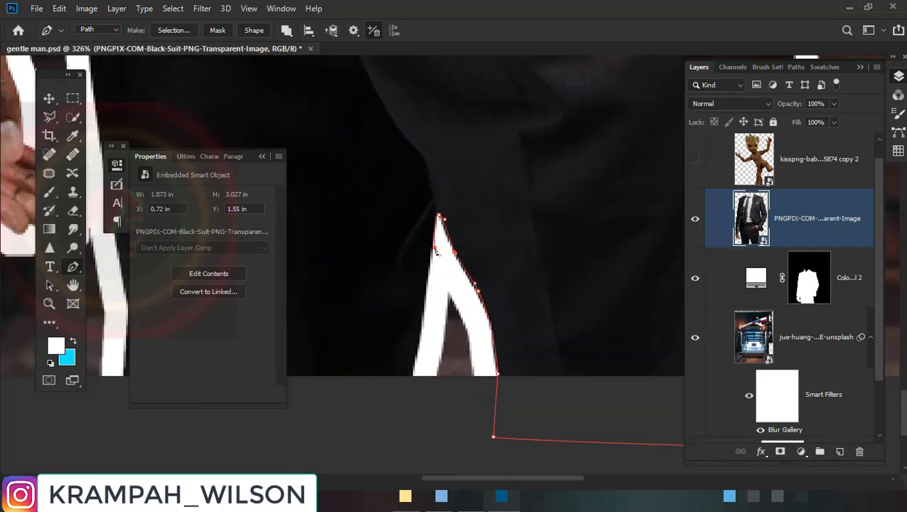
{"action": "left_click", "coordinate": [406, 384]}
{"action": "mouse_move", "coordinate": [405, 384]}
{"action": "left_mouse_down"}
{"action": "mouse_move", "coordinate": [385, 288]}
{"action": "mouse_move", "coordinate": [461, 261]}
{"action": "left_mouse_up"}
{"action": "left_click_drag", "start_coordinate": [455, 370], "coordinate": [465, 194]}
{"action": "left_click", "coordinate": [464, 192]}
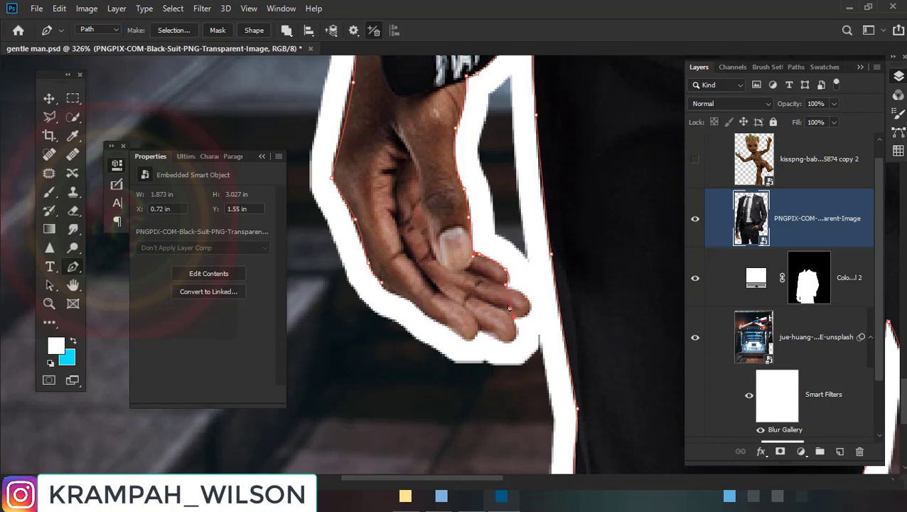
{"action": "left_click", "coordinate": [530, 307]}
{"action": "left_click", "coordinate": [513, 317]}
{"action": "left_click", "coordinate": [476, 334]}
{"action": "scroll", "coordinate": [459, 322], "scroll_direction": "down", "scroll_amount": 3}
{"action": "scroll", "coordinate": [455, 298], "scroll_direction": "down", "scroll_amount": 3}
Delete the white Color Fill 2 layer and select the PNGPIX suit layer
{"action": "scroll", "coordinate": [455, 282], "scroll_direction": "down", "scroll_amount": 3}
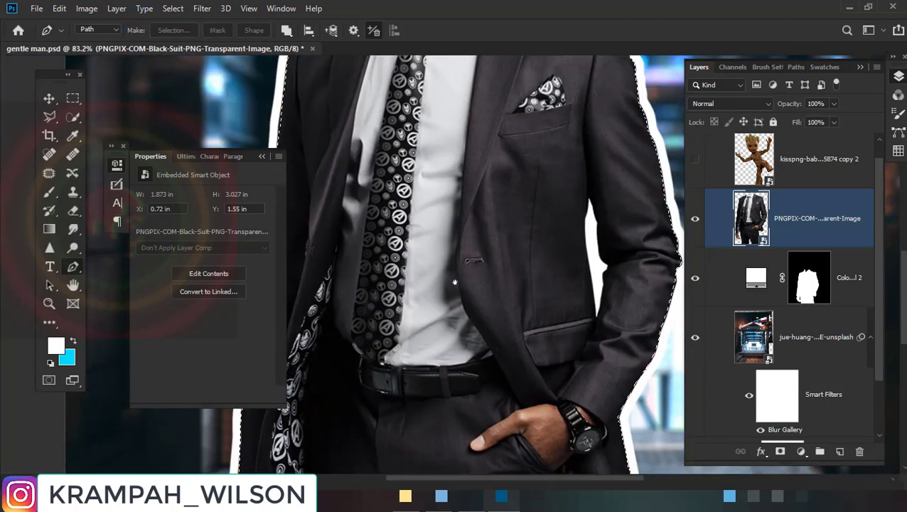
{"action": "scroll", "coordinate": [455, 282], "scroll_direction": "down", "scroll_amount": 2}
{"action": "left_click", "coordinate": [750, 283]}
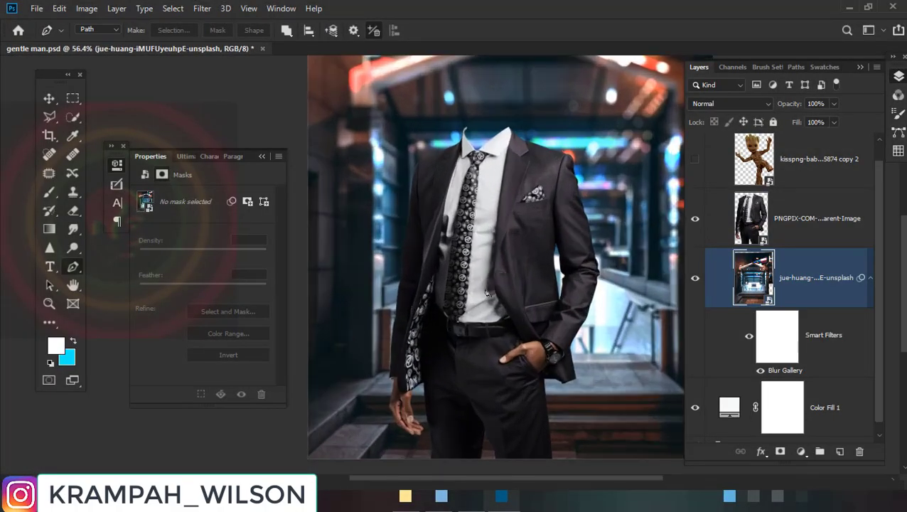
{"action": "scroll", "coordinate": [487, 292], "scroll_direction": "up", "scroll_amount": 2}
{"action": "left_click", "coordinate": [805, 234]}
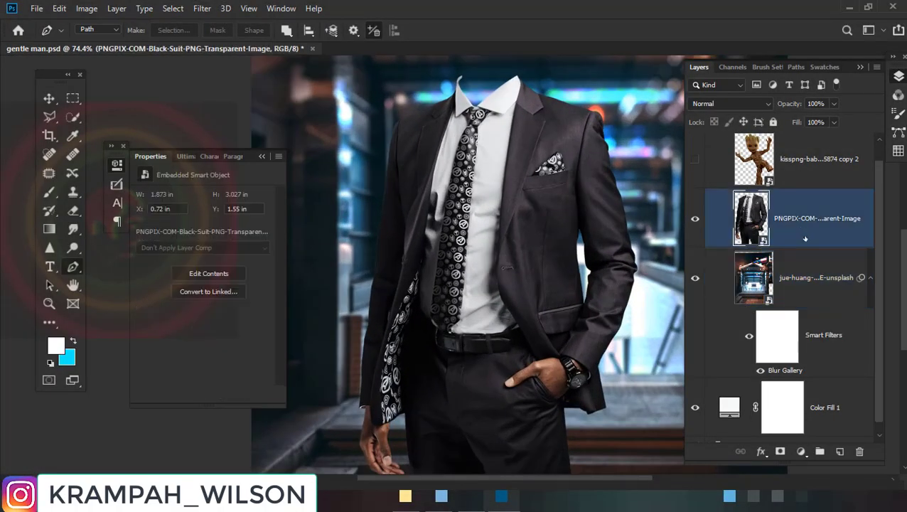
{"action": "scroll", "coordinate": [504, 245], "scroll_direction": "down", "scroll_amount": 1}
Apply Topaz Adjust 5's alben preset to the suit layer as a smart filter
{"action": "left_click", "coordinate": [202, 8]}
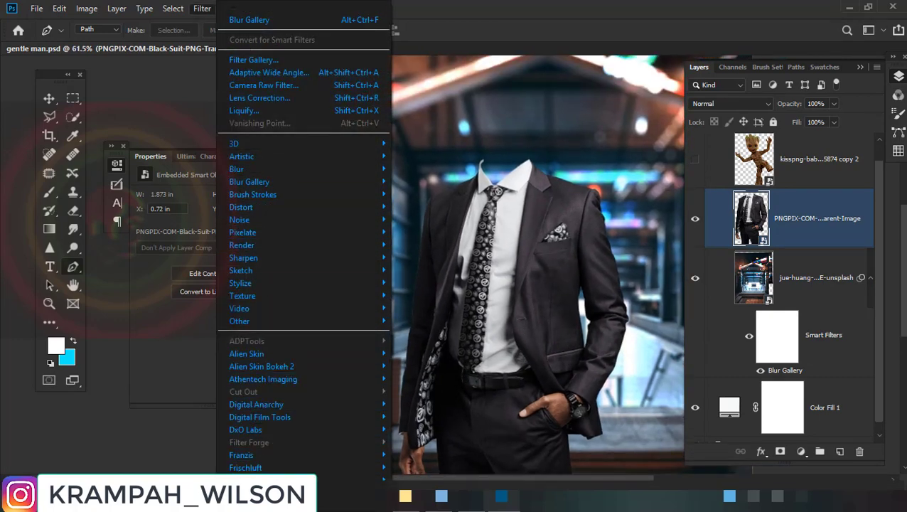
{"action": "scroll", "coordinate": [303, 244], "scroll_direction": "down", "scroll_amount": 1}
{"action": "scroll", "coordinate": [304, 244], "scroll_direction": "down", "scroll_amount": 2}
{"action": "scroll", "coordinate": [303, 244], "scroll_direction": "down", "scroll_amount": 1}
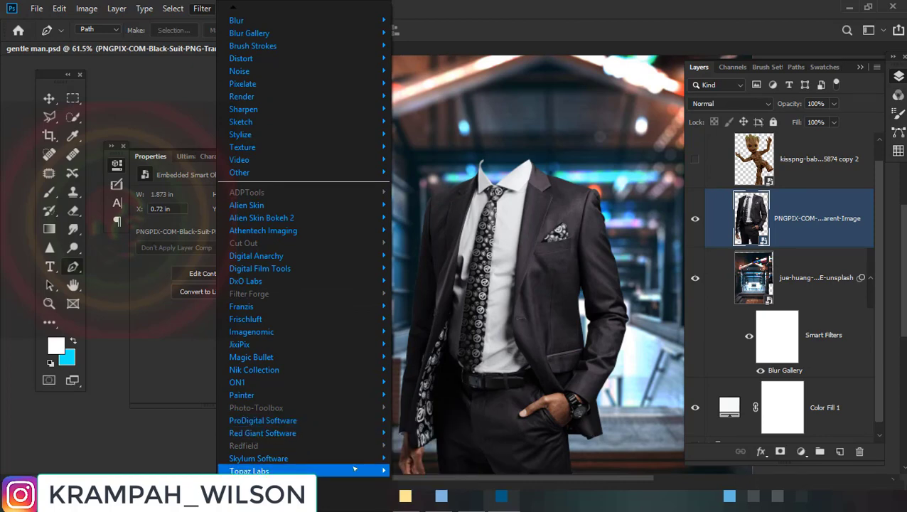
{"action": "mouse_move", "coordinate": [306, 470]}
{"action": "left_click", "coordinate": [419, 241]}
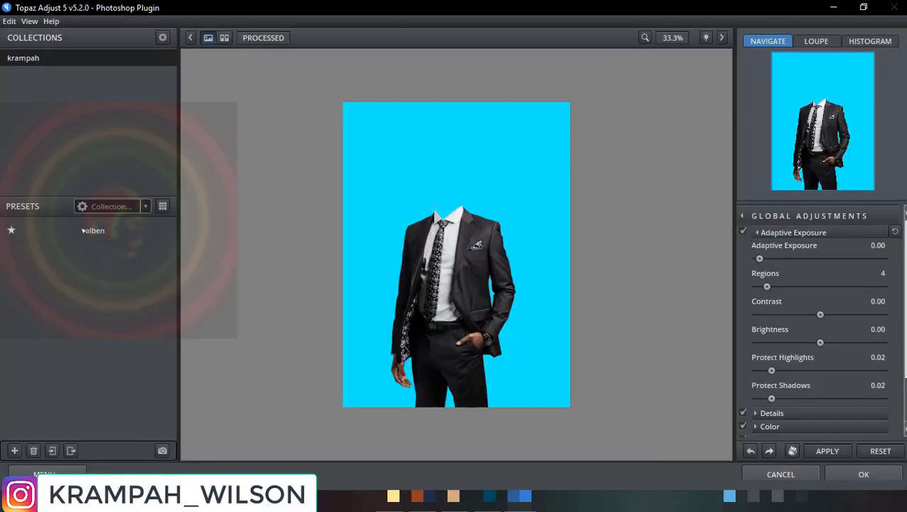
{"action": "left_click", "coordinate": [85, 230]}
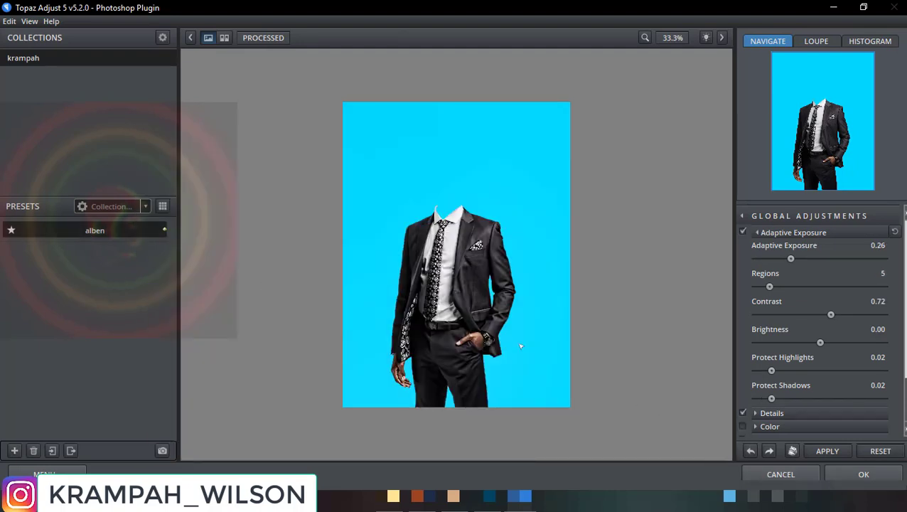
{"action": "left_click", "coordinate": [864, 474]}
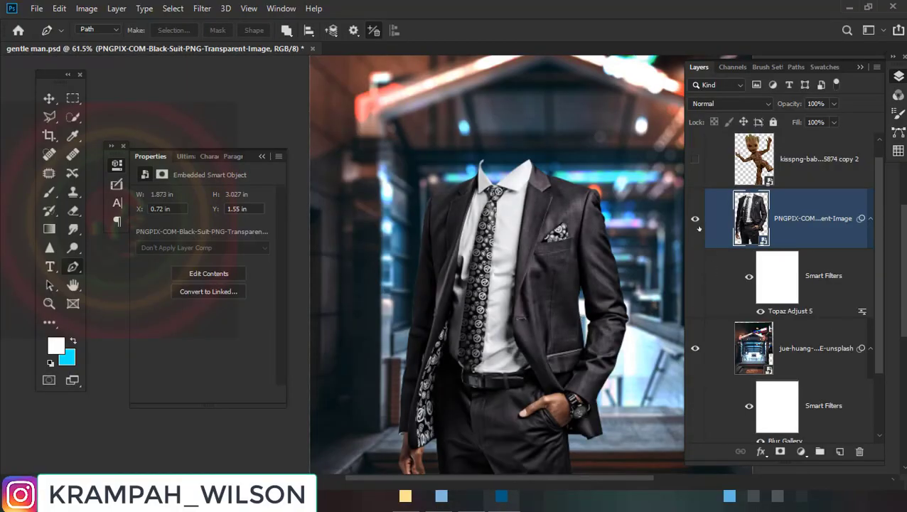
Toggle the Topaz smart filter off and back on to compare the suit's look
{"action": "left_click", "coordinate": [749, 276]}
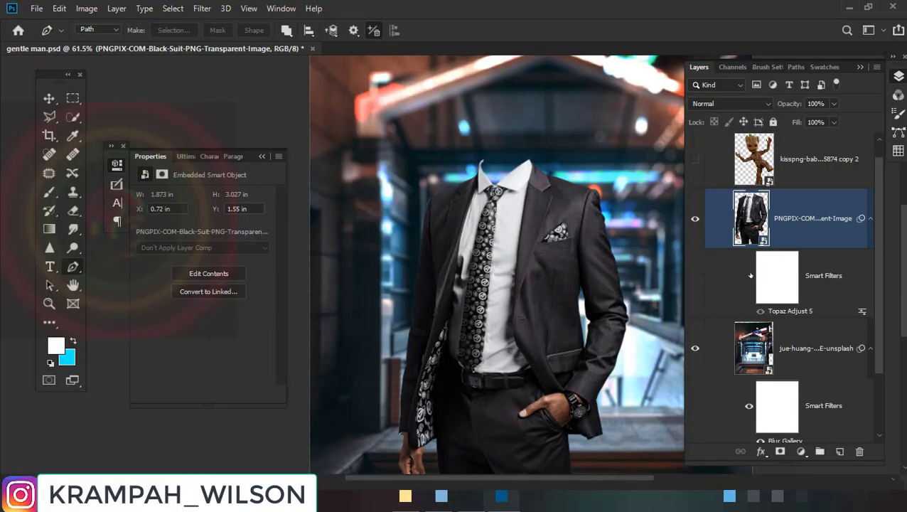
{"action": "left_click", "coordinate": [749, 276]}
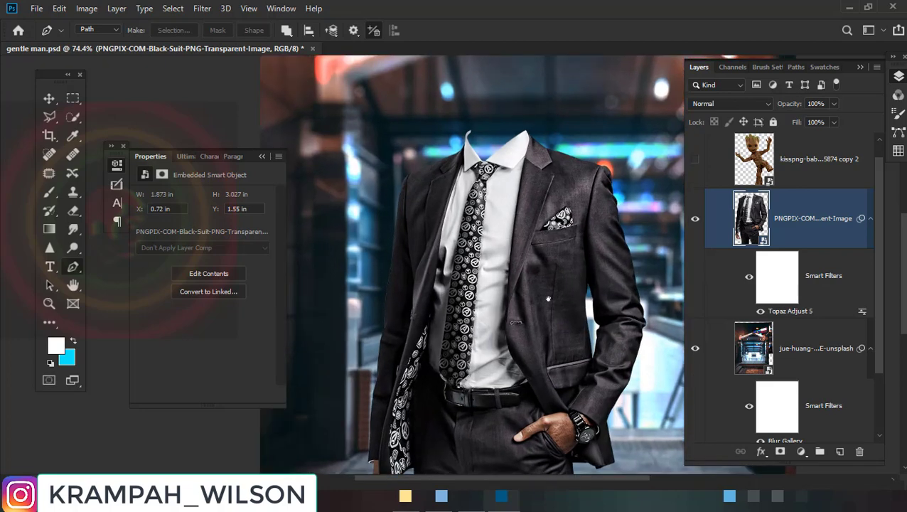
{"action": "scroll", "coordinate": [547, 299], "scroll_direction": "up", "scroll_amount": 2}
{"action": "scroll", "coordinate": [540, 288], "scroll_direction": "down", "scroll_amount": 2}
{"action": "scroll", "coordinate": [531, 275], "scroll_direction": "down", "scroll_amount": 1}
{"action": "left_click_drag", "start_coordinate": [531, 275], "coordinate": [538, 287]}
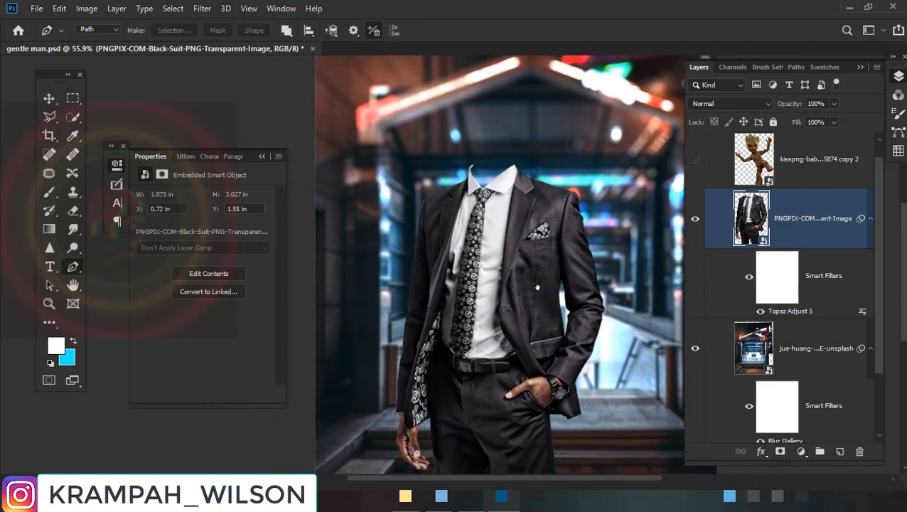
Show the Baby Groot layer, pen-trace its head, and copy the selection to a new layer
{"action": "left_click", "coordinate": [803, 176]}
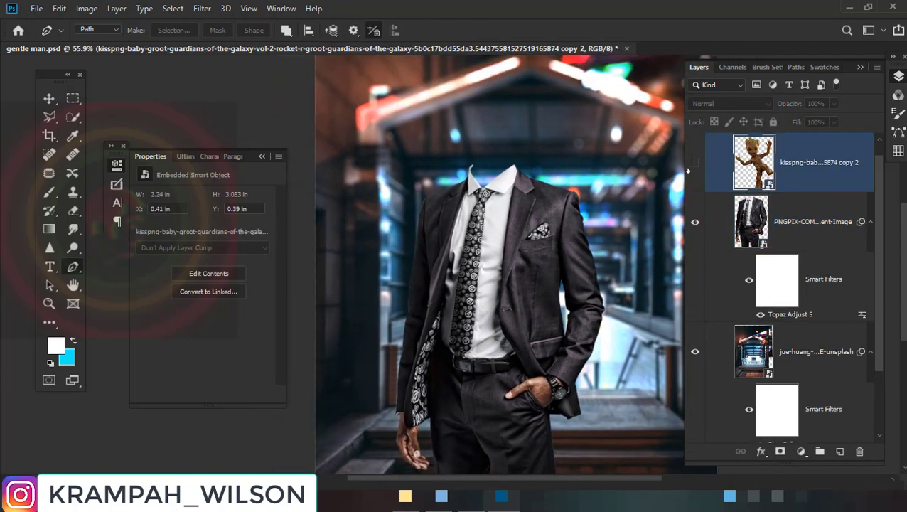
{"action": "left_click", "coordinate": [694, 164]}
{"action": "scroll", "coordinate": [511, 302], "scroll_direction": "up", "scroll_amount": 1}
{"action": "scroll", "coordinate": [511, 302], "scroll_direction": "down", "scroll_amount": 1}
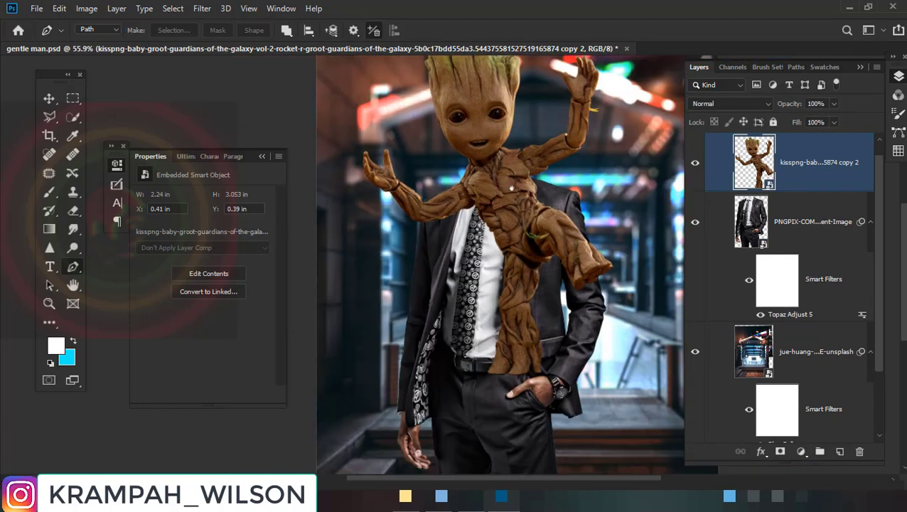
{"action": "scroll", "coordinate": [511, 302], "scroll_direction": "up", "scroll_amount": 1}
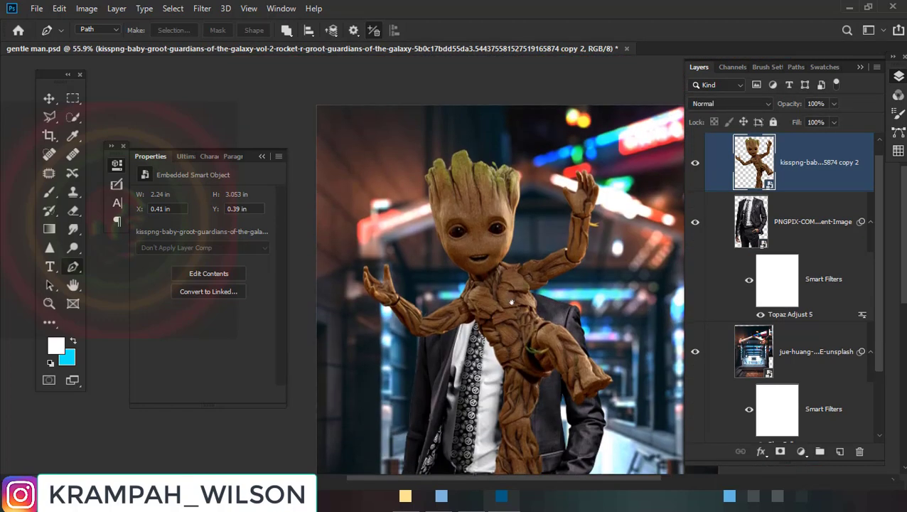
{"action": "left_click", "coordinate": [376, 153]}
{"action": "left_click", "coordinate": [495, 131]}
{"action": "left_click", "coordinate": [517, 149]}
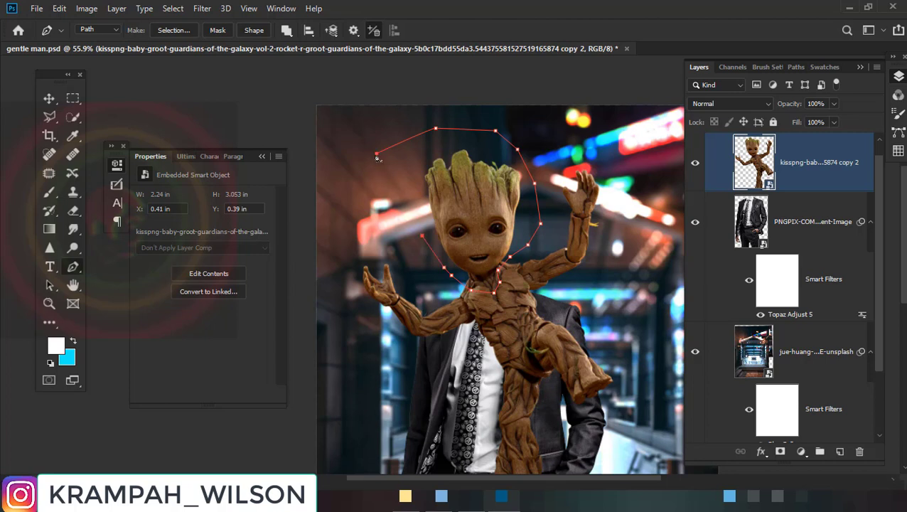
{"action": "key", "text": "ctrl+Return"}
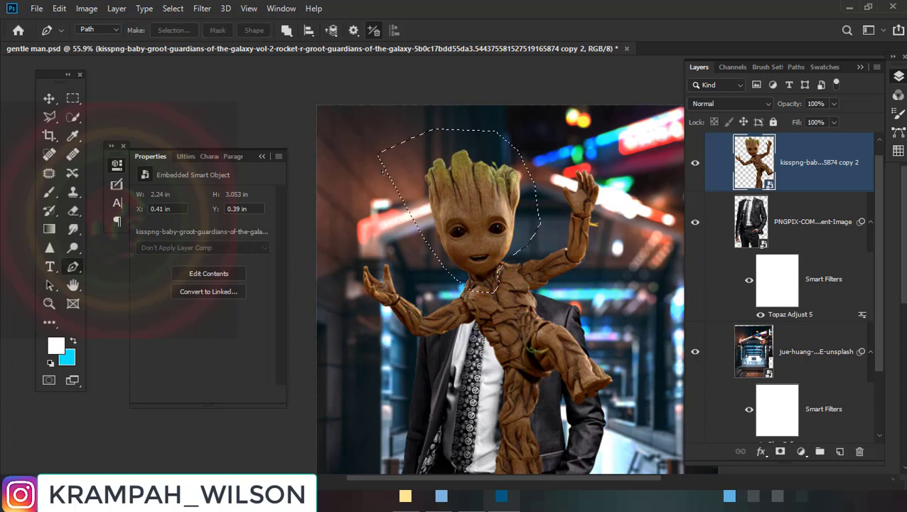
{"action": "key", "text": "ctrl+j"}
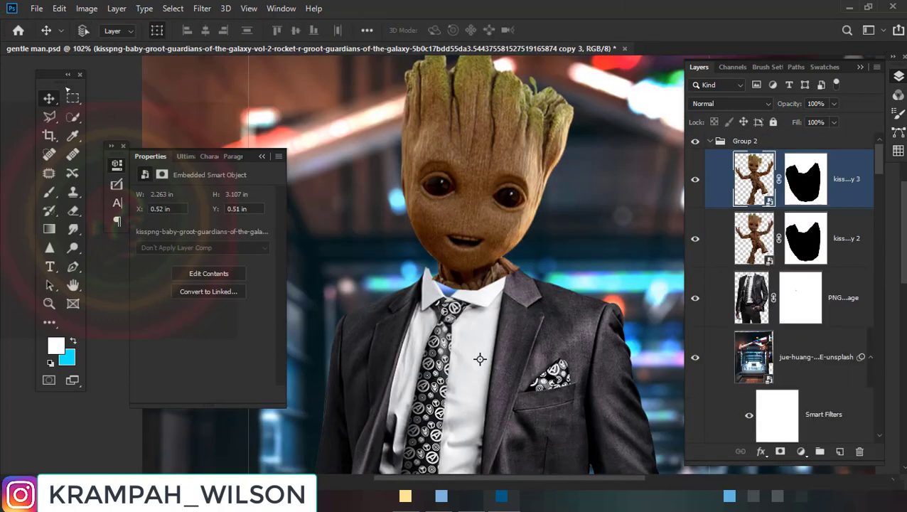
Flip Groot's head horizontally, move it down onto the suit collar, and select its layer mask
{"action": "key", "text": "ctrl+t"}
{"action": "right_click", "coordinate": [455, 329]}
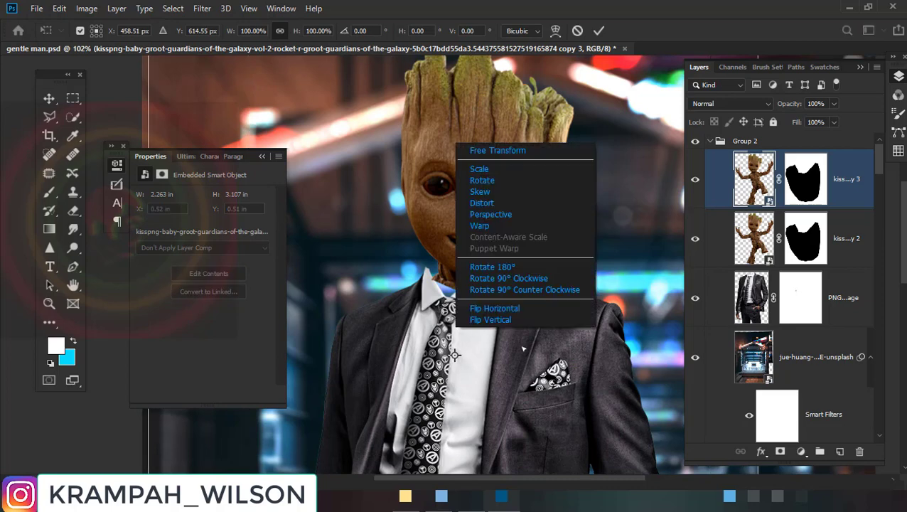
{"action": "left_click", "coordinate": [488, 307]}
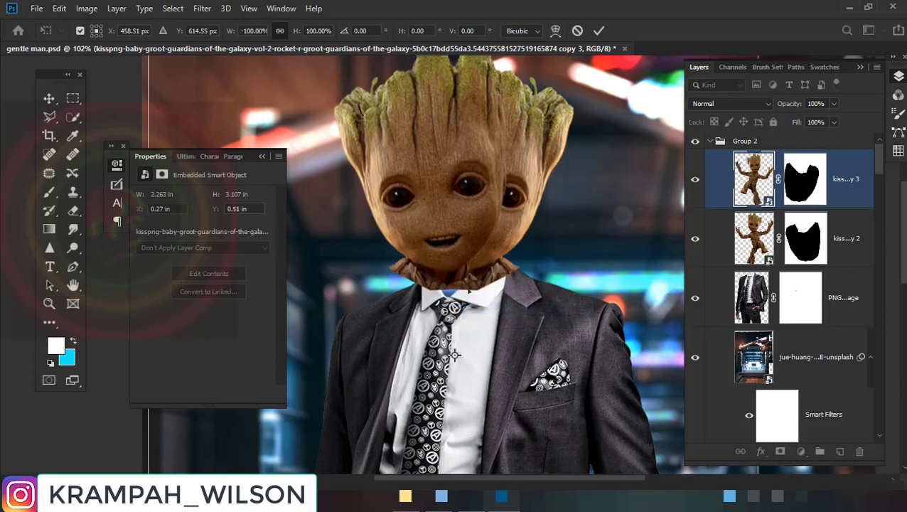
{"action": "mouse_move", "coordinate": [455, 354]}
{"action": "left_mouse_down"}
{"action": "mouse_move", "coordinate": [480, 359]}
{"action": "mouse_move", "coordinate": [474, 352]}
{"action": "left_mouse_up"}
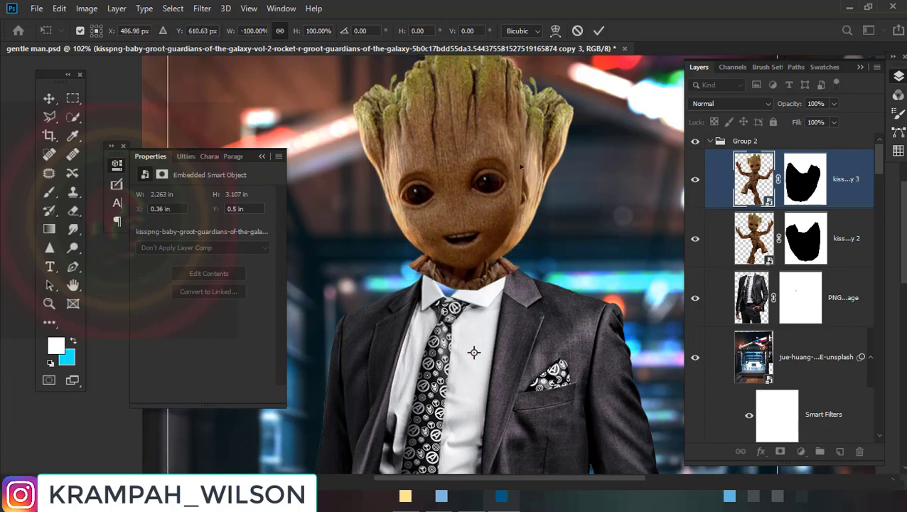
{"action": "key", "text": "Return"}
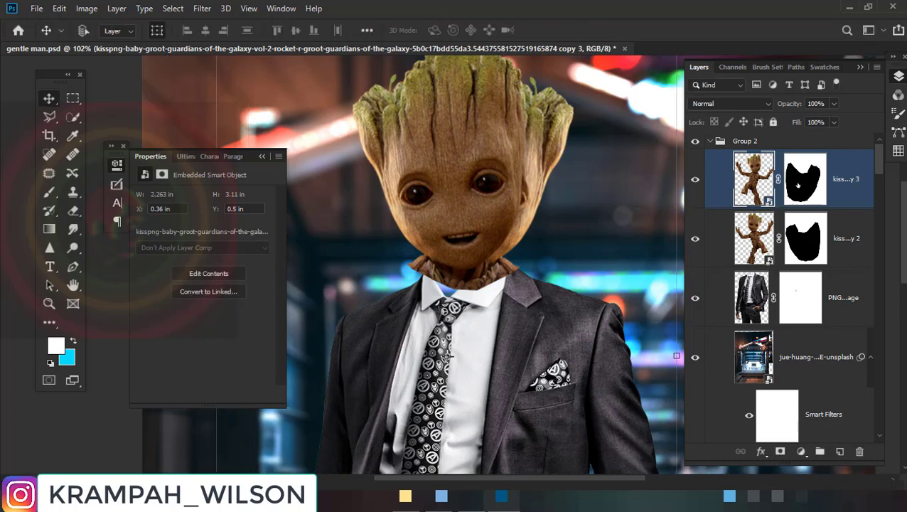
{"action": "left_click", "coordinate": [799, 186]}
{"action": "key", "text": "ctrl+0"}
Draw a Polygonal Lasso selection around Groot's head, starting below the chin
{"action": "key", "text": "m"}
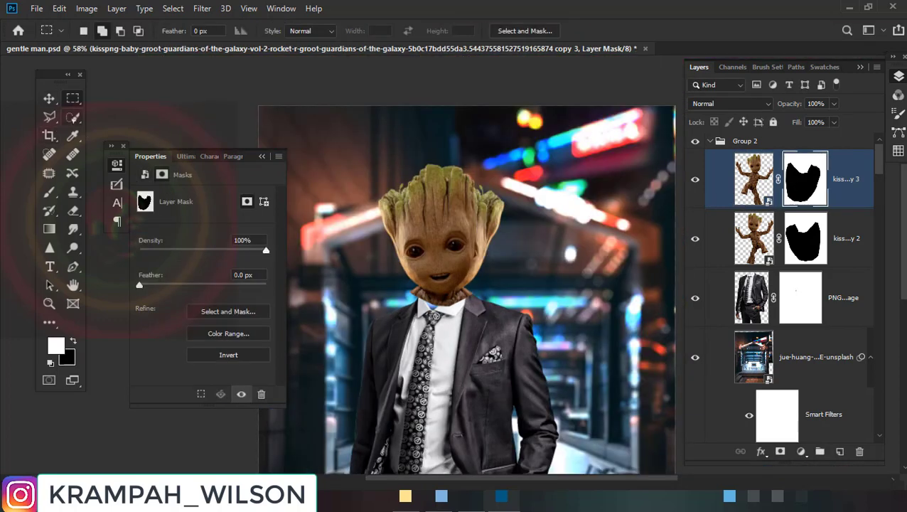
{"action": "left_click", "coordinate": [49, 117]}
{"action": "scroll", "coordinate": [390, 276], "scroll_direction": "up", "scroll_amount": 2}
{"action": "left_click", "coordinate": [373, 268]}
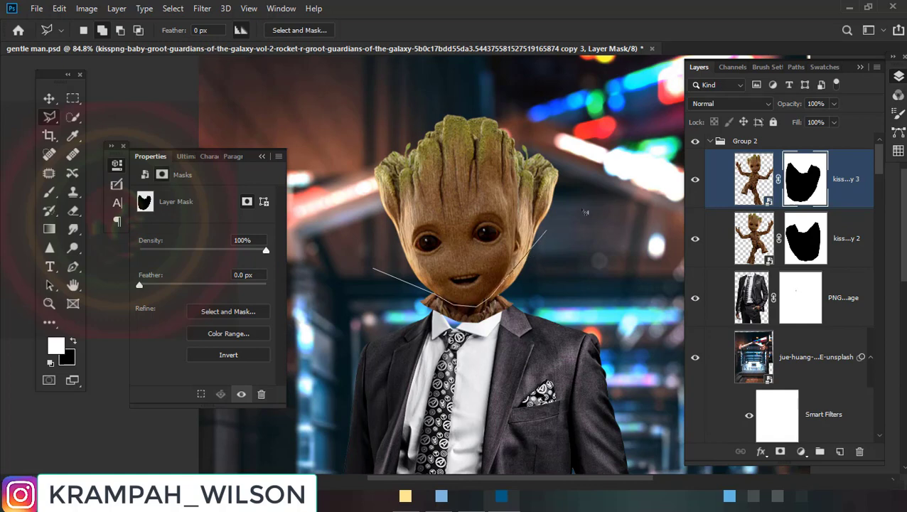
{"action": "left_click", "coordinate": [602, 193]}
{"action": "left_click", "coordinate": [572, 99]}
{"action": "left_click", "coordinate": [461, 64]}
{"action": "left_click", "coordinate": [390, 91]}
{"action": "left_click", "coordinate": [344, 142]}
{"action": "left_click", "coordinate": [330, 182]}
{"action": "double_click", "coordinate": [325, 193]}
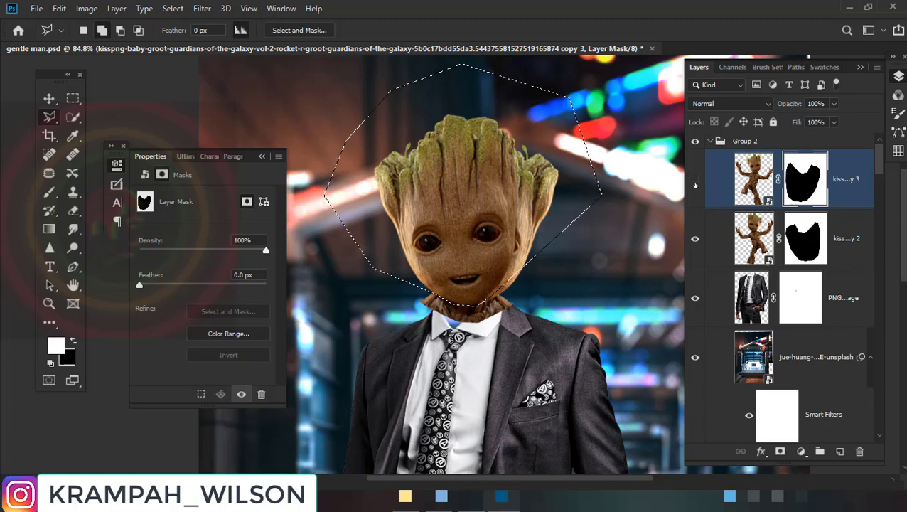
Fill the head selection with black on the mask, then deselect
{"action": "right_click", "coordinate": [419, 192]}
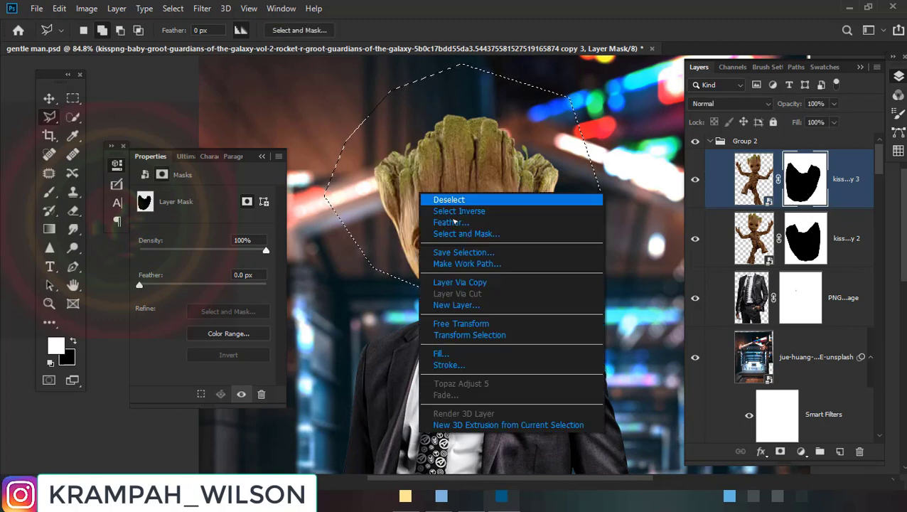
{"action": "left_click", "coordinate": [497, 352]}
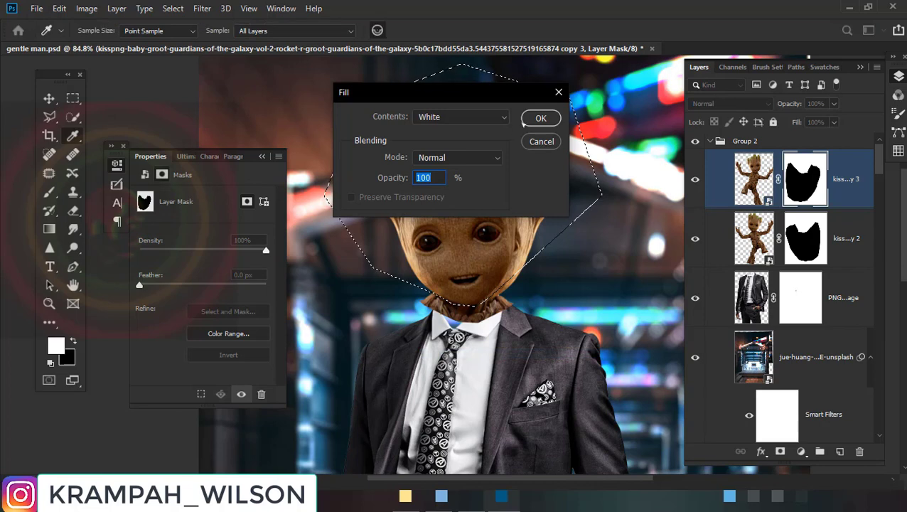
{"action": "left_click", "coordinate": [460, 116]}
{"action": "left_click", "coordinate": [454, 220]}
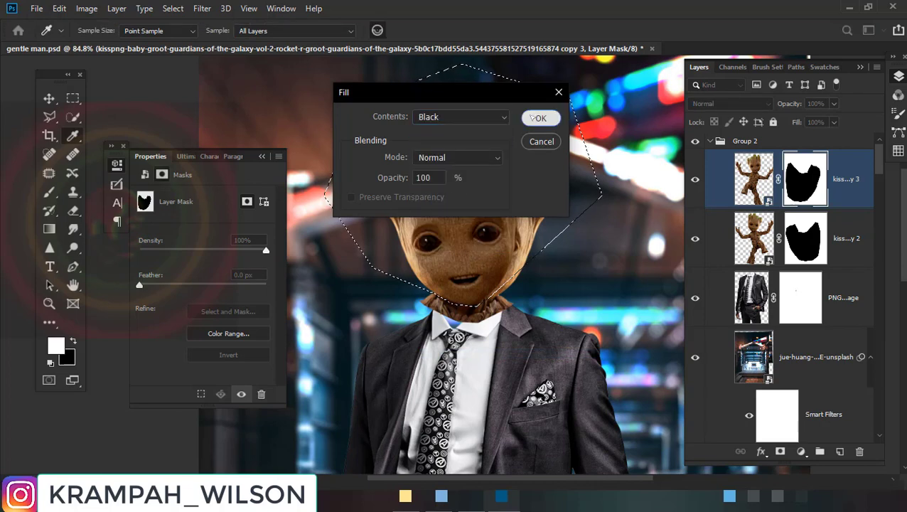
{"action": "left_click", "coordinate": [535, 119]}
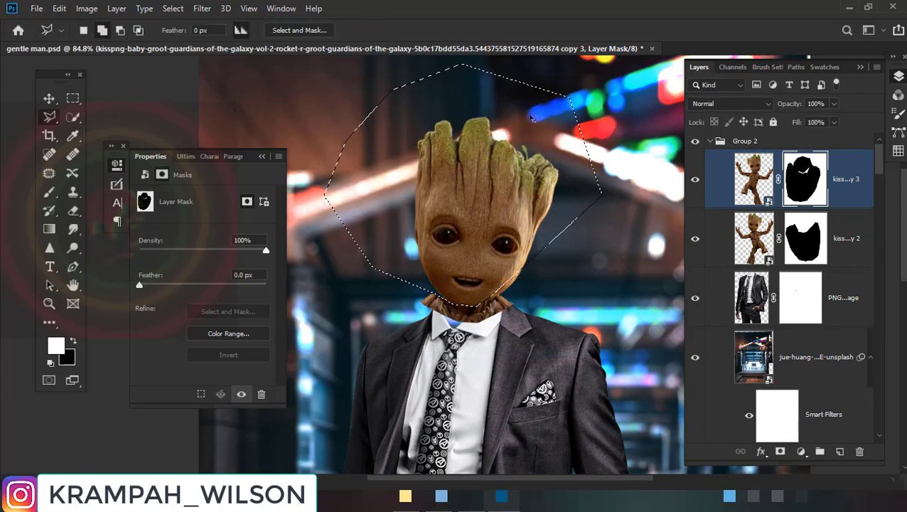
{"action": "key", "text": "ctrl+d"}
{"action": "scroll", "coordinate": [422, 284], "scroll_direction": "up", "scroll_amount": 2}
{"action": "scroll", "coordinate": [422, 284], "scroll_direction": "up", "scroll_amount": 1}
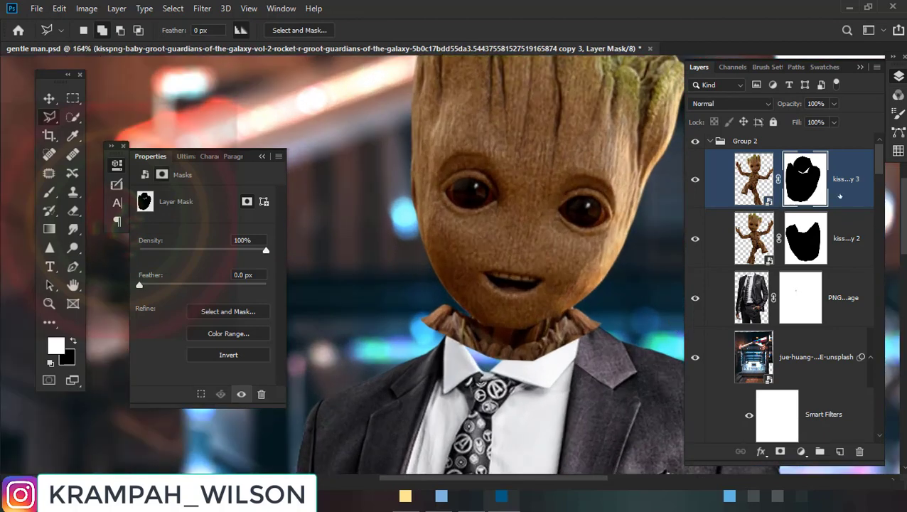
{"action": "right_click", "coordinate": [839, 196]}
Convert the neck copy to a smart object and warp it slightly left over the collar
{"action": "left_click", "coordinate": [811, 138]}
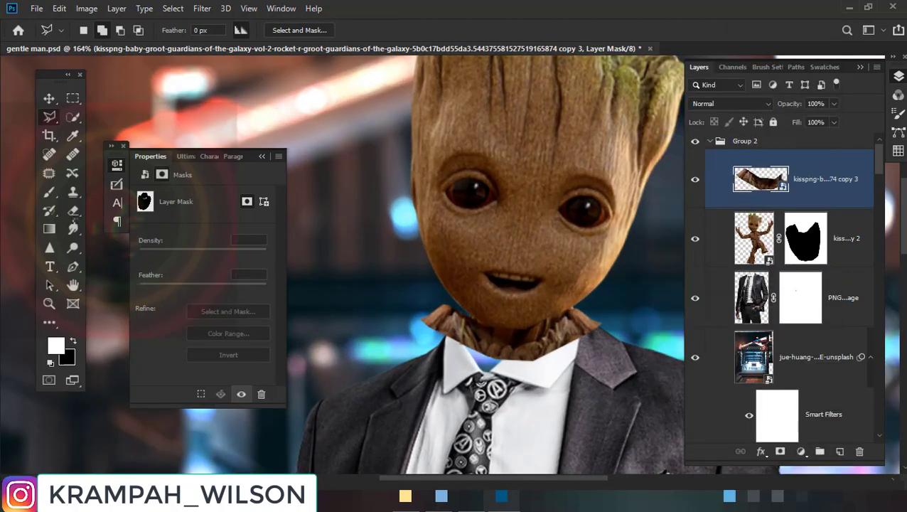
{"action": "left_click", "coordinate": [49, 98]}
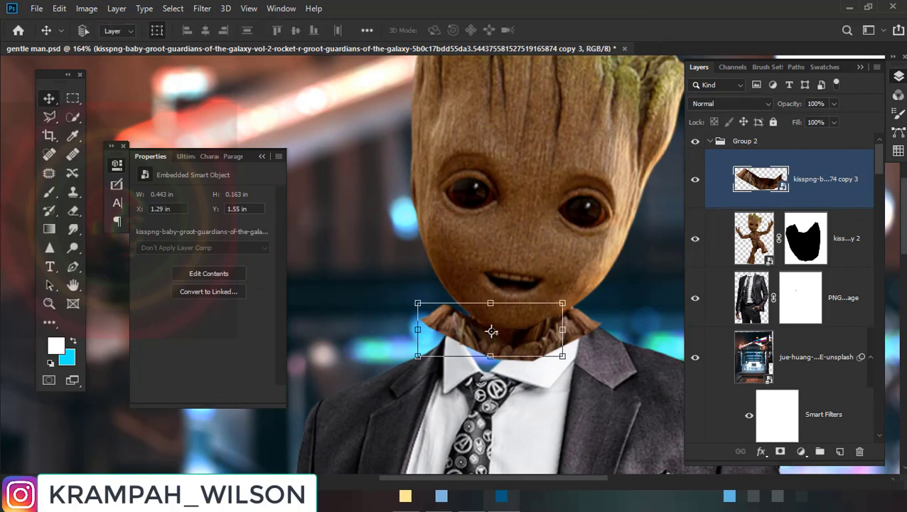
{"action": "key", "text": "ctrl+t"}
{"action": "right_click", "coordinate": [531, 168]}
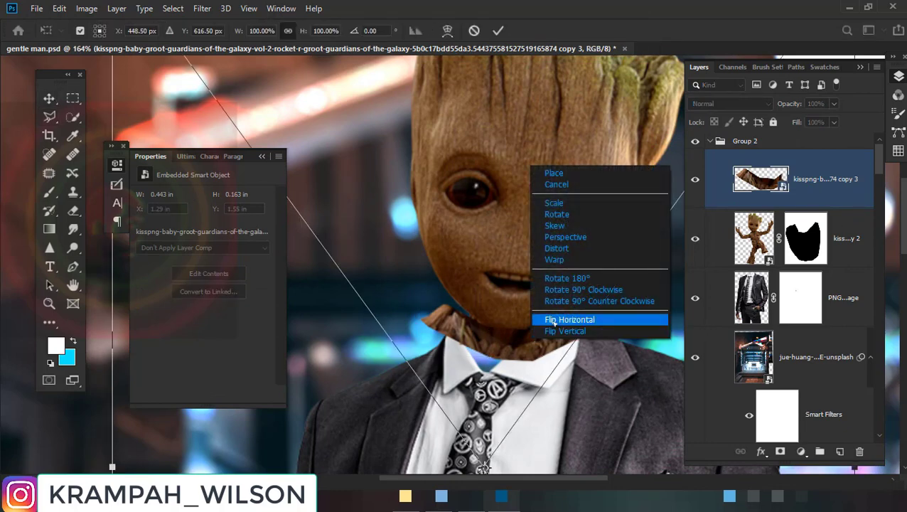
{"action": "left_click", "coordinate": [554, 259]}
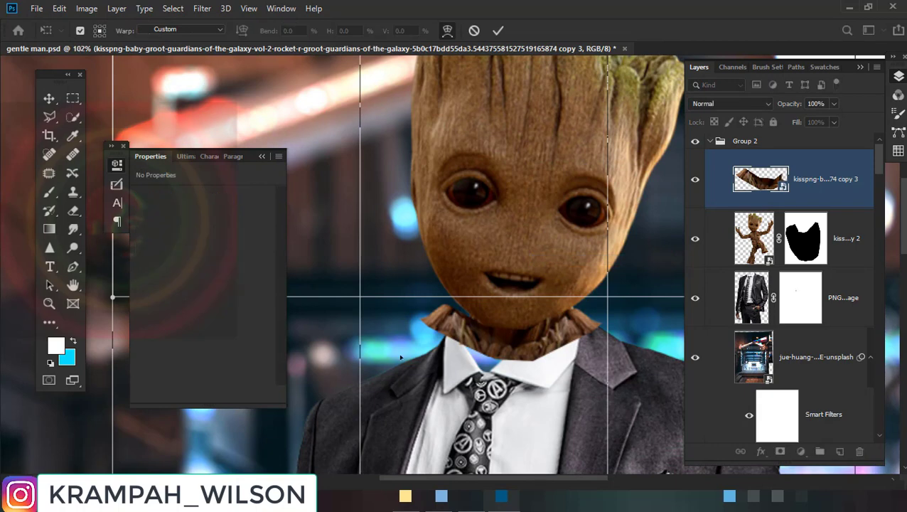
{"action": "scroll", "coordinate": [400, 358], "scroll_direction": "down", "scroll_amount": 2}
{"action": "left_click_drag", "start_coordinate": [382, 331], "coordinate": [378, 331]}
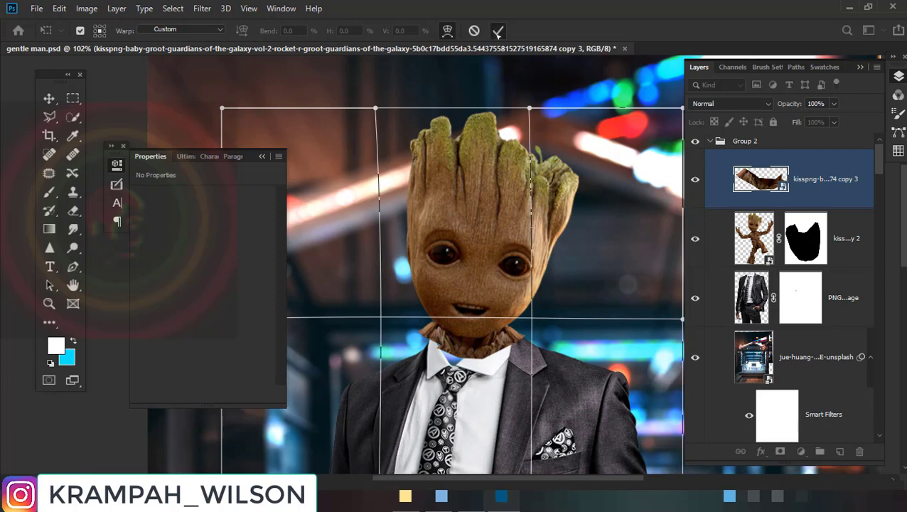
{"action": "left_click", "coordinate": [498, 32]}
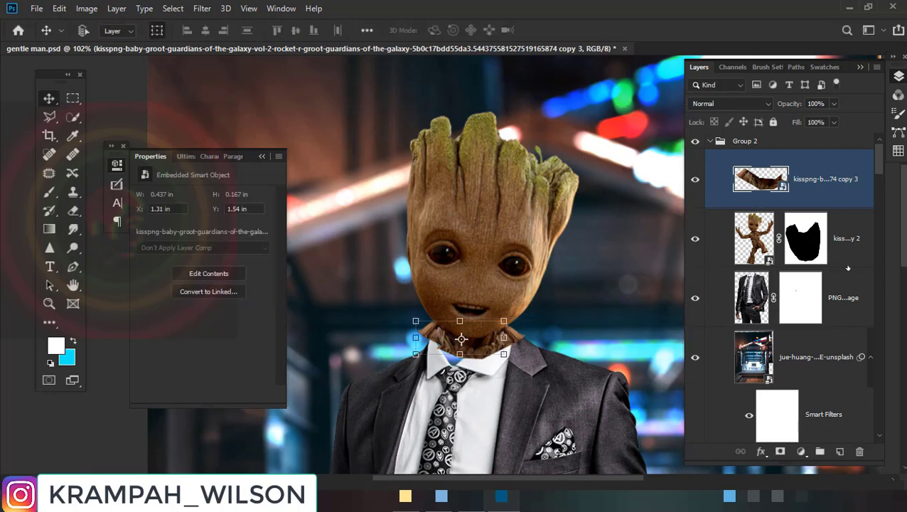
Combine the Groot head and neck layers into one smart object
{"action": "left_click", "coordinate": [839, 253], "text": "shift"}
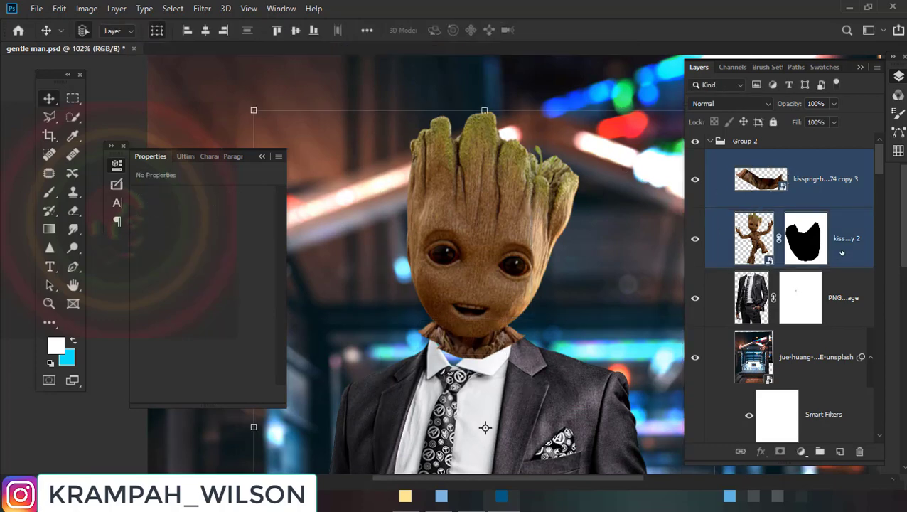
{"action": "right_click", "coordinate": [840, 252]}
{"action": "left_click", "coordinate": [689, 141]}
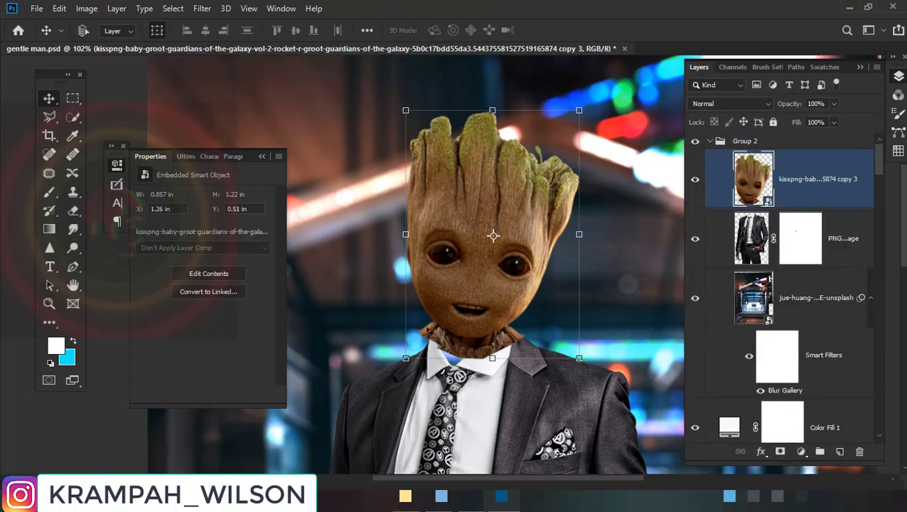
Test-move the Groot smart object over the suit, then undo so it stays on the collar
{"action": "scroll", "coordinate": [492, 235], "scroll_direction": "up", "scroll_amount": 3}
{"action": "mouse_move", "coordinate": [466, 353]}
{"action": "left_mouse_down"}
{"action": "mouse_move", "coordinate": [462, 359]}
{"action": "mouse_move", "coordinate": [465, 347]}
{"action": "left_mouse_up"}
{"action": "left_click_drag", "start_coordinate": [476, 306], "coordinate": [450, 371]}
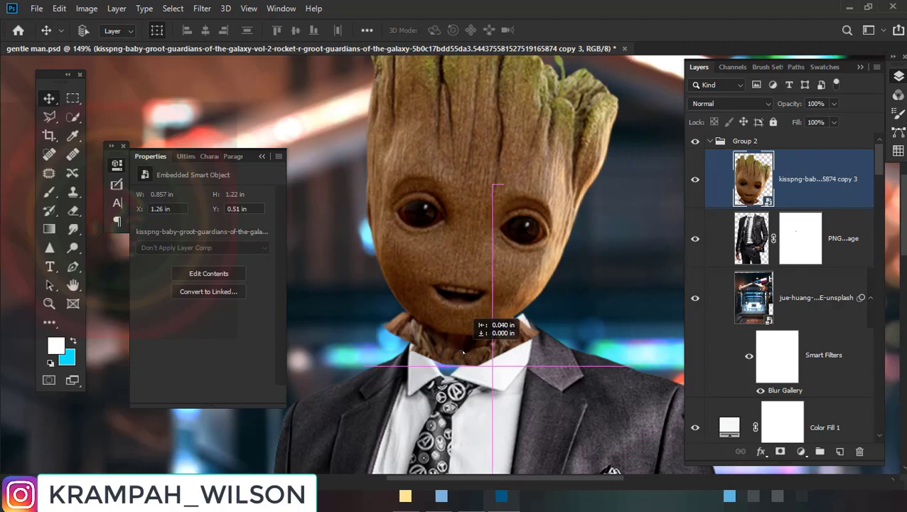
{"action": "key", "text": "ctrl+z"}
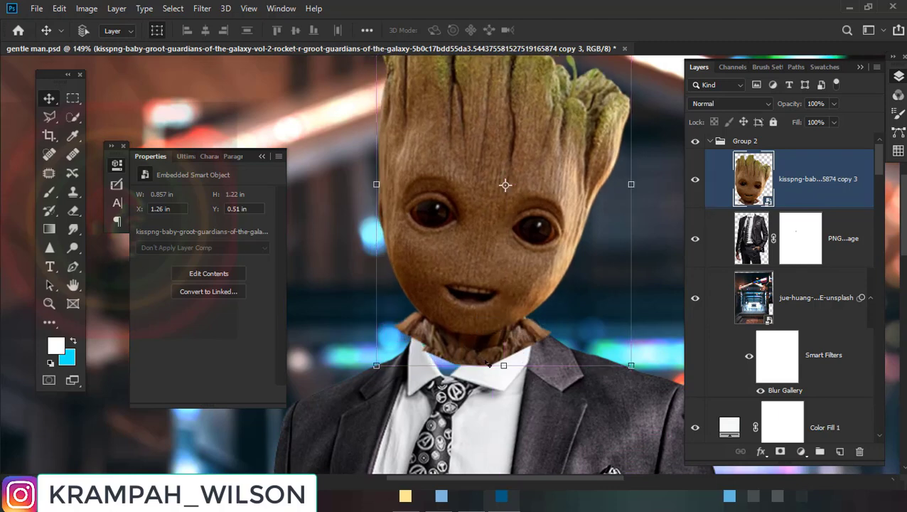
{"action": "scroll", "coordinate": [488, 363], "scroll_direction": "down", "scroll_amount": 2, "text": "alt"}
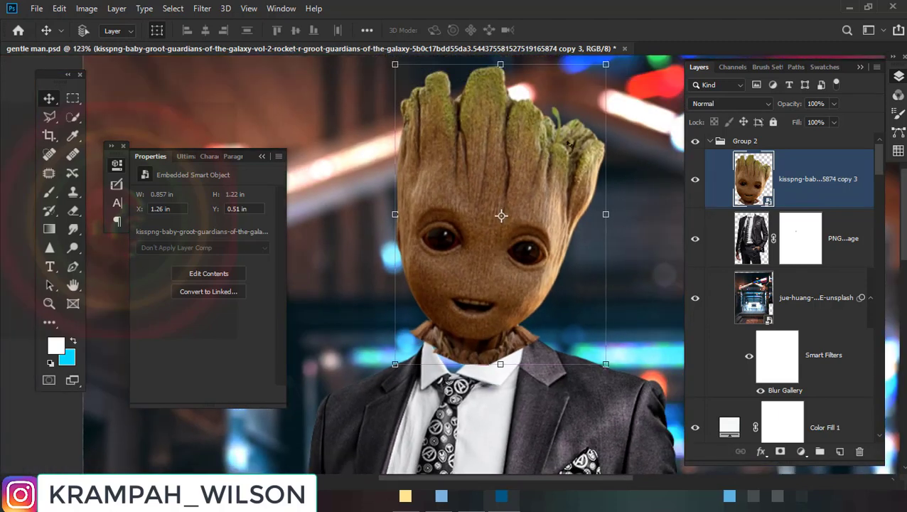
{"action": "right_click", "coordinate": [824, 180]}
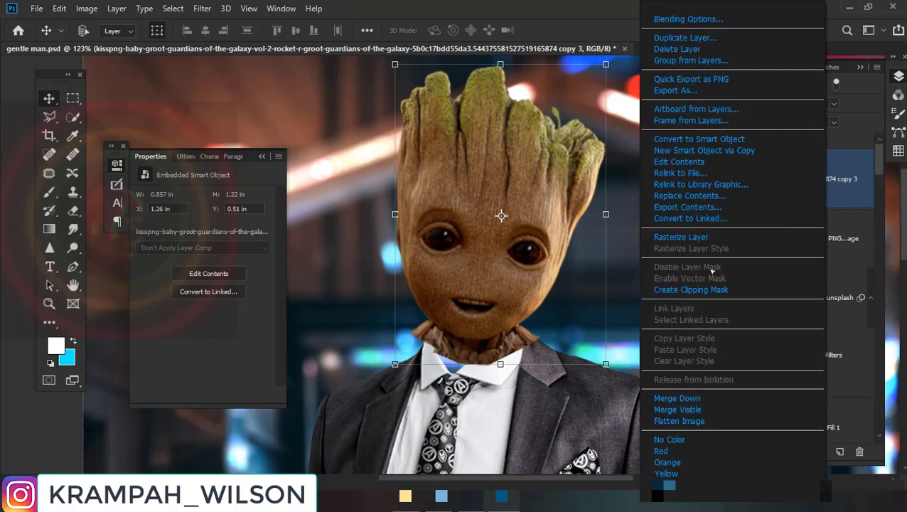
Rasterize the Groot head and start a Puppet Warp pinning the face and neck
{"action": "left_click", "coordinate": [673, 242]}
{"action": "left_click", "coordinate": [62, 8]}
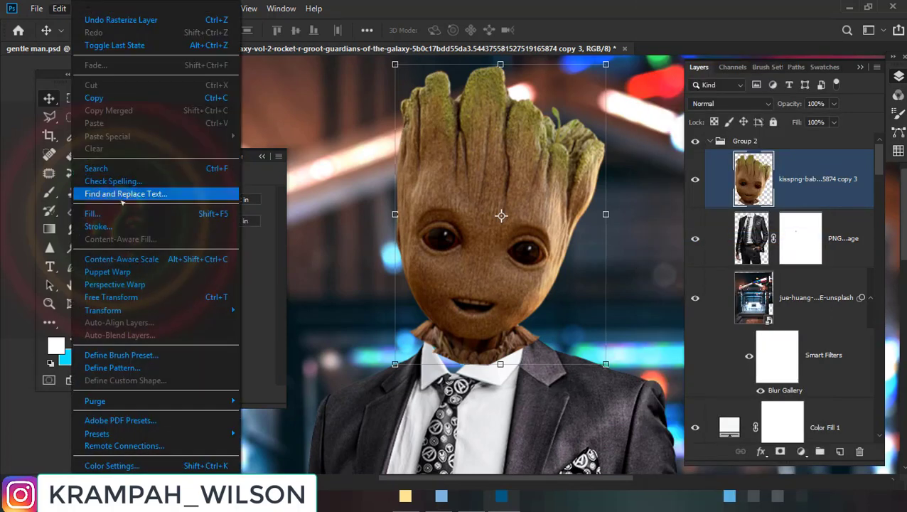
{"action": "left_click", "coordinate": [114, 273]}
{"action": "left_click", "coordinate": [437, 284]}
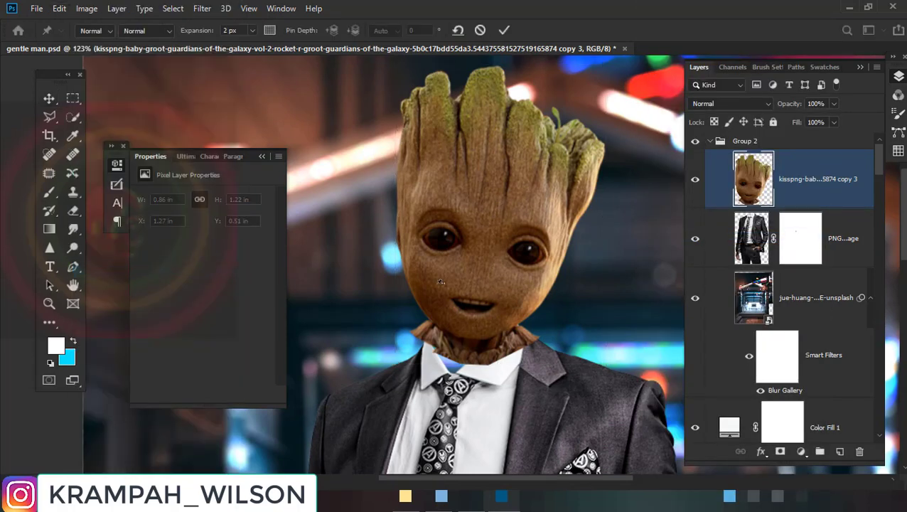
{"action": "left_click", "coordinate": [493, 297]}
{"action": "left_click", "coordinate": [526, 290]}
{"action": "left_click", "coordinate": [461, 352]}
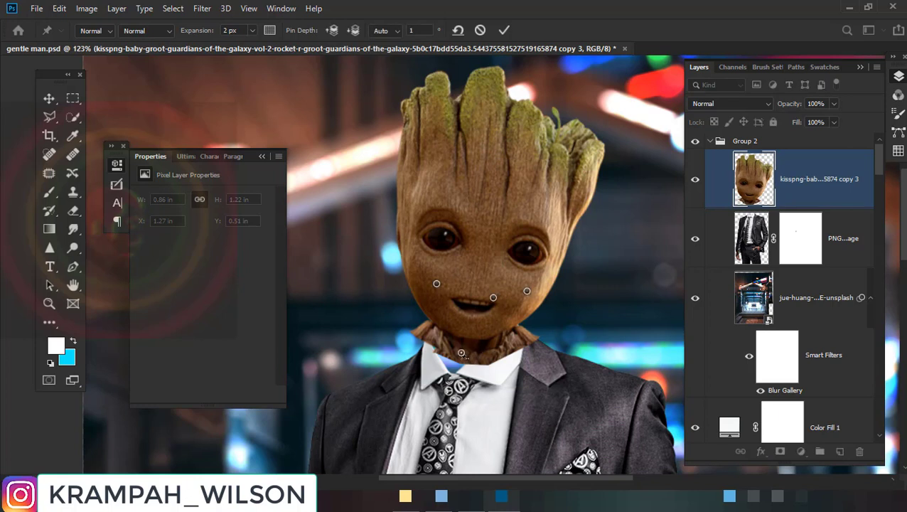
{"action": "left_click", "coordinate": [424, 338]}
{"action": "left_click", "coordinate": [523, 346]}
Drag the neck pins down onto the shirt collar and commit the warp
{"action": "left_click_drag", "start_coordinate": [461, 352], "coordinate": [454, 361]}
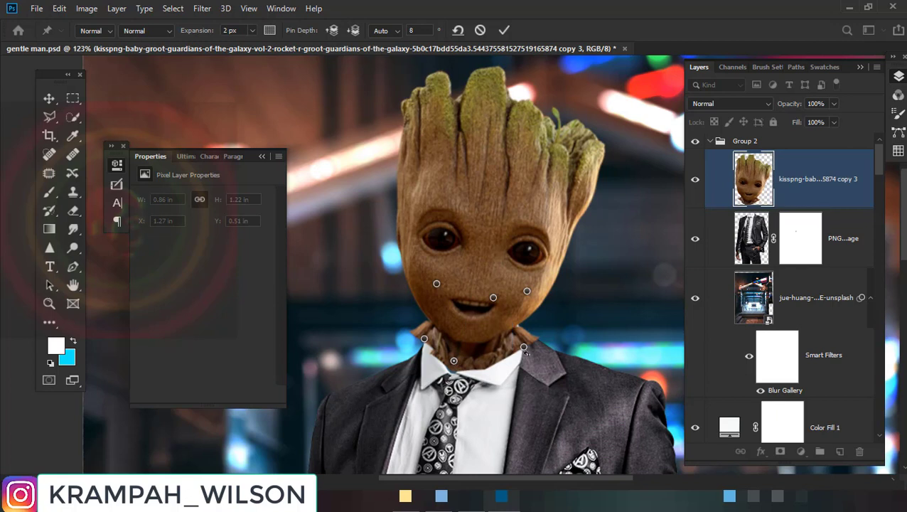
{"action": "left_click_drag", "start_coordinate": [523, 347], "coordinate": [518, 348]}
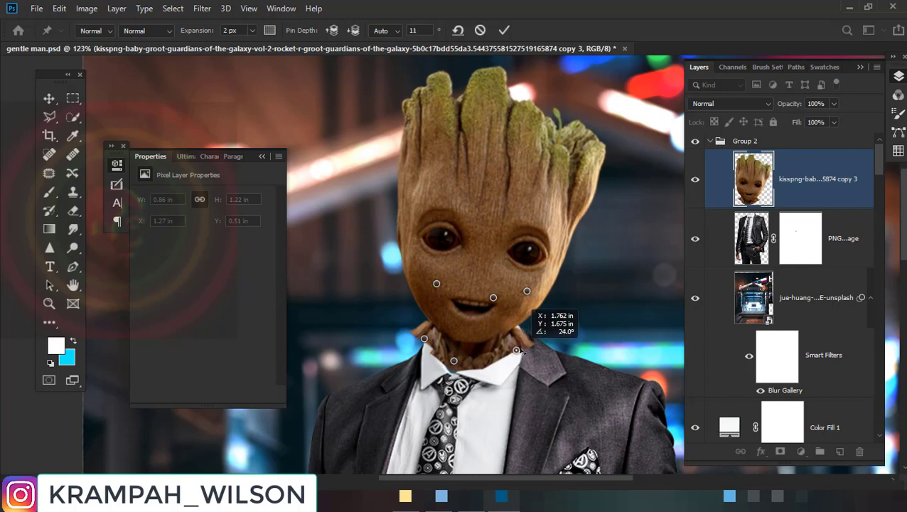
{"action": "left_click_drag", "start_coordinate": [425, 339], "coordinate": [457, 364]}
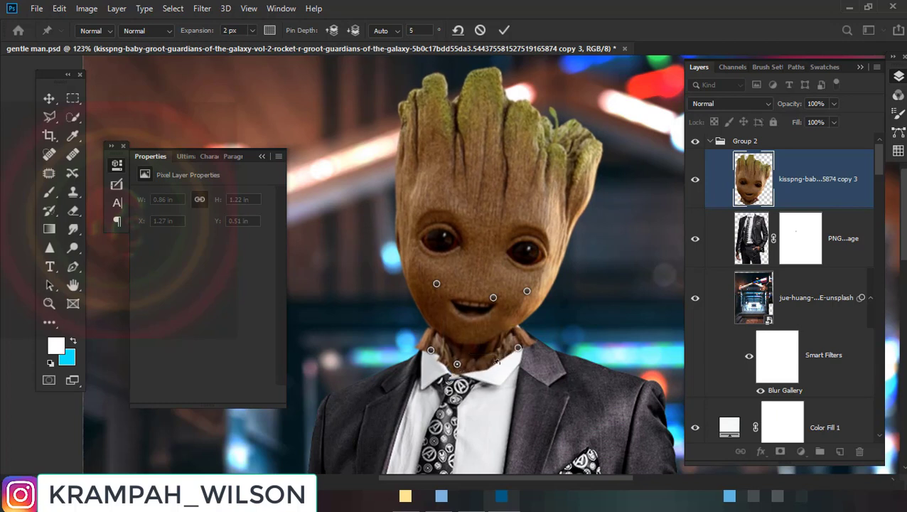
{"action": "left_click", "coordinate": [494, 362]}
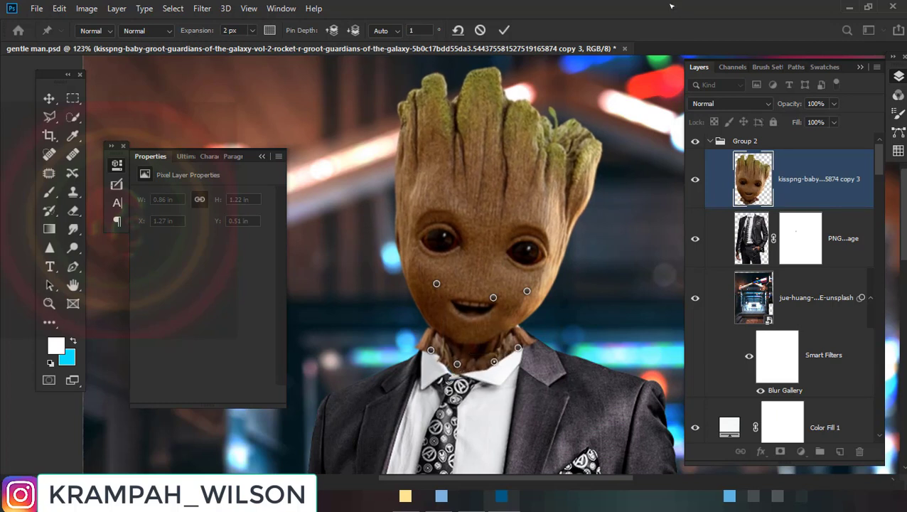
{"action": "left_click", "coordinate": [506, 29]}
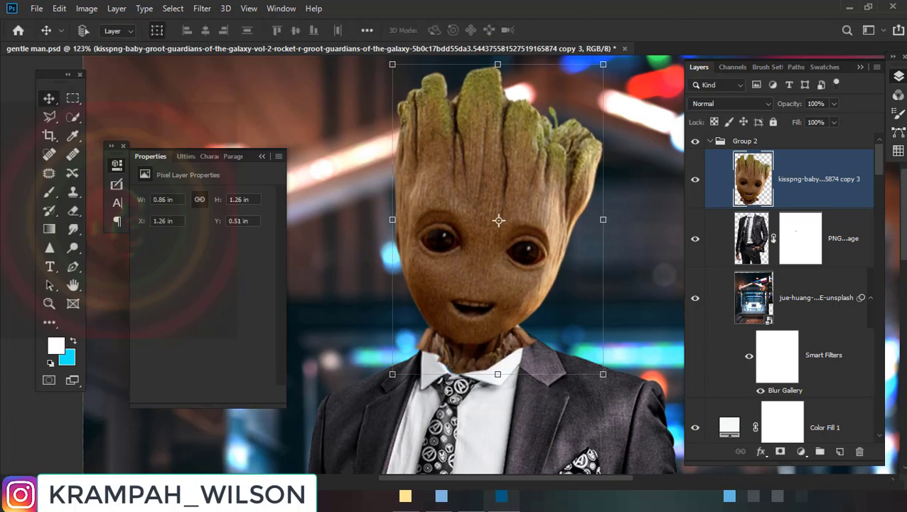
Load the suit mask's outline as a selection and move up to the Groot head layer
{"action": "left_click", "coordinate": [796, 248]}
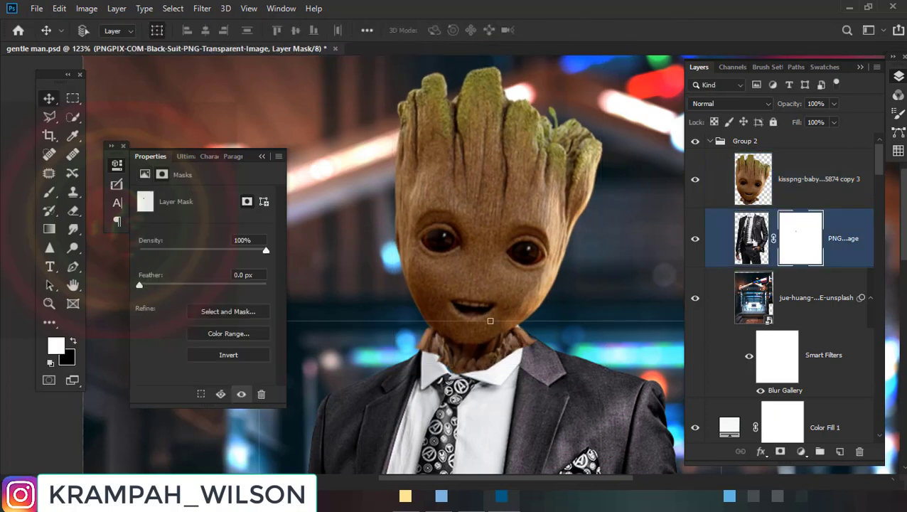
{"action": "left_click", "coordinate": [796, 238], "text": "ctrl"}
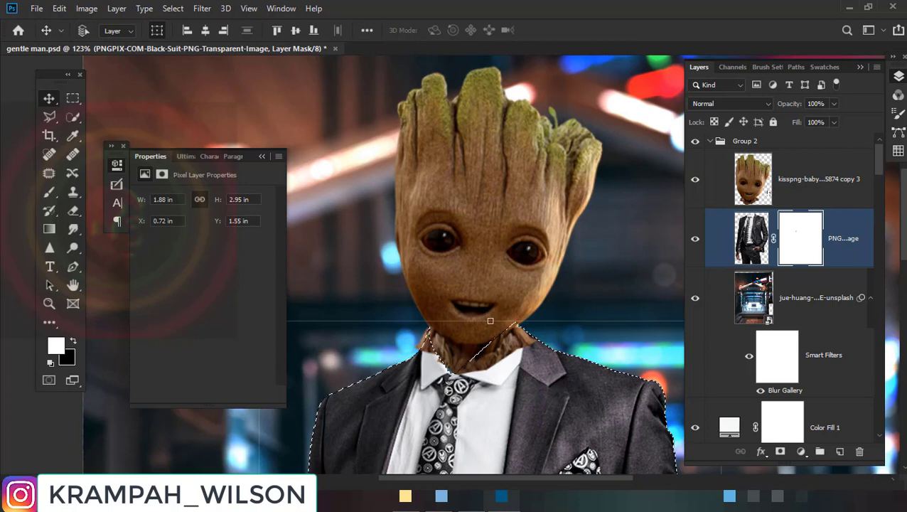
{"action": "key", "text": "alt+]"}
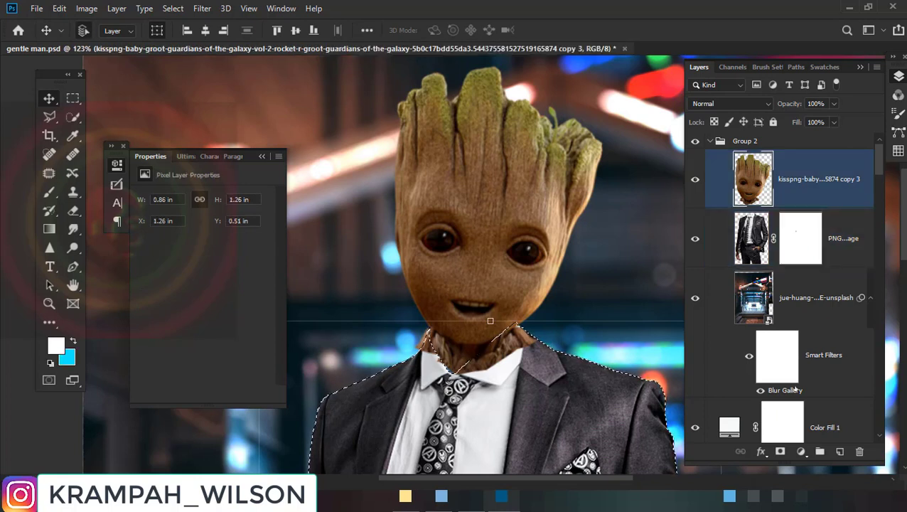
Add a suit-shaped mask to the Groot head layer and paint black along the chin edge
{"action": "left_click", "coordinate": [780, 452]}
{"action": "scroll", "coordinate": [522, 158], "scroll_direction": "up", "scroll_amount": 2}
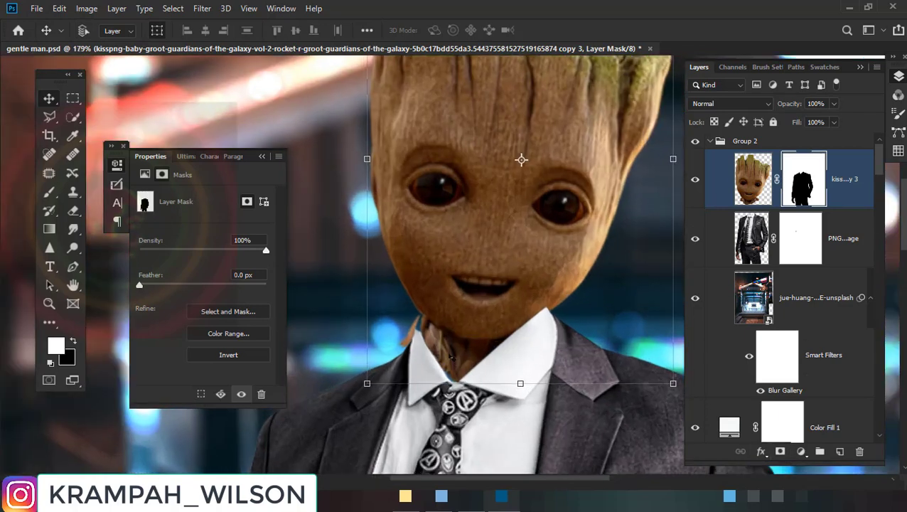
{"action": "scroll", "coordinate": [545, 97], "scroll_direction": "up", "scroll_amount": 2}
{"action": "scroll", "coordinate": [451, 356], "scroll_direction": "up", "scroll_amount": 1}
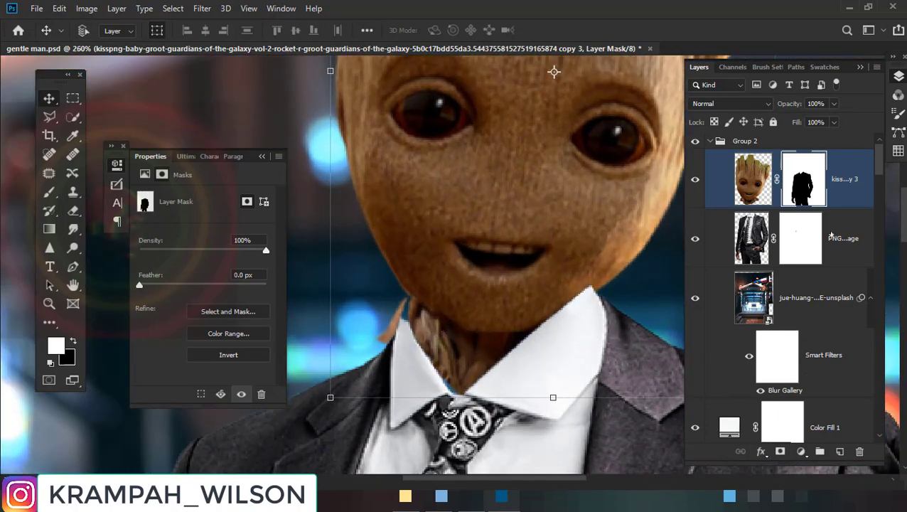
{"action": "key", "text": "b"}
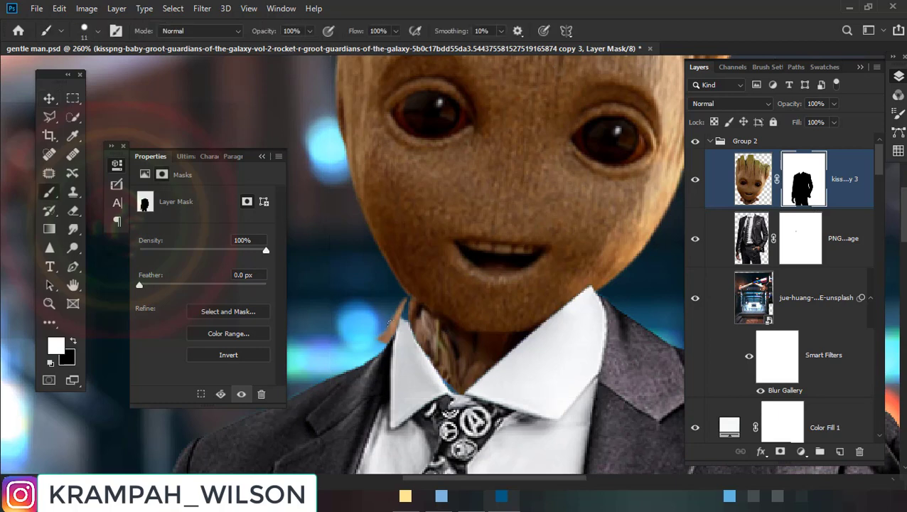
{"action": "key", "text": "x"}
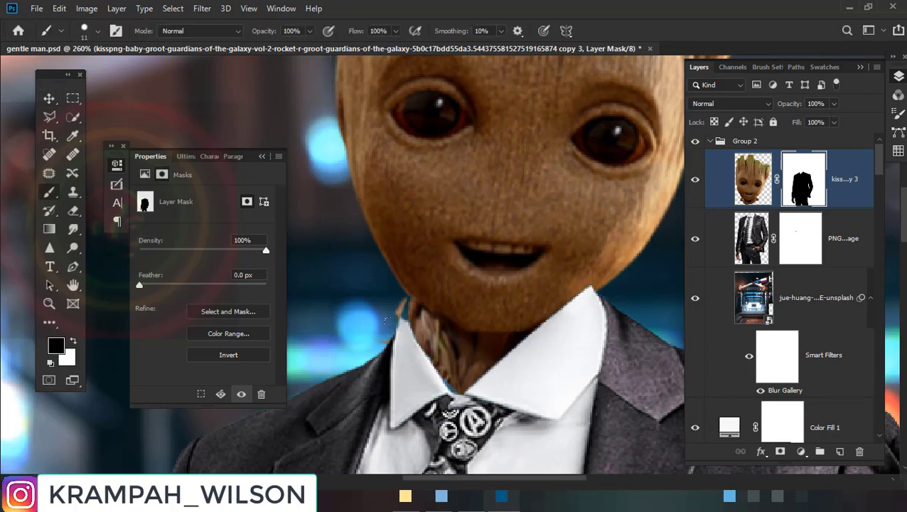
{"action": "left_click_drag", "start_coordinate": [399, 303], "coordinate": [509, 332]}
Paint black on the suit layer's mask to hide the collar strip under Groot's chin
{"action": "scroll", "coordinate": [527, 339], "scroll_direction": "down", "scroll_amount": 2}
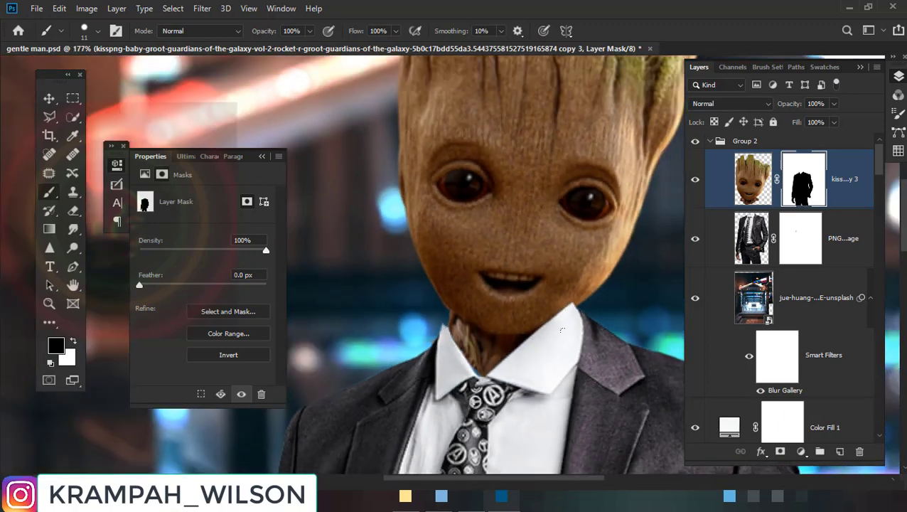
{"action": "left_click_drag", "start_coordinate": [568, 301], "coordinate": [560, 307]}
{"action": "key", "text": "ctrl+z"}
{"action": "key", "text": "alt+bracketleft"}
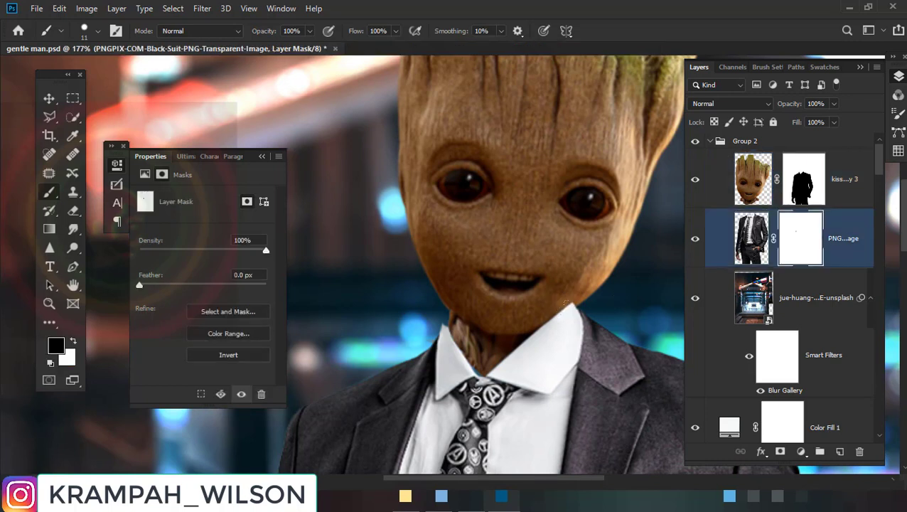
{"action": "left_click_drag", "start_coordinate": [571, 296], "coordinate": [524, 343]}
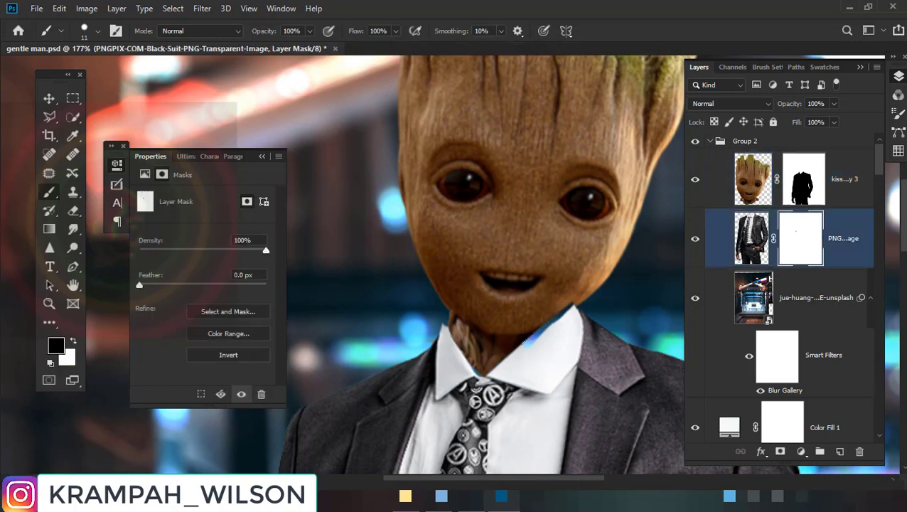
{"action": "mouse_move", "coordinate": [567, 304]}
{"action": "left_mouse_down"}
{"action": "mouse_move", "coordinate": [526, 353]}
{"action": "mouse_move", "coordinate": [482, 364]}
{"action": "left_mouse_up"}
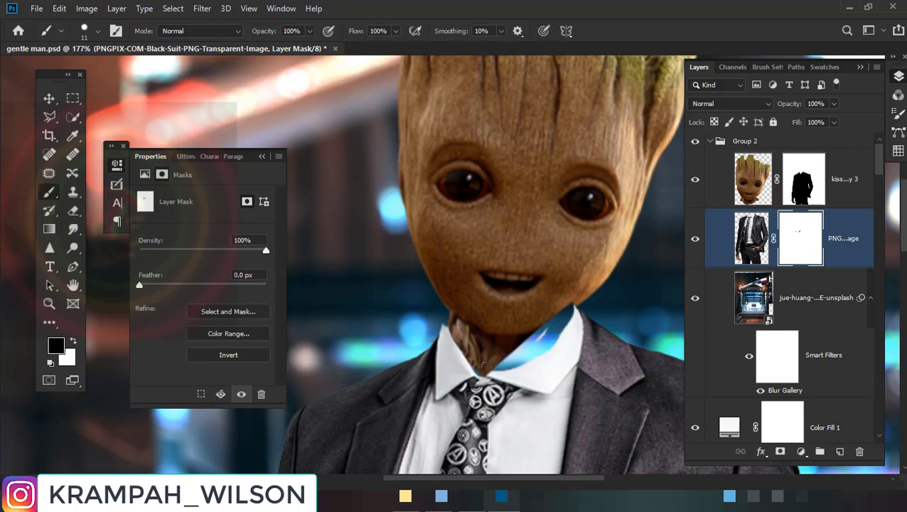
{"action": "left_click_drag", "start_coordinate": [556, 313], "coordinate": [493, 352]}
Delete the suit layer's mask and briefly load Groot's head outline as a selection
{"action": "right_click", "coordinate": [801, 251]}
{"action": "left_click", "coordinate": [796, 275]}
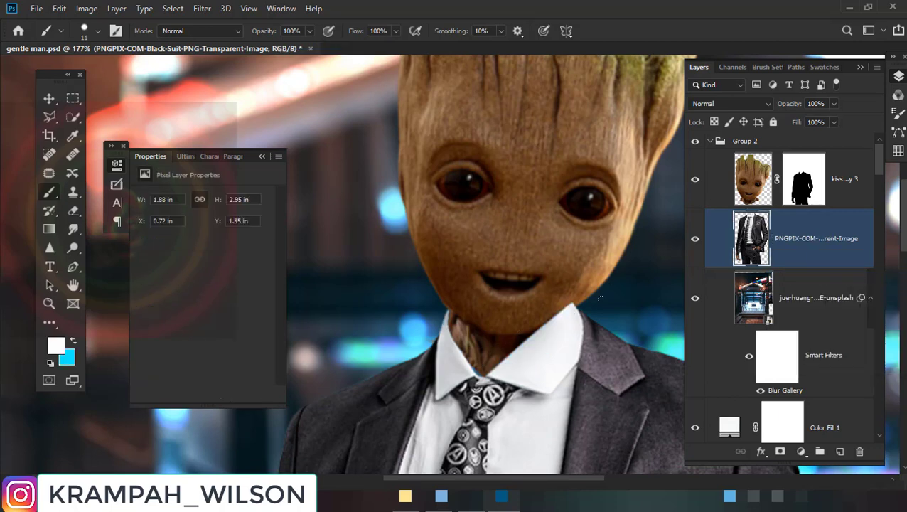
{"action": "scroll", "coordinate": [599, 299], "scroll_direction": "down", "scroll_amount": 2}
{"action": "scroll", "coordinate": [590, 302], "scroll_direction": "down", "scroll_amount": 2}
{"action": "scroll", "coordinate": [576, 305], "scroll_direction": "down", "scroll_amount": 2}
{"action": "scroll", "coordinate": [561, 312], "scroll_direction": "down", "scroll_amount": 1}
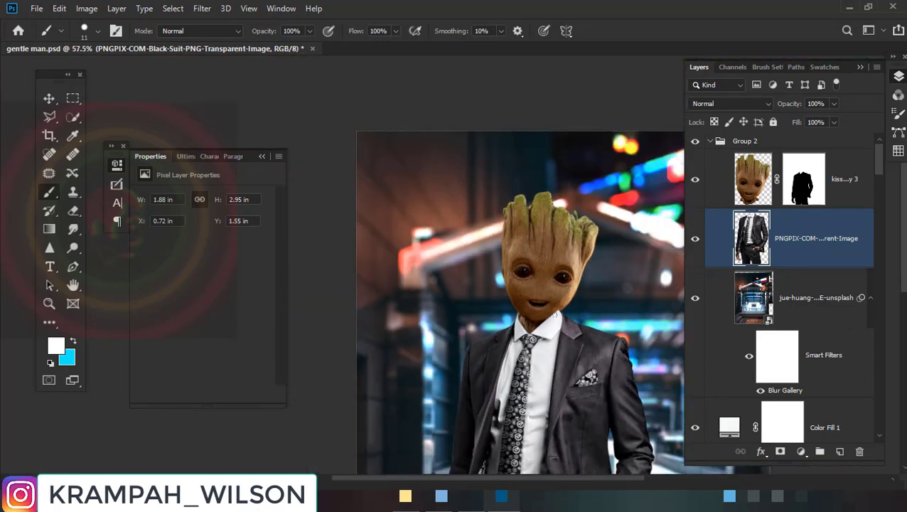
{"action": "scroll", "coordinate": [554, 314], "scroll_direction": "up", "scroll_amount": 1}
{"action": "scroll", "coordinate": [548, 316], "scroll_direction": "up", "scroll_amount": 1}
{"action": "scroll", "coordinate": [530, 317], "scroll_direction": "up", "scroll_amount": 1}
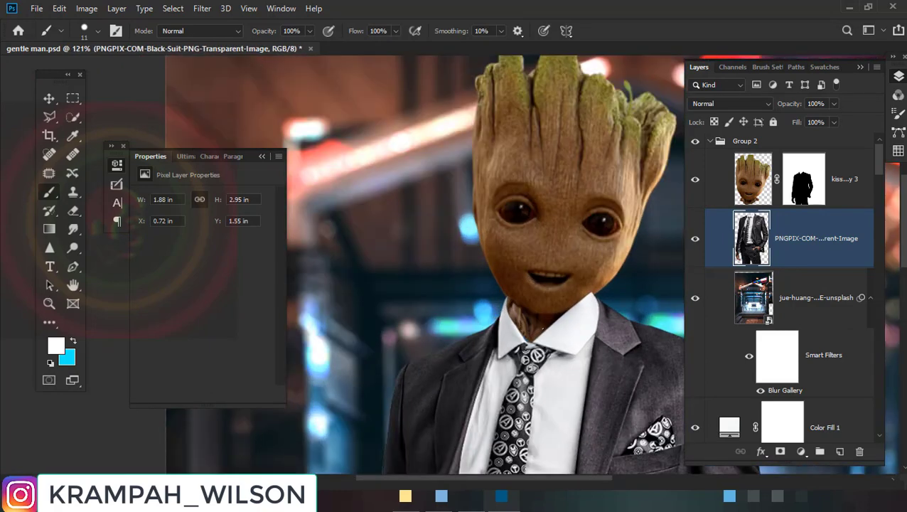
{"action": "scroll", "coordinate": [587, 298], "scroll_direction": "up", "scroll_amount": 3}
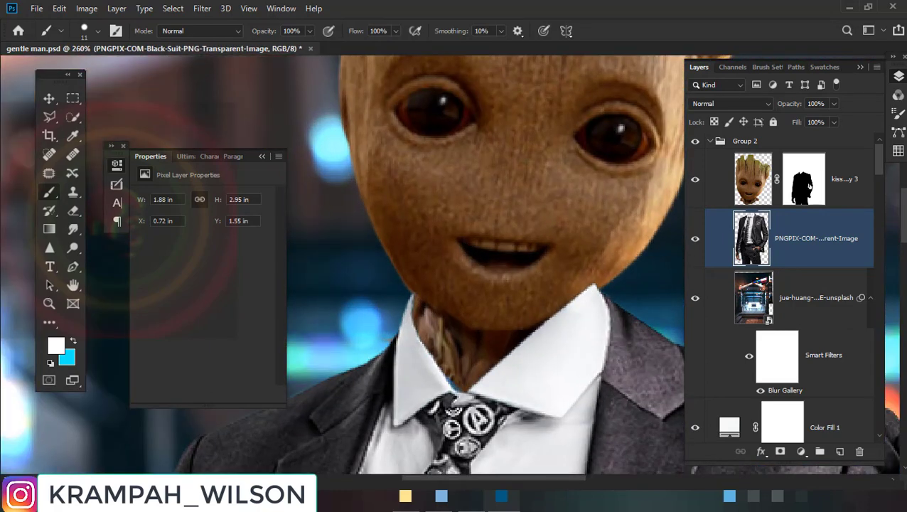
{"action": "left_click", "coordinate": [752, 194], "text": "ctrl"}
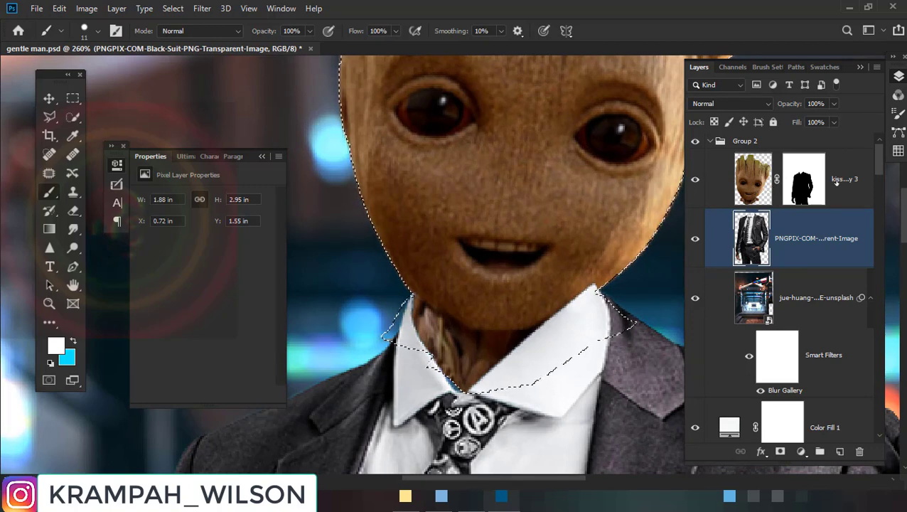
{"action": "key", "text": "ctrl+d"}
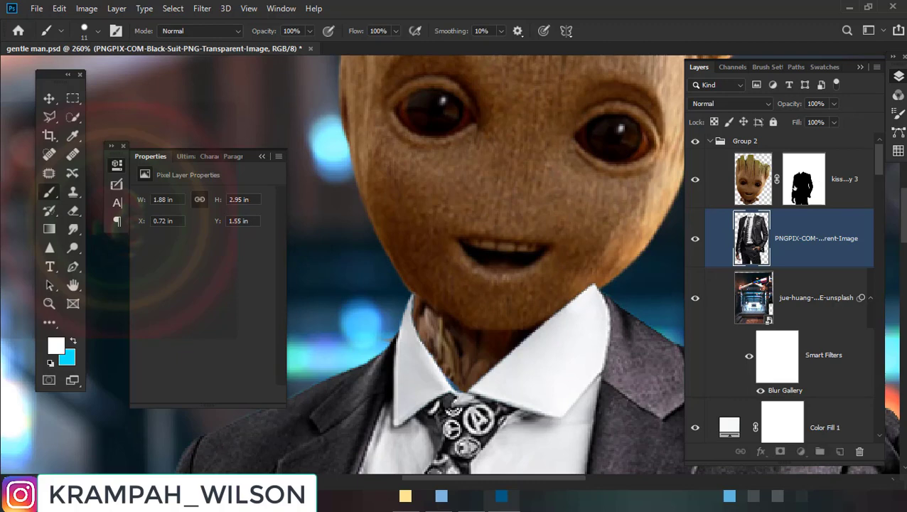
Add a new mask to the suit layer and paint out the white collar tip and edge
{"action": "left_click", "coordinate": [804, 179]}
{"action": "scroll", "coordinate": [555, 293], "scroll_direction": "up", "scroll_amount": 1}
{"action": "scroll", "coordinate": [592, 287], "scroll_direction": "up", "scroll_amount": 1}
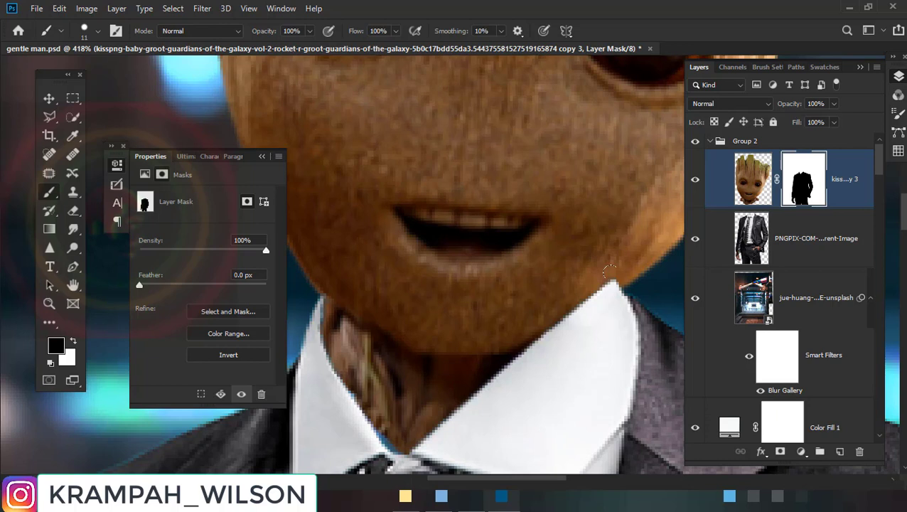
{"action": "left_click", "coordinate": [610, 277]}
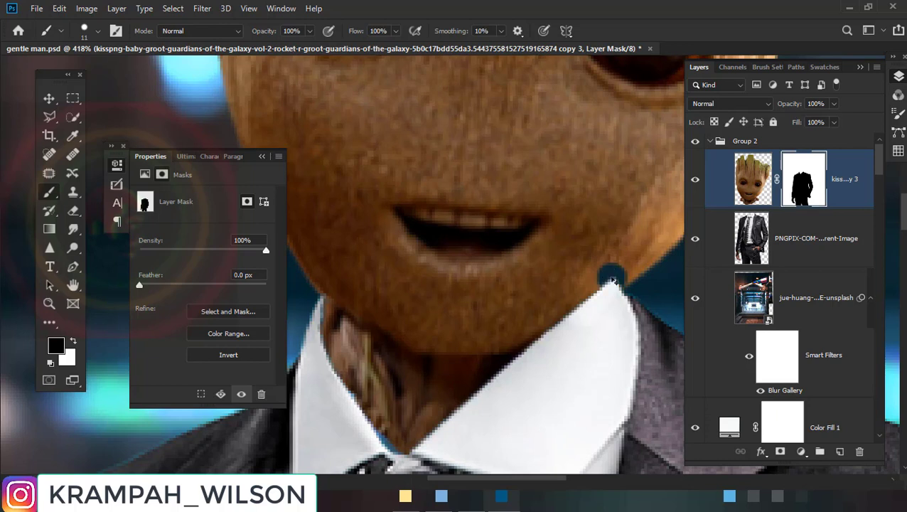
{"action": "key", "text": "ctrl+z"}
{"action": "left_click", "coordinate": [764, 255]}
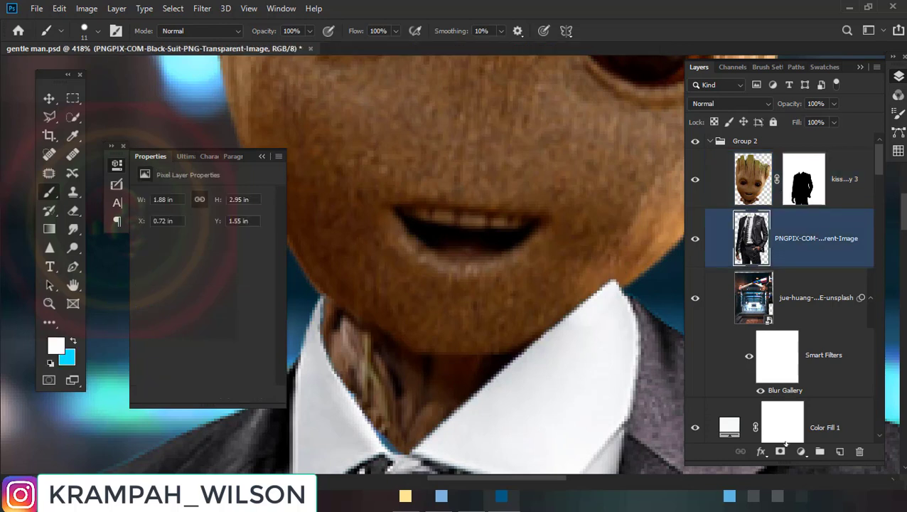
{"action": "left_click", "coordinate": [780, 452]}
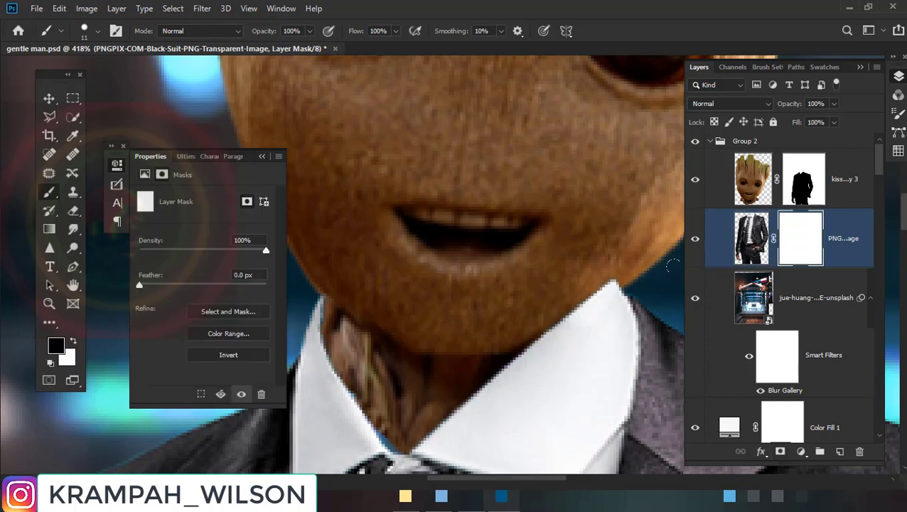
{"action": "left_click", "coordinate": [609, 276]}
{"action": "left_click_drag", "start_coordinate": [541, 326], "coordinate": [599, 252]}
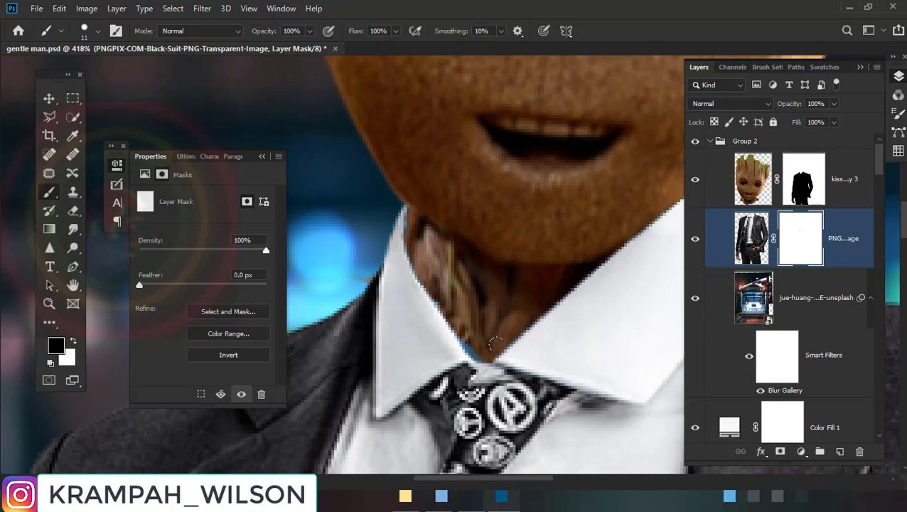
{"action": "left_click", "coordinate": [495, 344], "text": "shift"}
{"action": "scroll", "coordinate": [495, 344], "scroll_direction": "down", "scroll_amount": 3}
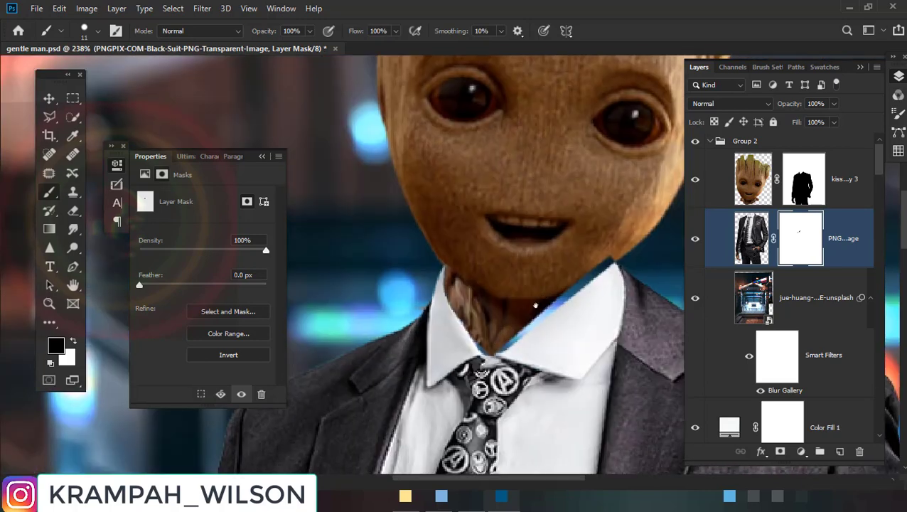
{"action": "scroll", "coordinate": [511, 354], "scroll_direction": "down", "scroll_amount": 2}
{"action": "scroll", "coordinate": [559, 321], "scroll_direction": "up", "scroll_amount": 2}
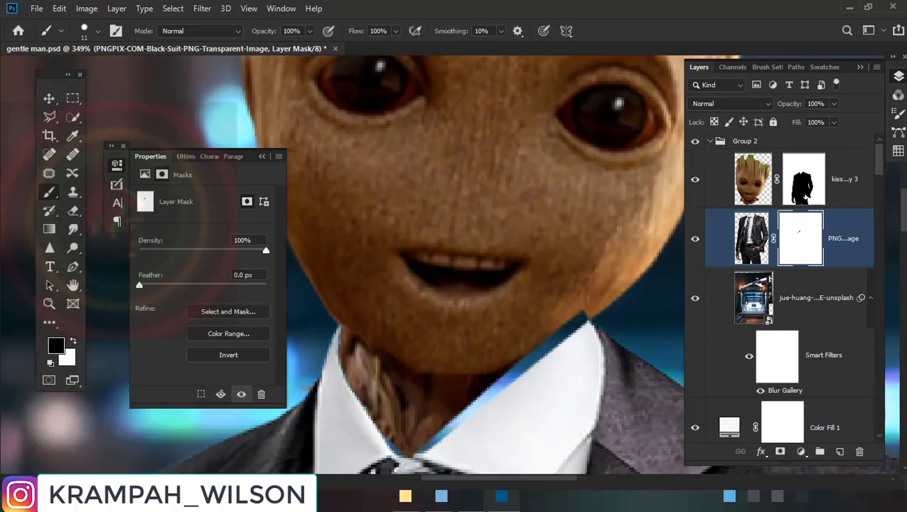
Paint white on Groot's layer mask to extend the chin over the collar edge
{"action": "left_click", "coordinate": [803, 187]}
{"action": "scroll", "coordinate": [568, 300], "scroll_direction": "up", "scroll_amount": 2}
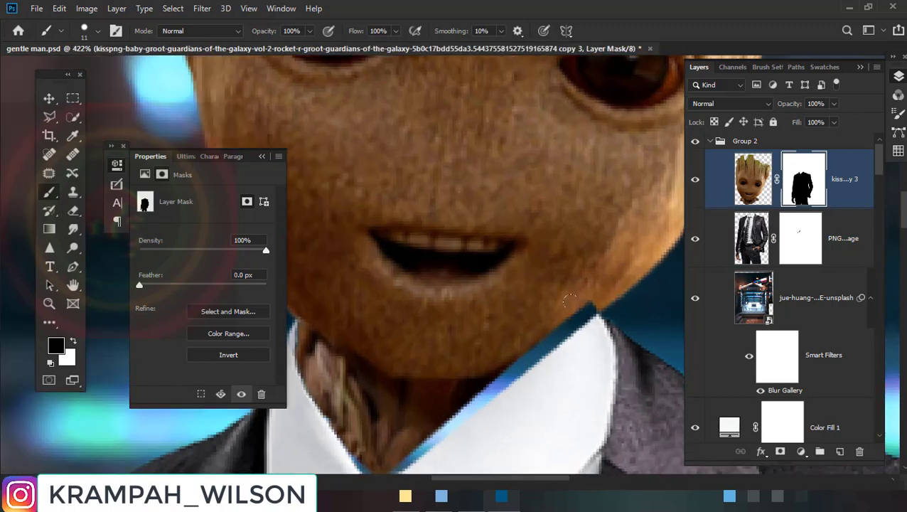
{"action": "key", "text": "x"}
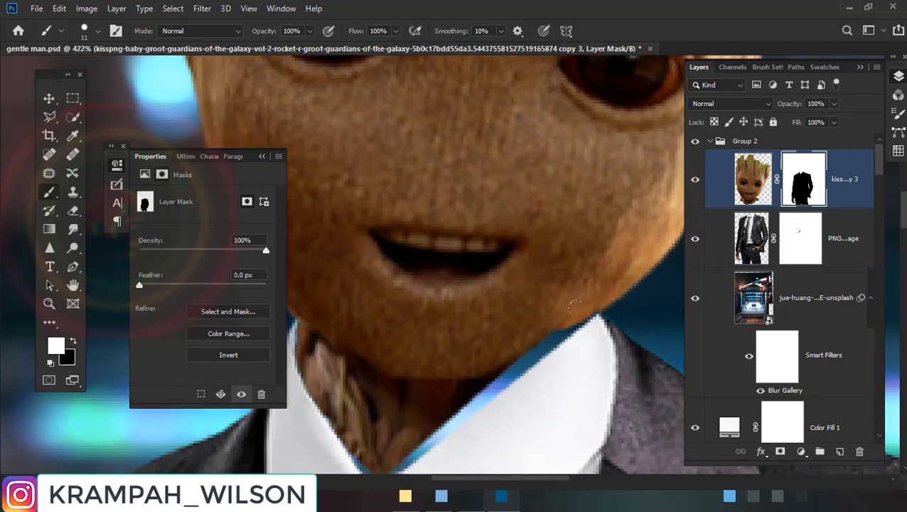
{"action": "mouse_move", "coordinate": [577, 304]}
{"action": "left_mouse_down"}
{"action": "mouse_move", "coordinate": [488, 367]}
{"action": "mouse_move", "coordinate": [542, 337]}
{"action": "left_mouse_up"}
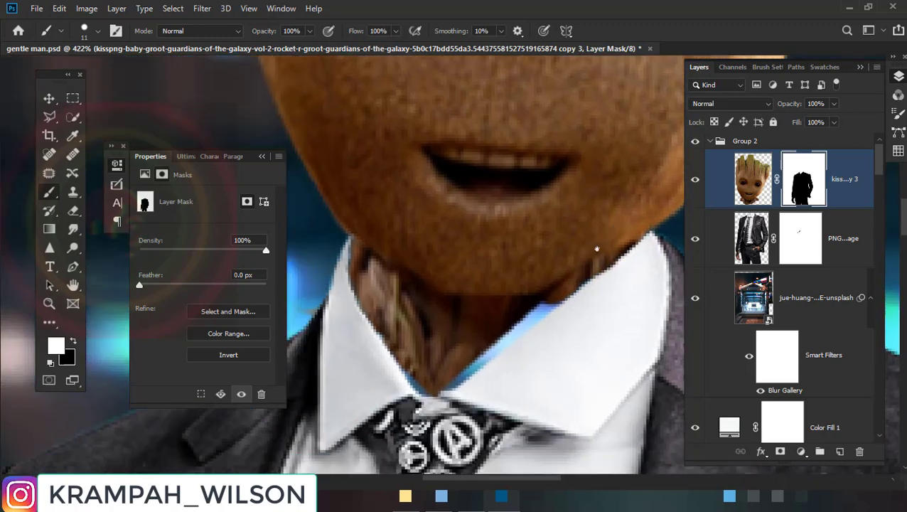
{"action": "scroll", "coordinate": [561, 309], "scroll_direction": "down", "scroll_amount": 3}
{"action": "left_click_drag", "start_coordinate": [557, 285], "coordinate": [433, 381]}
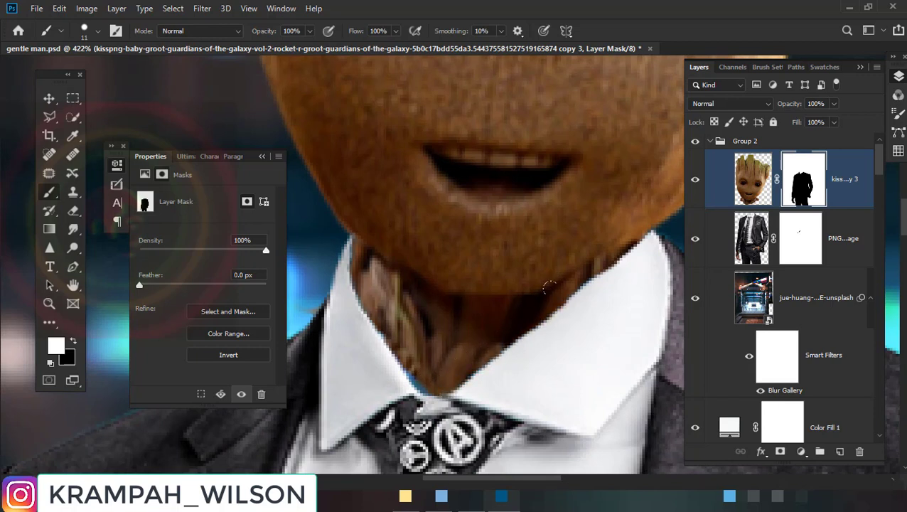
{"action": "left_click_drag", "start_coordinate": [549, 287], "coordinate": [630, 223]}
{"action": "left_click", "coordinate": [477, 349], "text": "shift"}
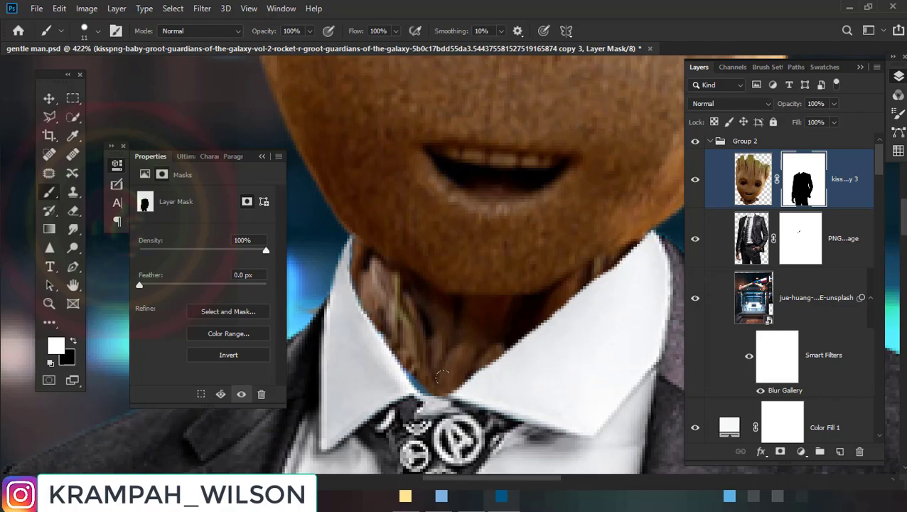
{"action": "scroll", "coordinate": [452, 362], "scroll_direction": "down", "scroll_amount": 4}
{"action": "scroll", "coordinate": [463, 353], "scroll_direction": "down", "scroll_amount": 1}
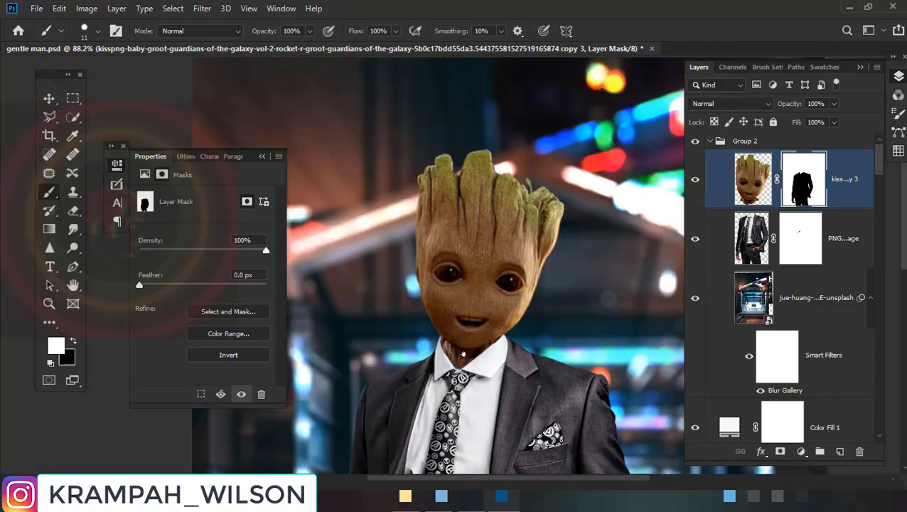
{"action": "scroll", "coordinate": [462, 348], "scroll_direction": "up", "scroll_amount": 1}
{"action": "scroll", "coordinate": [469, 355], "scroll_direction": "up", "scroll_amount": 2}
{"action": "scroll", "coordinate": [480, 363], "scroll_direction": "up", "scroll_amount": 2}
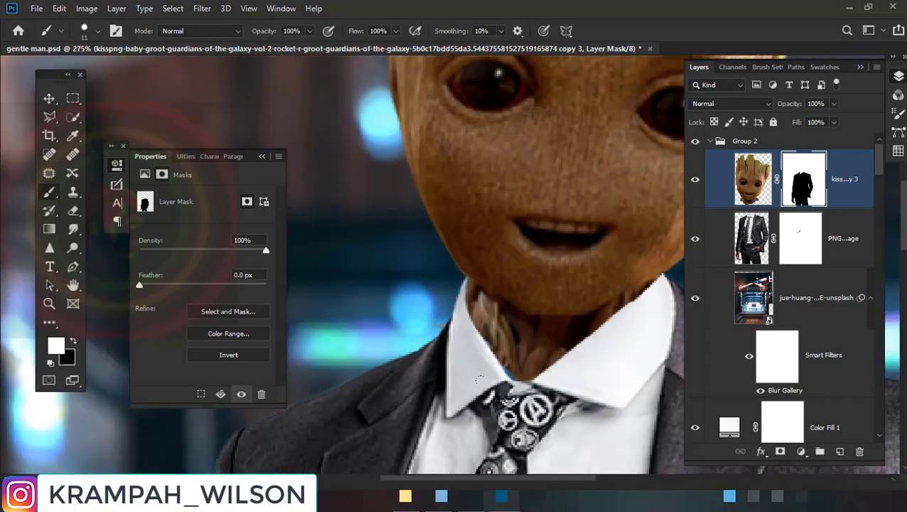
{"action": "scroll", "coordinate": [490, 372], "scroll_direction": "up", "scroll_amount": 1}
{"action": "scroll", "coordinate": [490, 372], "scroll_direction": "up", "scroll_amount": 1}
{"action": "scroll", "coordinate": [494, 370], "scroll_direction": "down", "scroll_amount": 2}
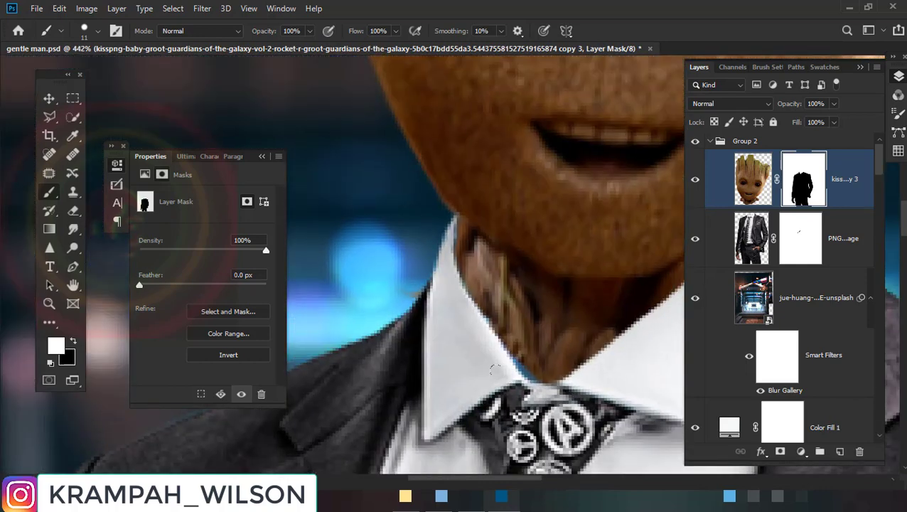
{"action": "scroll", "coordinate": [500, 366], "scroll_direction": "down", "scroll_amount": 2}
{"action": "scroll", "coordinate": [500, 367], "scroll_direction": "down", "scroll_amount": 2}
{"action": "scroll", "coordinate": [501, 366], "scroll_direction": "down", "scroll_amount": 1}
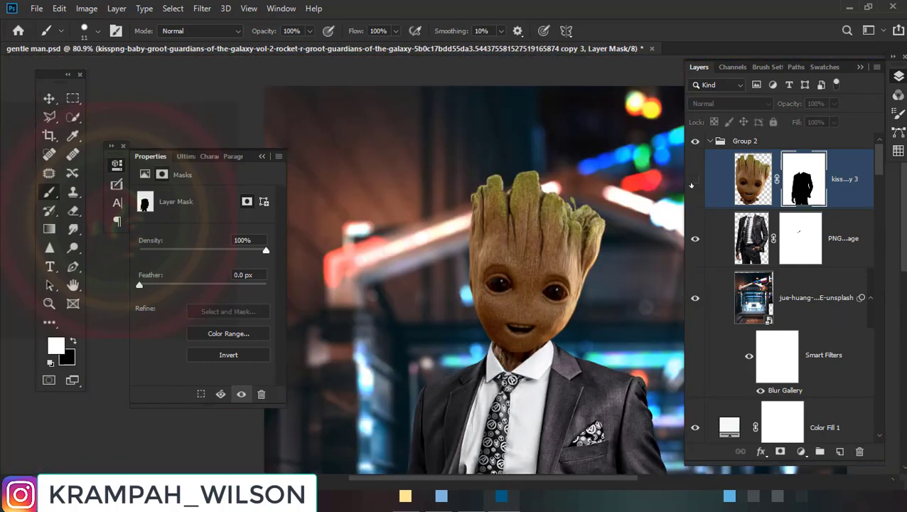
Check Groot's head layer visibility and convert the masked layer to a smart object
{"action": "left_click", "coordinate": [695, 179]}
{"action": "left_click", "coordinate": [695, 179]}
{"action": "right_click", "coordinate": [836, 178]}
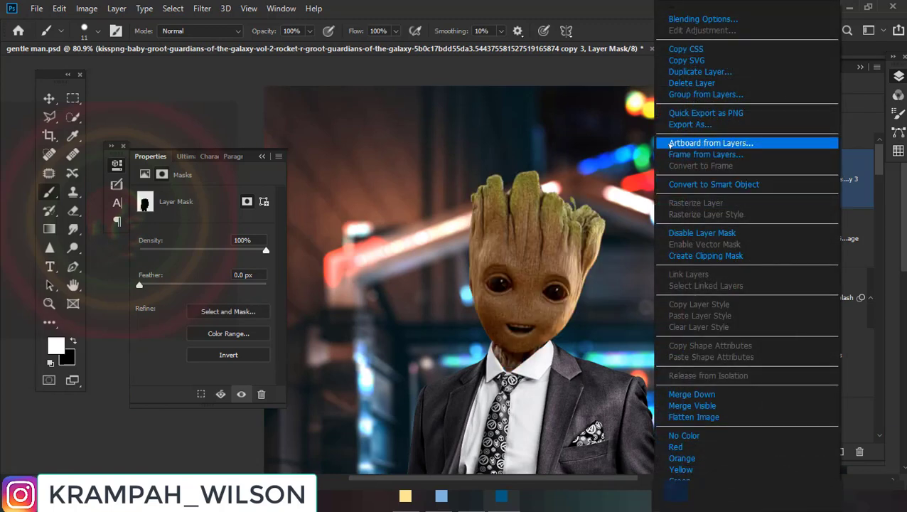
{"action": "left_click", "coordinate": [671, 184]}
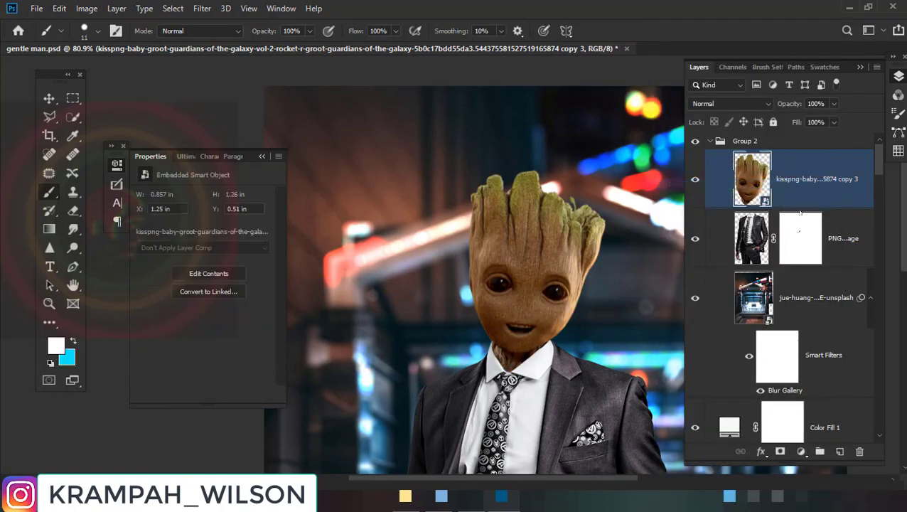
Try a Puppet Warp on the Groot smart object, then cancel it
{"action": "scroll", "coordinate": [464, 344], "scroll_direction": "up", "scroll_amount": 5}
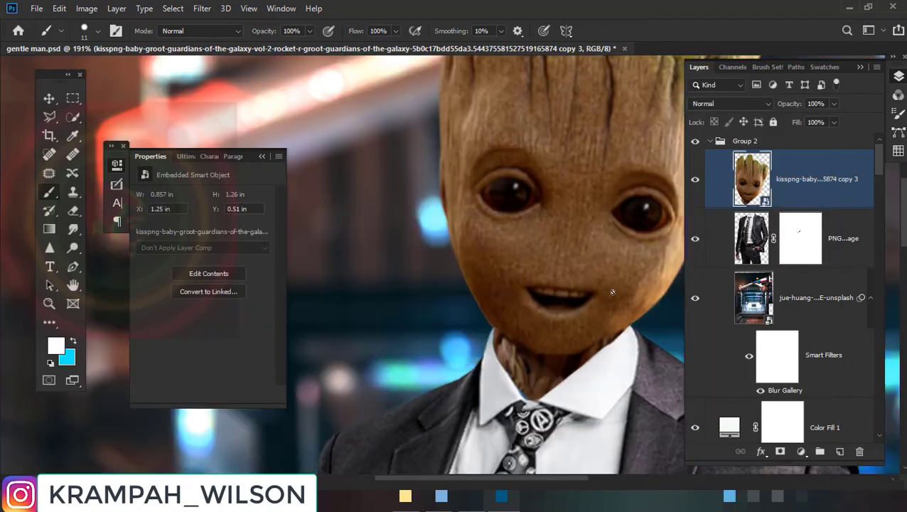
{"action": "left_click", "coordinate": [59, 8]}
{"action": "left_click", "coordinate": [106, 271]}
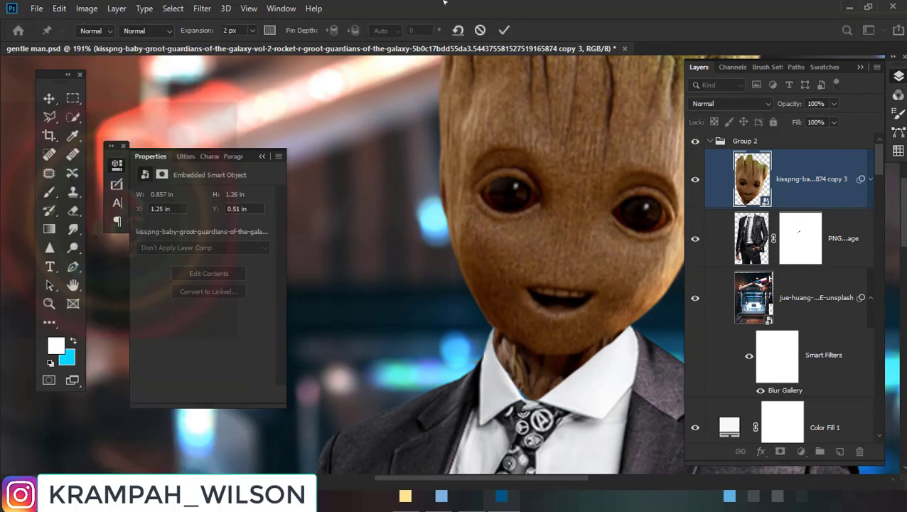
{"action": "left_click", "coordinate": [480, 30]}
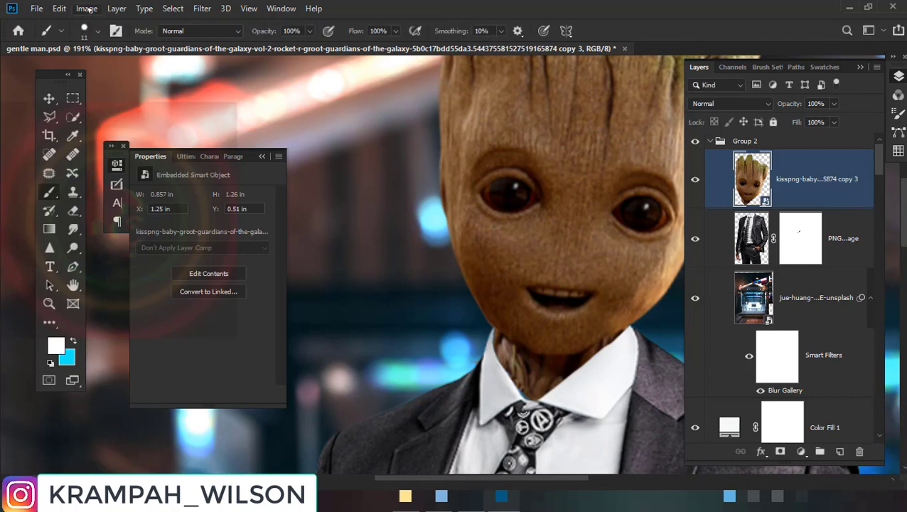
{"action": "right_click", "coordinate": [811, 194]}
Rasterize the Groot head and start a Puppet Warp with pins on neck, jaw, mouth and collar
{"action": "left_click", "coordinate": [614, 238]}
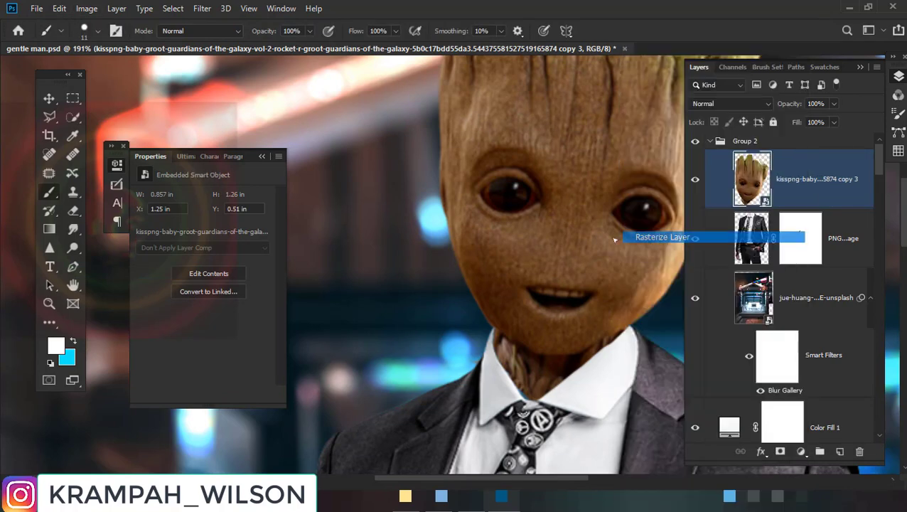
{"action": "left_click", "coordinate": [59, 8]}
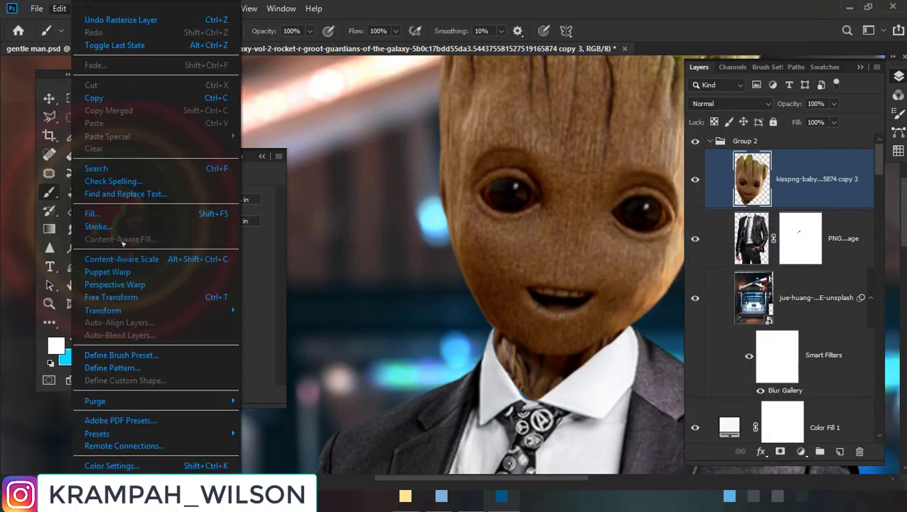
{"action": "left_click", "coordinate": [107, 272]}
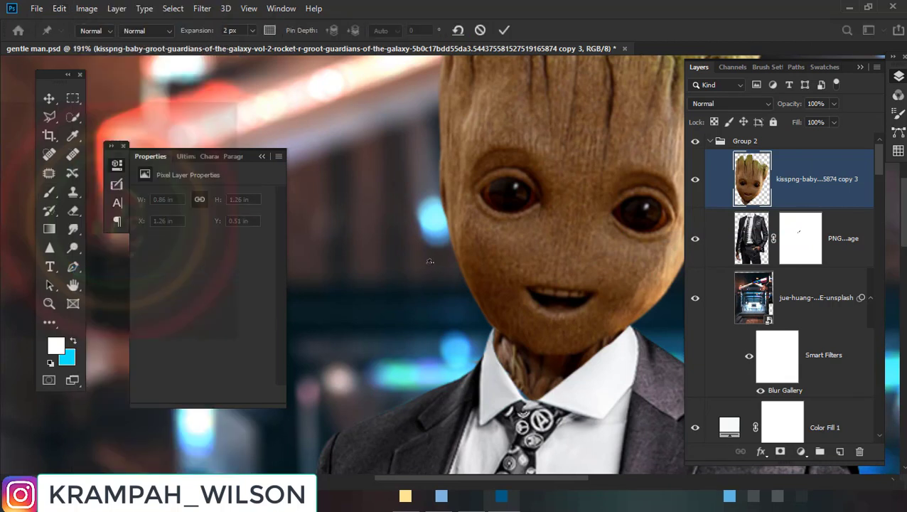
{"action": "left_click", "coordinate": [525, 383]}
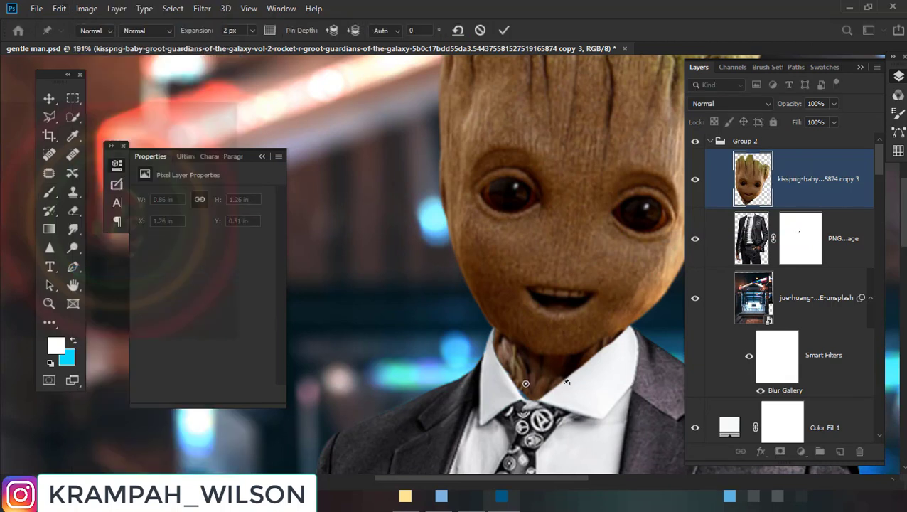
{"action": "left_click", "coordinate": [566, 375]}
{"action": "left_click", "coordinate": [622, 332]}
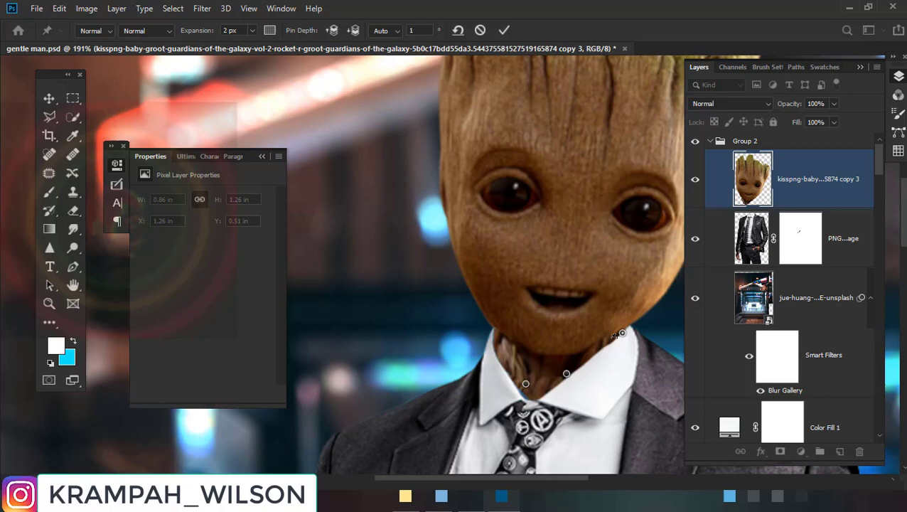
{"action": "left_click", "coordinate": [500, 335]}
{"action": "left_click", "coordinate": [519, 282]}
{"action": "left_click", "coordinate": [585, 294]}
{"action": "left_click", "coordinate": [618, 283]}
Bend the neck pin down into the collar and commit the warp
{"action": "scroll", "coordinate": [519, 402], "scroll_direction": "up", "scroll_amount": 3}
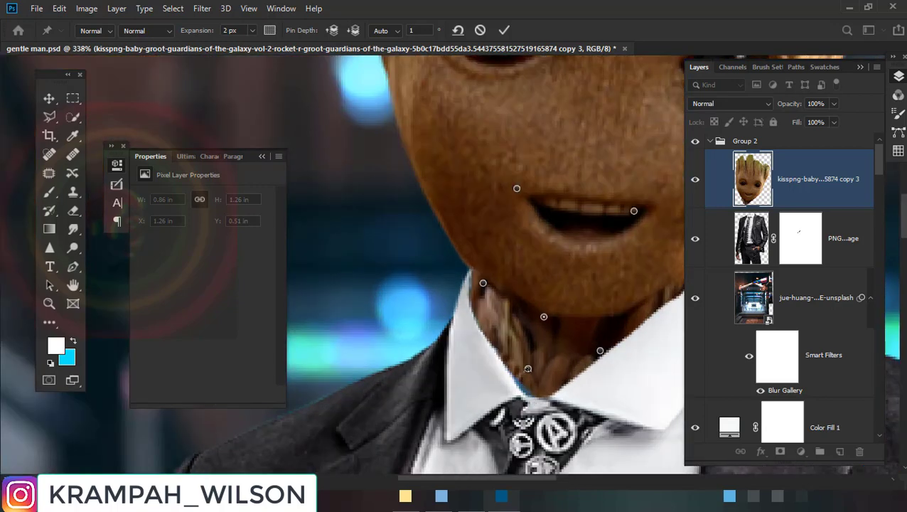
{"action": "left_click_drag", "start_coordinate": [527, 369], "coordinate": [523, 374]}
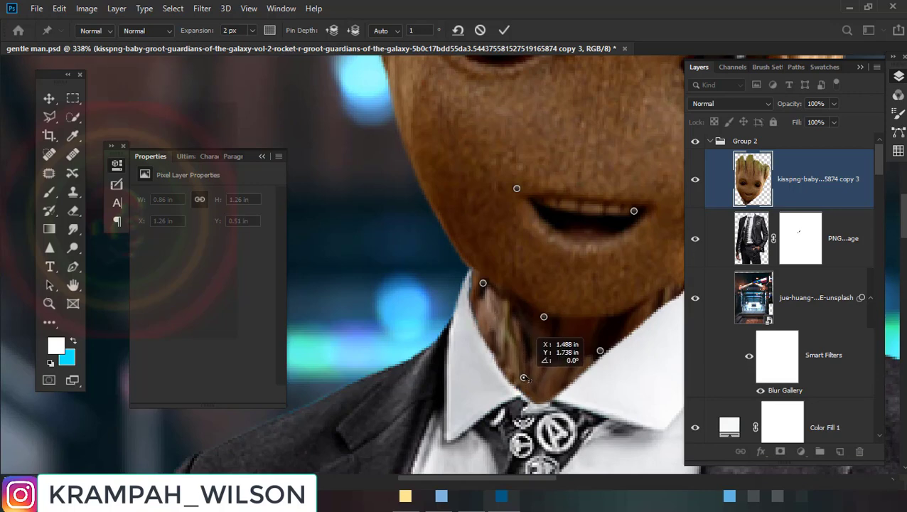
{"action": "scroll", "coordinate": [523, 373], "scroll_direction": "down", "scroll_amount": 4}
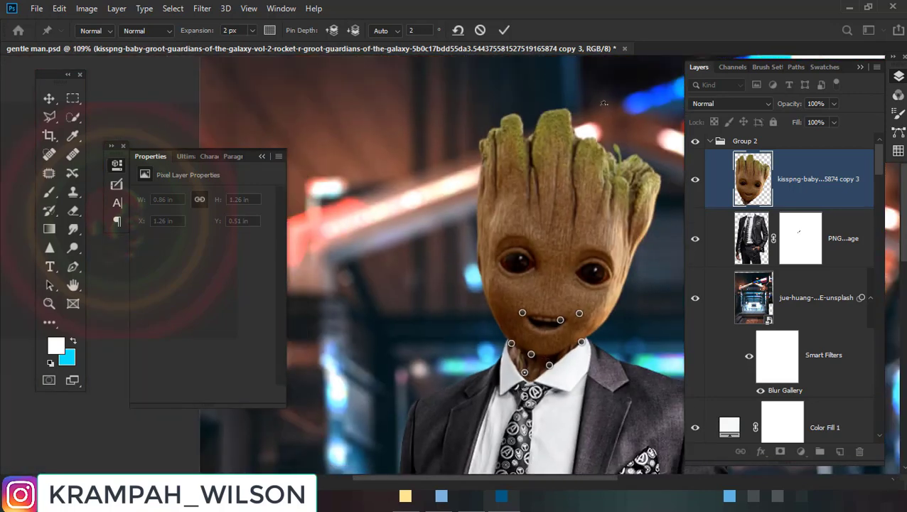
{"action": "left_click", "coordinate": [503, 29]}
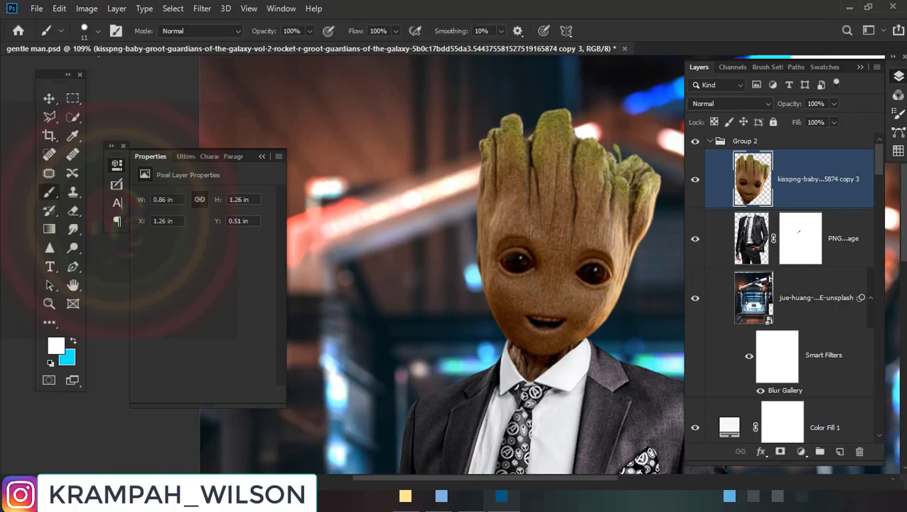
Start a second Puppet Warp, pinning points along Groot's neck and the collar edge
{"action": "left_click", "coordinate": [59, 9]}
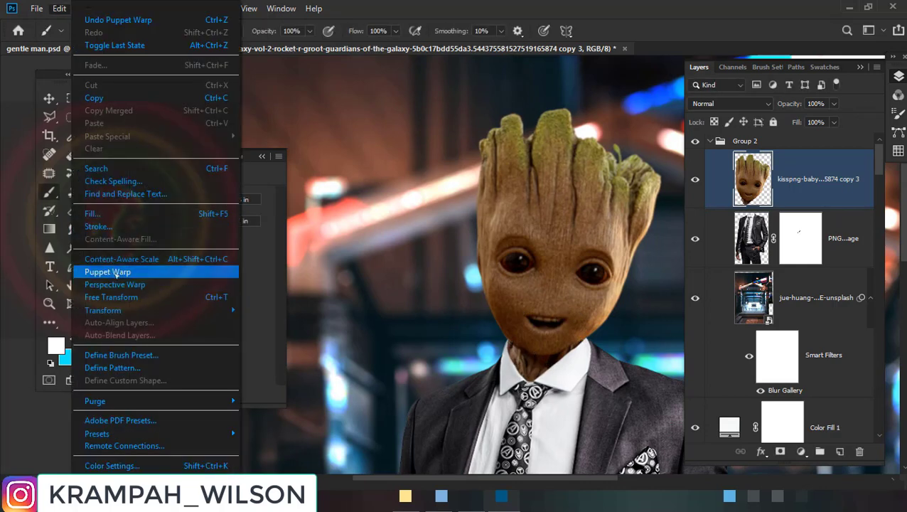
{"action": "left_click", "coordinate": [142, 271]}
{"action": "scroll", "coordinate": [540, 359], "scroll_direction": "up", "scroll_amount": 2}
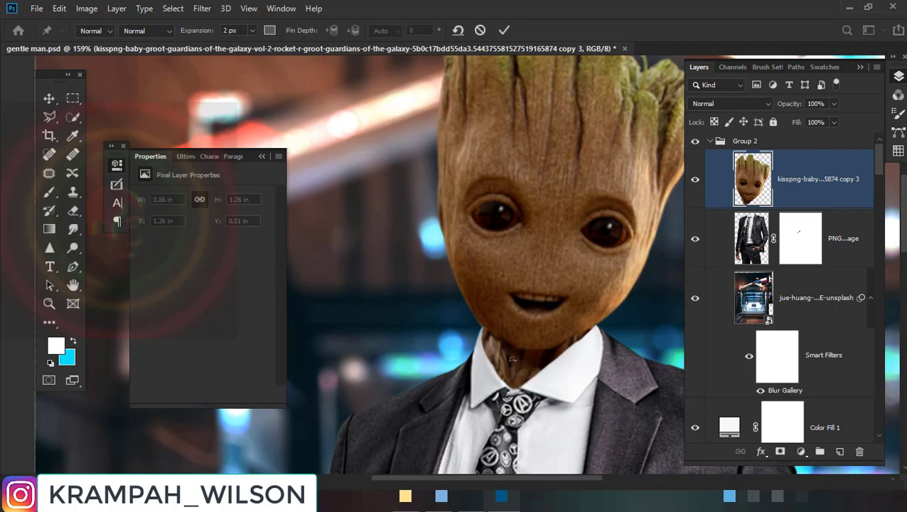
{"action": "left_click", "coordinate": [487, 350]}
{"action": "left_click", "coordinate": [498, 369]}
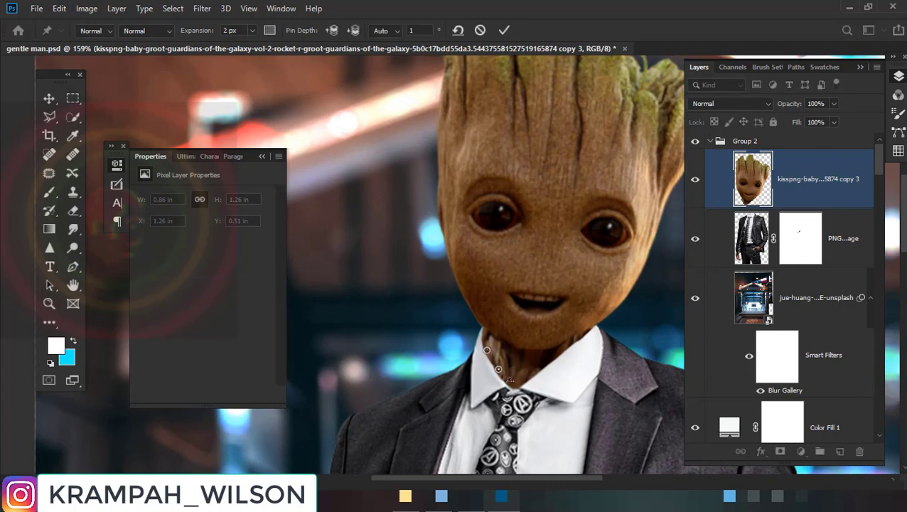
{"action": "left_click", "coordinate": [506, 382]}
{"action": "left_click", "coordinate": [517, 384]}
{"action": "left_click", "coordinate": [526, 373]}
{"action": "left_click", "coordinate": [539, 369]}
{"action": "left_click", "coordinate": [563, 354]}
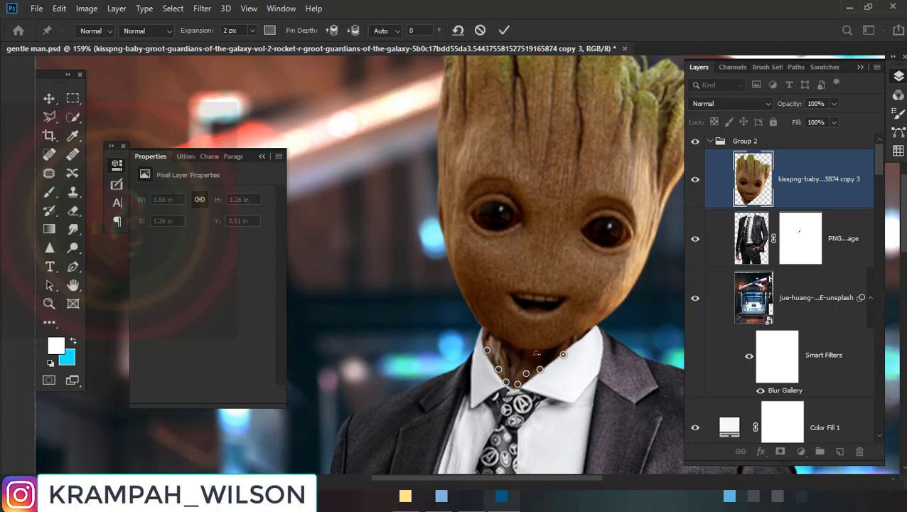
{"action": "left_click", "coordinate": [532, 350]}
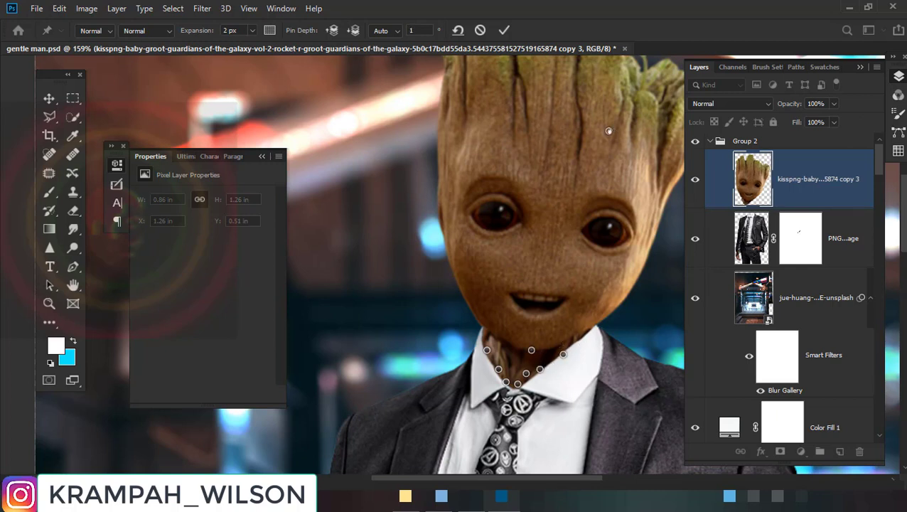
Commit the second neck warp so the neck sits snugly in the collar
{"action": "mouse_move", "coordinate": [612, 134]}
{"action": "left_mouse_down"}
{"action": "mouse_move", "coordinate": [554, 150]}
{"action": "mouse_move", "coordinate": [565, 154]}
{"action": "left_mouse_up"}
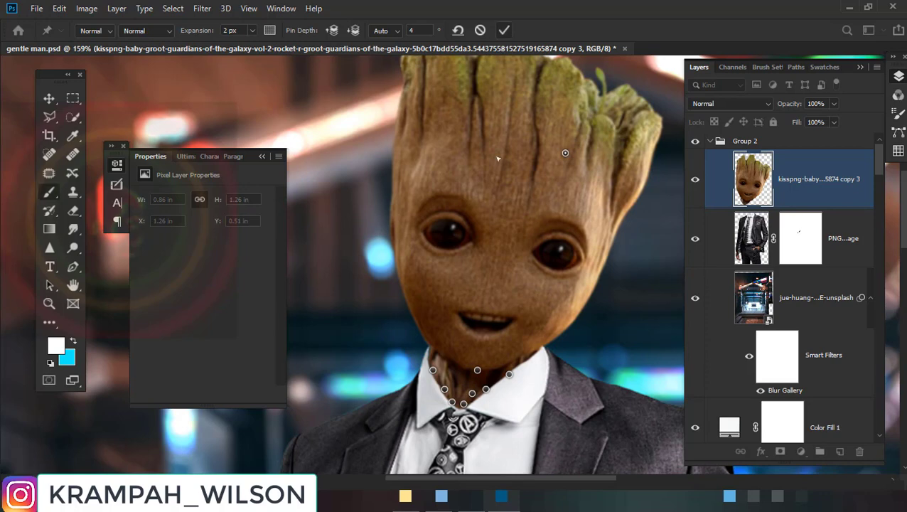
{"action": "left_click", "coordinate": [503, 30]}
{"action": "scroll", "coordinate": [502, 310], "scroll_direction": "down", "scroll_amount": 5}
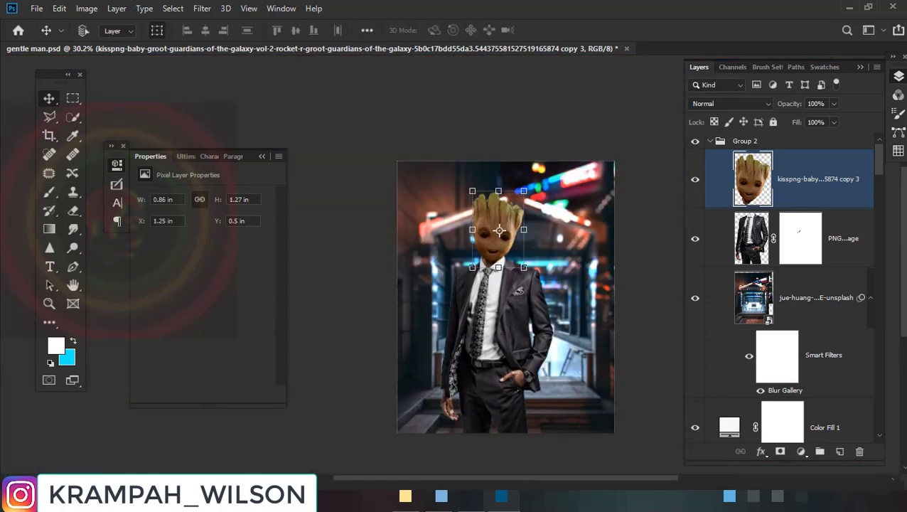
{"action": "scroll", "coordinate": [514, 387], "scroll_direction": "up", "scroll_amount": 3}
{"action": "scroll", "coordinate": [514, 387], "scroll_direction": "down", "scroll_amount": 1}
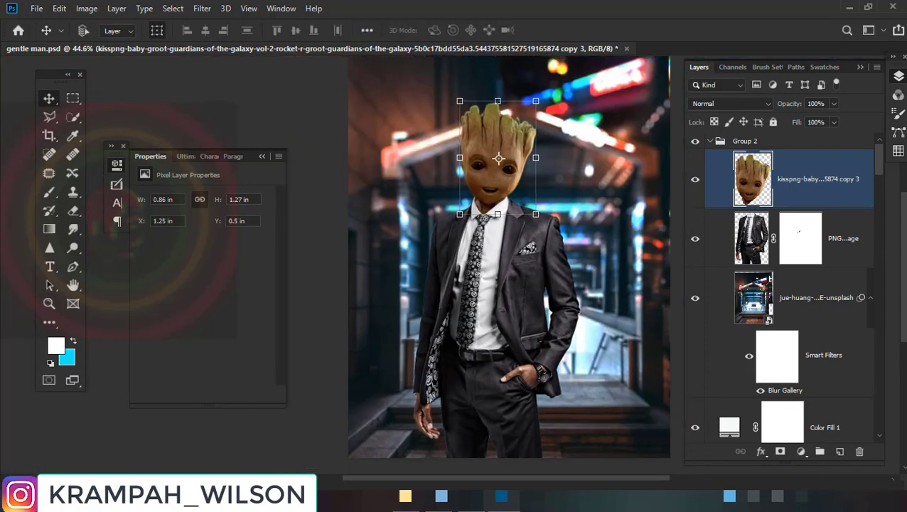
{"action": "left_click", "coordinate": [695, 179]}
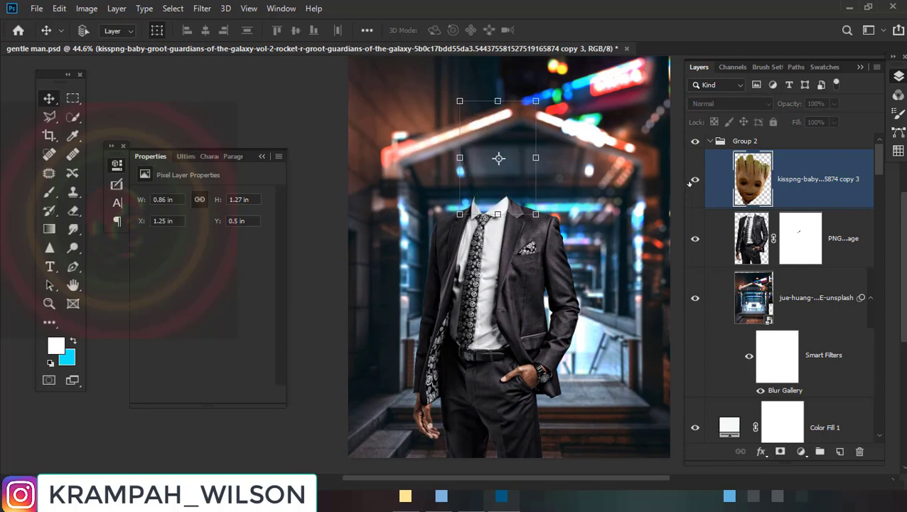
{"action": "left_click", "coordinate": [695, 179]}
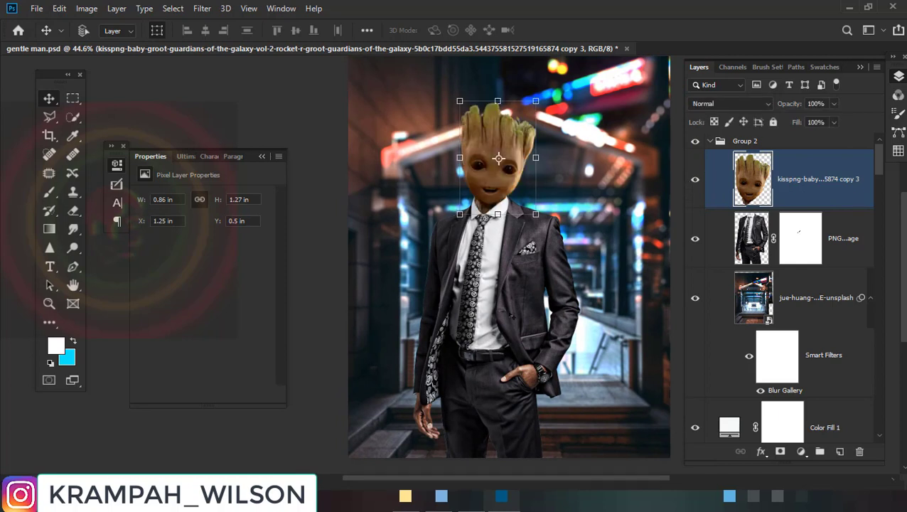
{"action": "scroll", "coordinate": [481, 365], "scroll_direction": "up", "scroll_amount": 3}
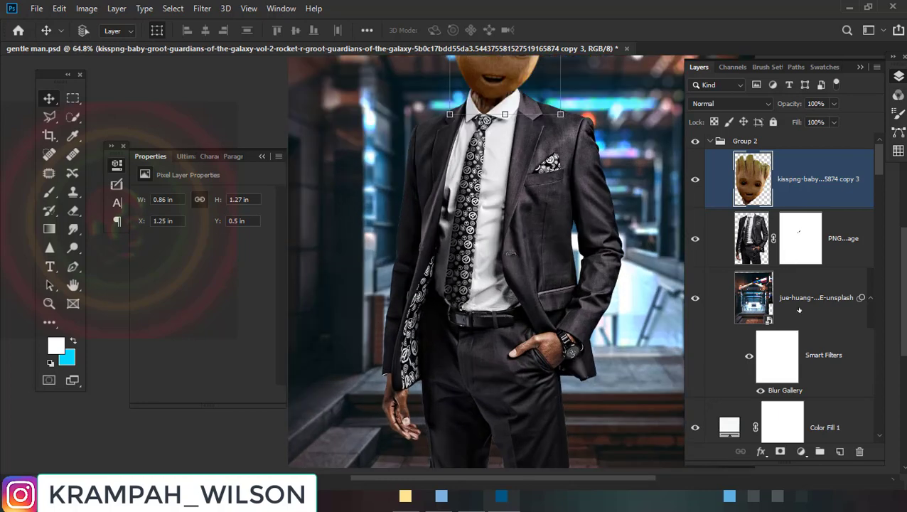
{"action": "left_click", "coordinate": [869, 302]}
{"action": "scroll", "coordinate": [453, 331], "scroll_direction": "down", "scroll_amount": 3}
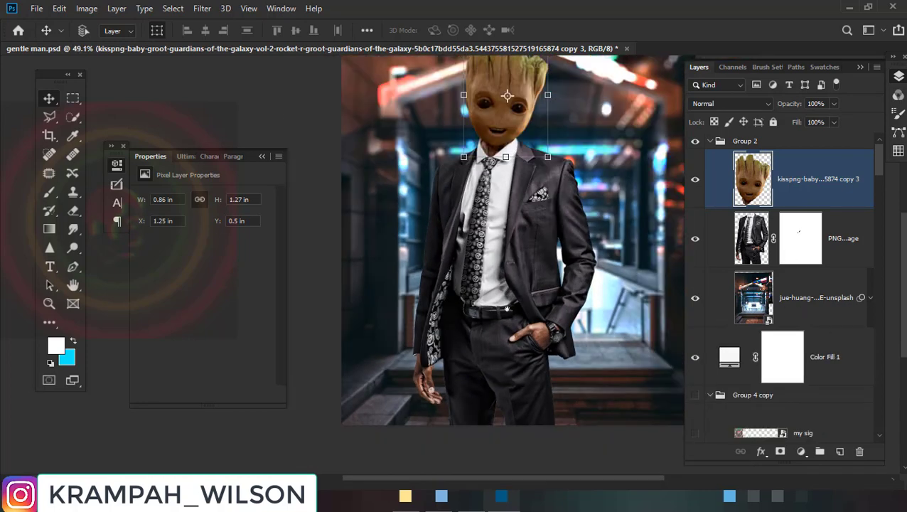
{"action": "scroll", "coordinate": [452, 331], "scroll_direction": "up", "scroll_amount": 1}
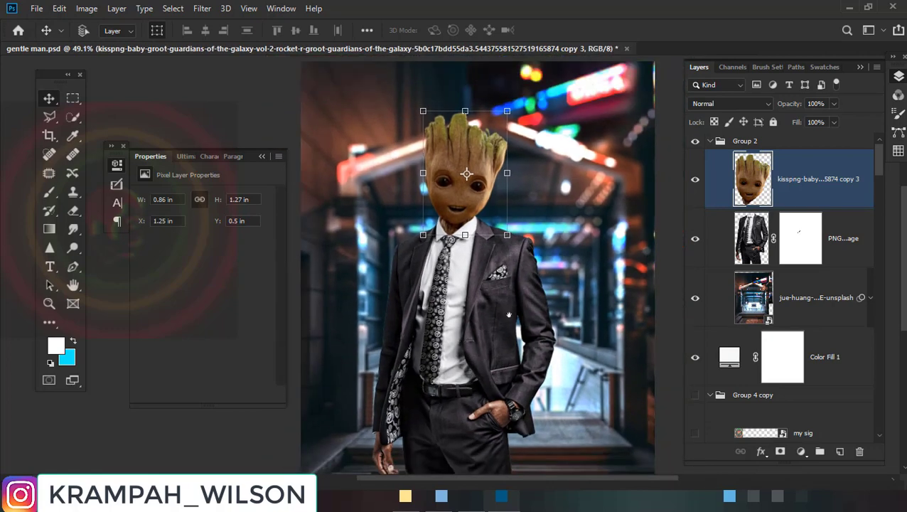
{"action": "left_click_drag", "start_coordinate": [509, 315], "coordinate": [521, 251]}
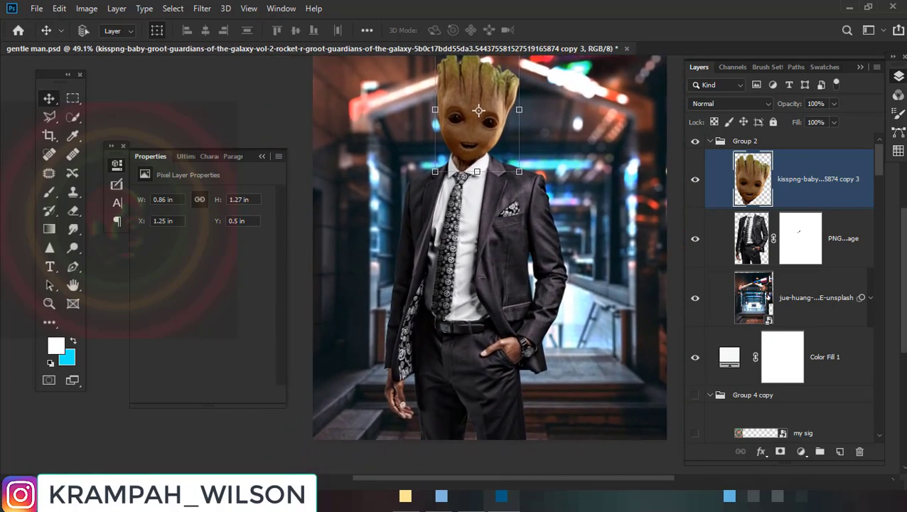
{"action": "left_click", "coordinate": [799, 256]}
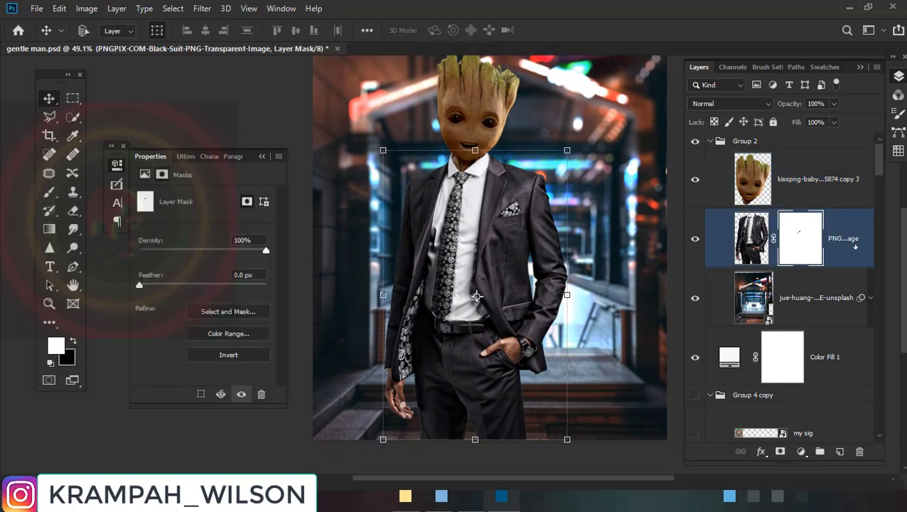
Convert the suit layer to a smart object, then rasterize it
{"action": "right_click", "coordinate": [855, 246]}
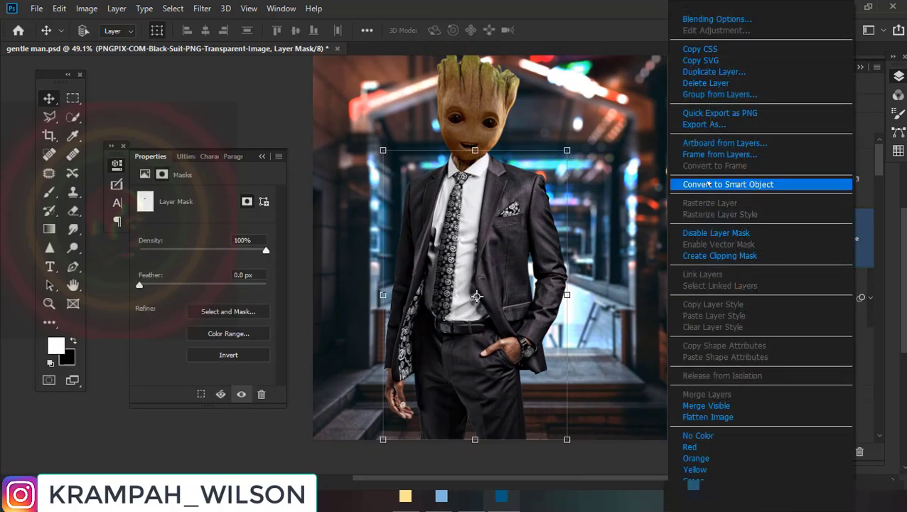
{"action": "left_click", "coordinate": [753, 184]}
{"action": "right_click", "coordinate": [816, 258]}
{"action": "left_click", "coordinate": [681, 238]}
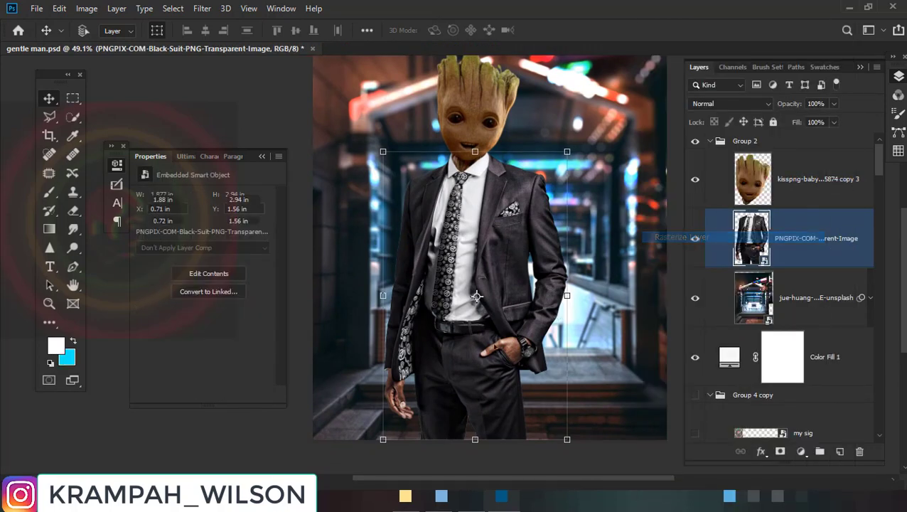
{"action": "scroll", "coordinate": [438, 401], "scroll_direction": "up", "scroll_amount": 10}
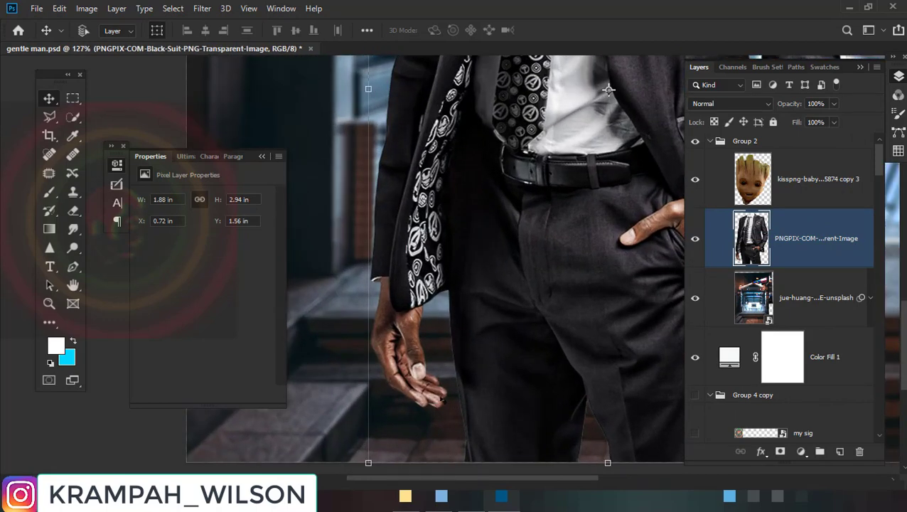
Start a pen path at the fingertip and trace the fingernail and finger's upper edge
{"action": "key", "text": "p"}
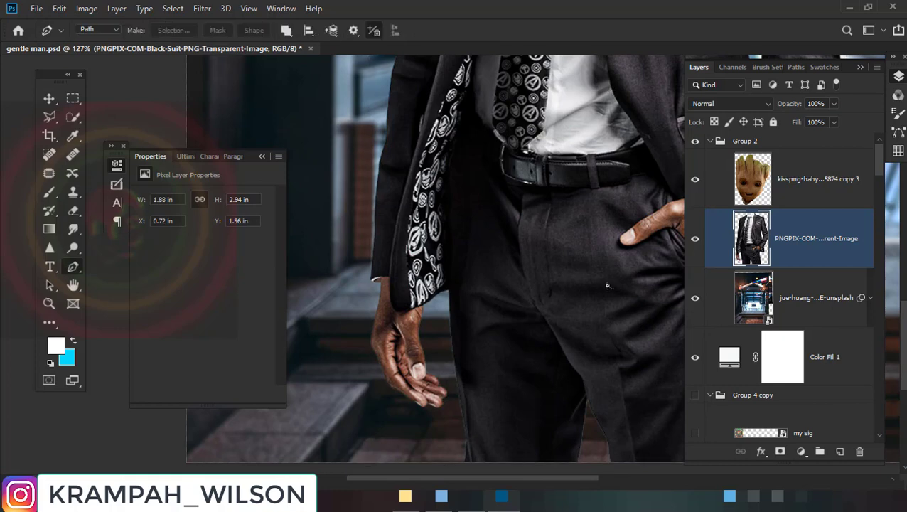
{"action": "scroll", "coordinate": [600, 270], "scroll_direction": "up", "scroll_amount": 2}
{"action": "scroll", "coordinate": [531, 310], "scroll_direction": "up", "scroll_amount": 1}
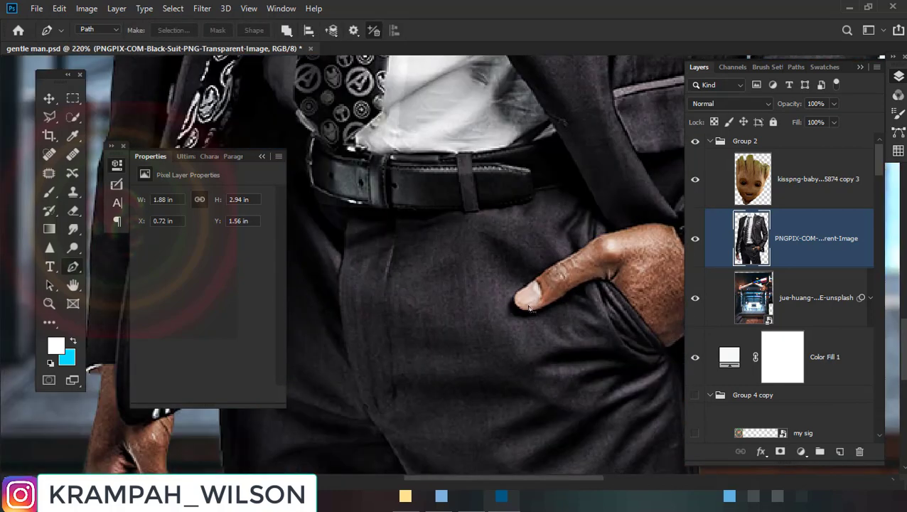
{"action": "scroll", "coordinate": [528, 307], "scroll_direction": "up", "scroll_amount": 2}
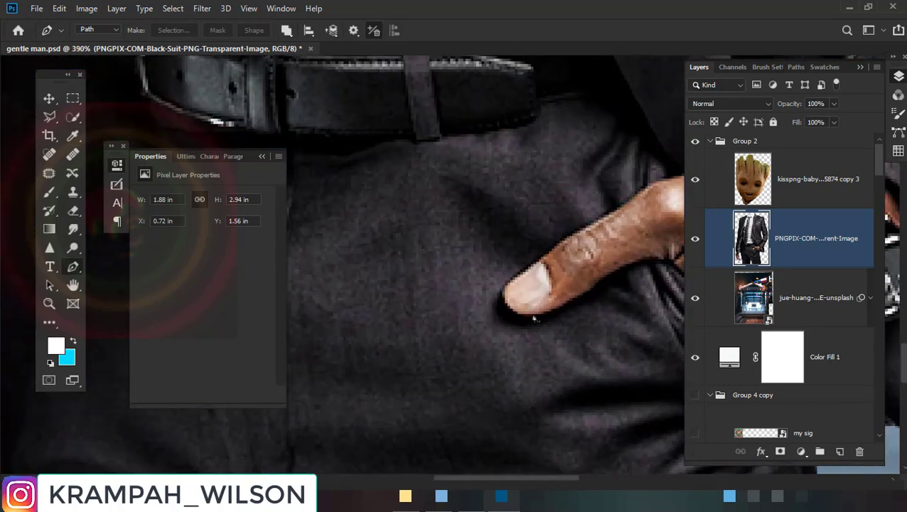
{"action": "left_click", "coordinate": [533, 316]}
{"action": "left_click", "coordinate": [502, 299]}
{"action": "left_click", "coordinate": [507, 283]}
{"action": "left_click", "coordinate": [514, 267]}
{"action": "key", "text": "ctrl+z"}
{"action": "left_click", "coordinate": [515, 266]}
{"action": "left_click", "coordinate": [540, 256]}
{"action": "left_click", "coordinate": [558, 240]}
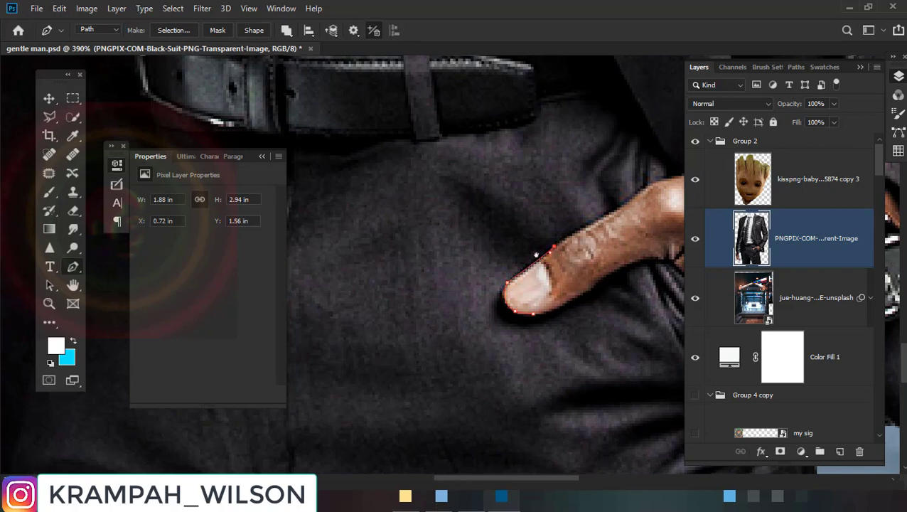
Continue the path up the finger and curve it across the top of the hand
{"action": "left_click_drag", "start_coordinate": [536, 255], "coordinate": [471, 267]}
{"action": "left_click", "coordinate": [479, 255]}
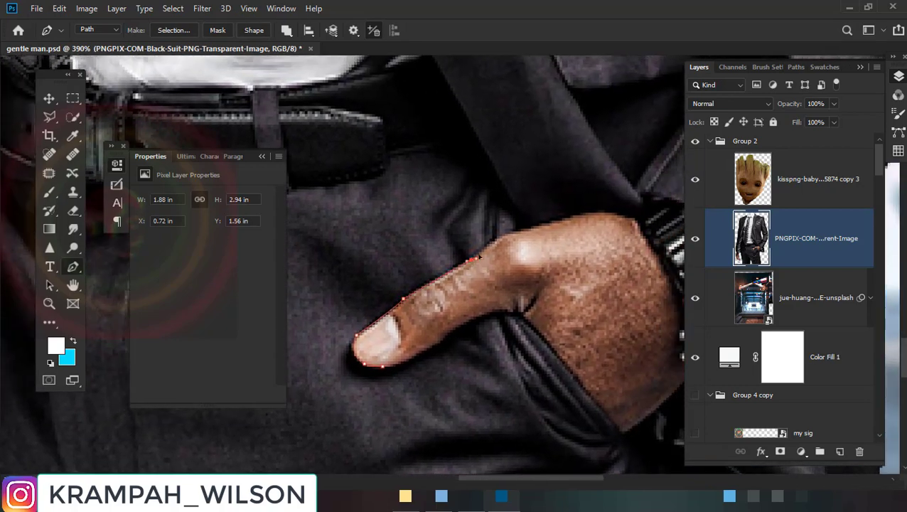
{"action": "left_click", "coordinate": [507, 235]}
{"action": "left_click", "coordinate": [550, 223]}
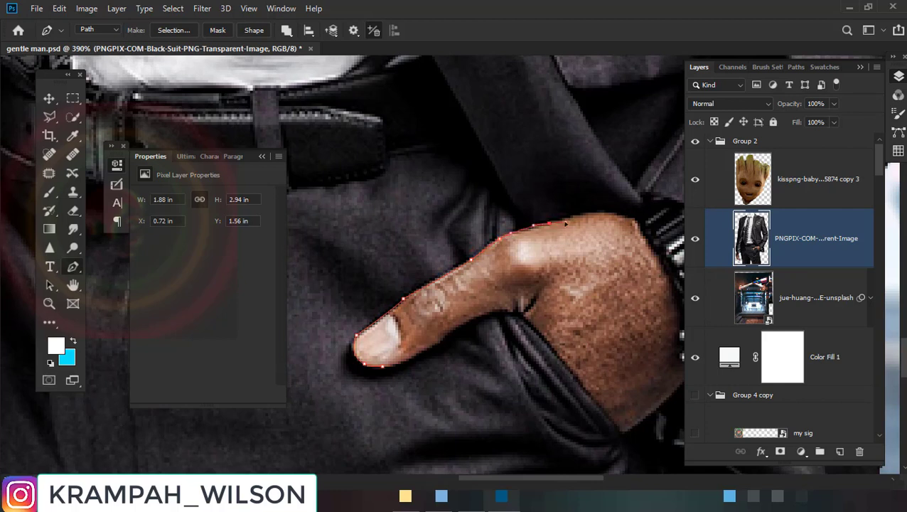
{"action": "left_click", "coordinate": [629, 217]}
{"action": "left_click", "coordinate": [644, 223]}
{"action": "left_click_drag", "start_coordinate": [604, 219], "coordinate": [606, 212]}
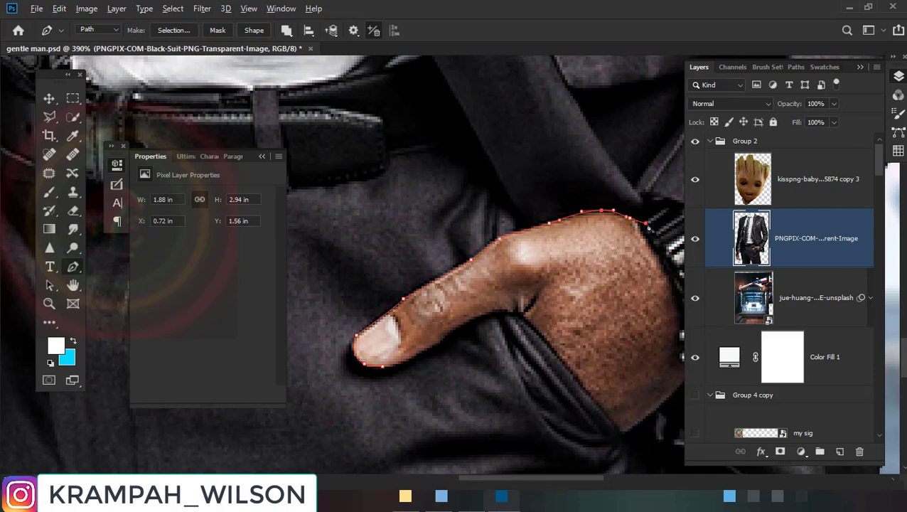
{"action": "left_click", "coordinate": [645, 223]}
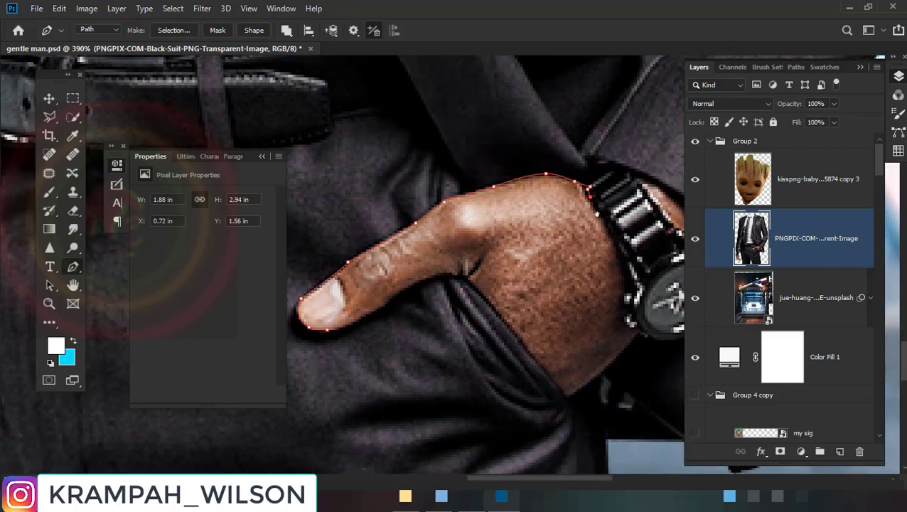
{"action": "left_click_drag", "start_coordinate": [652, 251], "coordinate": [596, 214]}
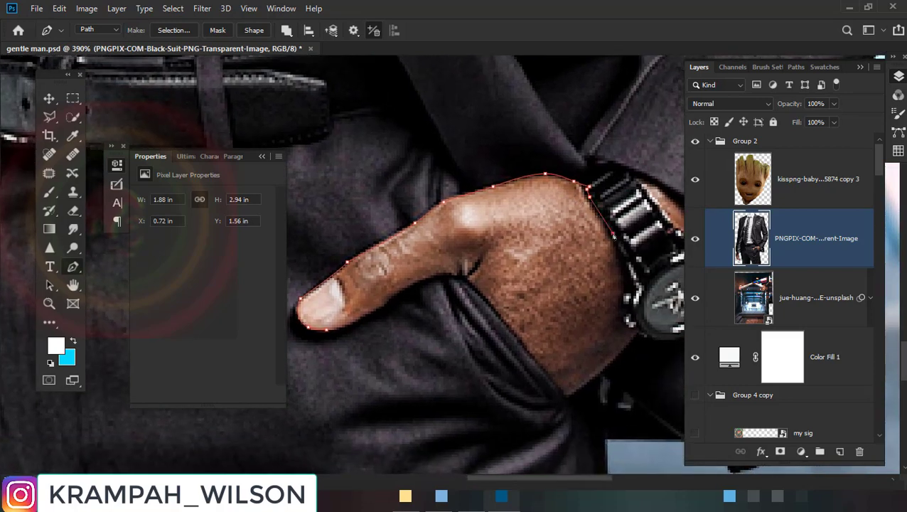
Trace the path down the wrist and watch edge to the bottom of the hand
{"action": "left_click_drag", "start_coordinate": [632, 282], "coordinate": [629, 290]}
{"action": "left_click", "coordinate": [625, 298]}
{"action": "left_click", "coordinate": [626, 313]}
{"action": "left_click", "coordinate": [633, 328]}
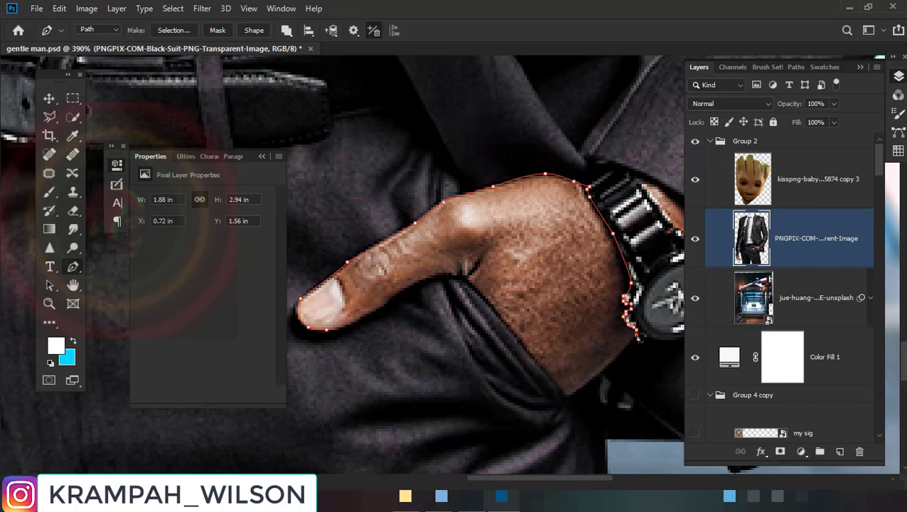
{"action": "left_click_drag", "start_coordinate": [569, 396], "coordinate": [561, 398]}
{"action": "left_click", "coordinate": [568, 396], "text": "alt"}
Bring the path up along the thumb crease and thumb to close the outline
{"action": "left_click", "coordinate": [463, 280]}
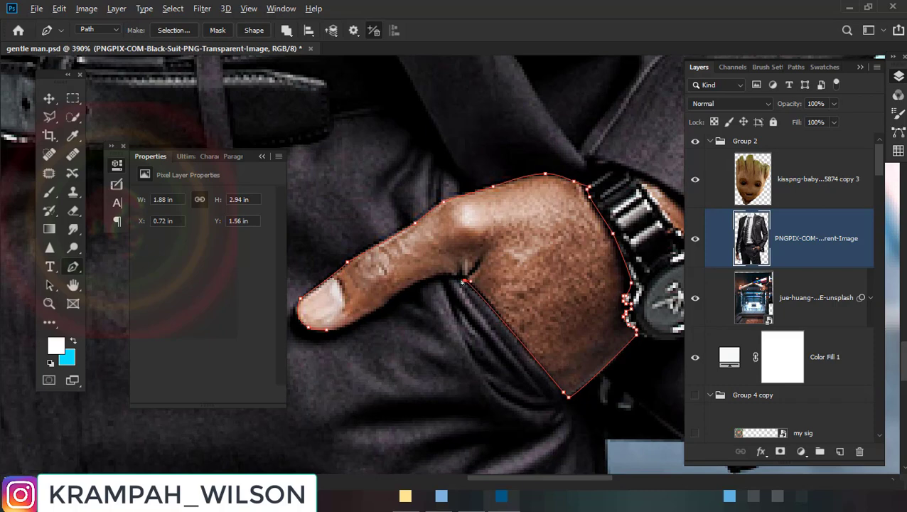
{"action": "left_click", "coordinate": [459, 275]}
{"action": "left_click", "coordinate": [441, 275]}
{"action": "left_click", "coordinate": [409, 285]}
{"action": "left_click", "coordinate": [388, 306]}
{"action": "left_click_drag", "start_coordinate": [339, 344], "coordinate": [449, 284]}
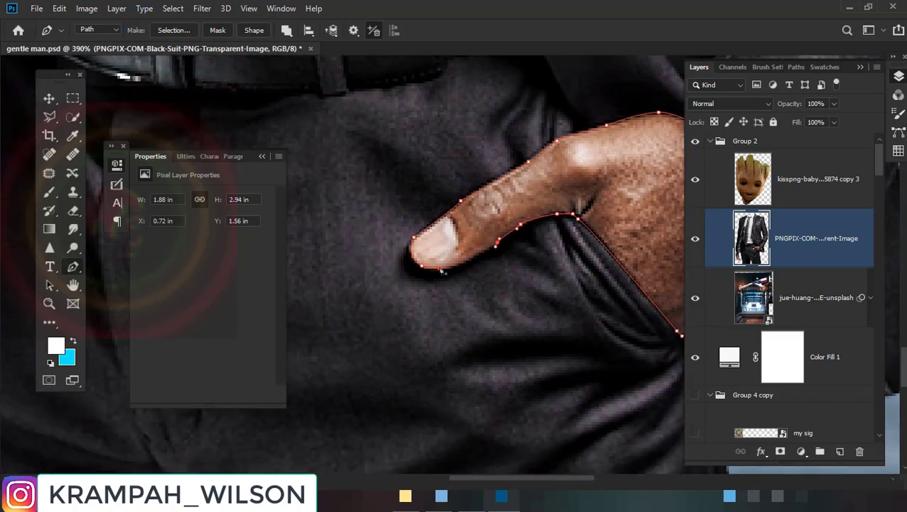
{"action": "left_click", "coordinate": [455, 268]}
{"action": "scroll", "coordinate": [476, 307], "scroll_direction": "down", "scroll_amount": 5}
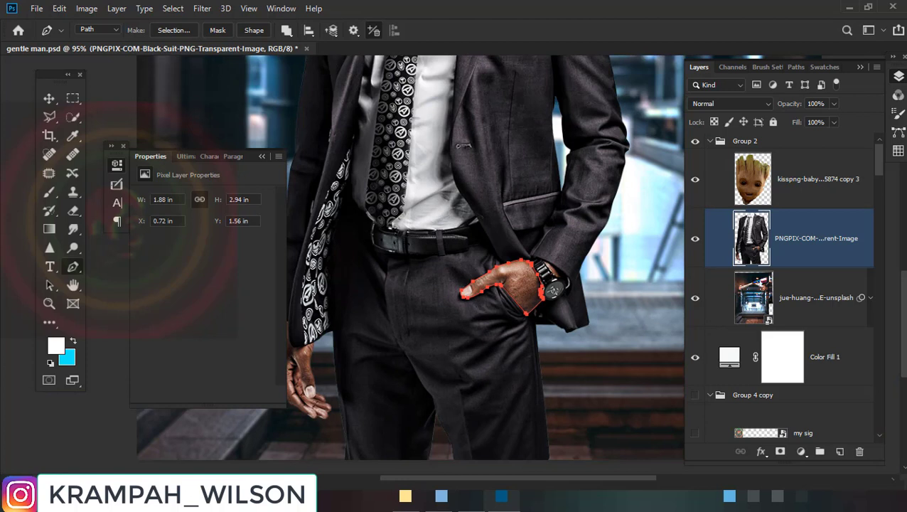
Scroll through the whole layer stack to review the composite's layers
{"action": "scroll", "coordinate": [762, 281], "scroll_direction": "down", "scroll_amount": 1}
{"action": "scroll", "coordinate": [762, 282], "scroll_direction": "down", "scroll_amount": 1}
{"action": "scroll", "coordinate": [762, 281], "scroll_direction": "down", "scroll_amount": 1}
{"action": "scroll", "coordinate": [762, 282], "scroll_direction": "down", "scroll_amount": 1}
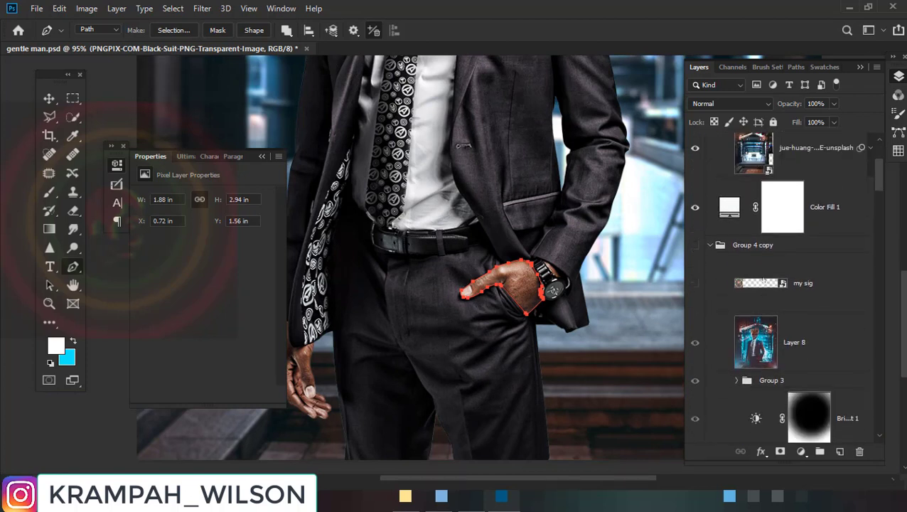
{"action": "scroll", "coordinate": [762, 281], "scroll_direction": "up", "scroll_amount": 4}
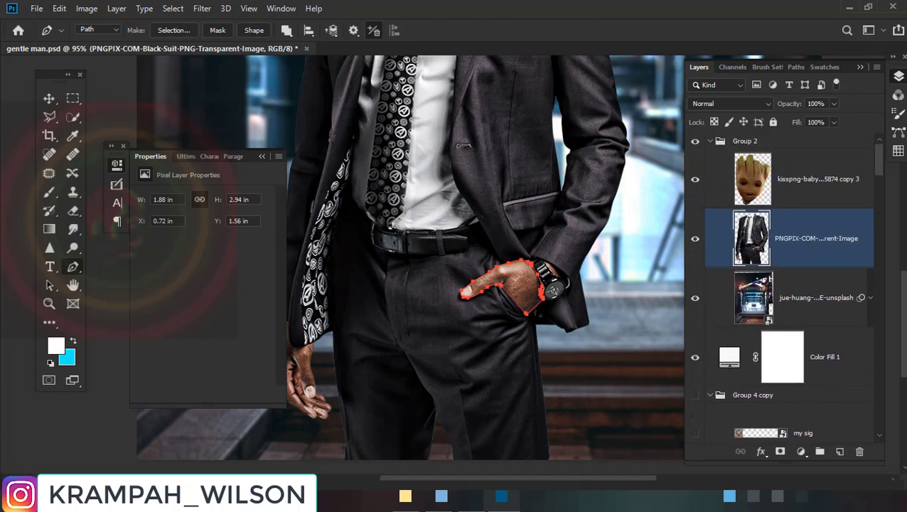
{"action": "scroll", "coordinate": [730, 266], "scroll_direction": "down", "scroll_amount": 3}
{"action": "scroll", "coordinate": [730, 267], "scroll_direction": "down", "scroll_amount": 2}
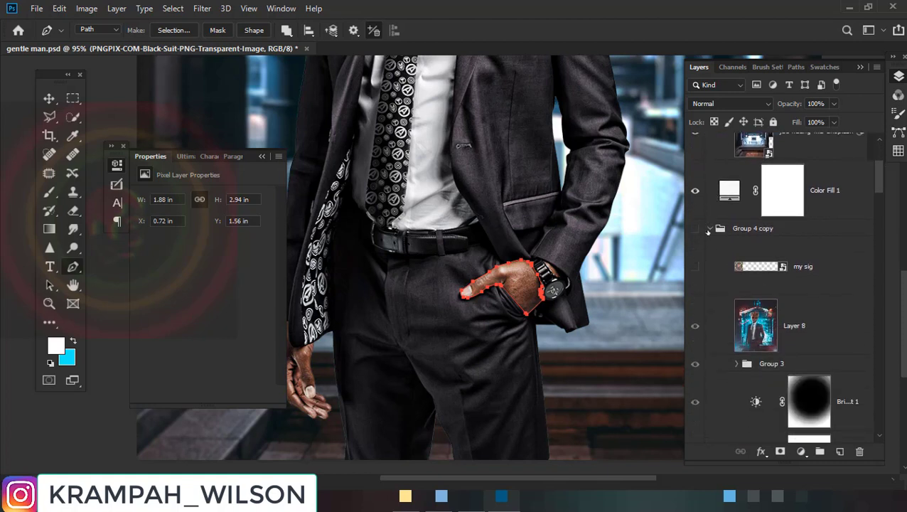
{"action": "scroll", "coordinate": [785, 342], "scroll_direction": "down", "scroll_amount": 6}
{"action": "scroll", "coordinate": [785, 342], "scroll_direction": "down", "scroll_amount": 5}
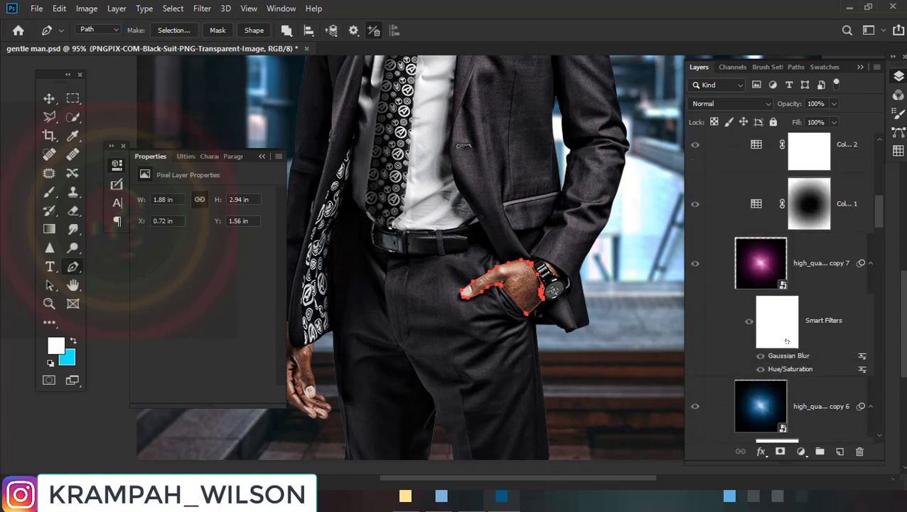
{"action": "scroll", "coordinate": [785, 342], "scroll_direction": "down", "scroll_amount": 5}
{"action": "scroll", "coordinate": [785, 342], "scroll_direction": "down", "scroll_amount": 5}
{"action": "scroll", "coordinate": [785, 342], "scroll_direction": "down", "scroll_amount": 5}
{"action": "scroll", "coordinate": [786, 342], "scroll_direction": "down", "scroll_amount": 5}
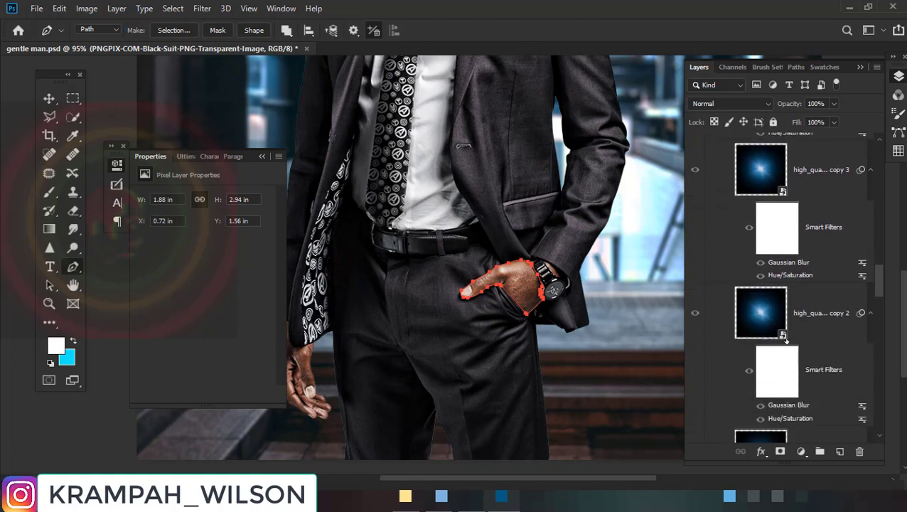
{"action": "scroll", "coordinate": [785, 342], "scroll_direction": "down", "scroll_amount": 5}
{"action": "scroll", "coordinate": [785, 342], "scroll_direction": "down", "scroll_amount": 5}
{"action": "scroll", "coordinate": [786, 342], "scroll_direction": "down", "scroll_amount": 5}
{"action": "scroll", "coordinate": [785, 342], "scroll_direction": "down", "scroll_amount": 5}
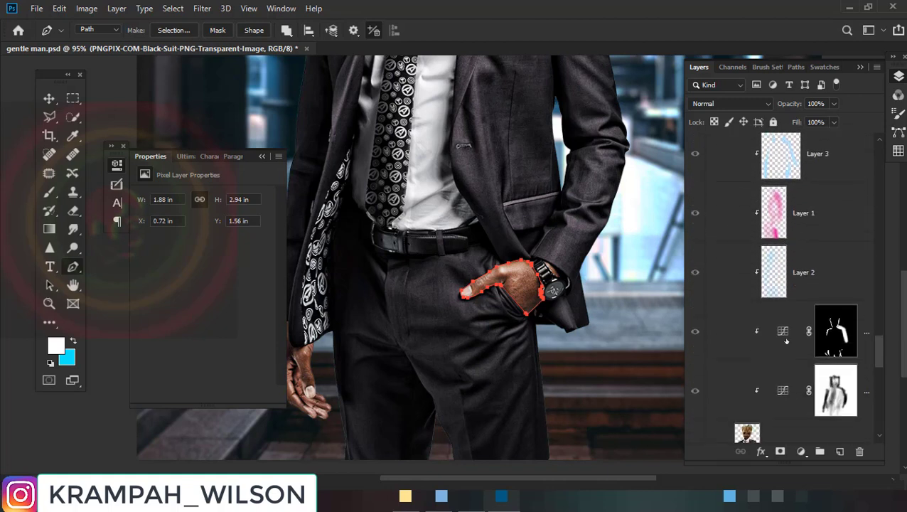
{"action": "scroll", "coordinate": [785, 342], "scroll_direction": "down", "scroll_amount": 5}
{"action": "scroll", "coordinate": [785, 342], "scroll_direction": "down", "scroll_amount": 5}
{"action": "scroll", "coordinate": [785, 342], "scroll_direction": "down", "scroll_amount": 5}
{"action": "scroll", "coordinate": [785, 342], "scroll_direction": "down", "scroll_amount": 5}
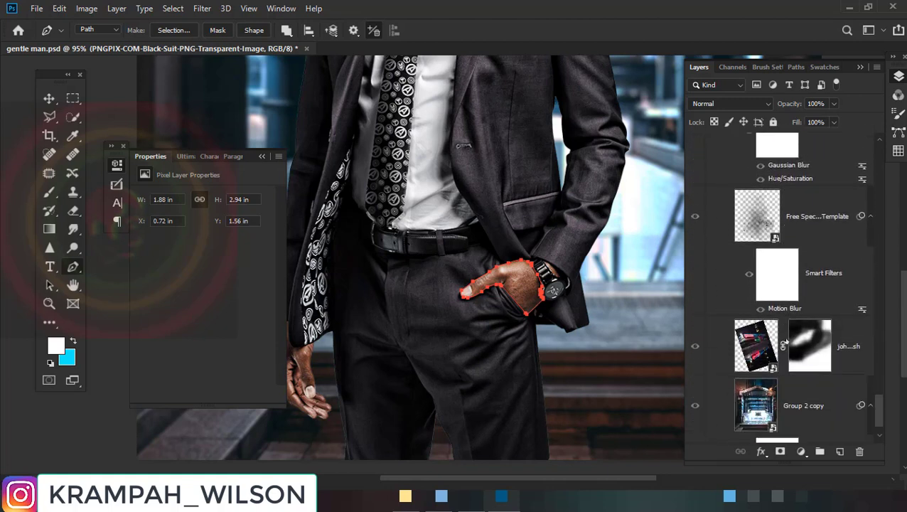
{"action": "scroll", "coordinate": [785, 342], "scroll_direction": "down", "scroll_amount": 5}
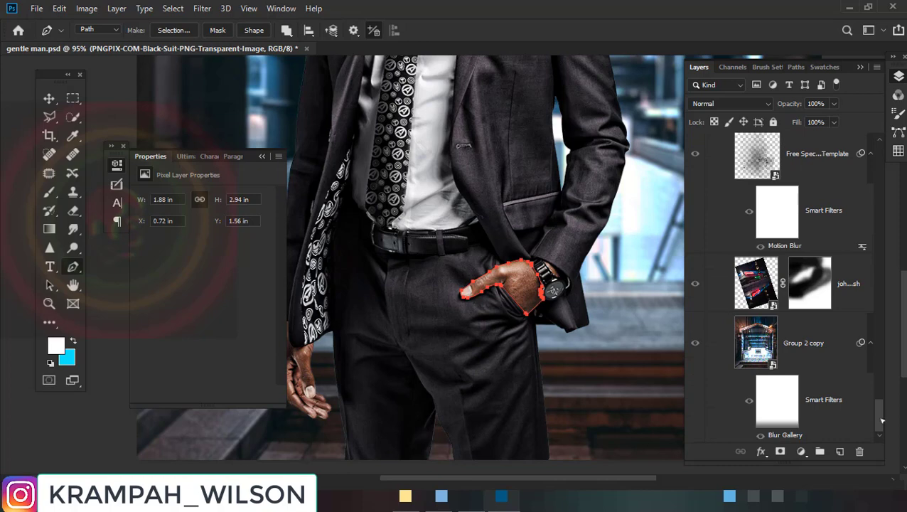
Collapse the Group 4 copy folder and select the Color Fill 1 layer
{"action": "left_click_drag", "start_coordinate": [880, 429], "coordinate": [890, 162]}
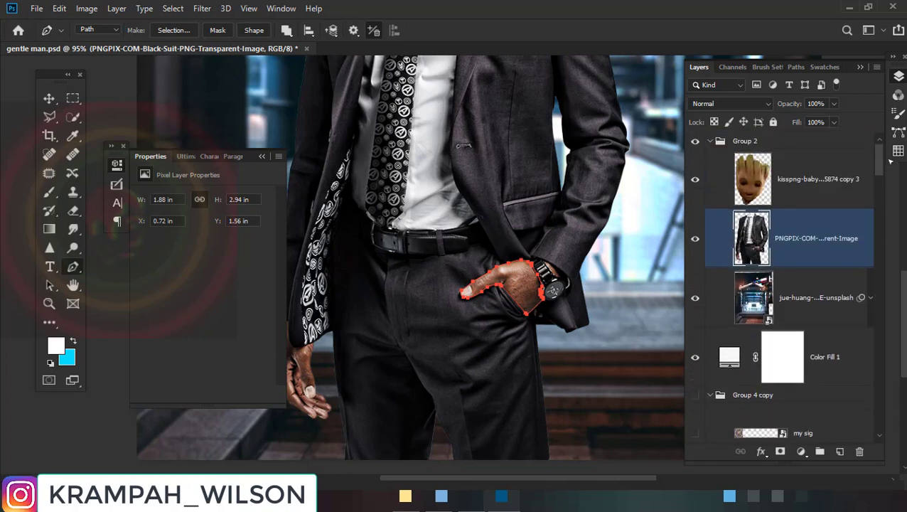
{"action": "left_click", "coordinate": [709, 396]}
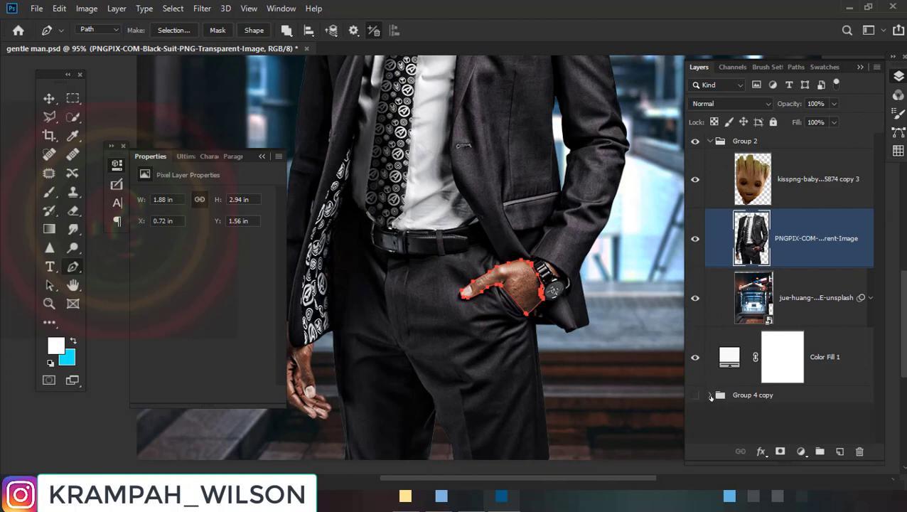
{"action": "left_click", "coordinate": [724, 357]}
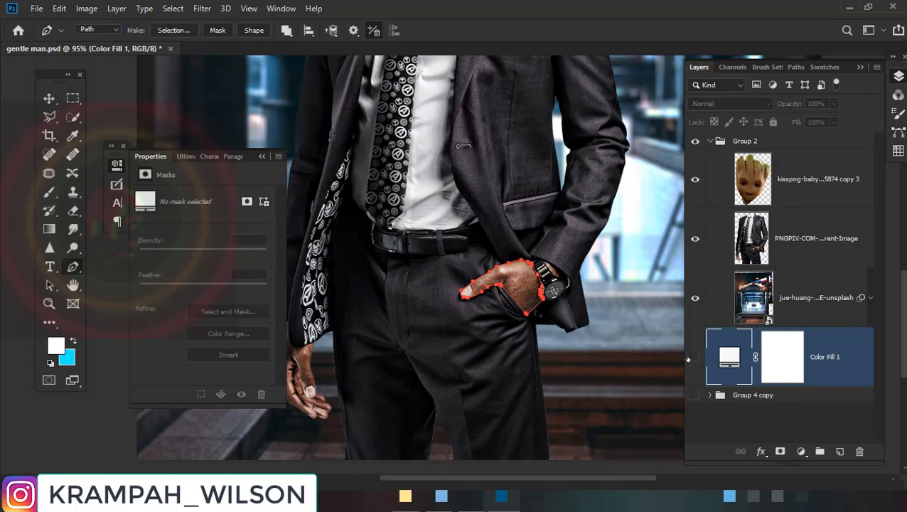
Show the Groot arm image, add Layer 9 above the suit, and load the hand path as a selection
{"action": "left_click", "coordinate": [693, 358]}
{"action": "left_click", "coordinate": [794, 201]}
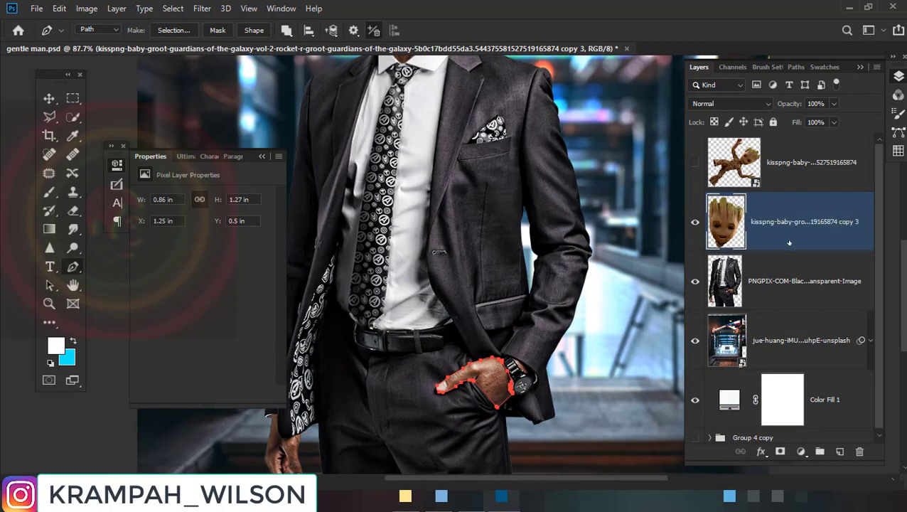
{"action": "left_click", "coordinate": [695, 162]}
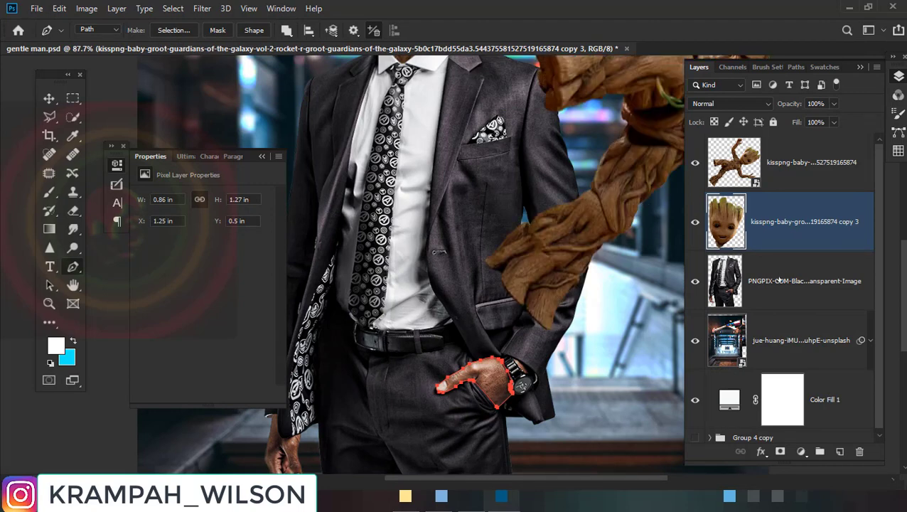
{"action": "left_click", "coordinate": [779, 280]}
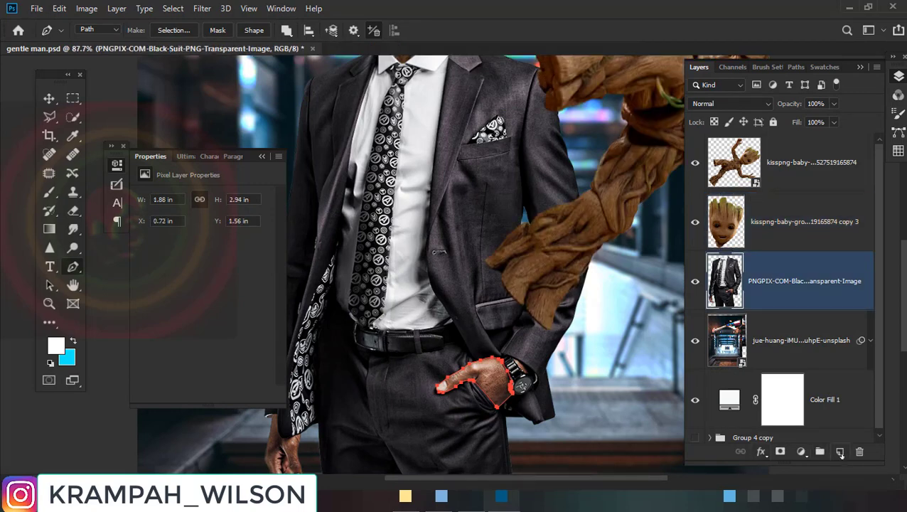
{"action": "left_click", "coordinate": [840, 452]}
{"action": "scroll", "coordinate": [484, 407], "scroll_direction": "up", "scroll_amount": 2}
{"action": "scroll", "coordinate": [481, 404], "scroll_direction": "up", "scroll_amount": 3}
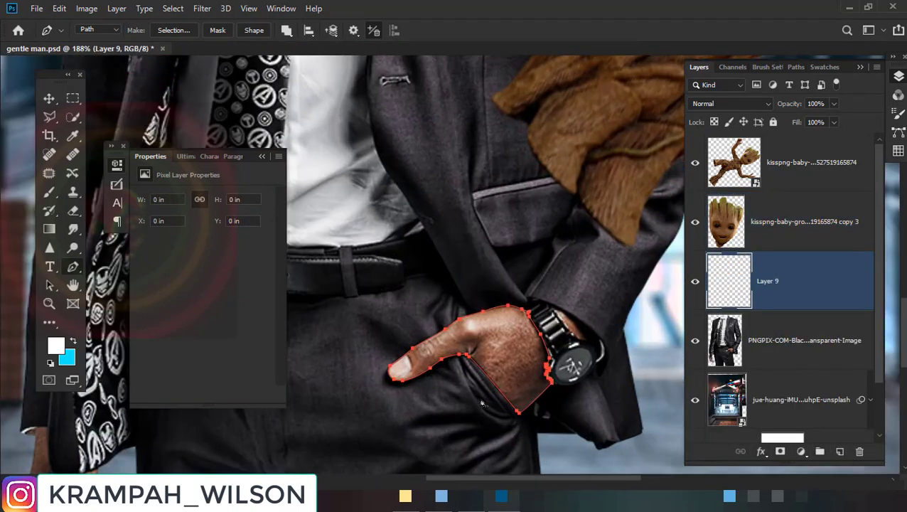
{"action": "key", "text": "ctrl+Return"}
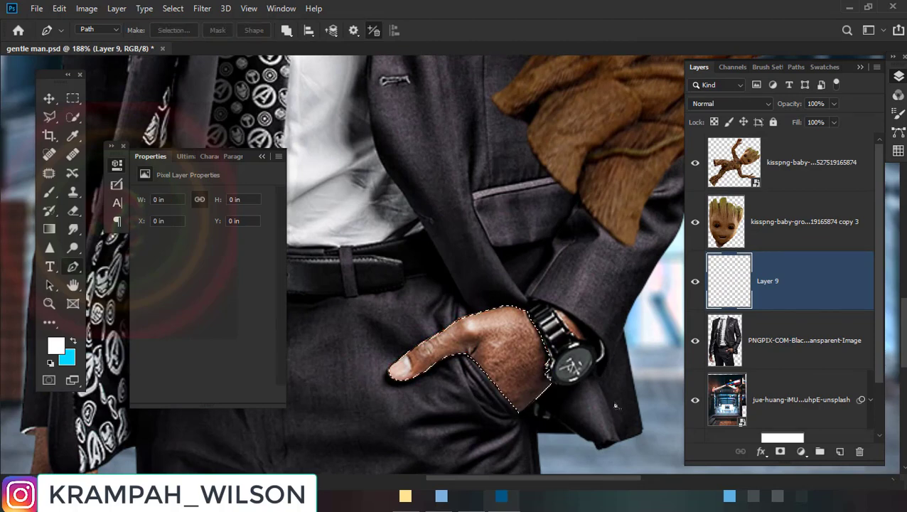
{"action": "scroll", "coordinate": [341, 462], "scroll_direction": "down", "scroll_amount": 2}
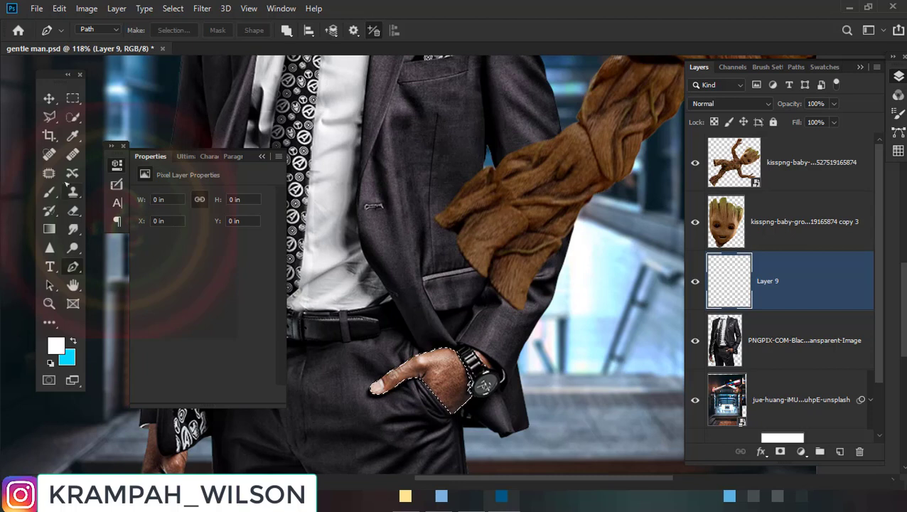
Clone Groot's wood texture from the arm onto the selected hand with Clone Stamp
{"action": "key", "text": "s"}
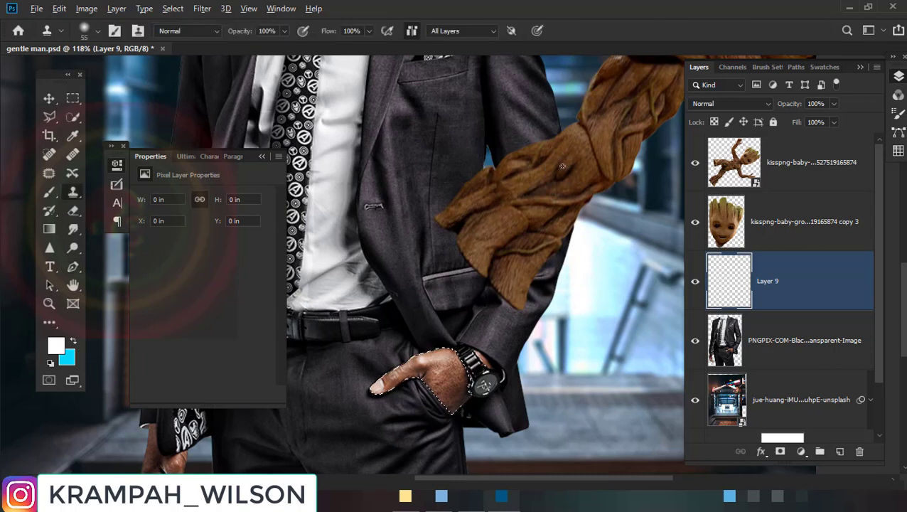
{"action": "left_click", "coordinate": [553, 249], "text": "alt"}
{"action": "mouse_move", "coordinate": [433, 378]}
{"action": "left_mouse_down"}
{"action": "mouse_move", "coordinate": [454, 392]}
{"action": "mouse_move", "coordinate": [434, 377]}
{"action": "left_mouse_up"}
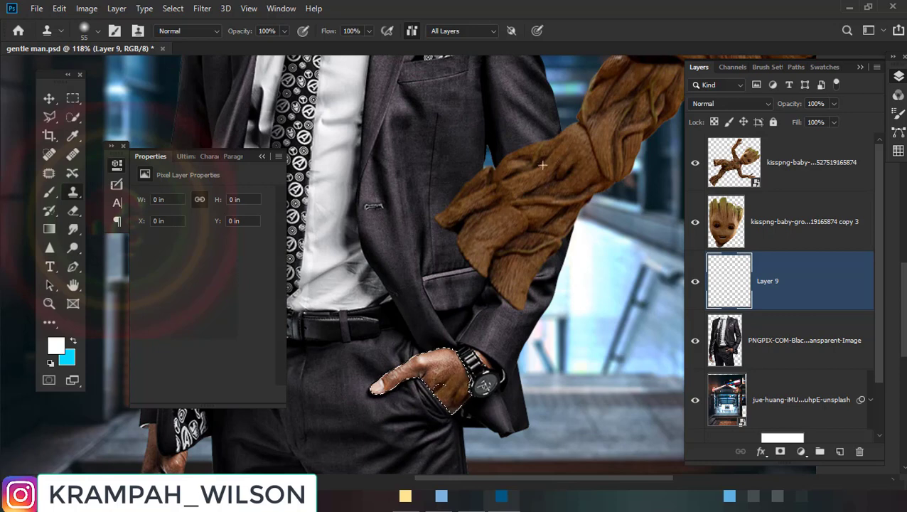
{"action": "left_click", "coordinate": [560, 173], "text": "alt"}
{"action": "mouse_move", "coordinate": [435, 333]}
{"action": "left_mouse_down"}
{"action": "mouse_move", "coordinate": [439, 371]}
{"action": "mouse_move", "coordinate": [416, 395]}
{"action": "left_mouse_up"}
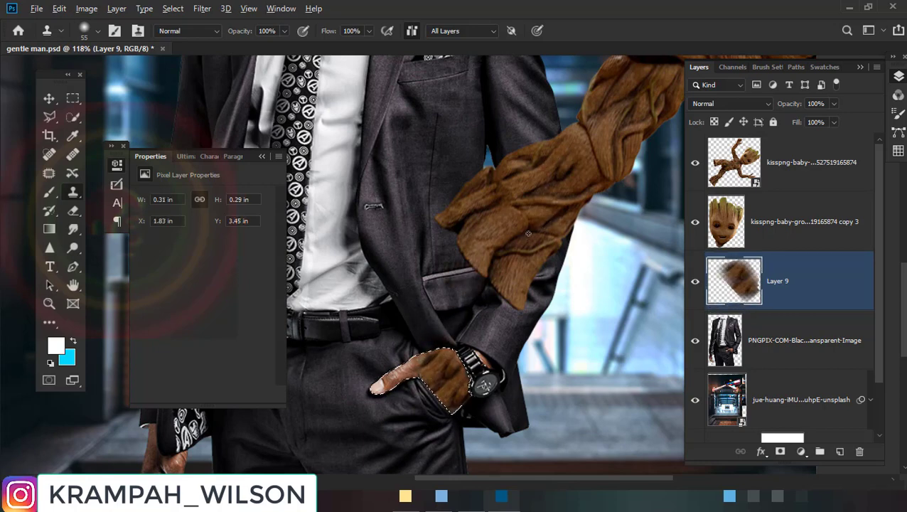
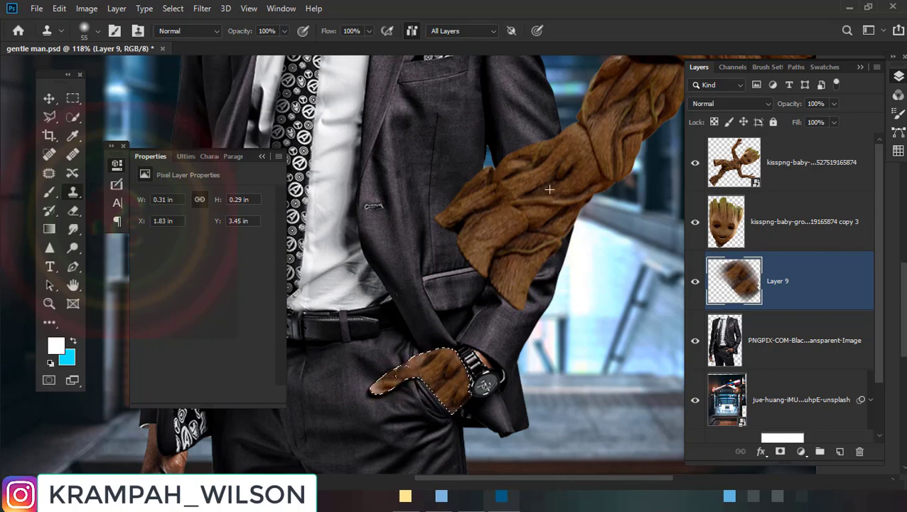
Clone Groot's wood texture over the pocketed hand, undoing two stray patches on the arm
{"action": "mouse_move", "coordinate": [416, 394]}
{"action": "left_mouse_down"}
{"action": "mouse_move", "coordinate": [475, 357]}
{"action": "mouse_move", "coordinate": [499, 318]}
{"action": "left_mouse_up"}
{"action": "mouse_move", "coordinate": [411, 384]}
{"action": "left_mouse_down"}
{"action": "mouse_move", "coordinate": [407, 360]}
{"action": "mouse_move", "coordinate": [365, 375]}
{"action": "left_mouse_up"}
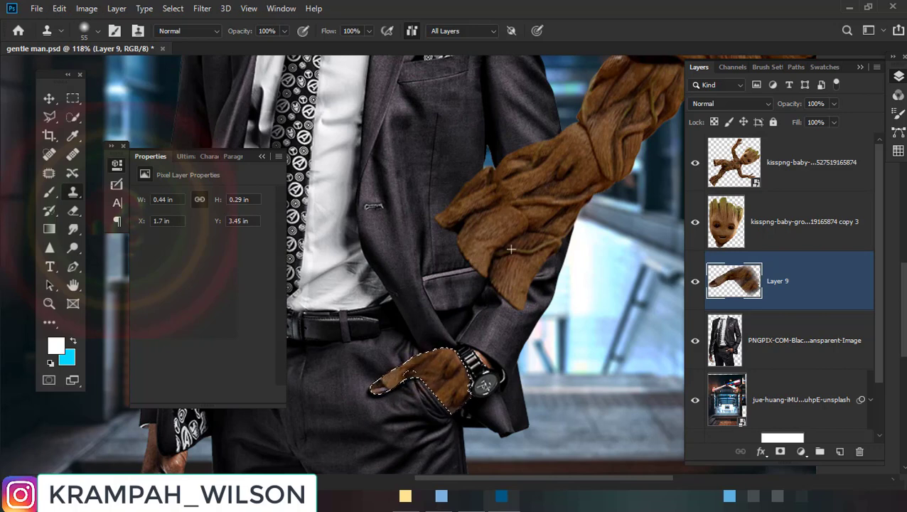
{"action": "left_click_drag", "start_coordinate": [466, 248], "coordinate": [483, 221]}
{"action": "key", "text": "ctrl+z"}
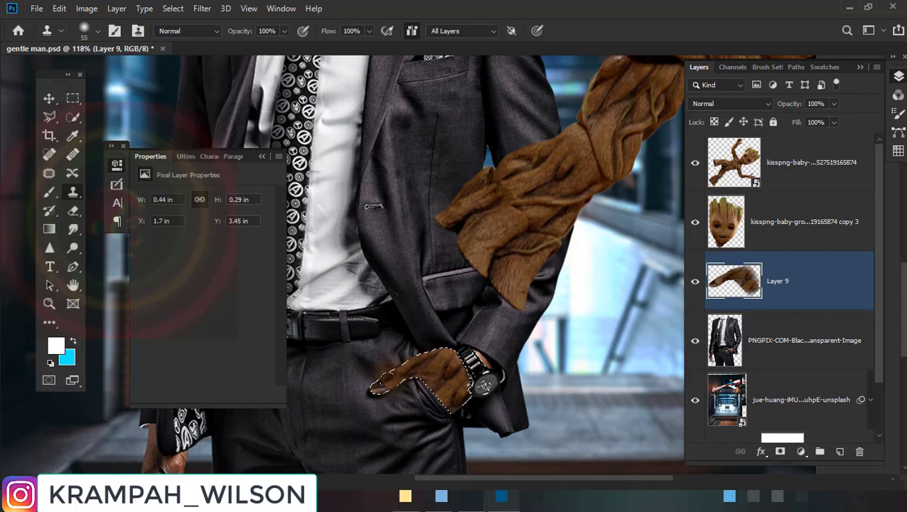
{"action": "left_click_drag", "start_coordinate": [498, 203], "coordinate": [506, 204]}
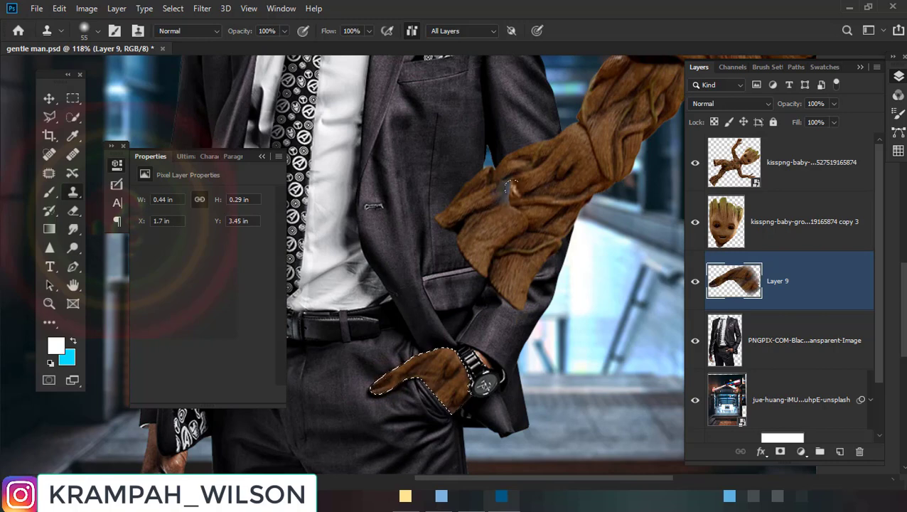
{"action": "key", "text": "ctrl+z"}
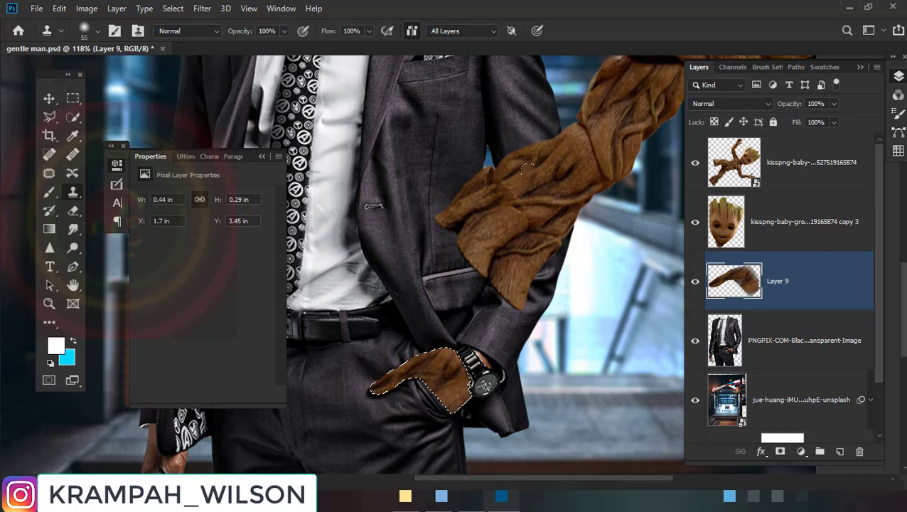
Cover the lower hand and cuff with cloned wood texture and clear the selection
{"action": "mouse_move", "coordinate": [422, 406]}
{"action": "left_mouse_down"}
{"action": "mouse_move", "coordinate": [442, 368]}
{"action": "mouse_move", "coordinate": [433, 379]}
{"action": "left_mouse_up"}
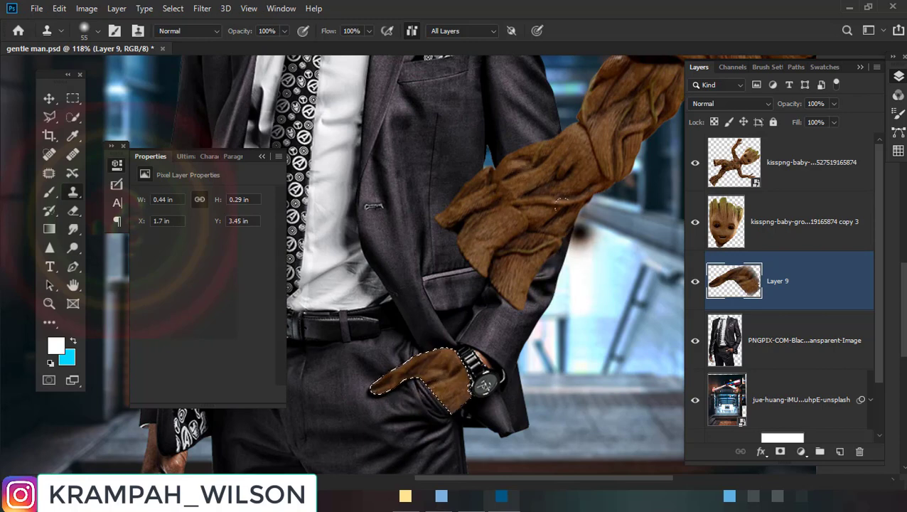
{"action": "scroll", "coordinate": [482, 274], "scroll_direction": "up", "scroll_amount": 3}
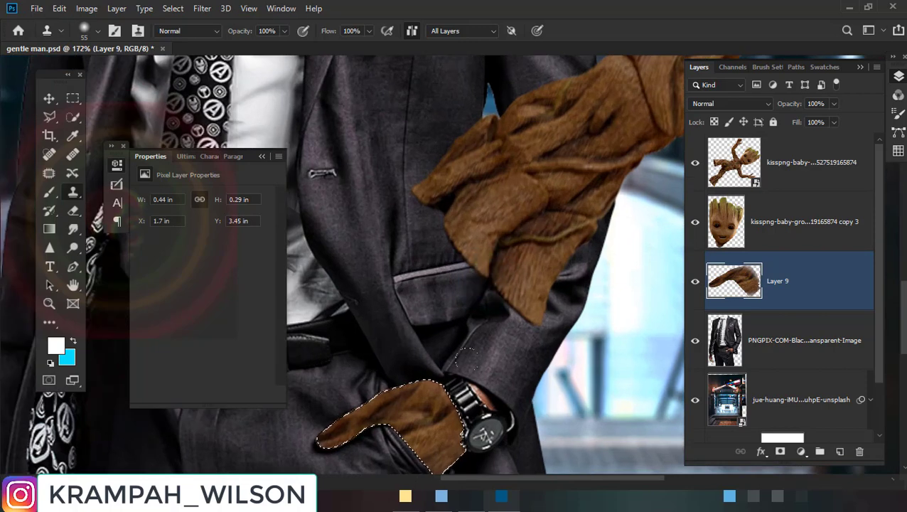
{"action": "mouse_move", "coordinate": [418, 452]}
{"action": "left_mouse_down"}
{"action": "mouse_move", "coordinate": [447, 444]}
{"action": "mouse_move", "coordinate": [469, 366]}
{"action": "mouse_move", "coordinate": [480, 359]}
{"action": "left_mouse_up"}
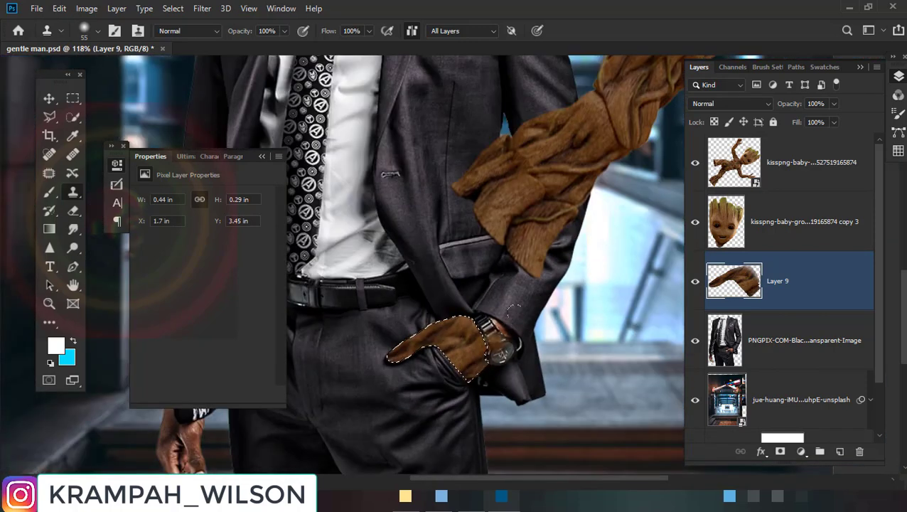
{"action": "scroll", "coordinate": [507, 354], "scroll_direction": "down", "scroll_amount": 3}
{"action": "scroll", "coordinate": [491, 354], "scroll_direction": "up", "scroll_amount": 4}
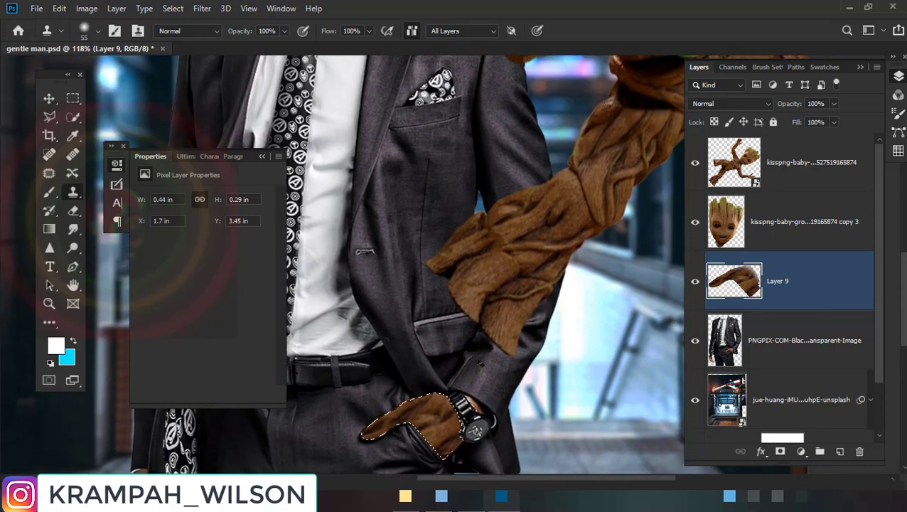
{"action": "key", "text": "ctrl+d"}
{"action": "left_click_drag", "start_coordinate": [486, 363], "coordinate": [446, 397]}
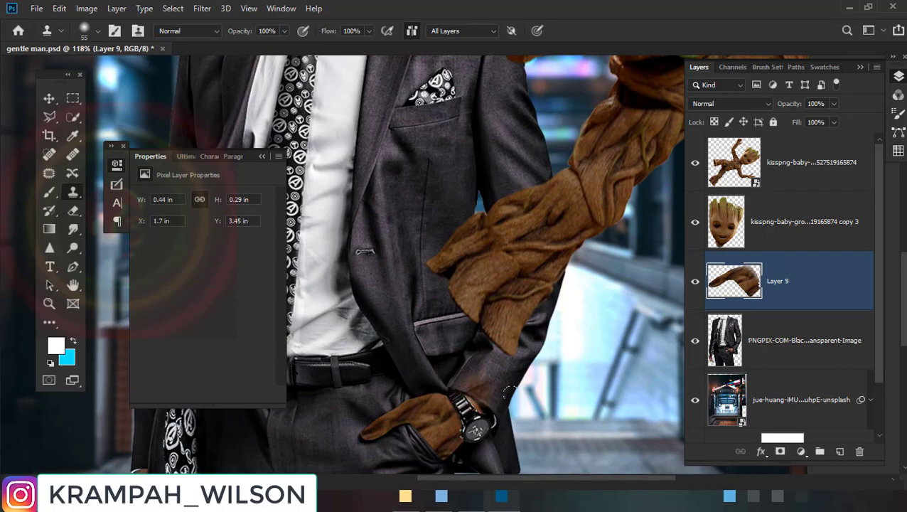
{"action": "key", "text": "p"}
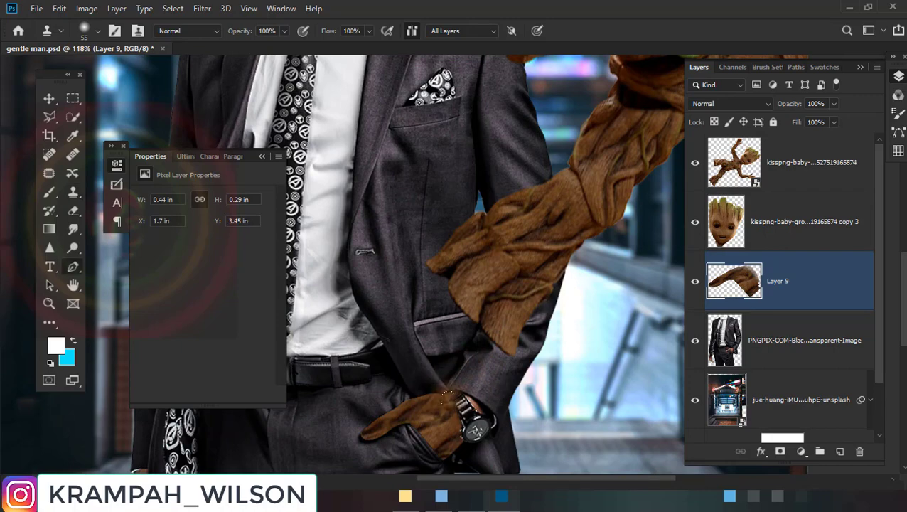
{"action": "scroll", "coordinate": [475, 403], "scroll_direction": "up", "scroll_amount": 1}
{"action": "scroll", "coordinate": [475, 402], "scroll_direction": "up", "scroll_amount": 2}
{"action": "scroll", "coordinate": [475, 402], "scroll_direction": "up", "scroll_amount": 2}
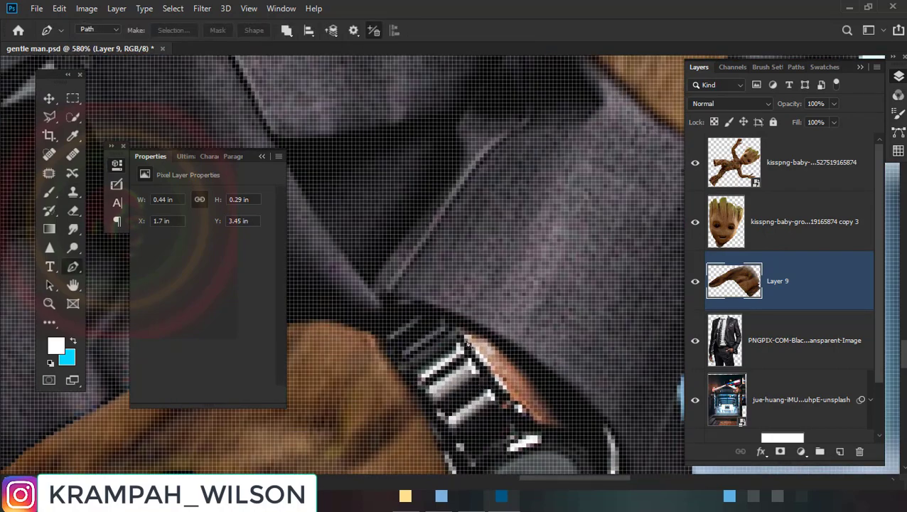
Trace a closed Pen path around the watch strap section
{"action": "left_click", "coordinate": [460, 321]}
{"action": "scroll", "coordinate": [461, 322], "scroll_direction": "down", "scroll_amount": 2}
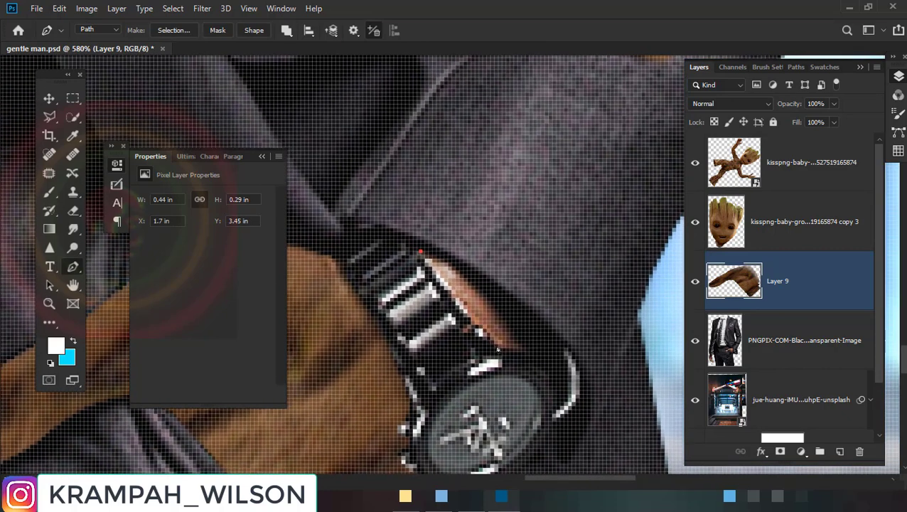
{"action": "left_click_drag", "start_coordinate": [499, 348], "coordinate": [518, 351]}
{"action": "left_click", "coordinate": [506, 324]}
{"action": "left_click", "coordinate": [490, 302]}
{"action": "left_click", "coordinate": [474, 284]}
{"action": "left_click", "coordinate": [458, 270]}
Turn the strap path into a selection and clone solid black strap detail into it
{"action": "right_click", "coordinate": [470, 299]}
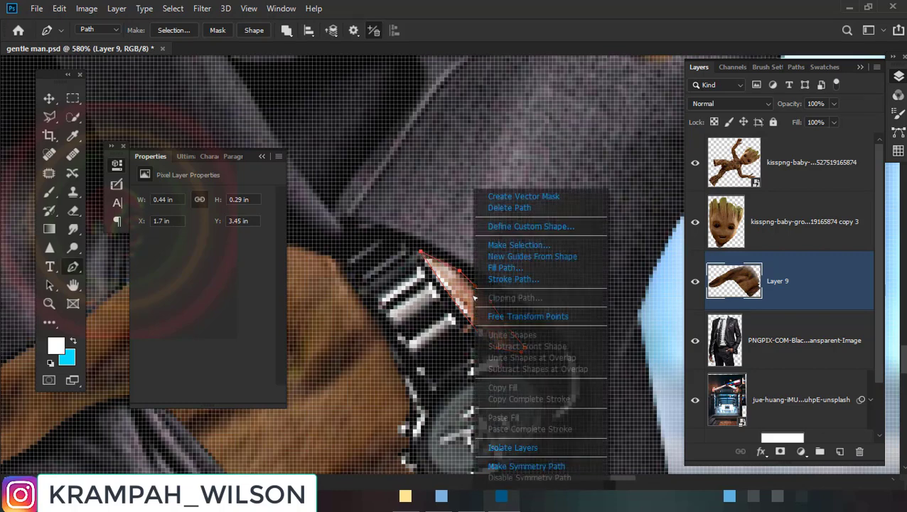
{"action": "left_click", "coordinate": [498, 245]}
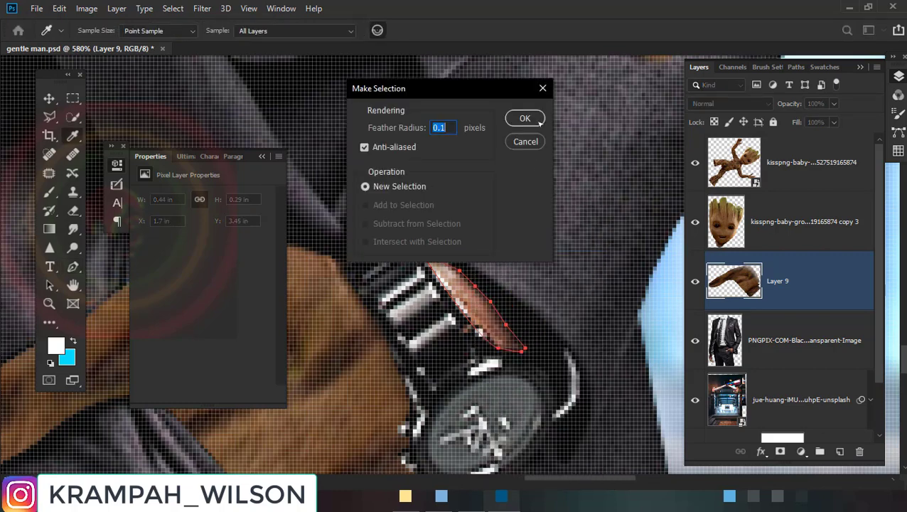
{"action": "left_click", "coordinate": [524, 118]}
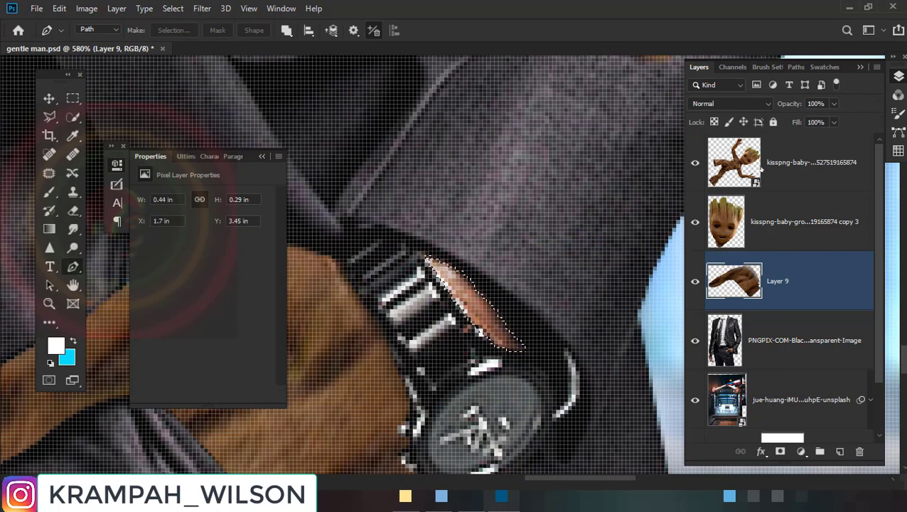
{"action": "scroll", "coordinate": [521, 221], "scroll_direction": "down", "scroll_amount": 5}
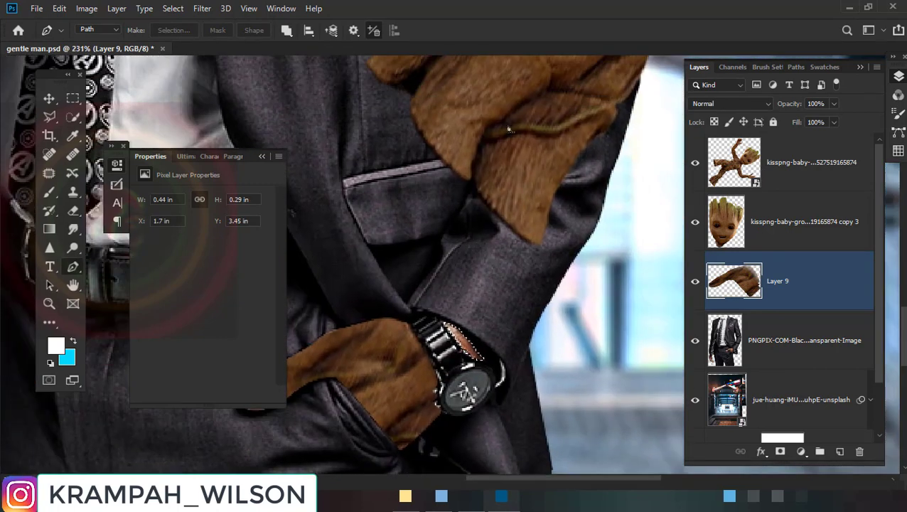
{"action": "left_click", "coordinate": [73, 192]}
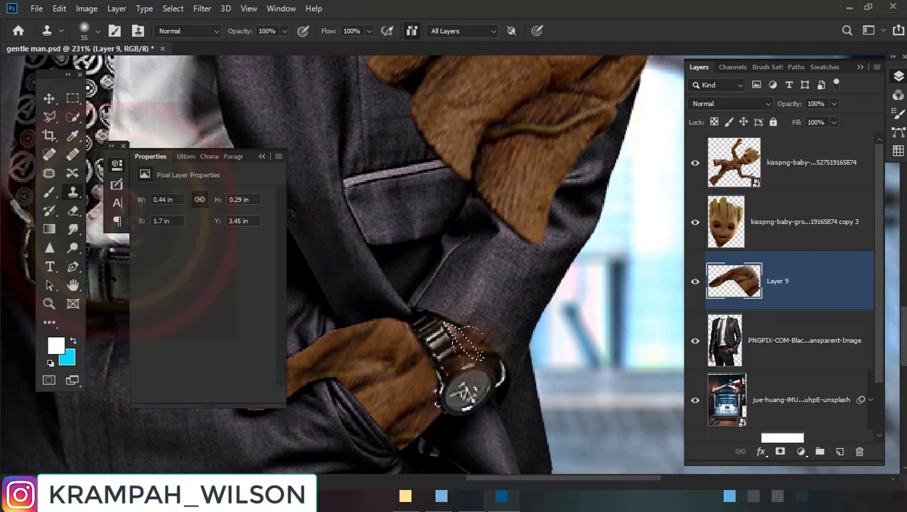
{"action": "left_click_drag", "start_coordinate": [430, 334], "coordinate": [473, 352]}
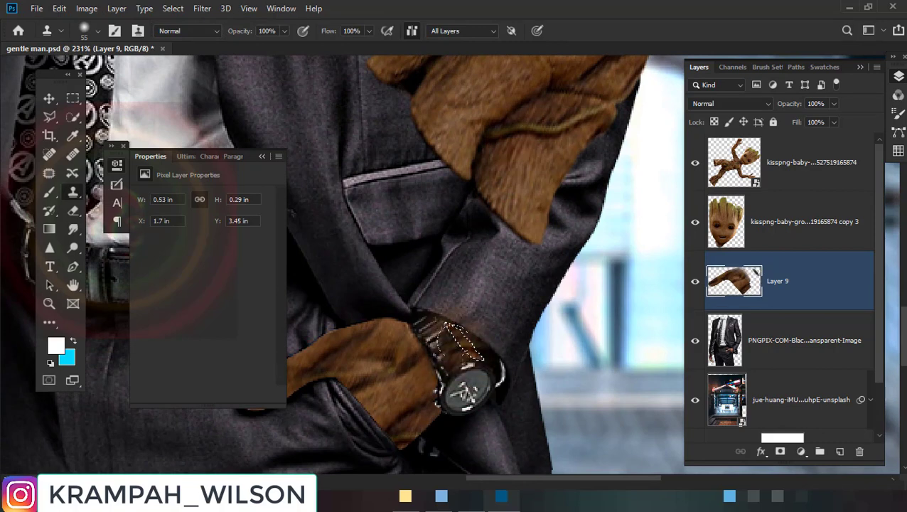
Start a Pen outline of the hanging hand from the sleeve down the wrist edge
{"action": "scroll", "coordinate": [463, 339], "scroll_direction": "down", "scroll_amount": 2}
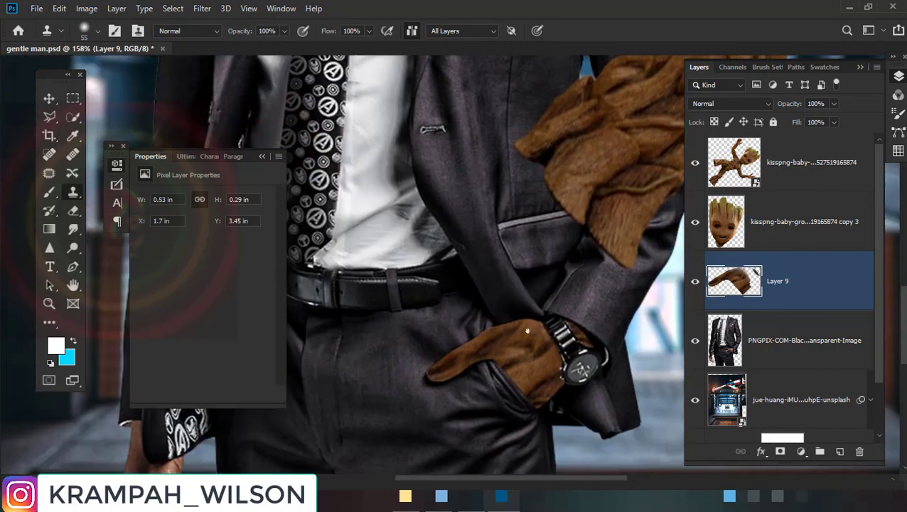
{"action": "scroll", "coordinate": [469, 334], "scroll_direction": "up", "scroll_amount": 3}
{"action": "scroll", "coordinate": [486, 329], "scroll_direction": "up", "scroll_amount": 1}
{"action": "scroll", "coordinate": [420, 366], "scroll_direction": "down", "scroll_amount": 3}
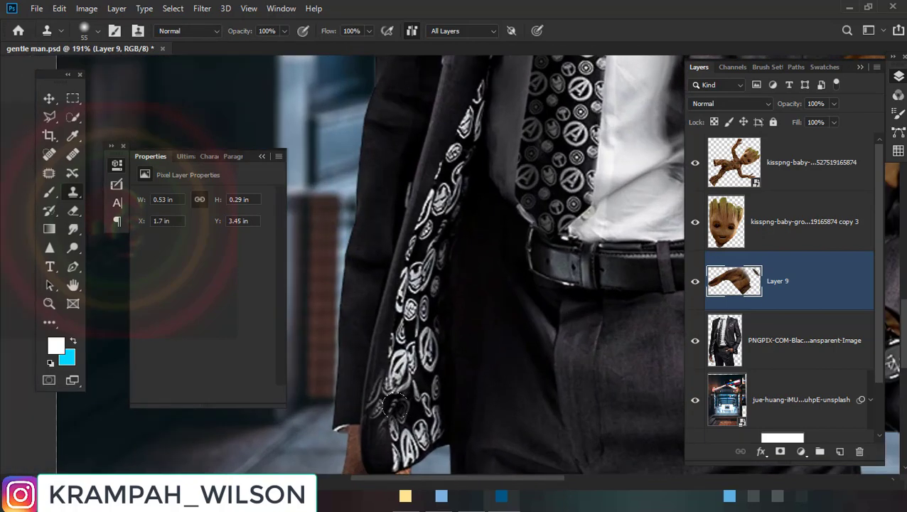
{"action": "scroll", "coordinate": [458, 227], "scroll_direction": "up", "scroll_amount": 2}
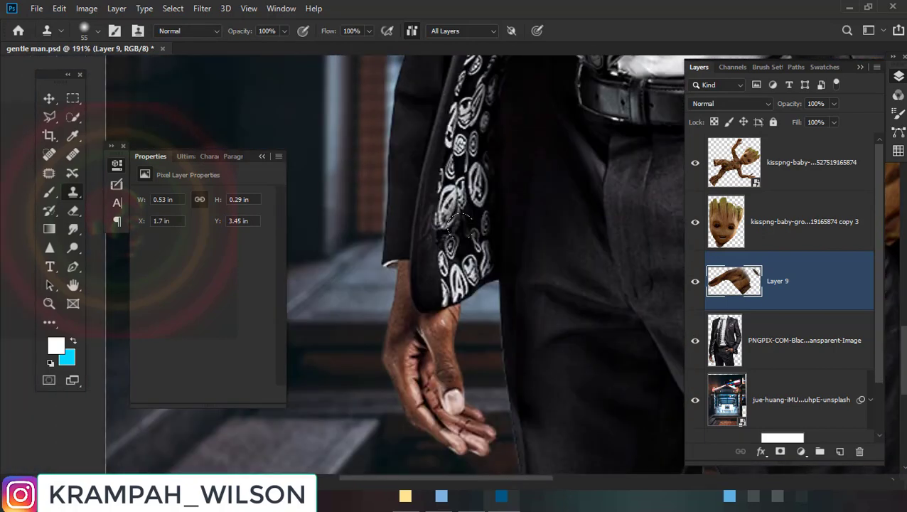
{"action": "key", "text": "p"}
{"action": "scroll", "coordinate": [389, 289], "scroll_direction": "up", "scroll_amount": 2}
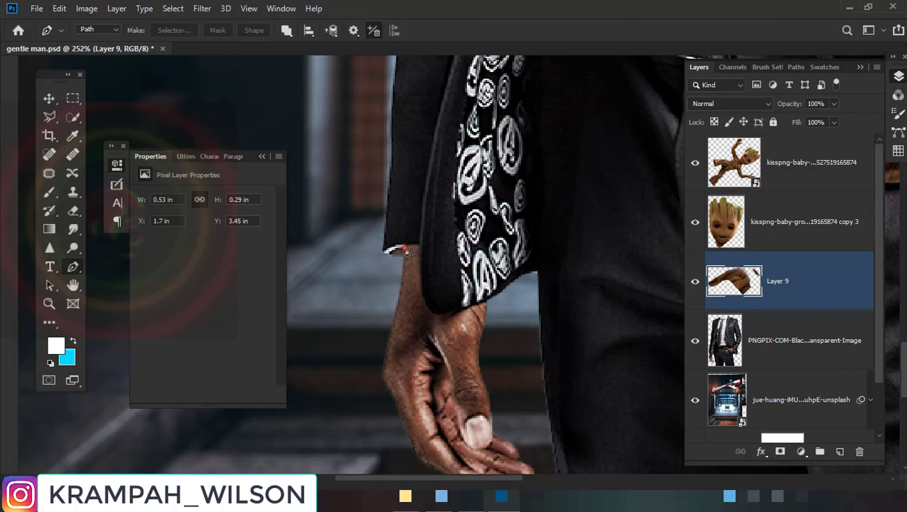
{"action": "left_click", "coordinate": [404, 251]}
{"action": "left_click_drag", "start_coordinate": [388, 342], "coordinate": [378, 370]}
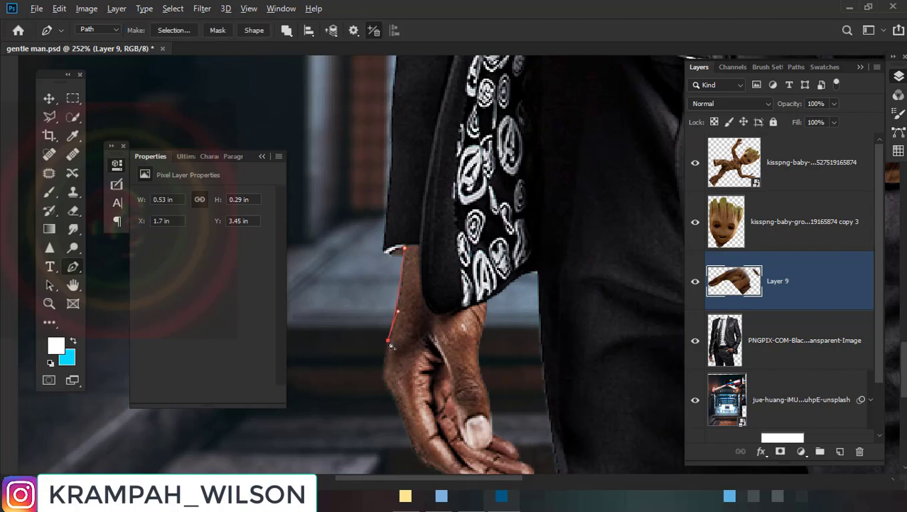
{"action": "left_click_drag", "start_coordinate": [385, 382], "coordinate": [395, 404]}
Continue the outline around the fingertips and thumb and close it at the sleeve
{"action": "scroll", "coordinate": [385, 381], "scroll_direction": "down", "scroll_amount": 5}
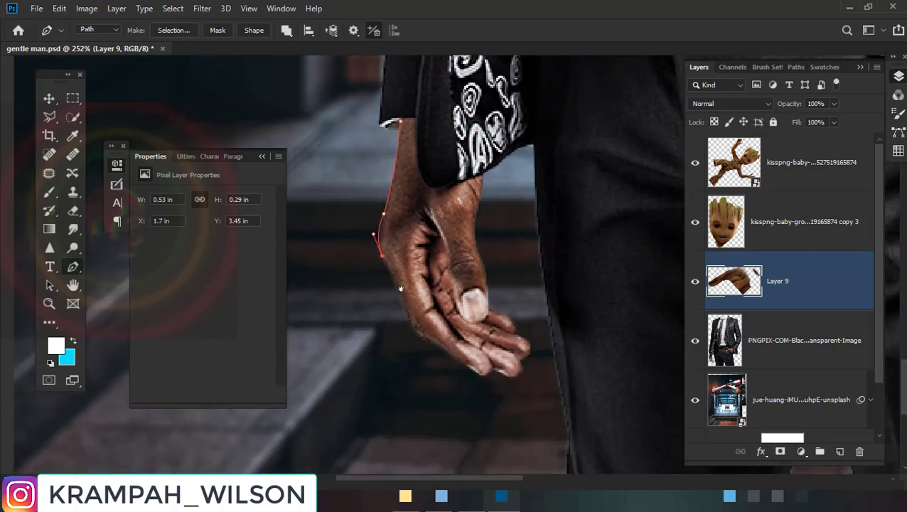
{"action": "mouse_move", "coordinate": [410, 317]}
{"action": "left_mouse_down"}
{"action": "mouse_move", "coordinate": [483, 372]}
{"action": "mouse_move", "coordinate": [499, 359]}
{"action": "mouse_move", "coordinate": [517, 373]}
{"action": "left_mouse_up"}
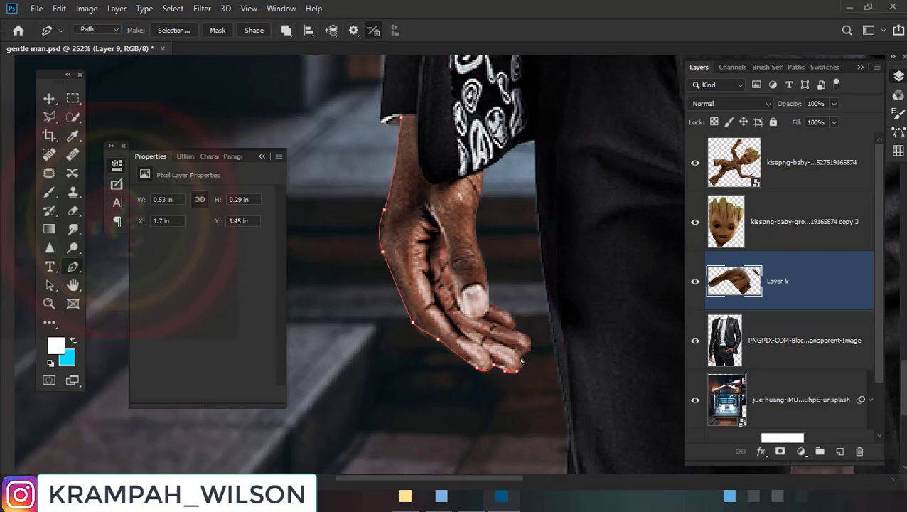
{"action": "left_click_drag", "start_coordinate": [521, 356], "coordinate": [526, 362]}
{"action": "left_click", "coordinate": [528, 351]}
{"action": "left_click", "coordinate": [532, 339]}
{"action": "left_click", "coordinate": [522, 333]}
{"action": "left_click", "coordinate": [490, 305]}
{"action": "left_click", "coordinate": [476, 225]}
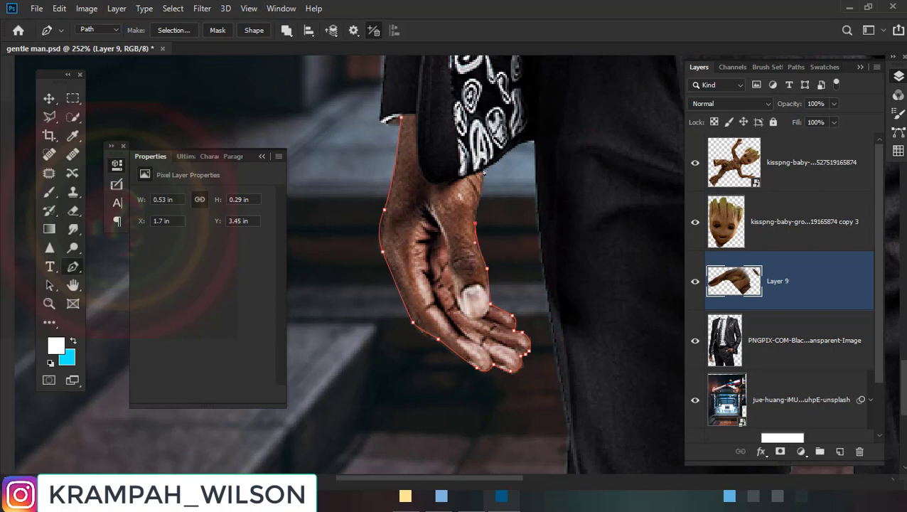
{"action": "left_click", "coordinate": [482, 168]}
{"action": "left_click", "coordinate": [446, 184]}
{"action": "left_click", "coordinate": [418, 170]}
{"action": "left_click", "coordinate": [418, 143]}
{"action": "left_click", "coordinate": [416, 114]}
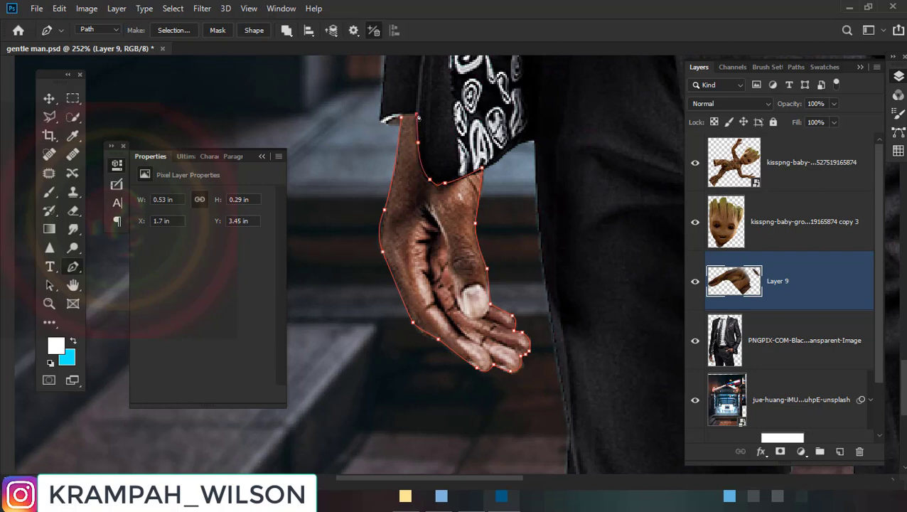
Convert the hand outline into a selection with Make Selection
{"action": "right_click", "coordinate": [401, 157]}
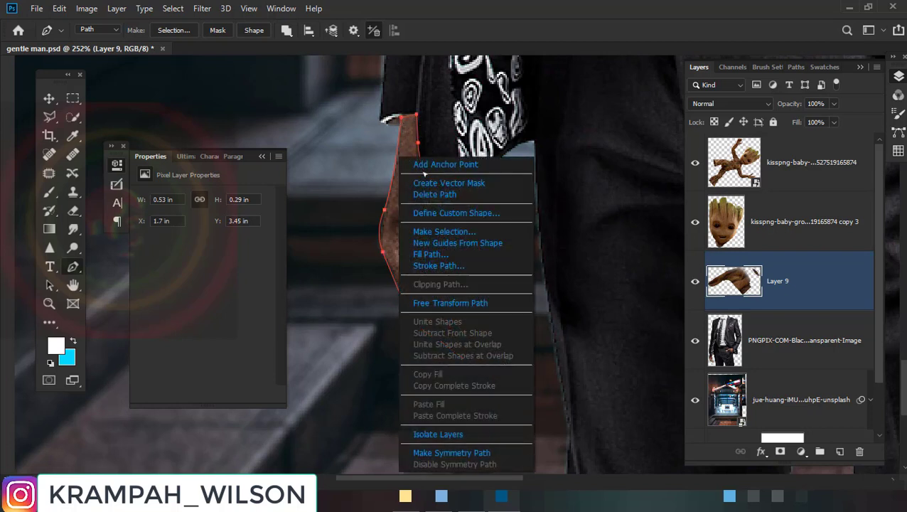
{"action": "left_click", "coordinate": [444, 231]}
{"action": "left_click", "coordinate": [523, 120]}
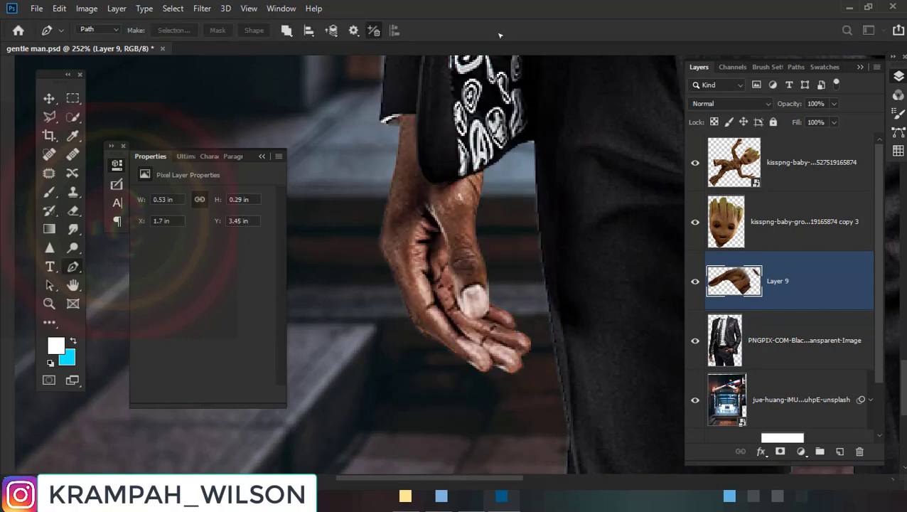
{"action": "scroll", "coordinate": [541, 256], "scroll_direction": "down", "scroll_amount": 5}
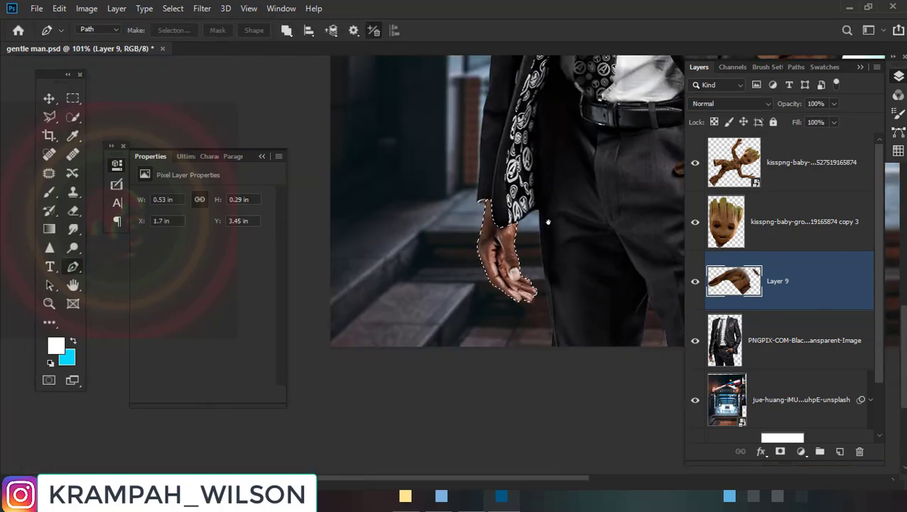
{"action": "scroll", "coordinate": [546, 218], "scroll_direction": "up", "scroll_amount": 2}
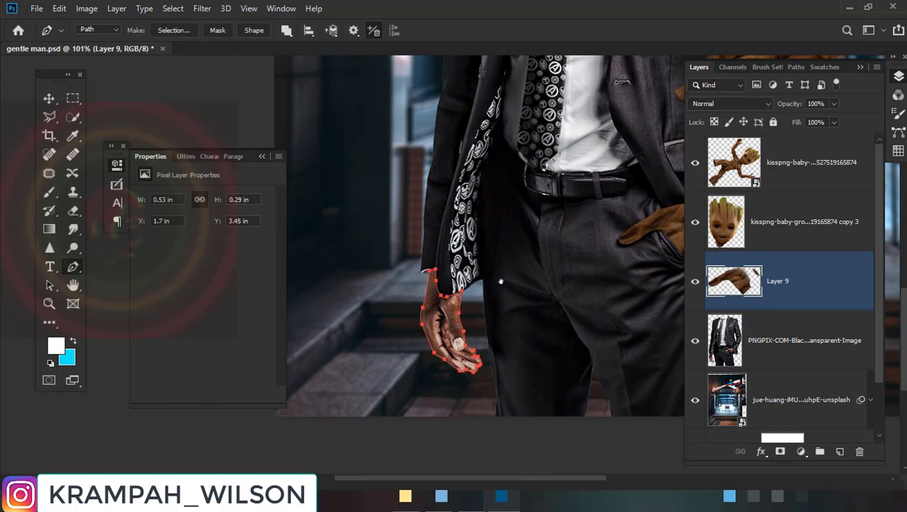
{"action": "scroll", "coordinate": [502, 279], "scroll_direction": "down", "scroll_amount": 2}
Rotate the dancing Groot layer about 102° and move it to the centre across the waist
{"action": "left_click", "coordinate": [797, 164]}
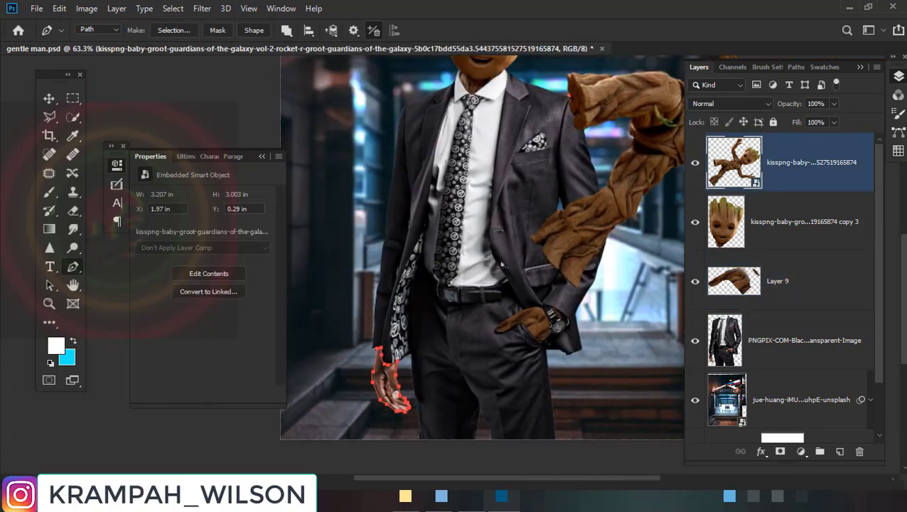
{"action": "key", "text": "v"}
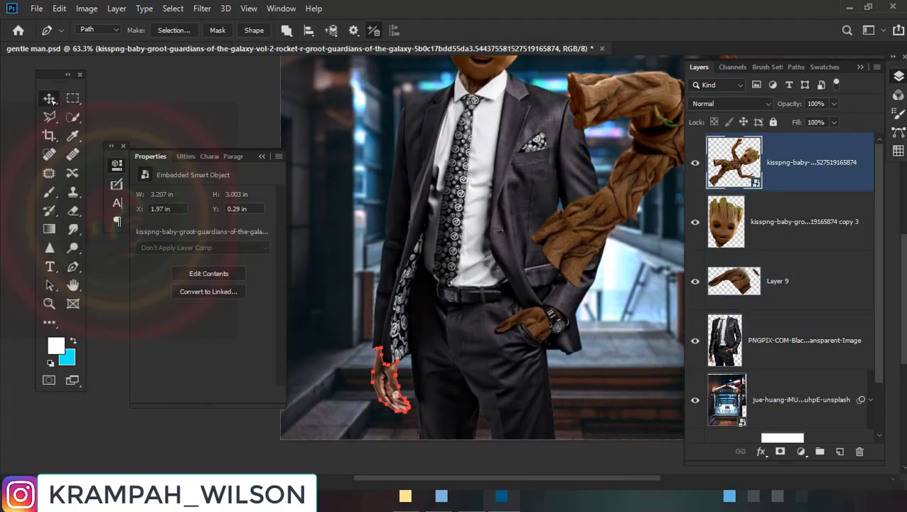
{"action": "scroll", "coordinate": [477, 230], "scroll_direction": "down", "scroll_amount": 2}
{"action": "key", "text": "ctrl+t"}
{"action": "left_click_drag", "start_coordinate": [633, 150], "coordinate": [637, 172]}
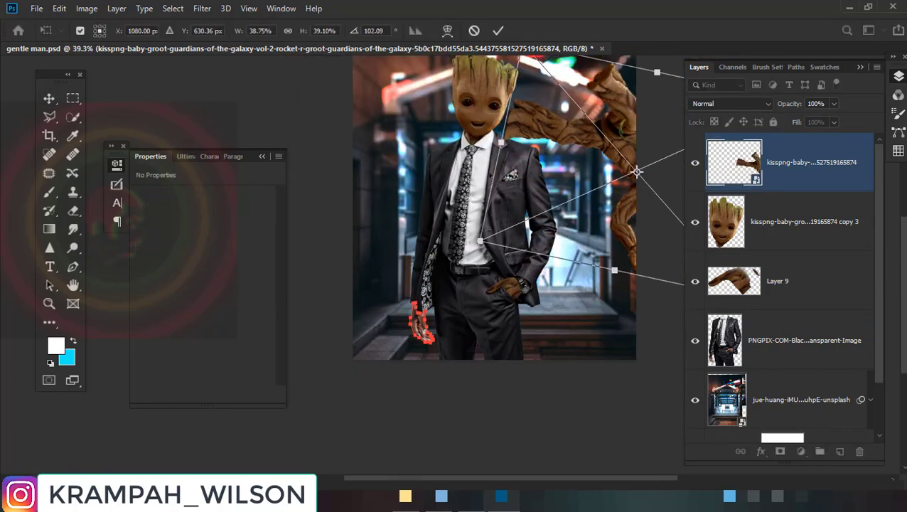
{"action": "mouse_move", "coordinate": [481, 152]}
{"action": "left_mouse_down"}
{"action": "mouse_move", "coordinate": [324, 213]}
{"action": "mouse_move", "coordinate": [611, 186]}
{"action": "mouse_move", "coordinate": [605, 238]}
{"action": "mouse_move", "coordinate": [490, 207]}
{"action": "mouse_move", "coordinate": [470, 192]}
{"action": "left_mouse_up"}
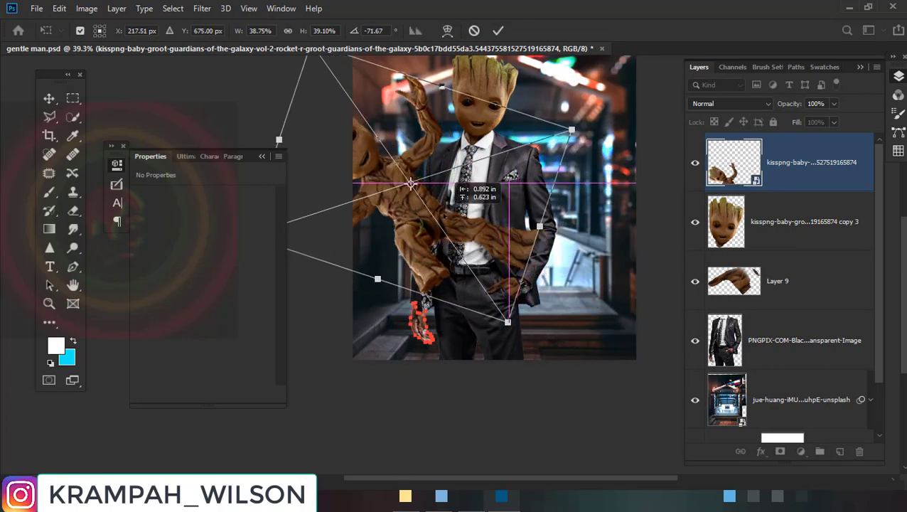
{"action": "key", "text": "Return"}
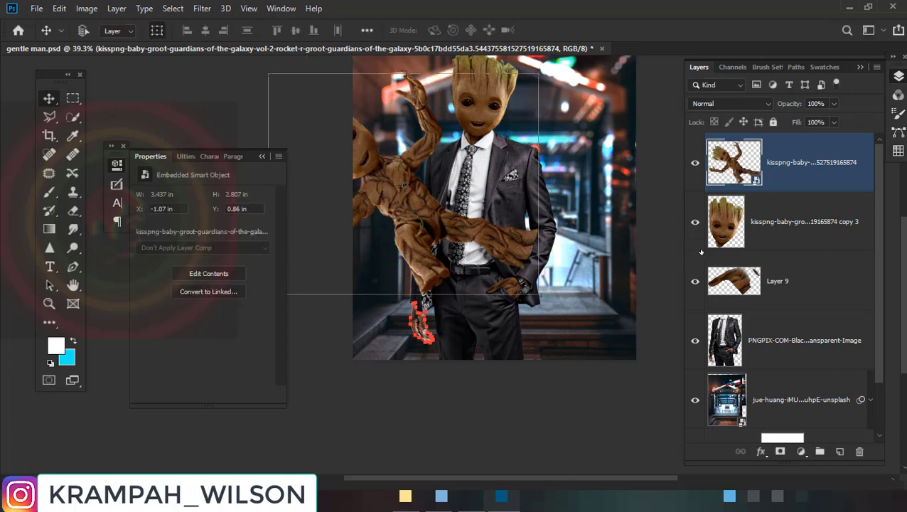
{"action": "left_click", "coordinate": [762, 290]}
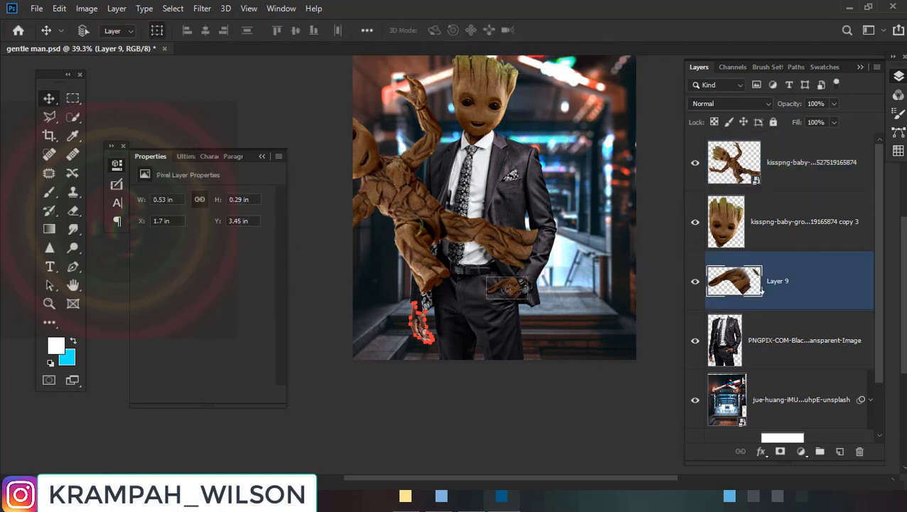
Turn the hanging-hand path into a selection
{"action": "key", "text": "p"}
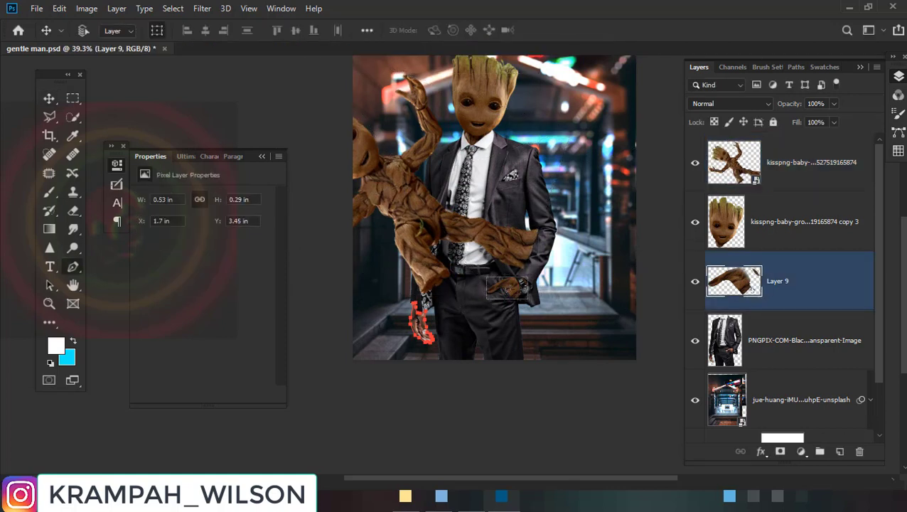
{"action": "right_click", "coordinate": [425, 282]}
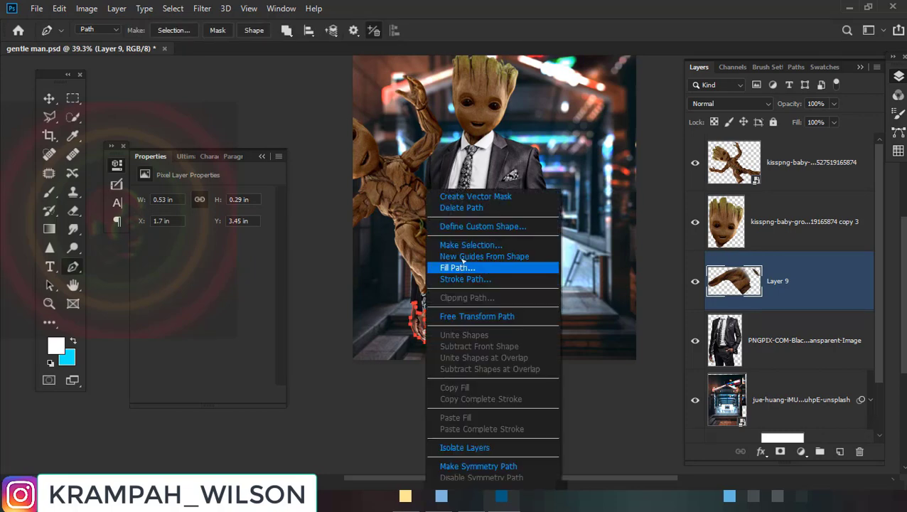
{"action": "left_click", "coordinate": [471, 245]}
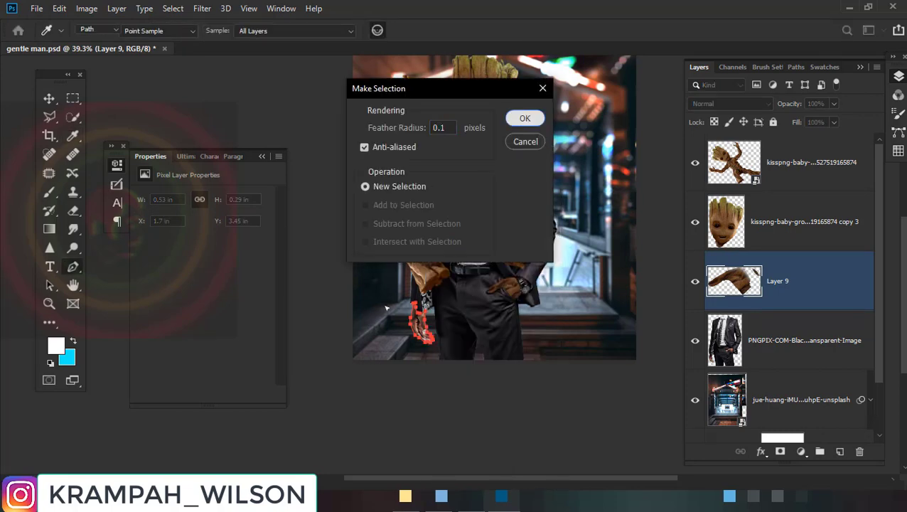
{"action": "left_click", "coordinate": [525, 118]}
{"action": "scroll", "coordinate": [427, 327], "scroll_direction": "up", "scroll_amount": 5}
{"action": "scroll", "coordinate": [445, 321], "scroll_direction": "up", "scroll_amount": 3}
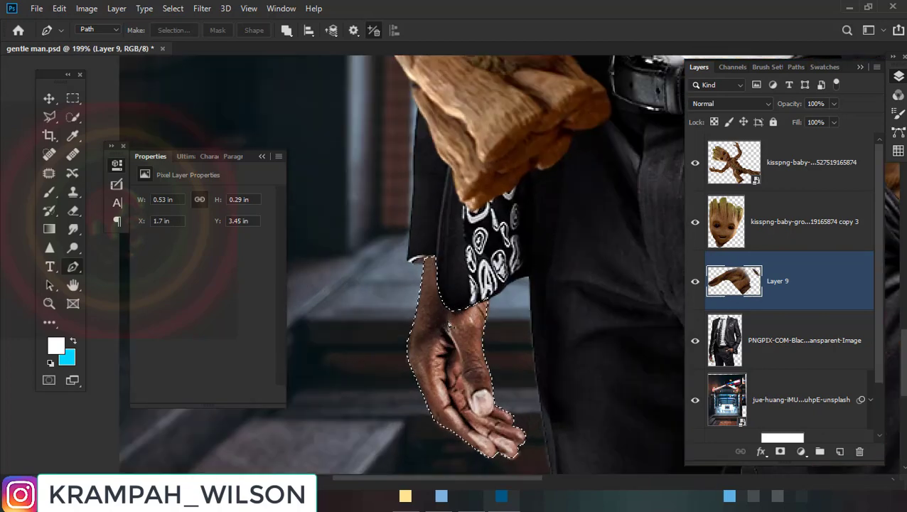
Clone bark texture over the selected hand, covering its pale patches
{"action": "key", "text": "s"}
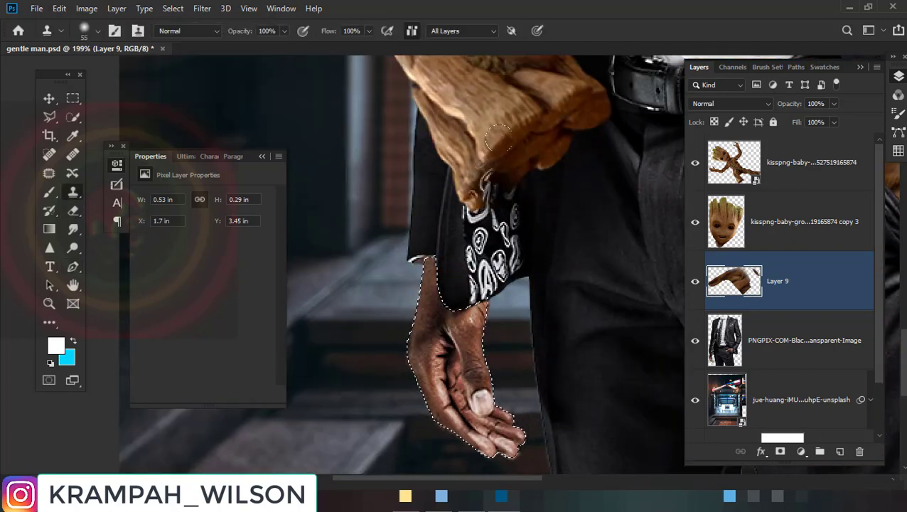
{"action": "scroll", "coordinate": [490, 135], "scroll_direction": "down", "scroll_amount": 2}
{"action": "scroll", "coordinate": [476, 142], "scroll_direction": "down", "scroll_amount": 2}
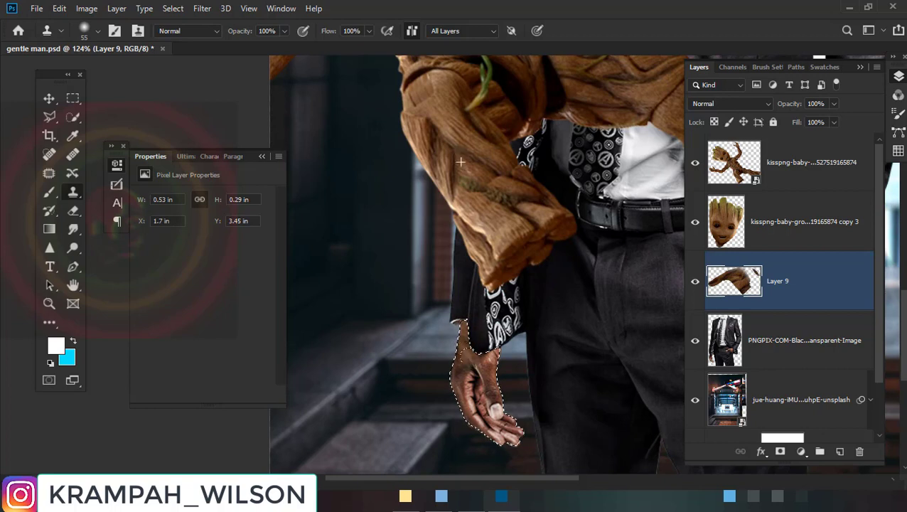
{"action": "left_click_drag", "start_coordinate": [460, 160], "coordinate": [464, 171]}
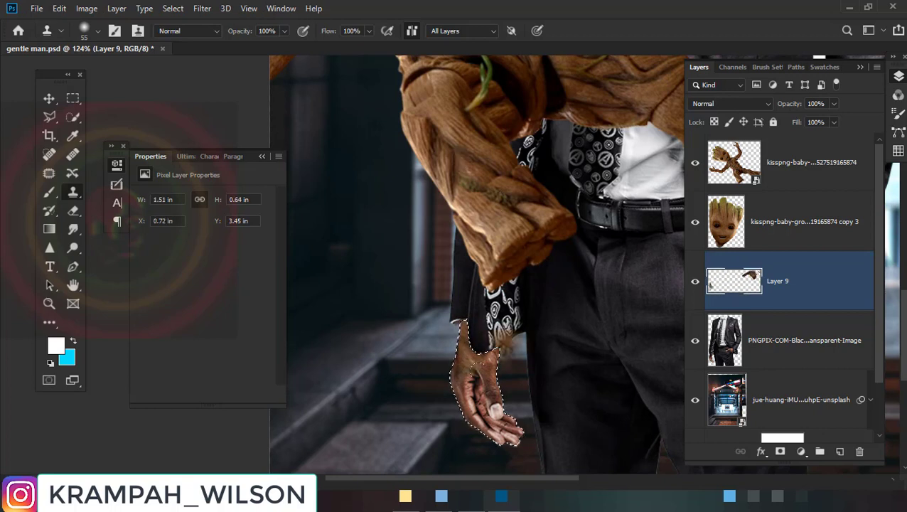
{"action": "mouse_move", "coordinate": [469, 370]}
{"action": "left_mouse_down"}
{"action": "mouse_move", "coordinate": [487, 426]}
{"action": "mouse_move", "coordinate": [480, 380]}
{"action": "left_mouse_up"}
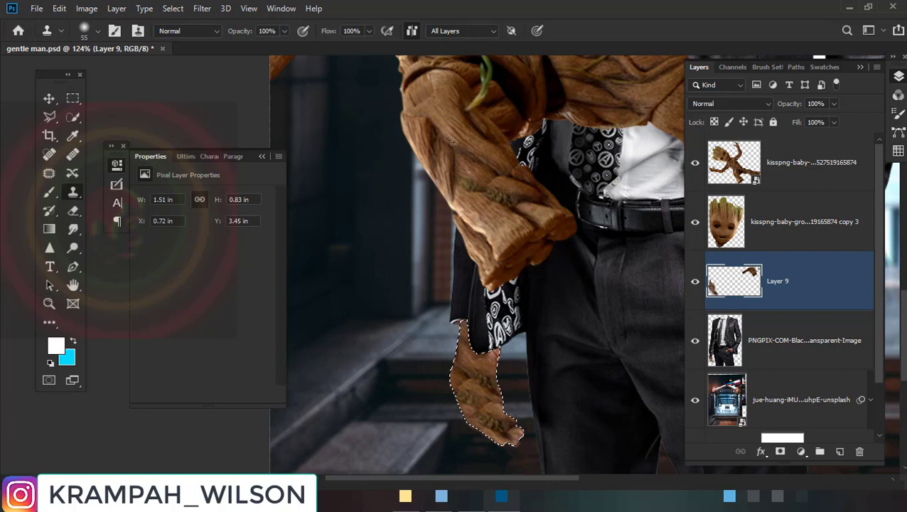
{"action": "mouse_move", "coordinate": [498, 384]}
{"action": "left_mouse_down"}
{"action": "mouse_move", "coordinate": [466, 370]}
{"action": "mouse_move", "coordinate": [473, 387]}
{"action": "left_mouse_up"}
{"action": "mouse_move", "coordinate": [508, 435]}
{"action": "left_mouse_down"}
{"action": "mouse_move", "coordinate": [484, 419]}
{"action": "mouse_move", "coordinate": [498, 420]}
{"action": "left_mouse_up"}
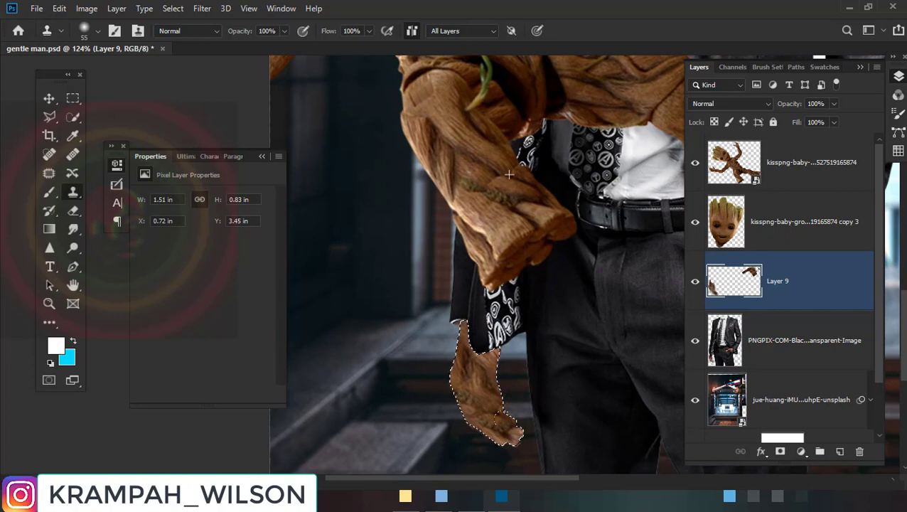
{"action": "scroll", "coordinate": [589, 348], "scroll_direction": "down", "scroll_amount": 2}
{"action": "scroll", "coordinate": [589, 348], "scroll_direction": "down", "scroll_amount": 3}
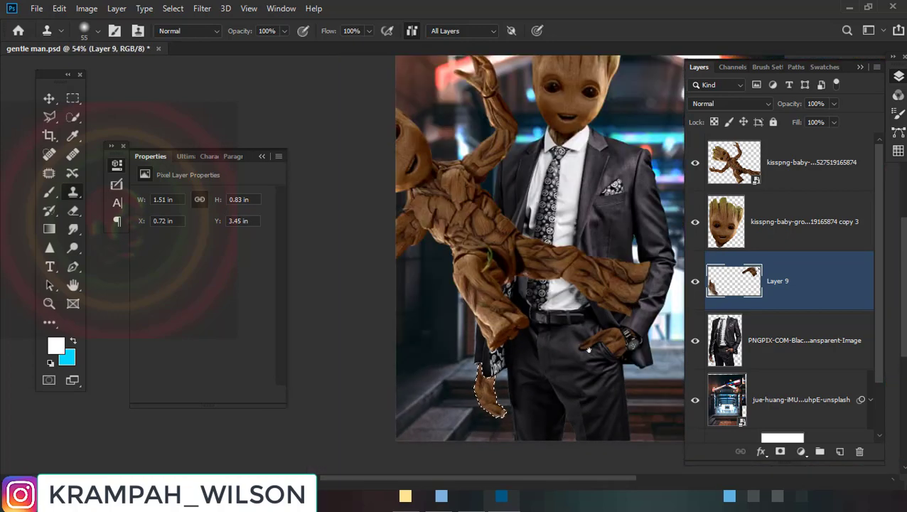
{"action": "left_click_drag", "start_coordinate": [588, 348], "coordinate": [543, 384]}
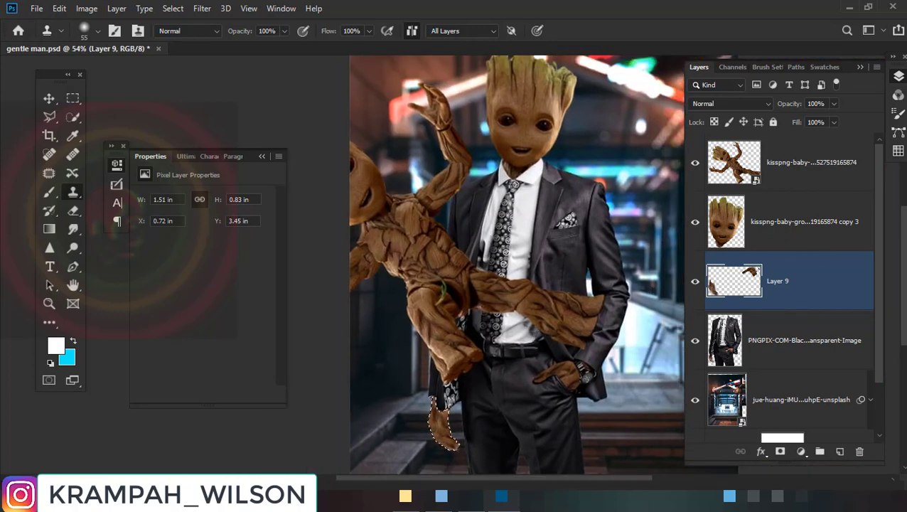
Convert Layer 9 to a smart object and hide the dancing Groot layer
{"action": "right_click", "coordinate": [810, 295]}
{"action": "left_click", "coordinate": [810, 295]}
{"action": "right_click", "coordinate": [810, 295]}
{"action": "left_click", "coordinate": [686, 132]}
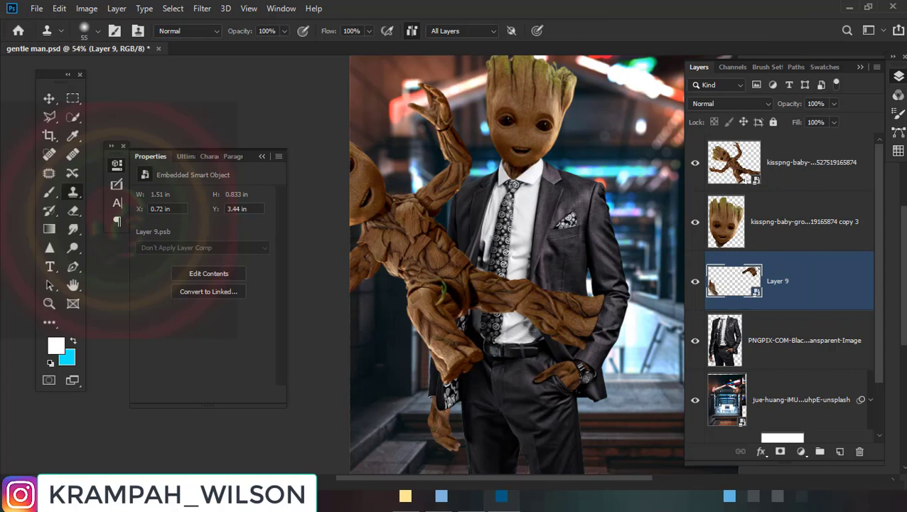
{"action": "left_click", "coordinate": [696, 163]}
Convert the Groot head copy 3 layer and Layer 9 into one smart object named 'k'
{"action": "left_click", "coordinate": [800, 229], "text": "shift"}
{"action": "right_click", "coordinate": [799, 229]}
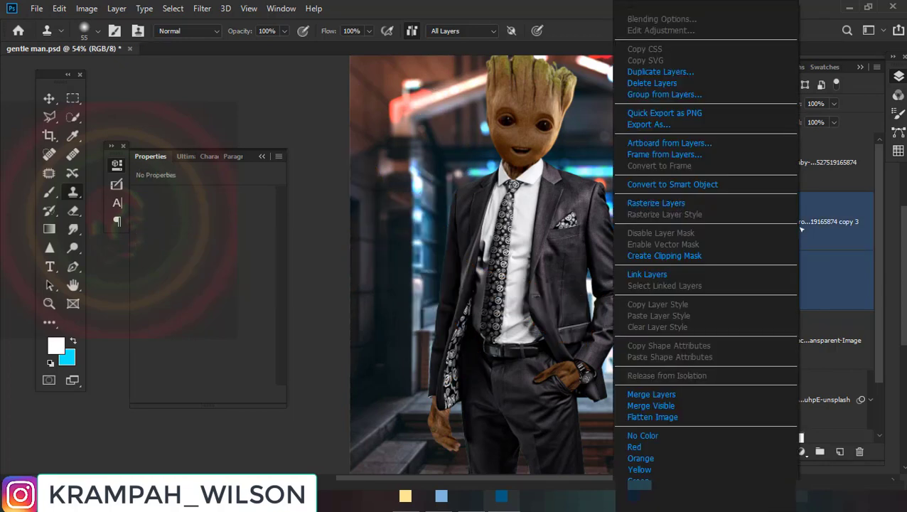
{"action": "left_click", "coordinate": [668, 185]}
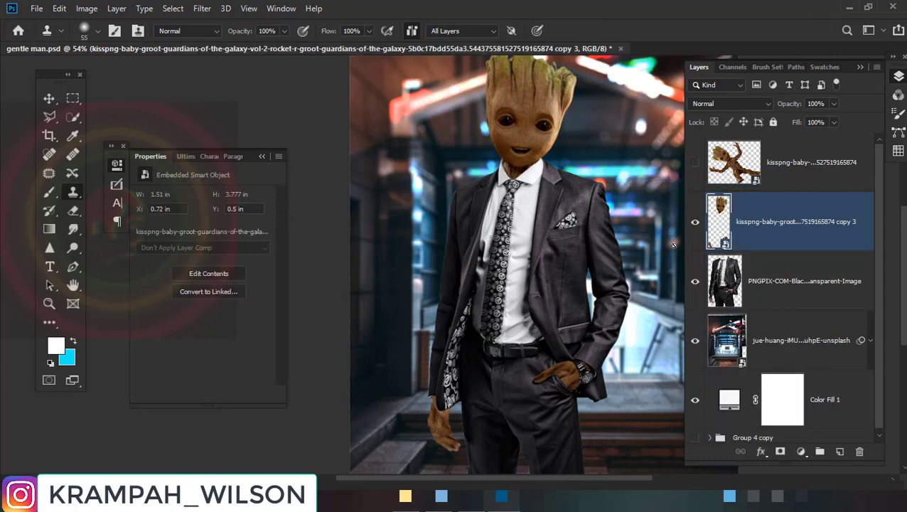
{"action": "scroll", "coordinate": [663, 288], "scroll_direction": "down", "scroll_amount": 2}
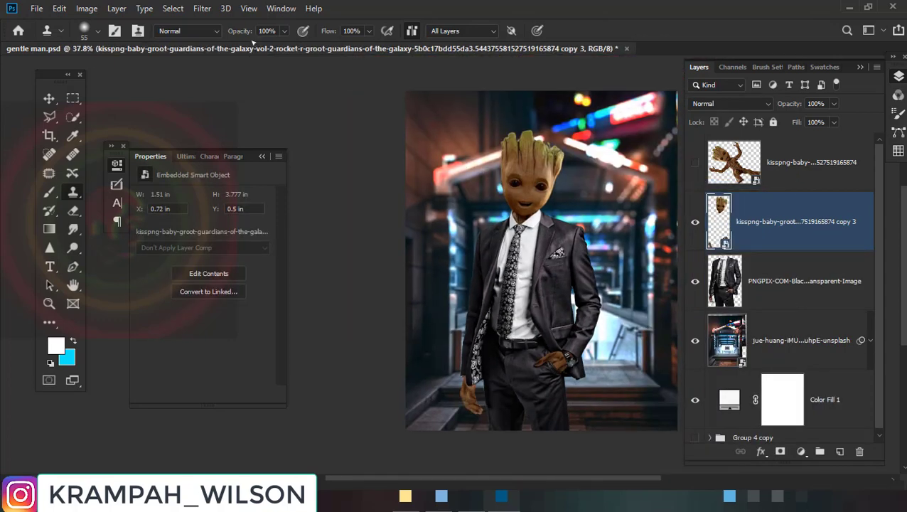
{"action": "double_click", "coordinate": [750, 222]}
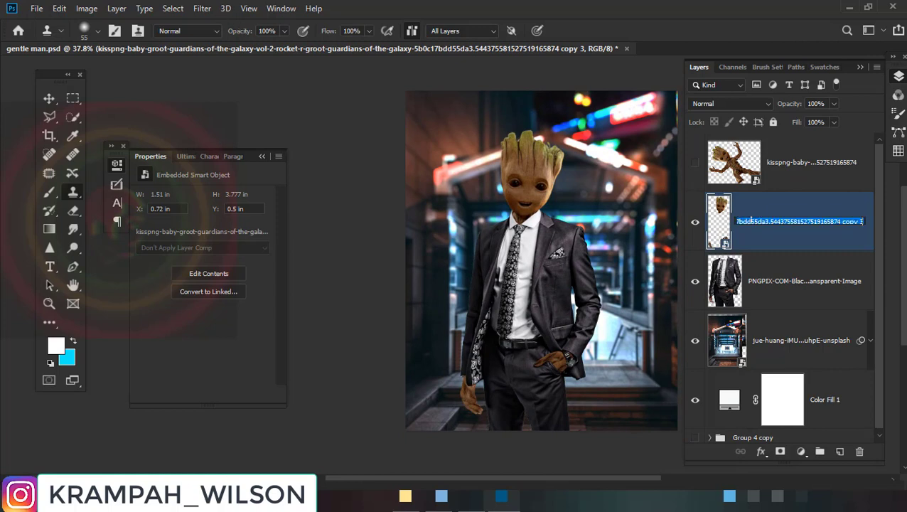
{"action": "left_click", "coordinate": [781, 241]}
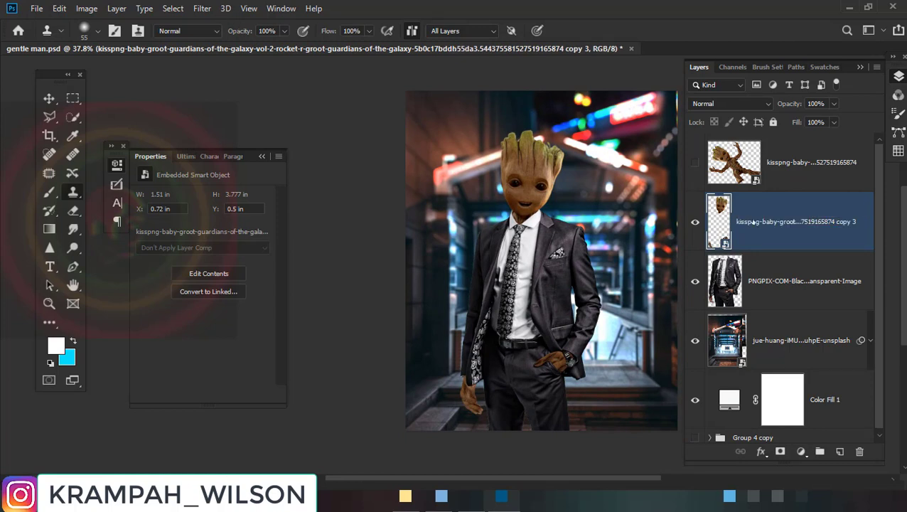
{"action": "double_click", "coordinate": [752, 221]}
{"action": "type", "text": "k"}
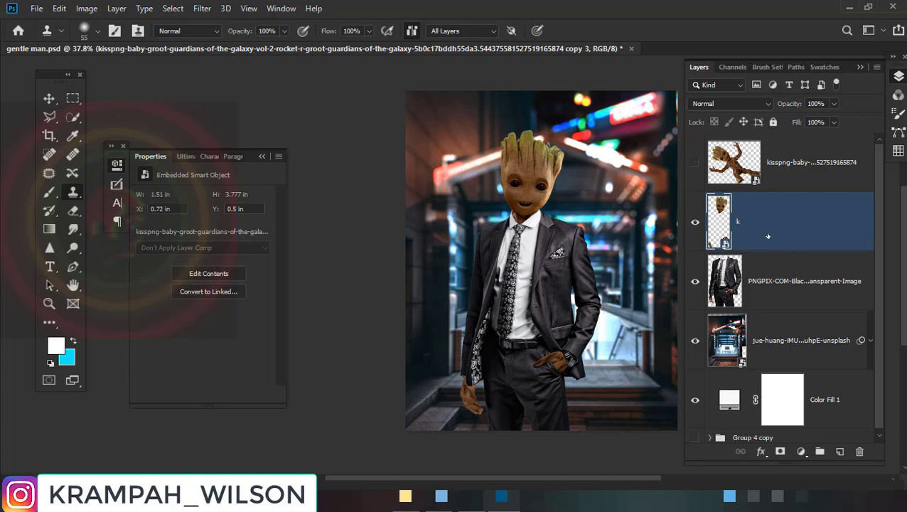
{"action": "key", "text": "Return"}
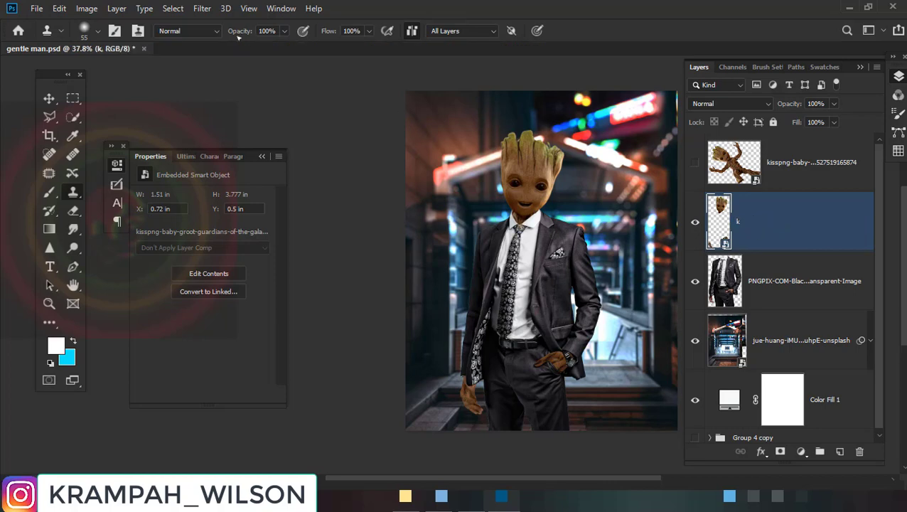
Apply Topaz Adjust 5's alben preset to layer k
{"action": "left_click", "coordinate": [203, 8]}
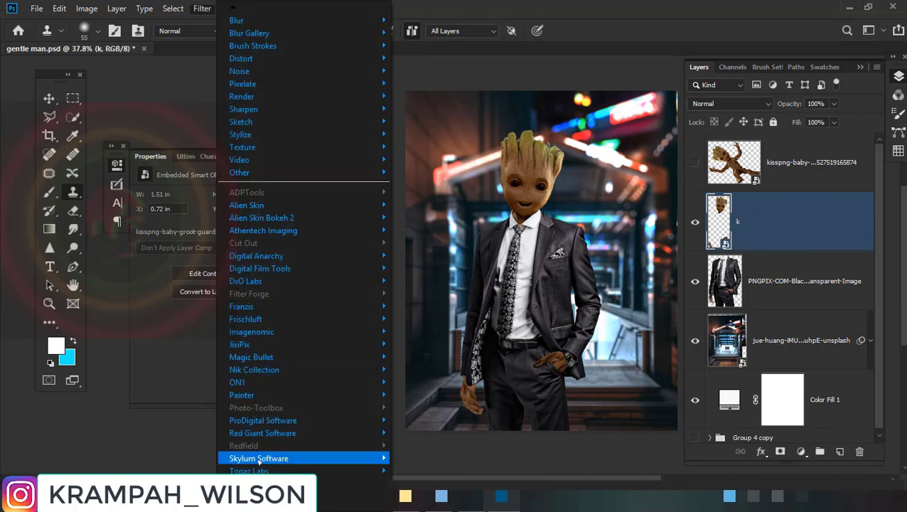
{"action": "mouse_move", "coordinate": [302, 471]}
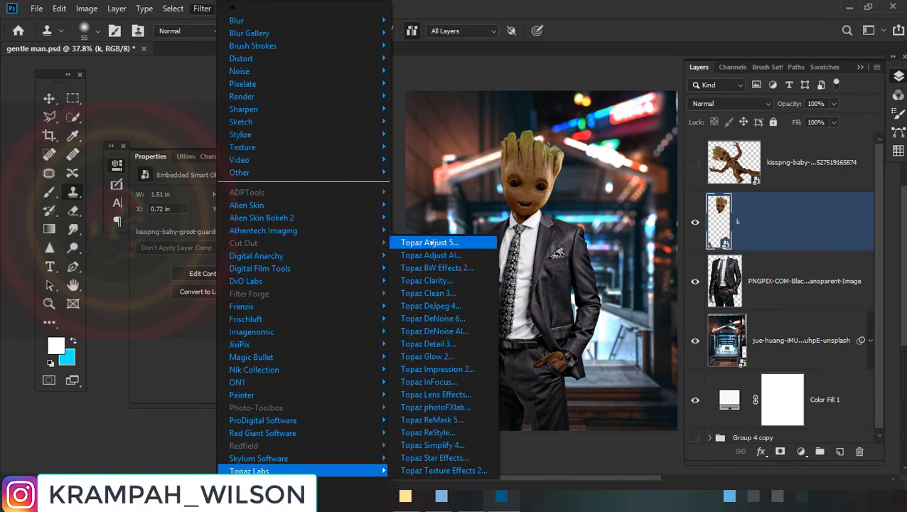
{"action": "left_click", "coordinate": [429, 242]}
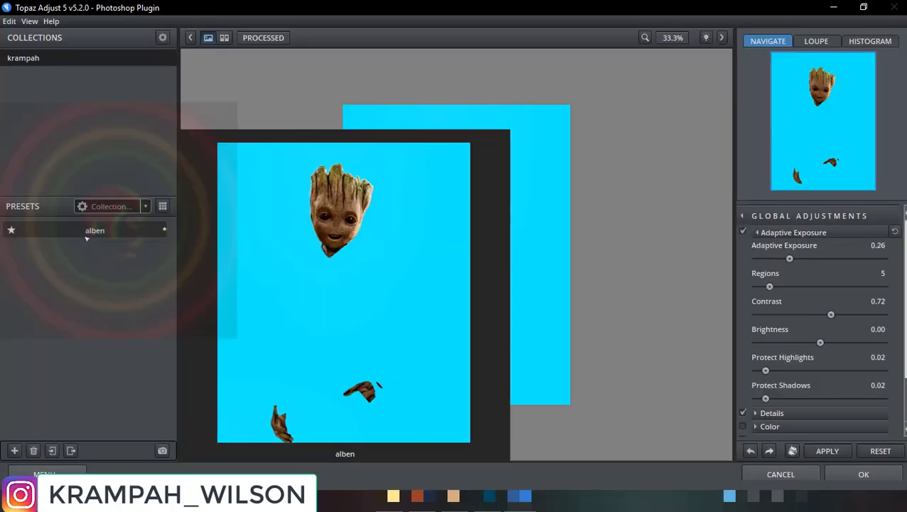
{"action": "left_click", "coordinate": [84, 235]}
{"action": "left_click", "coordinate": [849, 476]}
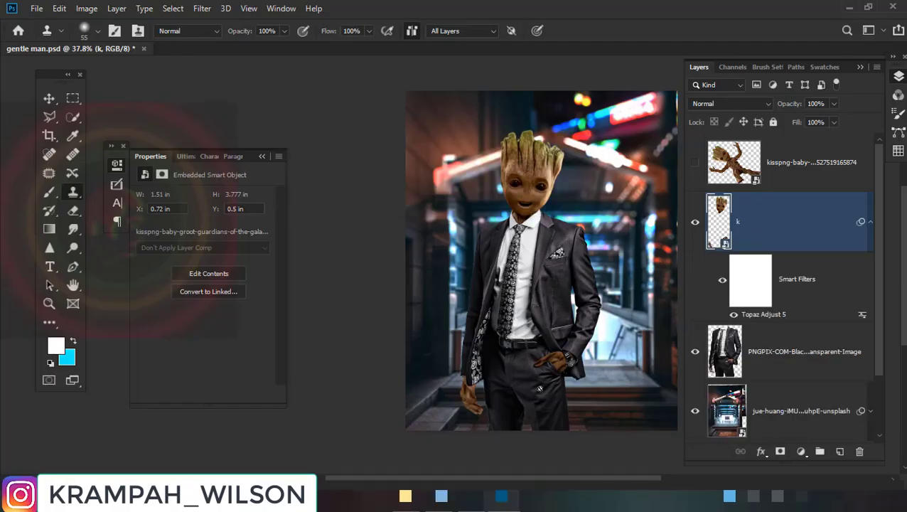
{"action": "scroll", "coordinate": [498, 299], "scroll_direction": "up", "scroll_amount": 3}
{"action": "scroll", "coordinate": [509, 270], "scroll_direction": "down", "scroll_amount": 1}
Compare layer k on and off, collapse its smart filters, and delete the leftover Groot layer
{"action": "scroll", "coordinate": [509, 270], "scroll_direction": "up", "scroll_amount": 2}
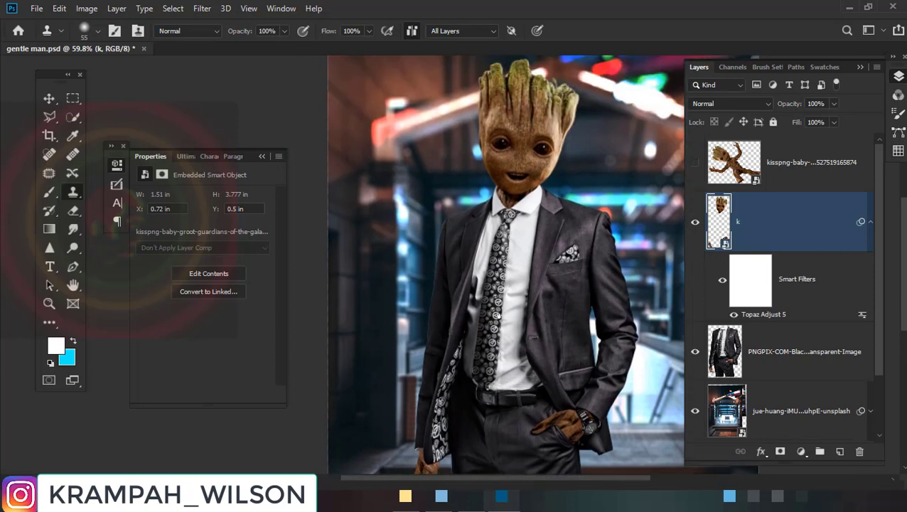
{"action": "scroll", "coordinate": [509, 270], "scroll_direction": "up", "scroll_amount": 2}
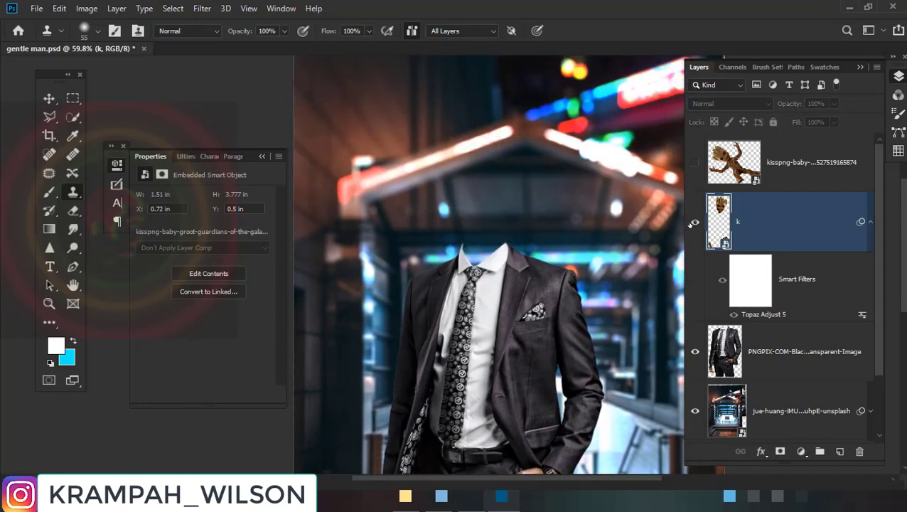
{"action": "left_click", "coordinate": [696, 222]}
{"action": "scroll", "coordinate": [569, 227], "scroll_direction": "down", "scroll_amount": 2}
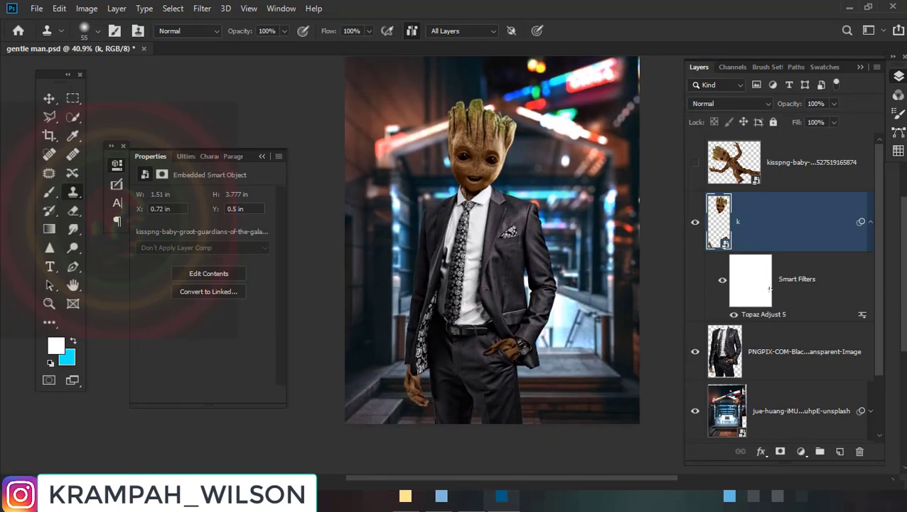
{"action": "left_click", "coordinate": [869, 229]}
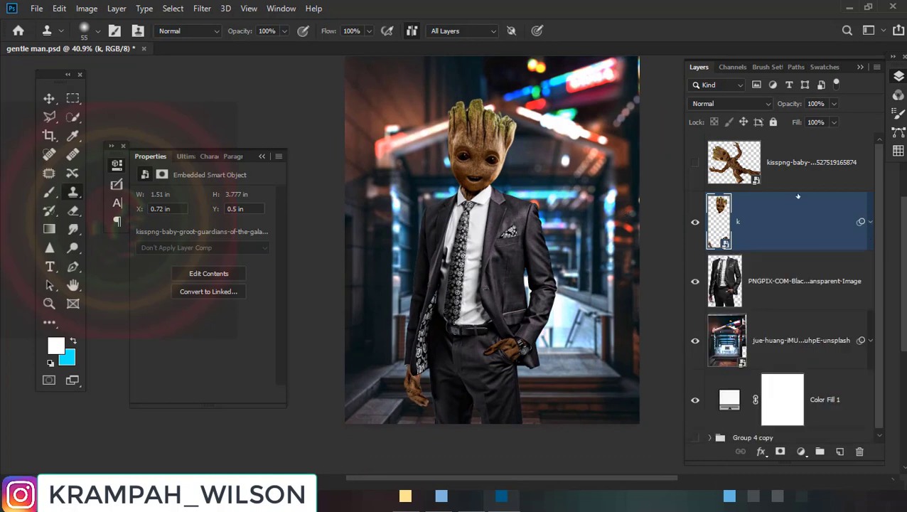
{"action": "left_click", "coordinate": [810, 162]}
{"action": "left_click", "coordinate": [859, 452]}
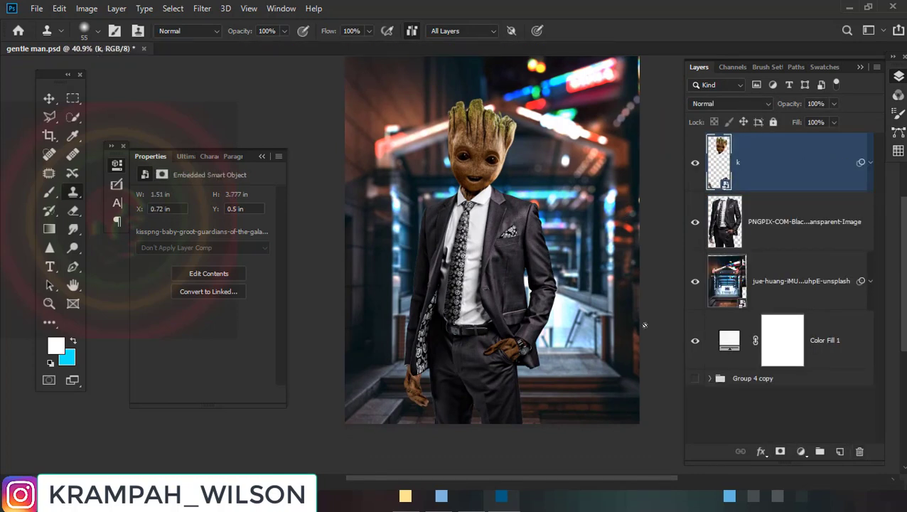
Pan the composite and select the PNGPIX suit layer, then the jue-huang background layer
{"action": "scroll", "coordinate": [519, 288], "scroll_direction": "up", "scroll_amount": 1}
{"action": "scroll", "coordinate": [500, 261], "scroll_direction": "down", "scroll_amount": 1}
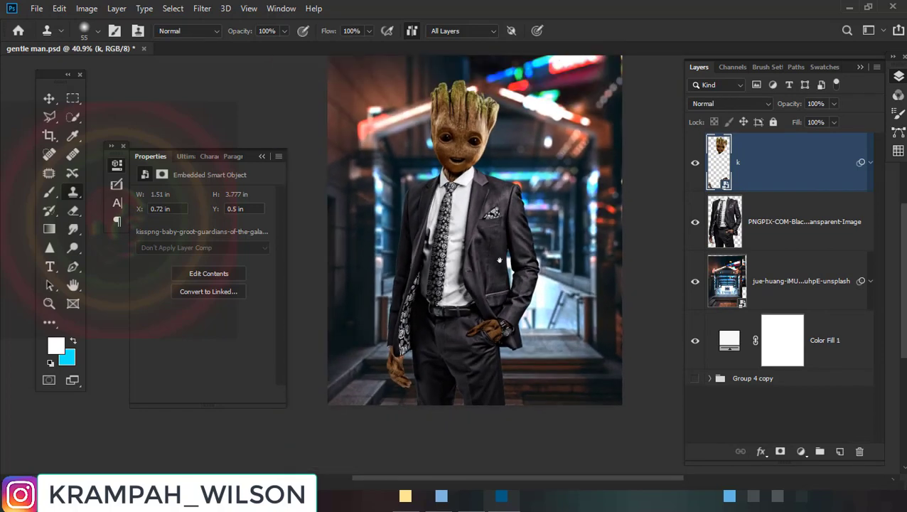
{"action": "left_click_drag", "start_coordinate": [500, 261], "coordinate": [522, 297]}
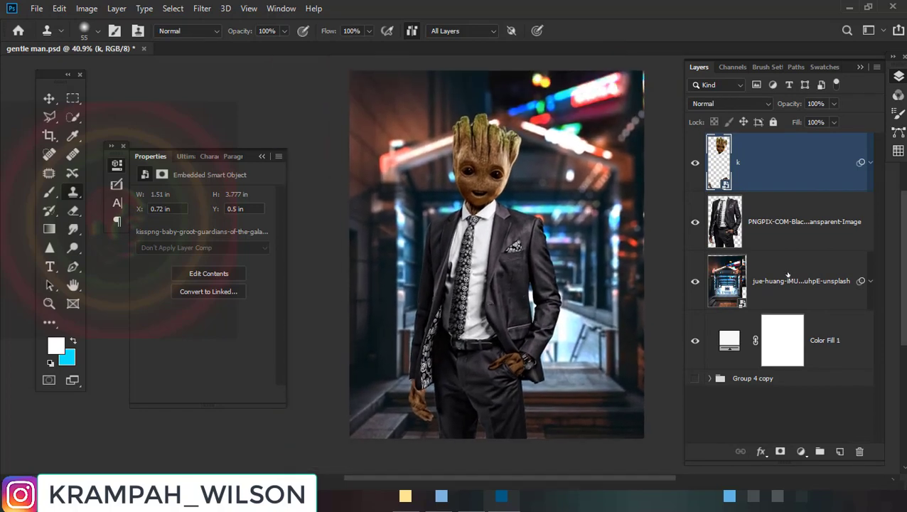
{"action": "left_click", "coordinate": [768, 231]}
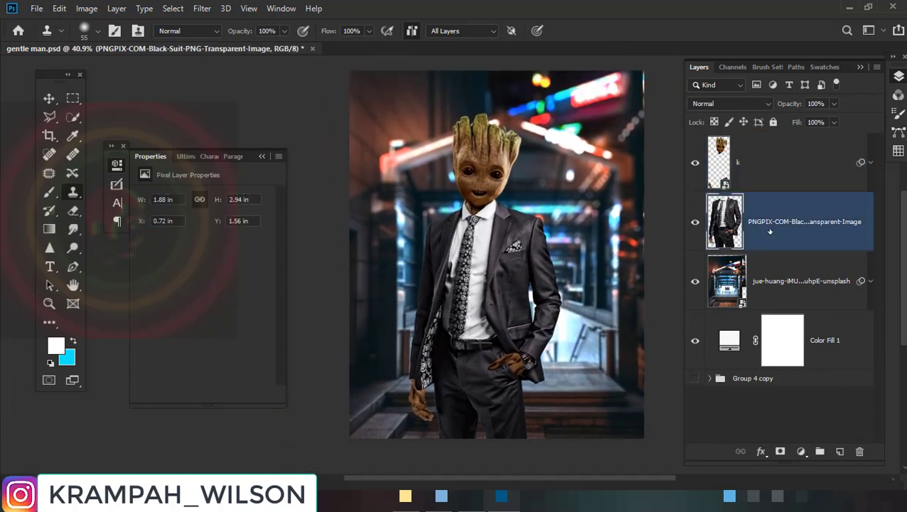
{"action": "left_click", "coordinate": [788, 293]}
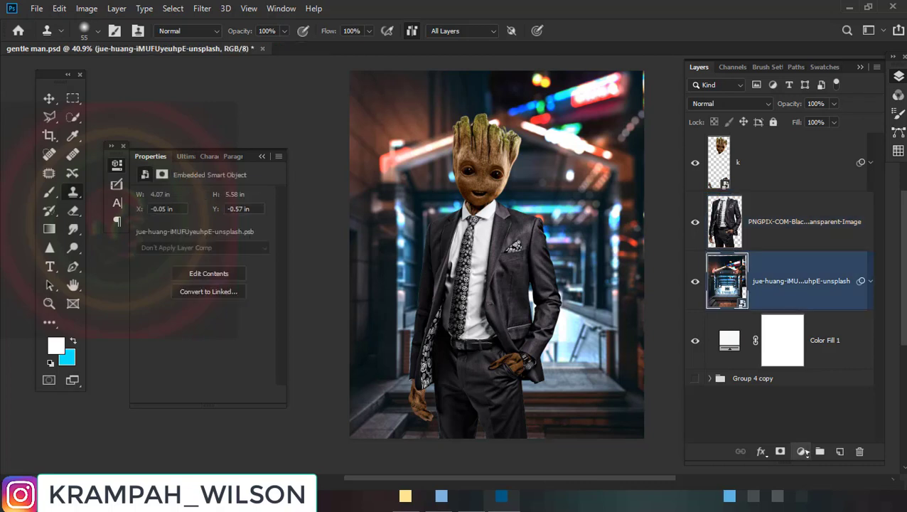
Add a Levels adjustment to the city background with midtones at 0.60
{"action": "left_click", "coordinate": [801, 451]}
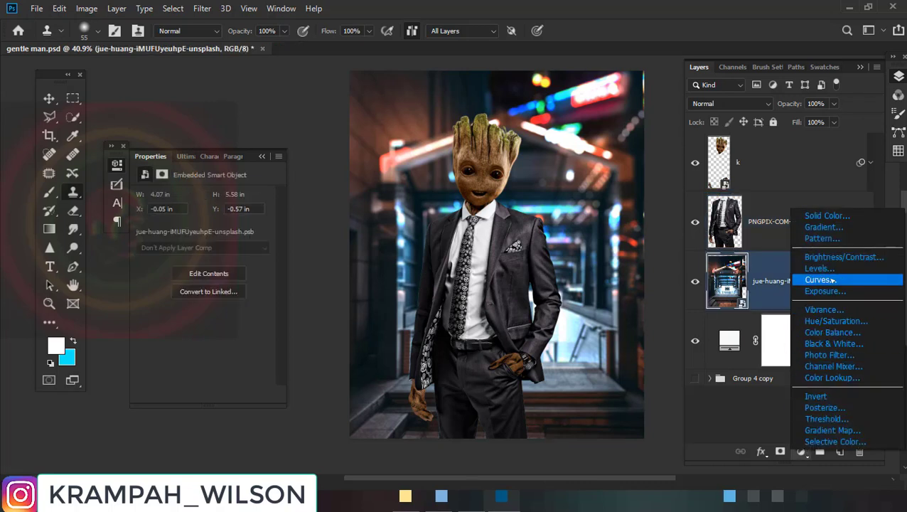
{"action": "key", "text": "Escape"}
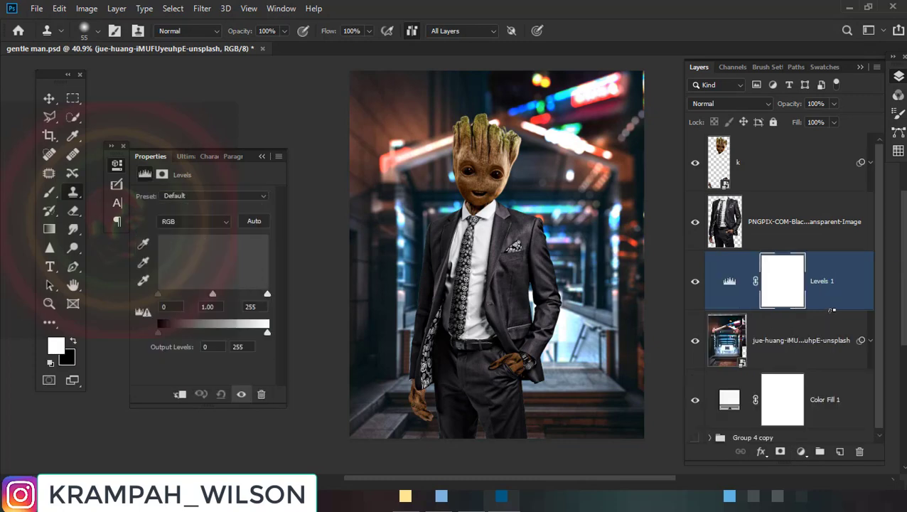
{"action": "left_click", "coordinate": [828, 309], "text": "alt"}
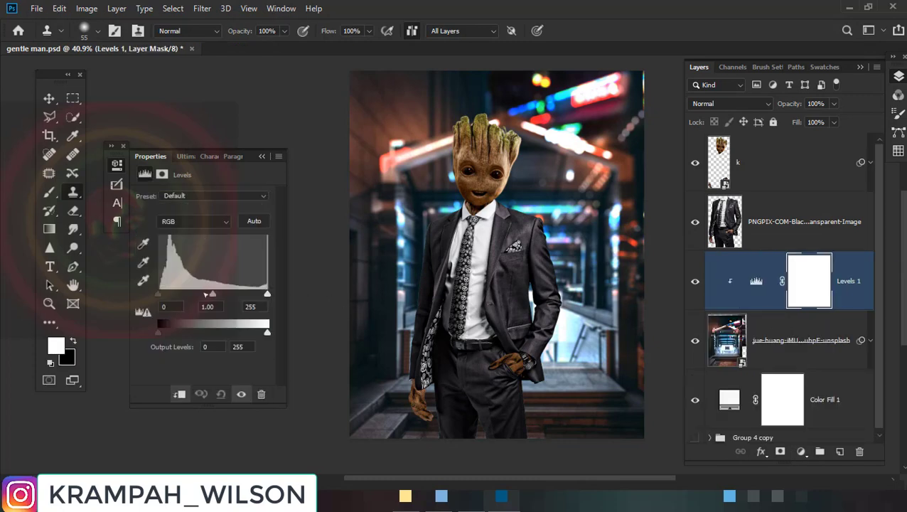
{"action": "left_click_drag", "start_coordinate": [211, 294], "coordinate": [230, 294]}
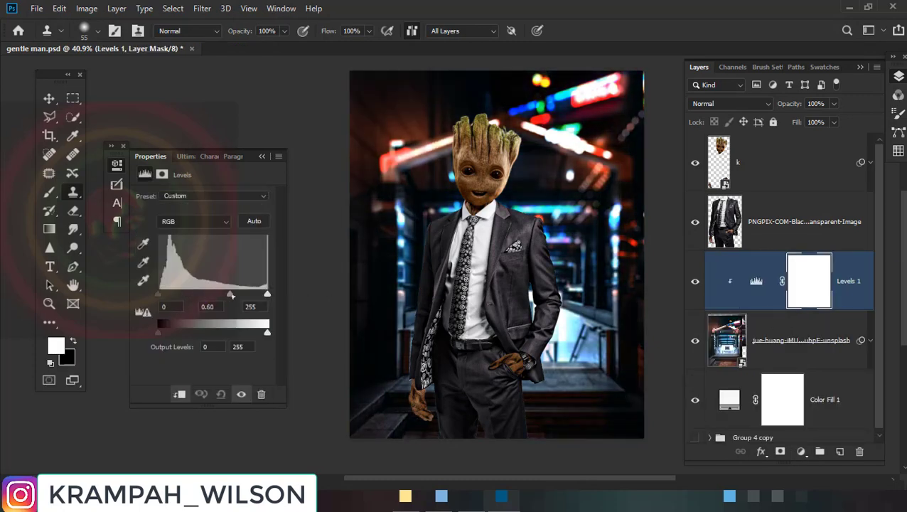
Draw a black-to-white radial gradient on the Levels mask to keep the centre bright
{"action": "left_click", "coordinate": [49, 229]}
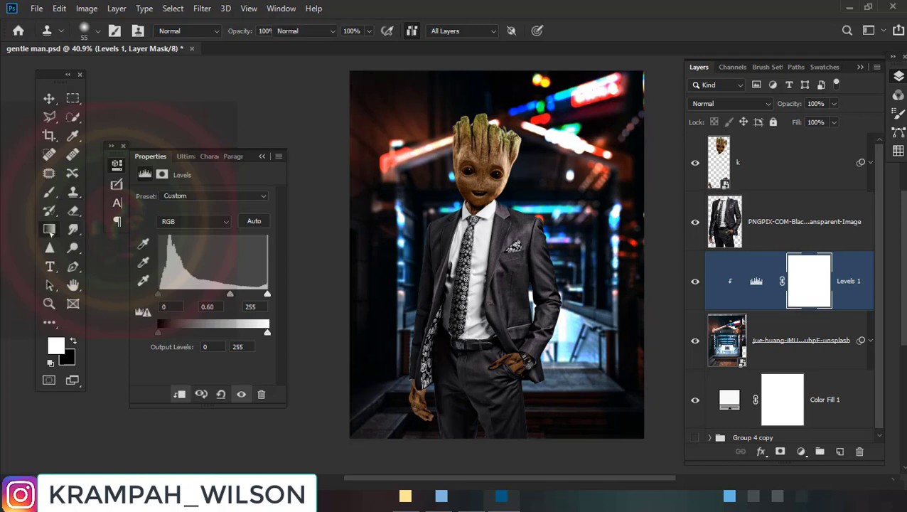
{"action": "left_click", "coordinate": [171, 31]}
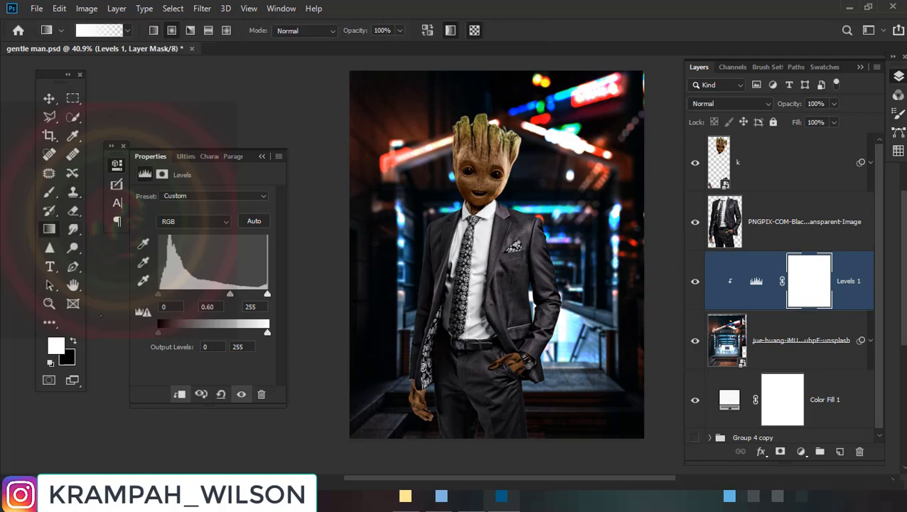
{"action": "left_click", "coordinate": [74, 342]}
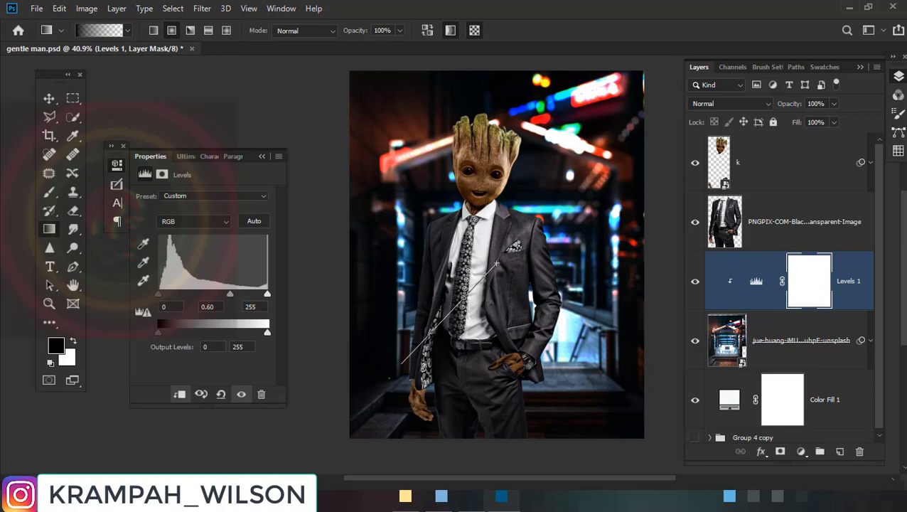
{"action": "left_click_drag", "start_coordinate": [491, 273], "coordinate": [398, 370]}
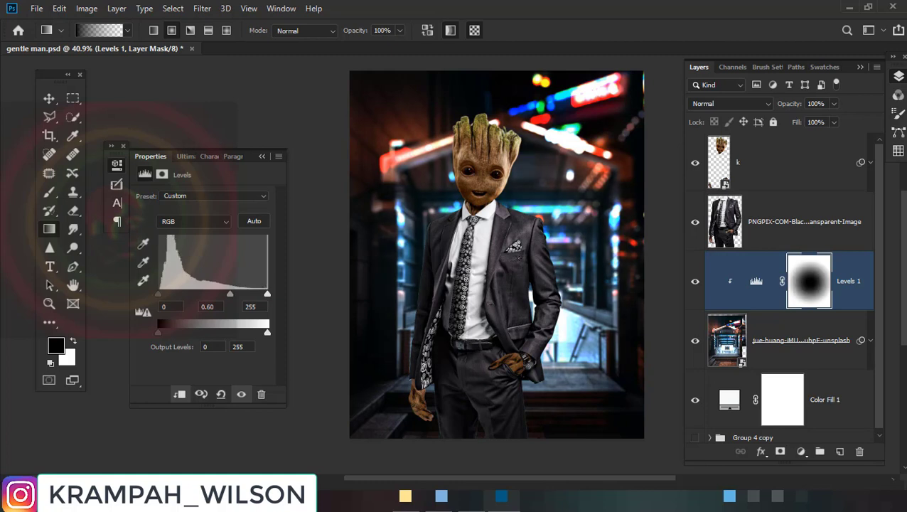
{"action": "left_click_drag", "start_coordinate": [513, 261], "coordinate": [374, 402]}
{"action": "mouse_move", "coordinate": [423, 347]}
{"action": "left_mouse_down"}
{"action": "mouse_move", "coordinate": [521, 258]}
{"action": "mouse_move", "coordinate": [381, 430]}
{"action": "left_mouse_up"}
{"action": "left_click_drag", "start_coordinate": [508, 266], "coordinate": [438, 350]}
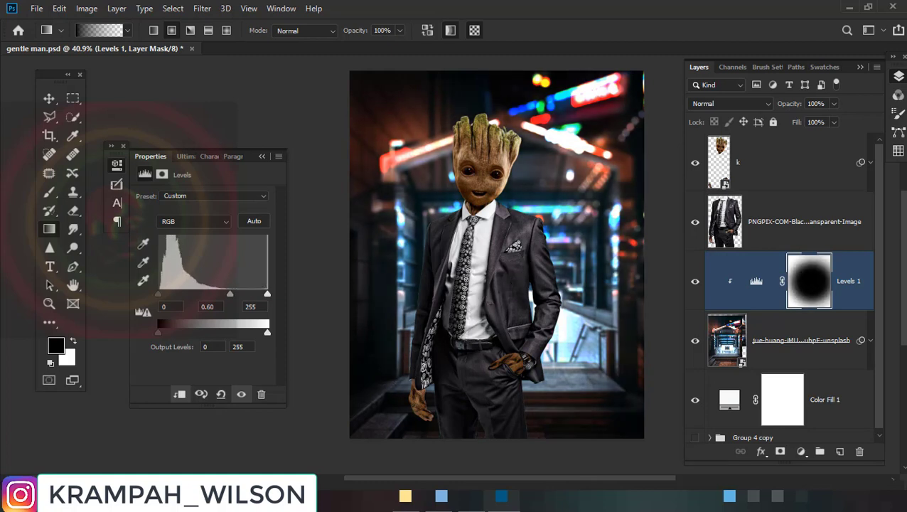
{"action": "left_click_drag", "start_coordinate": [518, 266], "coordinate": [391, 398]}
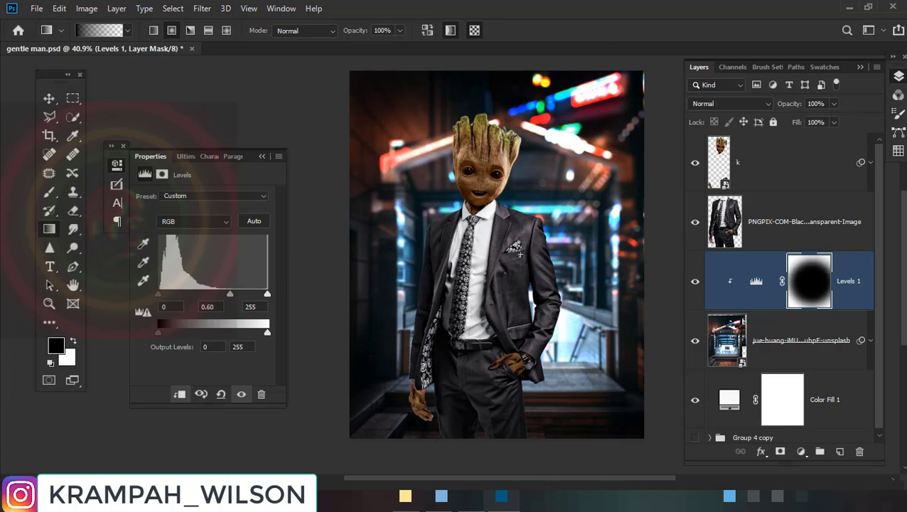
{"action": "left_click_drag", "start_coordinate": [520, 254], "coordinate": [419, 355]}
Merge the PNGPIX suit and k layers into a smart object, then rasterize it
{"action": "left_click", "coordinate": [782, 235]}
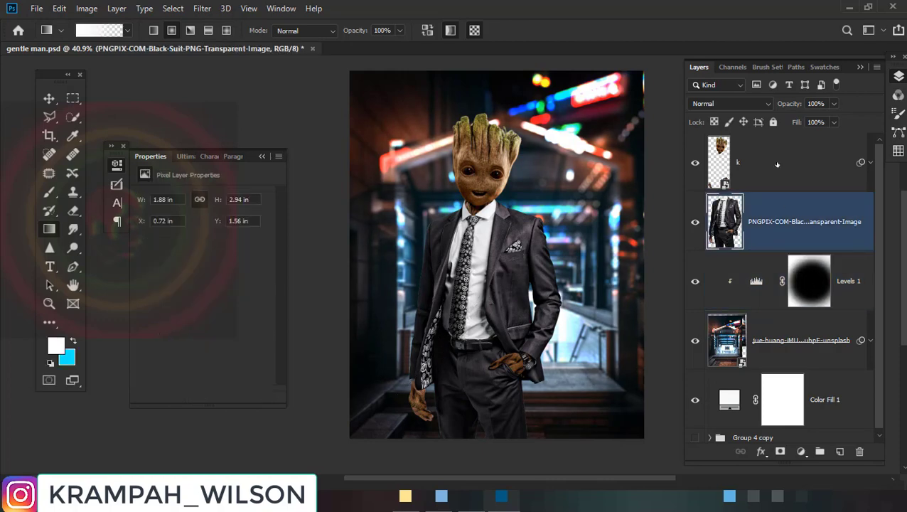
{"action": "left_click", "coordinate": [776, 162], "text": "shift"}
{"action": "right_click", "coordinate": [785, 160]}
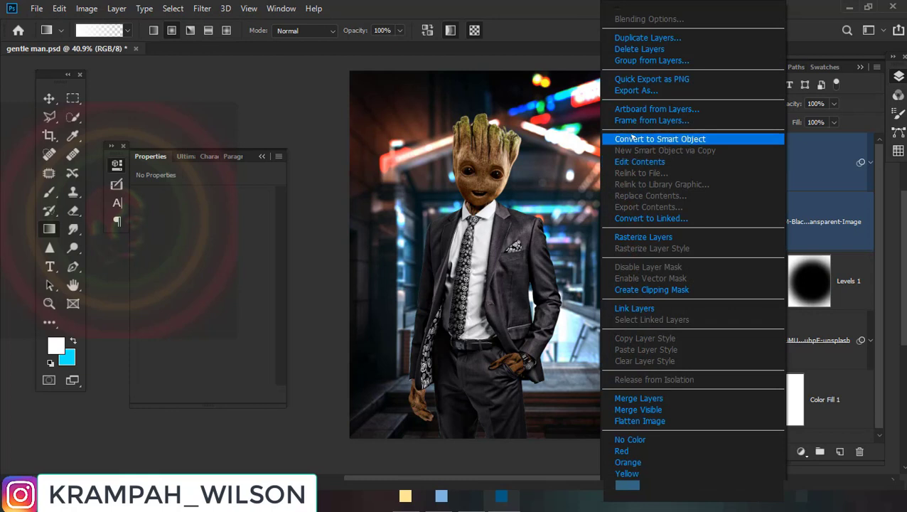
{"action": "left_click", "coordinate": [631, 138]}
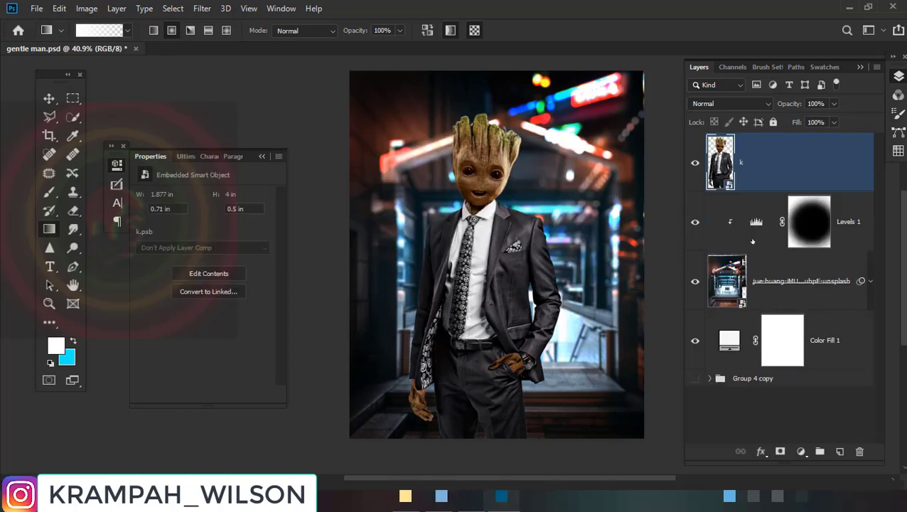
{"action": "right_click", "coordinate": [751, 219]}
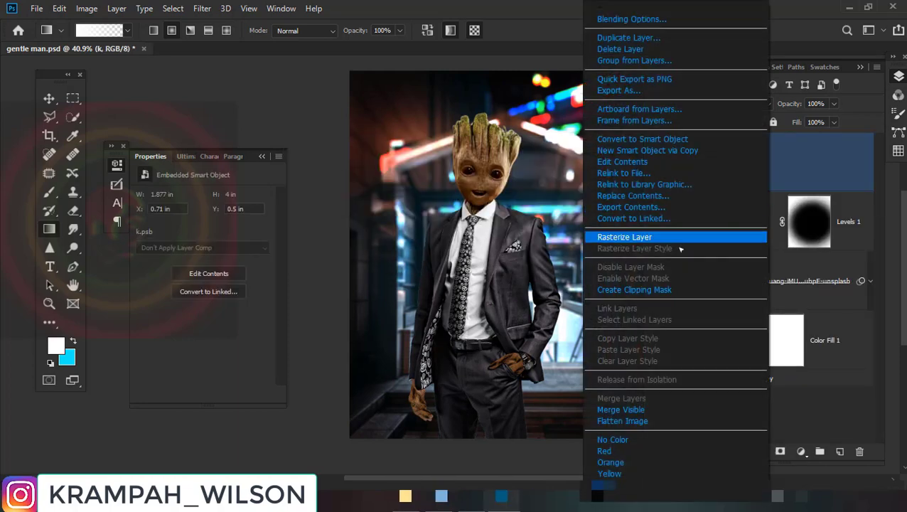
{"action": "left_click", "coordinate": [618, 238]}
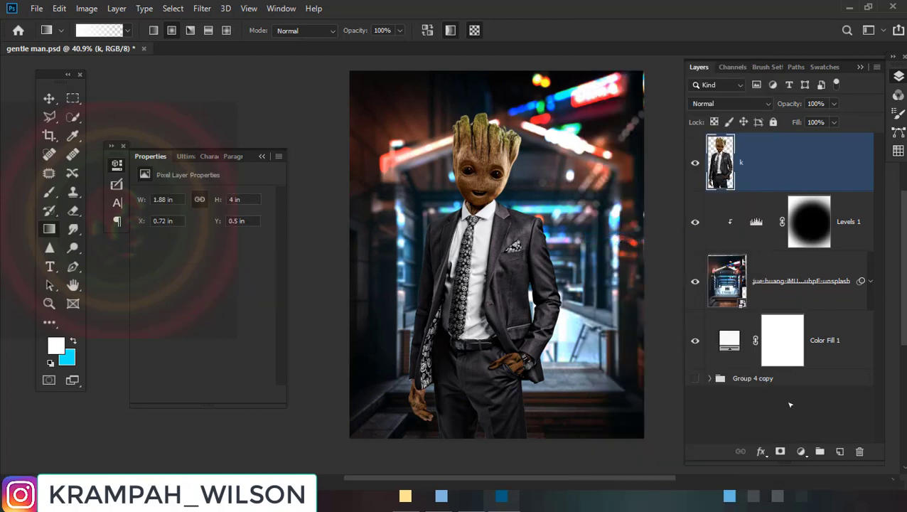
{"action": "left_click", "coordinate": [800, 451]}
Add Curves 3 clipped to layer k, lowering the highlights output to 132
{"action": "left_click", "coordinate": [817, 270]}
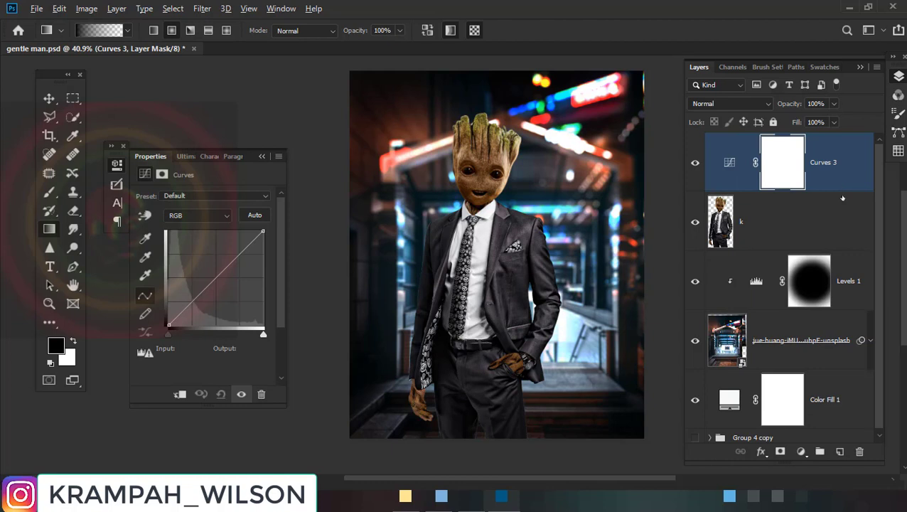
{"action": "left_click", "coordinate": [842, 198]}
{"action": "left_click", "coordinate": [841, 186]}
{"action": "left_click", "coordinate": [830, 190], "text": "alt"}
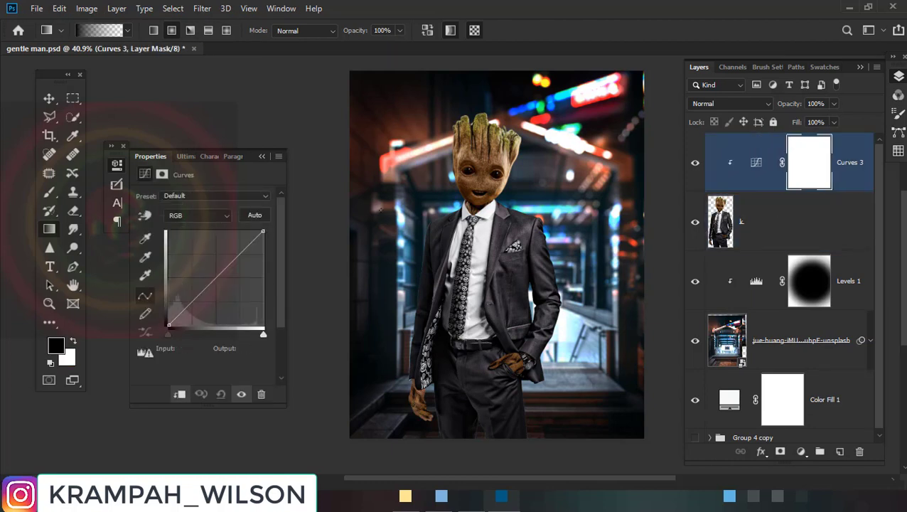
{"action": "scroll", "coordinate": [464, 215], "scroll_direction": "up", "scroll_amount": 2}
{"action": "scroll", "coordinate": [464, 214], "scroll_direction": "down", "scroll_amount": 1}
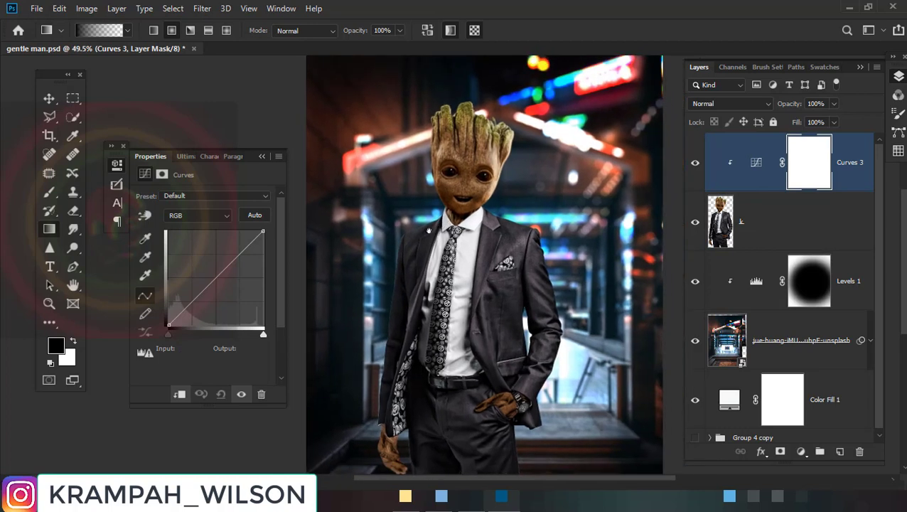
{"action": "mouse_move", "coordinate": [262, 233]}
{"action": "left_mouse_down"}
{"action": "mouse_move", "coordinate": [278, 305]}
{"action": "mouse_move", "coordinate": [283, 278]}
{"action": "left_mouse_up"}
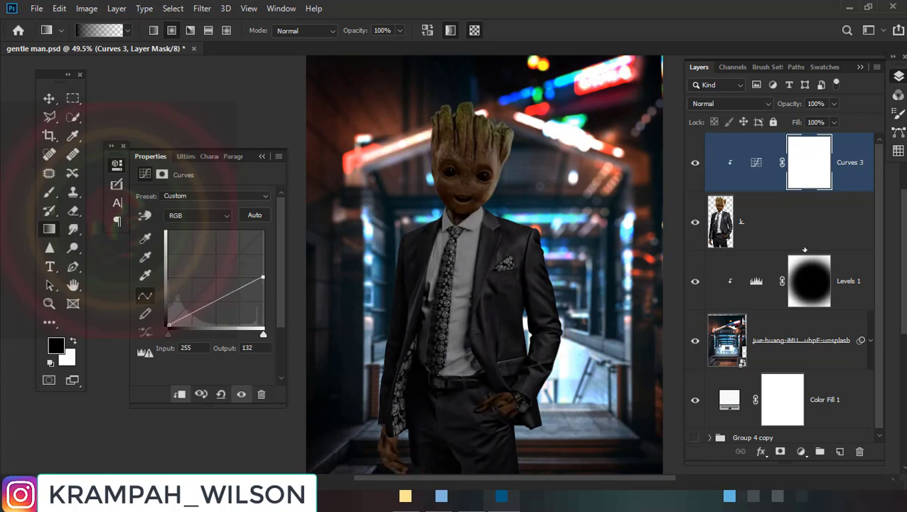
Set up a soft round 81 px brush at lowered opacity
{"action": "key", "text": "b"}
{"action": "right_click", "coordinate": [572, 199]}
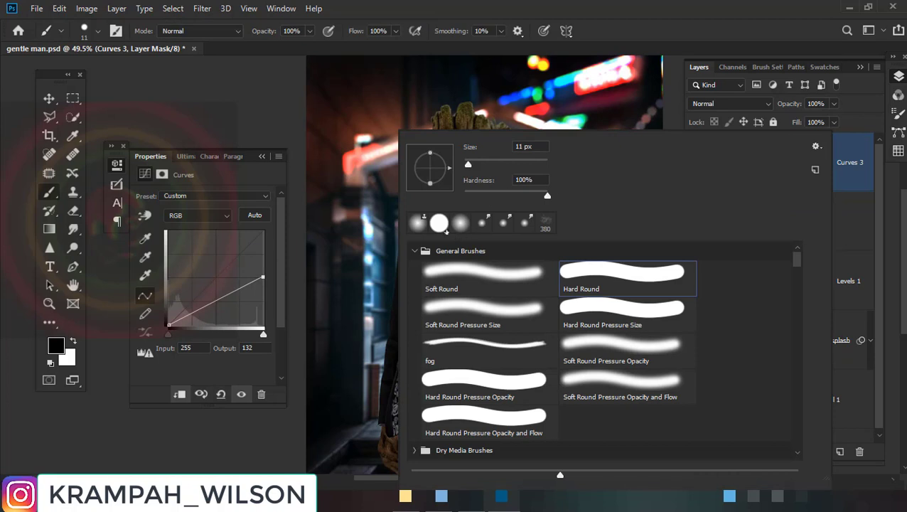
{"action": "left_click", "coordinate": [464, 224]}
{"action": "double_click", "coordinate": [524, 145]}
{"action": "type", "text": "81"}
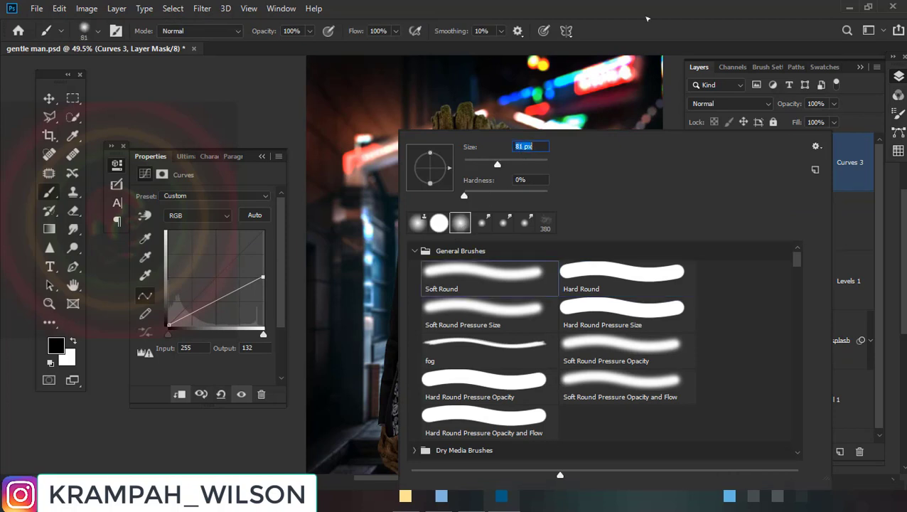
{"action": "key", "text": "Return"}
{"action": "key", "text": "5"}
{"action": "key", "text": "8"}
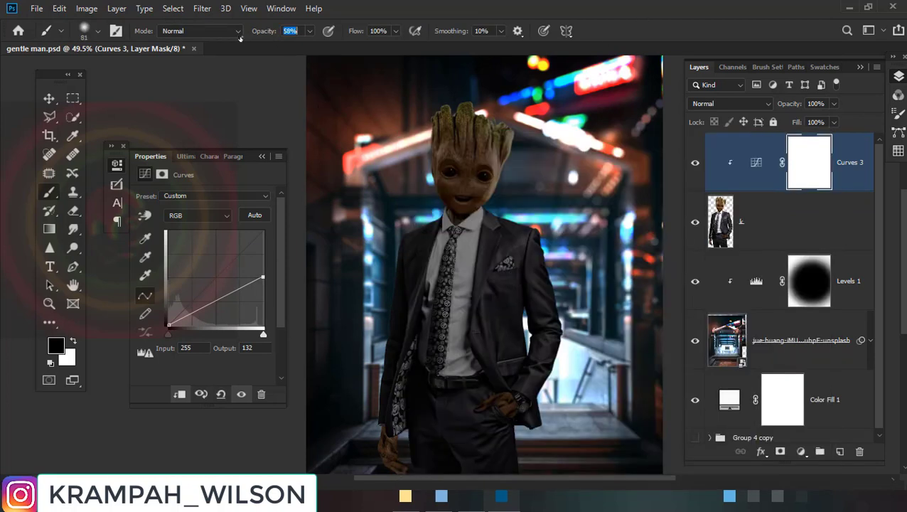
{"action": "scroll", "coordinate": [492, 276], "scroll_direction": "up", "scroll_amount": 3}
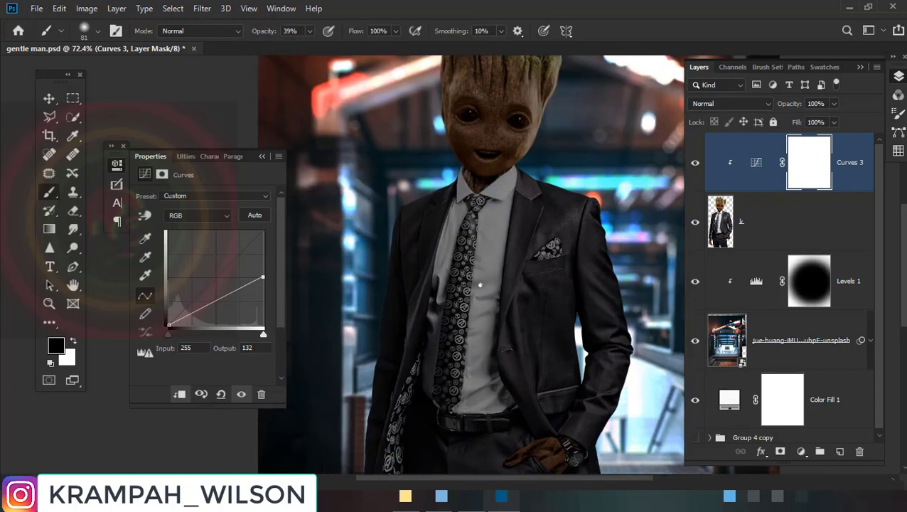
{"action": "scroll", "coordinate": [485, 207], "scroll_direction": "down", "scroll_amount": 2}
{"action": "scroll", "coordinate": [484, 207], "scroll_direction": "up", "scroll_amount": 3}
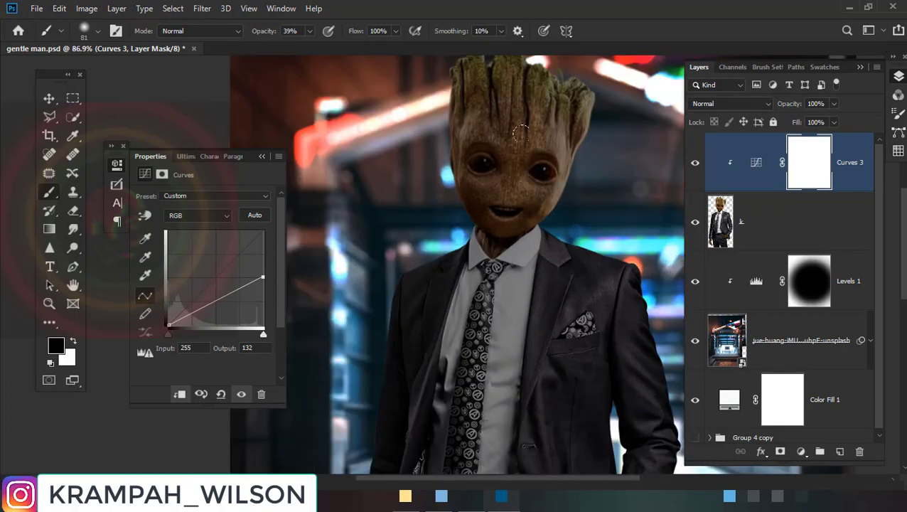
Mask the darkening off Groot's head and face on the Curves 3 mask
{"action": "left_click_drag", "start_coordinate": [496, 165], "coordinate": [533, 135]}
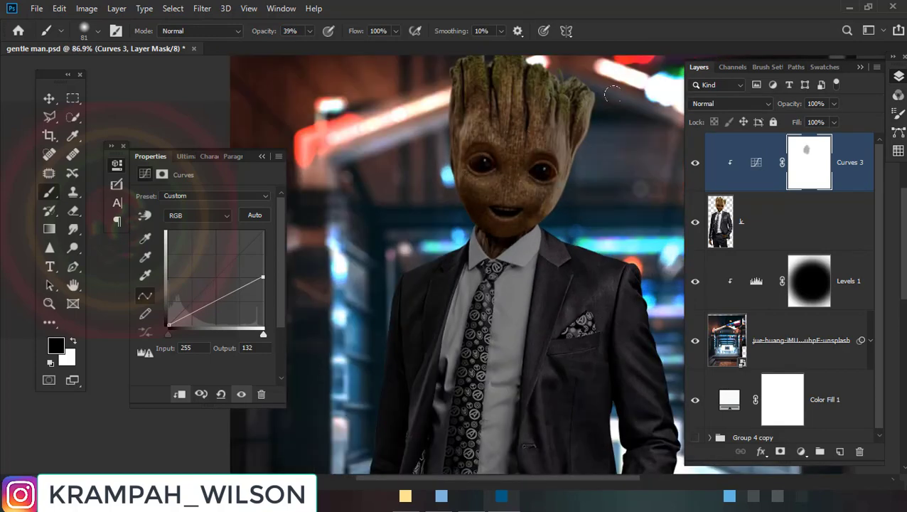
{"action": "left_click_drag", "start_coordinate": [562, 100], "coordinate": [576, 185]}
{"action": "left_click_drag", "start_coordinate": [554, 128], "coordinate": [554, 210]}
{"action": "left_click_drag", "start_coordinate": [462, 71], "coordinate": [455, 185]}
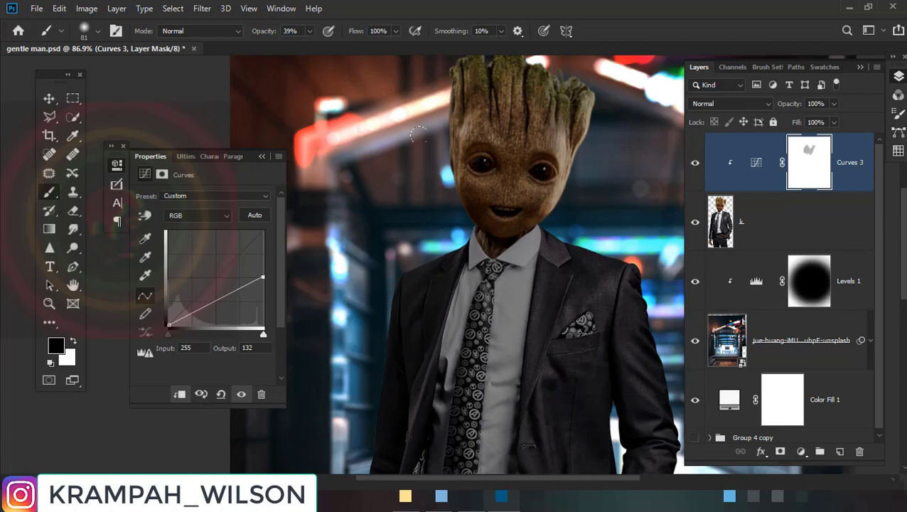
{"action": "left_click_drag", "start_coordinate": [458, 75], "coordinate": [405, 154]}
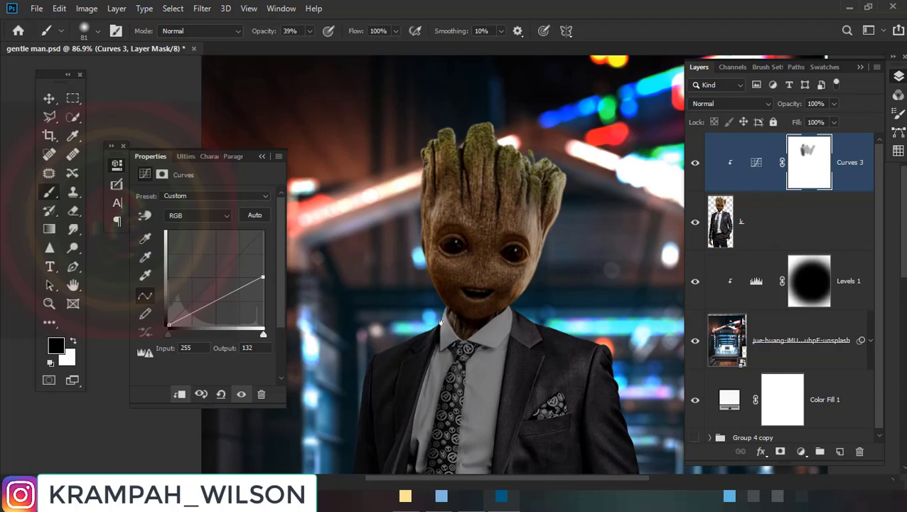
{"action": "left_click_drag", "start_coordinate": [426, 313], "coordinate": [487, 216]}
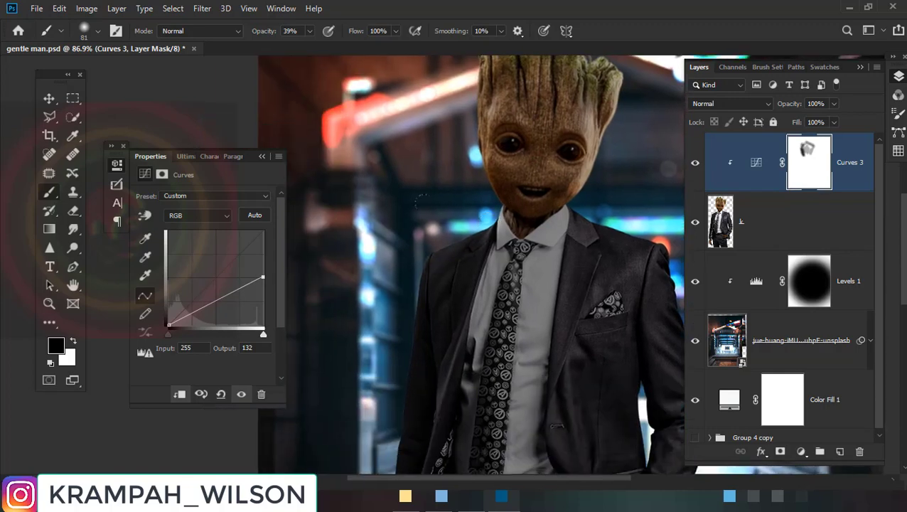
{"action": "left_click_drag", "start_coordinate": [398, 455], "coordinate": [422, 245]}
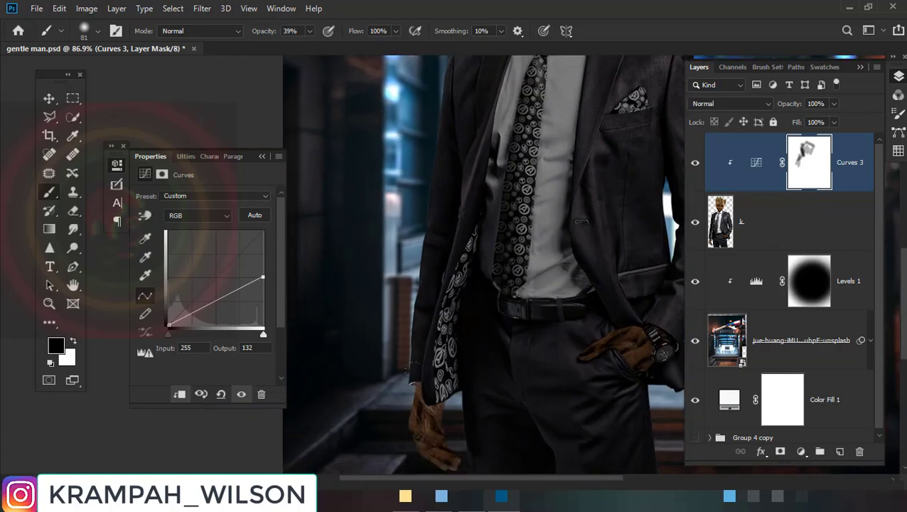
{"action": "left_click_drag", "start_coordinate": [409, 364], "coordinate": [285, 448]}
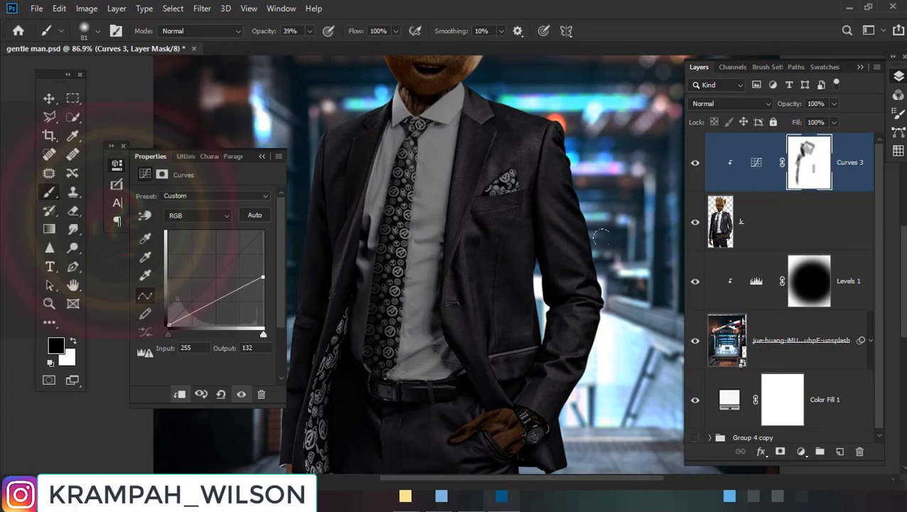
Lift the darkening off the jacket's right shoulder and turn Curves 3 back on
{"action": "left_click_drag", "start_coordinate": [539, 135], "coordinate": [569, 119]}
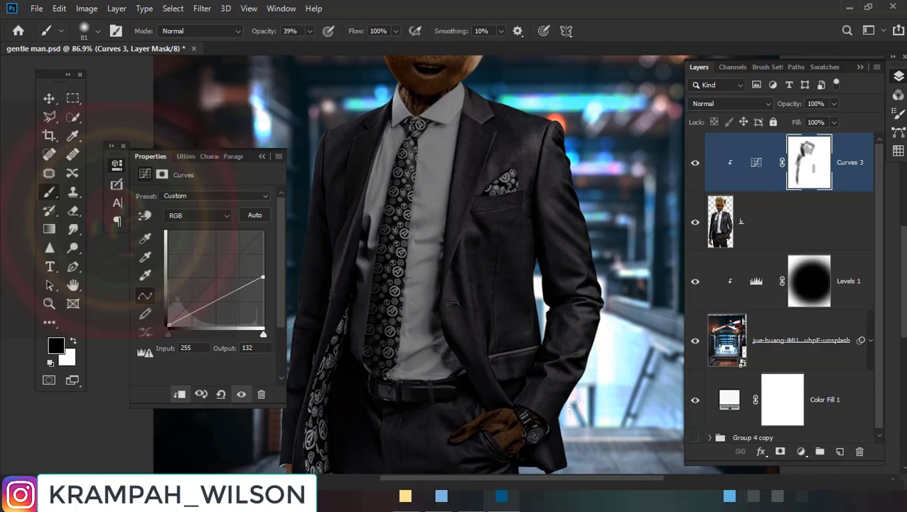
{"action": "scroll", "coordinate": [566, 447], "scroll_direction": "down", "scroll_amount": 3}
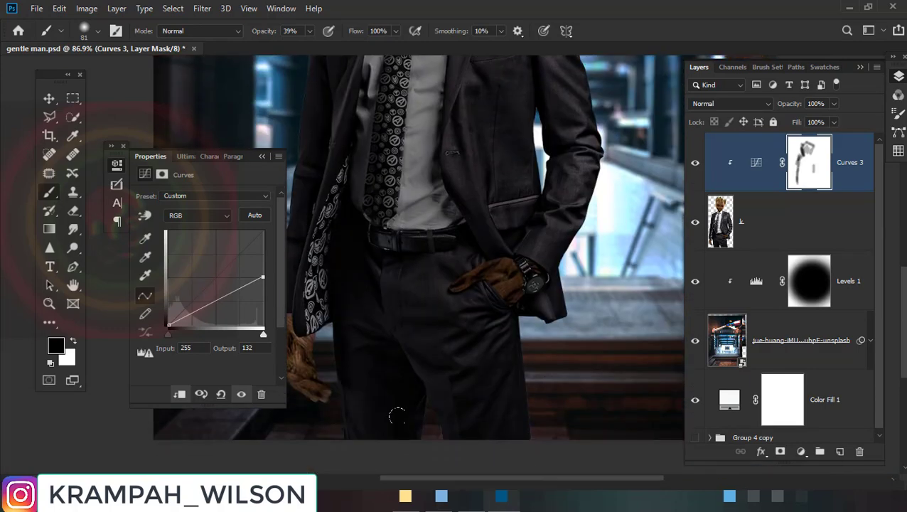
{"action": "scroll", "coordinate": [445, 274], "scroll_direction": "down", "scroll_amount": 1}
{"action": "scroll", "coordinate": [450, 363], "scroll_direction": "down", "scroll_amount": 1}
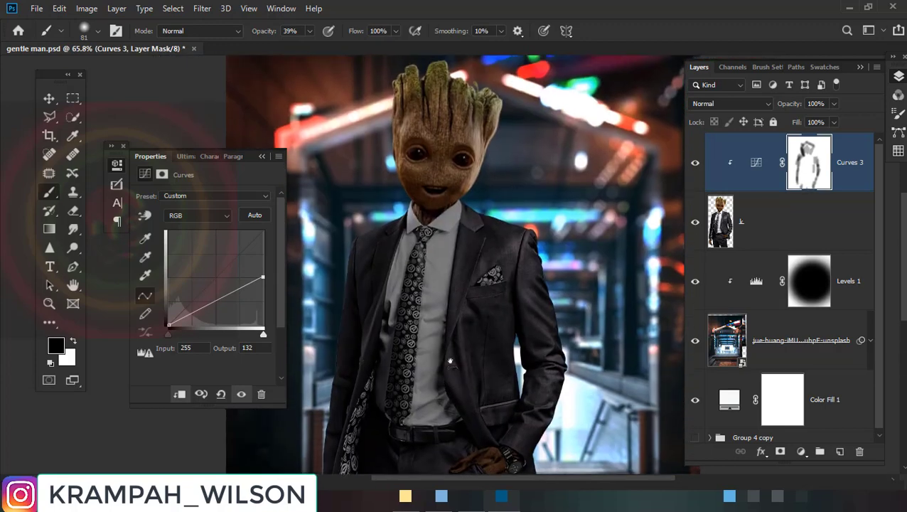
{"action": "scroll", "coordinate": [450, 362], "scroll_direction": "up", "scroll_amount": 3}
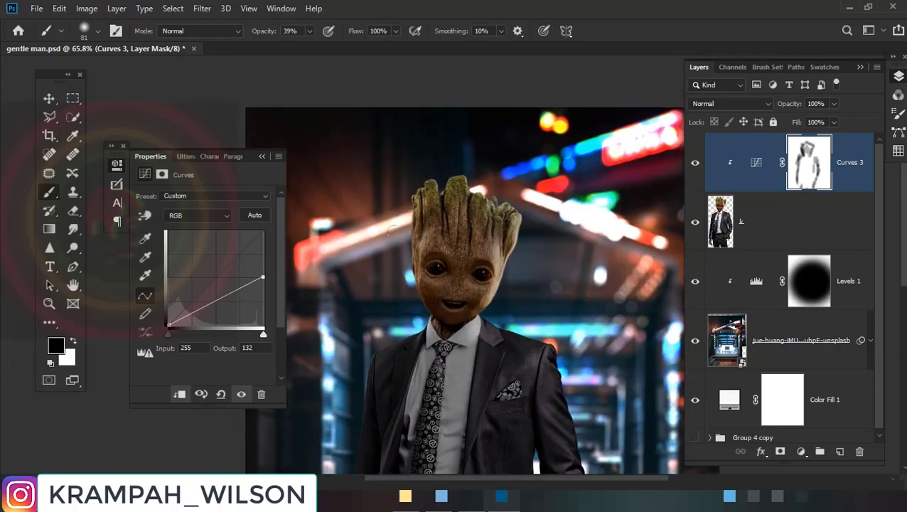
{"action": "scroll", "coordinate": [569, 203], "scroll_direction": "down", "scroll_amount": 1}
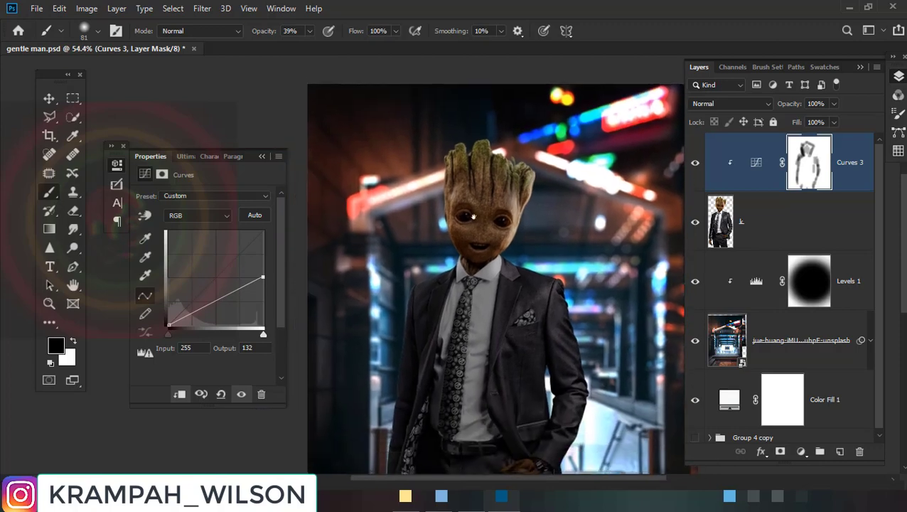
{"action": "left_click", "coordinate": [695, 163]}
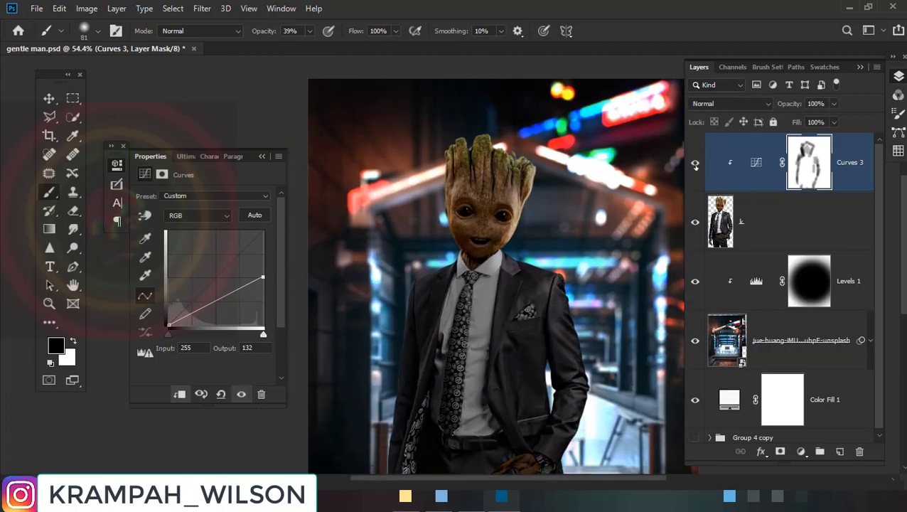
Mask the darkening off the shirt, tie, collar, lapels and jacket's right side, then compare
{"action": "mouse_move", "coordinate": [526, 308]}
{"action": "left_mouse_down"}
{"action": "mouse_move", "coordinate": [496, 247]}
{"action": "mouse_move", "coordinate": [467, 369]}
{"action": "mouse_move", "coordinate": [465, 282]}
{"action": "left_mouse_up"}
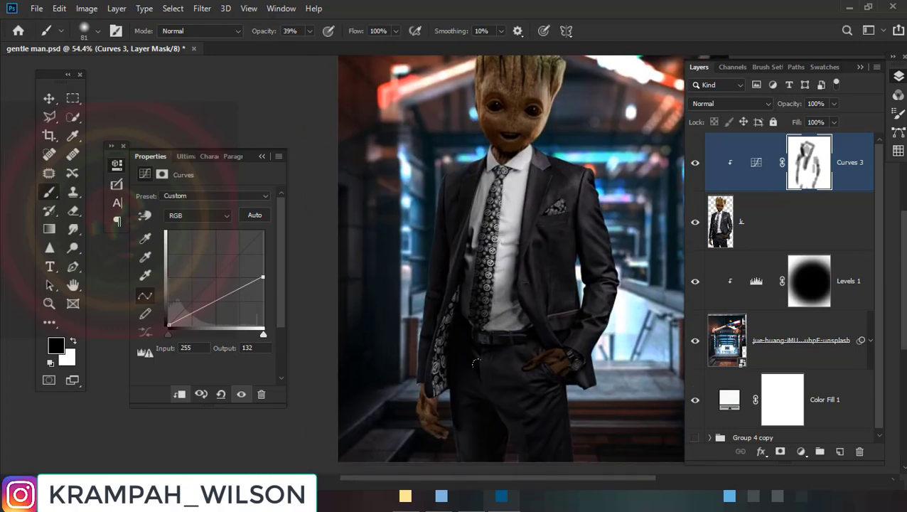
{"action": "left_click_drag", "start_coordinate": [485, 332], "coordinate": [487, 370]}
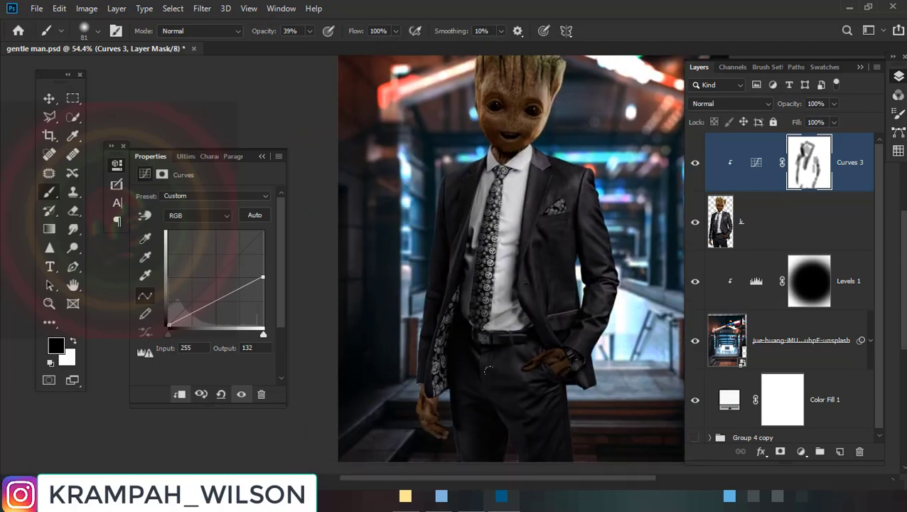
{"action": "left_click_drag", "start_coordinate": [484, 171], "coordinate": [469, 227]}
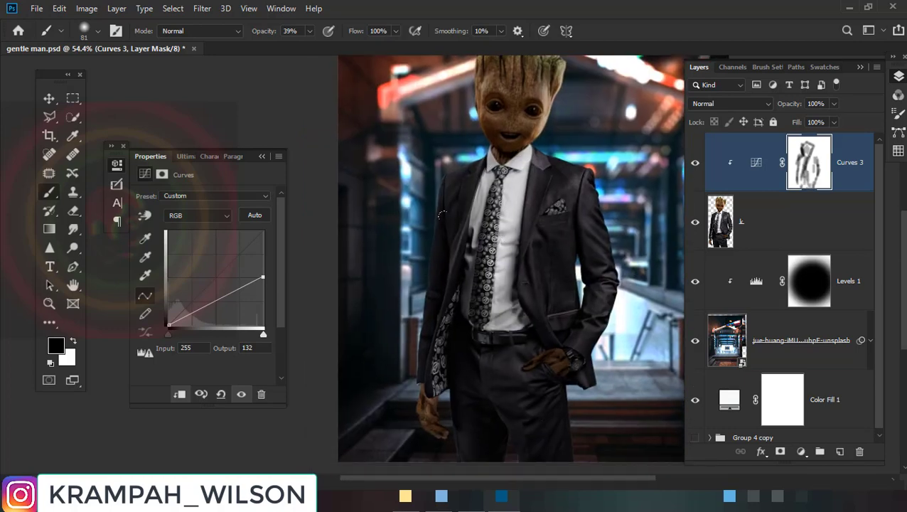
{"action": "left_click_drag", "start_coordinate": [553, 254], "coordinate": [590, 341]}
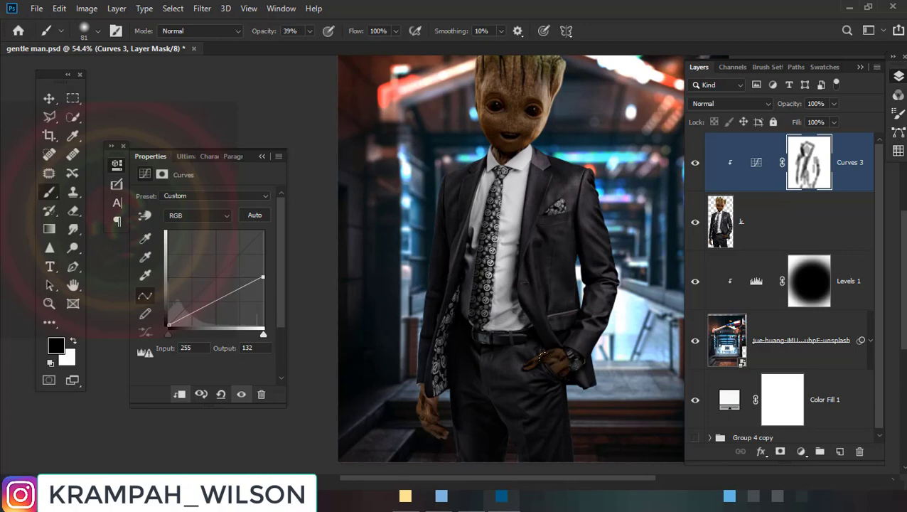
{"action": "left_click_drag", "start_coordinate": [452, 299], "coordinate": [434, 427]}
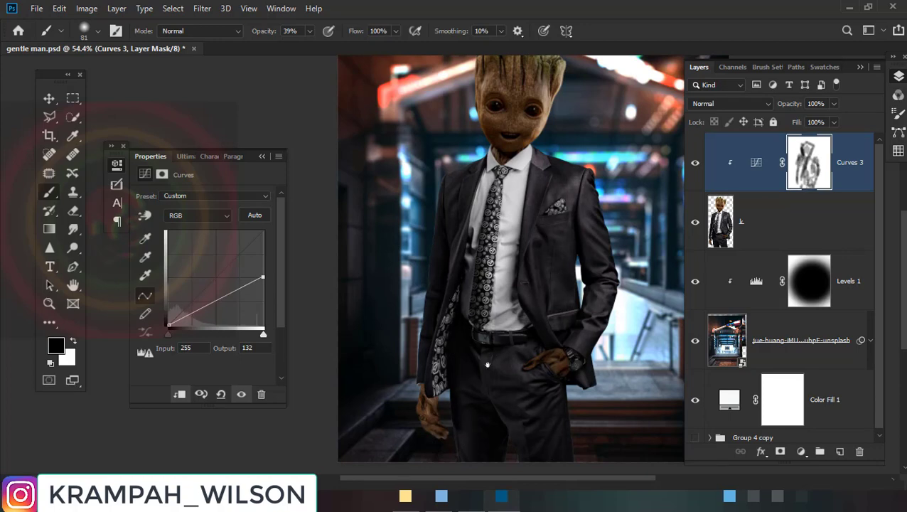
{"action": "scroll", "coordinate": [487, 364], "scroll_direction": "down", "scroll_amount": 2}
{"action": "scroll", "coordinate": [492, 363], "scroll_direction": "up", "scroll_amount": 2}
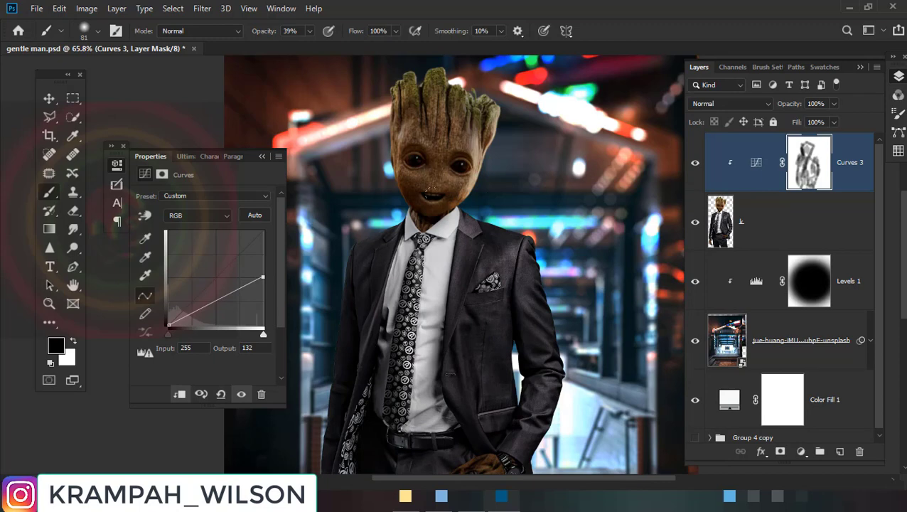
{"action": "left_click_drag", "start_coordinate": [407, 206], "coordinate": [429, 204]}
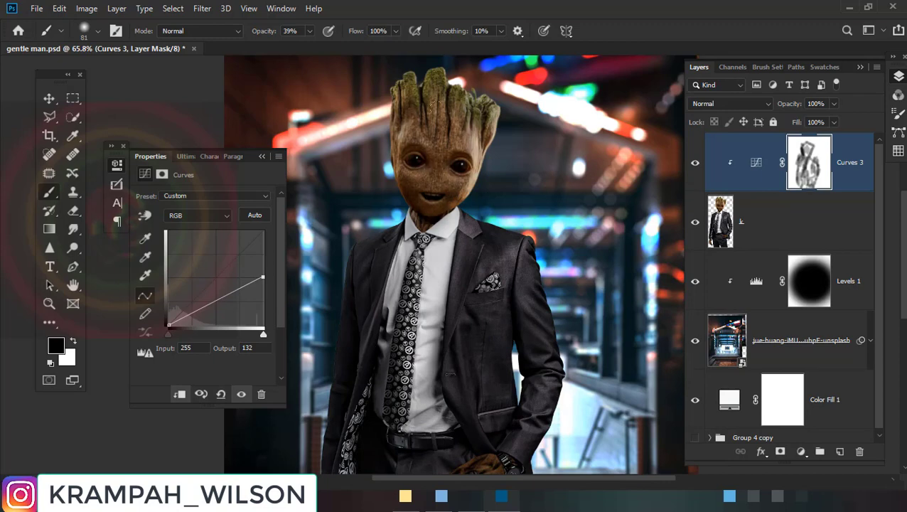
{"action": "left_click", "coordinate": [694, 164]}
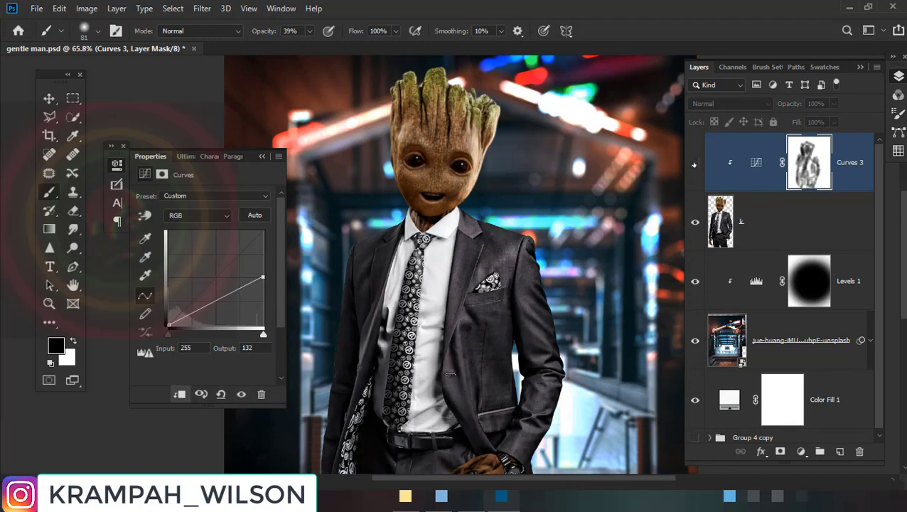
{"action": "left_click", "coordinate": [694, 165]}
{"action": "scroll", "coordinate": [483, 207], "scroll_direction": "down", "scroll_amount": 2}
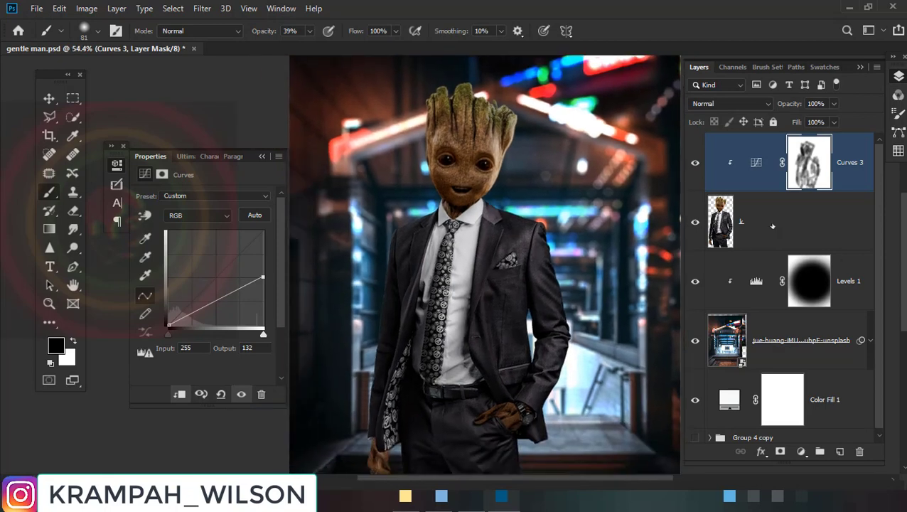
Load layer k's outline as a selection, contract it by 1 pixel and invert it
{"action": "left_click", "coordinate": [772, 226]}
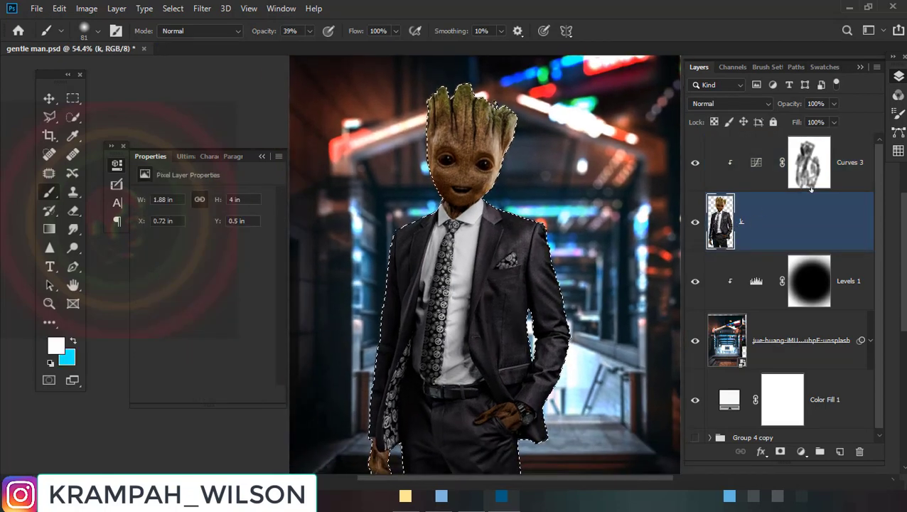
{"action": "left_click", "coordinate": [814, 180]}
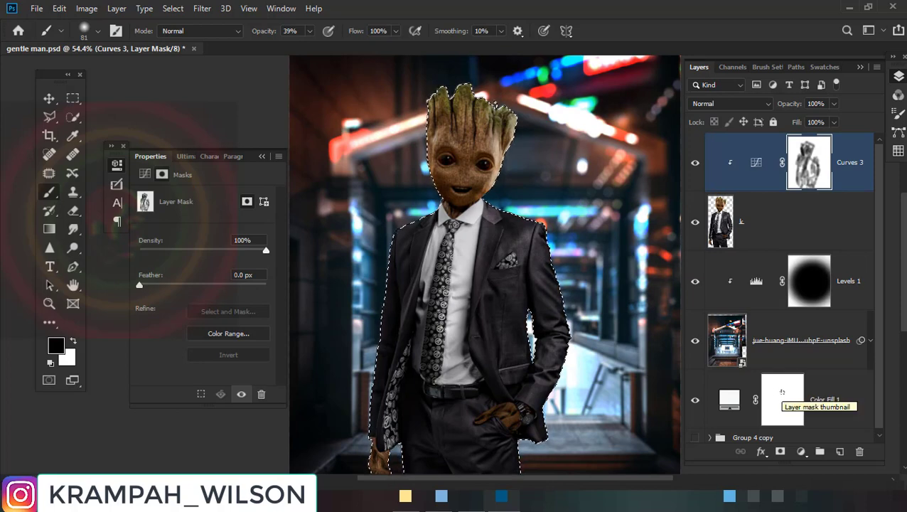
{"action": "left_click", "coordinate": [753, 229]}
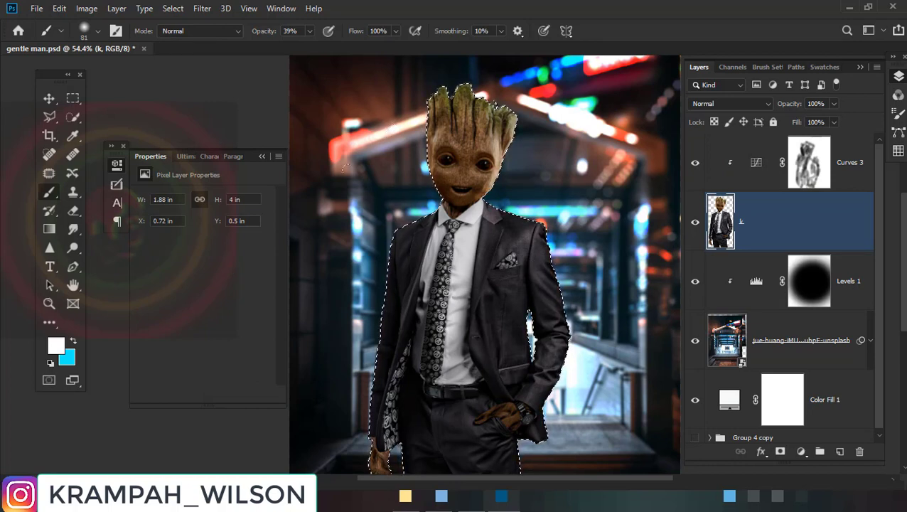
{"action": "left_click", "coordinate": [178, 9]}
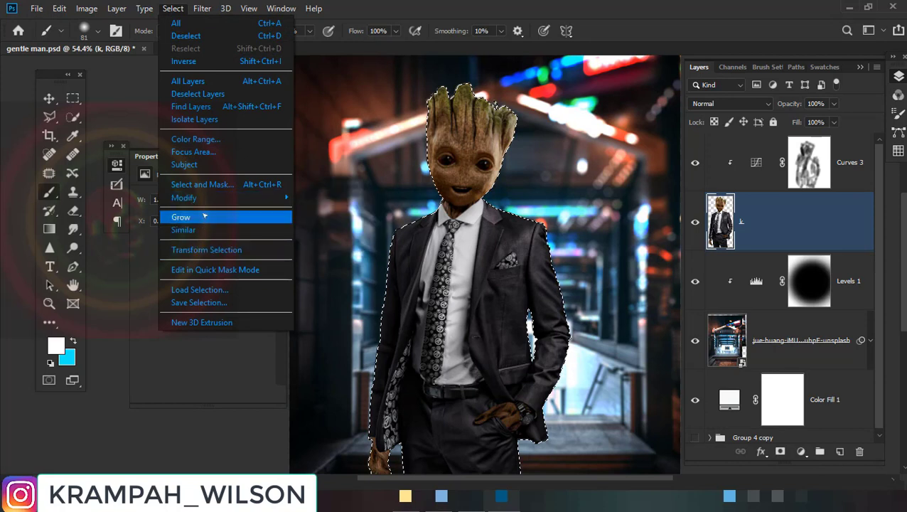
{"action": "mouse_move", "coordinate": [184, 198]}
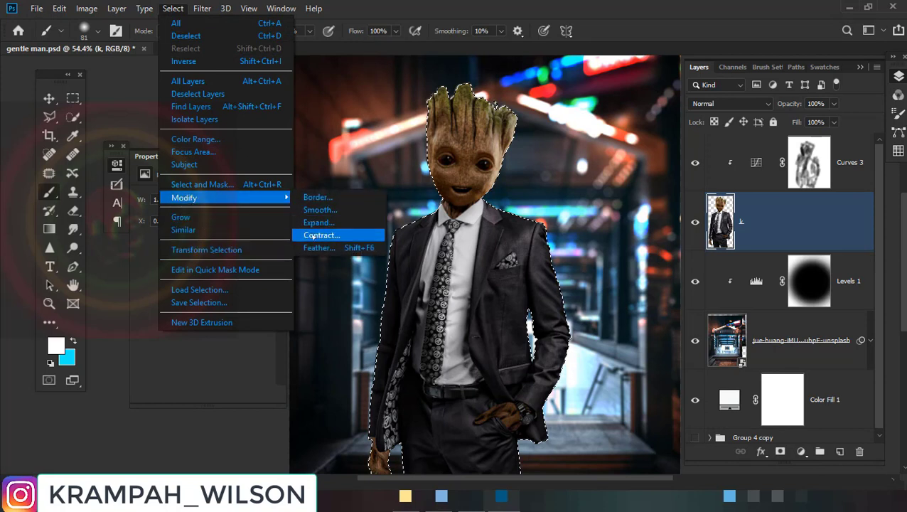
{"action": "left_click", "coordinate": [313, 235]}
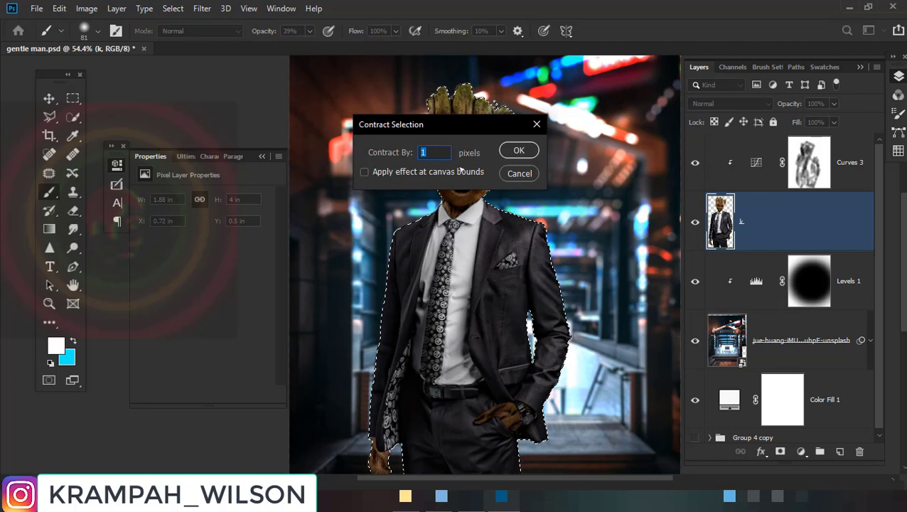
{"action": "left_click", "coordinate": [513, 152]}
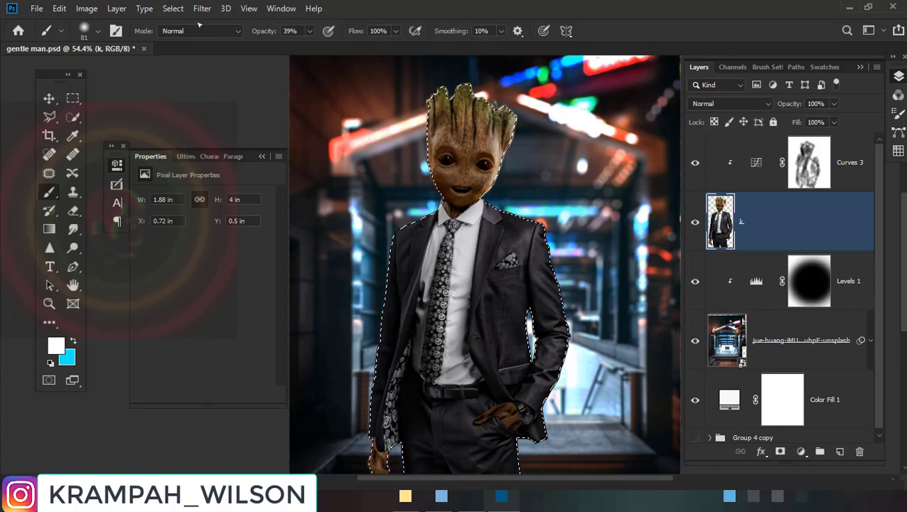
{"action": "left_click", "coordinate": [172, 8]}
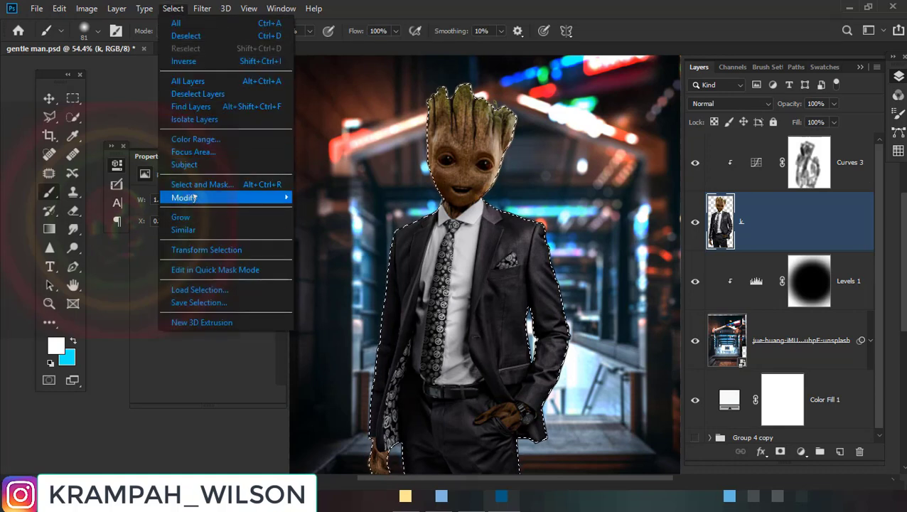
{"action": "left_click", "coordinate": [183, 60]}
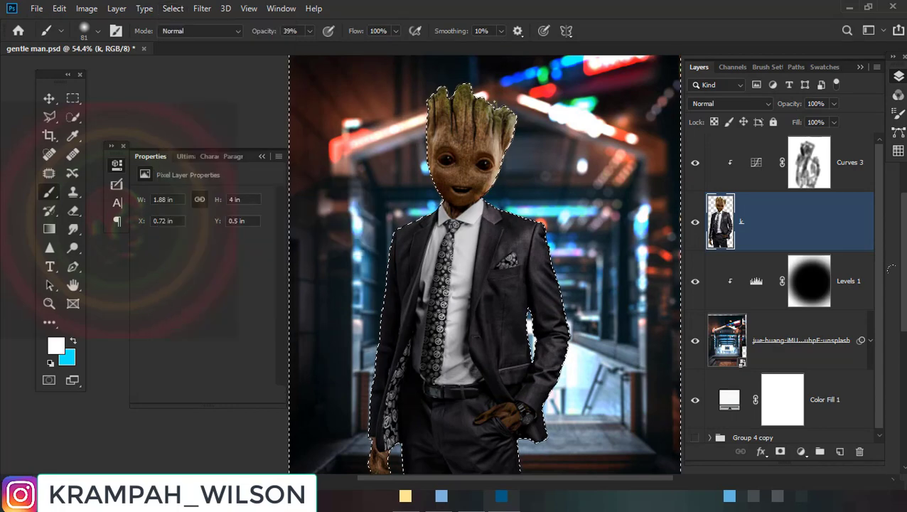
{"action": "key", "text": "alt+bracketright"}
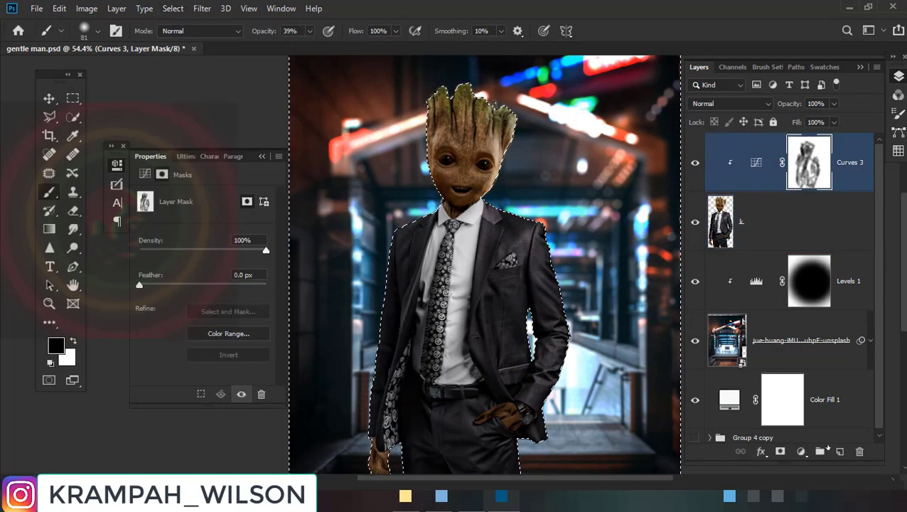
Add a clipped Layer 9 and sample a cyan from the neon at full brush opacity
{"action": "left_click", "coordinate": [839, 451]}
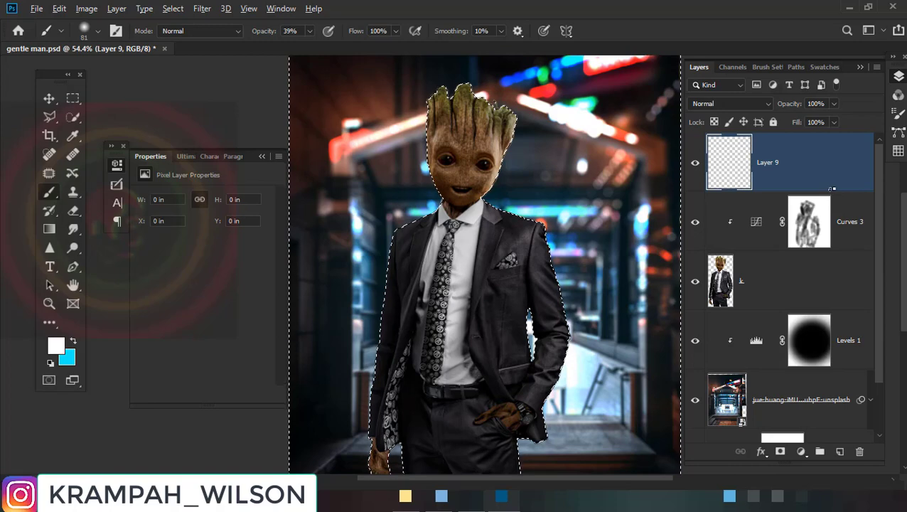
{"action": "left_click", "coordinate": [831, 188], "text": "alt"}
{"action": "scroll", "coordinate": [512, 284], "scroll_direction": "up", "scroll_amount": 1}
{"action": "scroll", "coordinate": [513, 282], "scroll_direction": "up", "scroll_amount": 1}
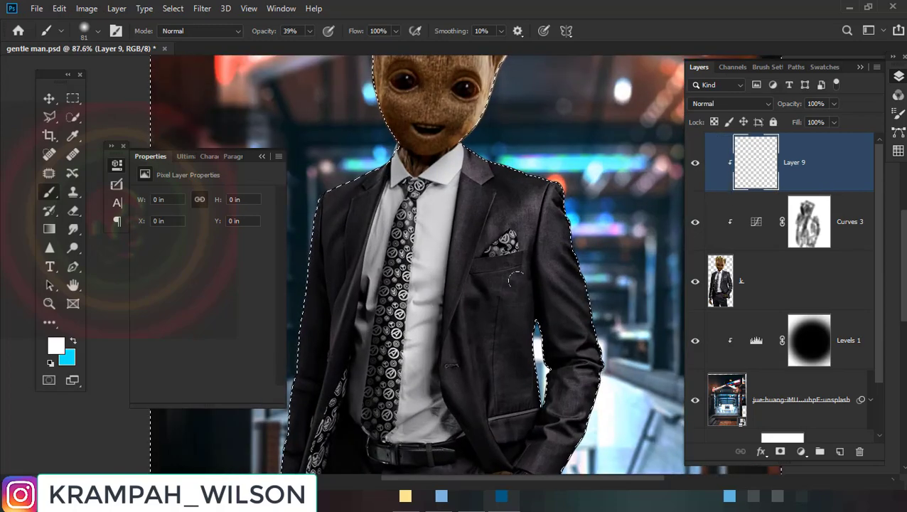
{"action": "scroll", "coordinate": [516, 278], "scroll_direction": "down", "scroll_amount": 2}
{"action": "left_click", "coordinate": [644, 212], "text": "alt"}
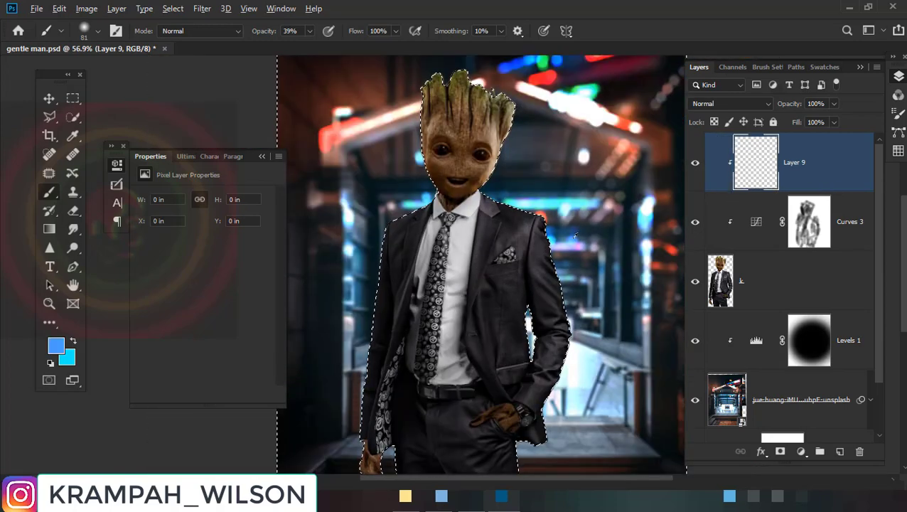
{"action": "left_click", "coordinate": [624, 213], "text": "alt"}
{"action": "scroll", "coordinate": [558, 255], "scroll_direction": "up", "scroll_amount": 3}
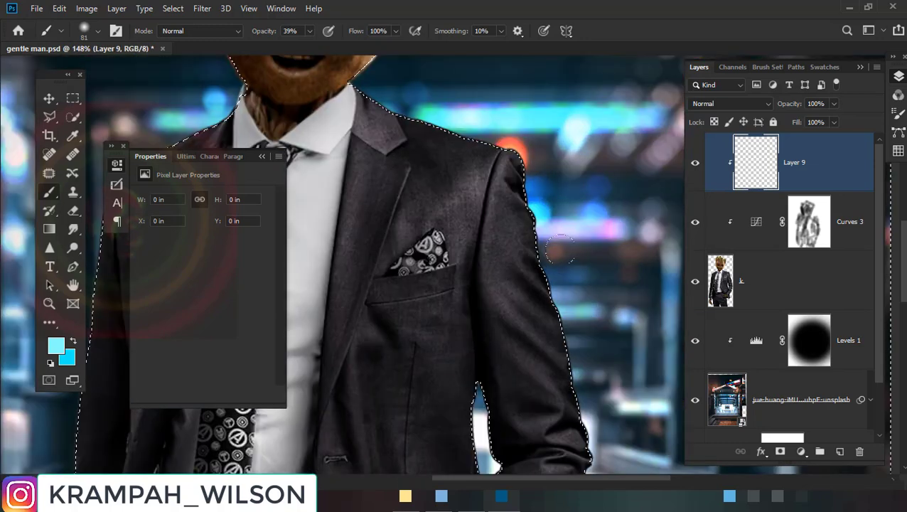
{"action": "key", "text": "0"}
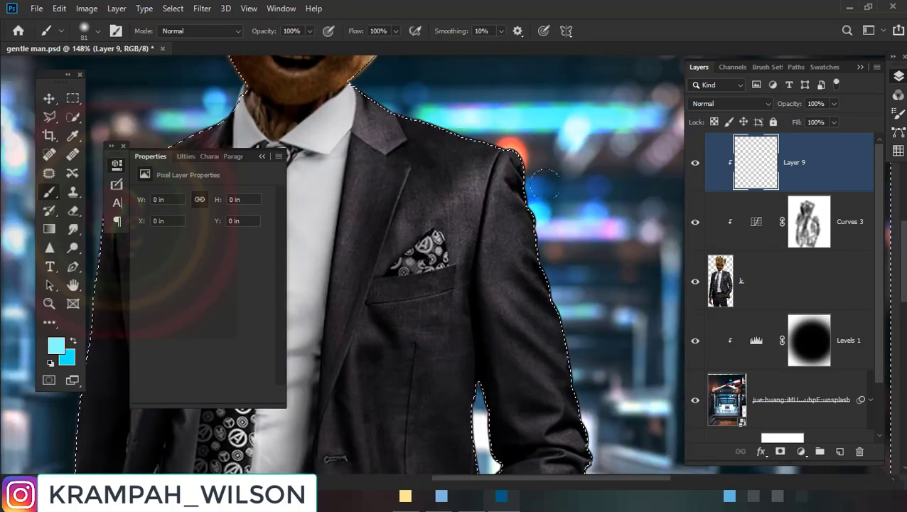
Paint cyan rim light along the suit's right edge, both trouser edges and the wooden hand
{"action": "left_click_drag", "start_coordinate": [543, 184], "coordinate": [577, 430]}
{"action": "scroll", "coordinate": [577, 430], "scroll_direction": "down", "scroll_amount": 2}
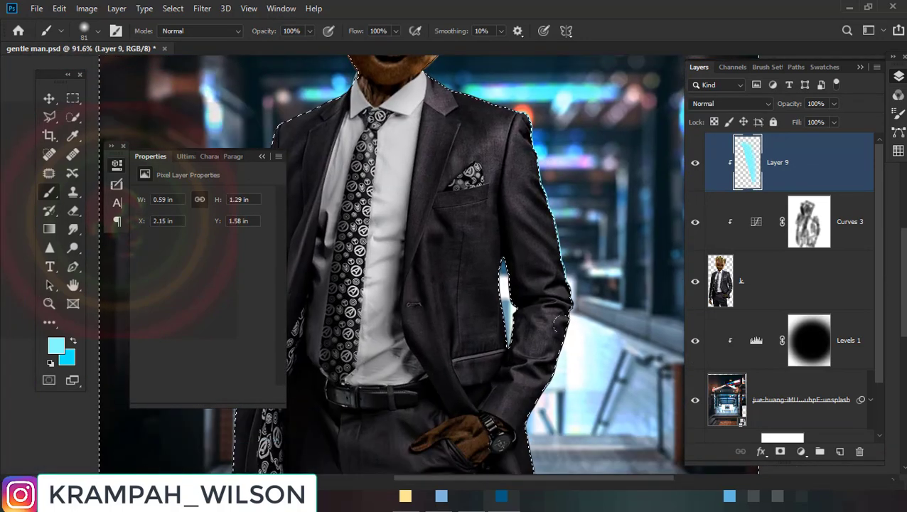
{"action": "left_click_drag", "start_coordinate": [561, 324], "coordinate": [562, 383]}
{"action": "scroll", "coordinate": [540, 299], "scroll_direction": "down", "scroll_amount": 3}
{"action": "left_click_drag", "start_coordinate": [526, 211], "coordinate": [486, 364]}
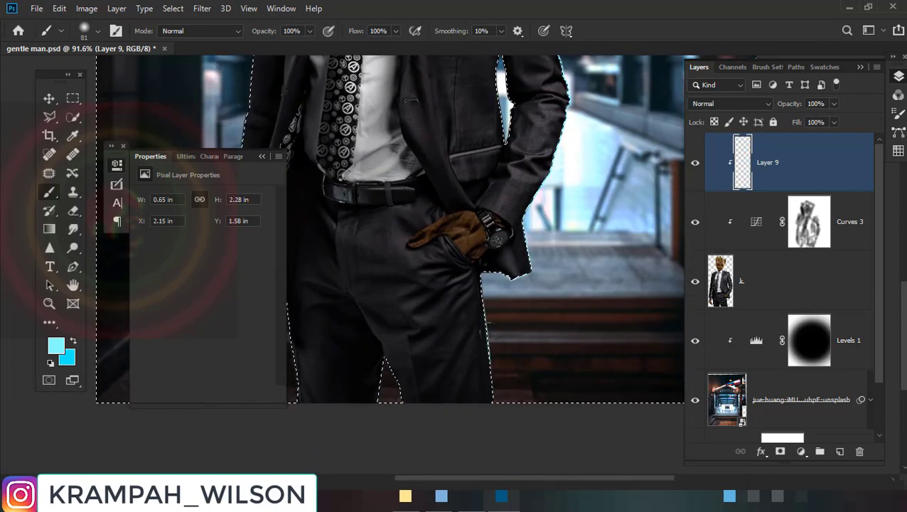
{"action": "left_click_drag", "start_coordinate": [488, 270], "coordinate": [490, 402]}
{"action": "scroll", "coordinate": [572, 368], "scroll_direction": "left", "scroll_amount": 5}
{"action": "scroll", "coordinate": [555, 398], "scroll_direction": "up", "scroll_amount": 1}
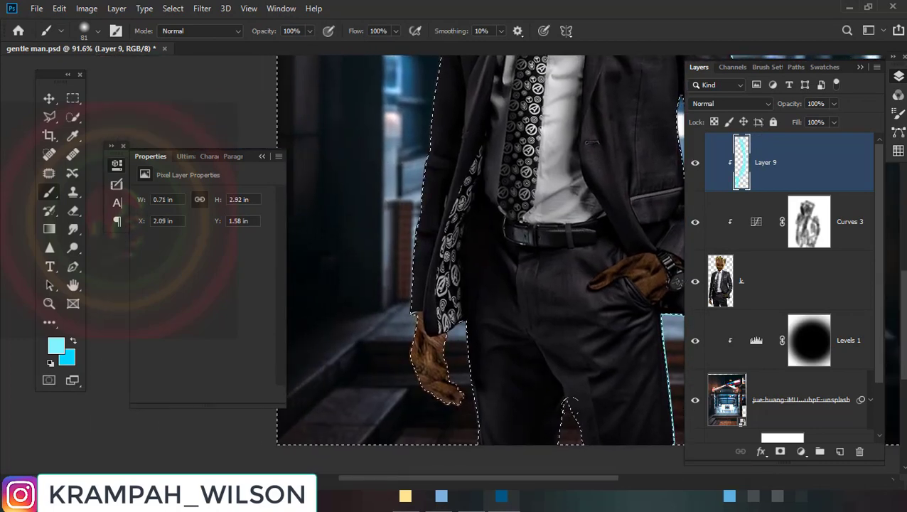
{"action": "left_click_drag", "start_coordinate": [434, 71], "coordinate": [469, 444]}
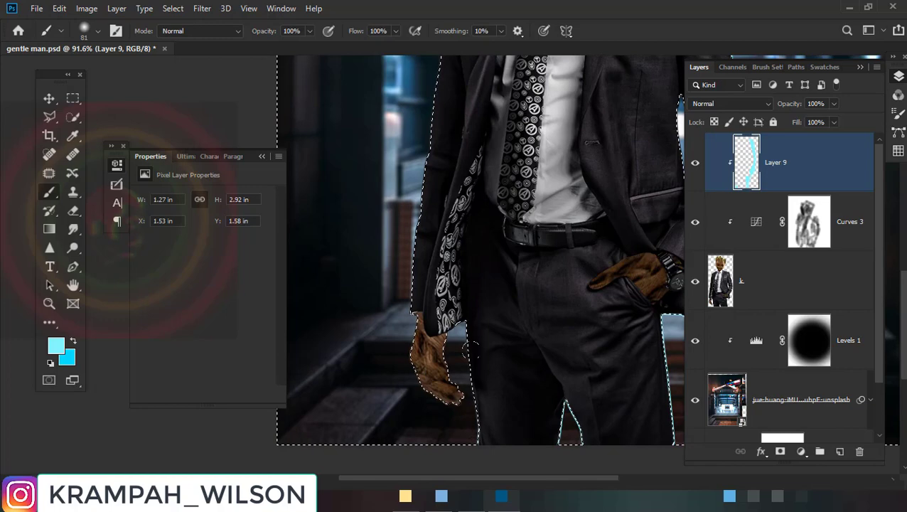
{"action": "left_click_drag", "start_coordinate": [462, 313], "coordinate": [426, 398]}
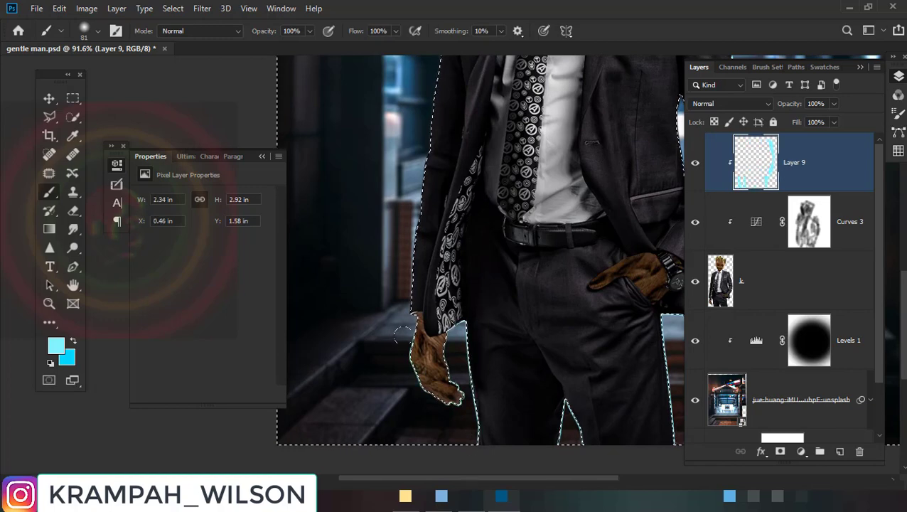
{"action": "left_click_drag", "start_coordinate": [400, 330], "coordinate": [427, 398]}
Paint cyan rim light up the jacket's left edge and around Groot's head, then deselect
{"action": "scroll", "coordinate": [402, 342], "scroll_direction": "up", "scroll_amount": 3}
{"action": "left_click_drag", "start_coordinate": [402, 350], "coordinate": [462, 136]}
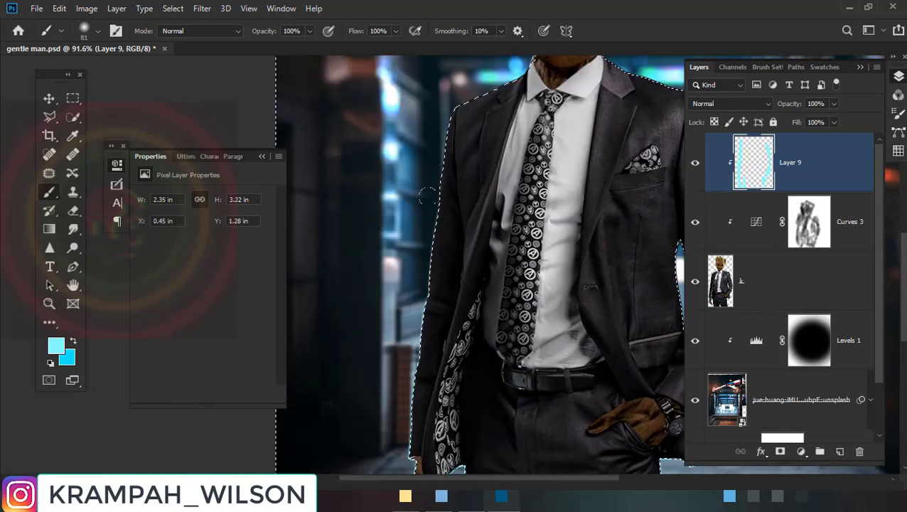
{"action": "scroll", "coordinate": [464, 137], "scroll_direction": "up", "scroll_amount": 4}
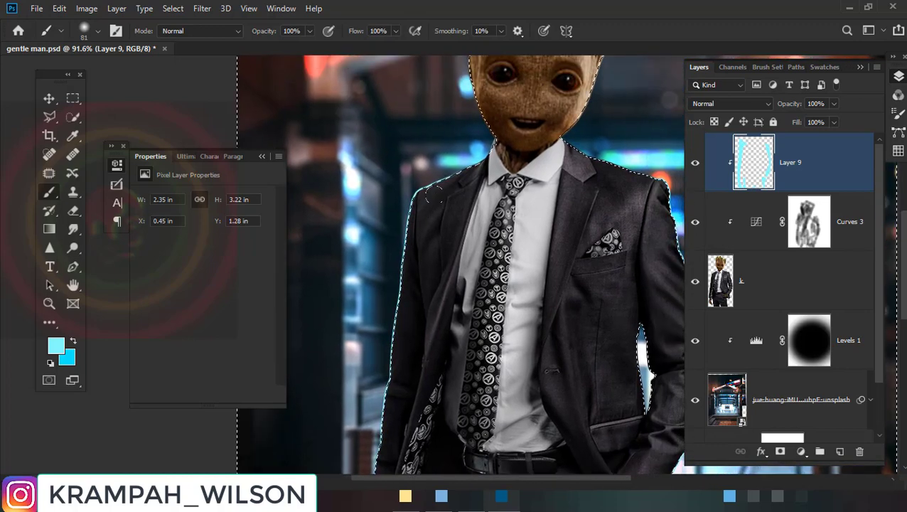
{"action": "left_click_drag", "start_coordinate": [455, 177], "coordinate": [476, 60]}
{"action": "scroll", "coordinate": [485, 189], "scroll_direction": "up", "scroll_amount": 2}
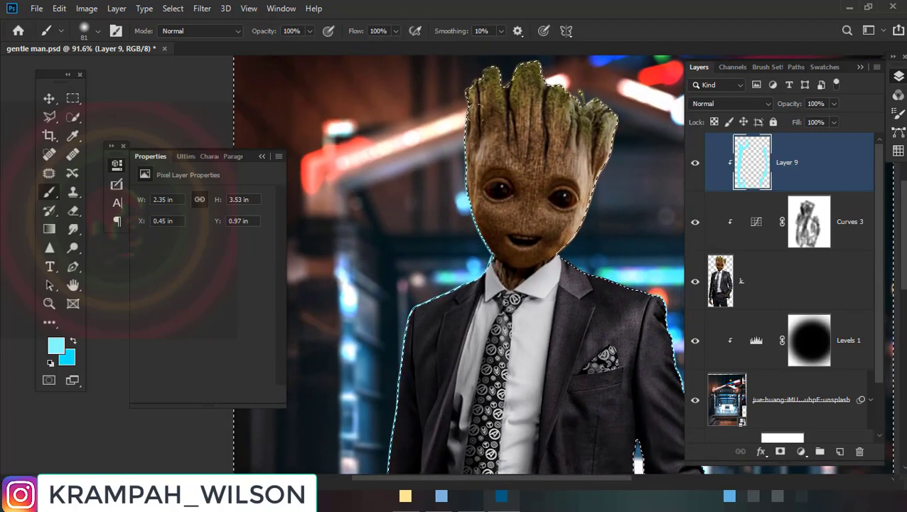
{"action": "left_click_drag", "start_coordinate": [484, 190], "coordinate": [604, 113]}
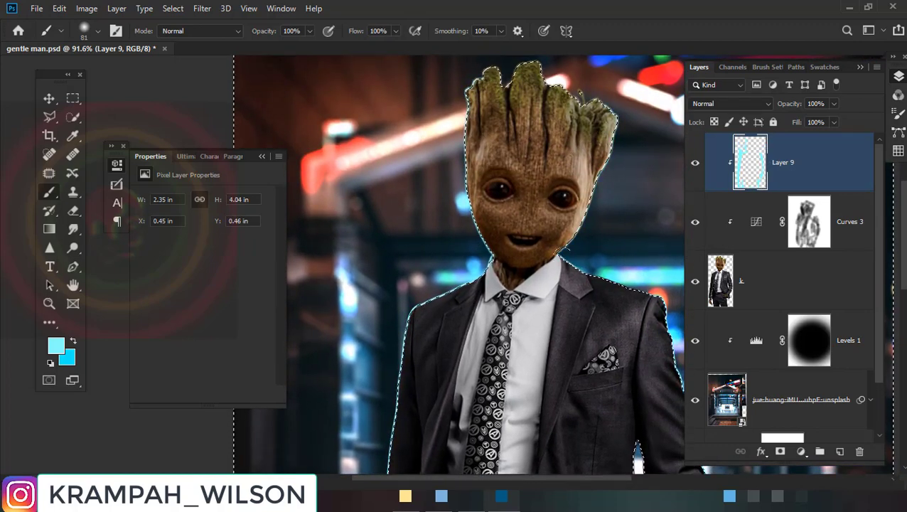
{"action": "key", "text": "ctrl+d"}
{"action": "scroll", "coordinate": [546, 244], "scroll_direction": "down", "scroll_amount": 3}
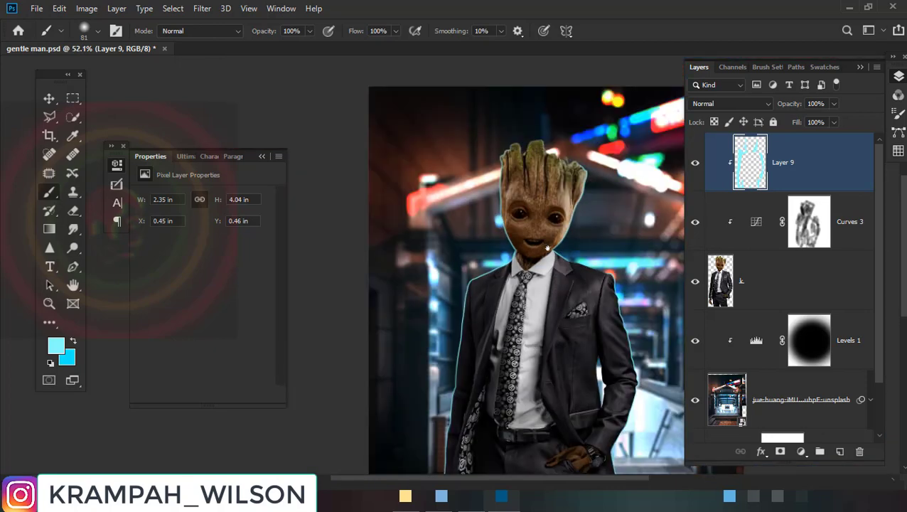
Apply a Motion Blur of 7° angle and 45 px distance to Layer 9's cyan glow
{"action": "left_click", "coordinate": [205, 8]}
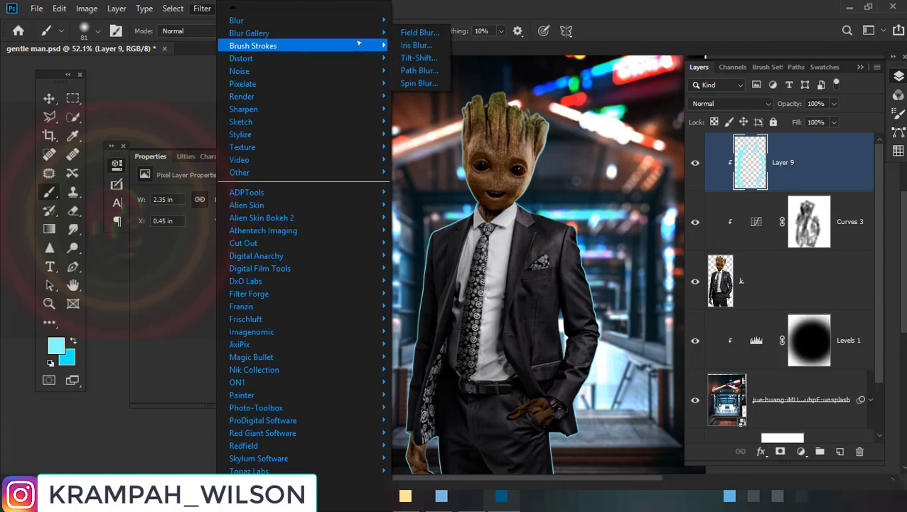
{"action": "mouse_move", "coordinate": [237, 20]}
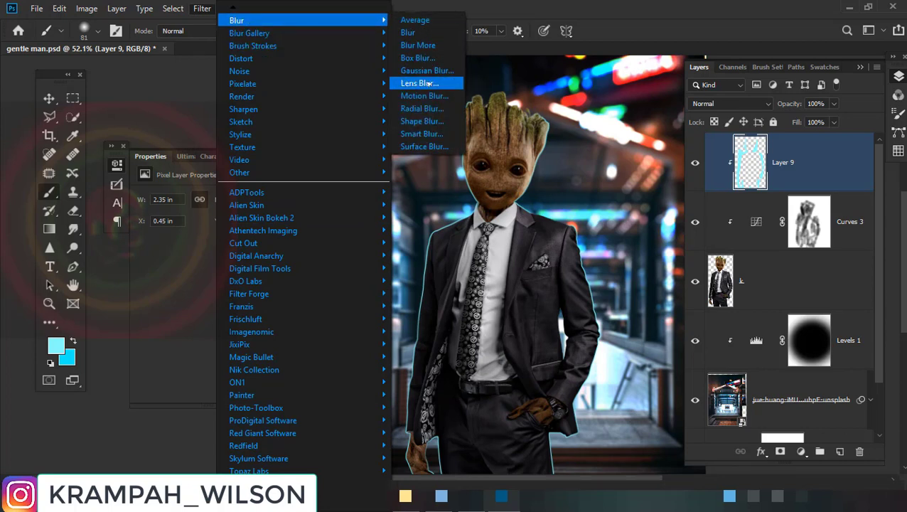
{"action": "left_click", "coordinate": [425, 95]}
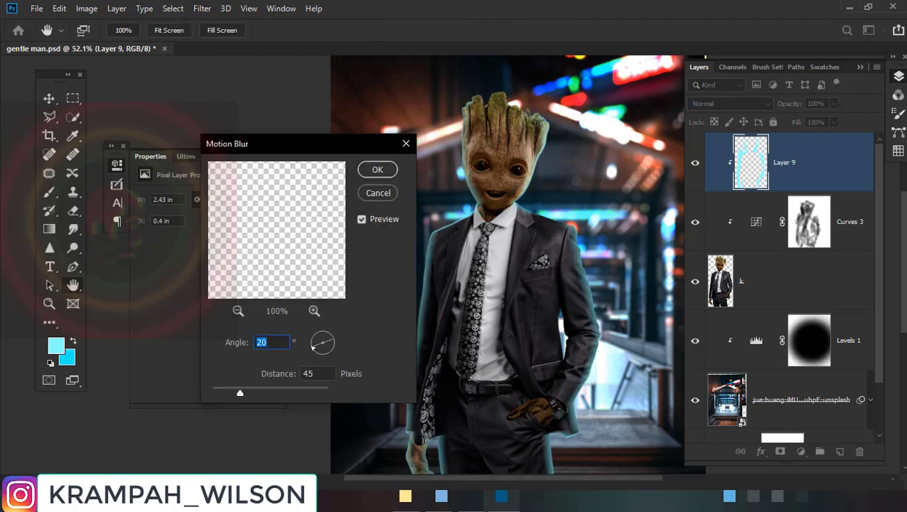
{"action": "mouse_move", "coordinate": [313, 346]}
{"action": "left_mouse_down"}
{"action": "mouse_move", "coordinate": [314, 356]}
{"action": "mouse_move", "coordinate": [308, 346]}
{"action": "left_mouse_up"}
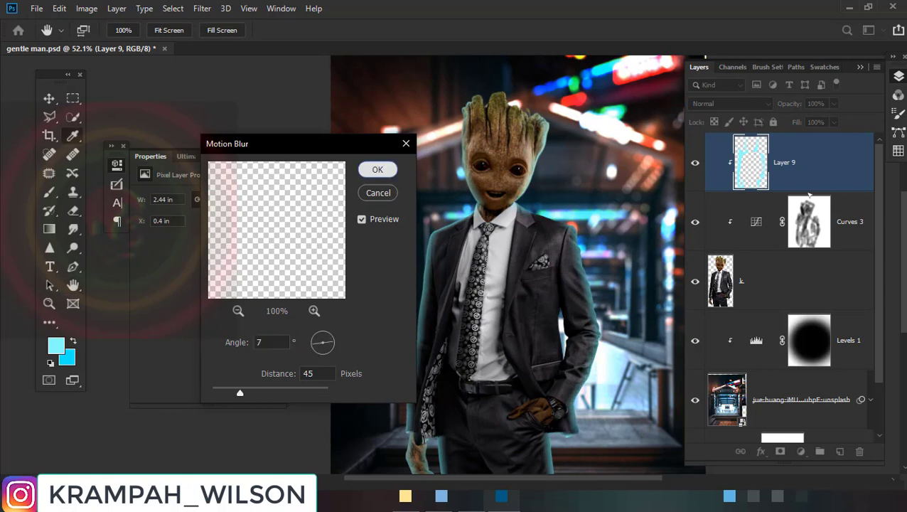
{"action": "left_click", "coordinate": [377, 170]}
{"action": "key", "text": "b"}
{"action": "left_click", "coordinate": [728, 104]}
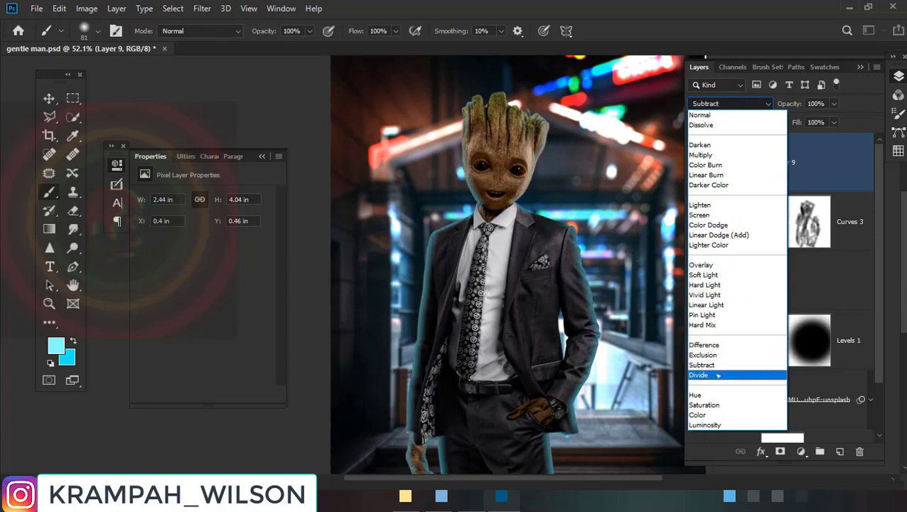
Duplicate Layer 9 as Layer 9 copy
{"action": "left_click", "coordinate": [711, 435]}
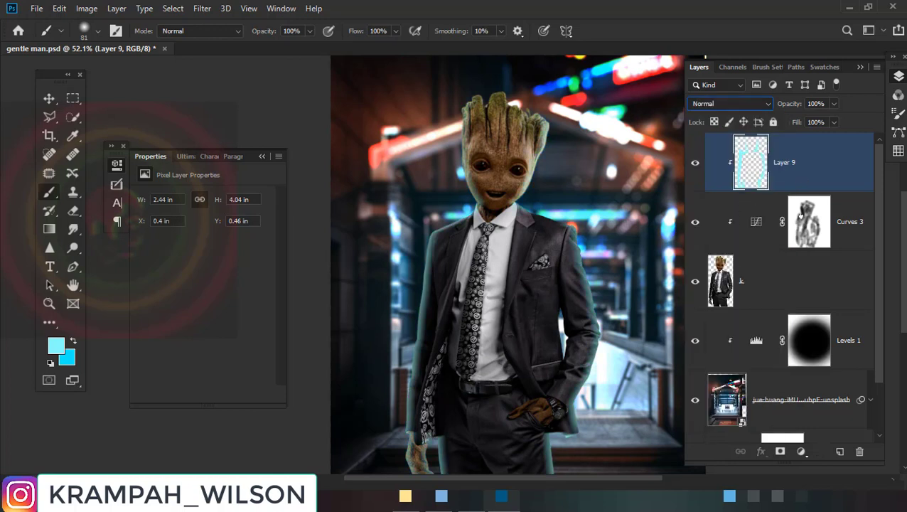
{"action": "mouse_move", "coordinate": [823, 181]}
{"action": "left_mouse_down"}
{"action": "mouse_move", "coordinate": [823, 441]}
{"action": "mouse_move", "coordinate": [840, 450]}
{"action": "left_mouse_up"}
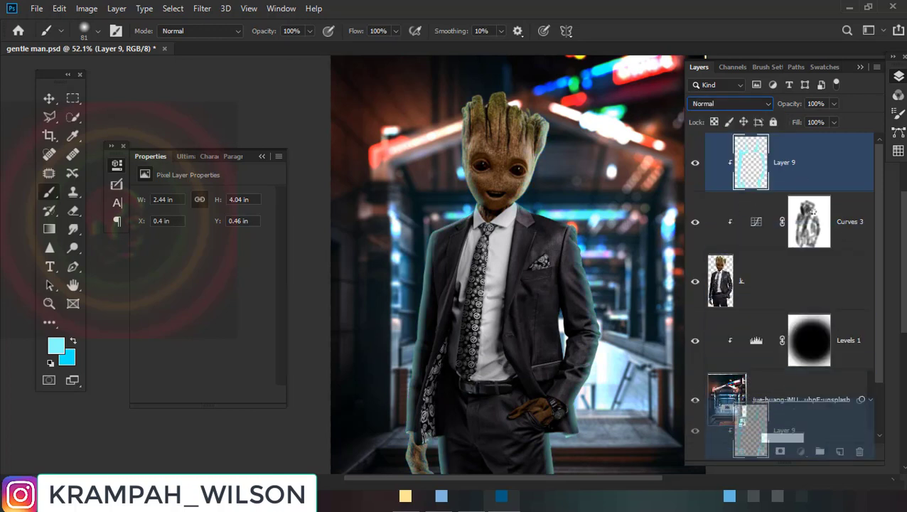
{"action": "left_click_drag", "start_coordinate": [839, 451], "coordinate": [840, 451]}
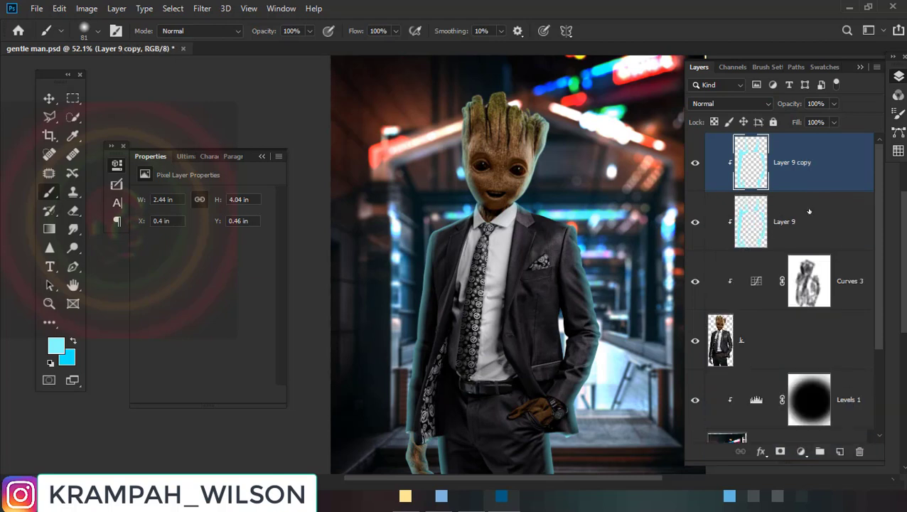
{"action": "left_click", "coordinate": [772, 221]}
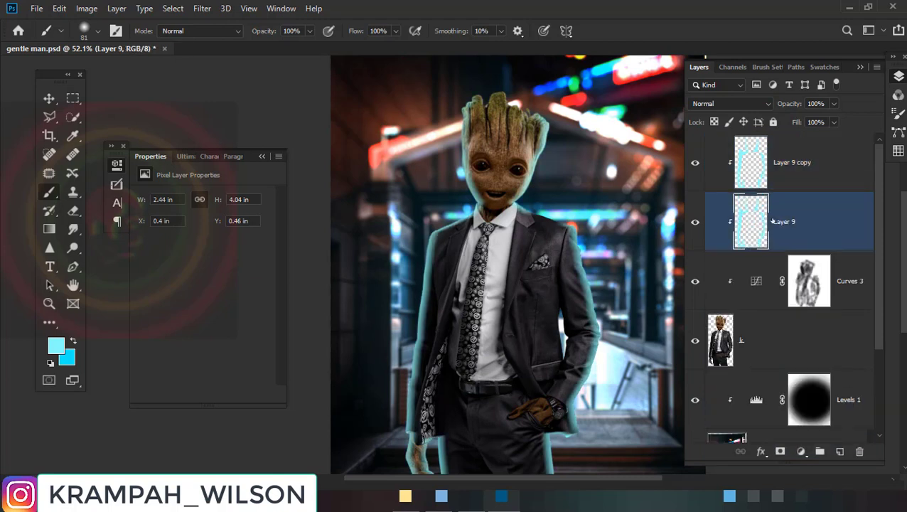
{"action": "left_click", "coordinate": [779, 172]}
{"action": "left_click", "coordinate": [759, 215]}
Set Layer 9 to Luminosity at 50% opacity and Layer 9 copy to Vivid Light
{"action": "left_click", "coordinate": [703, 104]}
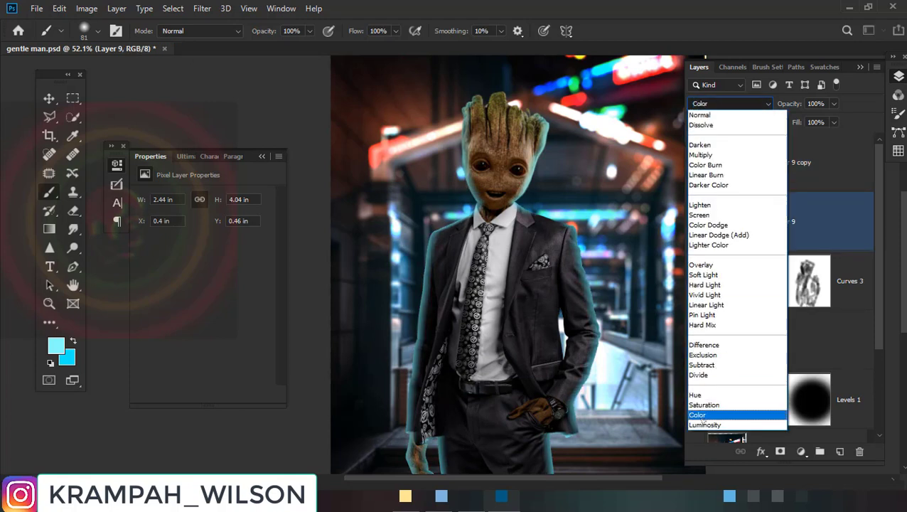
{"action": "left_click", "coordinate": [703, 425]}
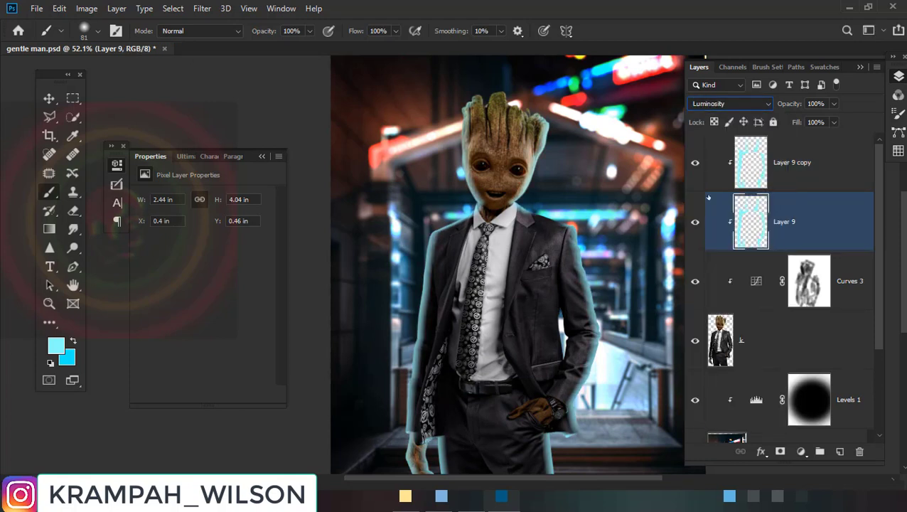
{"action": "left_click", "coordinate": [695, 164]}
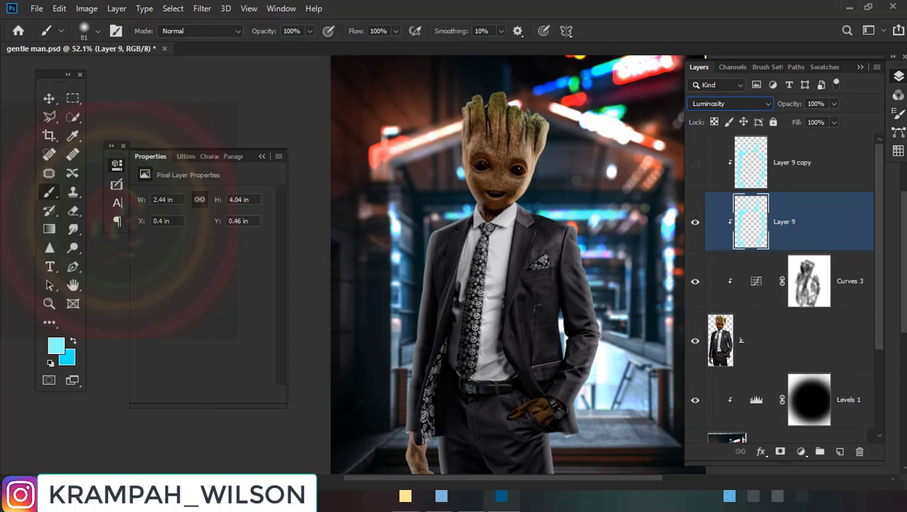
{"action": "left_click_drag", "start_coordinate": [794, 105], "coordinate": [760, 106]}
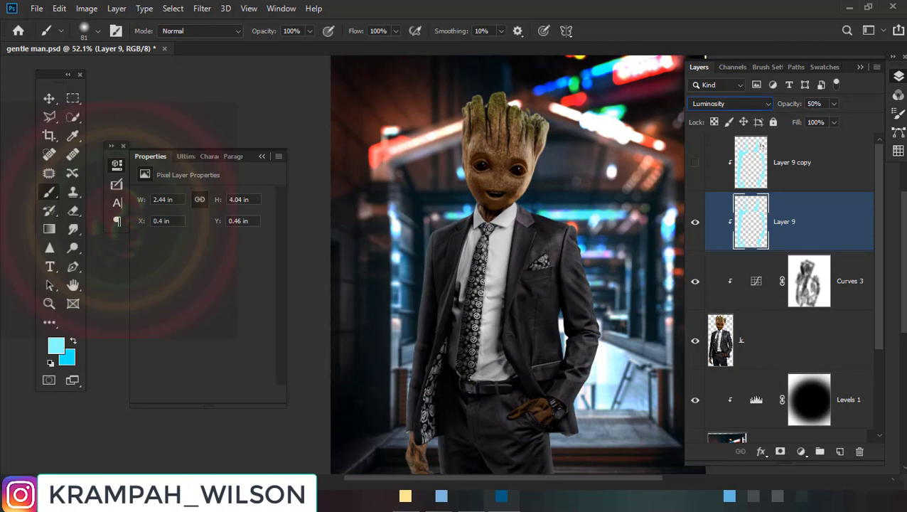
{"action": "key", "text": "alt+bracketright"}
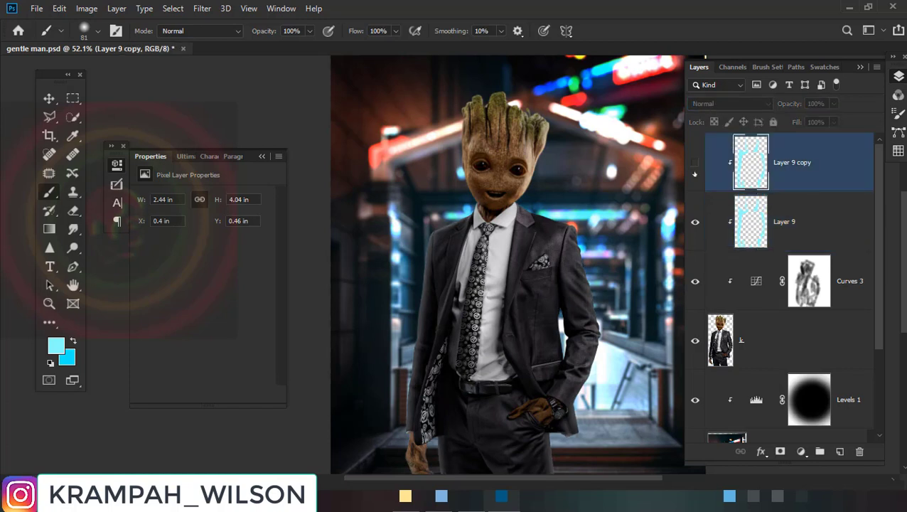
{"action": "left_click", "coordinate": [695, 171]}
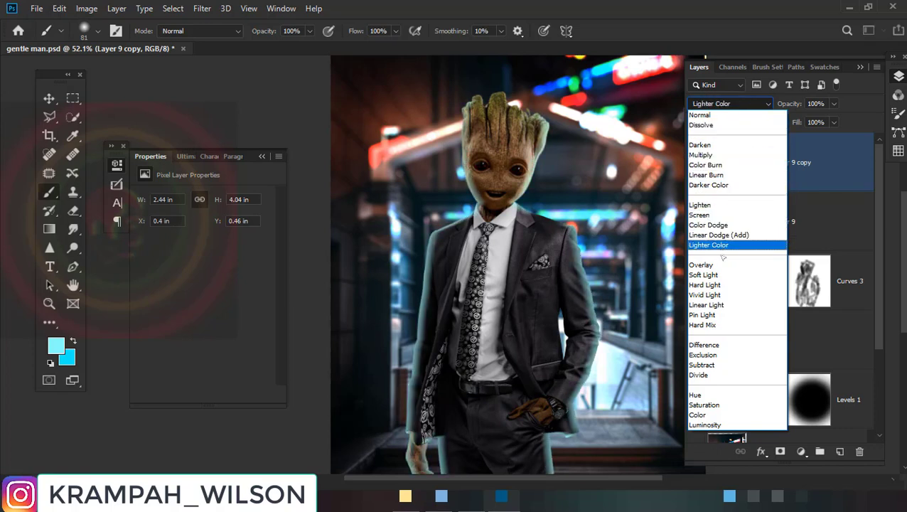
{"action": "left_click", "coordinate": [725, 294]}
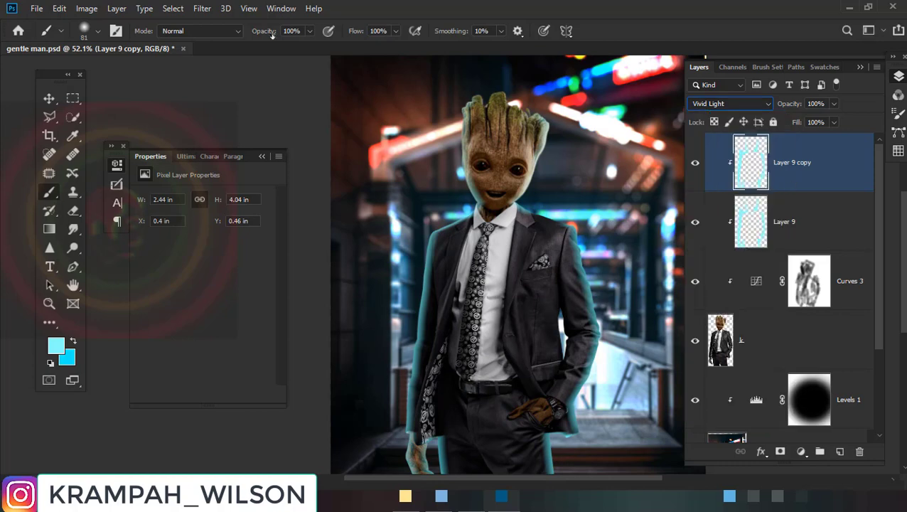
Motion-blur Layer 9 copy at 39° and 31 px, then drop its opacity to 38%
{"action": "left_click", "coordinate": [202, 8]}
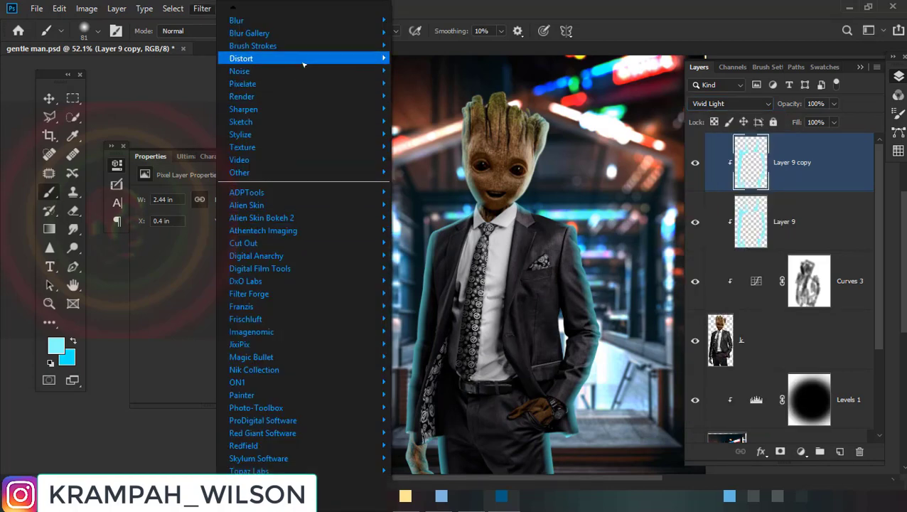
{"action": "mouse_move", "coordinate": [270, 21]}
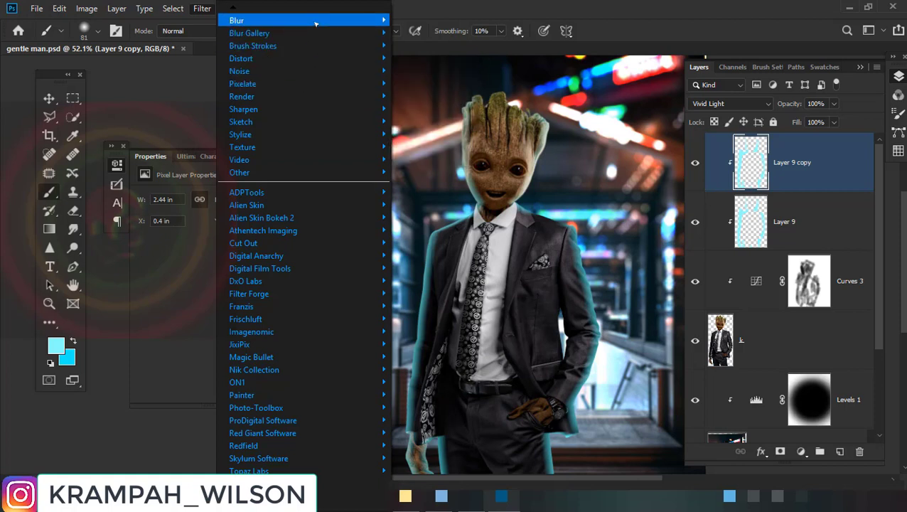
{"action": "left_click", "coordinate": [421, 97]}
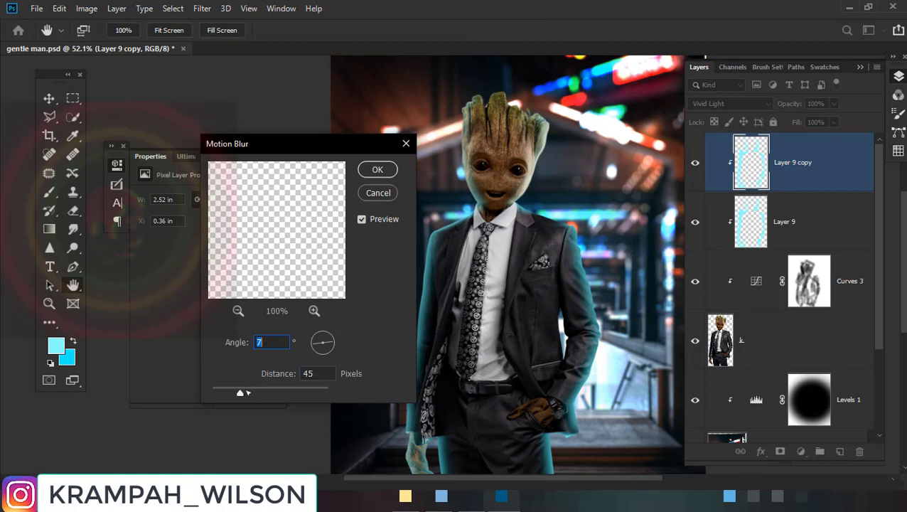
{"action": "mouse_move", "coordinate": [243, 393]}
{"action": "left_mouse_down"}
{"action": "mouse_move", "coordinate": [265, 393]}
{"action": "mouse_move", "coordinate": [203, 392]}
{"action": "mouse_move", "coordinate": [222, 392]}
{"action": "left_mouse_up"}
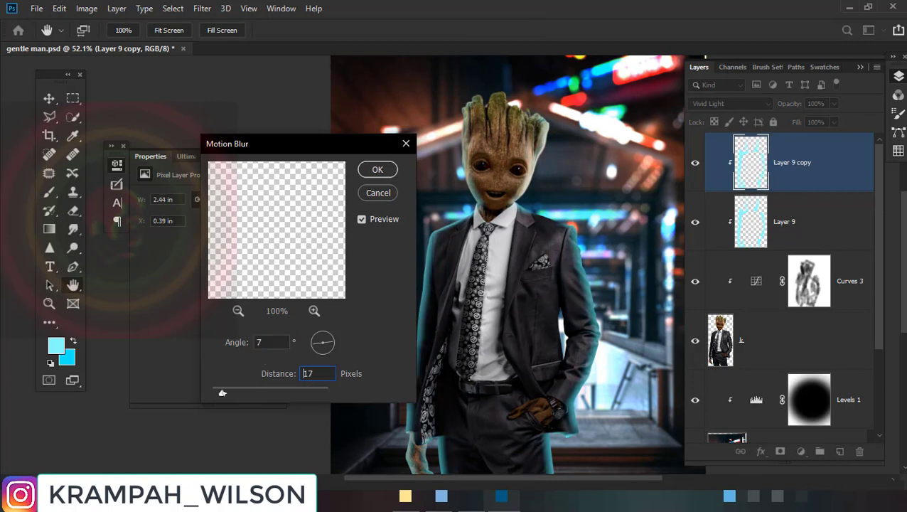
{"action": "mouse_move", "coordinate": [317, 348]}
{"action": "left_mouse_down"}
{"action": "mouse_move", "coordinate": [309, 337]}
{"action": "mouse_move", "coordinate": [320, 348]}
{"action": "mouse_move", "coordinate": [332, 339]}
{"action": "left_mouse_up"}
{"action": "left_click_drag", "start_coordinate": [223, 393], "coordinate": [231, 393]}
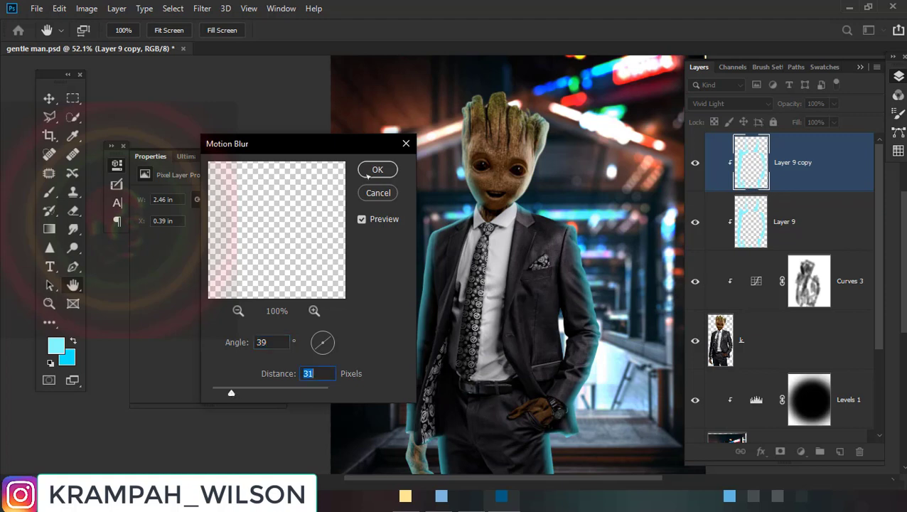
{"action": "left_click", "coordinate": [377, 169]}
{"action": "key", "text": "b"}
{"action": "mouse_move", "coordinate": [789, 104]}
{"action": "left_mouse_down"}
{"action": "mouse_move", "coordinate": [720, 106]}
{"action": "mouse_move", "coordinate": [734, 105]}
{"action": "left_mouse_up"}
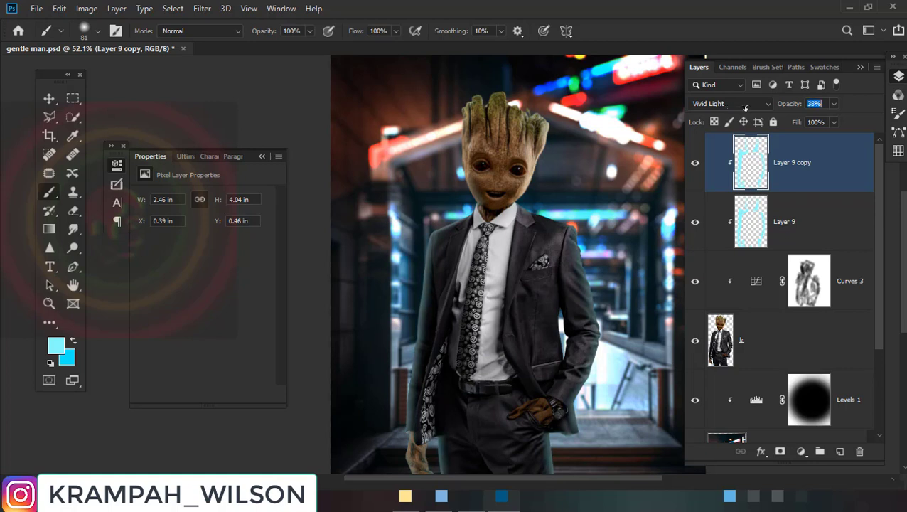
Add a mask to Layer 9 copy at 56% opacity, with a 156 px brush at 34%
{"action": "mouse_move", "coordinate": [745, 106]}
{"action": "left_mouse_down"}
{"action": "mouse_move", "coordinate": [759, 107]}
{"action": "mouse_move", "coordinate": [738, 108]}
{"action": "left_mouse_up"}
{"action": "left_click", "coordinate": [780, 451]}
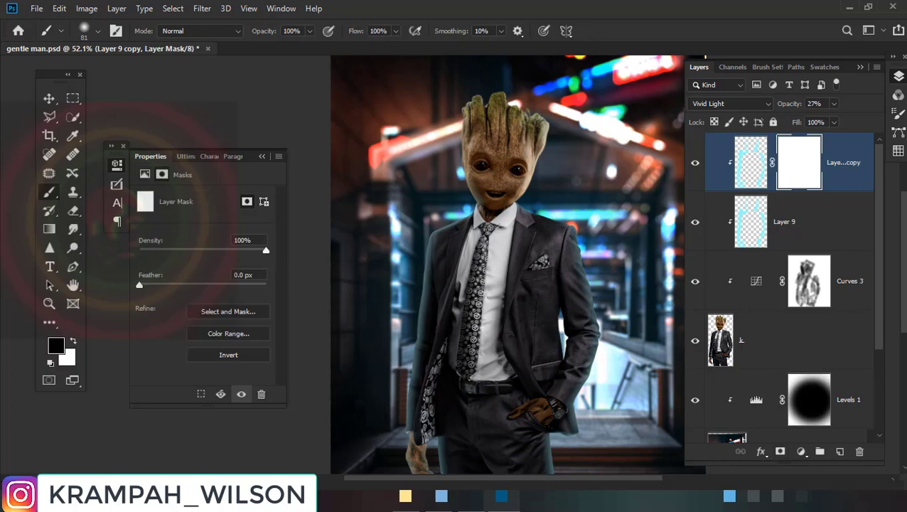
{"action": "right_click", "coordinate": [481, 132]}
{"action": "left_click_drag", "start_coordinate": [590, 164], "coordinate": [597, 164]}
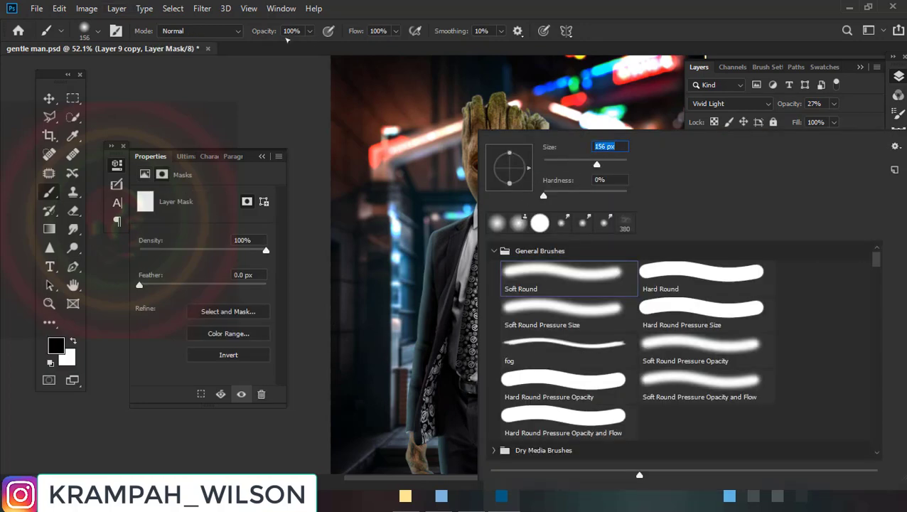
{"action": "left_click_drag", "start_coordinate": [265, 35], "coordinate": [229, 35]}
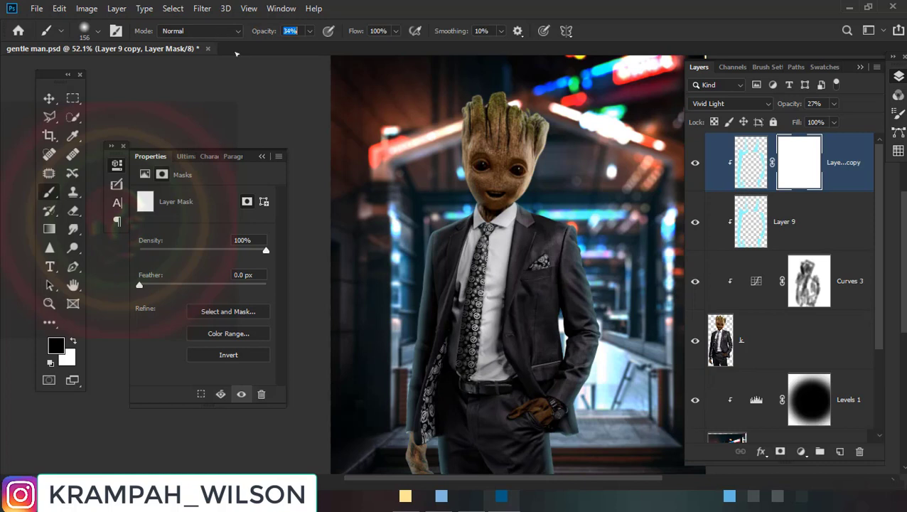
{"action": "key", "text": "Return"}
{"action": "left_click_drag", "start_coordinate": [792, 104], "coordinate": [811, 103]}
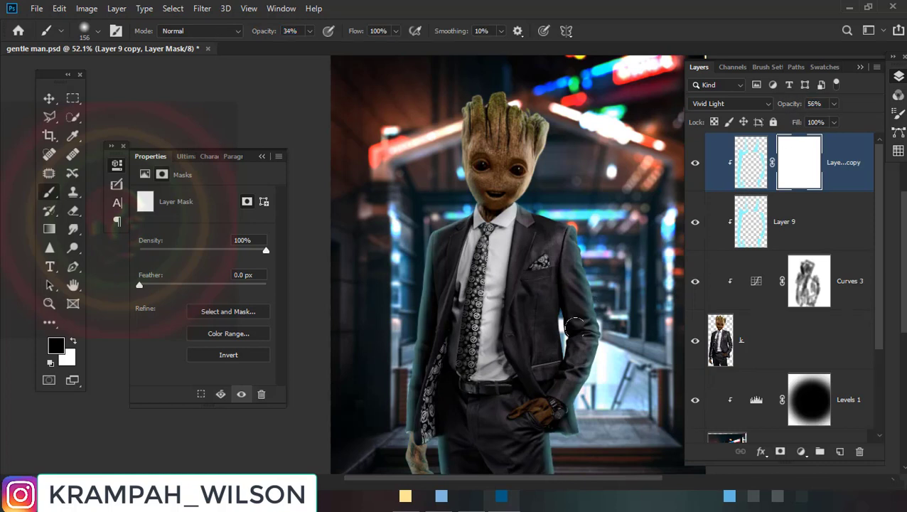
Paint black on Layer 9 copy's mask to hide the teal tint over the suit and collar
{"action": "left_click_drag", "start_coordinate": [566, 210], "coordinate": [563, 384]}
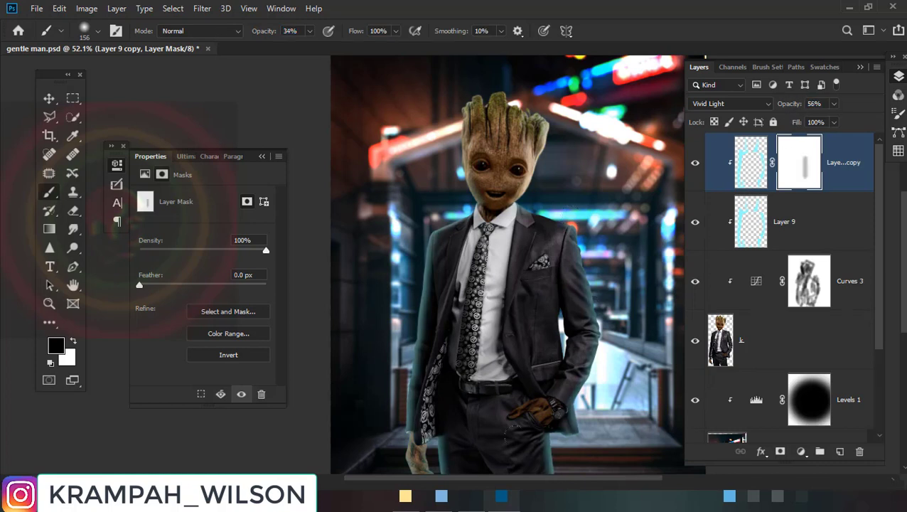
{"action": "mouse_move", "coordinate": [407, 228]}
{"action": "left_mouse_down"}
{"action": "mouse_move", "coordinate": [394, 420]}
{"action": "mouse_move", "coordinate": [422, 465]}
{"action": "mouse_move", "coordinate": [455, 238]}
{"action": "mouse_move", "coordinate": [484, 217]}
{"action": "mouse_move", "coordinate": [530, 143]}
{"action": "left_mouse_up"}
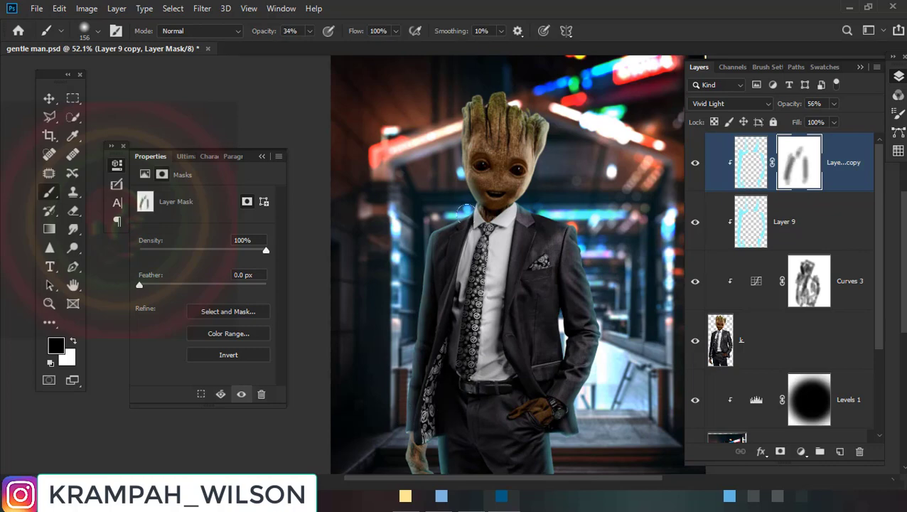
{"action": "scroll", "coordinate": [462, 362], "scroll_direction": "down", "scroll_amount": 5}
{"action": "mouse_move", "coordinate": [463, 363]}
{"action": "left_mouse_down"}
{"action": "mouse_move", "coordinate": [475, 259]}
{"action": "mouse_move", "coordinate": [510, 334]}
{"action": "mouse_move", "coordinate": [526, 330]}
{"action": "mouse_move", "coordinate": [543, 188]}
{"action": "mouse_move", "coordinate": [542, 399]}
{"action": "mouse_move", "coordinate": [536, 370]}
{"action": "mouse_move", "coordinate": [438, 198]}
{"action": "mouse_move", "coordinate": [405, 305]}
{"action": "mouse_move", "coordinate": [469, 168]}
{"action": "mouse_move", "coordinate": [462, 297]}
{"action": "mouse_move", "coordinate": [462, 263]}
{"action": "mouse_move", "coordinate": [546, 224]}
{"action": "left_mouse_up"}
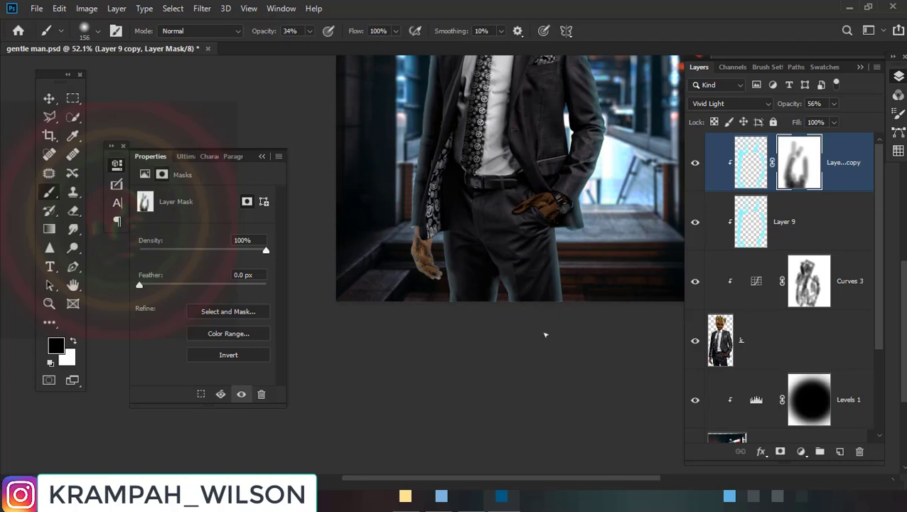
{"action": "scroll", "coordinate": [543, 334], "scroll_direction": "up", "scroll_amount": 3}
{"action": "mouse_move", "coordinate": [433, 263]}
{"action": "left_mouse_down"}
{"action": "mouse_move", "coordinate": [438, 402]}
{"action": "mouse_move", "coordinate": [489, 198]}
{"action": "mouse_move", "coordinate": [522, 280]}
{"action": "mouse_move", "coordinate": [536, 169]}
{"action": "left_mouse_up"}
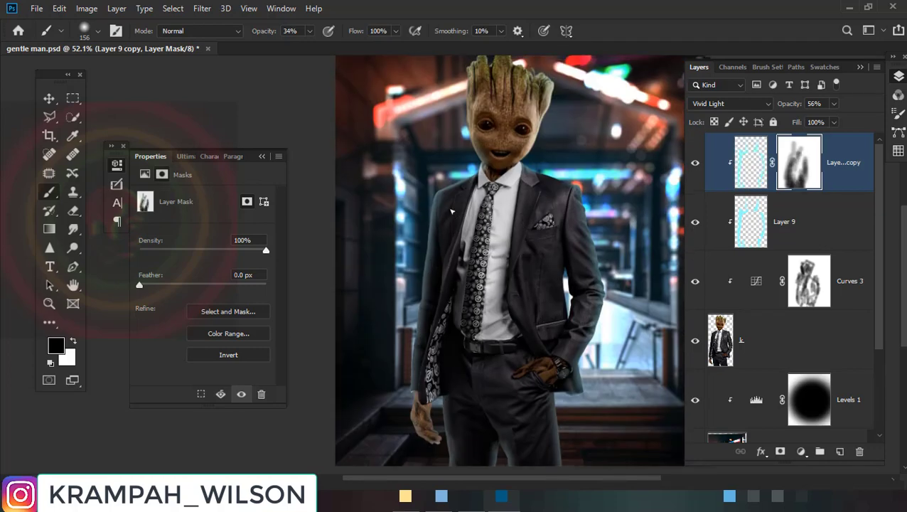
{"action": "key", "text": "alt+shift+y"}
Create a new Layer 10 clipped to the layer below and move it to the top of the stack
{"action": "left_click", "coordinate": [814, 219]}
{"action": "key", "text": "ctrl+shift+alt+n"}
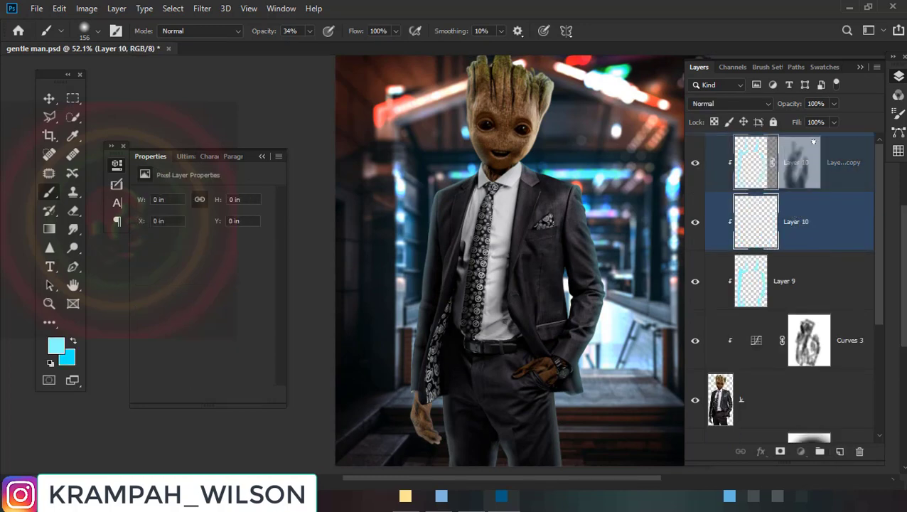
{"action": "left_click_drag", "start_coordinate": [802, 223], "coordinate": [814, 145]}
{"action": "scroll", "coordinate": [524, 223], "scroll_direction": "up", "scroll_amount": 2}
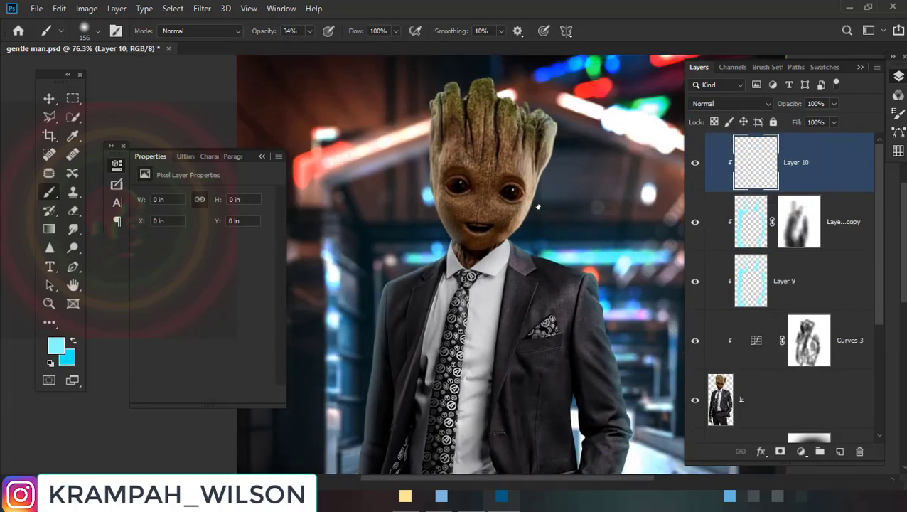
{"action": "right_click", "coordinate": [537, 206]}
{"action": "left_click", "coordinate": [643, 63]}
Set the foreground colour to a pale grey-cyan for painting highlights
{"action": "left_click", "coordinate": [624, 249], "text": "alt"}
{"action": "left_click", "coordinate": [56, 346]}
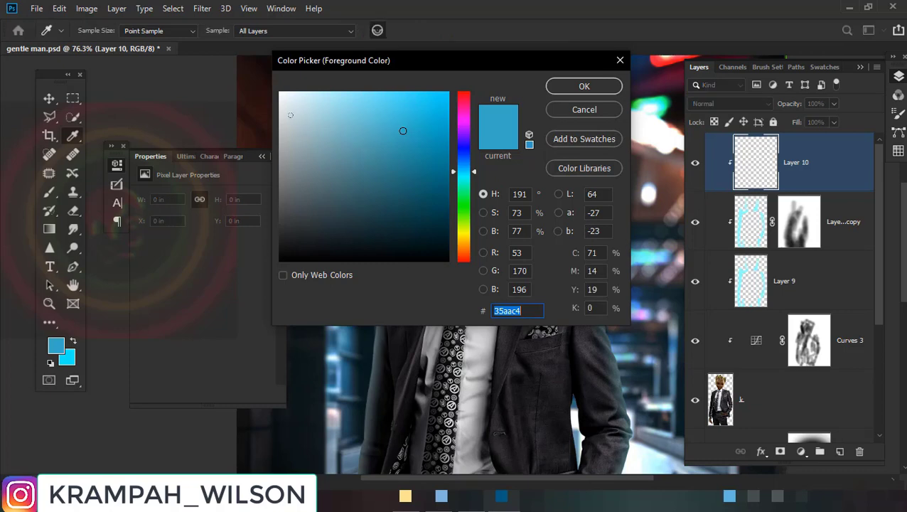
{"action": "left_click", "coordinate": [287, 111]}
{"action": "left_click", "coordinate": [572, 86]}
{"action": "key", "text": "b"}
Set up a 27 px soft round brush at 100% opacity and zoom toward Groot's face
{"action": "scroll", "coordinate": [551, 203], "scroll_direction": "up", "scroll_amount": 2}
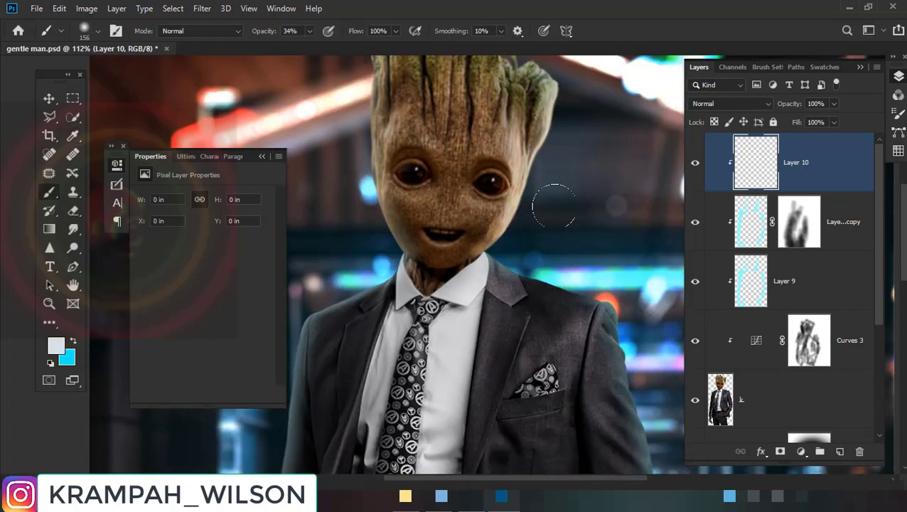
{"action": "right_click", "coordinate": [481, 132]}
{"action": "left_click_drag", "start_coordinate": [595, 164], "coordinate": [571, 164]}
{"action": "key", "text": "Return"}
{"action": "scroll", "coordinate": [547, 232], "scroll_direction": "up", "scroll_amount": 2}
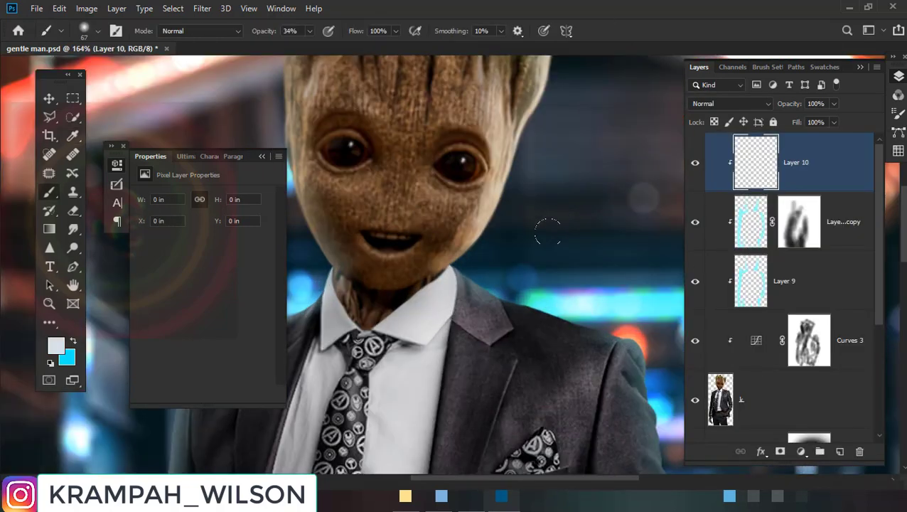
{"action": "scroll", "coordinate": [520, 238], "scroll_direction": "up", "scroll_amount": 2}
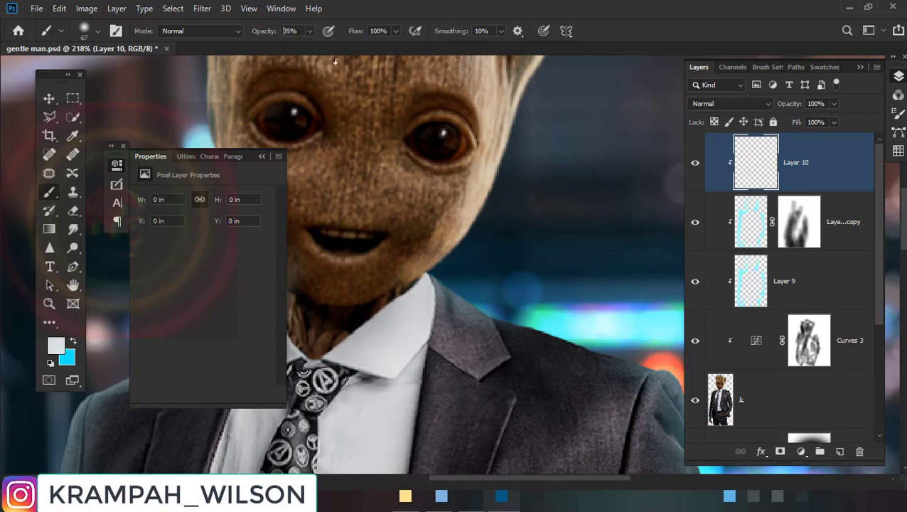
{"action": "key", "text": "0"}
{"action": "right_click", "coordinate": [484, 232]}
{"action": "left_click", "coordinate": [557, 165]}
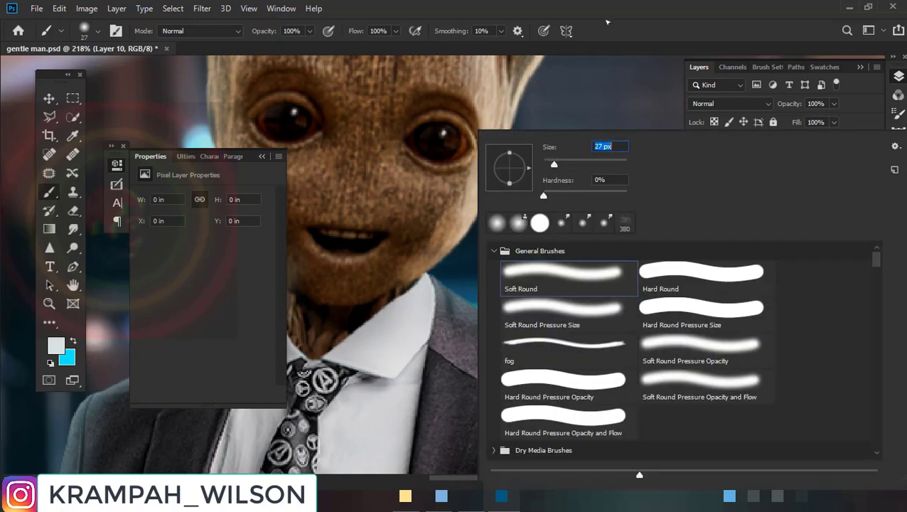
{"action": "key", "text": "Return"}
{"action": "scroll", "coordinate": [445, 279], "scroll_direction": "up", "scroll_amount": 2}
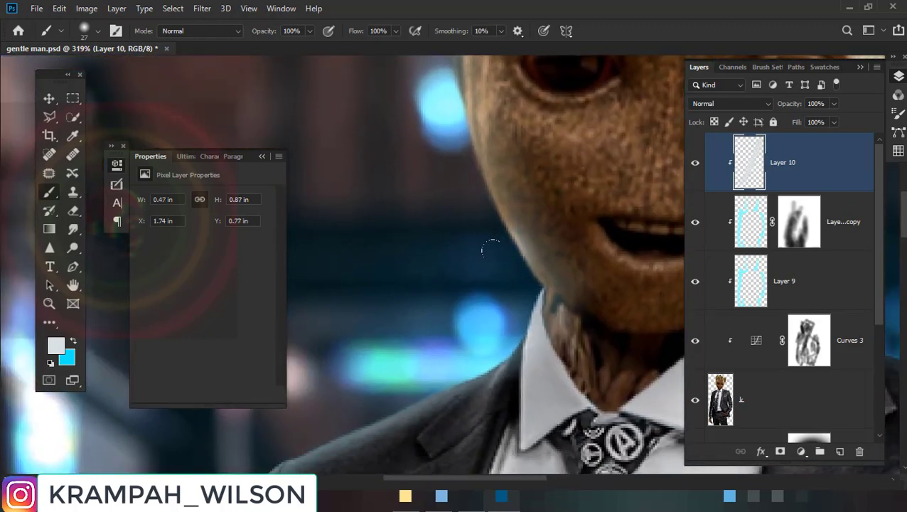
Paint pale highlights up the left edge of Groot's face, then view the whole figure
{"action": "mouse_move", "coordinate": [492, 248]}
{"action": "left_mouse_down"}
{"action": "mouse_move", "coordinate": [501, 275]}
{"action": "mouse_move", "coordinate": [472, 128]}
{"action": "left_mouse_up"}
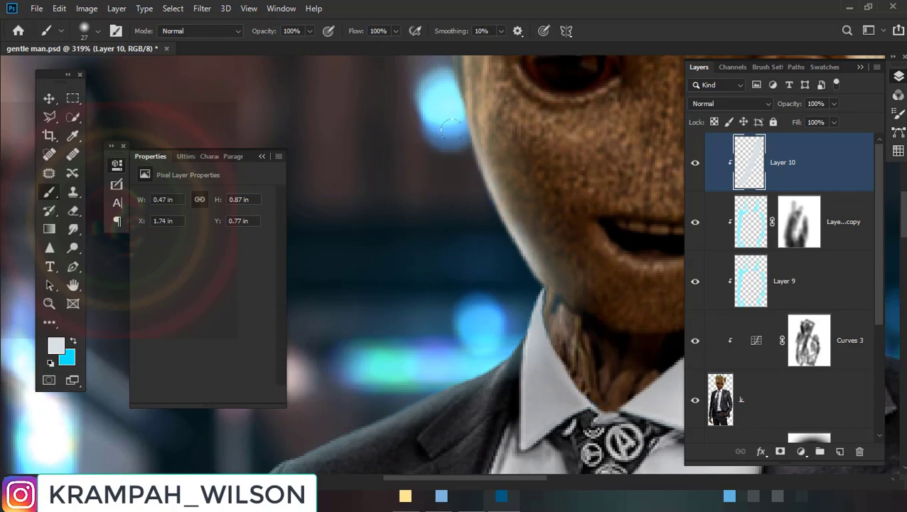
{"action": "mouse_move", "coordinate": [466, 305]}
{"action": "left_mouse_down"}
{"action": "mouse_move", "coordinate": [476, 227]}
{"action": "mouse_move", "coordinate": [465, 121]}
{"action": "left_mouse_up"}
{"action": "mouse_move", "coordinate": [442, 270]}
{"action": "left_mouse_down"}
{"action": "mouse_move", "coordinate": [435, 79]}
{"action": "mouse_move", "coordinate": [442, 215]}
{"action": "left_mouse_up"}
{"action": "key", "text": "ctrl+0"}
Switch Layer 10 to Vivid Light blending at 71% opacity and lower Layer 9 to 27%
{"action": "scroll", "coordinate": [479, 254], "scroll_direction": "down", "scroll_amount": 2}
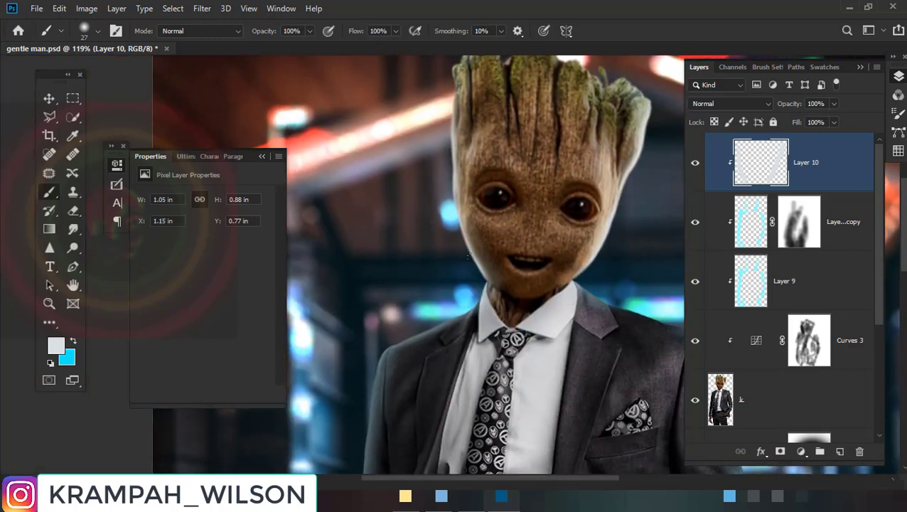
{"action": "left_click", "coordinate": [739, 104]}
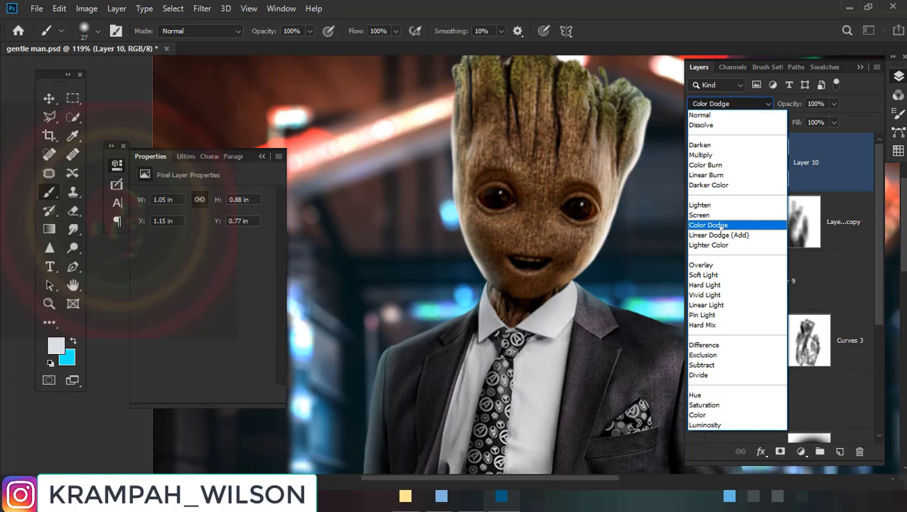
{"action": "left_click", "coordinate": [716, 295]}
{"action": "left_click", "coordinate": [814, 103]}
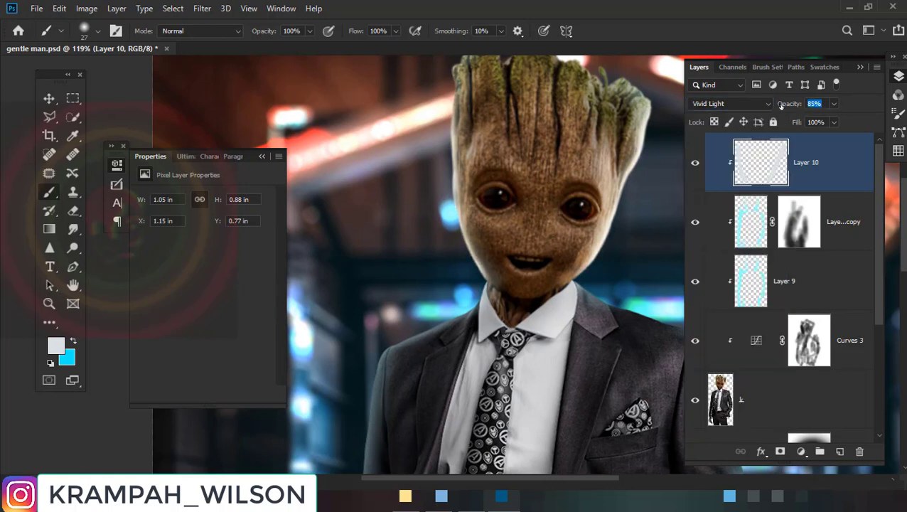
{"action": "type", "text": "71"}
{"action": "key", "text": "Return"}
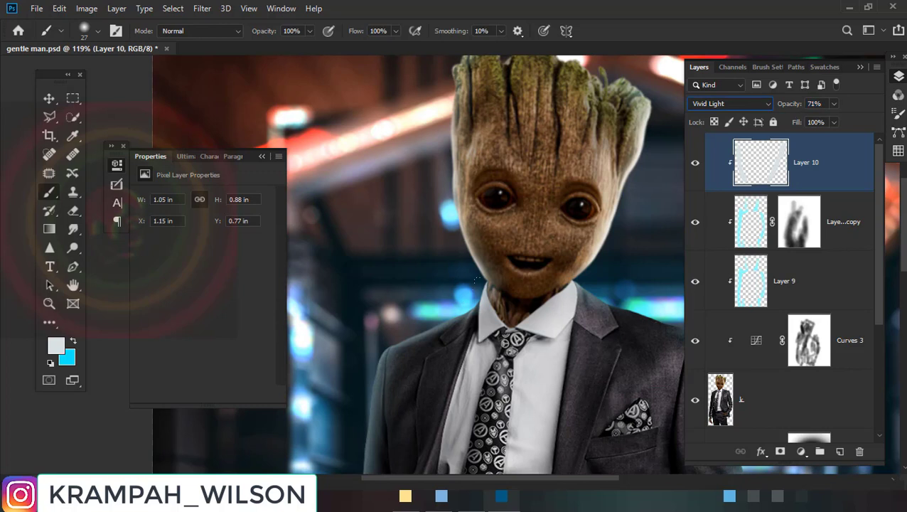
{"action": "left_click", "coordinate": [785, 279]}
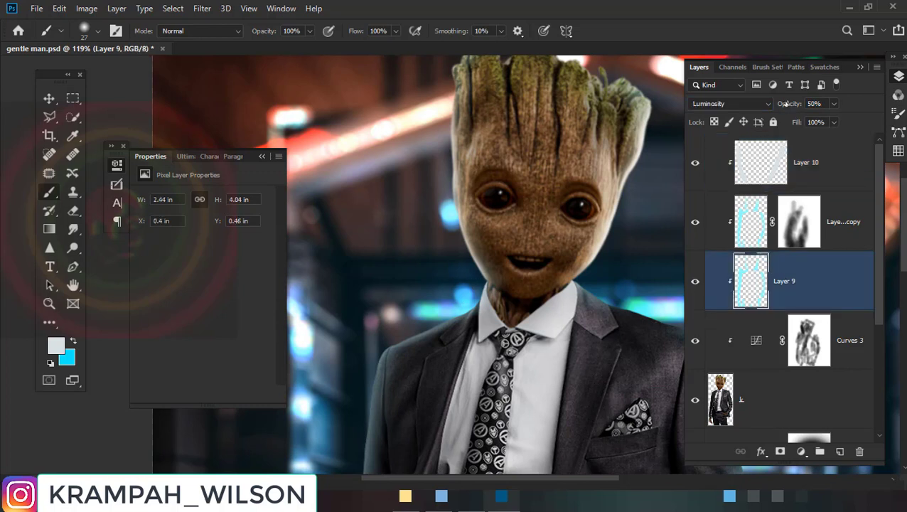
{"action": "left_click_drag", "start_coordinate": [768, 105], "coordinate": [769, 104]}
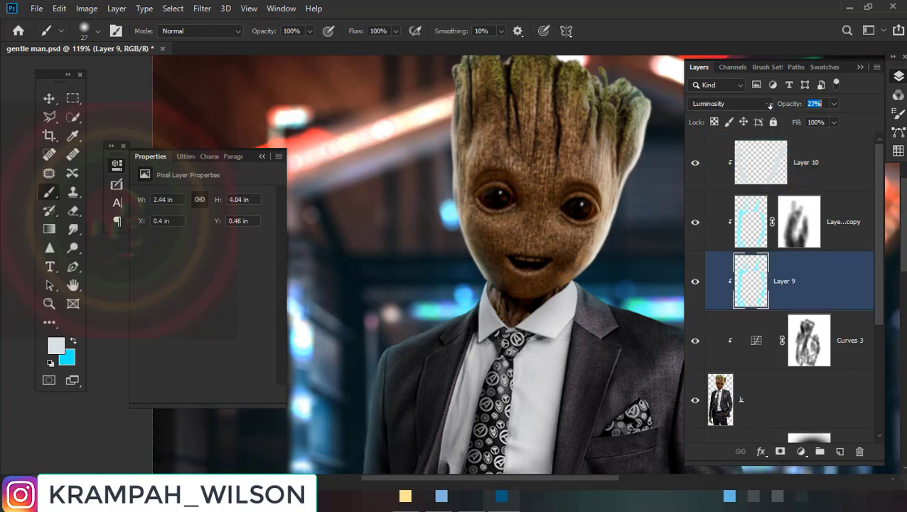
Confirm Layer 9 at 27% and paint cyan rim light along the jacket shoulder on Layer 10
{"action": "key", "text": "Return"}
{"action": "left_click", "coordinate": [780, 183]}
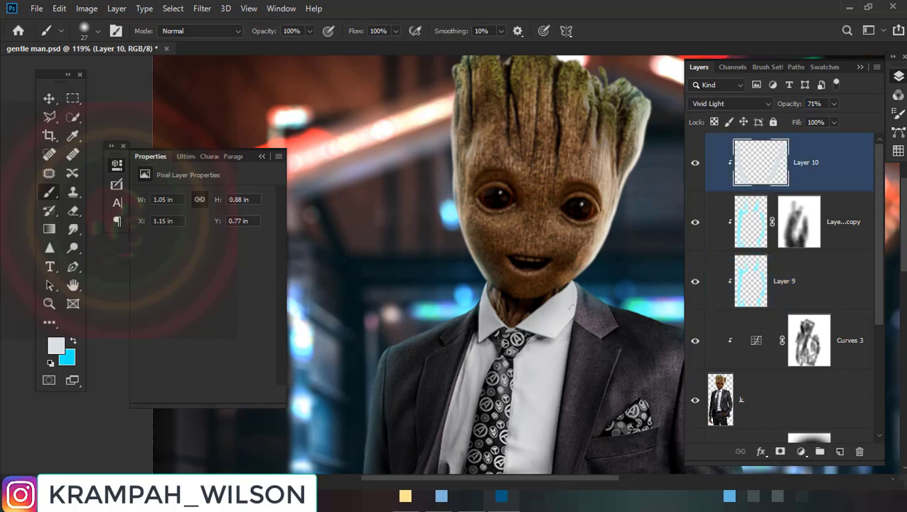
{"action": "scroll", "coordinate": [442, 257], "scroll_direction": "up", "scroll_amount": 1}
{"action": "scroll", "coordinate": [442, 257], "scroll_direction": "up", "scroll_amount": 1}
{"action": "scroll", "coordinate": [443, 257], "scroll_direction": "up", "scroll_amount": 1}
{"action": "scroll", "coordinate": [442, 257], "scroll_direction": "up", "scroll_amount": 1}
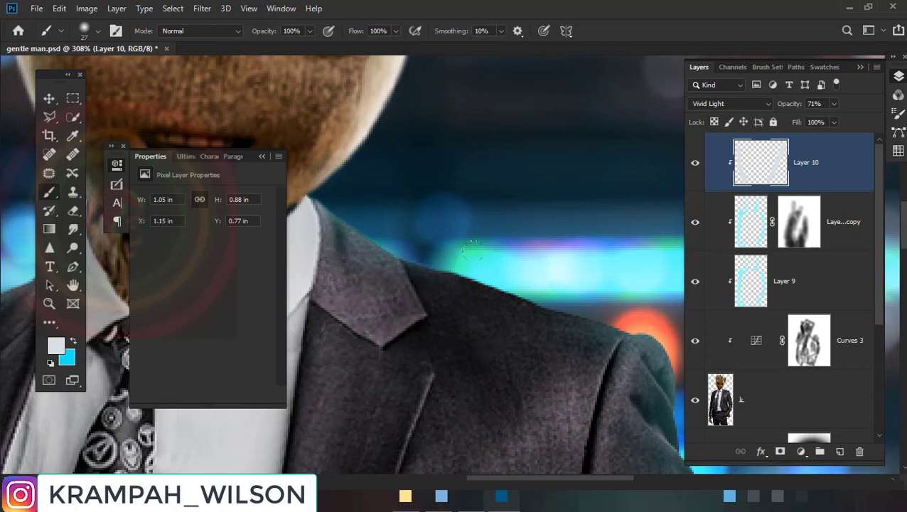
{"action": "left_click_drag", "start_coordinate": [441, 270], "coordinate": [612, 326]}
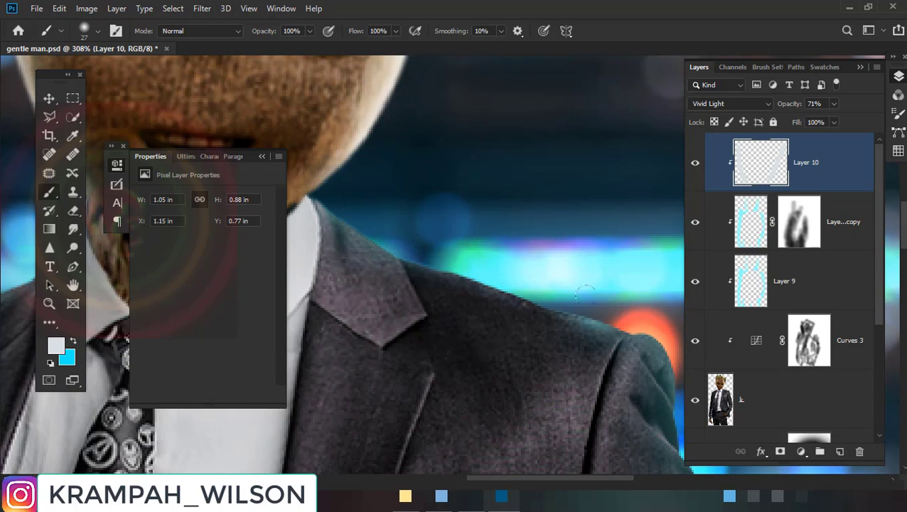
{"action": "mouse_move", "coordinate": [586, 293]}
{"action": "left_mouse_down"}
{"action": "mouse_move", "coordinate": [547, 269]}
{"action": "mouse_move", "coordinate": [524, 277]}
{"action": "mouse_move", "coordinate": [371, 241]}
{"action": "left_mouse_up"}
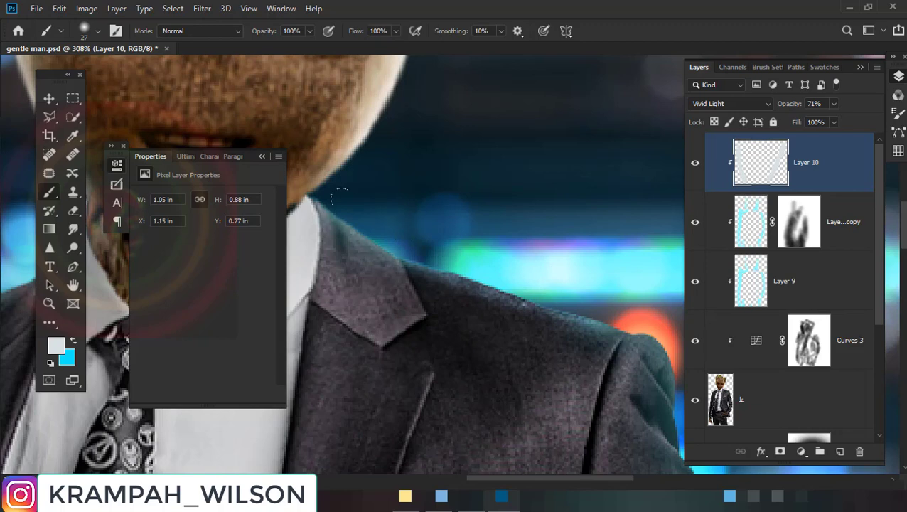
{"action": "left_click_drag", "start_coordinate": [348, 197], "coordinate": [453, 247]}
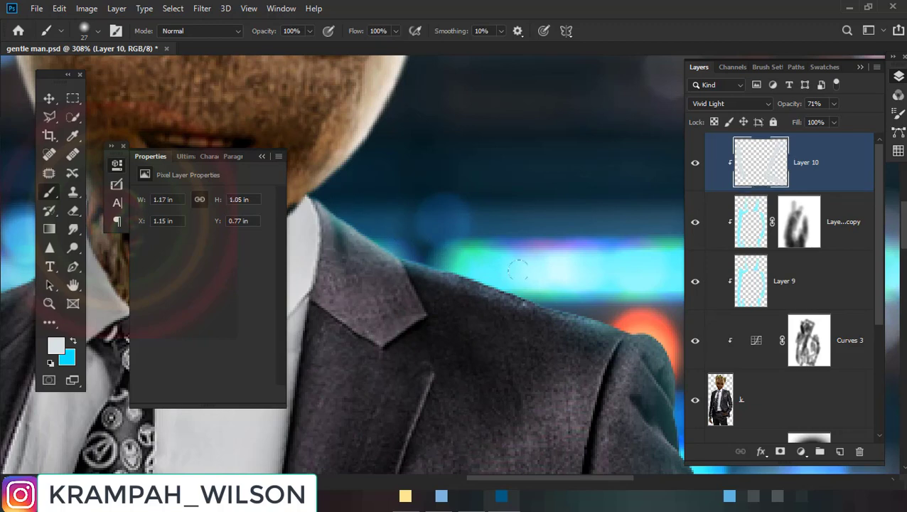
{"action": "mouse_move", "coordinate": [517, 269]}
{"action": "left_mouse_down"}
{"action": "mouse_move", "coordinate": [643, 324]}
{"action": "mouse_move", "coordinate": [540, 284]}
{"action": "mouse_move", "coordinate": [560, 371]}
{"action": "left_mouse_up"}
{"action": "key", "text": "ctrl+z"}
{"action": "left_click_drag", "start_coordinate": [558, 304], "coordinate": [522, 189]}
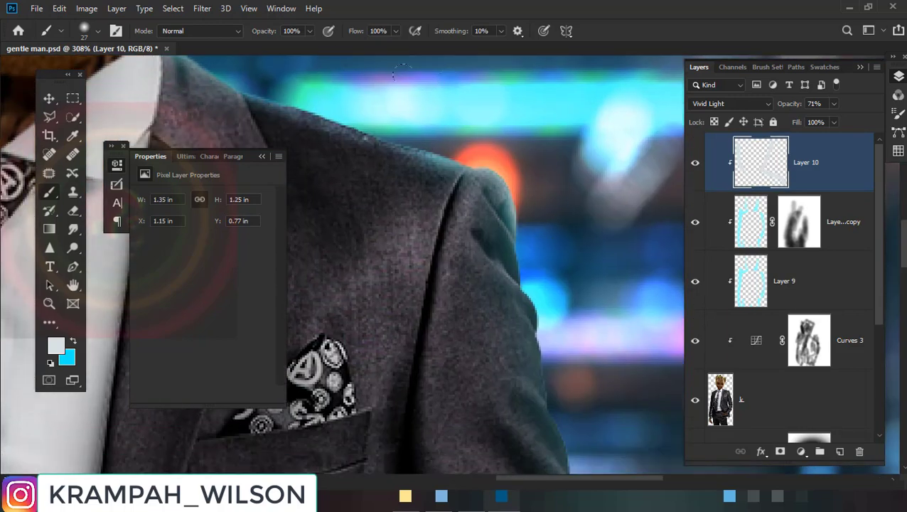
Lower brush opacity to 73% and paint softer rim light down the sleeve toward the cuff
{"action": "left_click_drag", "start_coordinate": [278, 32], "coordinate": [260, 32]}
{"action": "mouse_move", "coordinate": [528, 213]}
{"action": "left_mouse_down"}
{"action": "mouse_move", "coordinate": [541, 356]}
{"action": "mouse_move", "coordinate": [535, 133]}
{"action": "left_mouse_up"}
{"action": "left_click_drag", "start_coordinate": [502, 171], "coordinate": [526, 234]}
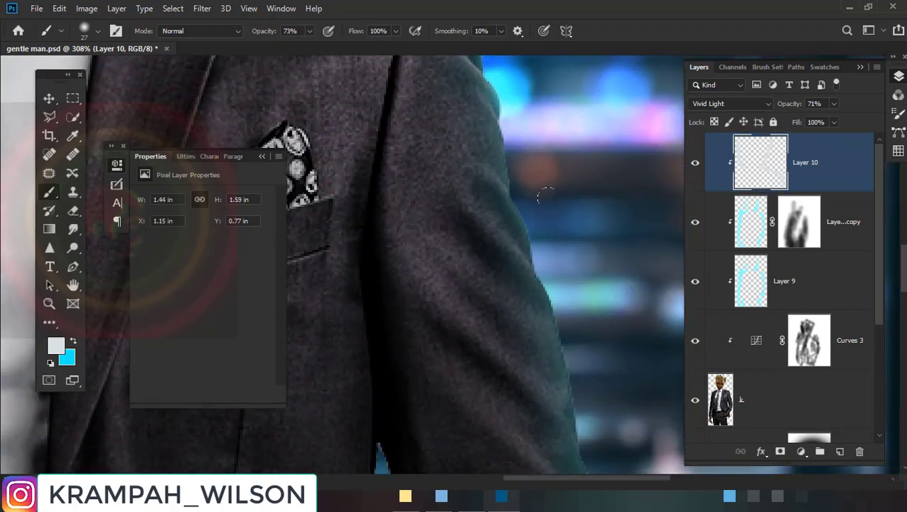
{"action": "mouse_move", "coordinate": [505, 194]}
{"action": "left_mouse_down"}
{"action": "mouse_move", "coordinate": [553, 331]}
{"action": "mouse_move", "coordinate": [572, 430]}
{"action": "left_mouse_up"}
{"action": "left_click_drag", "start_coordinate": [600, 341], "coordinate": [586, 178]}
{"action": "mouse_move", "coordinate": [537, 202]}
{"action": "left_mouse_down"}
{"action": "mouse_move", "coordinate": [542, 238]}
{"action": "mouse_move", "coordinate": [572, 280]}
{"action": "mouse_move", "coordinate": [557, 312]}
{"action": "mouse_move", "coordinate": [579, 414]}
{"action": "left_mouse_up"}
{"action": "left_click_drag", "start_coordinate": [603, 292], "coordinate": [601, 92]}
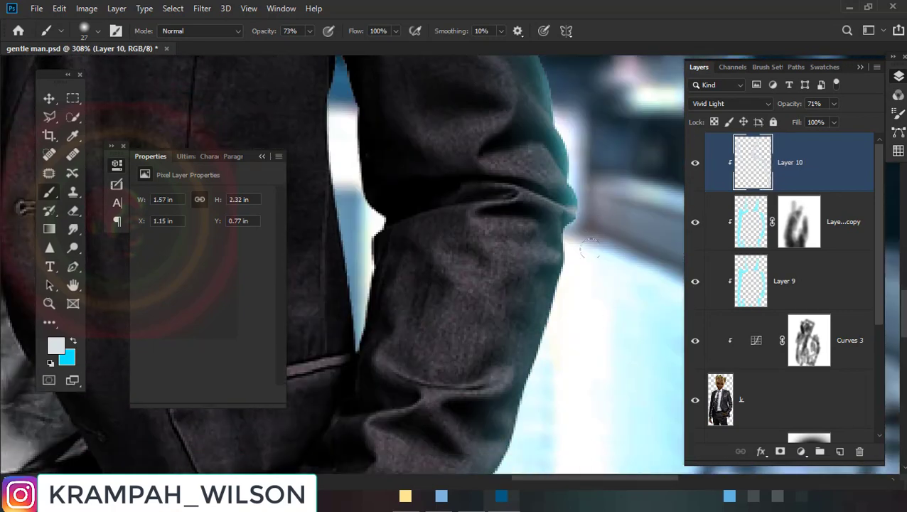
{"action": "mouse_move", "coordinate": [560, 254]}
{"action": "left_mouse_down"}
{"action": "mouse_move", "coordinate": [547, 318]}
{"action": "mouse_move", "coordinate": [563, 368]}
{"action": "left_mouse_up"}
{"action": "left_click_drag", "start_coordinate": [552, 284], "coordinate": [524, 378]}
{"action": "left_click_drag", "start_coordinate": [547, 308], "coordinate": [513, 416]}
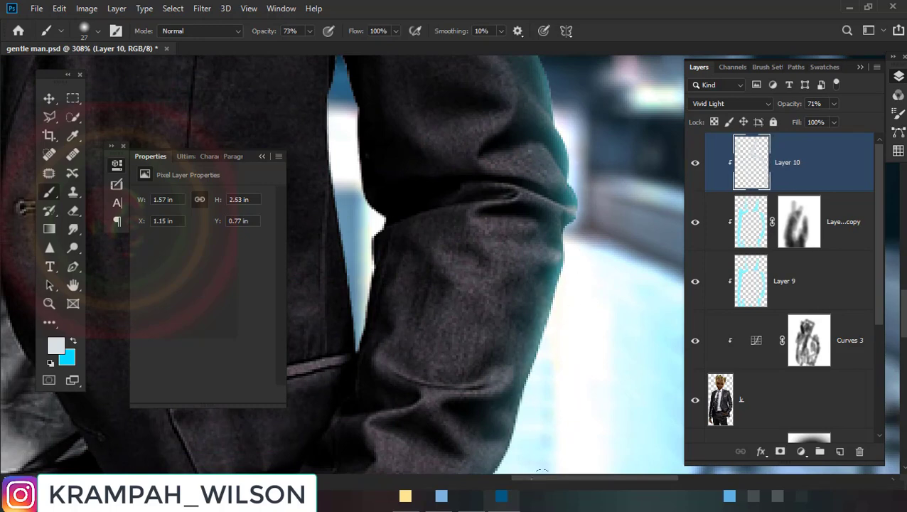
{"action": "left_click_drag", "start_coordinate": [539, 334], "coordinate": [492, 464]}
{"action": "left_click_drag", "start_coordinate": [594, 253], "coordinate": [590, 28]}
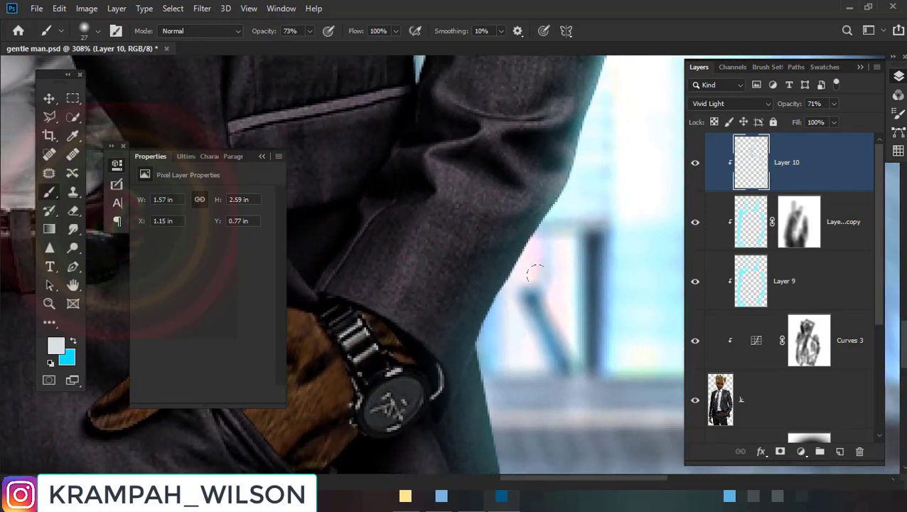
Paint cyan rim light down the sleeve's right edge, the cuff, and the lower sleeve edge
{"action": "left_click_drag", "start_coordinate": [535, 272], "coordinate": [555, 195]}
{"action": "left_click_drag", "start_coordinate": [523, 242], "coordinate": [465, 394]}
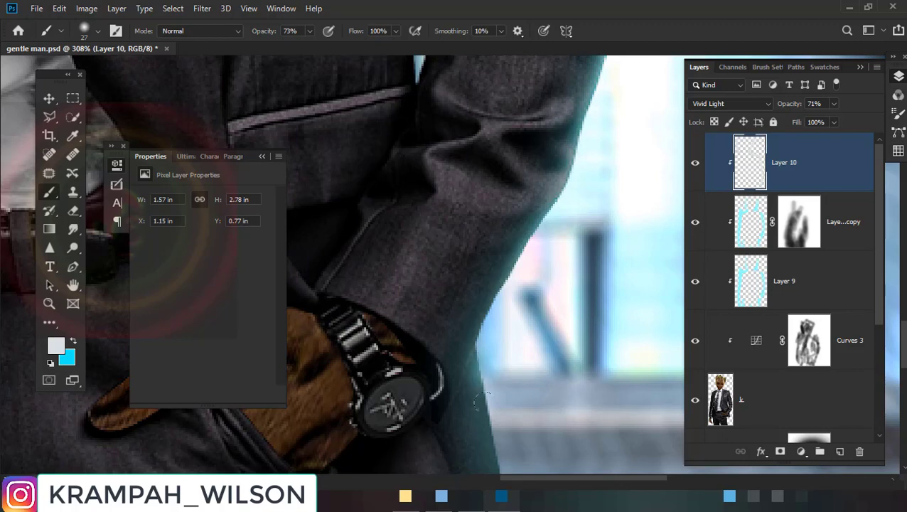
{"action": "mouse_move", "coordinate": [490, 363]}
{"action": "left_mouse_down"}
{"action": "mouse_move", "coordinate": [459, 408]}
{"action": "mouse_move", "coordinate": [490, 473]}
{"action": "mouse_move", "coordinate": [503, 301]}
{"action": "left_mouse_up"}
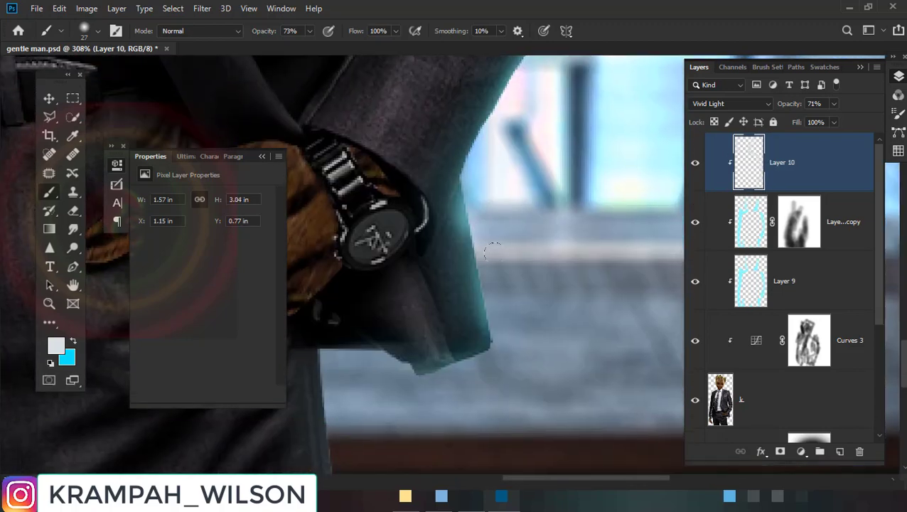
{"action": "mouse_move", "coordinate": [479, 270]}
{"action": "left_mouse_down"}
{"action": "mouse_move", "coordinate": [488, 348]}
{"action": "mouse_move", "coordinate": [414, 373]}
{"action": "left_mouse_up"}
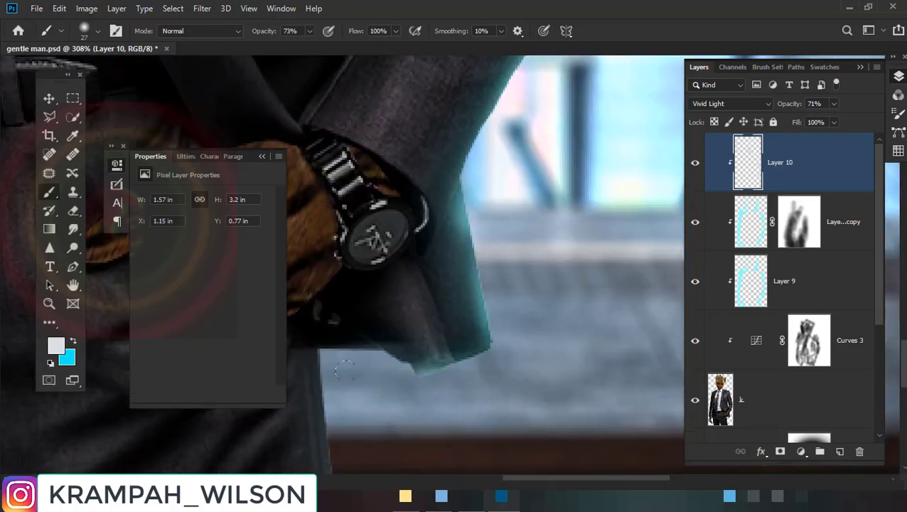
{"action": "left_click_drag", "start_coordinate": [344, 355], "coordinate": [363, 344]}
{"action": "left_click_drag", "start_coordinate": [384, 428], "coordinate": [419, 290]}
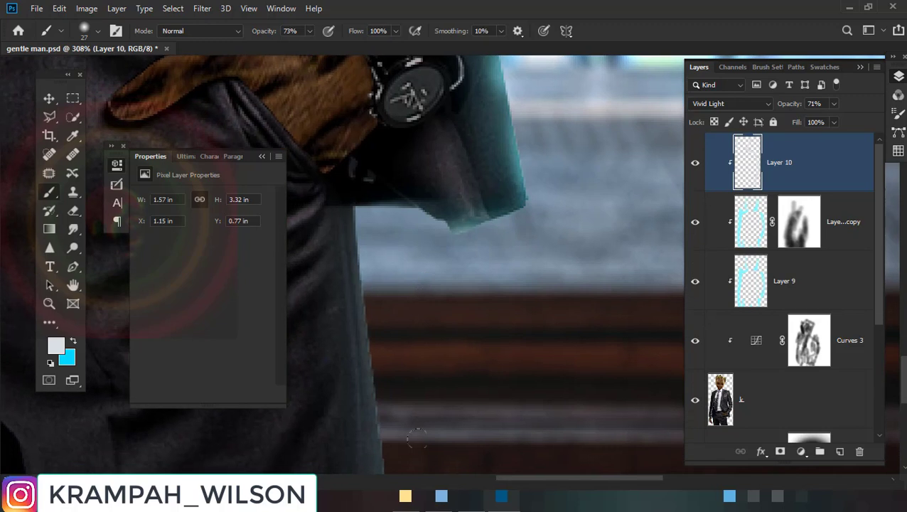
{"action": "left_click_drag", "start_coordinate": [416, 438], "coordinate": [412, 337]}
{"action": "mouse_move", "coordinate": [354, 245]}
{"action": "left_mouse_down"}
{"action": "mouse_move", "coordinate": [353, 215]}
{"action": "mouse_move", "coordinate": [393, 416]}
{"action": "mouse_move", "coordinate": [402, 221]}
{"action": "left_mouse_up"}
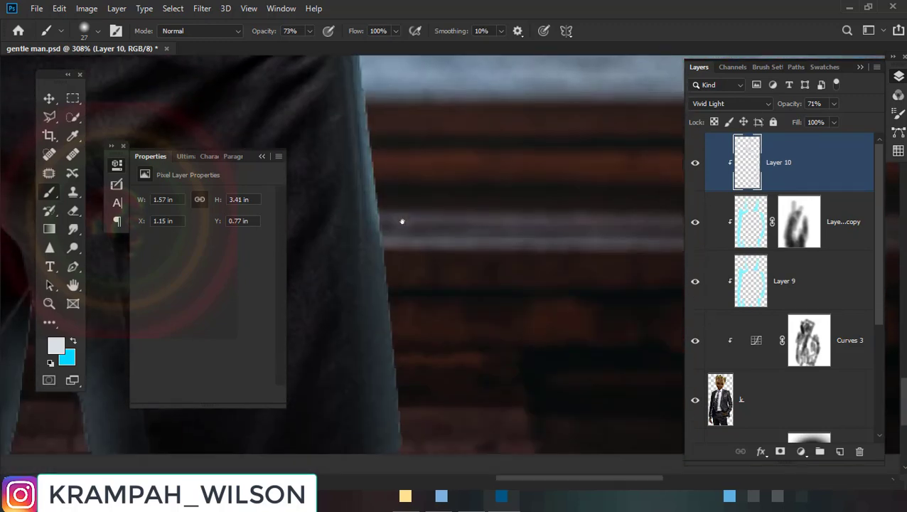
{"action": "left_click", "coordinate": [416, 442], "text": "shift"}
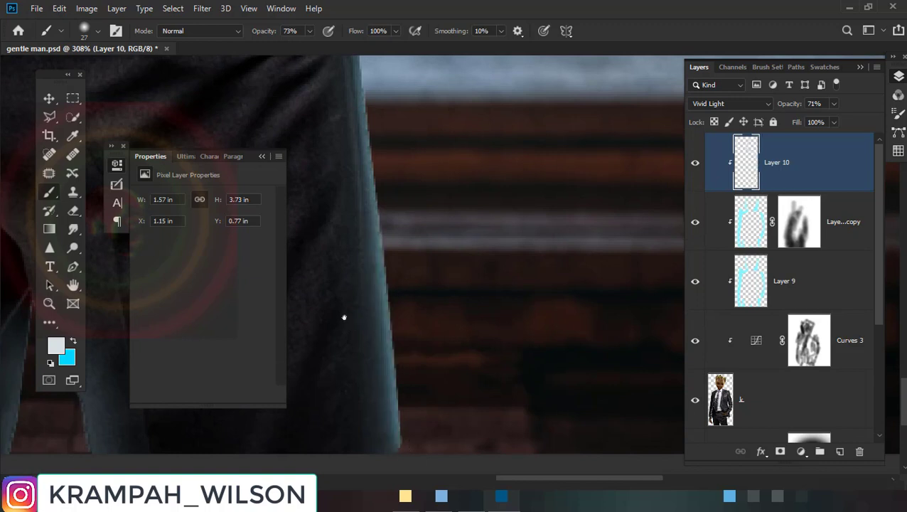
{"action": "mouse_move", "coordinate": [343, 317]}
{"action": "left_mouse_down"}
{"action": "mouse_move", "coordinate": [472, 312]}
{"action": "mouse_move", "coordinate": [548, 270]}
{"action": "left_mouse_up"}
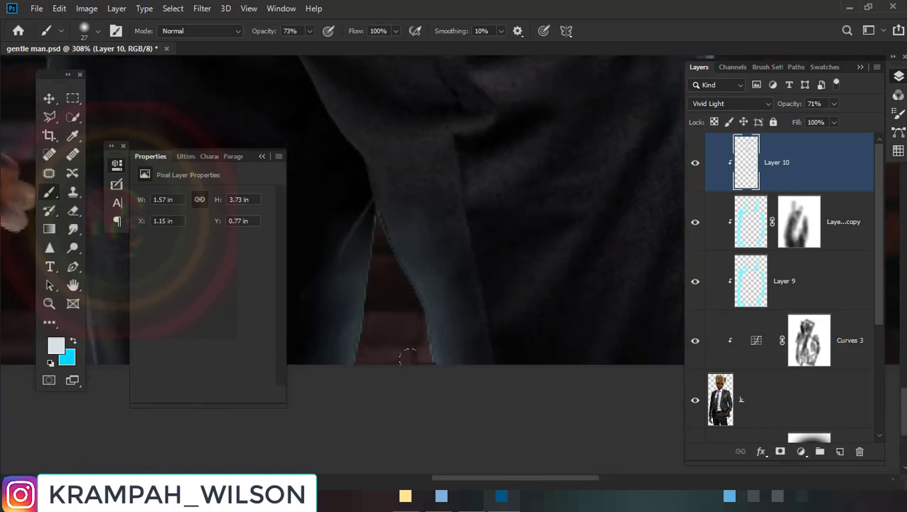
{"action": "left_click_drag", "start_coordinate": [408, 357], "coordinate": [391, 263]}
Shrink the brush to 9 px and paint a thin highlight up the suit fabric's left edge
{"action": "right_click", "coordinate": [412, 135]}
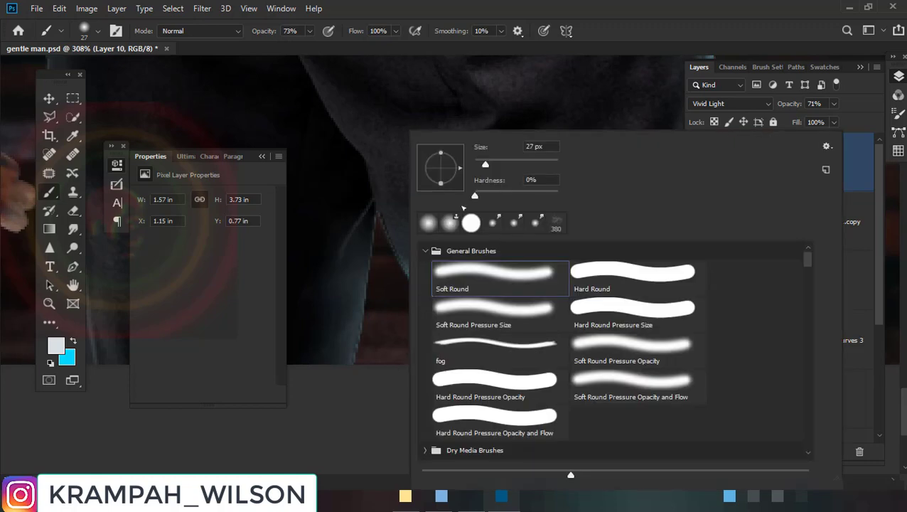
{"action": "left_click_drag", "start_coordinate": [483, 164], "coordinate": [477, 164]}
{"action": "key", "text": "Return"}
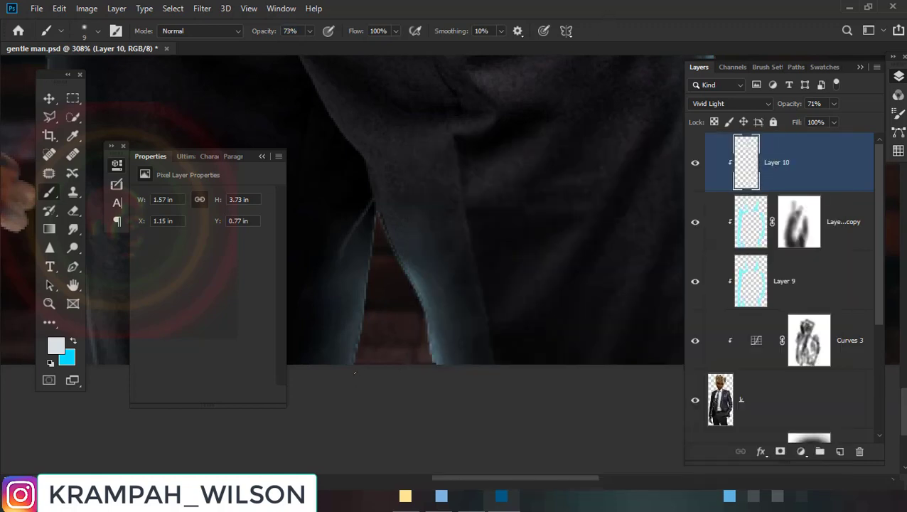
{"action": "left_click_drag", "start_coordinate": [354, 372], "coordinate": [367, 298]}
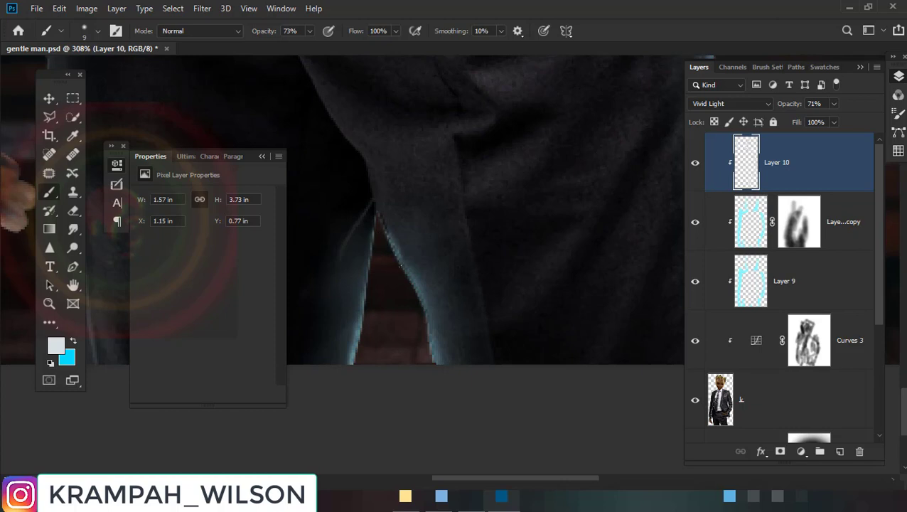
{"action": "scroll", "coordinate": [401, 284], "scroll_direction": "down", "scroll_amount": 2, "text": "alt"}
{"action": "scroll", "coordinate": [405, 360], "scroll_direction": "down", "scroll_amount": 2, "text": "alt"}
{"action": "scroll", "coordinate": [475, 360], "scroll_direction": "down", "scroll_amount": 1, "text": "alt"}
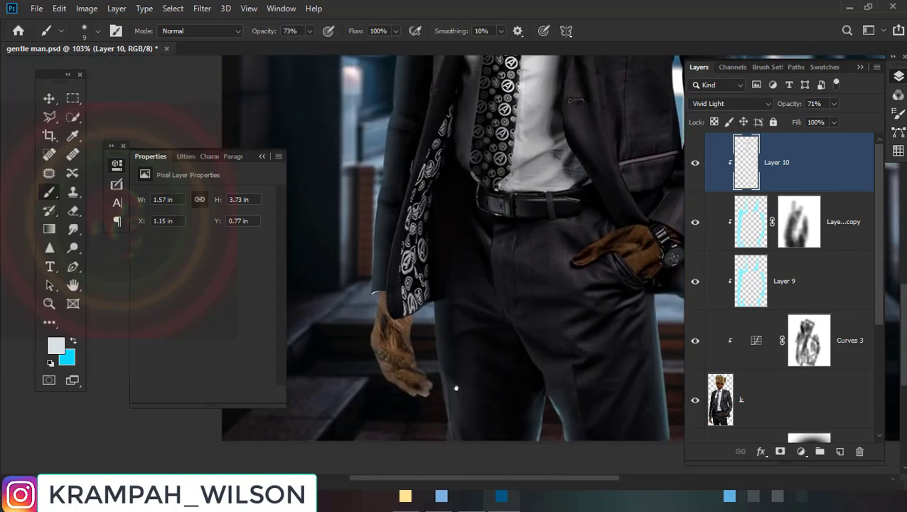
{"action": "scroll", "coordinate": [457, 388], "scroll_direction": "up", "scroll_amount": 1, "text": "alt"}
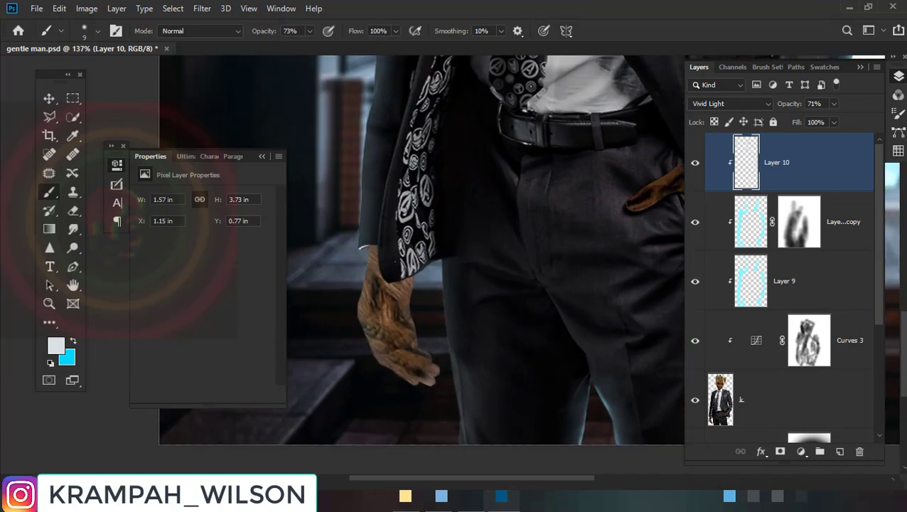
{"action": "right_click", "coordinate": [404, 130]}
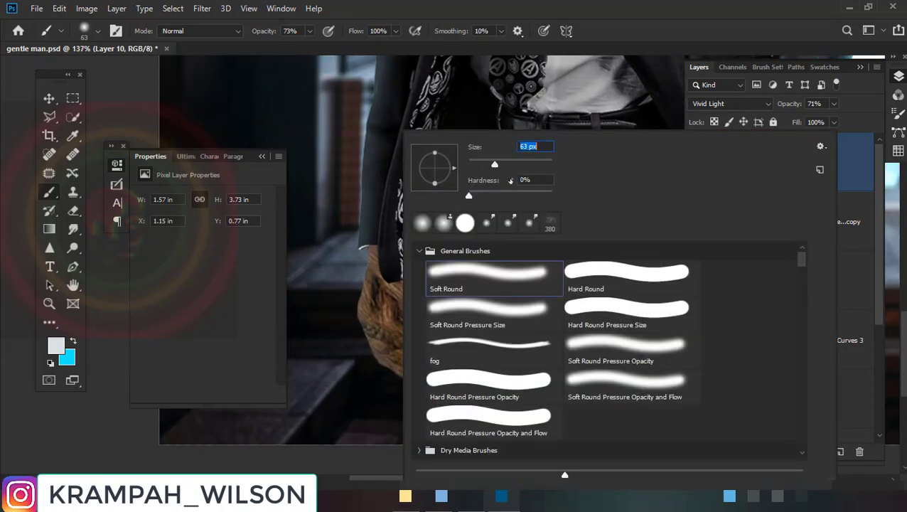
Drop brush opacity to 50% and brighten the wooden hand's left edge
{"action": "key", "text": "Escape"}
{"action": "key", "text": "5"}
{"action": "scroll", "coordinate": [331, 403], "scroll_direction": "up", "scroll_amount": 2, "text": "alt"}
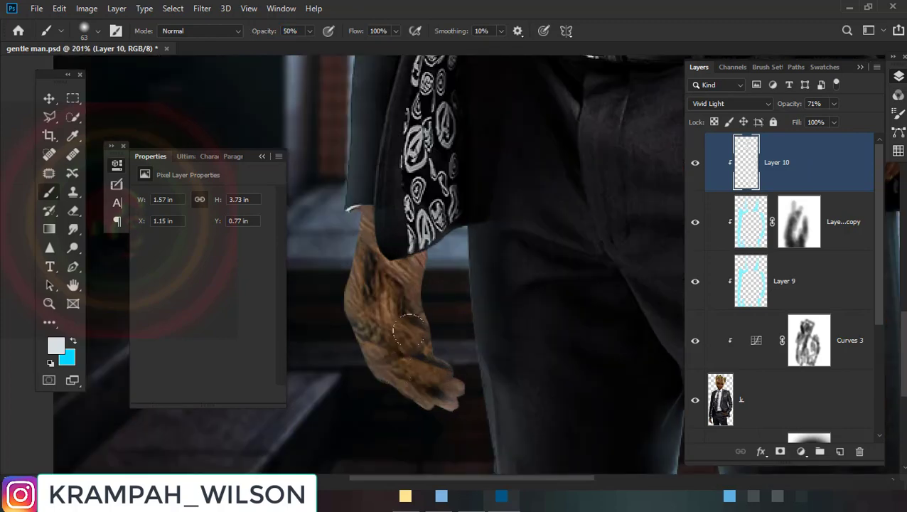
{"action": "mouse_move", "coordinate": [331, 402]}
{"action": "left_mouse_down"}
{"action": "mouse_move", "coordinate": [307, 263]}
{"action": "mouse_move", "coordinate": [323, 207]}
{"action": "left_mouse_up"}
With a 17 px brush, paint light along the coat's lower left edge, undoing bad strokes
{"action": "left_click_drag", "start_coordinate": [324, 162], "coordinate": [441, 329]}
{"action": "right_click", "coordinate": [448, 231]}
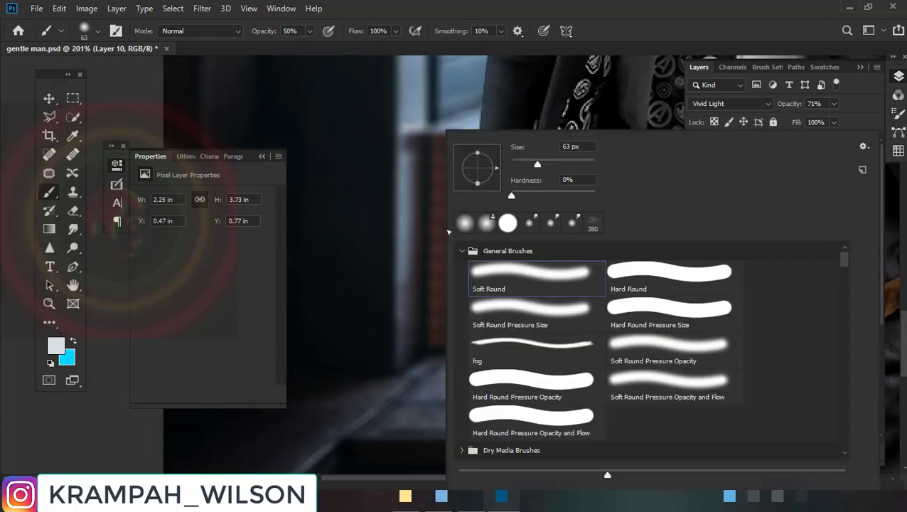
{"action": "left_click", "coordinate": [514, 164]}
{"action": "key", "text": "Return"}
{"action": "scroll", "coordinate": [434, 359], "scroll_direction": "up", "scroll_amount": 3}
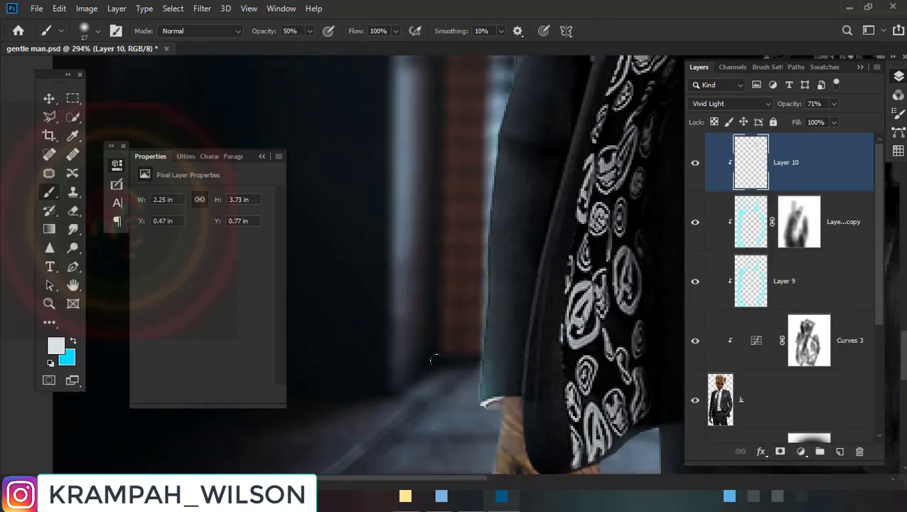
{"action": "left_click_drag", "start_coordinate": [474, 369], "coordinate": [472, 408]}
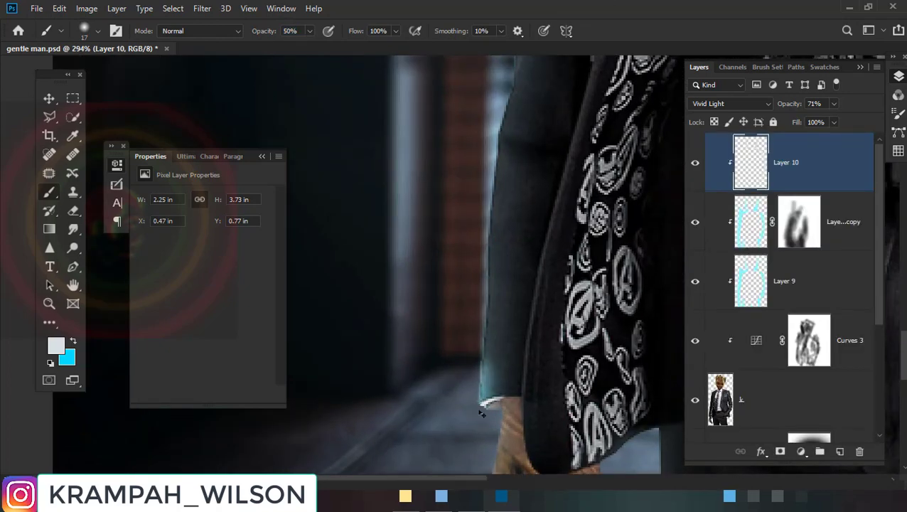
{"action": "key", "text": "ctrl+z"}
{"action": "mouse_move", "coordinate": [467, 310]}
{"action": "left_mouse_down"}
{"action": "mouse_move", "coordinate": [490, 256]}
{"action": "mouse_move", "coordinate": [486, 161]}
{"action": "mouse_move", "coordinate": [473, 333]}
{"action": "left_mouse_up"}
{"action": "left_click_drag", "start_coordinate": [506, 232], "coordinate": [513, 217]}
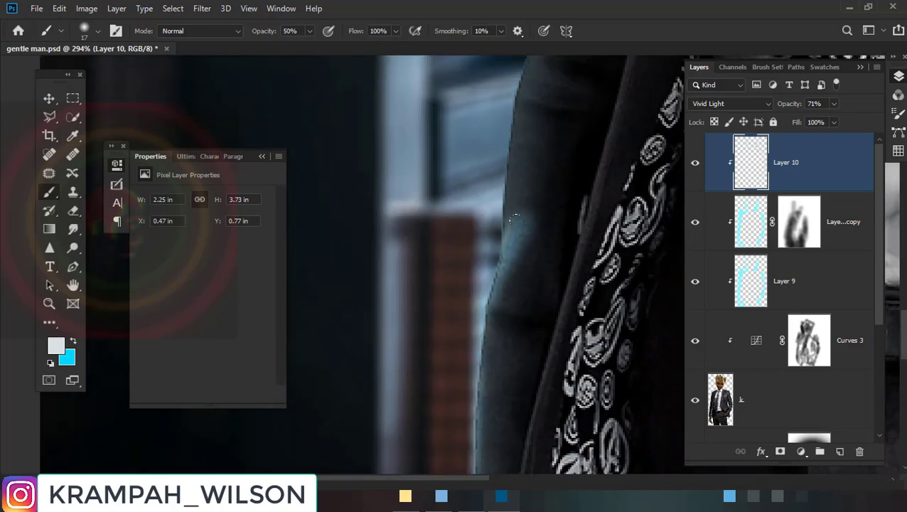
{"action": "key", "text": "ctrl+z"}
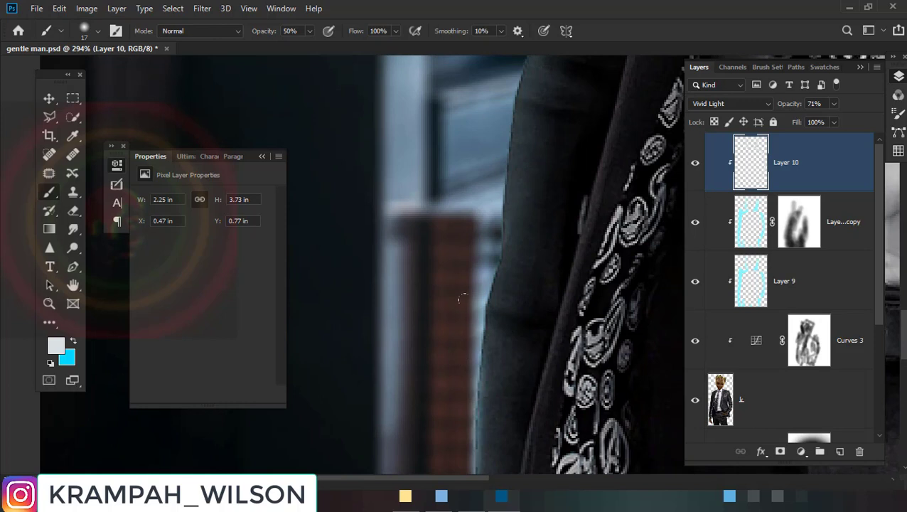
Add faint highlights along the coat's left edge up to the shoulder, then zoom out
{"action": "left_click_drag", "start_coordinate": [486, 325], "coordinate": [482, 274]}
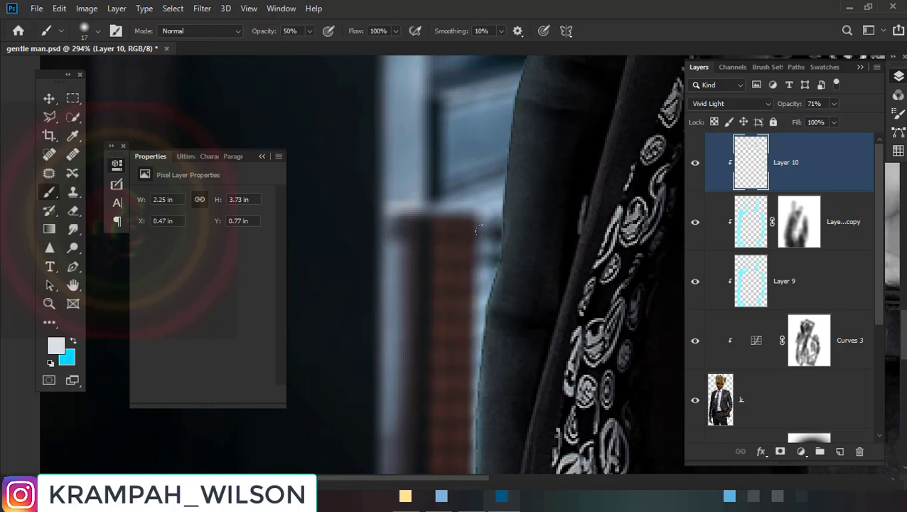
{"action": "left_click_drag", "start_coordinate": [479, 228], "coordinate": [485, 213]}
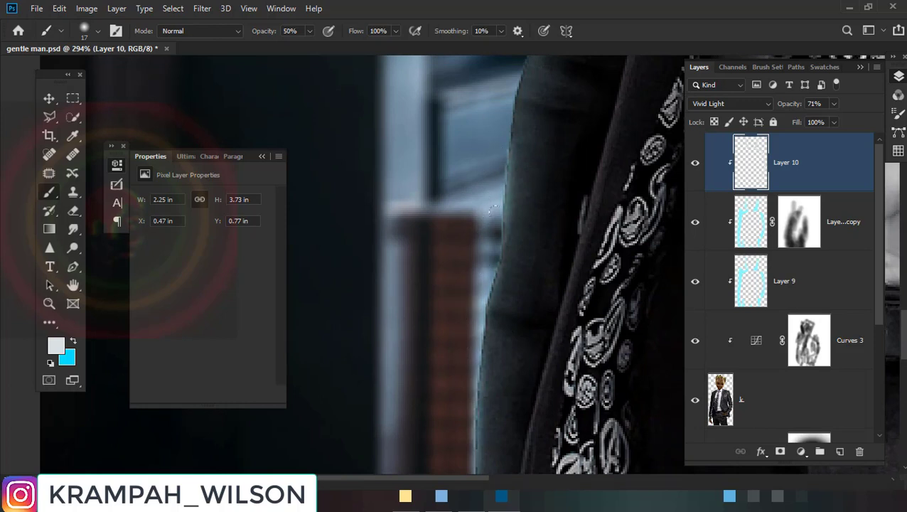
{"action": "left_click_drag", "start_coordinate": [482, 249], "coordinate": [460, 416]}
{"action": "mouse_move", "coordinate": [473, 324]}
{"action": "left_mouse_down"}
{"action": "mouse_move", "coordinate": [497, 206]}
{"action": "mouse_move", "coordinate": [492, 374]}
{"action": "left_mouse_up"}
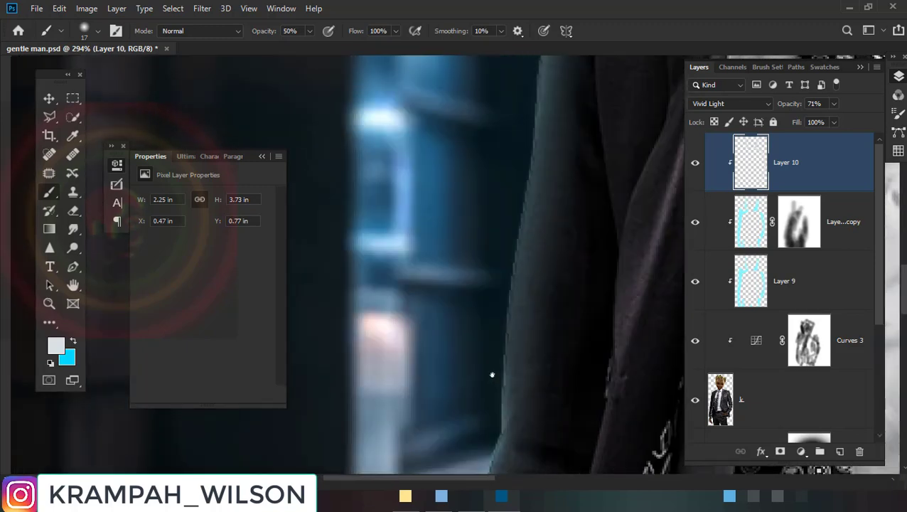
{"action": "left_click_drag", "start_coordinate": [492, 304], "coordinate": [502, 345]}
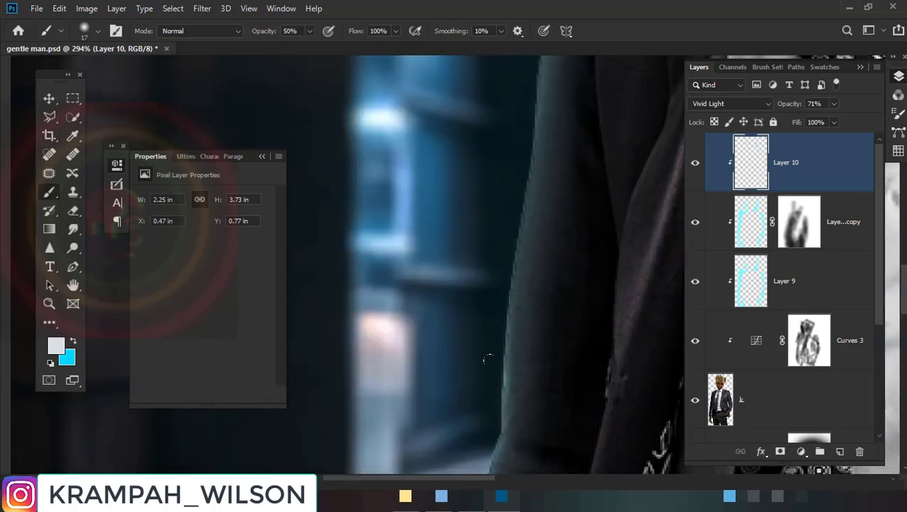
{"action": "mouse_move", "coordinate": [499, 238]}
{"action": "left_mouse_down"}
{"action": "mouse_move", "coordinate": [502, 348]}
{"action": "mouse_move", "coordinate": [447, 312]}
{"action": "left_mouse_up"}
{"action": "mouse_move", "coordinate": [462, 255]}
{"action": "left_mouse_down"}
{"action": "mouse_move", "coordinate": [449, 407]}
{"action": "mouse_move", "coordinate": [455, 259]}
{"action": "mouse_move", "coordinate": [456, 342]}
{"action": "left_mouse_up"}
{"action": "left_click_drag", "start_coordinate": [473, 207], "coordinate": [471, 380]}
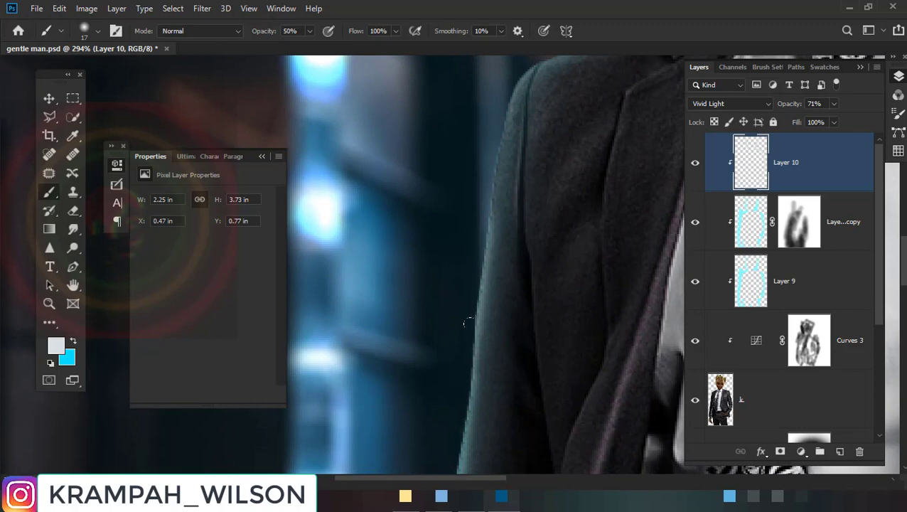
{"action": "left_click_drag", "start_coordinate": [468, 324], "coordinate": [420, 399]}
{"action": "left_click_drag", "start_coordinate": [460, 200], "coordinate": [416, 343]}
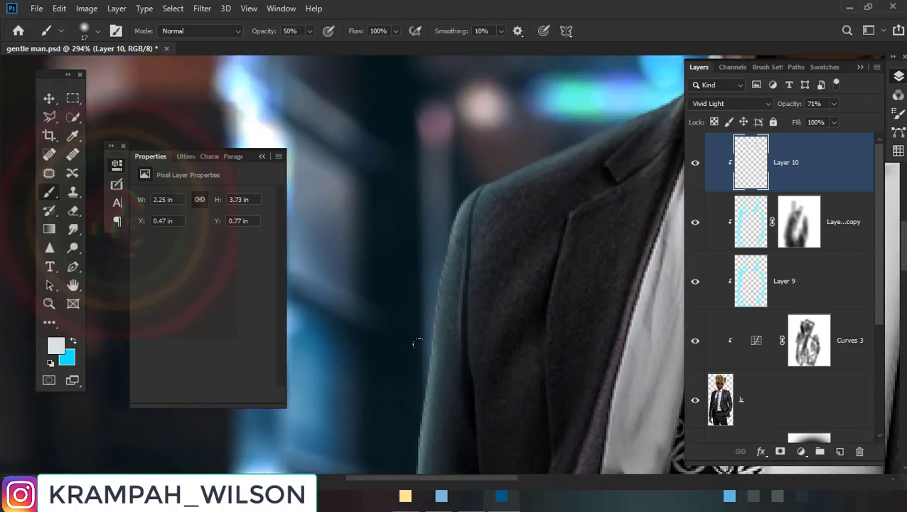
{"action": "scroll", "coordinate": [427, 219], "scroll_direction": "down", "scroll_amount": 2}
{"action": "scroll", "coordinate": [472, 235], "scroll_direction": "down", "scroll_amount": 2}
{"action": "scroll", "coordinate": [497, 270], "scroll_direction": "down", "scroll_amount": 2}
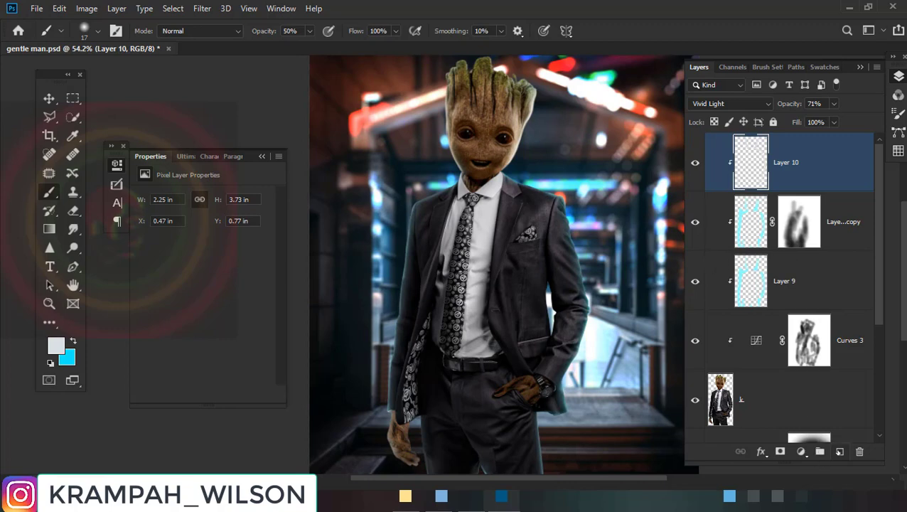
Create Layer 11, fill it with black, and launch the Knoll Light Factory filter
{"action": "key", "text": "ctrl+shift+alt+n"}
{"action": "left_click", "coordinate": [59, 8]}
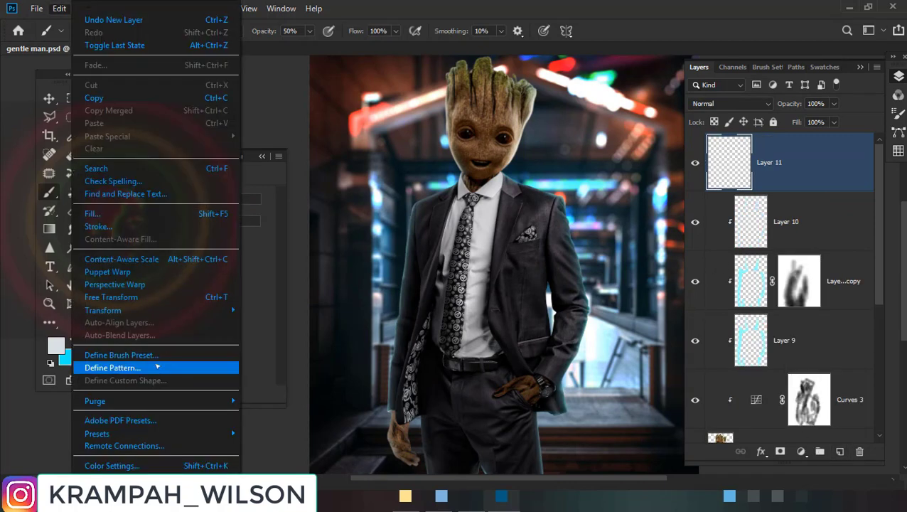
{"action": "left_click", "coordinate": [96, 215]}
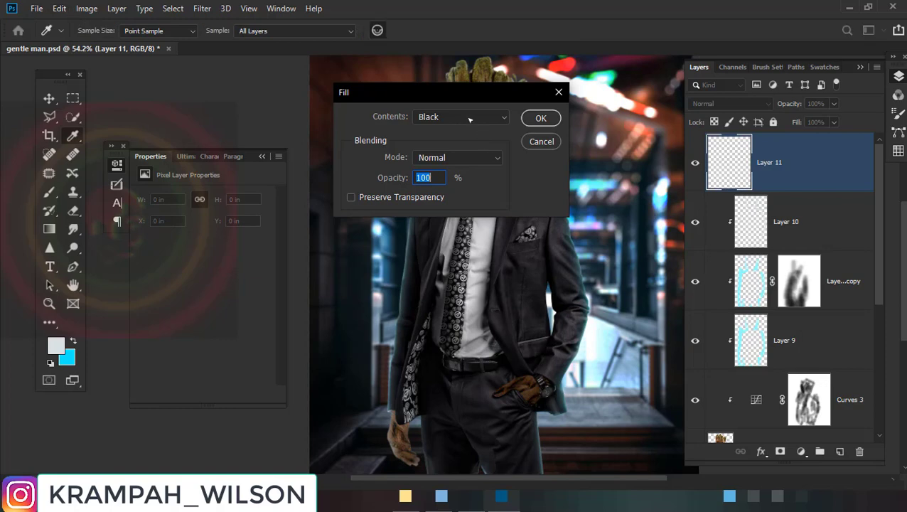
{"action": "left_click", "coordinate": [540, 118]}
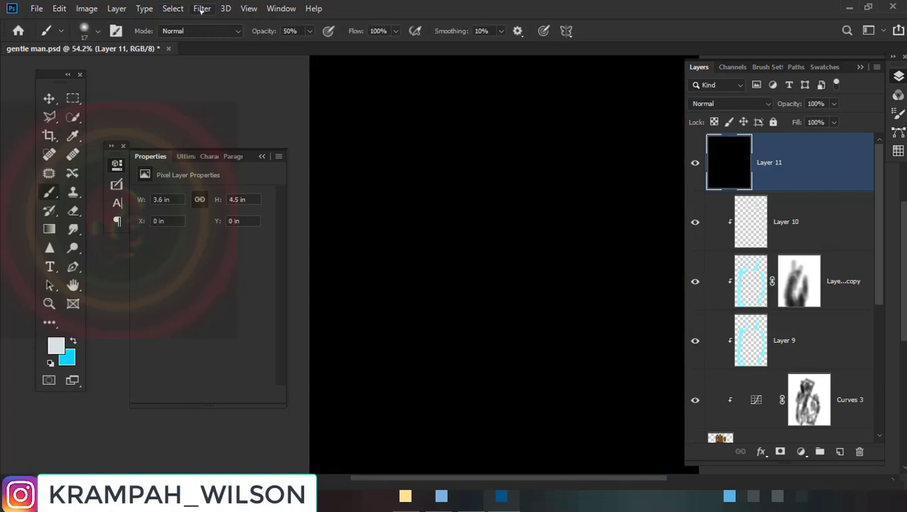
{"action": "left_click", "coordinate": [202, 8]}
{"action": "mouse_move", "coordinate": [262, 433]}
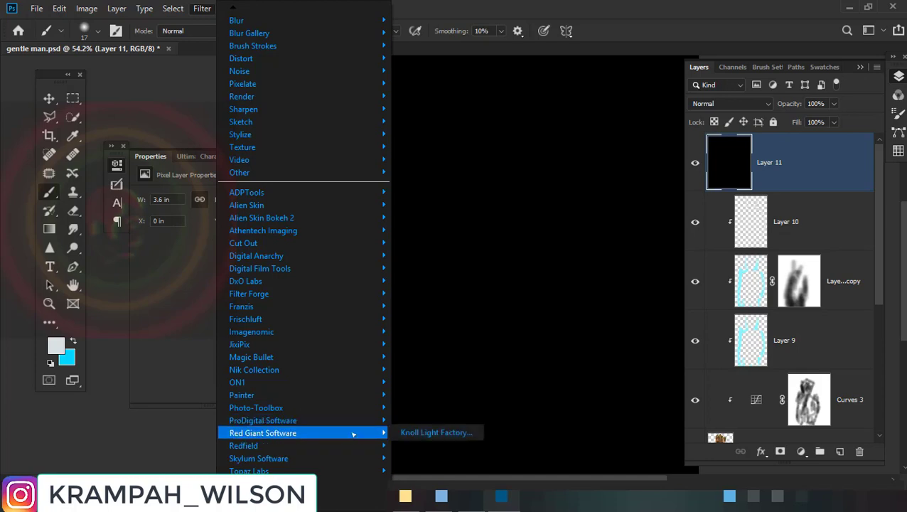
{"action": "left_click", "coordinate": [427, 433]}
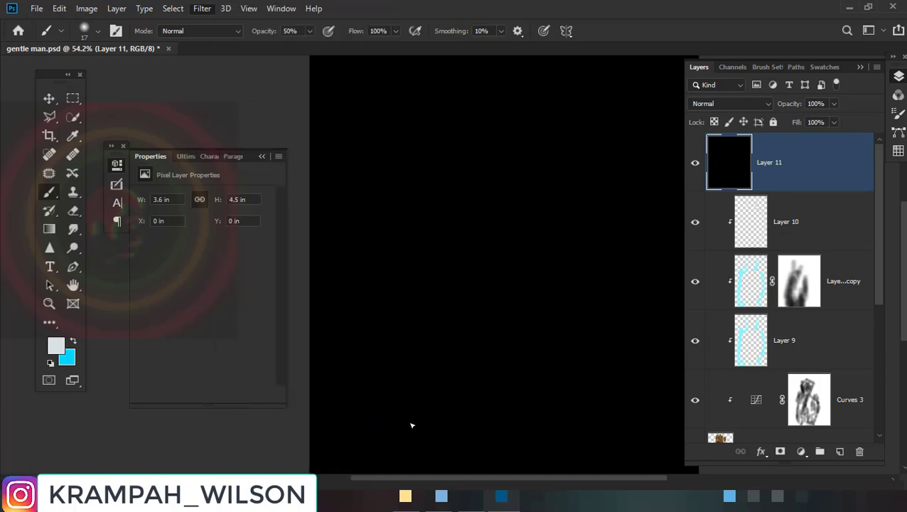
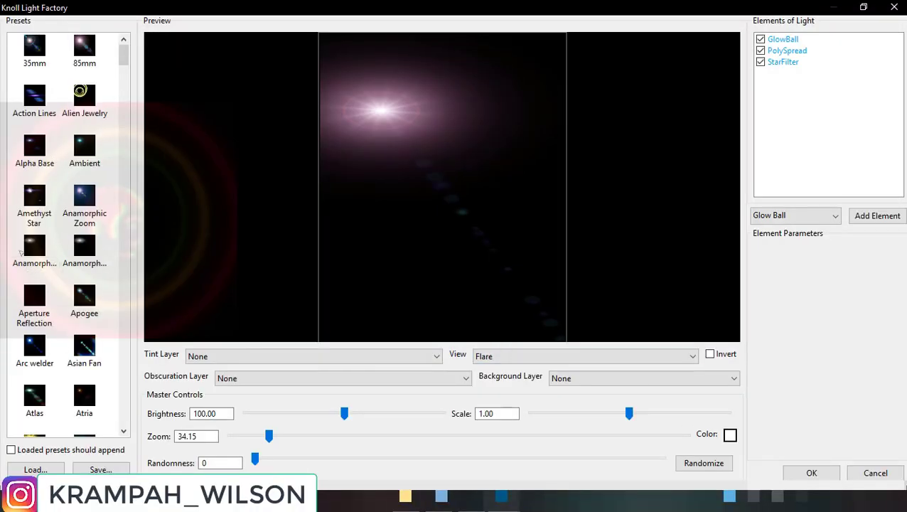
Compare the 35mm, 85mm and Action Lines flare presets, then choose Autumn
{"action": "left_click", "coordinate": [36, 47]}
{"action": "left_click", "coordinate": [84, 47]}
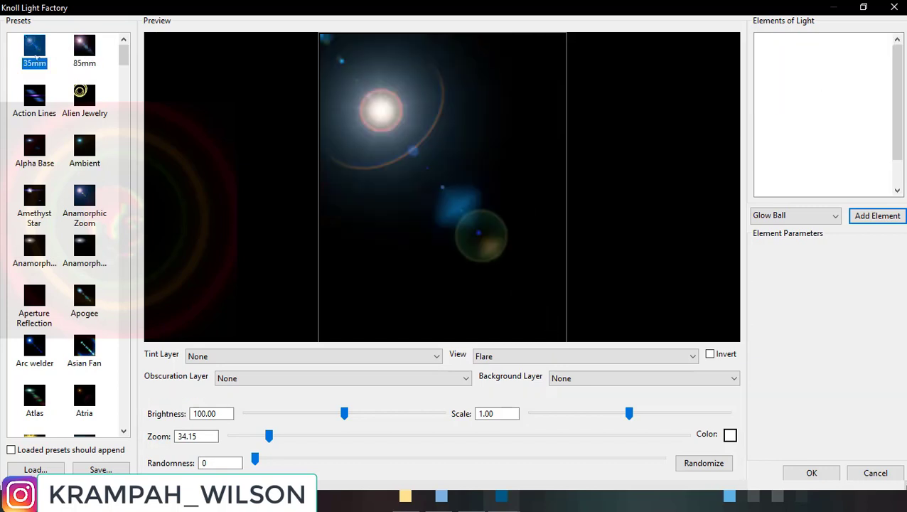
{"action": "left_click", "coordinate": [56, 88]}
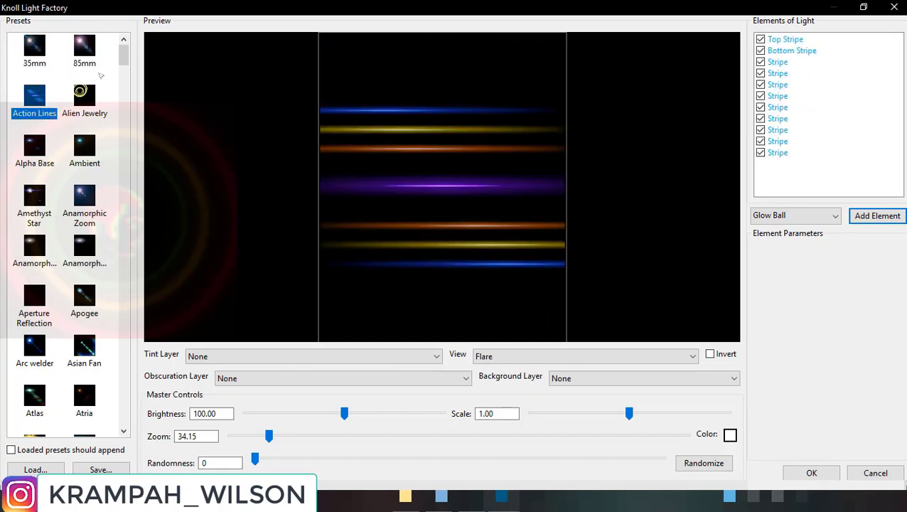
{"action": "left_click", "coordinate": [87, 51]}
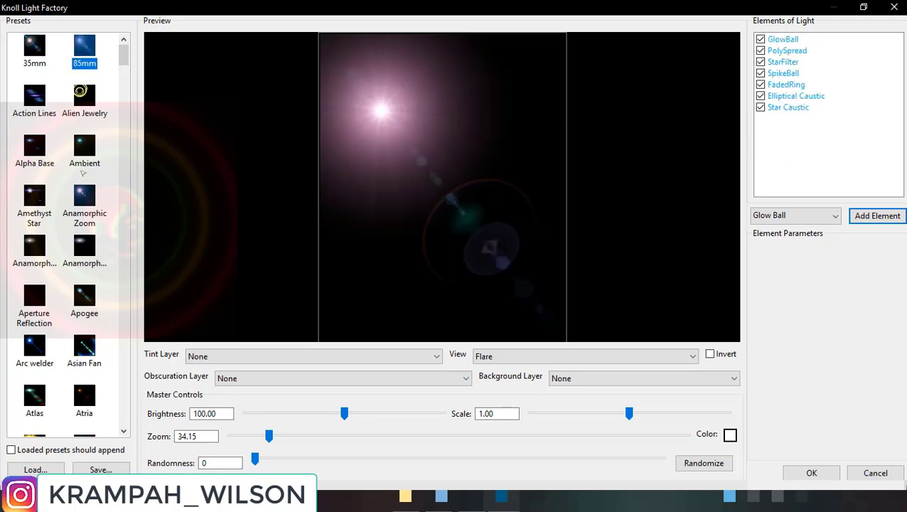
{"action": "scroll", "coordinate": [40, 273], "scroll_direction": "down", "scroll_amount": 2}
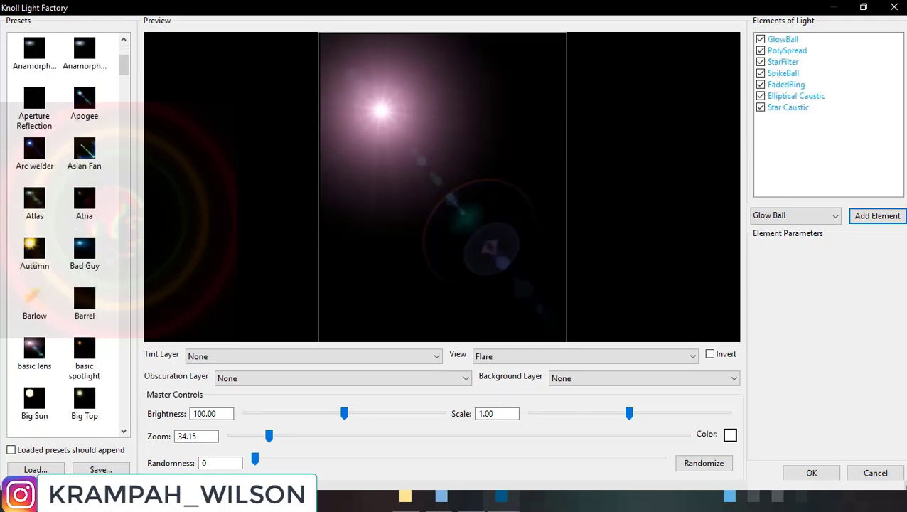
{"action": "left_click", "coordinate": [31, 249]}
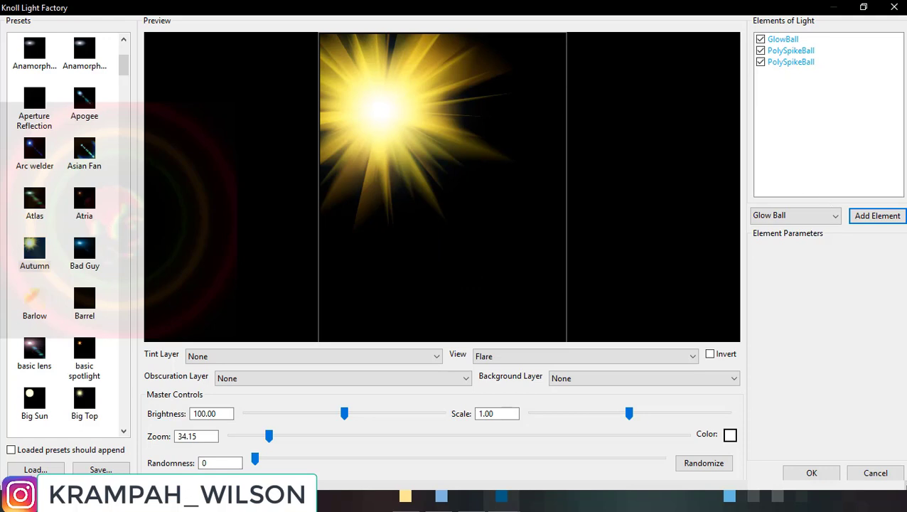
Toggle the Autumn flare's GlowBall and PolySpikeBall elements to compare, then render it
{"action": "left_click", "coordinate": [761, 62]}
{"action": "left_click", "coordinate": [761, 61]}
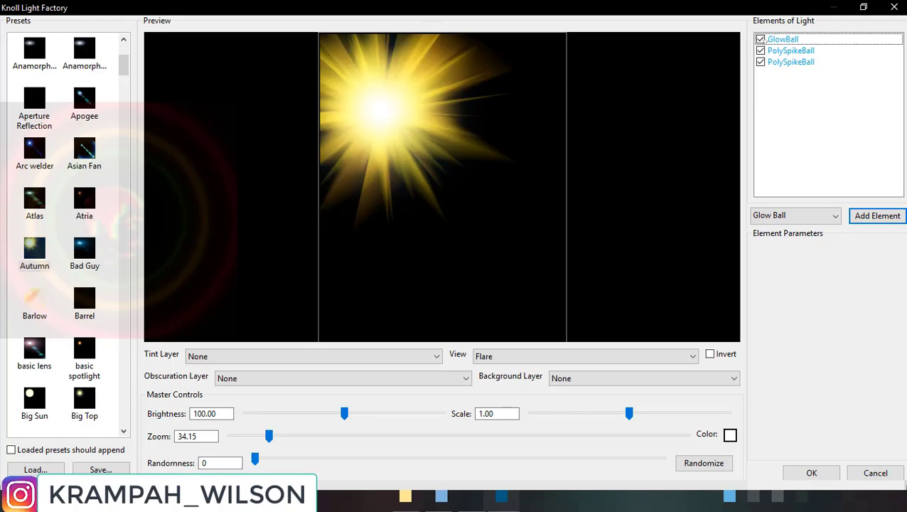
{"action": "left_click", "coordinate": [761, 39]}
{"action": "left_click", "coordinate": [760, 39]}
{"action": "left_click", "coordinate": [760, 51]}
{"action": "left_click", "coordinate": [760, 50]}
{"action": "left_click", "coordinate": [811, 473]}
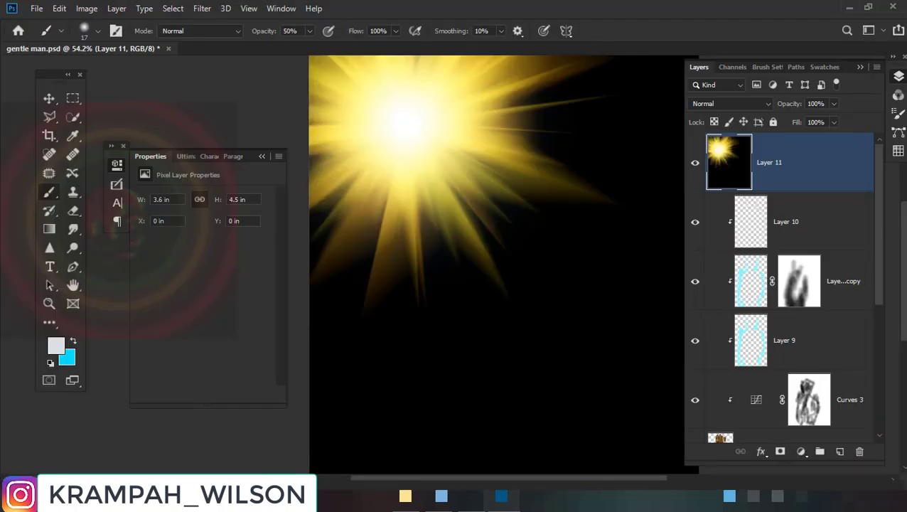
Set the flare layer to Screen blend mode and move it down and right
{"action": "left_click", "coordinate": [710, 104]}
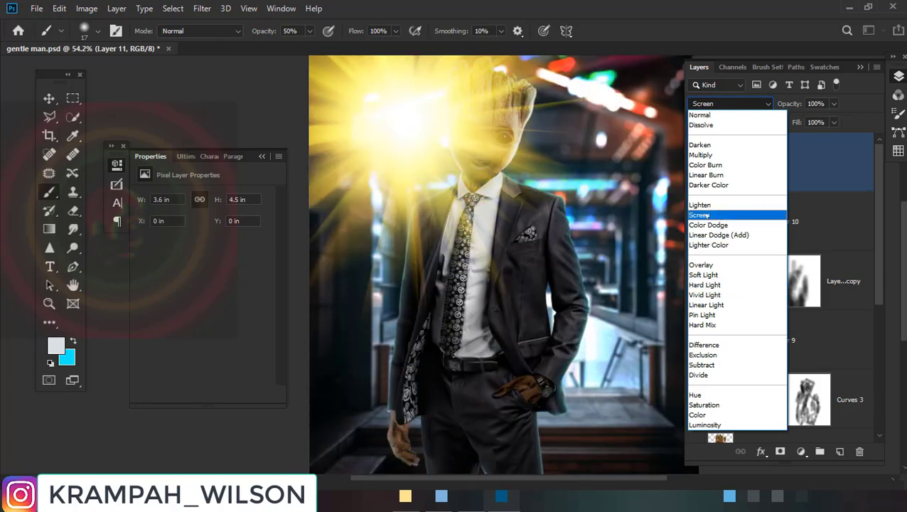
{"action": "left_click", "coordinate": [706, 215]}
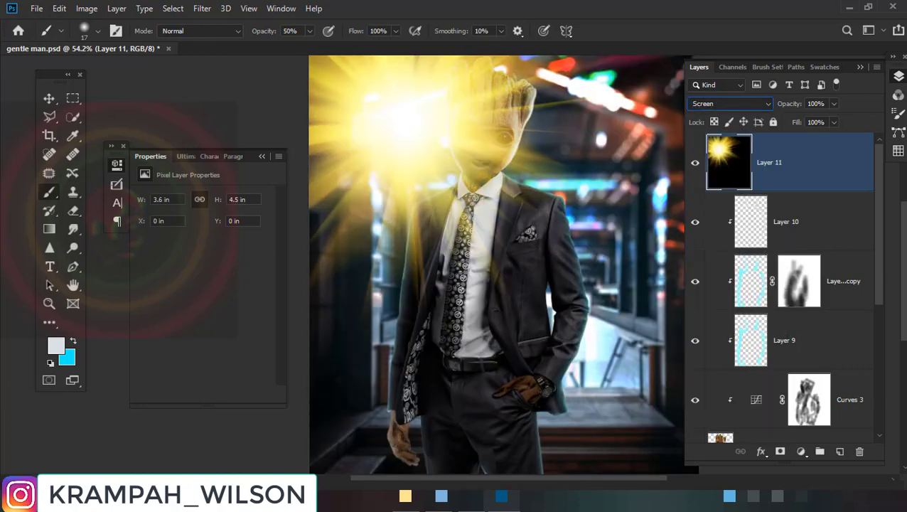
{"action": "left_click", "coordinate": [44, 96]}
{"action": "scroll", "coordinate": [506, 242], "scroll_direction": "down", "scroll_amount": 2}
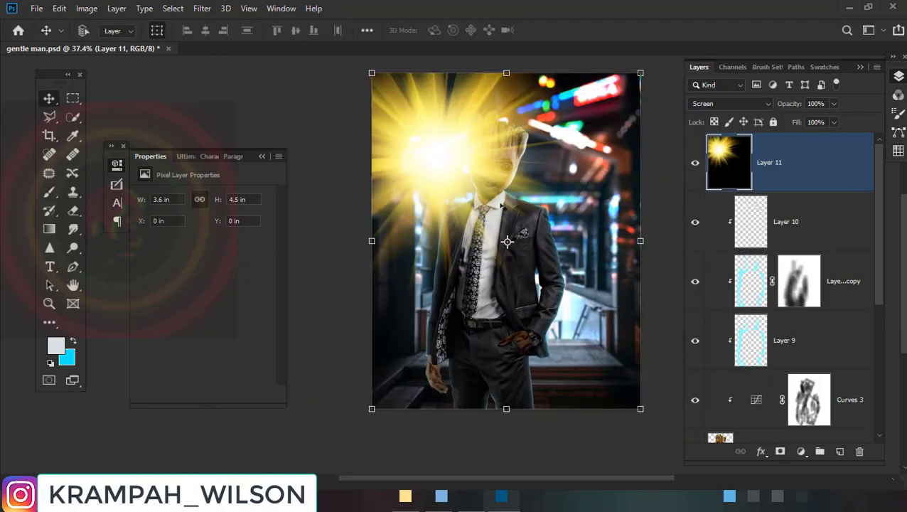
{"action": "left_click_drag", "start_coordinate": [501, 204], "coordinate": [535, 268]}
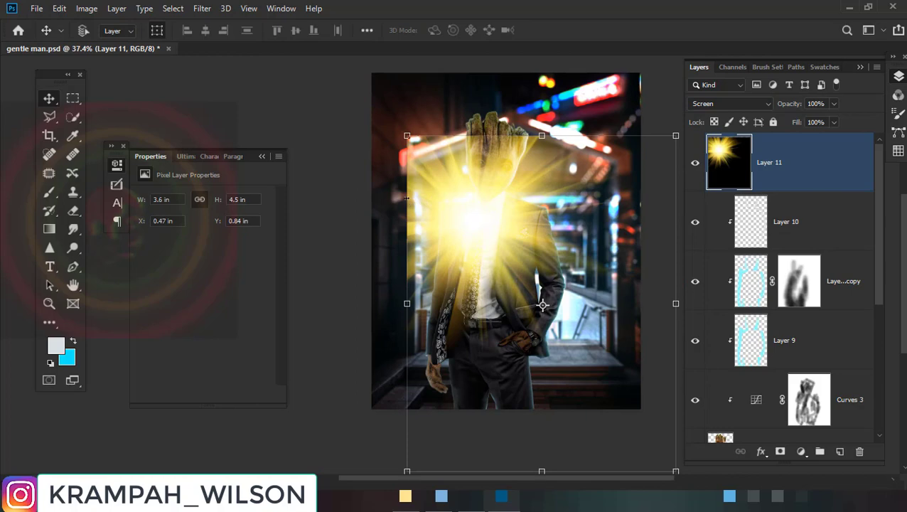
Rotate the flare about 180° and convert Layer 11 to a smart object
{"action": "key", "text": "ctrl+t"}
{"action": "mouse_move", "coordinate": [407, 198]}
{"action": "left_mouse_down"}
{"action": "mouse_move", "coordinate": [654, 389]}
{"action": "mouse_move", "coordinate": [593, 385]}
{"action": "left_mouse_up"}
{"action": "key", "text": "Return"}
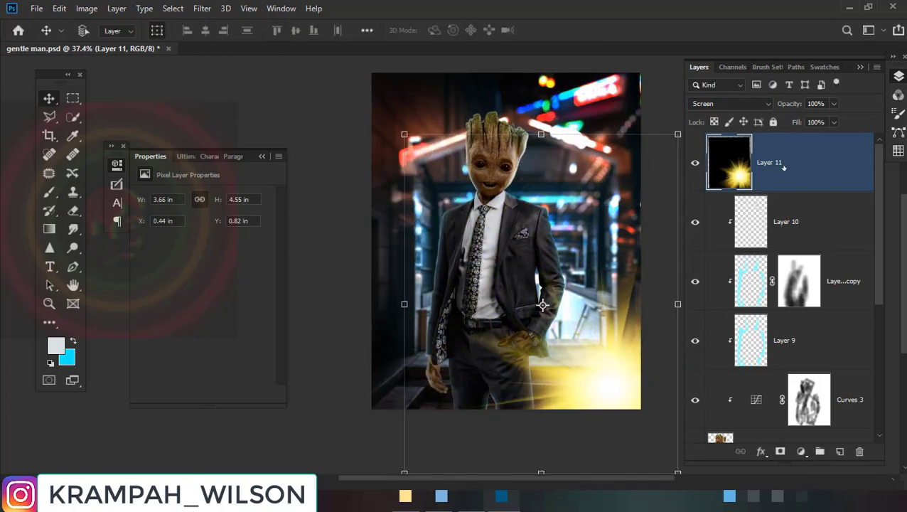
{"action": "right_click", "coordinate": [783, 166]}
{"action": "left_click", "coordinate": [640, 121]}
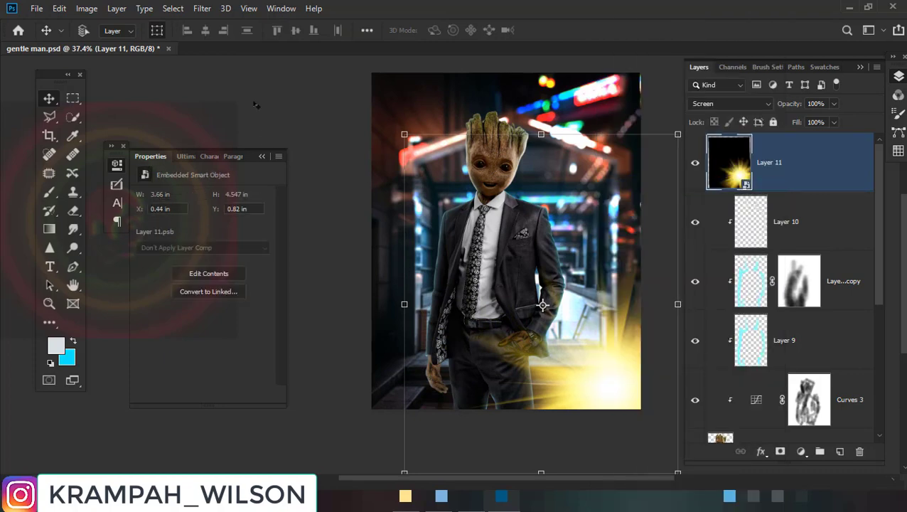
Apply a 22.2-pixel Gaussian Blur to the flare and nudge it into place
{"action": "left_click", "coordinate": [202, 9]}
{"action": "mouse_move", "coordinate": [298, 20]}
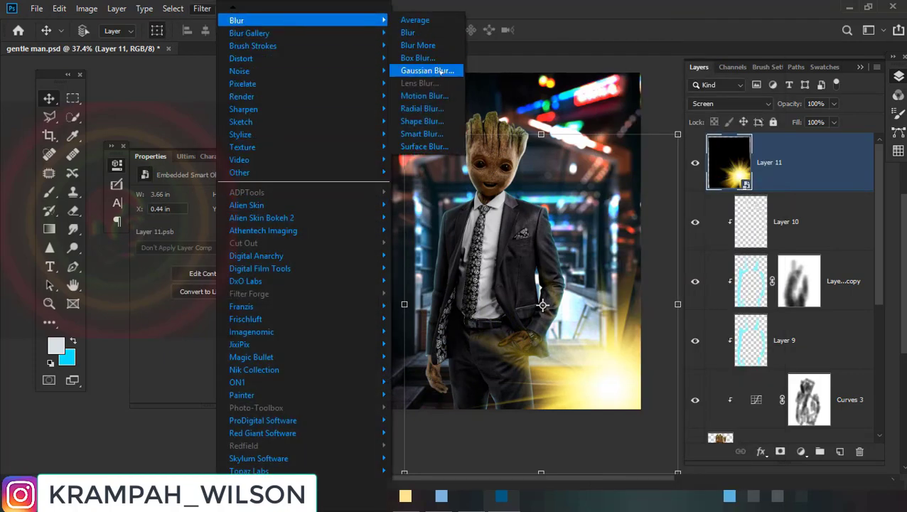
{"action": "left_click", "coordinate": [426, 70]}
{"action": "left_click_drag", "start_coordinate": [212, 362], "coordinate": [229, 362]}
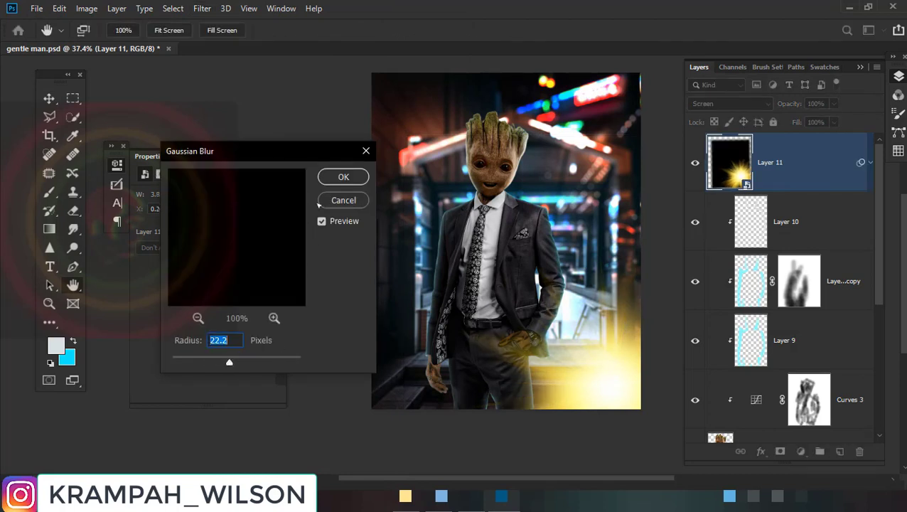
{"action": "left_click", "coordinate": [343, 177]}
{"action": "left_click_drag", "start_coordinate": [553, 342], "coordinate": [583, 359]}
Recolour the flare cyan with Hue/Saturation at Hue +135, Saturation +24
{"action": "left_click", "coordinate": [86, 9]}
{"action": "mouse_move", "coordinate": [106, 44]}
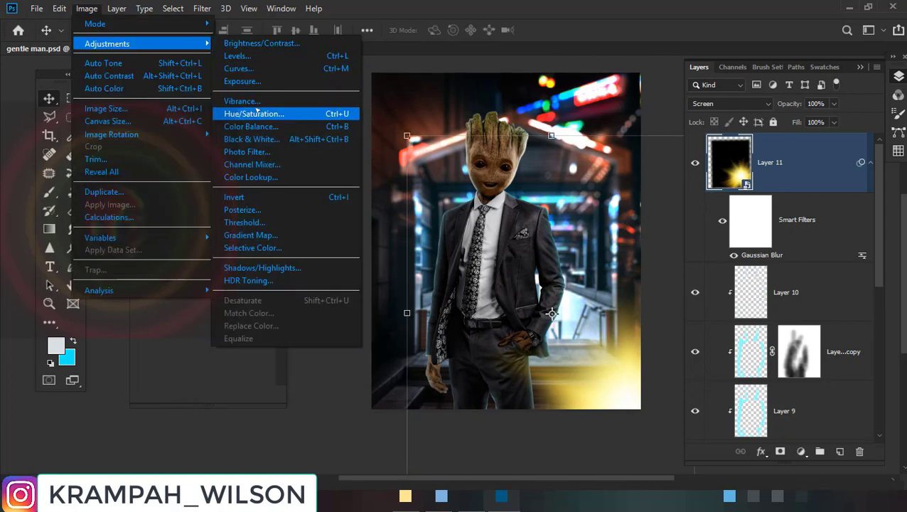
{"action": "left_click", "coordinate": [254, 114]}
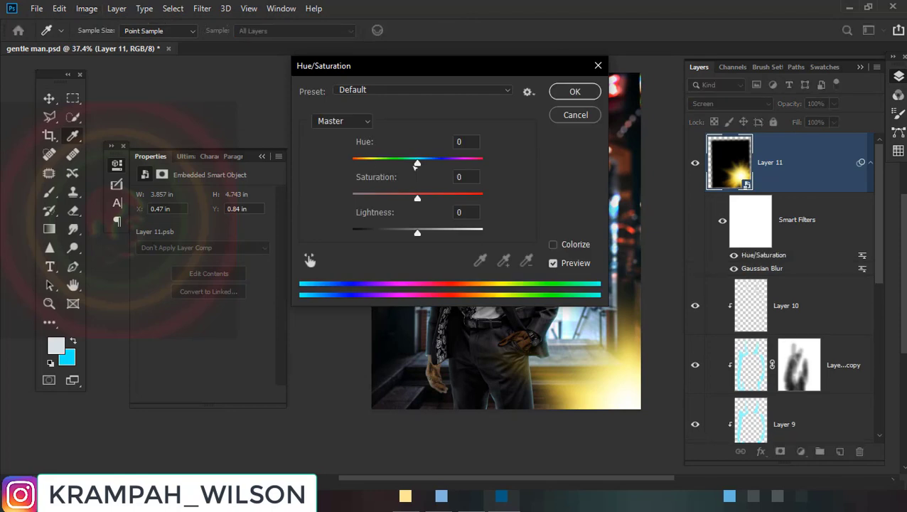
{"action": "left_click_drag", "start_coordinate": [416, 162], "coordinate": [332, 168]}
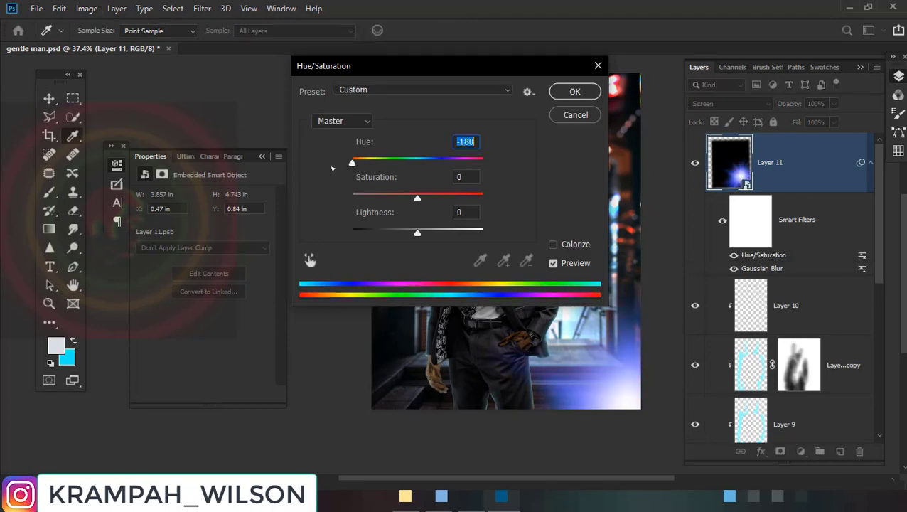
{"action": "left_click_drag", "start_coordinate": [281, 170], "coordinate": [496, 169]}
{"action": "left_click_drag", "start_coordinate": [418, 199], "coordinate": [434, 199]}
{"action": "left_click_drag", "start_coordinate": [483, 163], "coordinate": [471, 162]}
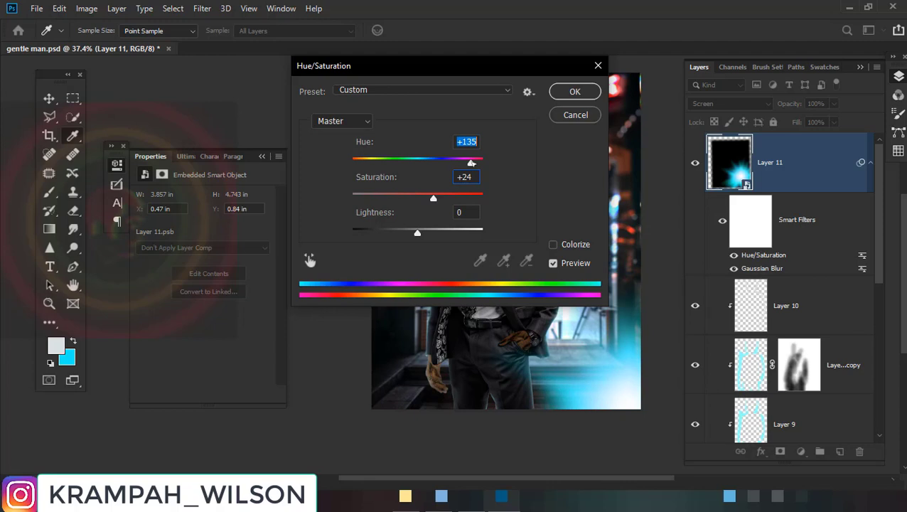
Apply the cyan Hue/Saturation, then tilt the glow and shrink it to about 76%
{"action": "left_click", "coordinate": [575, 91]}
{"action": "key", "text": "v"}
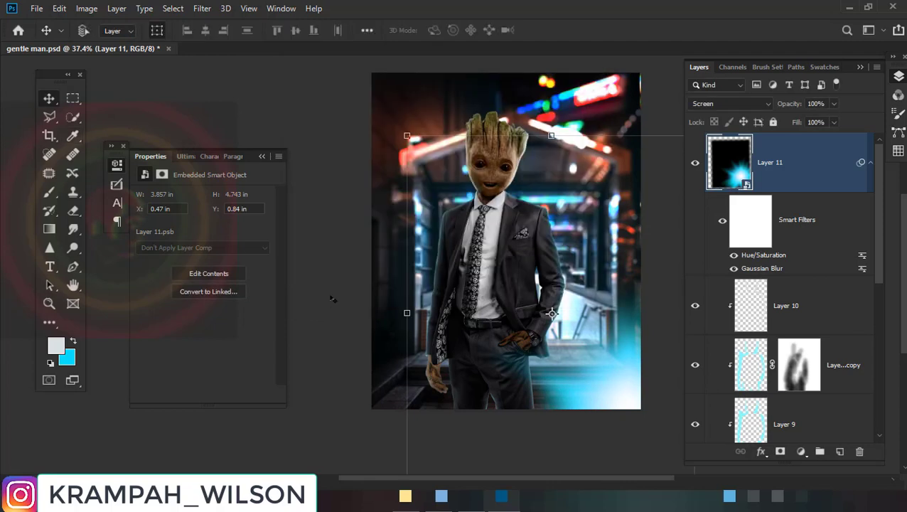
{"action": "scroll", "coordinate": [332, 298], "scroll_direction": "down", "scroll_amount": 2, "text": "alt"}
{"action": "key", "text": "ctrl+t"}
{"action": "left_click_drag", "start_coordinate": [342, 107], "coordinate": [335, 100]}
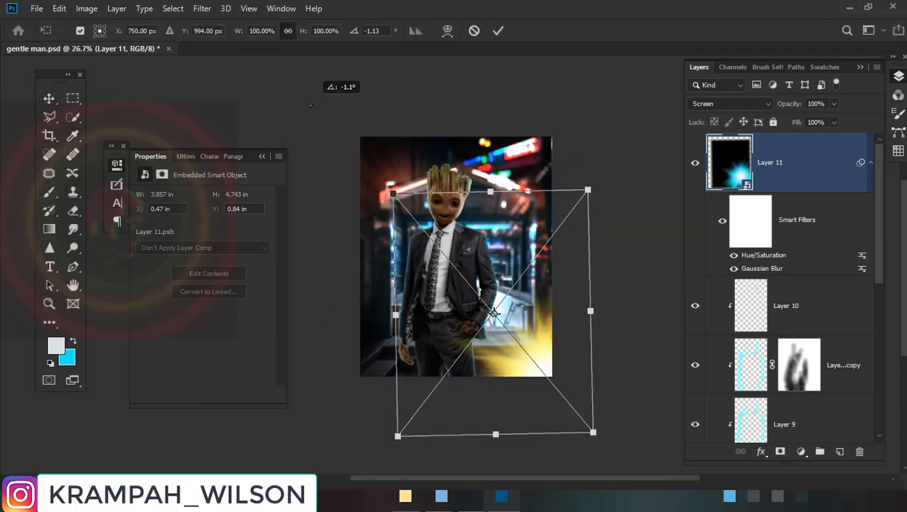
{"action": "left_click_drag", "start_coordinate": [393, 192], "coordinate": [483, 371]}
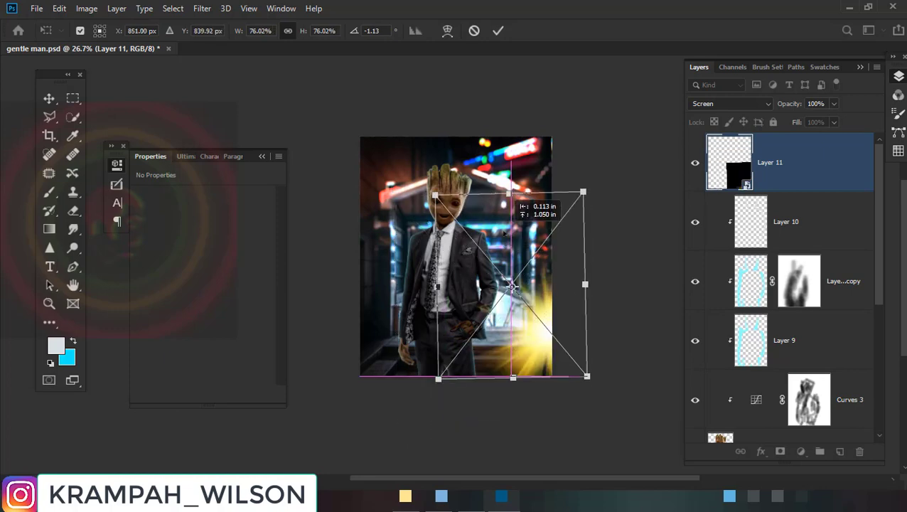
{"action": "key", "text": "Return"}
Enlarge the glow at the lower right and duplicate it as Layer 11 copy
{"action": "scroll", "coordinate": [459, 278], "scroll_direction": "up", "scroll_amount": 4}
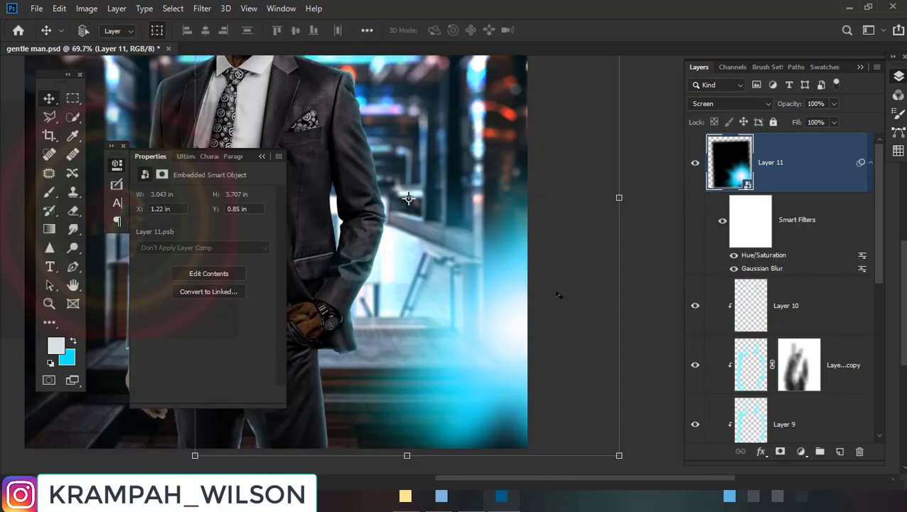
{"action": "left_click_drag", "start_coordinate": [459, 278], "coordinate": [521, 317]}
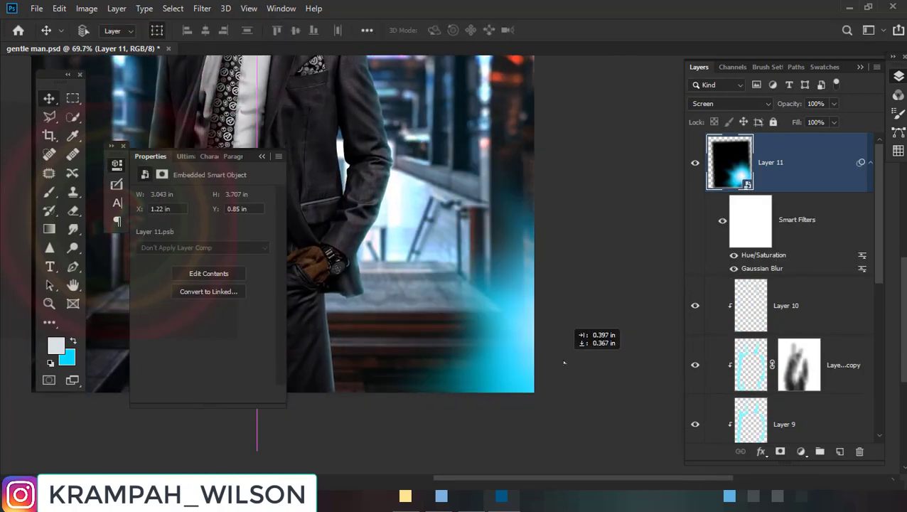
{"action": "scroll", "coordinate": [521, 317], "scroll_direction": "down", "scroll_amount": 4}
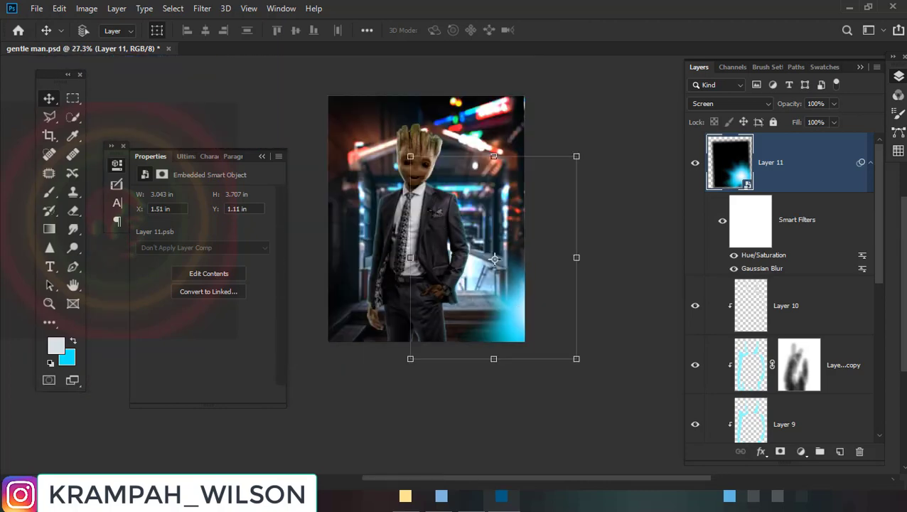
{"action": "left_click_drag", "start_coordinate": [410, 155], "coordinate": [338, 91]}
{"action": "mouse_move", "coordinate": [530, 320]}
{"action": "left_mouse_down"}
{"action": "mouse_move", "coordinate": [559, 337]}
{"action": "mouse_move", "coordinate": [549, 354]}
{"action": "left_mouse_up"}
{"action": "key", "text": "Return"}
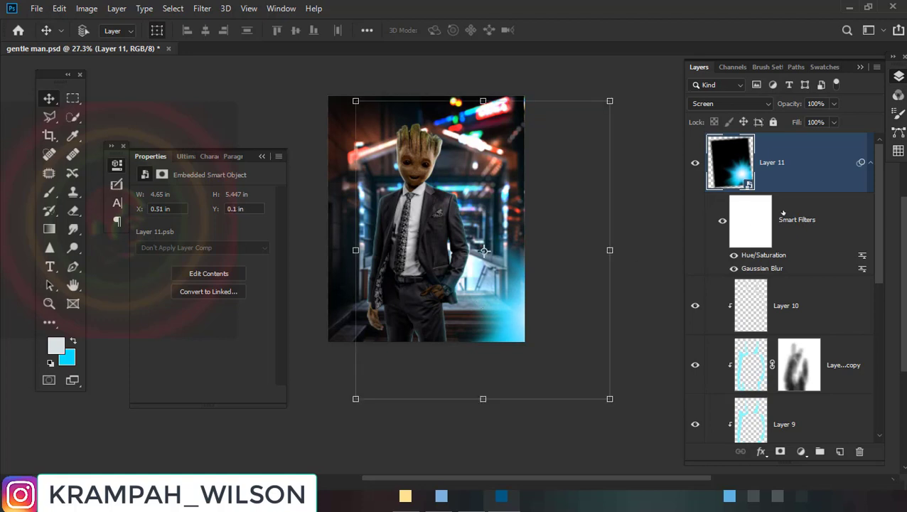
{"action": "left_click_drag", "start_coordinate": [798, 200], "coordinate": [840, 452]}
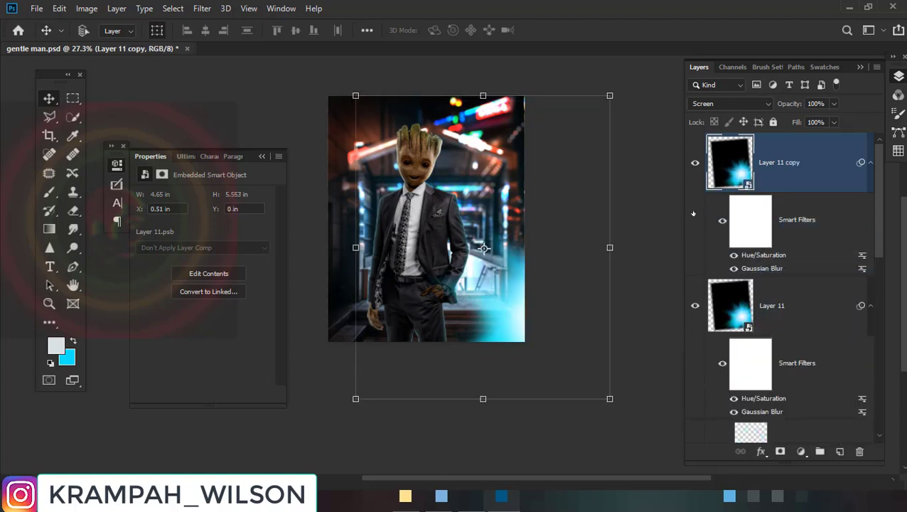
Flip the copied glow vertically, move it left and rotate it to about 29°
{"action": "key", "text": "ctrl+t"}
{"action": "right_click", "coordinate": [456, 251]}
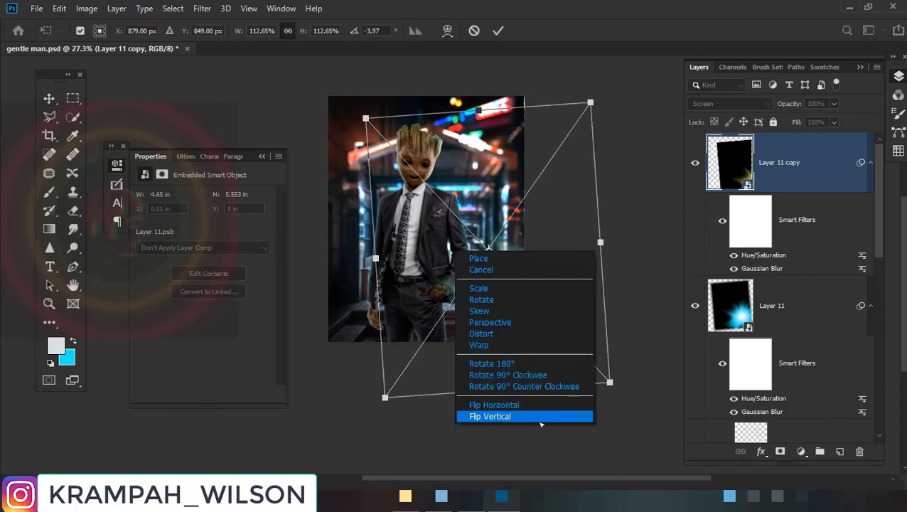
{"action": "left_click", "coordinate": [533, 409]}
{"action": "left_click_drag", "start_coordinate": [496, 251], "coordinate": [382, 268]}
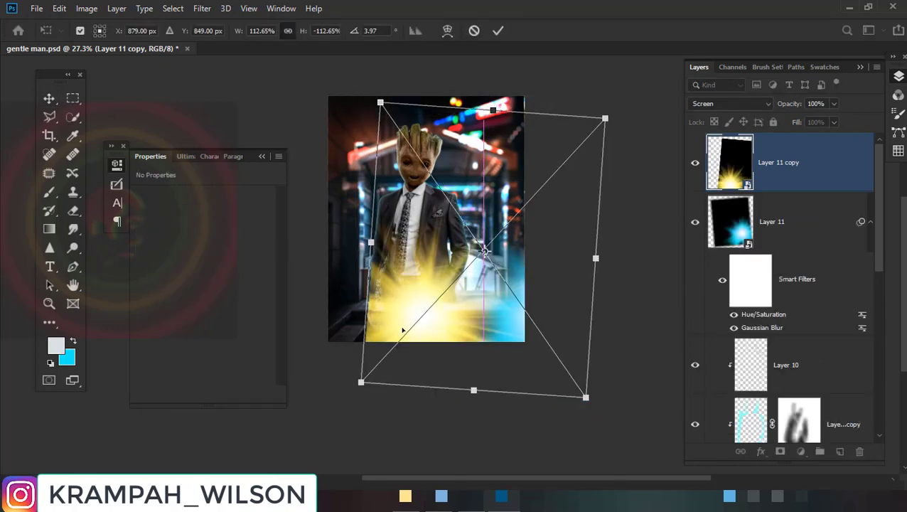
{"action": "mouse_move", "coordinate": [370, 337]}
{"action": "left_mouse_down"}
{"action": "mouse_move", "coordinate": [551, 318]}
{"action": "mouse_move", "coordinate": [452, 246]}
{"action": "left_mouse_up"}
Widen the glow copy, rotate it about 49°, and nudge it slightly down
{"action": "scroll", "coordinate": [452, 246], "scroll_direction": "down", "scroll_amount": 3}
{"action": "scroll", "coordinate": [469, 234], "scroll_direction": "down", "scroll_amount": 2}
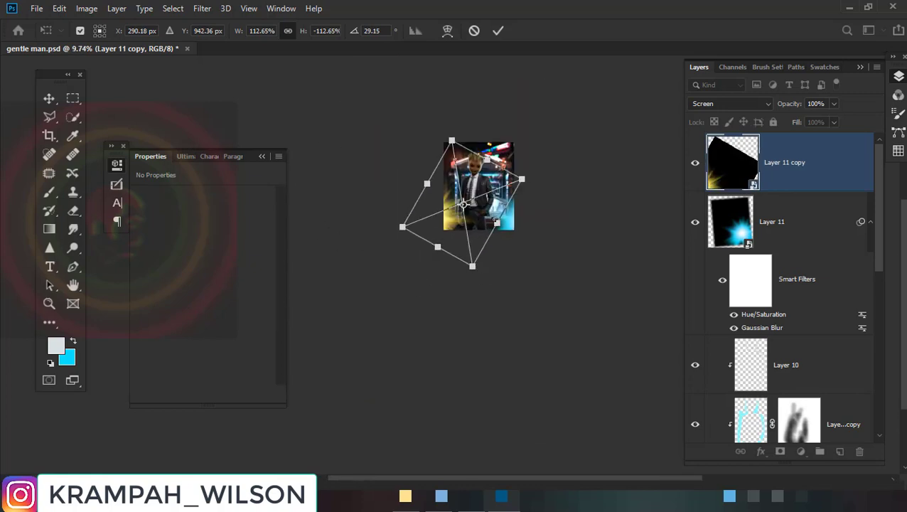
{"action": "left_click_drag", "start_coordinate": [496, 222], "coordinate": [510, 226]}
{"action": "left_click_drag", "start_coordinate": [455, 213], "coordinate": [437, 226]}
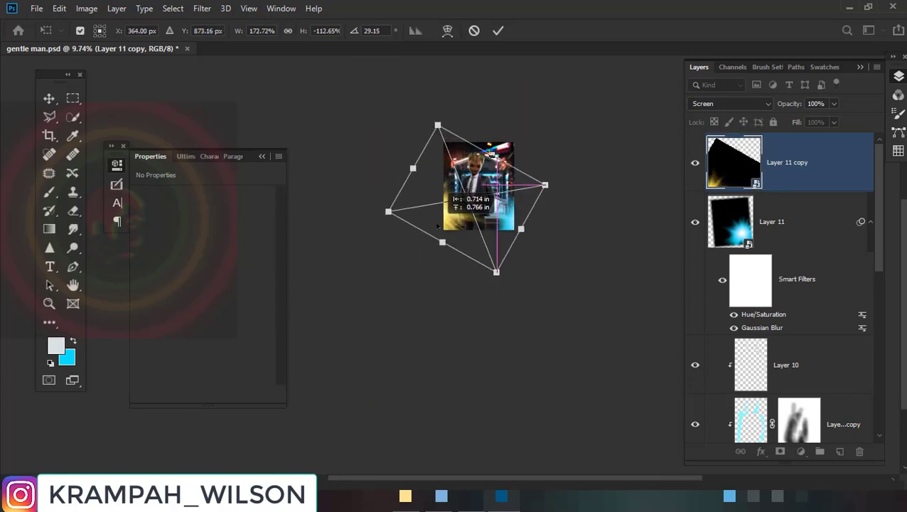
{"action": "left_click_drag", "start_coordinate": [553, 206], "coordinate": [565, 238]}
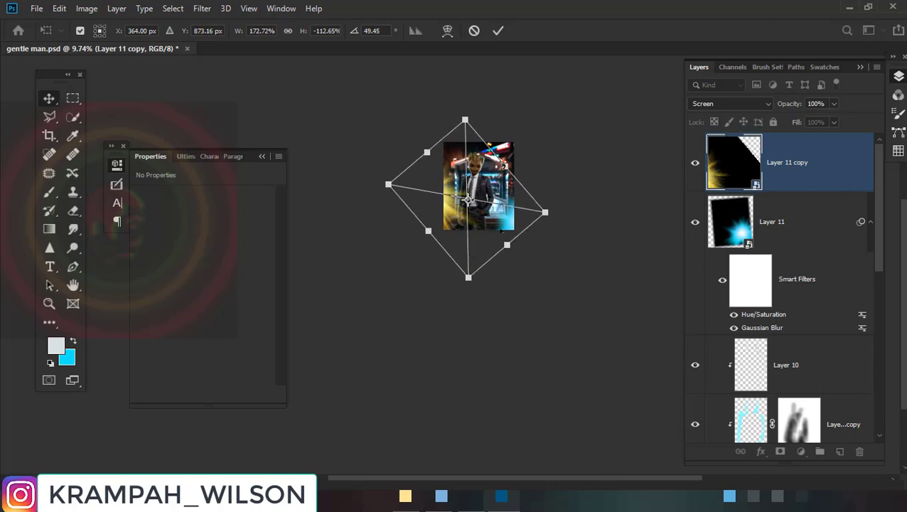
{"action": "key", "text": "Return"}
{"action": "scroll", "coordinate": [483, 221], "scroll_direction": "up", "scroll_amount": 3}
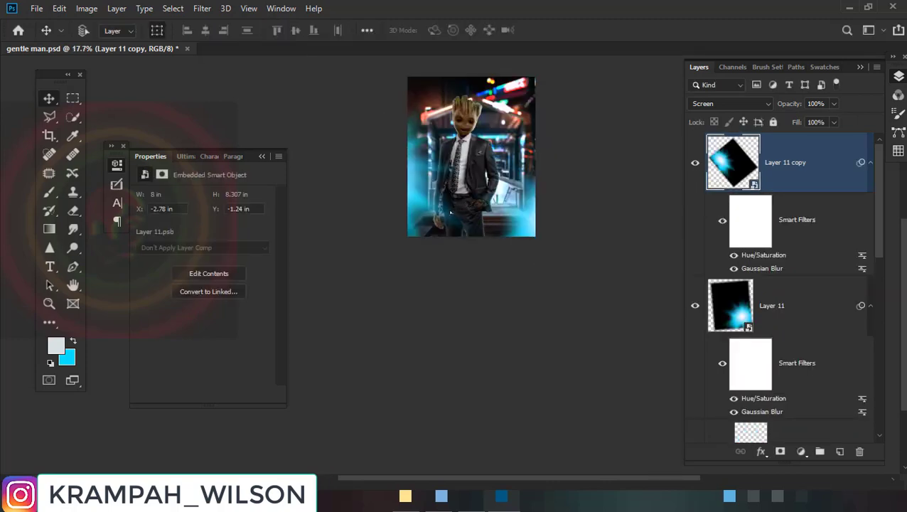
{"action": "left_click_drag", "start_coordinate": [450, 212], "coordinate": [448, 229]}
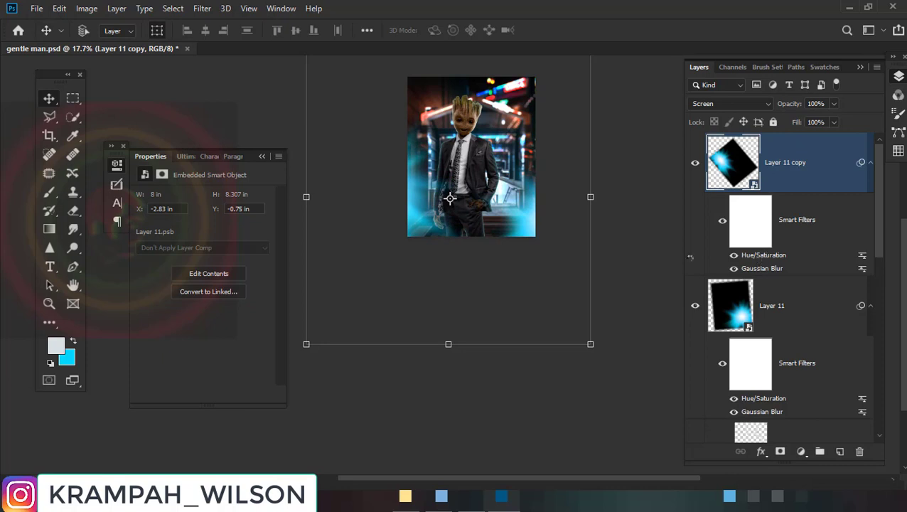
Change the glow copy's Hue/Saturation hue to about -95 to turn it pink
{"action": "double_click", "coordinate": [689, 256]}
{"action": "left_click_drag", "start_coordinate": [395, 70], "coordinate": [206, 69]}
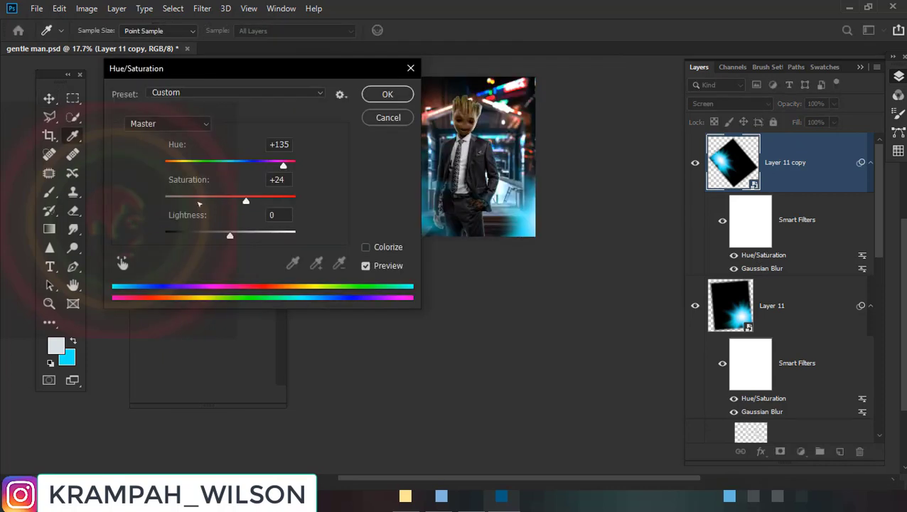
{"action": "mouse_move", "coordinate": [284, 165]}
{"action": "left_mouse_down"}
{"action": "mouse_move", "coordinate": [140, 176]}
{"action": "mouse_move", "coordinate": [182, 165]}
{"action": "left_mouse_up"}
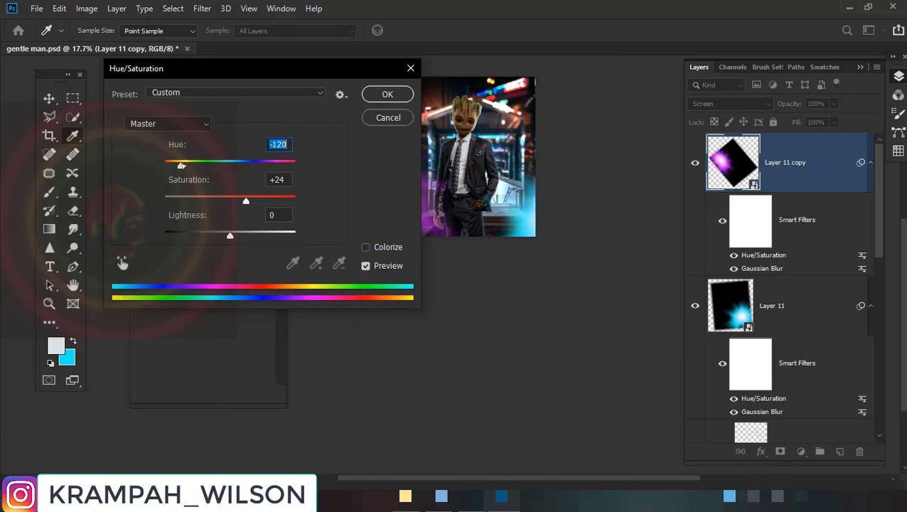
{"action": "left_click_drag", "start_coordinate": [277, 71], "coordinate": [198, 89]}
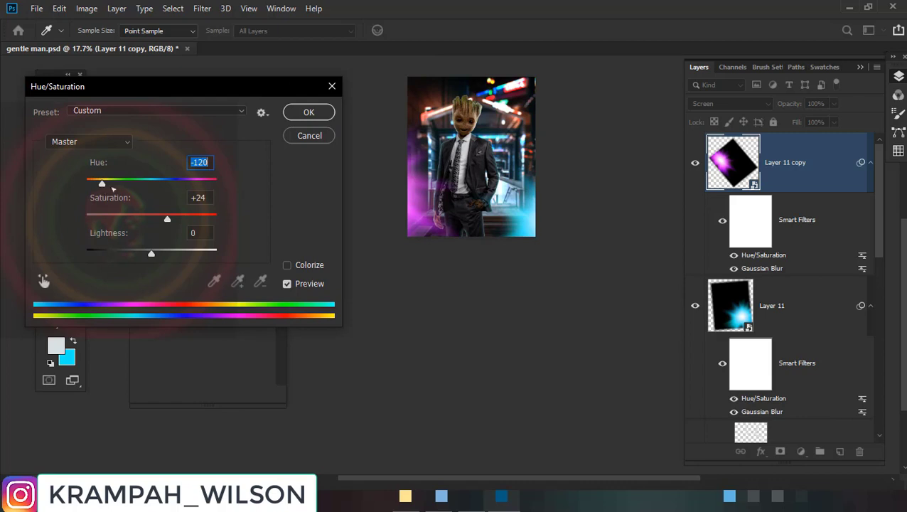
{"action": "left_click_drag", "start_coordinate": [100, 182], "coordinate": [109, 184]}
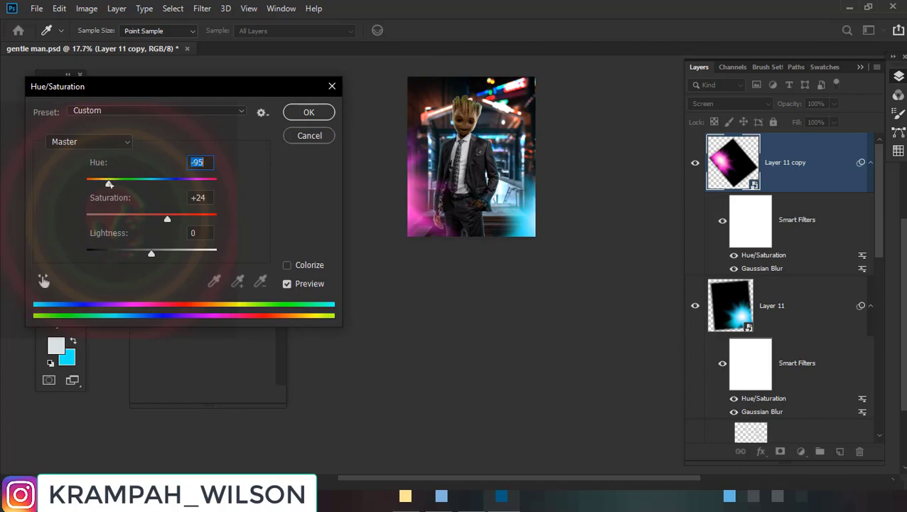
{"action": "left_click", "coordinate": [308, 112]}
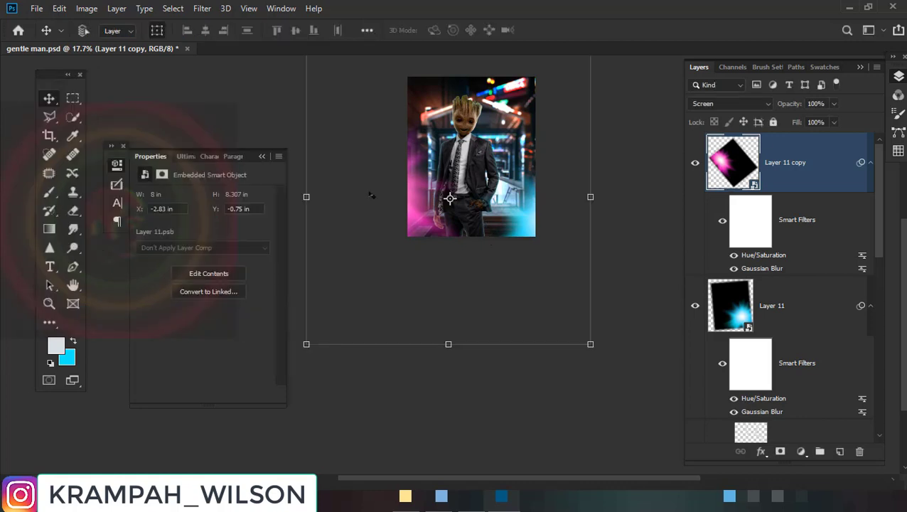
Rotate the pink glow and shift it toward the lower-left edge
{"action": "left_click_drag", "start_coordinate": [305, 199], "coordinate": [331, 258]}
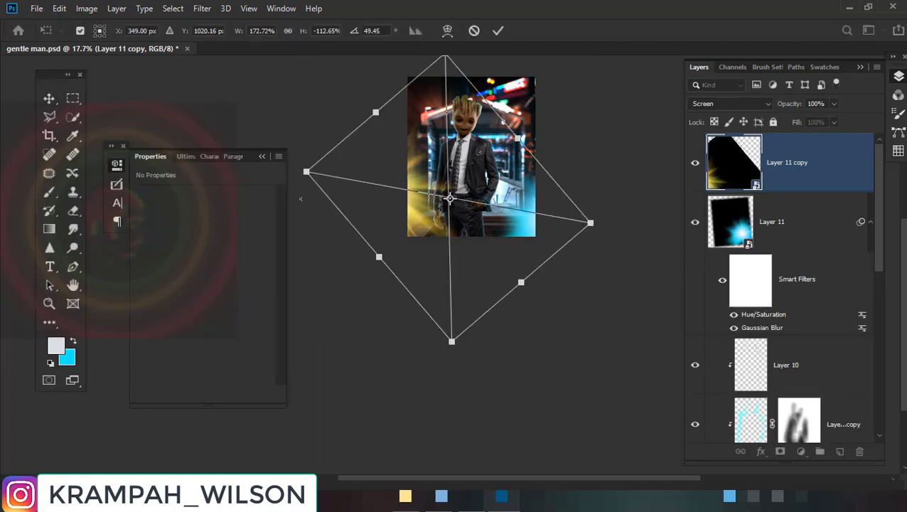
{"action": "key", "text": "Return"}
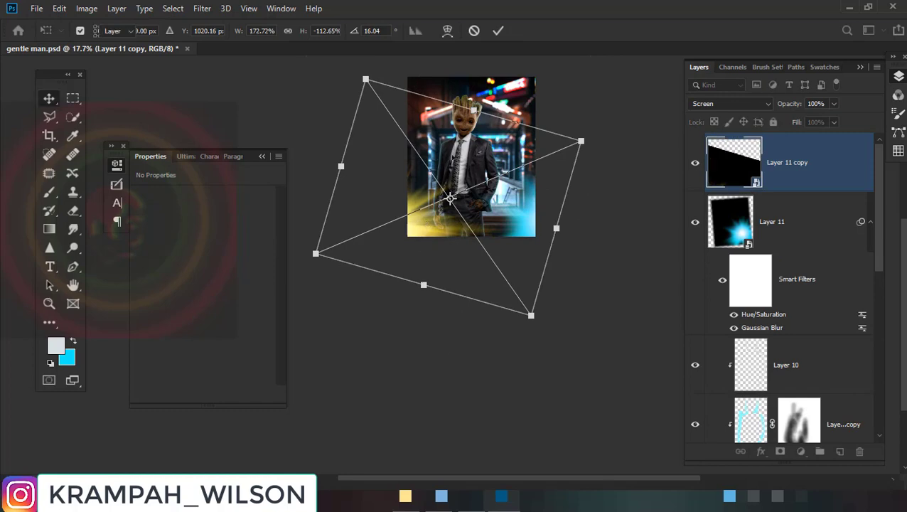
{"action": "scroll", "coordinate": [449, 198], "scroll_direction": "up", "scroll_amount": 1}
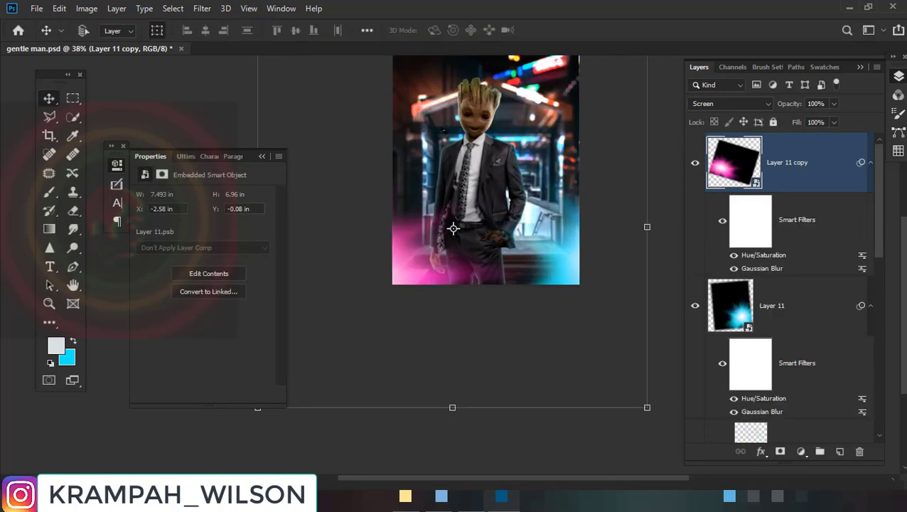
{"action": "scroll", "coordinate": [454, 234], "scroll_direction": "up", "scroll_amount": 1}
{"action": "scroll", "coordinate": [405, 329], "scroll_direction": "up", "scroll_amount": 1}
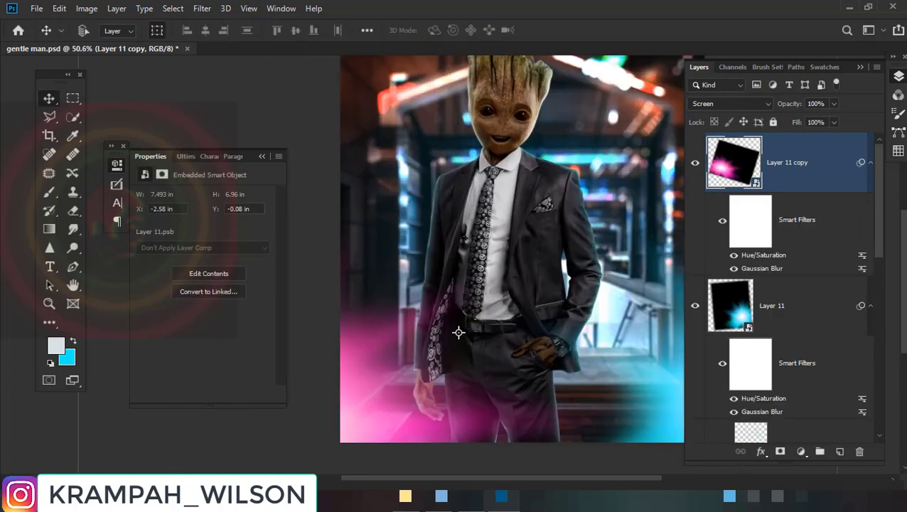
{"action": "scroll", "coordinate": [406, 329], "scroll_direction": "down", "scroll_amount": 1}
{"action": "left_click_drag", "start_coordinate": [405, 329], "coordinate": [385, 329]}
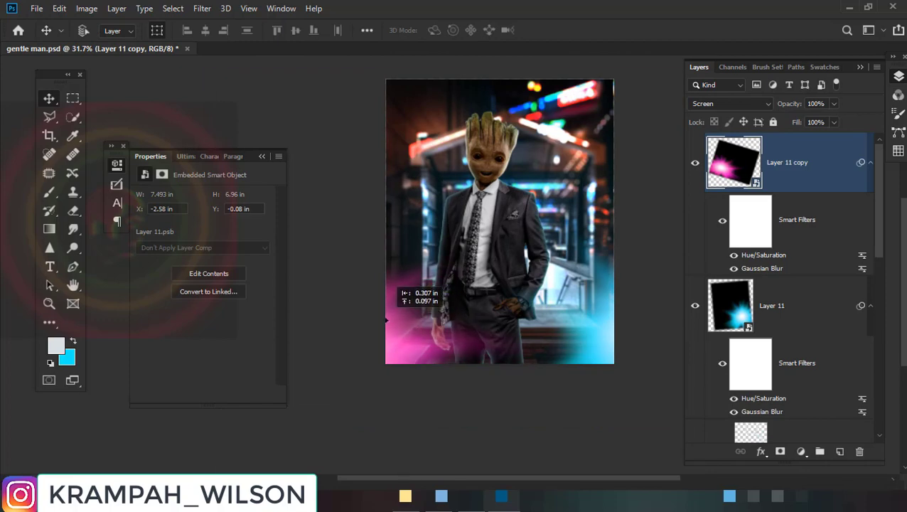
Move the cyan Layer 11 glow slightly right and down, then reselect Layer 11 copy
{"action": "left_click", "coordinate": [787, 301]}
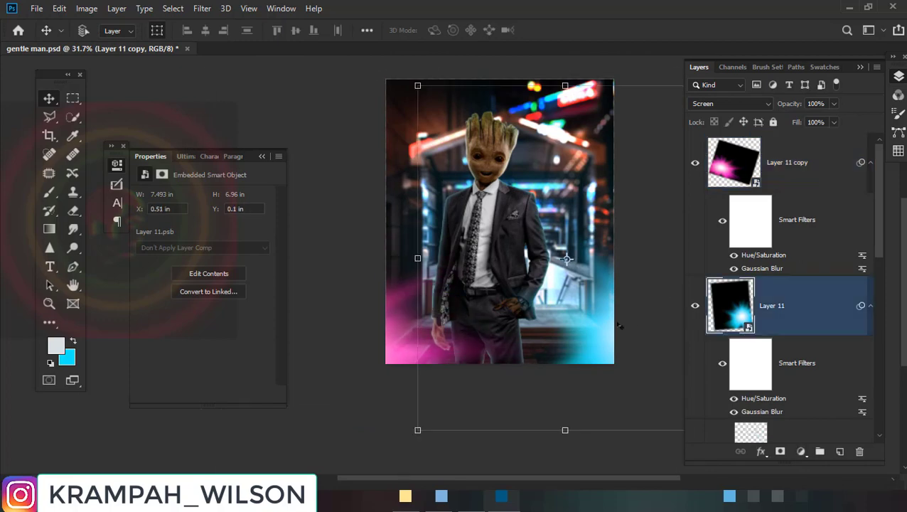
{"action": "left_click_drag", "start_coordinate": [612, 325], "coordinate": [625, 335]}
{"action": "scroll", "coordinate": [606, 258], "scroll_direction": "up", "scroll_amount": 1}
{"action": "scroll", "coordinate": [606, 258], "scroll_direction": "up", "scroll_amount": 1}
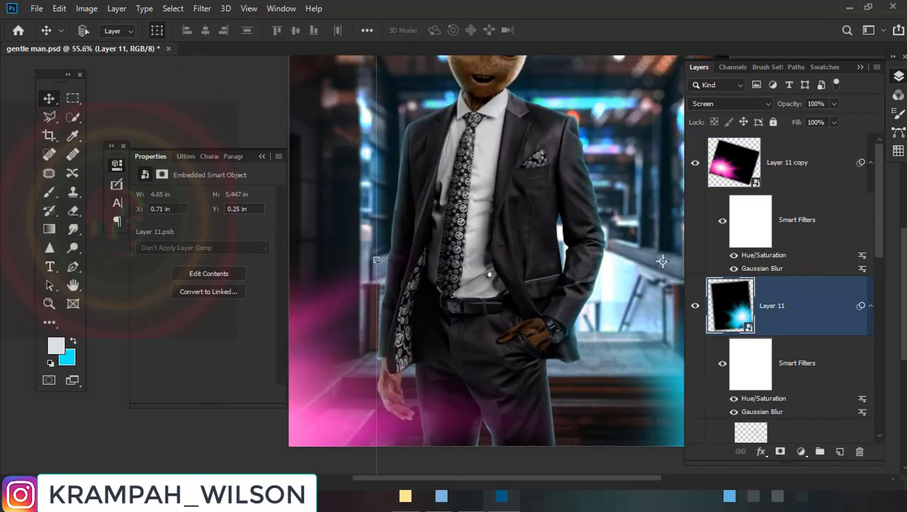
{"action": "scroll", "coordinate": [606, 258], "scroll_direction": "down", "scroll_amount": 1}
{"action": "scroll", "coordinate": [441, 281], "scroll_direction": "up", "scroll_amount": 1}
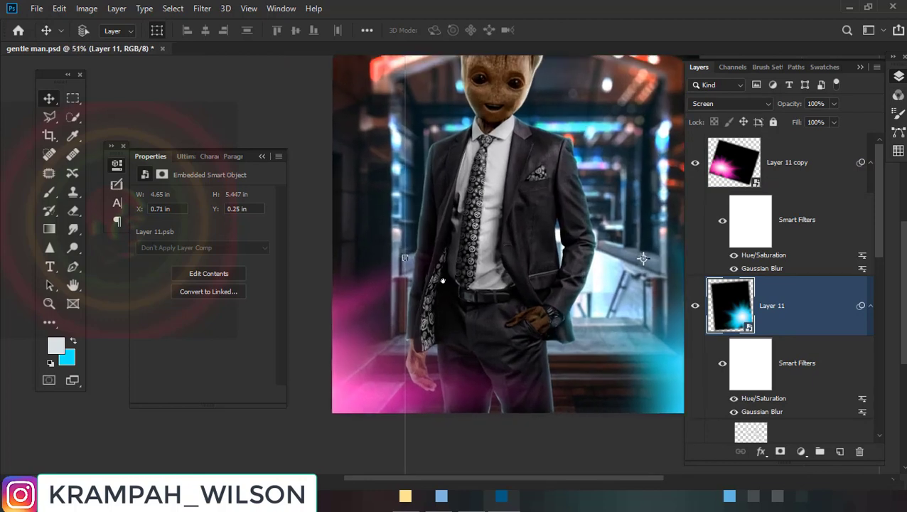
{"action": "scroll", "coordinate": [439, 237], "scroll_direction": "up", "scroll_amount": 1}
{"action": "scroll", "coordinate": [444, 253], "scroll_direction": "up", "scroll_amount": 1}
{"action": "scroll", "coordinate": [450, 275], "scroll_direction": "up", "scroll_amount": 1}
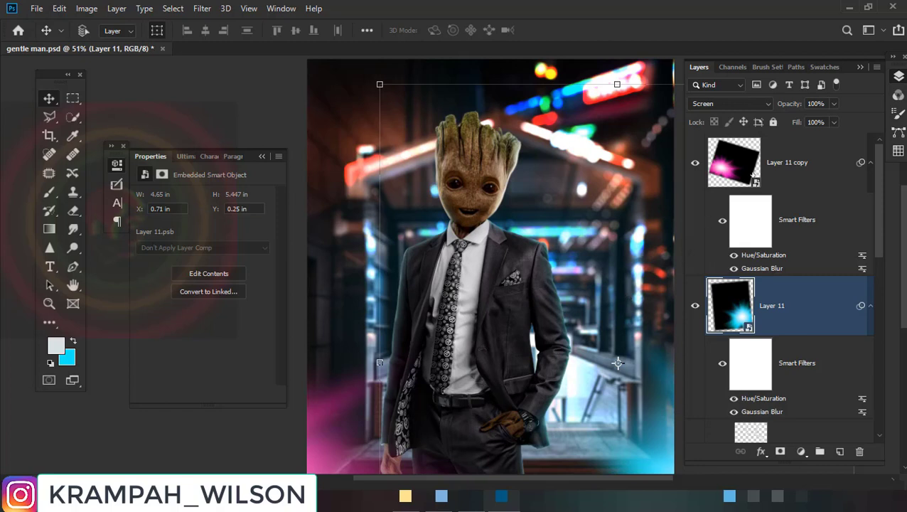
{"action": "left_click", "coordinate": [759, 171]}
{"action": "left_click", "coordinate": [801, 451]}
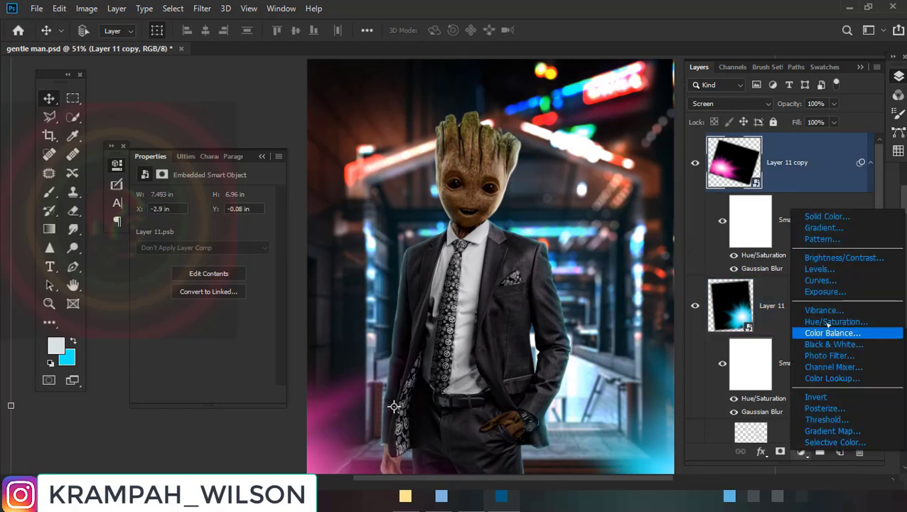
{"action": "left_click", "coordinate": [772, 224]}
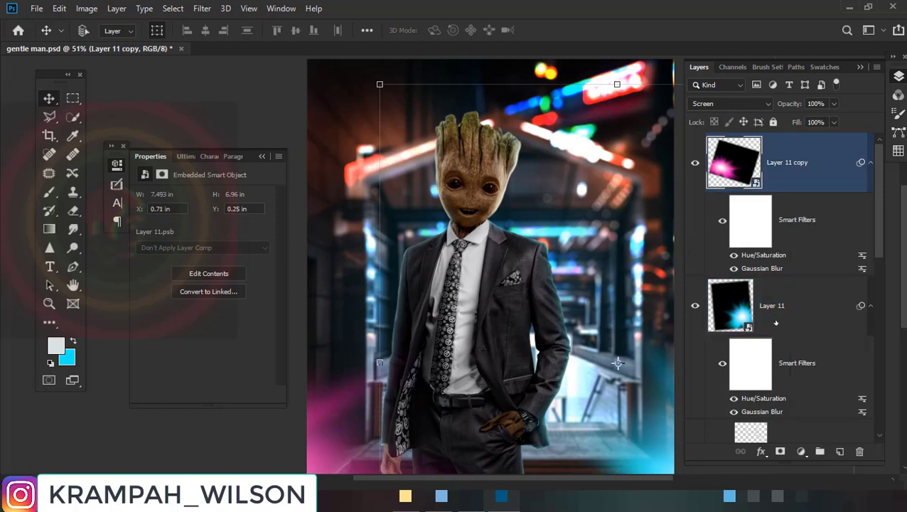
{"action": "left_click", "coordinate": [775, 322]}
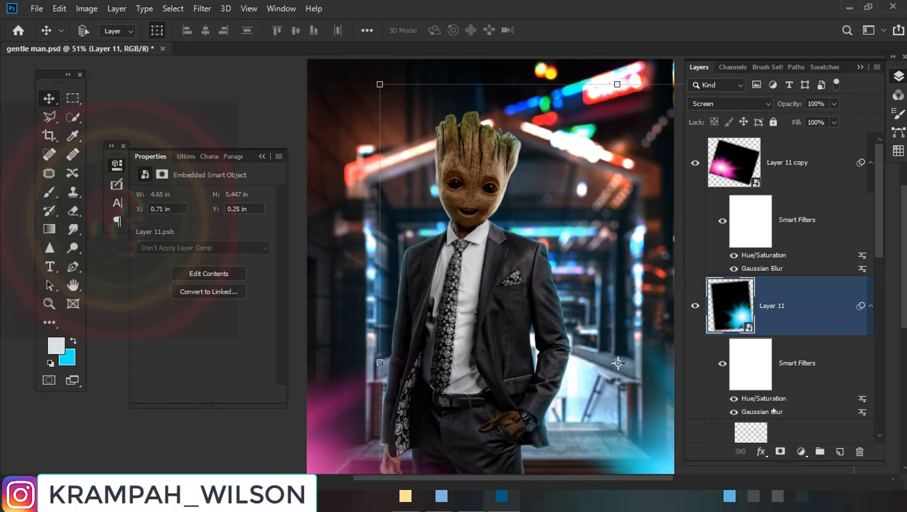
{"action": "left_click", "coordinate": [797, 187]}
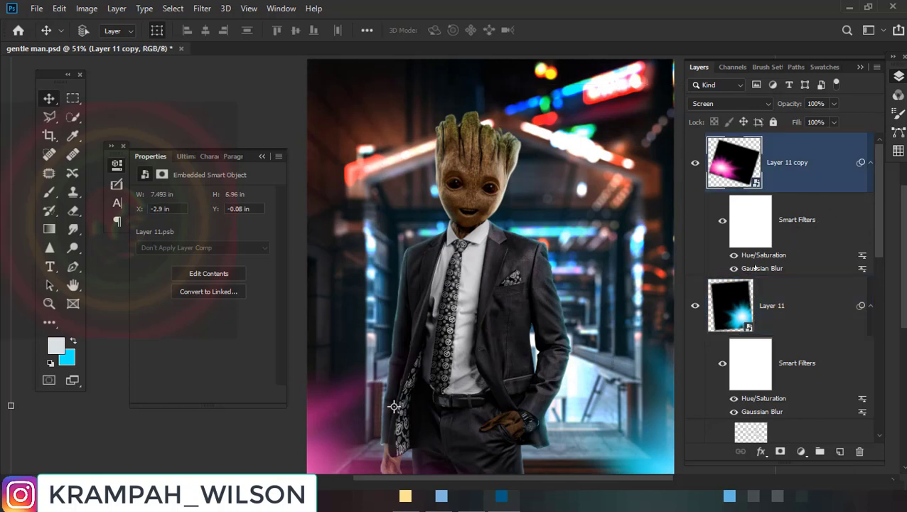
Brighten the pink glow's midtones with a Levels adjustment
{"action": "left_click", "coordinate": [86, 9]}
{"action": "mouse_move", "coordinate": [107, 43]}
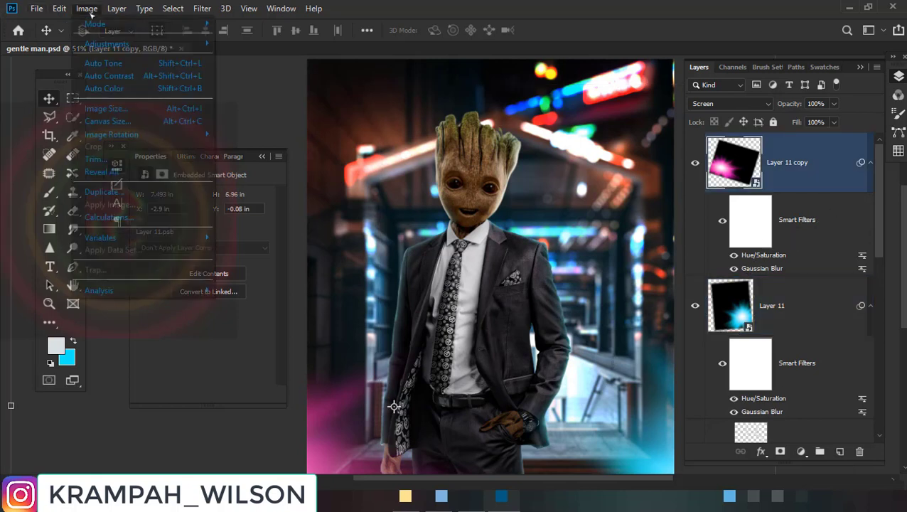
{"action": "left_click", "coordinate": [247, 62]}
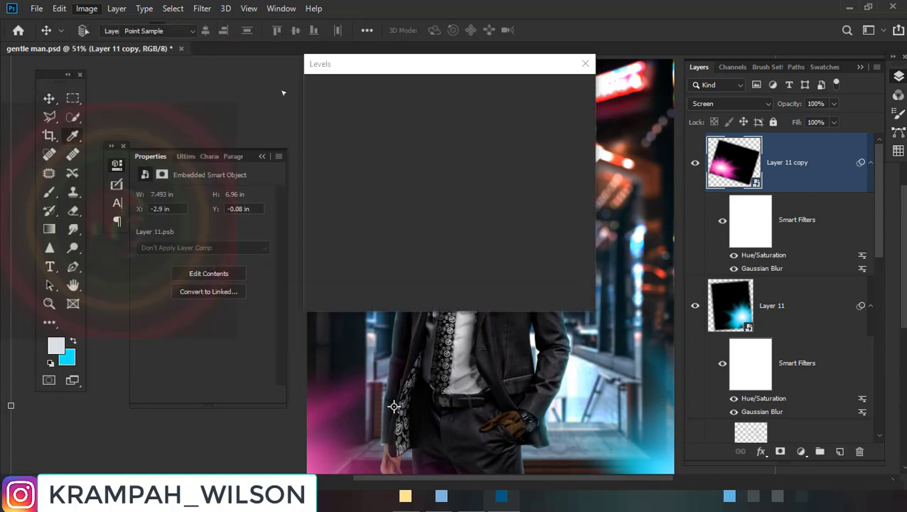
{"action": "mouse_move", "coordinate": [405, 218]}
{"action": "left_mouse_down"}
{"action": "mouse_move", "coordinate": [441, 218]}
{"action": "mouse_move", "coordinate": [358, 217]}
{"action": "left_mouse_up"}
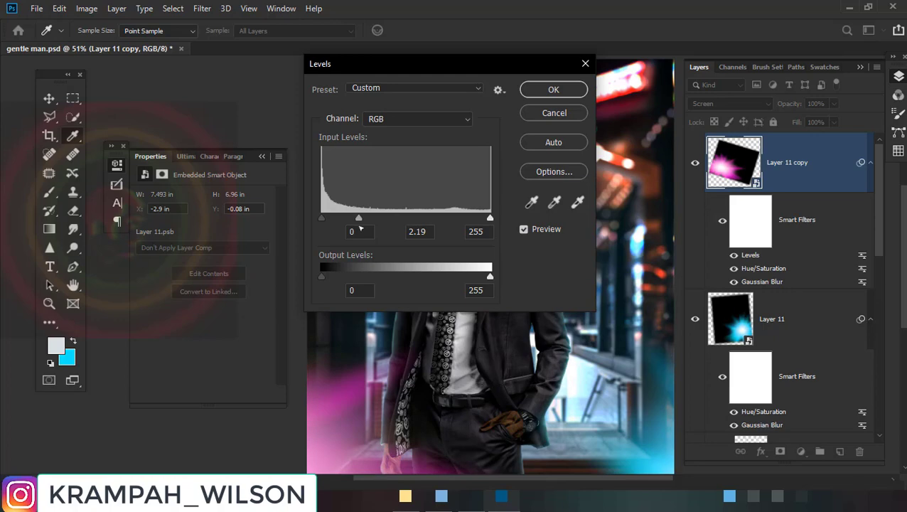
{"action": "left_click", "coordinate": [552, 90]}
Shift the pink glow down-left and rotate it about 18 degrees
{"action": "key", "text": "v"}
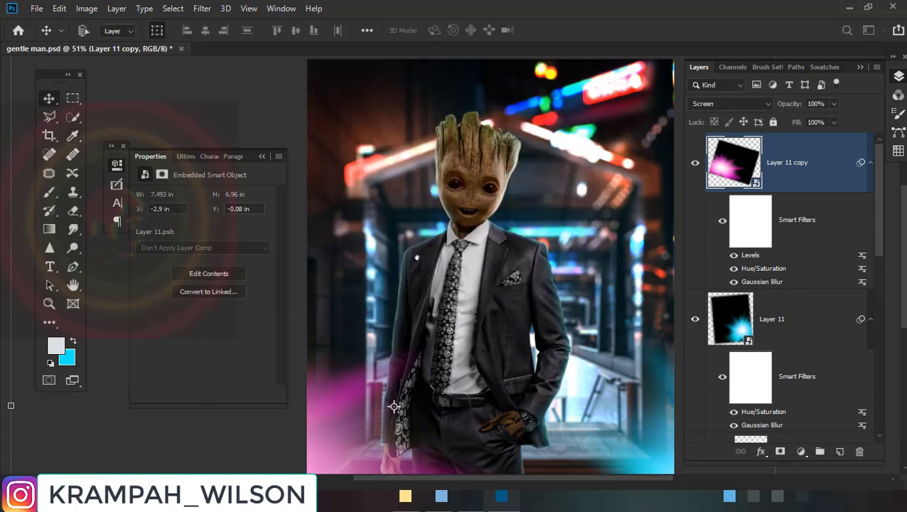
{"action": "scroll", "coordinate": [401, 341], "scroll_direction": "down", "scroll_amount": 2}
{"action": "left_click_drag", "start_coordinate": [439, 358], "coordinate": [413, 363]}
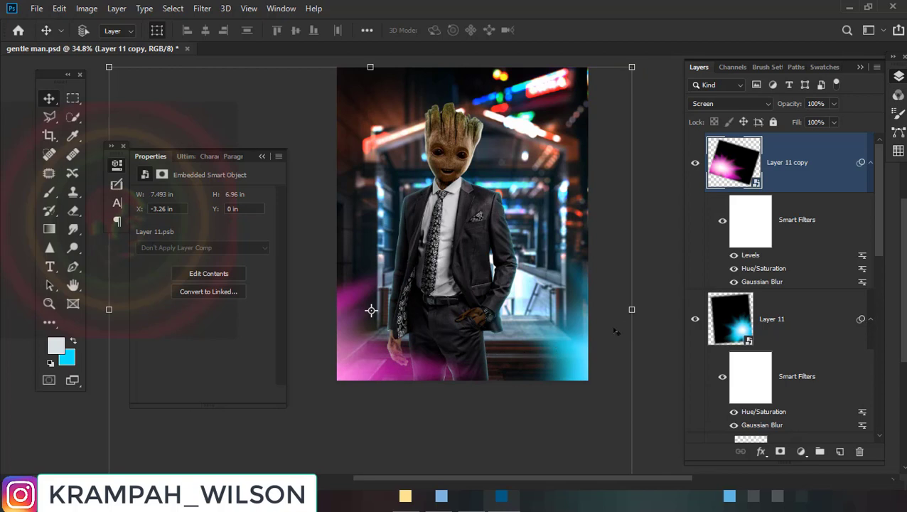
{"action": "left_click_drag", "start_coordinate": [455, 328], "coordinate": [459, 352]}
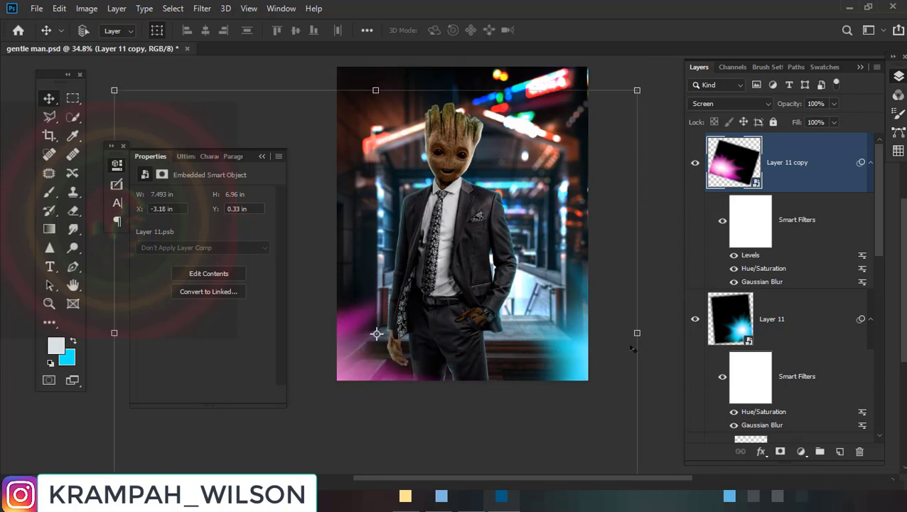
{"action": "key", "text": "ctrl+t"}
{"action": "mouse_move", "coordinate": [642, 341]}
{"action": "left_mouse_down"}
{"action": "mouse_move", "coordinate": [657, 393]}
{"action": "mouse_move", "coordinate": [606, 498]}
{"action": "left_mouse_up"}
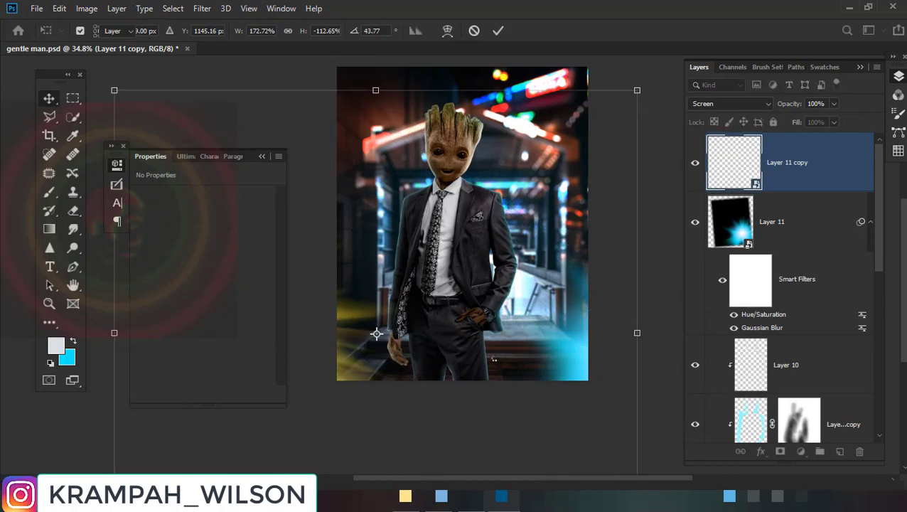
{"action": "key", "text": "Return"}
Lower the pink glow to 71% opacity and settle it down-left of the figure
{"action": "scroll", "coordinate": [304, 329], "scroll_direction": "up", "scroll_amount": 1}
{"action": "scroll", "coordinate": [304, 329], "scroll_direction": "up", "scroll_amount": 2}
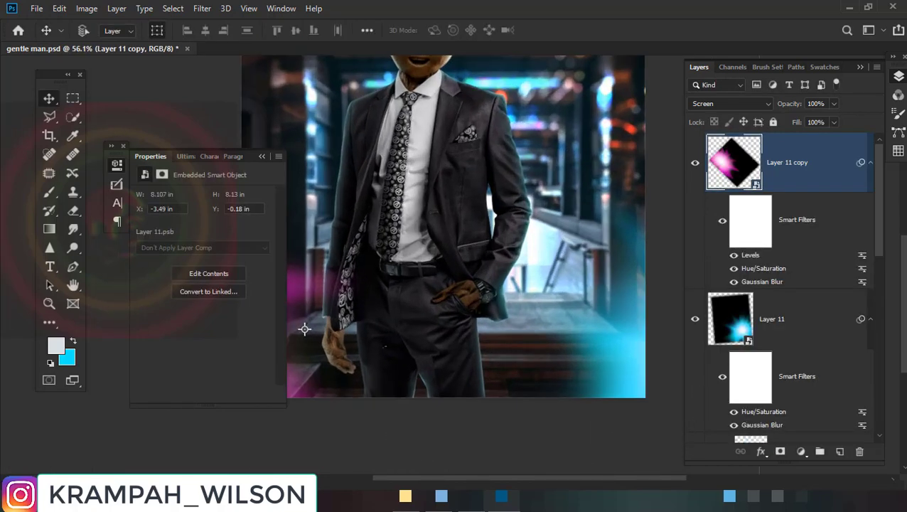
{"action": "left_click_drag", "start_coordinate": [304, 329], "coordinate": [409, 334]}
{"action": "scroll", "coordinate": [410, 334], "scroll_direction": "down", "scroll_amount": 1}
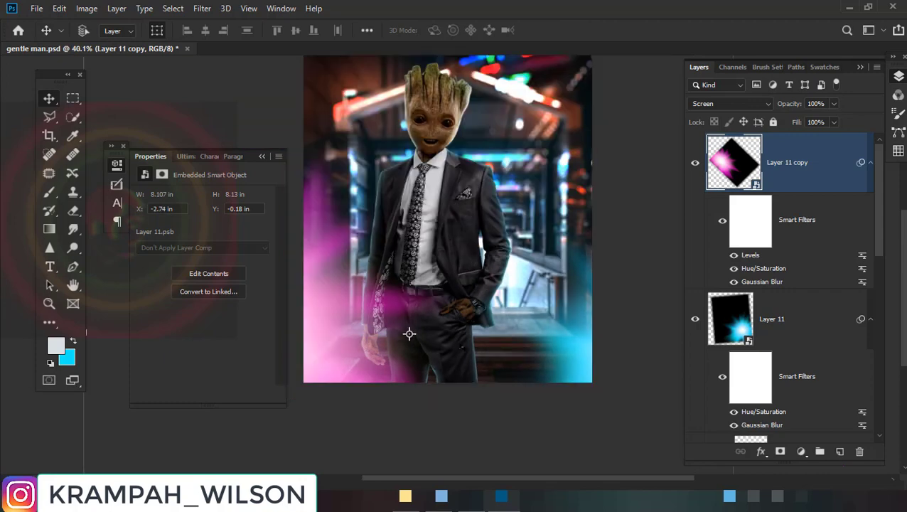
{"action": "scroll", "coordinate": [425, 336], "scroll_direction": "down", "scroll_amount": 1}
{"action": "left_click_drag", "start_coordinate": [803, 103], "coordinate": [783, 104]}
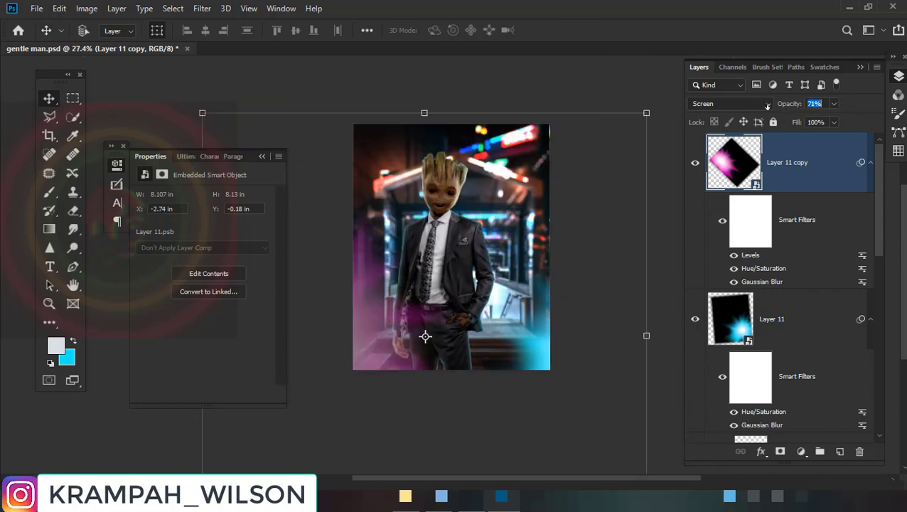
{"action": "left_click_drag", "start_coordinate": [425, 337], "coordinate": [412, 361]}
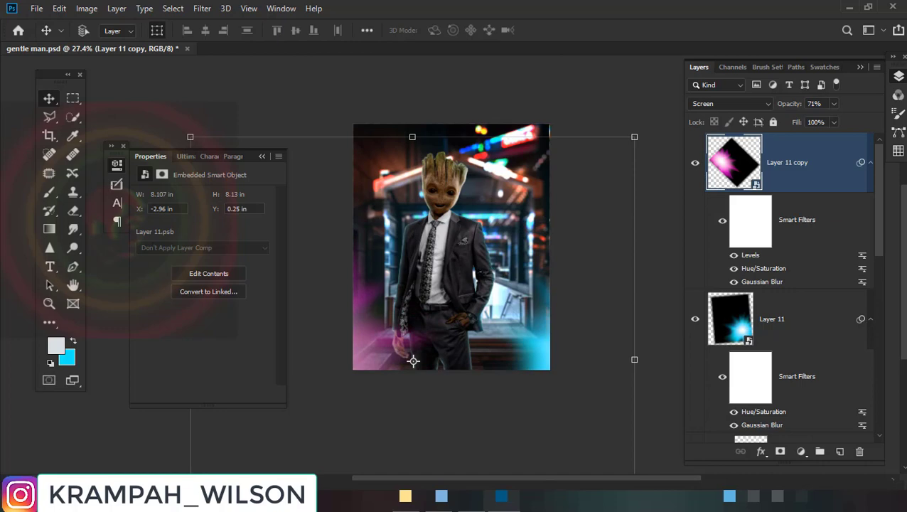
{"action": "scroll", "coordinate": [413, 361], "scroll_direction": "up", "scroll_amount": 1}
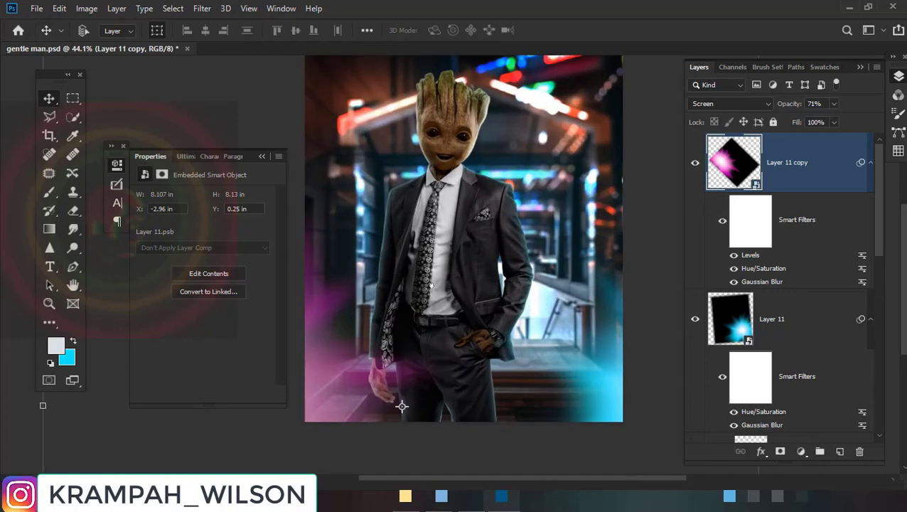
{"action": "scroll", "coordinate": [403, 405], "scroll_direction": "up", "scroll_amount": 1}
{"action": "scroll", "coordinate": [397, 430], "scroll_direction": "up", "scroll_amount": 1}
{"action": "scroll", "coordinate": [397, 430], "scroll_direction": "down", "scroll_amount": 1}
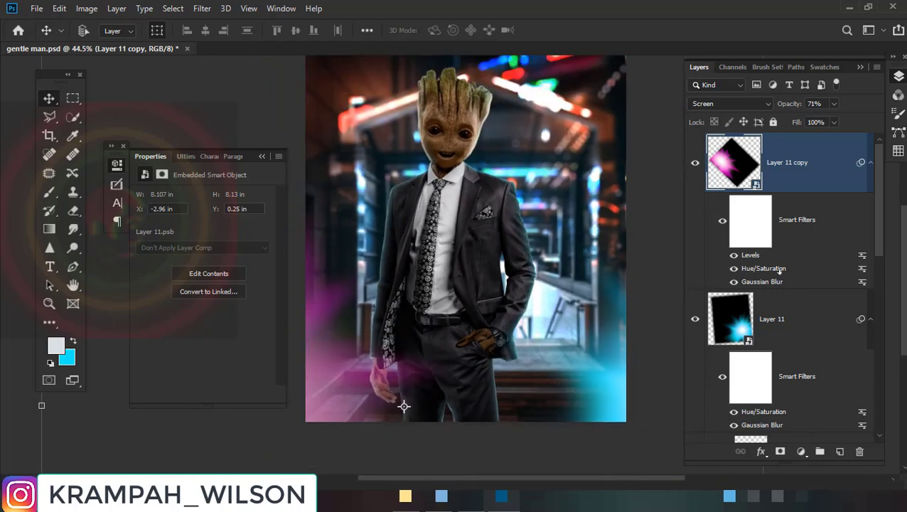
{"action": "scroll", "coordinate": [403, 406], "scroll_direction": "up", "scroll_amount": 1}
{"action": "scroll", "coordinate": [425, 268], "scroll_direction": "up", "scroll_amount": 1}
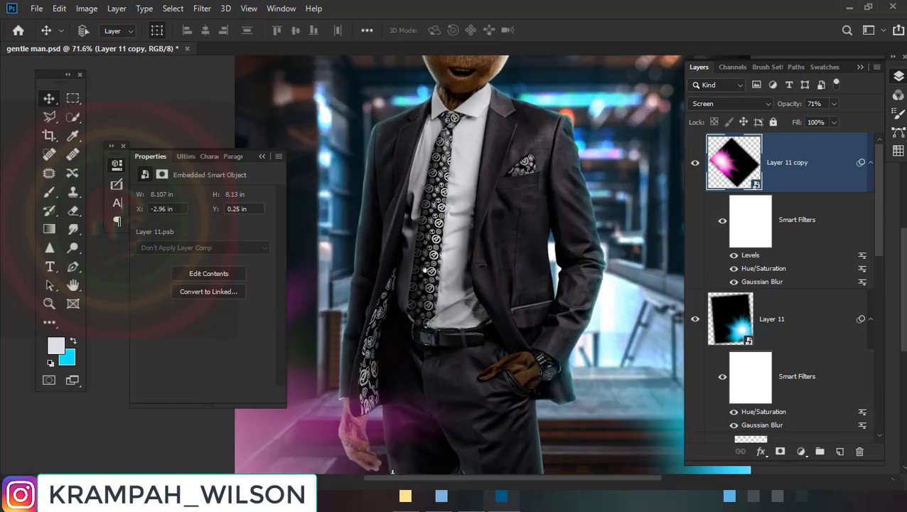
{"action": "scroll", "coordinate": [393, 471], "scroll_direction": "down", "scroll_amount": 3}
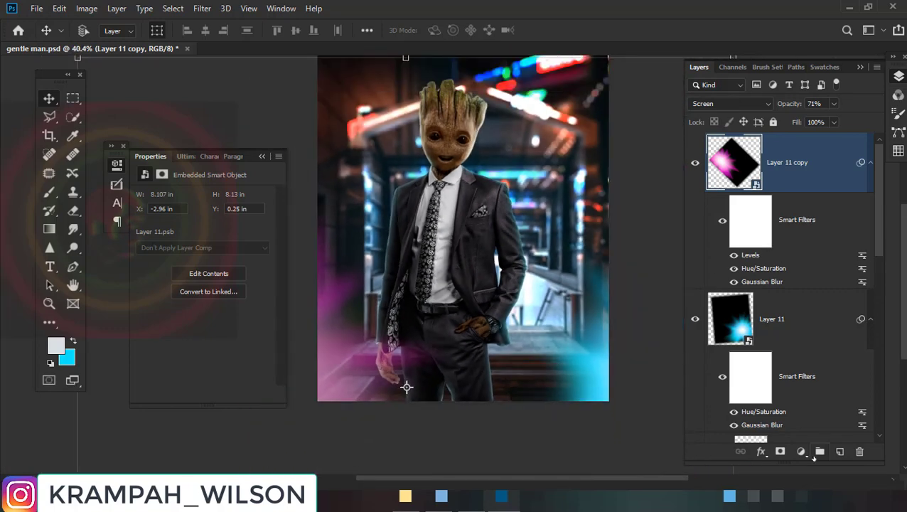
Add two Color Lookup adjustment layers with the Orange and Teal LUT, comparing on and off
{"action": "left_click", "coordinate": [802, 452]}
{"action": "left_click", "coordinate": [818, 381]}
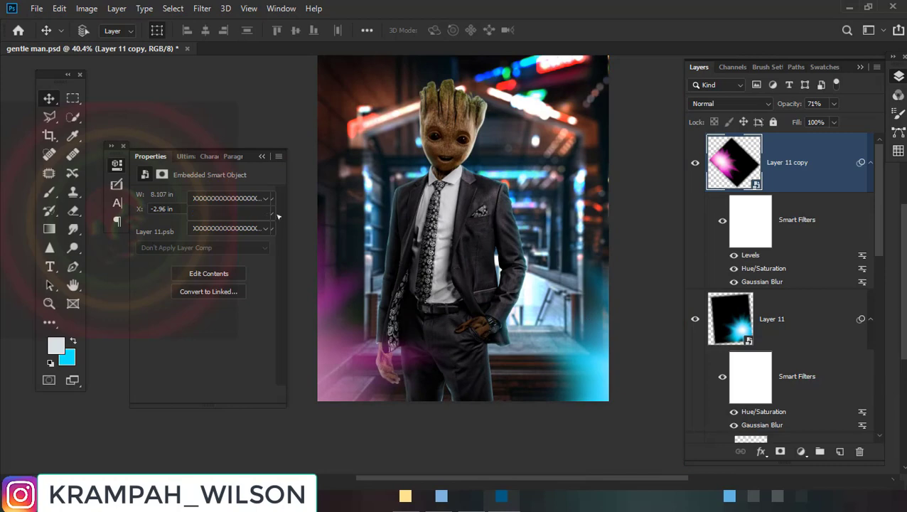
{"action": "left_click", "coordinate": [244, 196]}
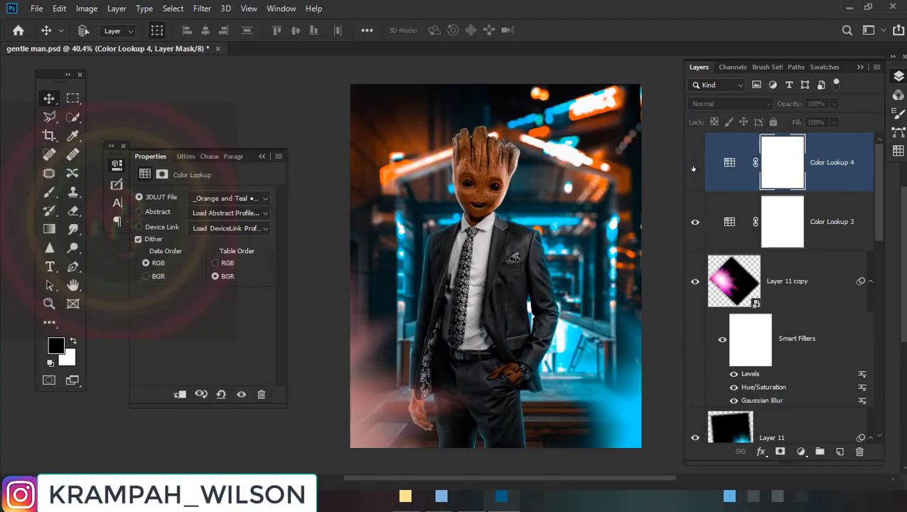
{"action": "left_click", "coordinate": [694, 163]}
{"action": "left_click", "coordinate": [694, 163]}
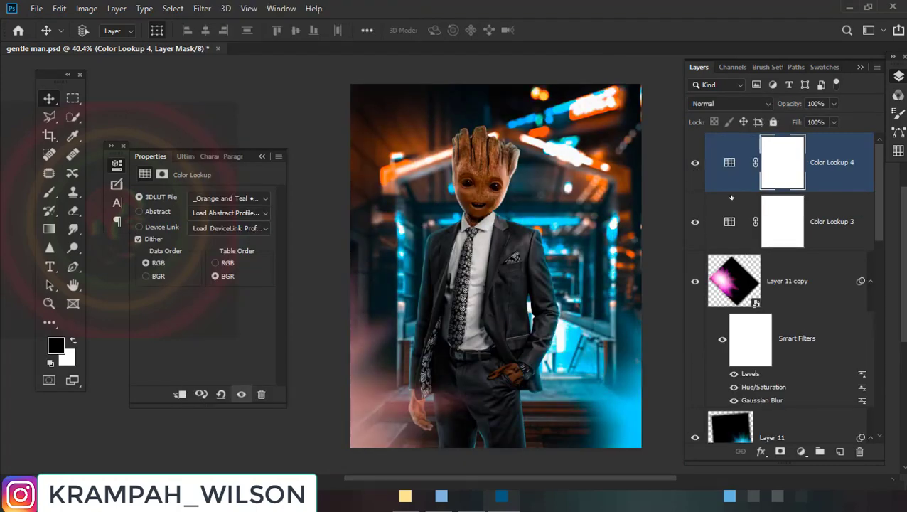
Restore the pink glow layer, Layer 11 copy, to 100% opacity
{"action": "scroll", "coordinate": [492, 311], "scroll_direction": "up", "scroll_amount": 2}
{"action": "scroll", "coordinate": [492, 312], "scroll_direction": "up", "scroll_amount": 2}
{"action": "scroll", "coordinate": [492, 311], "scroll_direction": "down", "scroll_amount": 1}
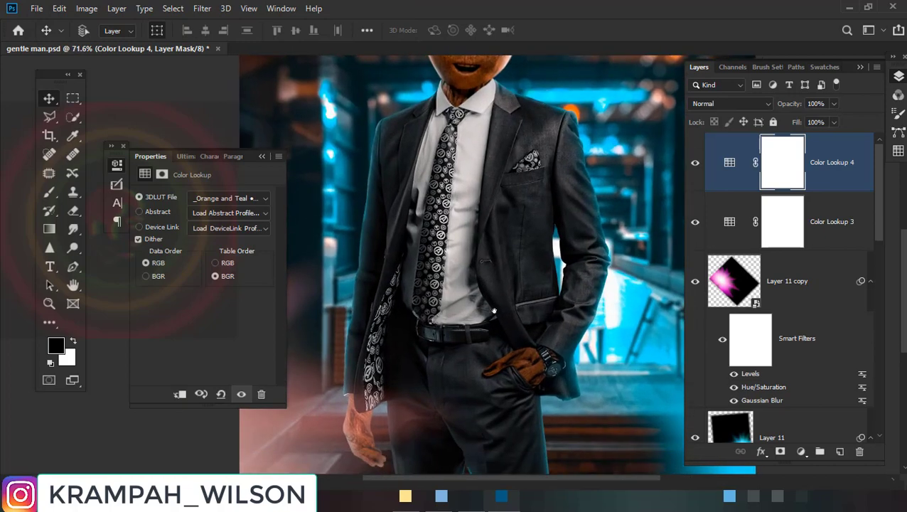
{"action": "scroll", "coordinate": [492, 311], "scroll_direction": "down", "scroll_amount": 2}
{"action": "scroll", "coordinate": [492, 311], "scroll_direction": "up", "scroll_amount": 1}
{"action": "scroll", "coordinate": [497, 327], "scroll_direction": "up", "scroll_amount": 1}
{"action": "scroll", "coordinate": [509, 347], "scroll_direction": "up", "scroll_amount": 1}
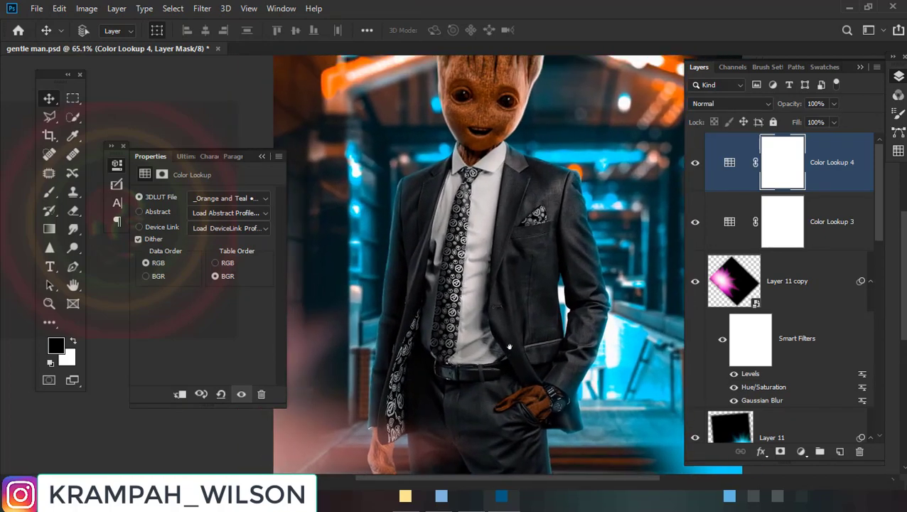
{"action": "scroll", "coordinate": [503, 339], "scroll_direction": "down", "scroll_amount": 2}
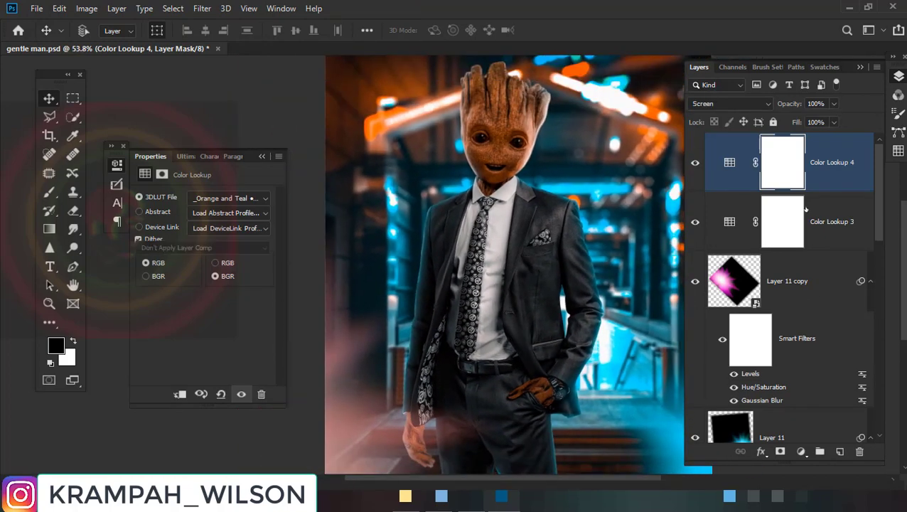
{"action": "left_click", "coordinate": [802, 291]}
{"action": "left_click_drag", "start_coordinate": [798, 105], "coordinate": [824, 105]}
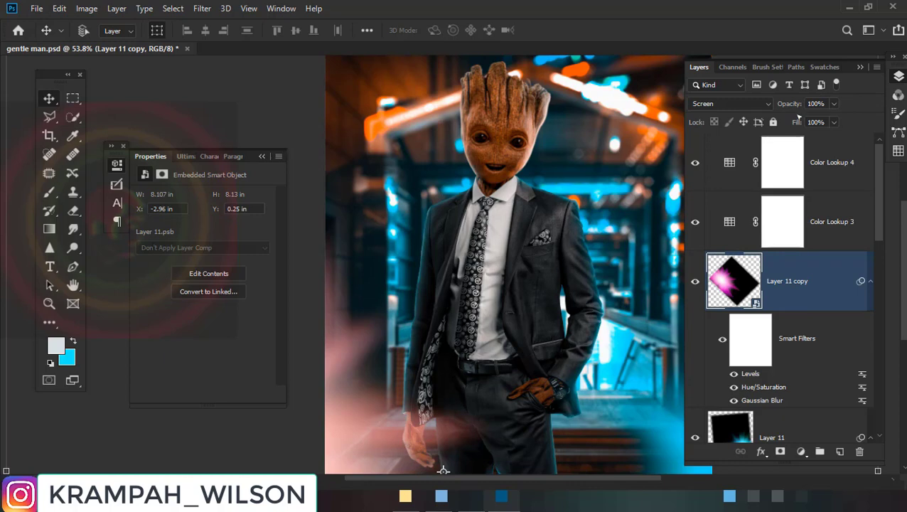
Add a new Layer 12 above Layer 10 and clip it to Layer 10
{"action": "scroll", "coordinate": [795, 393], "scroll_direction": "down", "scroll_amount": 3}
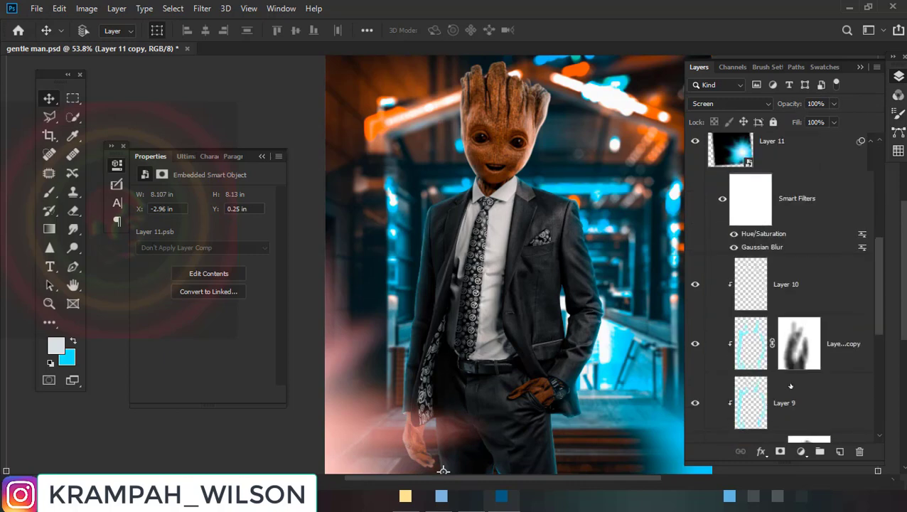
{"action": "scroll", "coordinate": [795, 392], "scroll_direction": "down", "scroll_amount": 3}
{"action": "scroll", "coordinate": [795, 392], "scroll_direction": "down", "scroll_amount": 2}
{"action": "scroll", "coordinate": [789, 285], "scroll_direction": "up", "scroll_amount": 2}
{"action": "left_click", "coordinate": [799, 289]}
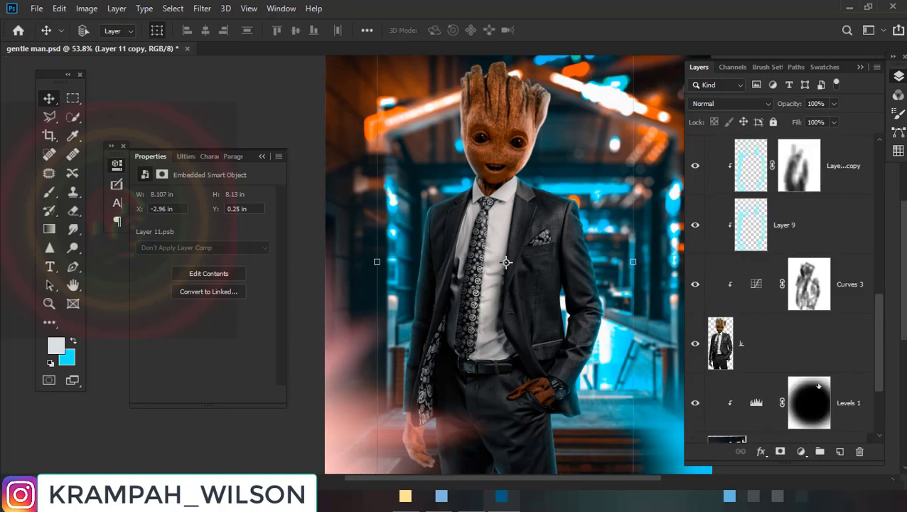
{"action": "scroll", "coordinate": [829, 289], "scroll_direction": "up", "scroll_amount": 2}
{"action": "left_click", "coordinate": [829, 284]}
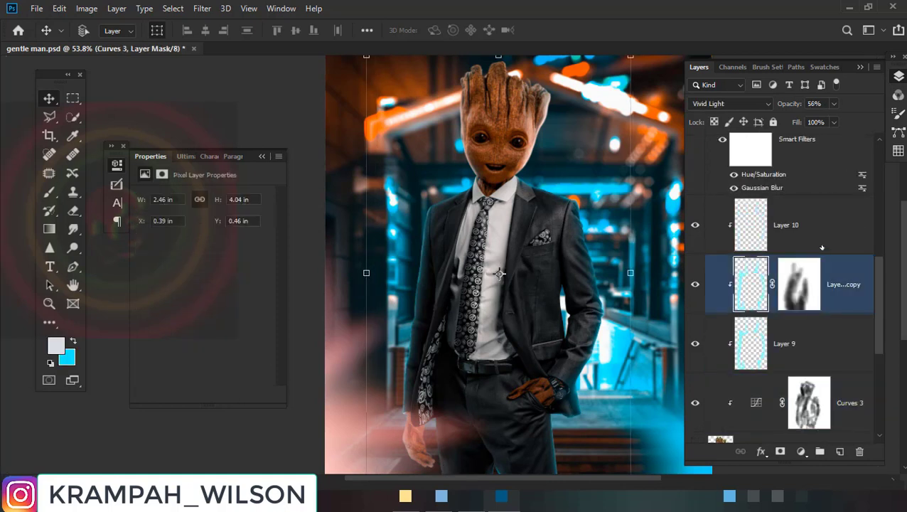
{"action": "left_click", "coordinate": [811, 225]}
{"action": "left_click", "coordinate": [841, 452]}
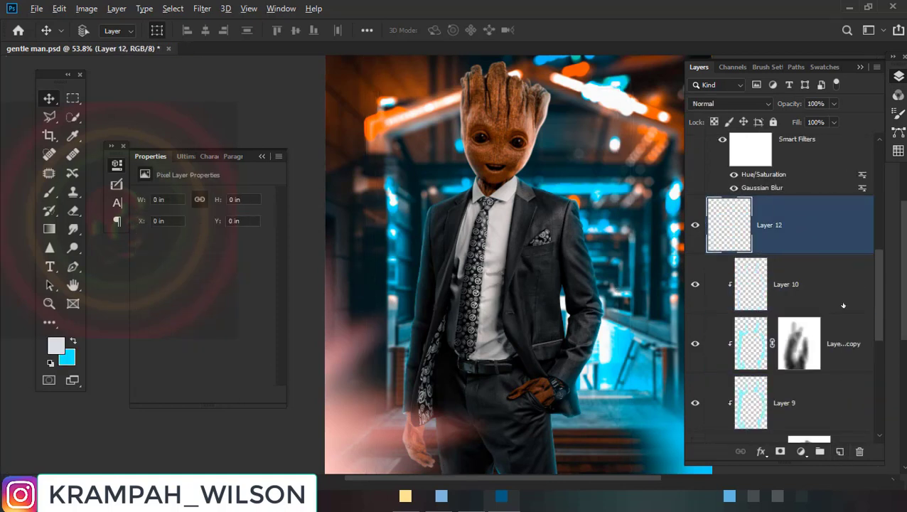
{"action": "left_click", "coordinate": [843, 250], "text": "alt"}
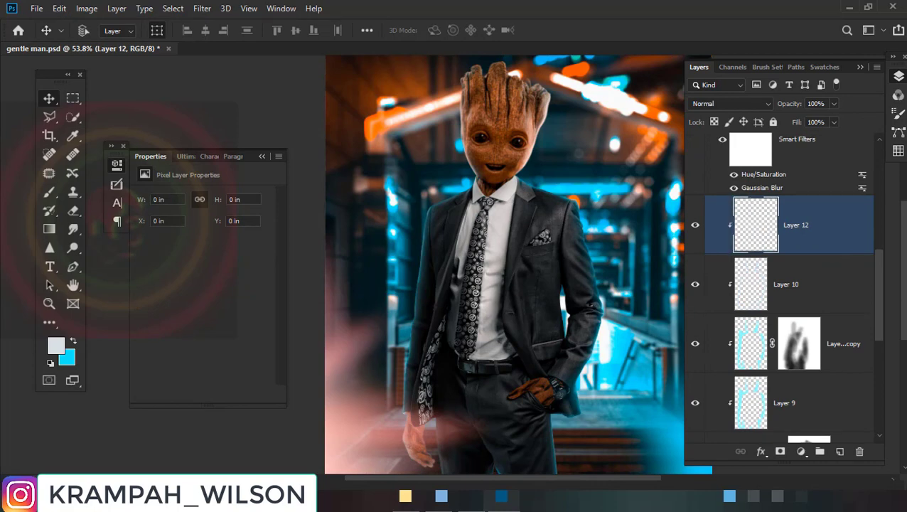
Pick a soft brush, sample orange from the background lights, and dab beside Groot's neck
{"action": "key", "text": "b"}
{"action": "scroll", "coordinate": [536, 266], "scroll_direction": "up", "scroll_amount": 2}
{"action": "right_click", "coordinate": [476, 131]}
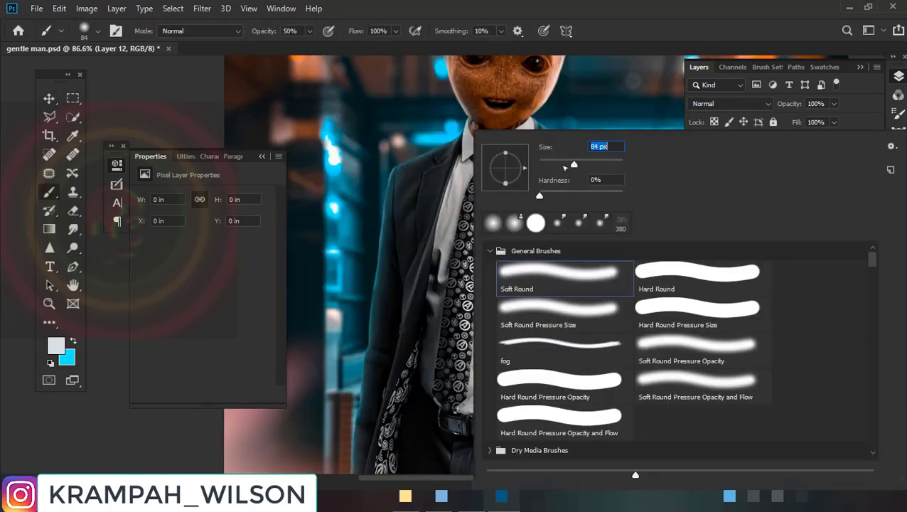
{"action": "key", "text": "Escape"}
{"action": "scroll", "coordinate": [341, 185], "scroll_direction": "down", "scroll_amount": 2, "text": "alt"}
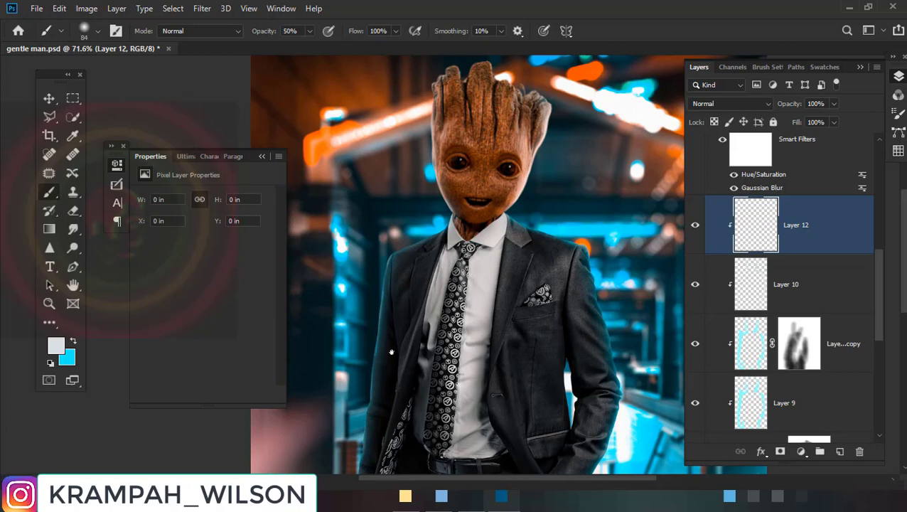
{"action": "left_click", "coordinate": [329, 142], "text": "alt"}
{"action": "scroll", "coordinate": [359, 220], "scroll_direction": "up", "scroll_amount": 2, "text": "alt"}
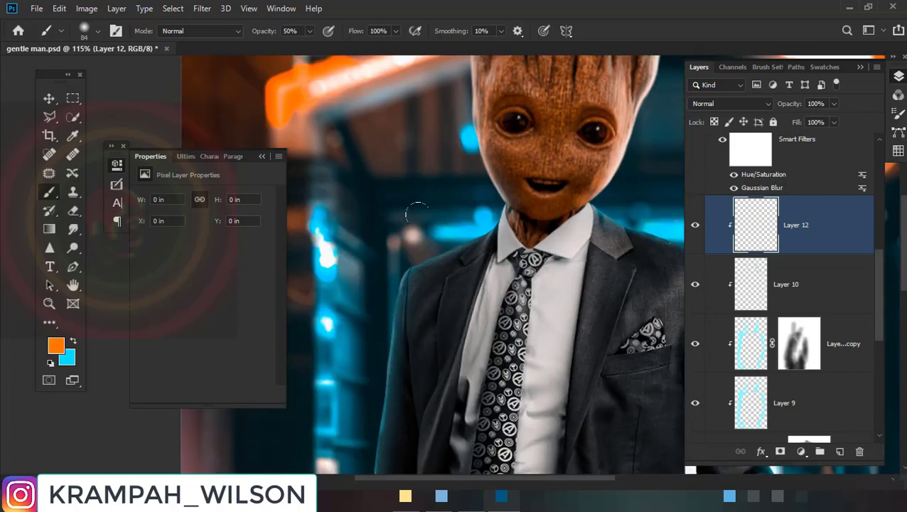
{"action": "left_click", "coordinate": [402, 213]}
At 67% brush opacity, paint orange glow along the shoulder, neck and left side of the head
{"action": "key", "text": "6"}
{"action": "key", "text": "7"}
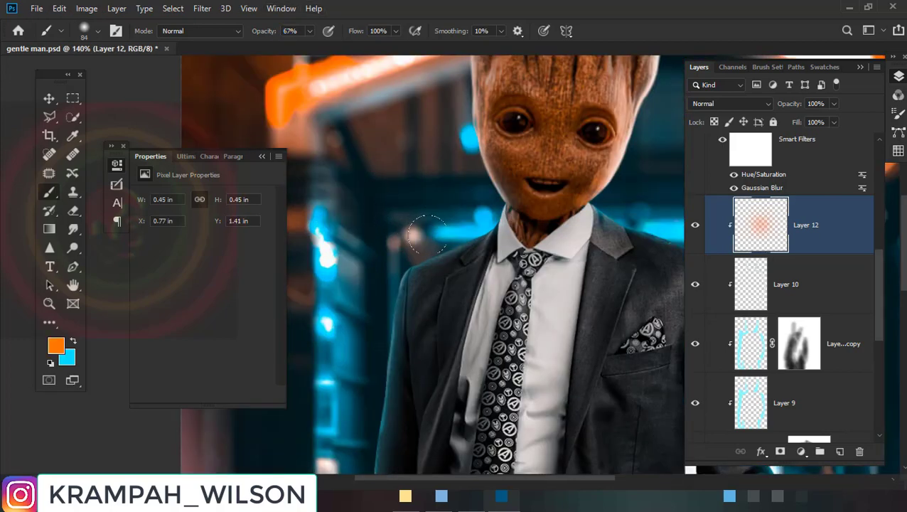
{"action": "scroll", "coordinate": [424, 222], "scroll_direction": "up", "scroll_amount": 2, "text": "alt"}
{"action": "mouse_move", "coordinate": [450, 211]}
{"action": "left_mouse_down"}
{"action": "mouse_move", "coordinate": [496, 186]}
{"action": "mouse_move", "coordinate": [336, 323]}
{"action": "left_mouse_up"}
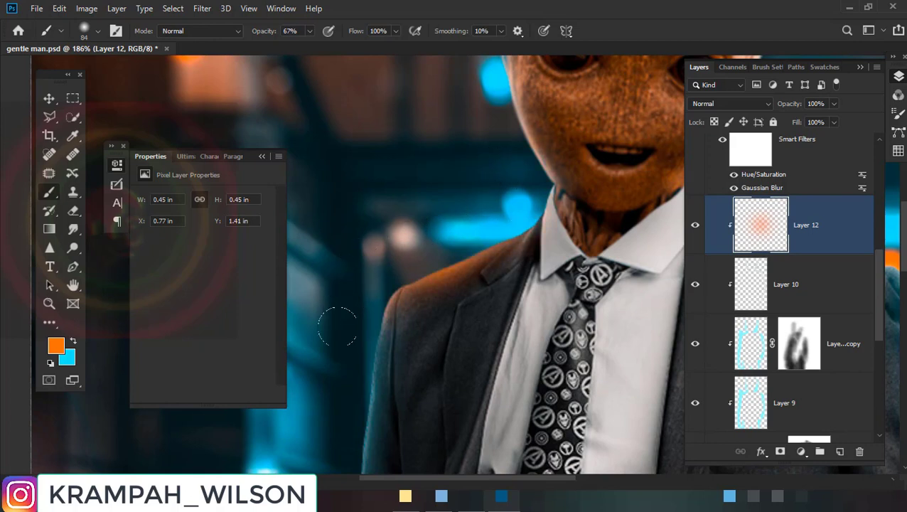
{"action": "left_click_drag", "start_coordinate": [424, 232], "coordinate": [423, 405]}
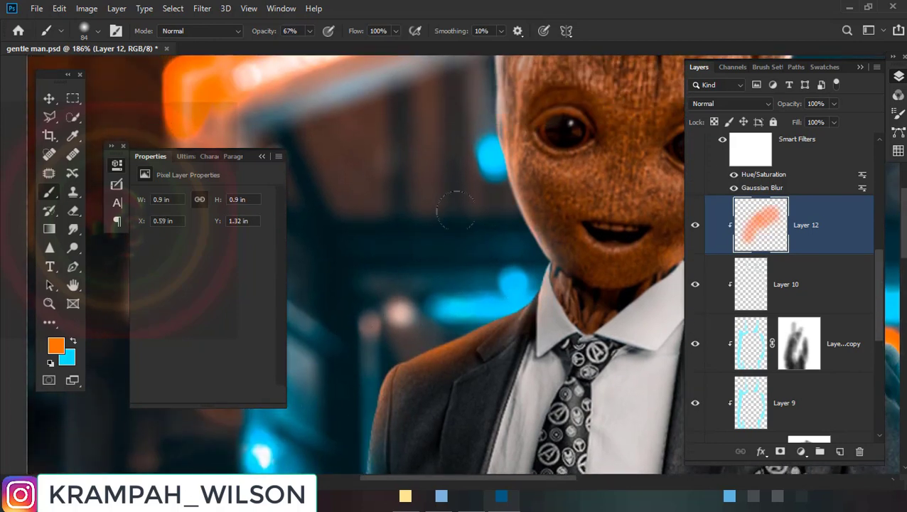
{"action": "left_click_drag", "start_coordinate": [448, 192], "coordinate": [443, 290]}
{"action": "scroll", "coordinate": [443, 290], "scroll_direction": "down", "scroll_amount": 3}
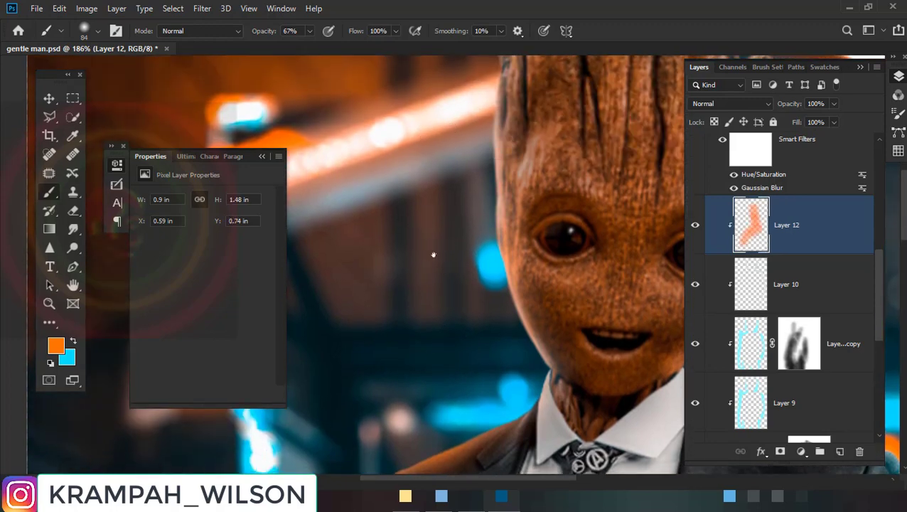
{"action": "scroll", "coordinate": [455, 273], "scroll_direction": "down", "scroll_amount": 2}
{"action": "left_click", "coordinate": [729, 104]}
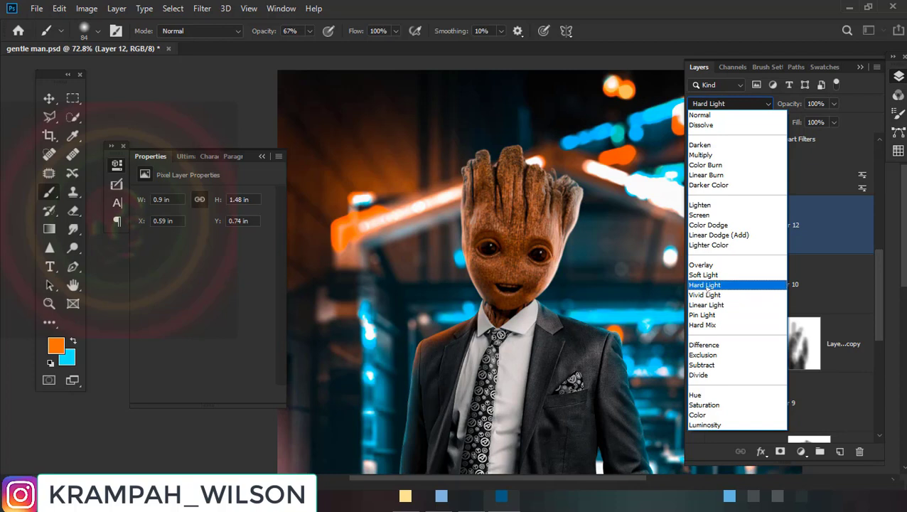
Set Layer 12 to Hard Light at 86% opacity, add a layer mask, and lower brush opacity to 36%
{"action": "left_click", "coordinate": [704, 285]}
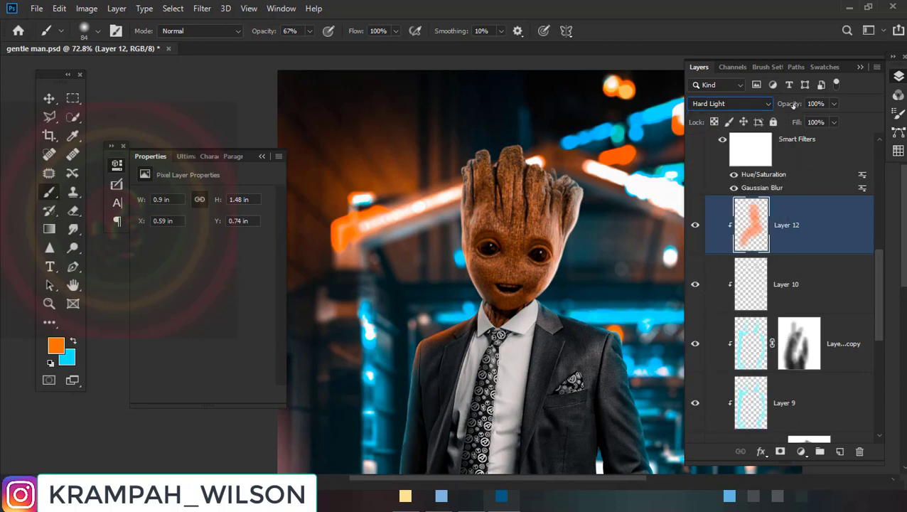
{"action": "mouse_move", "coordinate": [793, 104]}
{"action": "left_mouse_down"}
{"action": "mouse_move", "coordinate": [780, 103]}
{"action": "mouse_move", "coordinate": [796, 105]}
{"action": "left_mouse_up"}
{"action": "left_click", "coordinate": [780, 452]}
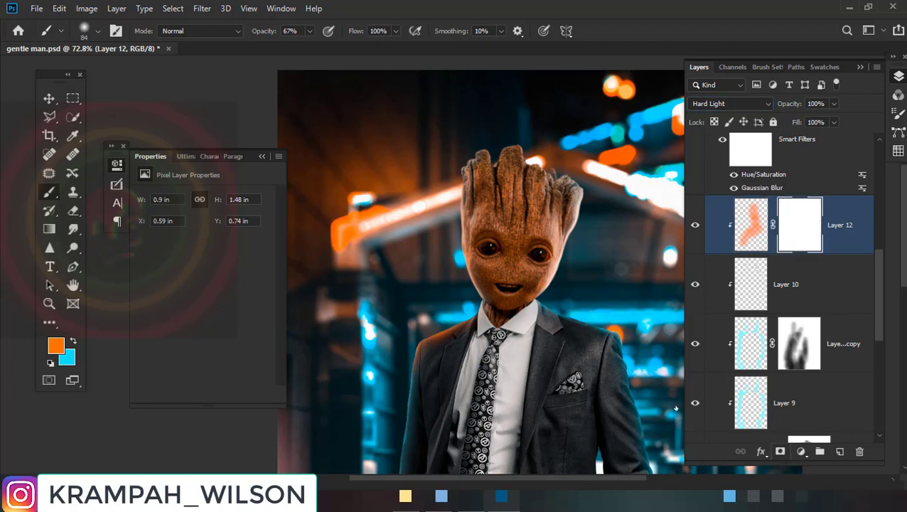
{"action": "scroll", "coordinate": [415, 384], "scroll_direction": "up", "scroll_amount": 3}
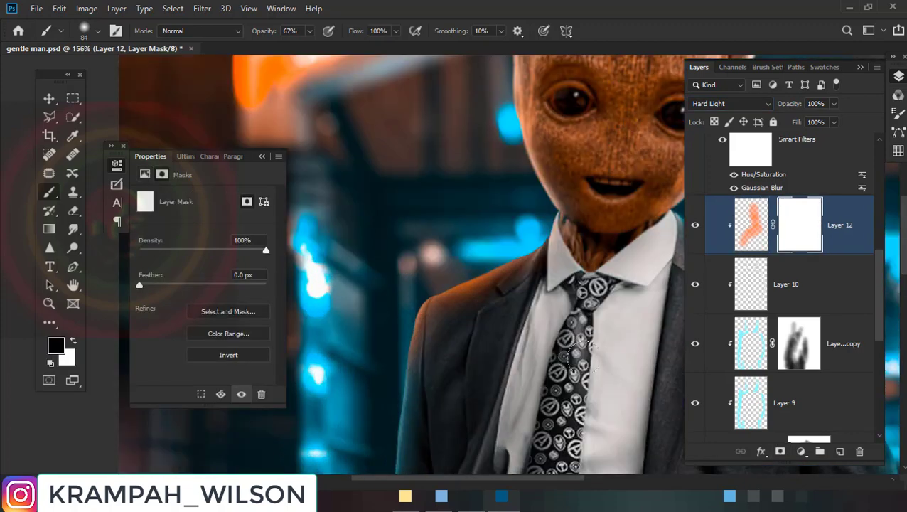
{"action": "left_click_drag", "start_coordinate": [281, 33], "coordinate": [250, 35]}
{"action": "scroll", "coordinate": [469, 332], "scroll_direction": "down", "scroll_amount": 3}
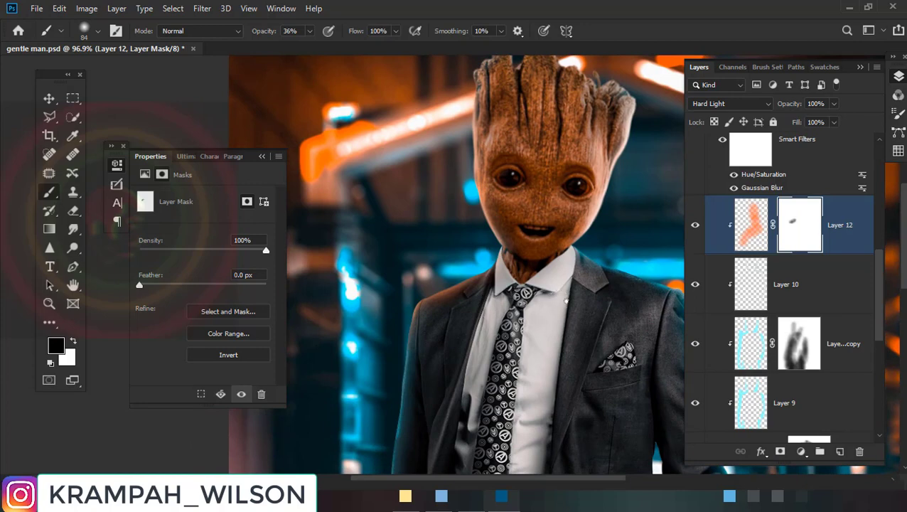
{"action": "scroll", "coordinate": [566, 300], "scroll_direction": "down", "scroll_amount": 2}
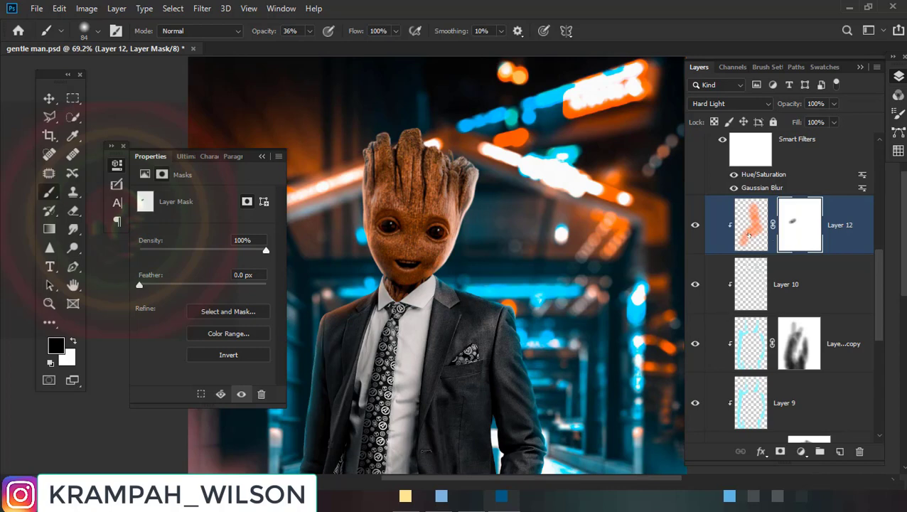
Paint an orange rim on the shoulder edge, then mask it off the white collar
{"action": "left_click", "coordinate": [748, 234]}
{"action": "scroll", "coordinate": [529, 290], "scroll_direction": "up", "scroll_amount": 2}
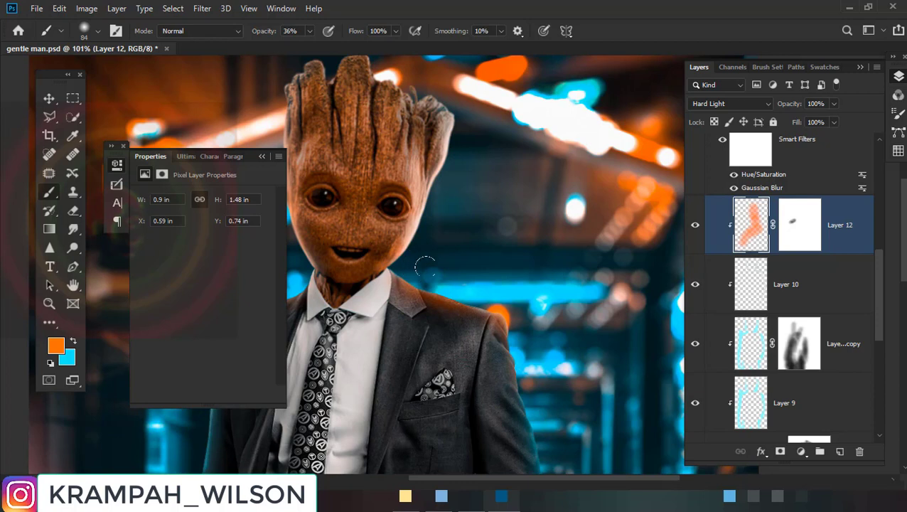
{"action": "left_click_drag", "start_coordinate": [477, 319], "coordinate": [510, 313]}
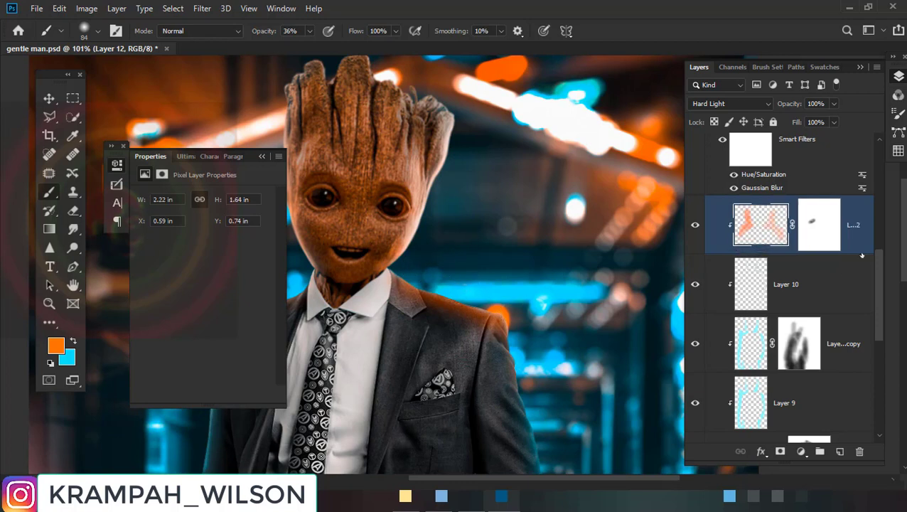
{"action": "left_click", "coordinate": [824, 232]}
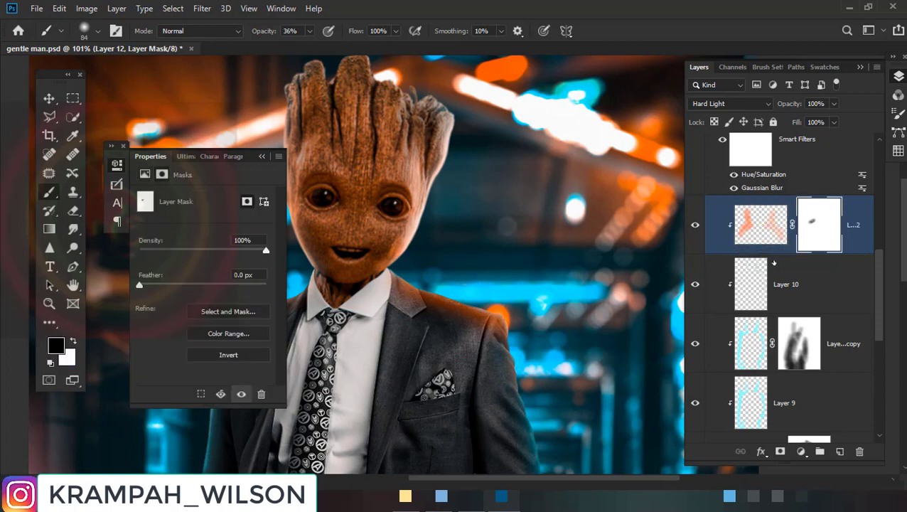
{"action": "scroll", "coordinate": [470, 355], "scroll_direction": "up", "scroll_amount": 2}
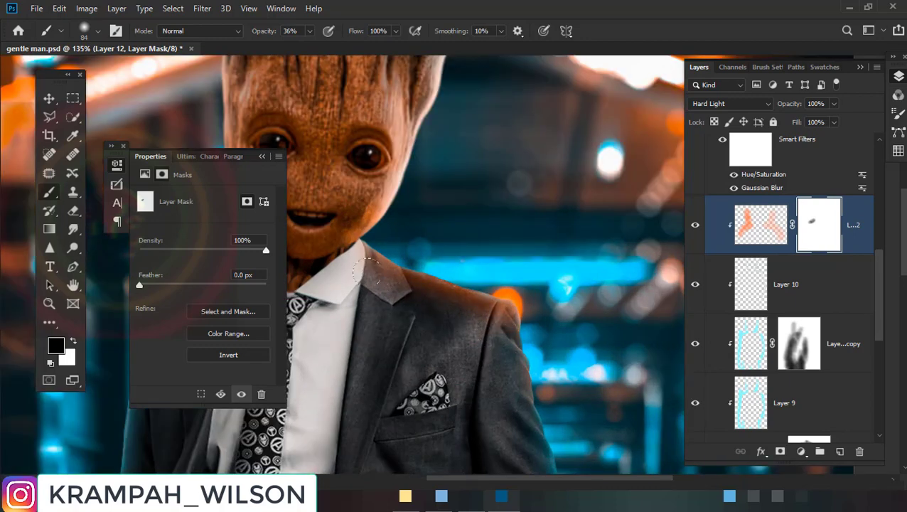
{"action": "mouse_move", "coordinate": [368, 270]}
{"action": "left_mouse_down"}
{"action": "mouse_move", "coordinate": [463, 316]}
{"action": "mouse_move", "coordinate": [505, 353]}
{"action": "left_mouse_up"}
{"action": "scroll", "coordinate": [505, 353], "scroll_direction": "down", "scroll_amount": 3}
{"action": "scroll", "coordinate": [504, 354], "scroll_direction": "down", "scroll_amount": 2}
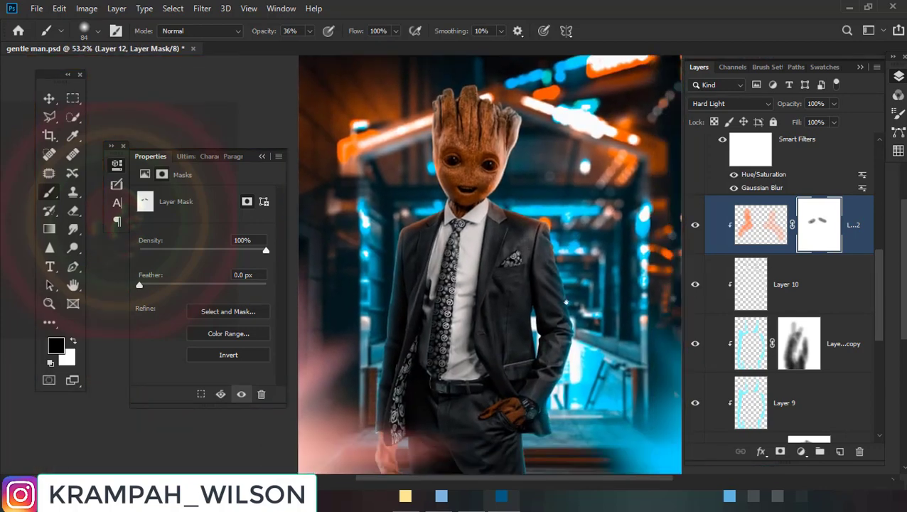
{"action": "scroll", "coordinate": [568, 299], "scroll_direction": "up", "scroll_amount": 1}
{"action": "scroll", "coordinate": [568, 339], "scroll_direction": "up", "scroll_amount": 2}
{"action": "scroll", "coordinate": [558, 389], "scroll_direction": "up", "scroll_amount": 2}
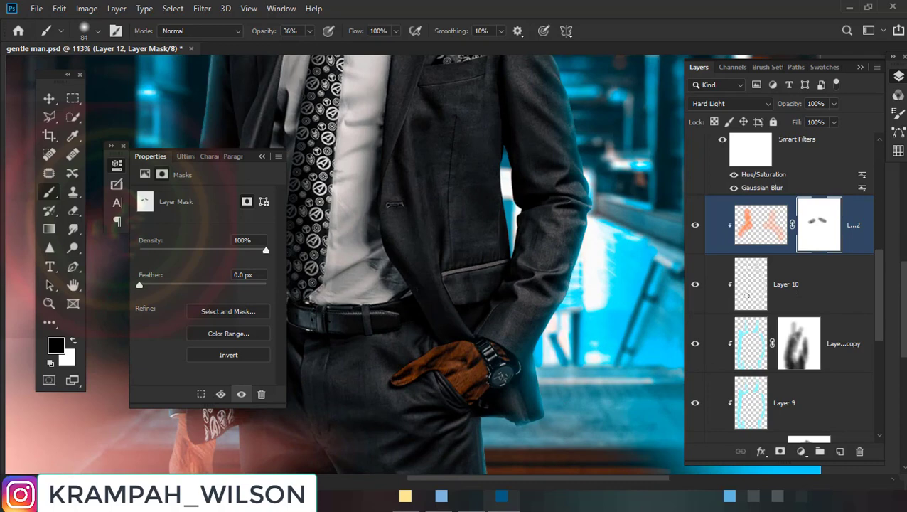
{"action": "left_click", "coordinate": [810, 293]}
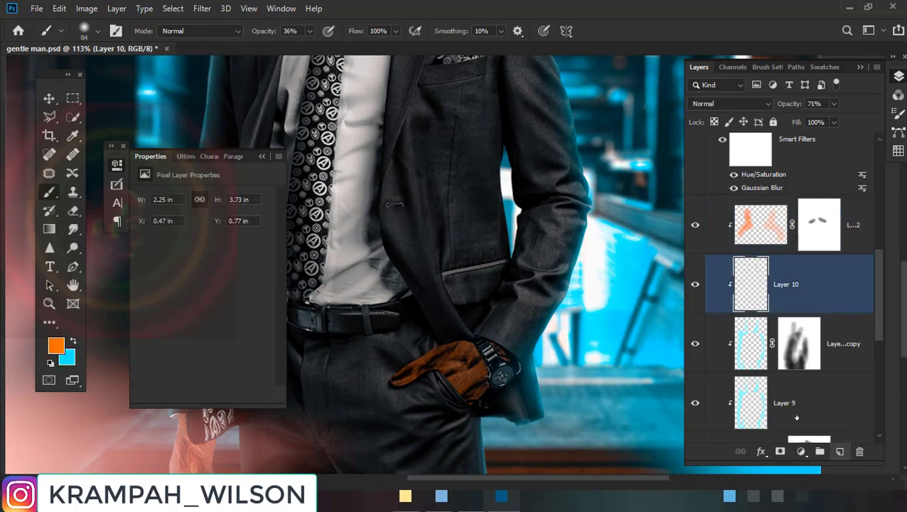
On new Layer 13, paint cyan sampled from the background along the sleeve and jacket side
{"action": "key", "text": "ctrl+shift+alt+n"}
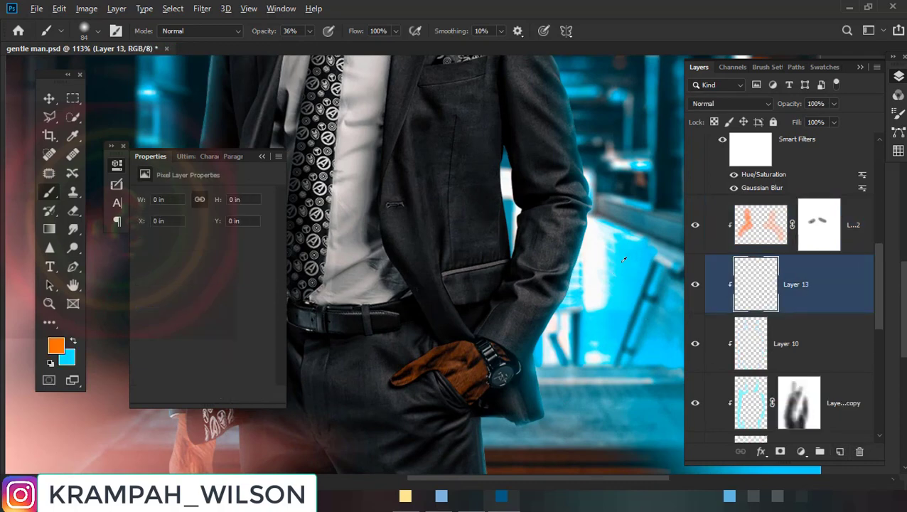
{"action": "left_click", "coordinate": [612, 267], "text": "alt"}
{"action": "scroll", "coordinate": [554, 302], "scroll_direction": "up", "scroll_amount": 3}
{"action": "left_click_drag", "start_coordinate": [592, 174], "coordinate": [535, 363]}
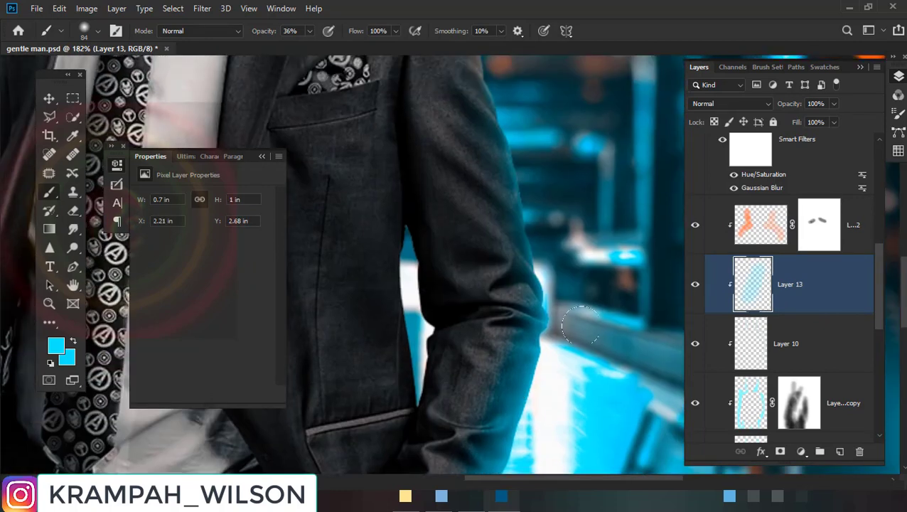
{"action": "left_click_drag", "start_coordinate": [571, 84], "coordinate": [573, 309]}
{"action": "scroll", "coordinate": [569, 319], "scroll_direction": "up", "scroll_amount": 1}
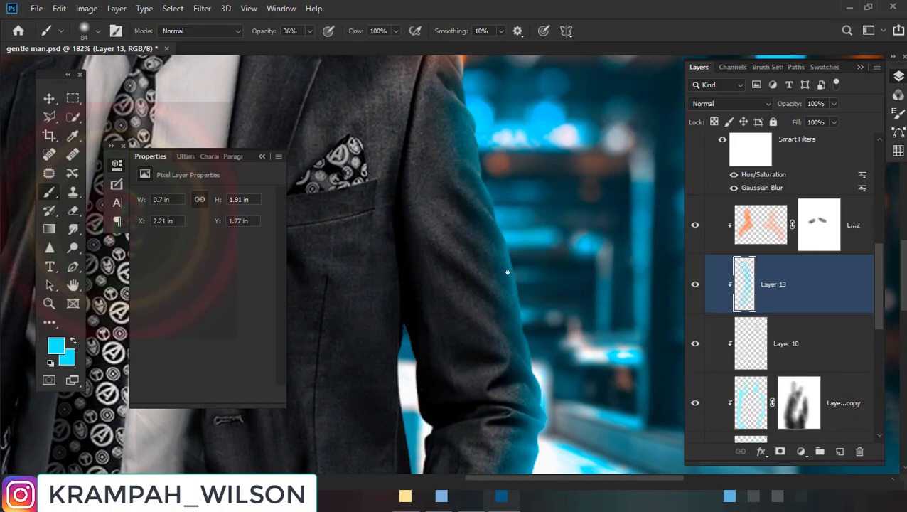
{"action": "scroll", "coordinate": [507, 96], "scroll_direction": "down", "scroll_amount": 3}
{"action": "scroll", "coordinate": [447, 265], "scroll_direction": "down", "scroll_amount": 2}
{"action": "scroll", "coordinate": [448, 264], "scroll_direction": "up", "scroll_amount": 3}
{"action": "left_click_drag", "start_coordinate": [446, 264], "coordinate": [452, 327]}
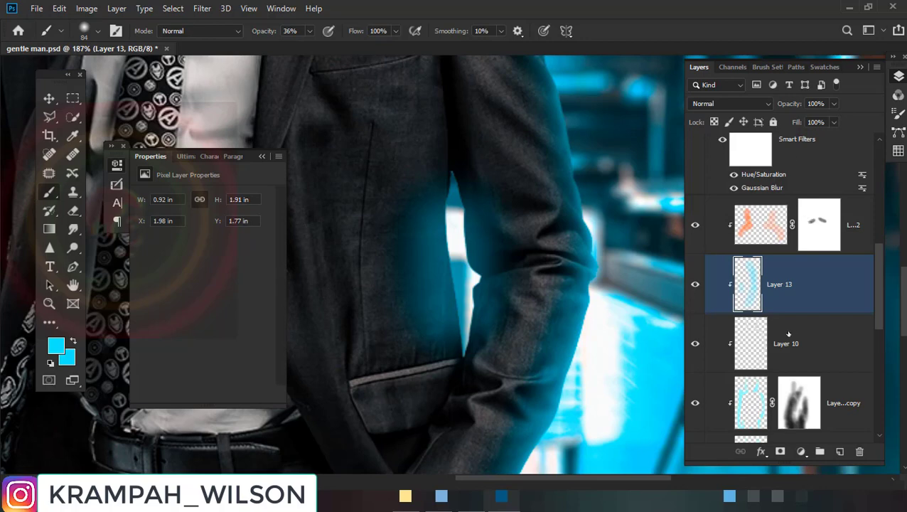
Add a mask to Layer 13 and hide the cyan glow on the arm's inner edge
{"action": "left_click", "coordinate": [779, 450]}
{"action": "scroll", "coordinate": [512, 379], "scroll_direction": "up", "scroll_amount": 2}
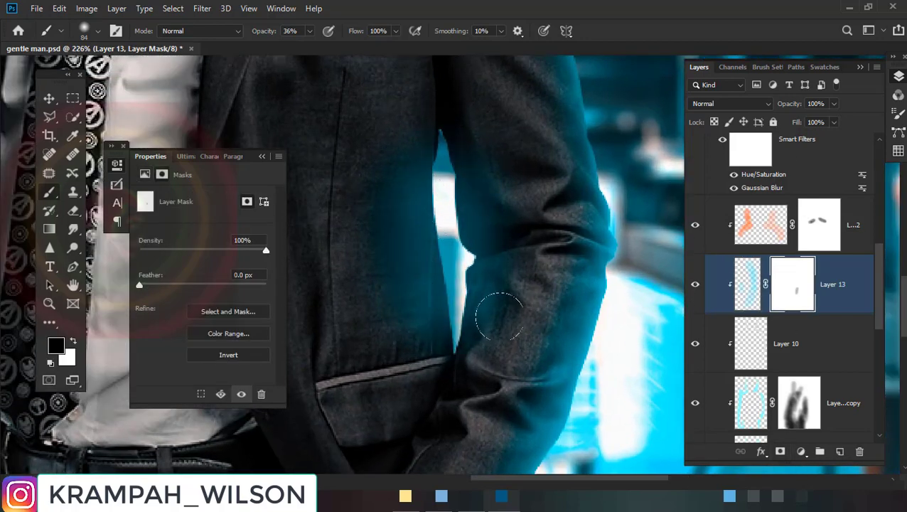
{"action": "left_click_drag", "start_coordinate": [497, 313], "coordinate": [470, 206]}
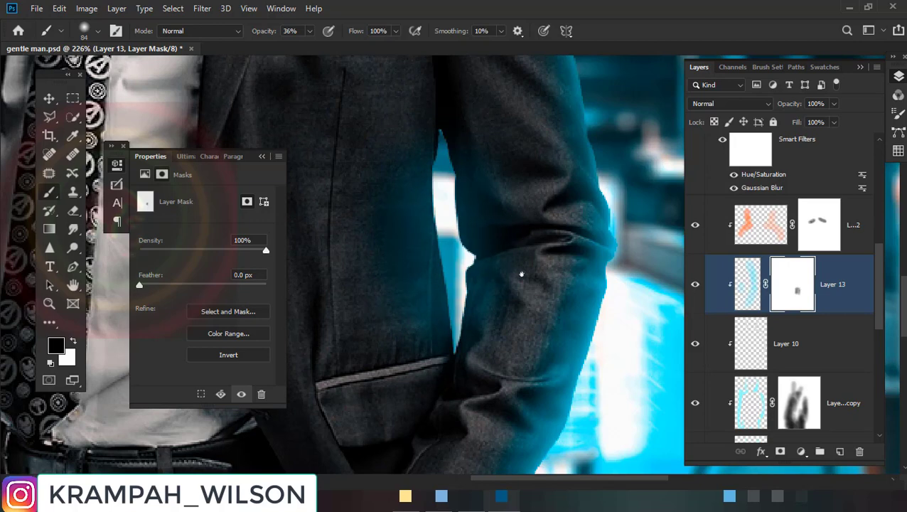
{"action": "scroll", "coordinate": [523, 269], "scroll_direction": "down", "scroll_amount": 3}
{"action": "scroll", "coordinate": [497, 299], "scroll_direction": "down", "scroll_amount": 2}
{"action": "scroll", "coordinate": [469, 322], "scroll_direction": "down", "scroll_amount": 1}
{"action": "mouse_move", "coordinate": [469, 322]}
{"action": "left_mouse_down"}
{"action": "mouse_move", "coordinate": [524, 312]}
{"action": "mouse_move", "coordinate": [543, 253]}
{"action": "left_mouse_up"}
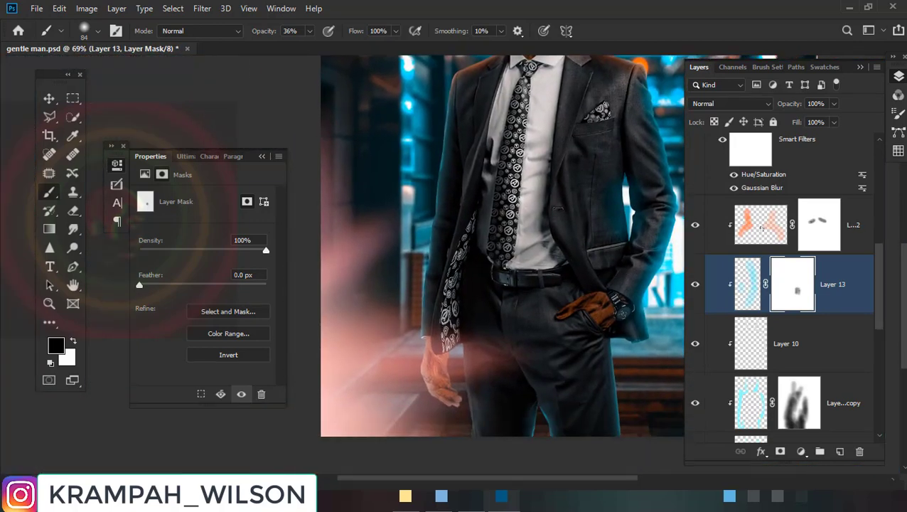
{"action": "left_click", "coordinate": [760, 225]}
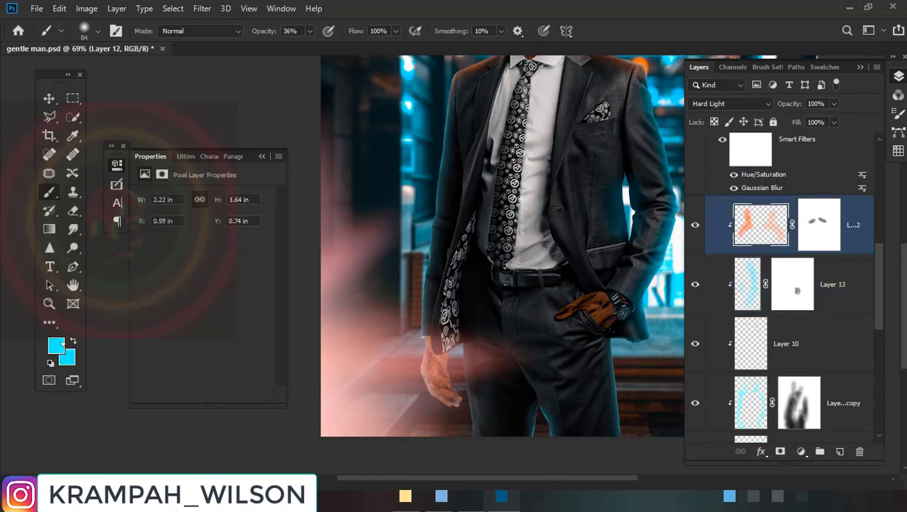
{"action": "scroll", "coordinate": [319, 342], "scroll_direction": "down", "scroll_amount": 2}
{"action": "scroll", "coordinate": [320, 342], "scroll_direction": "down", "scroll_amount": 1}
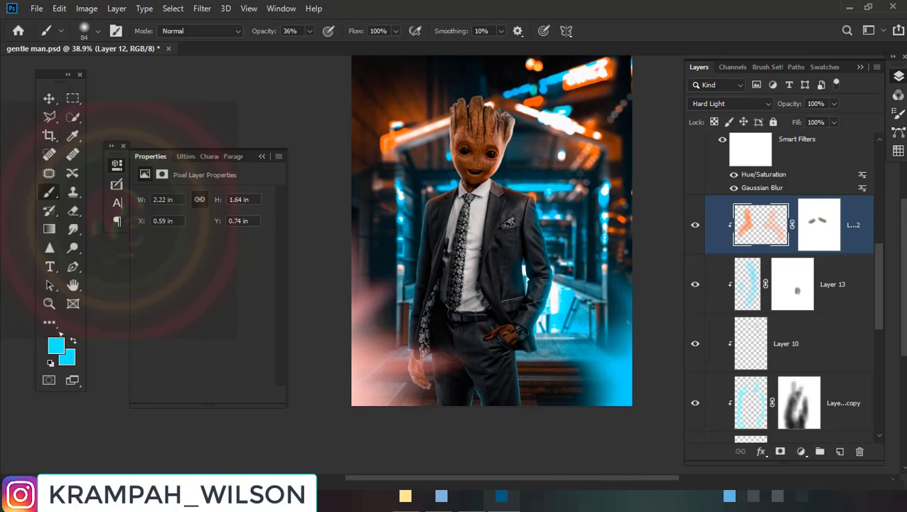
Sample orange from the neon lights and paint a rim along the left arm's edge
{"action": "left_click", "coordinate": [56, 345]}
{"action": "left_click_drag", "start_coordinate": [608, 67], "coordinate": [413, 133]}
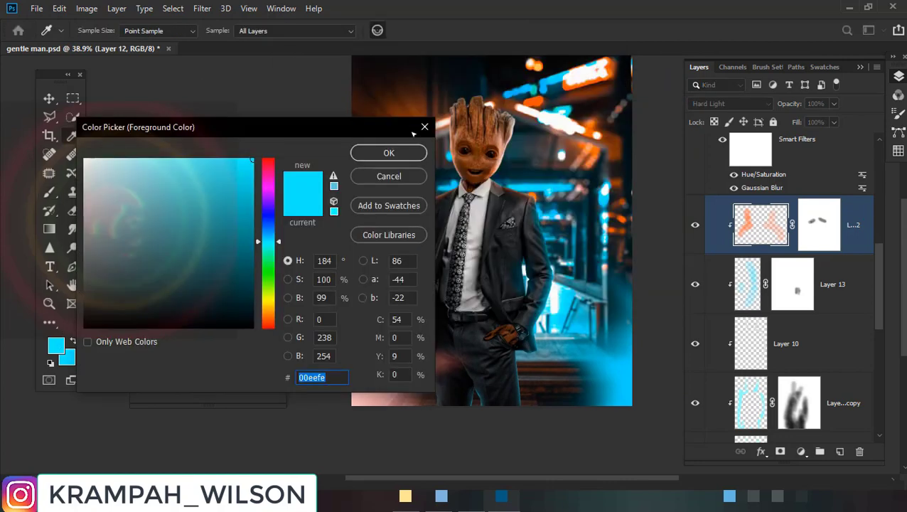
{"action": "left_click", "coordinate": [596, 128]}
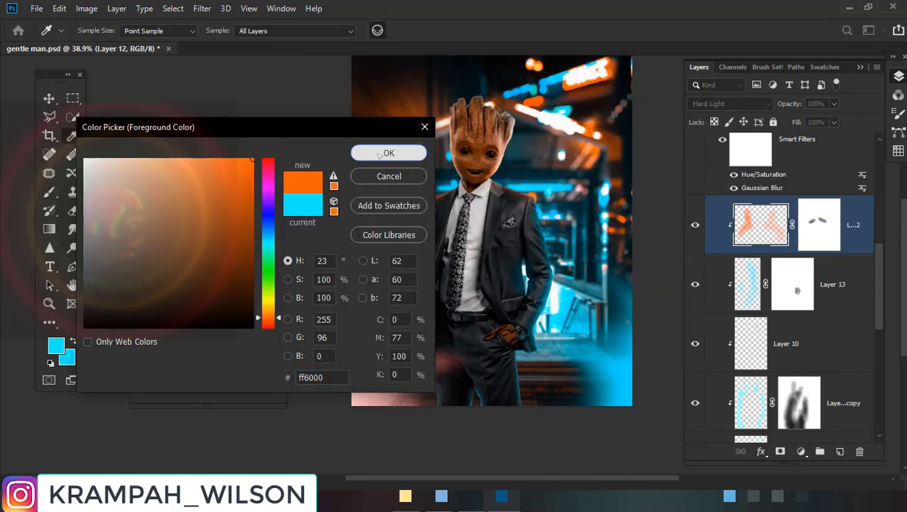
{"action": "left_click", "coordinate": [388, 153]}
{"action": "scroll", "coordinate": [383, 346], "scroll_direction": "up", "scroll_amount": 3}
{"action": "scroll", "coordinate": [398, 320], "scroll_direction": "up", "scroll_amount": 2}
{"action": "scroll", "coordinate": [409, 303], "scroll_direction": "down", "scroll_amount": 1}
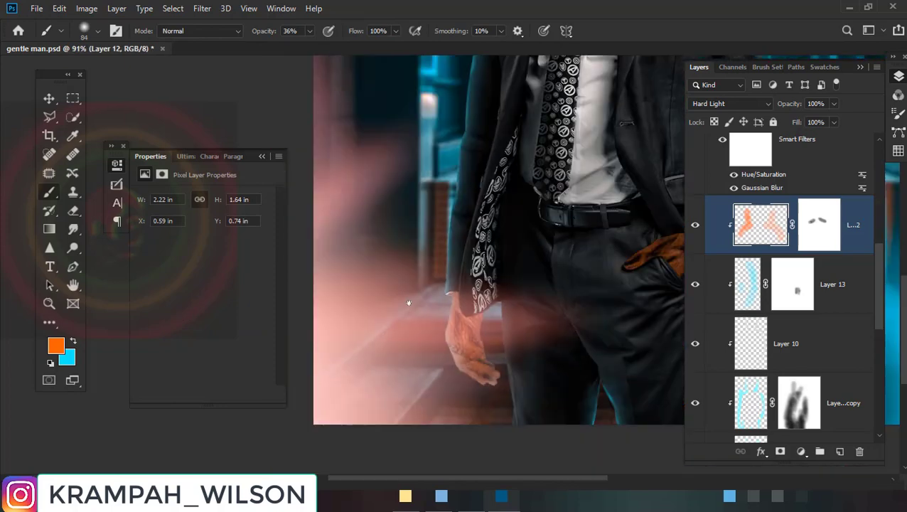
{"action": "left_click_drag", "start_coordinate": [425, 306], "coordinate": [425, 191]}
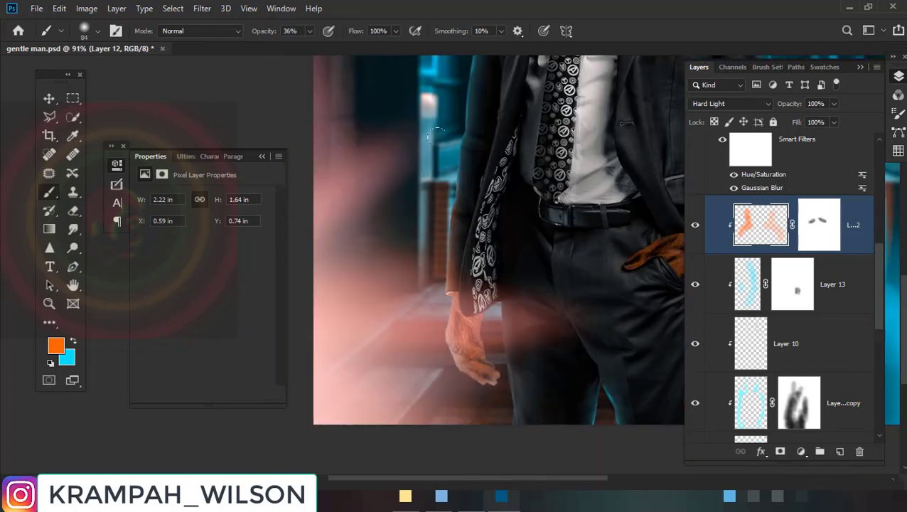
{"action": "left_click_drag", "start_coordinate": [435, 135], "coordinate": [458, 213]}
{"action": "scroll", "coordinate": [437, 113], "scroll_direction": "up", "scroll_amount": 5}
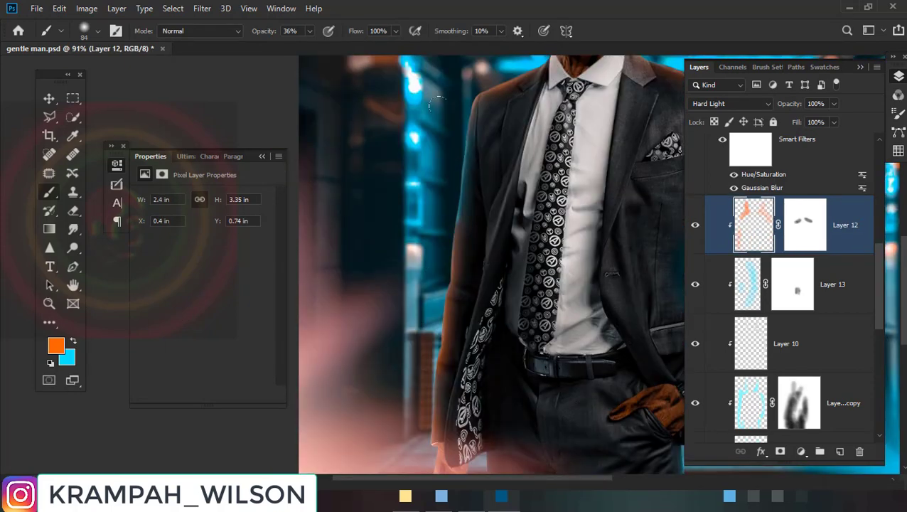
{"action": "scroll", "coordinate": [437, 105], "scroll_direction": "down", "scroll_amount": 2}
{"action": "scroll", "coordinate": [633, 277], "scroll_direction": "down", "scroll_amount": 2}
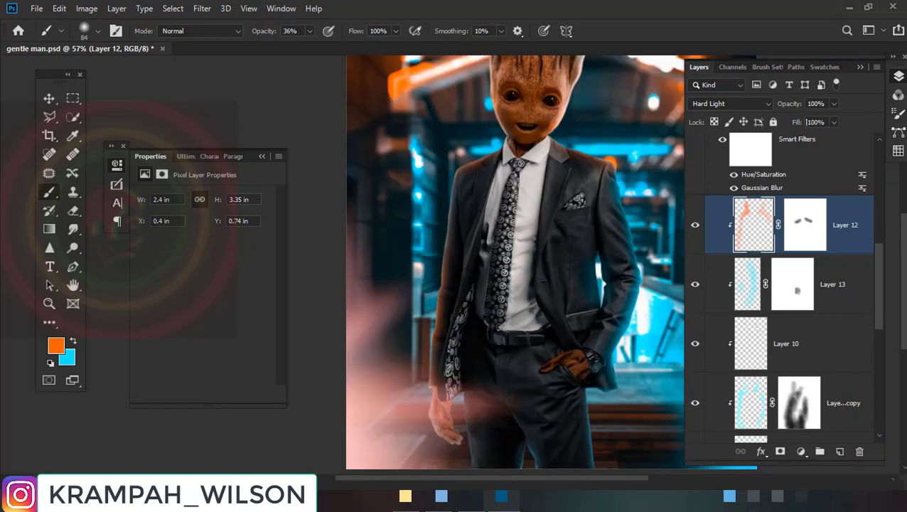
Mask out part of the orange rim on the jacket using Layer 12's mask
{"action": "left_click", "coordinate": [806, 241]}
{"action": "scroll", "coordinate": [438, 371], "scroll_direction": "up", "scroll_amount": 2}
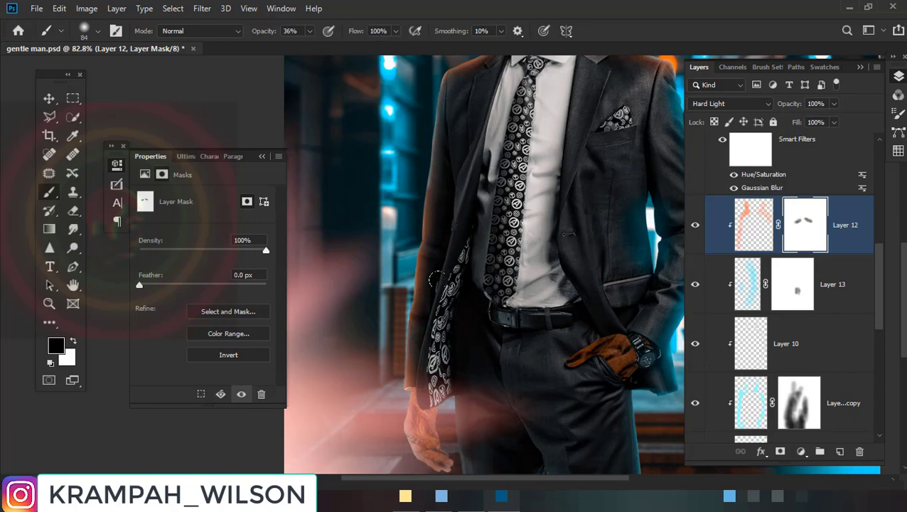
{"action": "left_click_drag", "start_coordinate": [430, 257], "coordinate": [438, 202]}
{"action": "scroll", "coordinate": [448, 270], "scroll_direction": "down", "scroll_amount": 2}
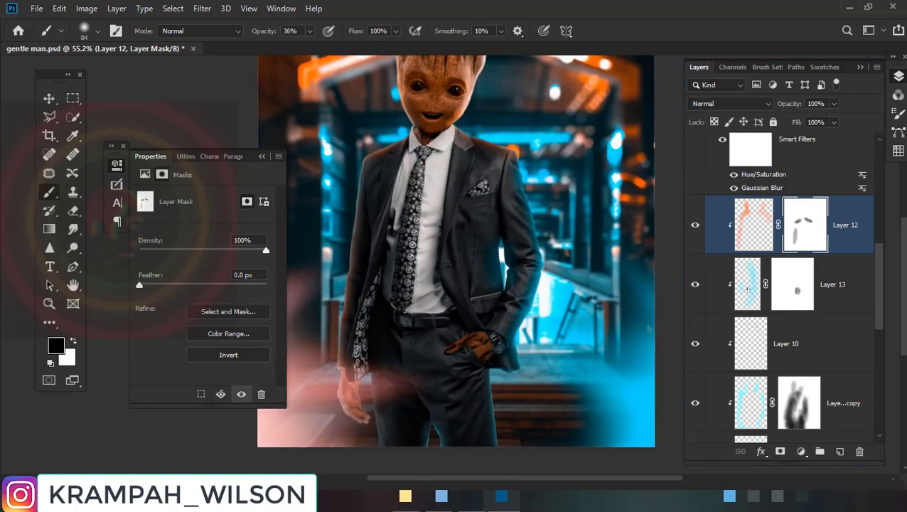
On Layer 13, paint cyan glow down the right trouser edge
{"action": "left_click", "coordinate": [747, 284]}
{"action": "left_click", "coordinate": [74, 342]}
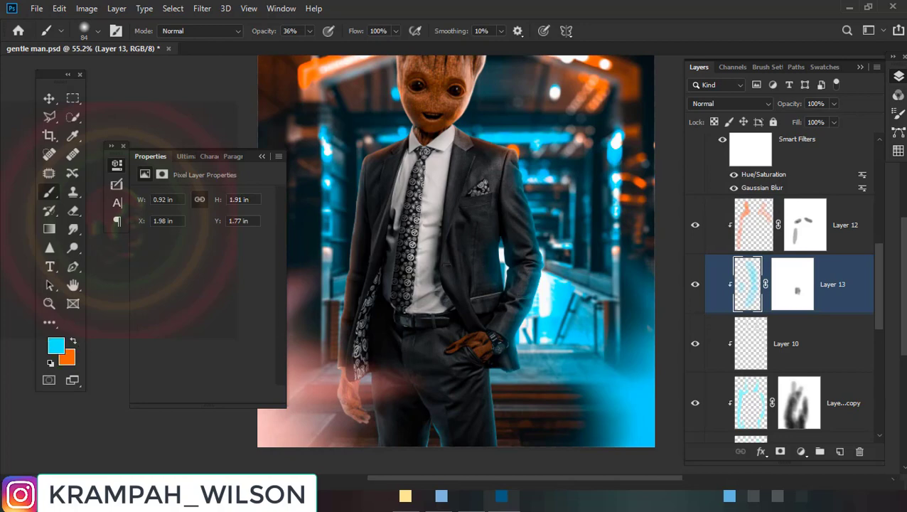
{"action": "scroll", "coordinate": [542, 443], "scroll_direction": "up", "scroll_amount": 2}
{"action": "mouse_move", "coordinate": [487, 352]}
{"action": "left_mouse_down"}
{"action": "mouse_move", "coordinate": [485, 444]}
{"action": "mouse_move", "coordinate": [465, 331]}
{"action": "left_mouse_up"}
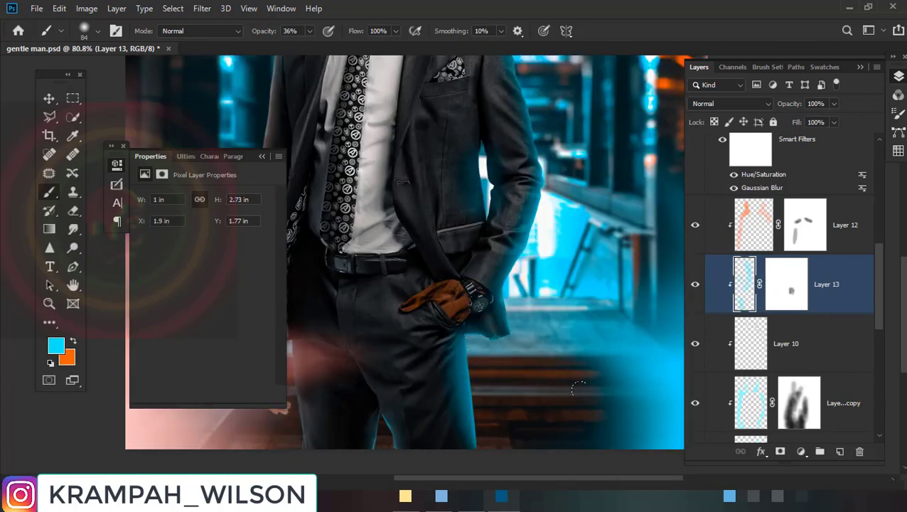
Trim the excess cyan glow along the right trouser edge on Layer 13's mask
{"action": "left_click", "coordinate": [785, 283]}
{"action": "scroll", "coordinate": [366, 362], "scroll_direction": "up", "scroll_amount": 2}
{"action": "left_click_drag", "start_coordinate": [459, 346], "coordinate": [461, 416]}
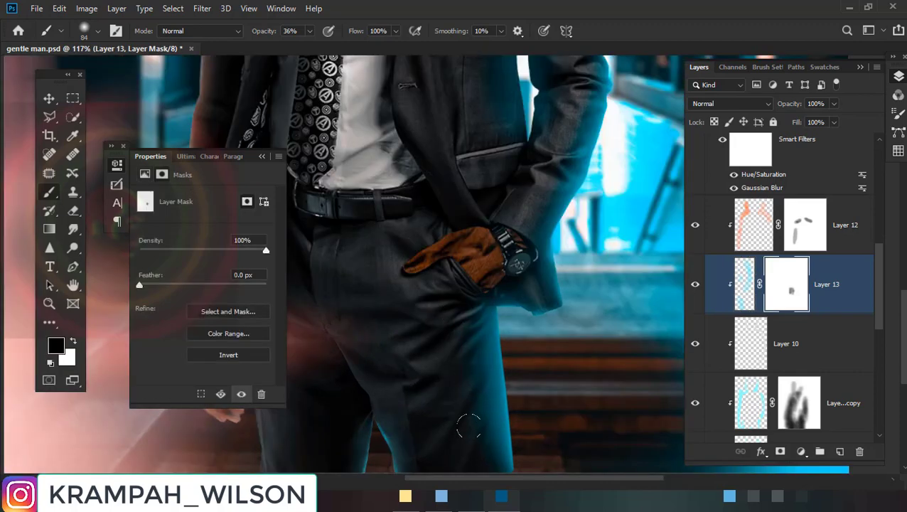
{"action": "left_click_drag", "start_coordinate": [470, 306], "coordinate": [475, 454]}
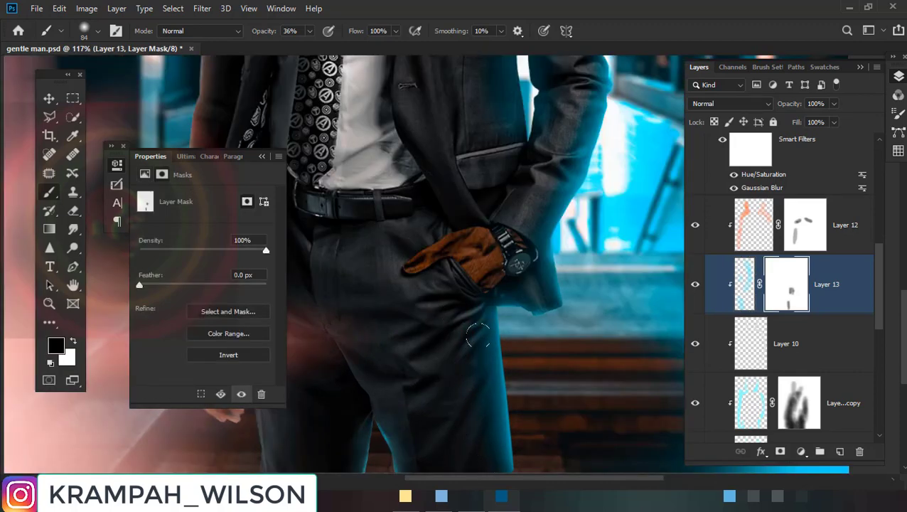
{"action": "left_click_drag", "start_coordinate": [494, 359], "coordinate": [489, 466]}
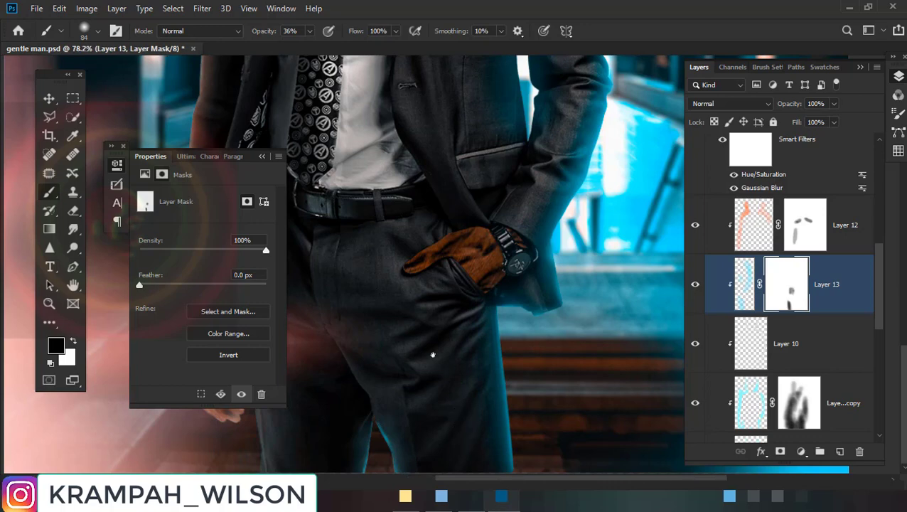
{"action": "scroll", "coordinate": [535, 396], "scroll_direction": "down", "scroll_amount": 2}
{"action": "scroll", "coordinate": [526, 384], "scroll_direction": "down", "scroll_amount": 1}
{"action": "scroll", "coordinate": [515, 368], "scroll_direction": "down", "scroll_amount": 1}
{"action": "scroll", "coordinate": [514, 368], "scroll_direction": "down", "scroll_amount": 1}
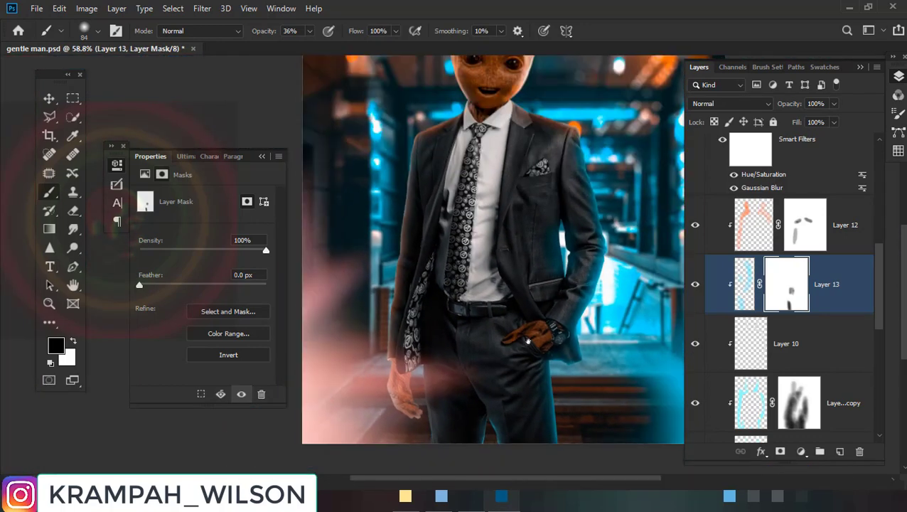
{"action": "scroll", "coordinate": [514, 359], "scroll_direction": "down", "scroll_amount": 1}
{"action": "scroll", "coordinate": [513, 353], "scroll_direction": "up", "scroll_amount": 1}
{"action": "scroll", "coordinate": [505, 341], "scroll_direction": "down", "scroll_amount": 2}
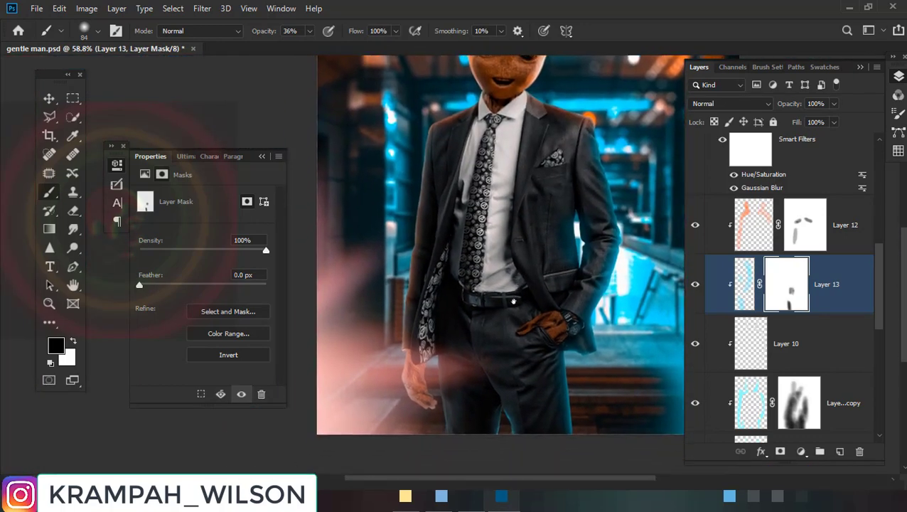
On Layer 12 with orange as the colour, paint a stroke near the hand
{"action": "left_click", "coordinate": [744, 226]}
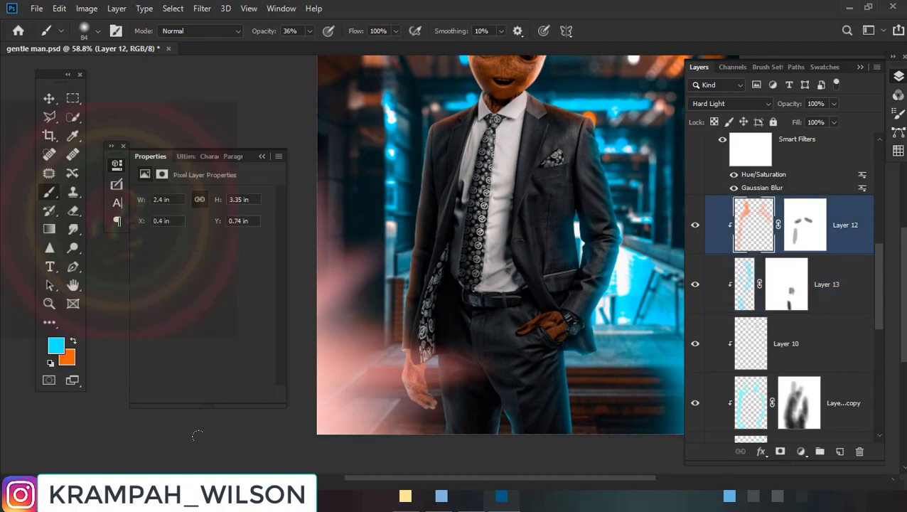
{"action": "key", "text": "x"}
{"action": "scroll", "coordinate": [426, 334], "scroll_direction": "up", "scroll_amount": 3}
{"action": "scroll", "coordinate": [426, 334], "scroll_direction": "up", "scroll_amount": 3}
{"action": "left_click_drag", "start_coordinate": [426, 335], "coordinate": [424, 321]}
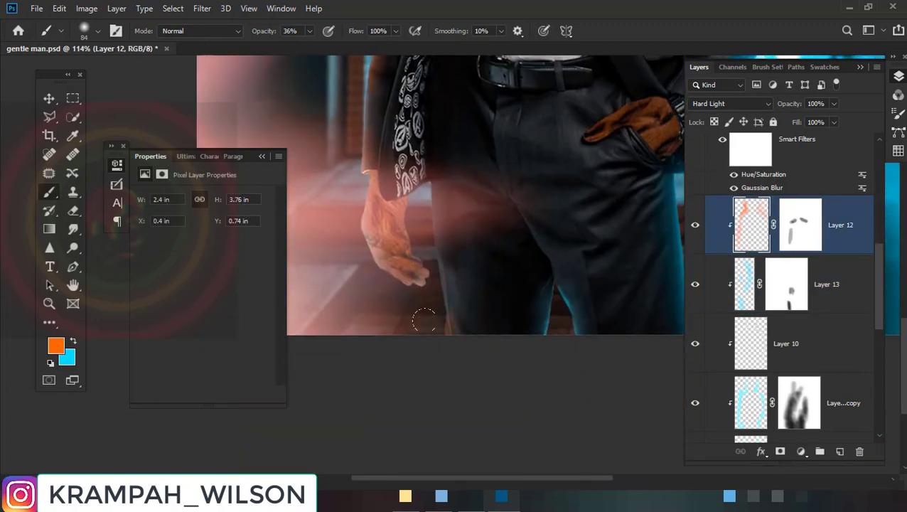
{"action": "scroll", "coordinate": [424, 321], "scroll_direction": "up", "scroll_amount": 2}
Shrink the brush to 27 px and paint orange glow up and down the jacket edge
{"action": "right_click", "coordinate": [486, 91]}
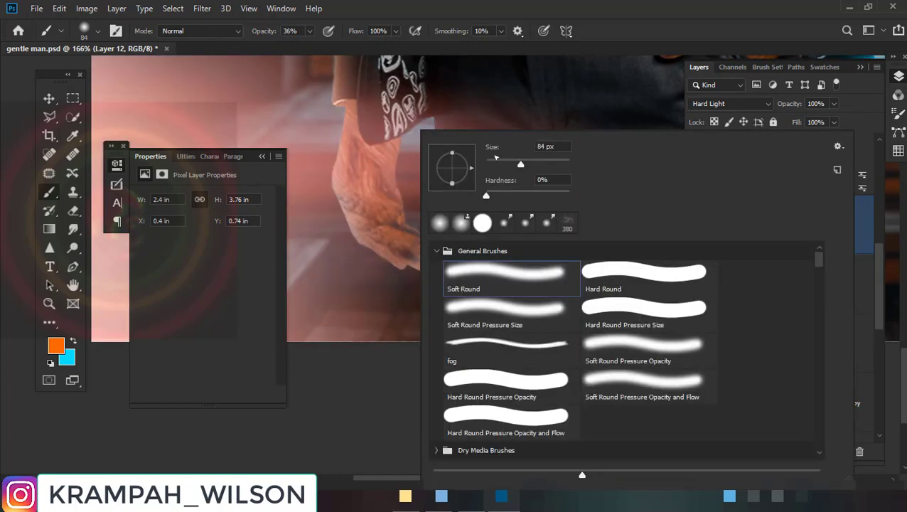
{"action": "mouse_move", "coordinate": [520, 164]}
{"action": "left_mouse_down"}
{"action": "mouse_move", "coordinate": [489, 164]}
{"action": "mouse_move", "coordinate": [547, 164]}
{"action": "left_mouse_up"}
{"action": "key", "text": "Return"}
{"action": "scroll", "coordinate": [475, 326], "scroll_direction": "up", "scroll_amount": 2}
{"action": "right_click", "coordinate": [465, 317]}
{"action": "key", "text": "Return"}
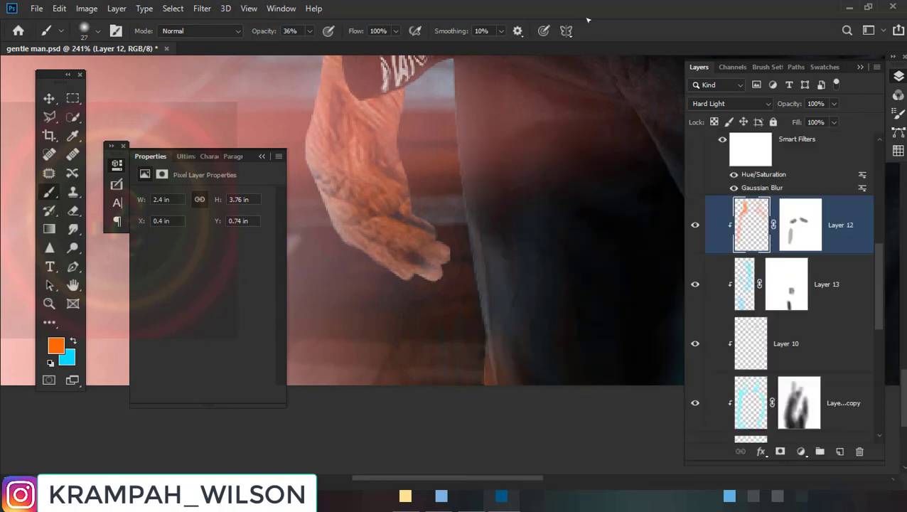
{"action": "mouse_move", "coordinate": [472, 302]}
{"action": "left_mouse_down"}
{"action": "mouse_move", "coordinate": [439, 147]}
{"action": "mouse_move", "coordinate": [438, 93]}
{"action": "left_mouse_up"}
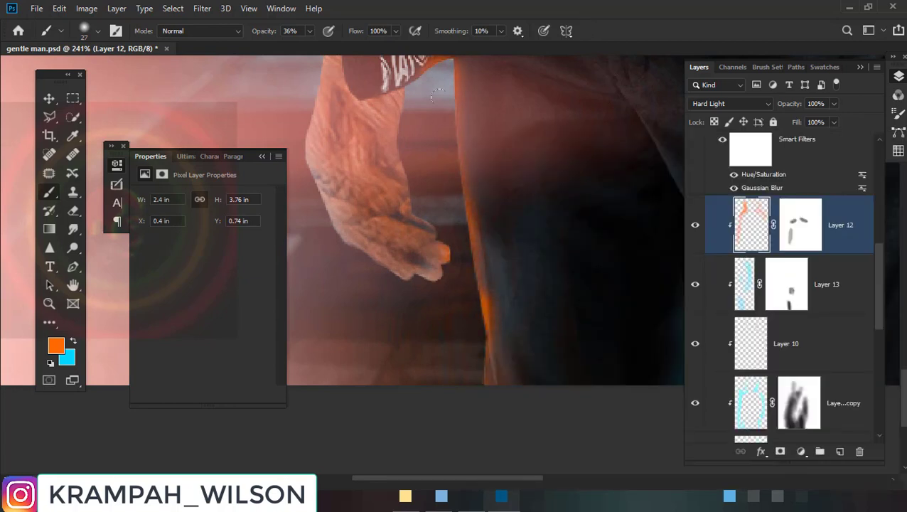
{"action": "left_click_drag", "start_coordinate": [447, 171], "coordinate": [475, 422]}
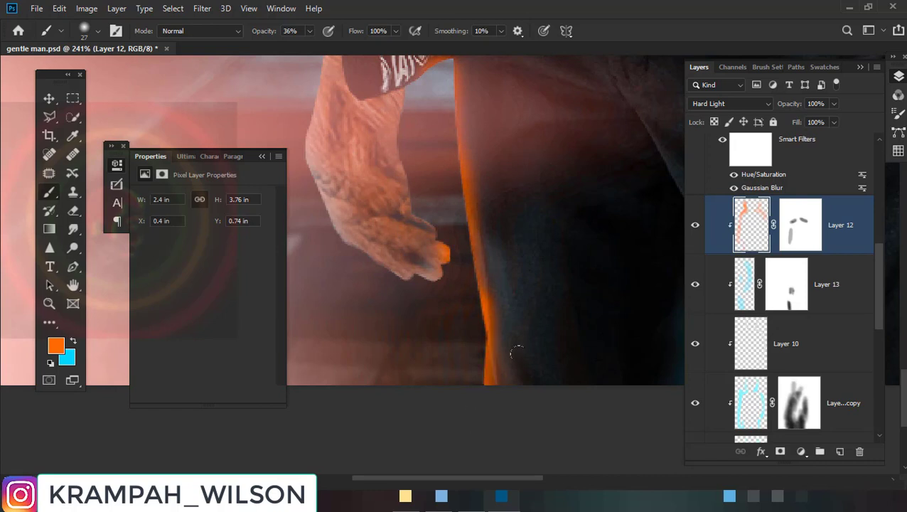
With a 70 px brush on Layer 12's mask, hide the orange spill over the hand
{"action": "left_click", "coordinate": [801, 225]}
{"action": "right_click", "coordinate": [398, 132]}
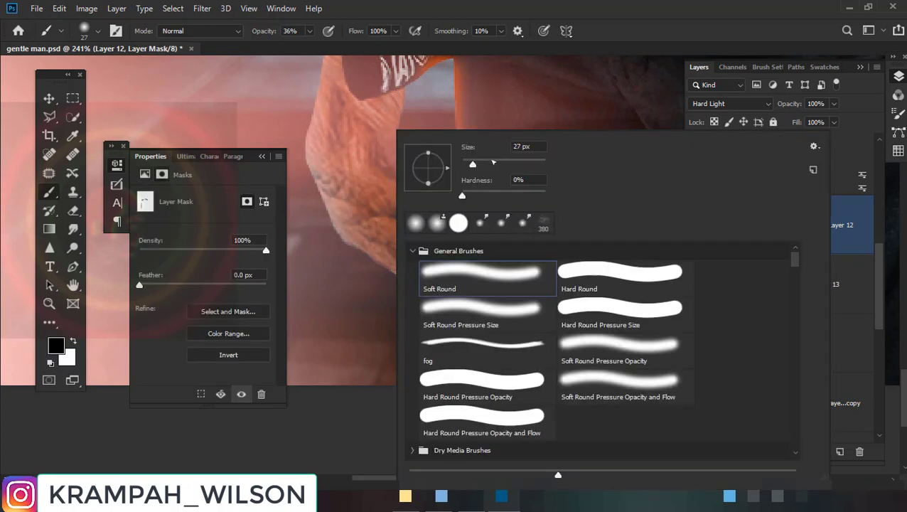
{"action": "type", "text": "70"}
{"action": "key", "text": "Return"}
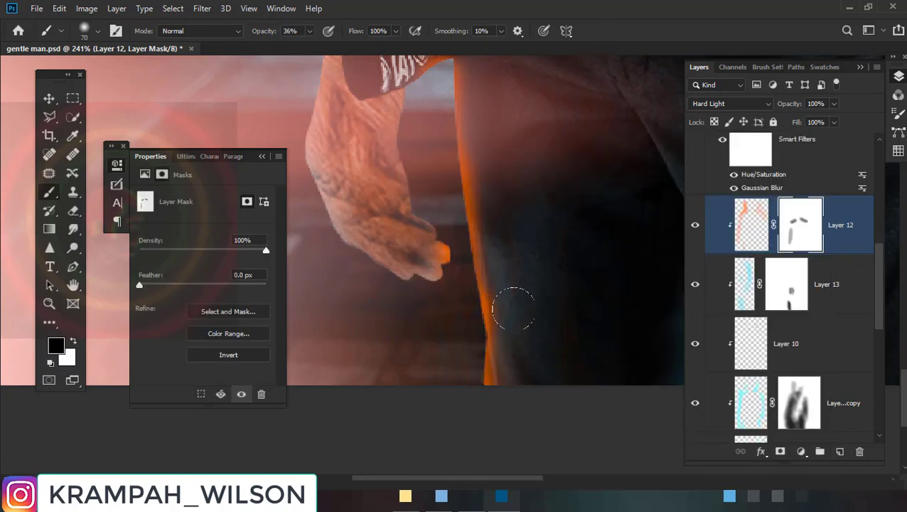
{"action": "scroll", "coordinate": [493, 106], "scroll_direction": "up", "scroll_amount": 3}
{"action": "scroll", "coordinate": [491, 279], "scroll_direction": "up", "scroll_amount": 2}
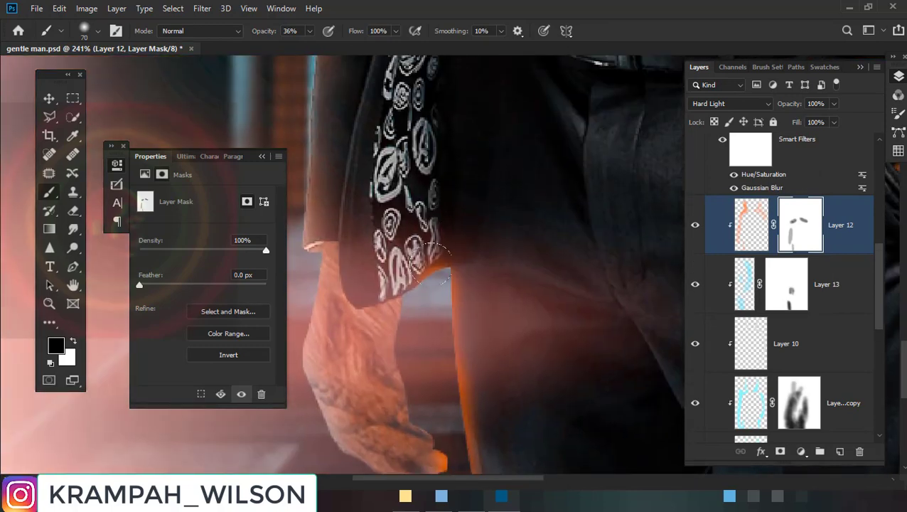
{"action": "left_click_drag", "start_coordinate": [490, 412], "coordinate": [457, 223]}
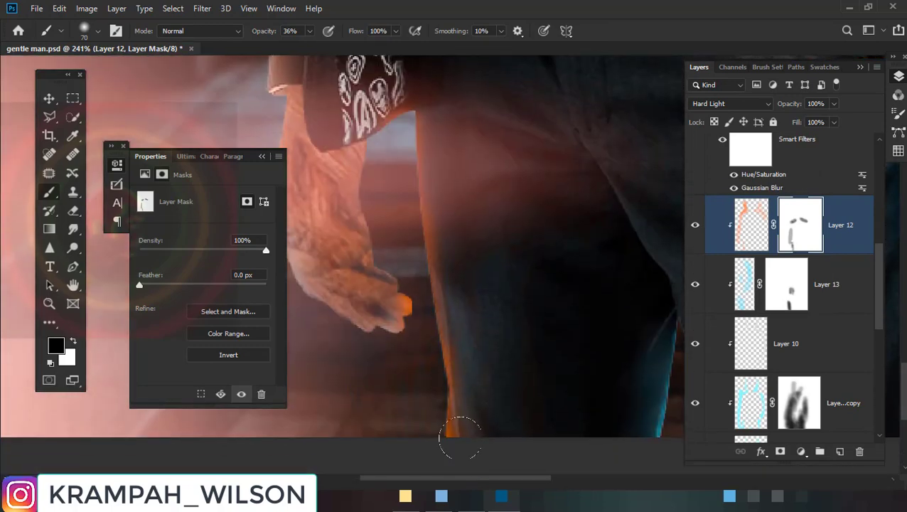
{"action": "left_click_drag", "start_coordinate": [365, 305], "coordinate": [382, 302]}
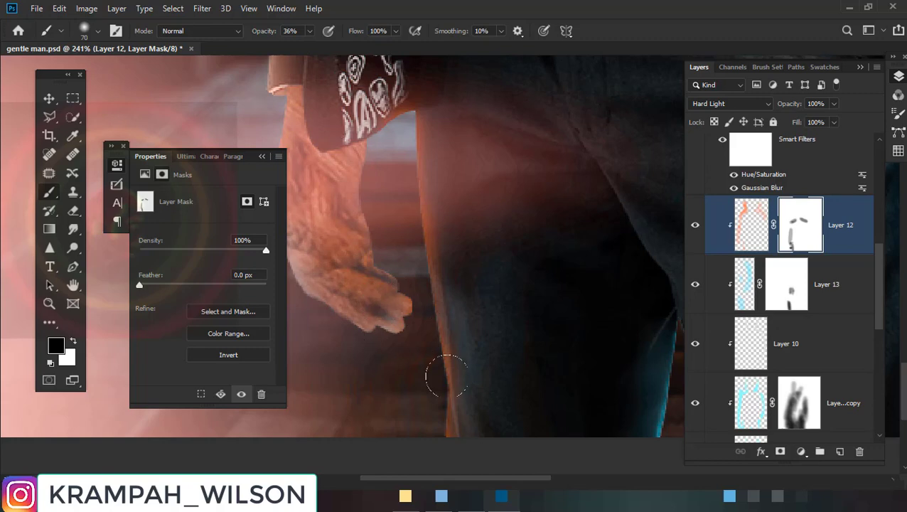
Select the Color Lookup 4 adjustment layer and start changing the brush size
{"action": "scroll", "coordinate": [444, 375], "scroll_direction": "down", "scroll_amount": 2}
{"action": "scroll", "coordinate": [448, 350], "scroll_direction": "down", "scroll_amount": 2}
{"action": "scroll", "coordinate": [434, 335], "scroll_direction": "down", "scroll_amount": 2}
{"action": "scroll", "coordinate": [429, 329], "scroll_direction": "up", "scroll_amount": 1}
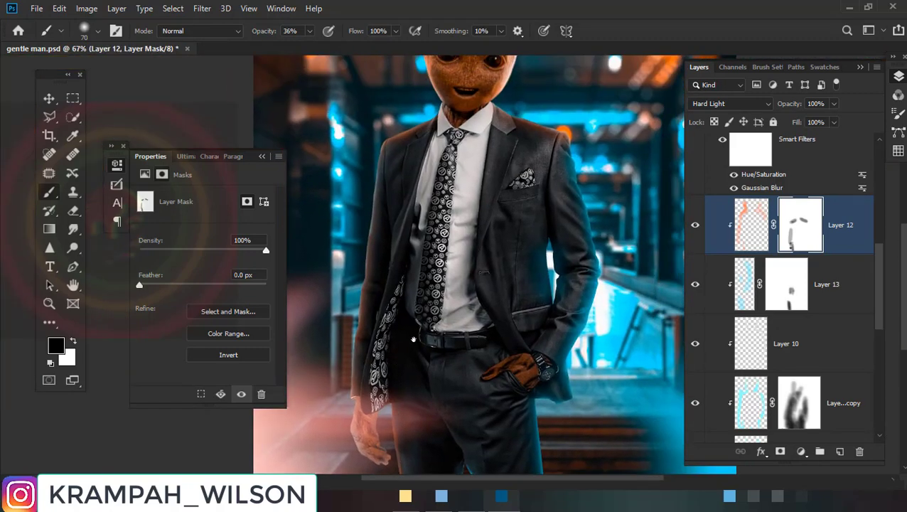
{"action": "scroll", "coordinate": [416, 337], "scroll_direction": "down", "scroll_amount": 1}
{"action": "scroll", "coordinate": [407, 344], "scroll_direction": "down", "scroll_amount": 1}
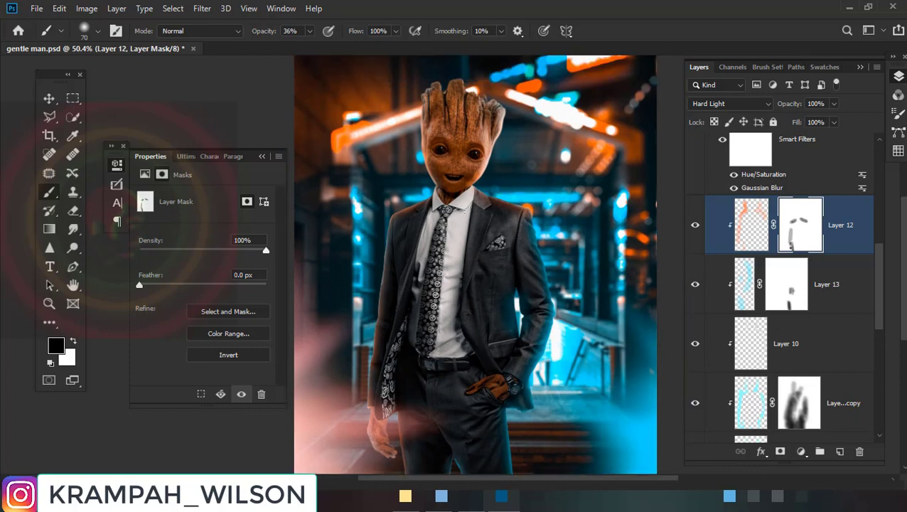
{"action": "scroll", "coordinate": [470, 208], "scroll_direction": "up", "scroll_amount": 3}
{"action": "scroll", "coordinate": [793, 213], "scroll_direction": "up", "scroll_amount": 5}
{"action": "scroll", "coordinate": [793, 183], "scroll_direction": "up", "scroll_amount": 3}
{"action": "left_click", "coordinate": [794, 170]}
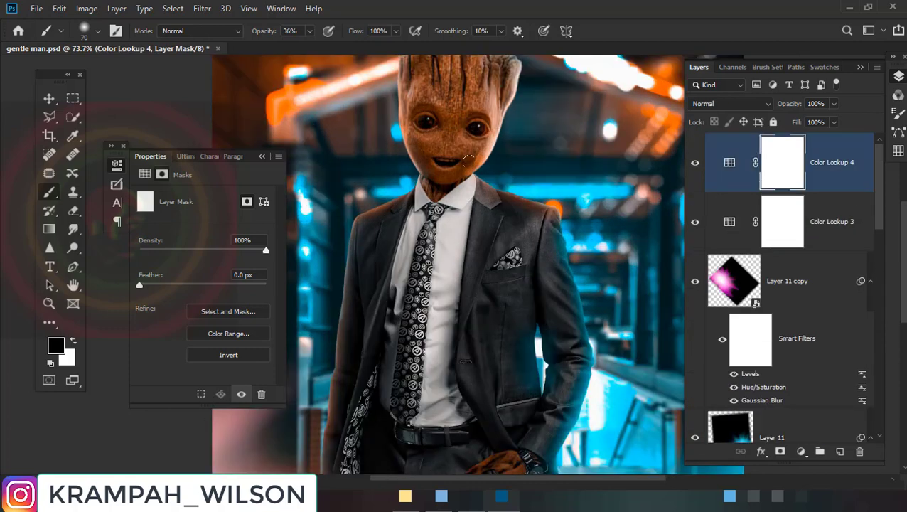
{"action": "right_click", "coordinate": [615, 117]}
{"action": "double_click", "coordinate": [590, 147]}
Set the brush to 105 px at 17% opacity
{"action": "type", "text": "105"}
{"action": "key", "text": "Return"}
{"action": "scroll", "coordinate": [332, 88], "scroll_direction": "up", "scroll_amount": 3}
{"action": "left_click_drag", "start_coordinate": [269, 36], "coordinate": [254, 34]}
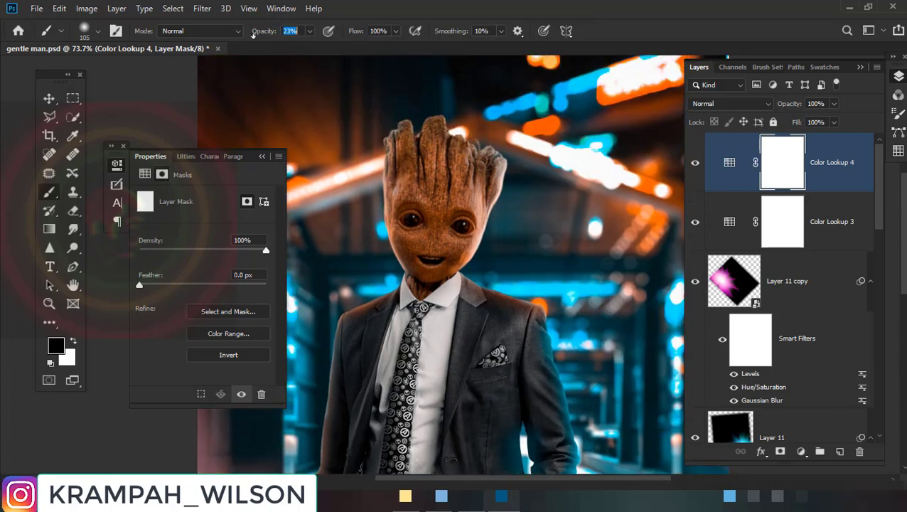
{"action": "scroll", "coordinate": [430, 259], "scroll_direction": "up", "scroll_amount": 2}
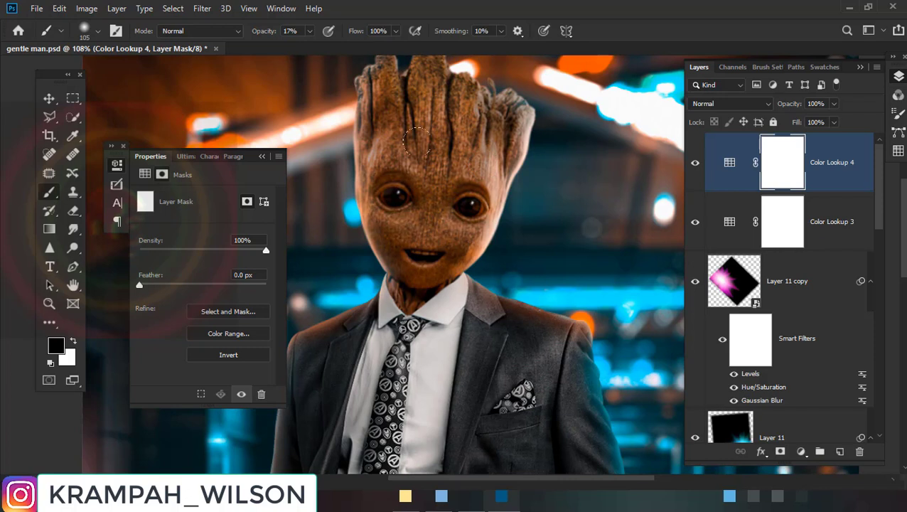
Paint black on Color Lookup 4's mask over Groot's forehead and neck
{"action": "left_click_drag", "start_coordinate": [414, 127], "coordinate": [396, 175]}
{"action": "left_click_drag", "start_coordinate": [411, 295], "coordinate": [449, 279]}
{"action": "scroll", "coordinate": [413, 270], "scroll_direction": "down", "scroll_amount": 3}
{"action": "scroll", "coordinate": [434, 227], "scroll_direction": "down", "scroll_amount": 3}
{"action": "scroll", "coordinate": [439, 214], "scroll_direction": "down", "scroll_amount": 2}
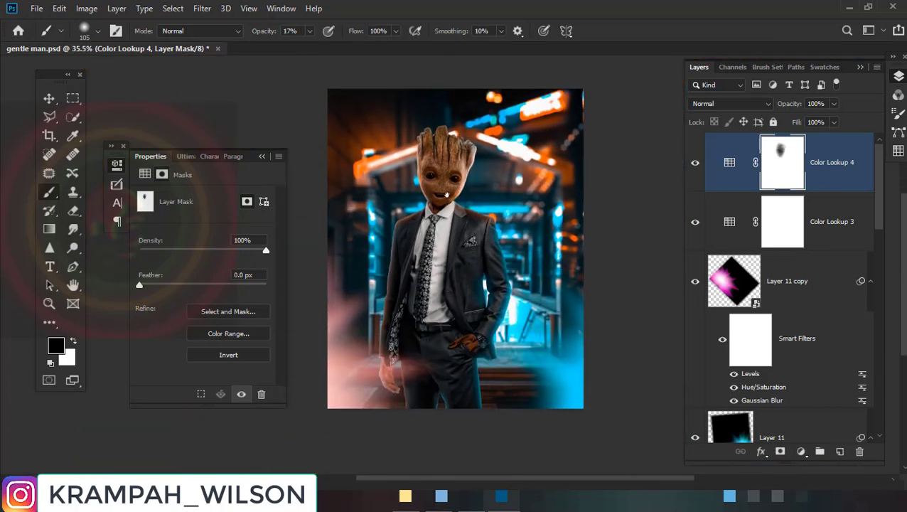
{"action": "scroll", "coordinate": [788, 320], "scroll_direction": "down", "scroll_amount": 5}
{"action": "scroll", "coordinate": [789, 357], "scroll_direction": "down", "scroll_amount": 5}
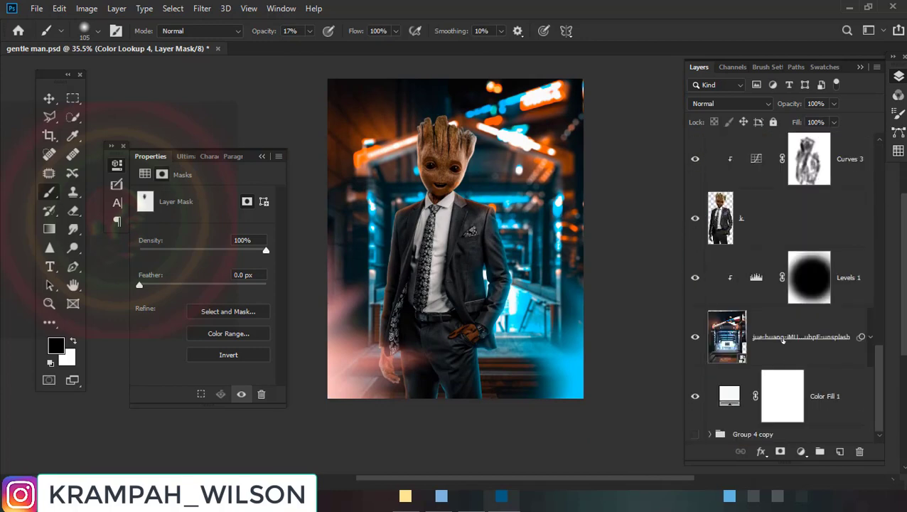
Select the jue-huang street photo layer, toggle Levels 1 off and on, then reach the Filter menu
{"action": "left_click", "coordinate": [783, 341]}
{"action": "left_click", "coordinate": [696, 276]}
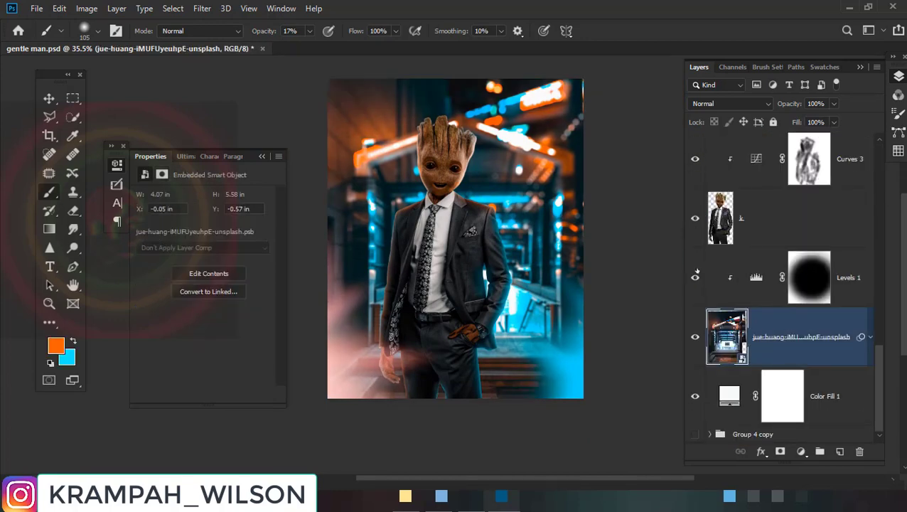
{"action": "left_click", "coordinate": [696, 276]}
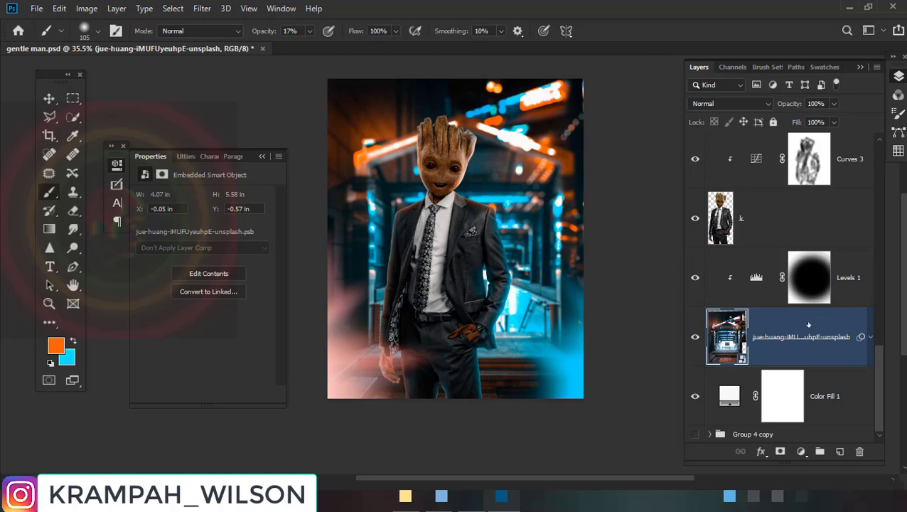
{"action": "left_click", "coordinate": [172, 8]}
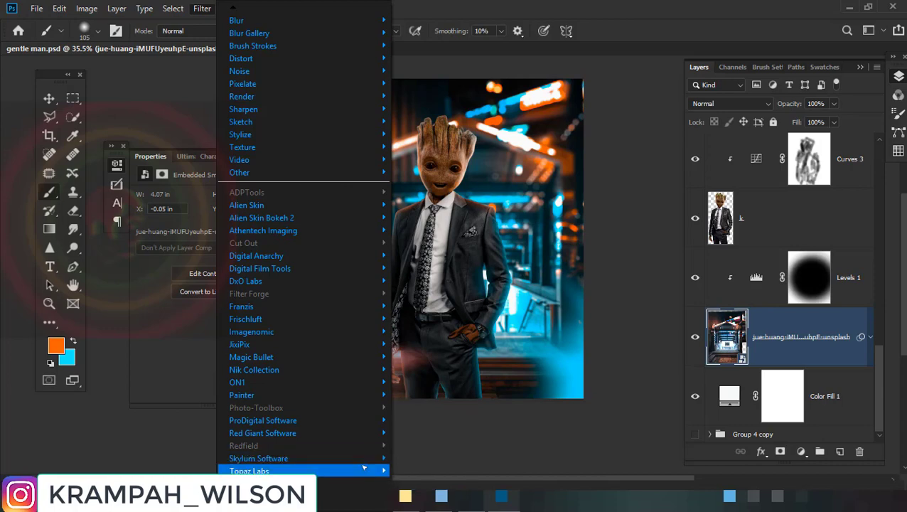
Try Topaz Adjust 5's alben preset on the street photo, then close the plugin
{"action": "mouse_move", "coordinate": [303, 470]}
{"action": "left_click", "coordinate": [434, 246]}
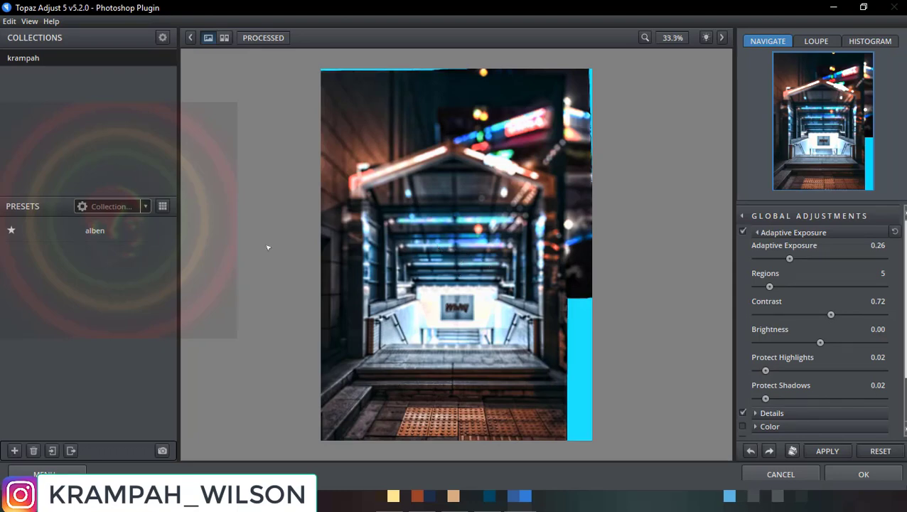
{"action": "left_click", "coordinate": [133, 228]}
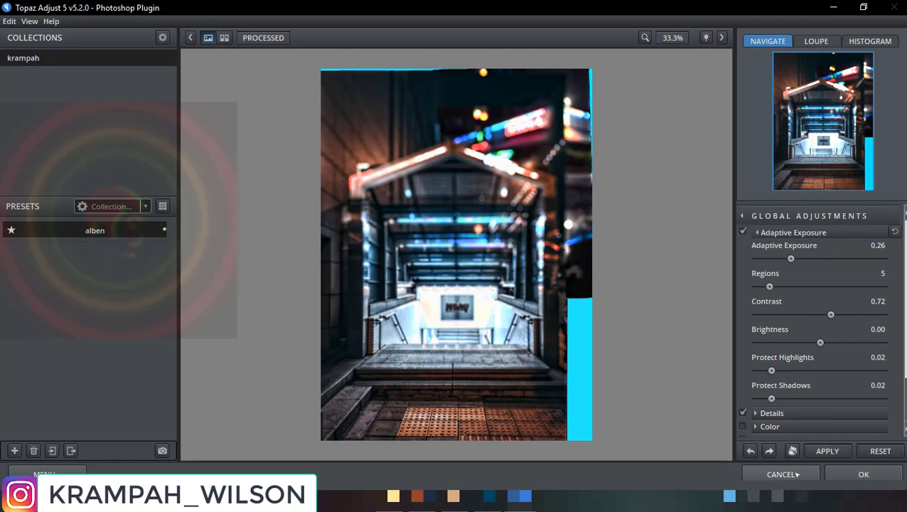
{"action": "key", "text": "Return"}
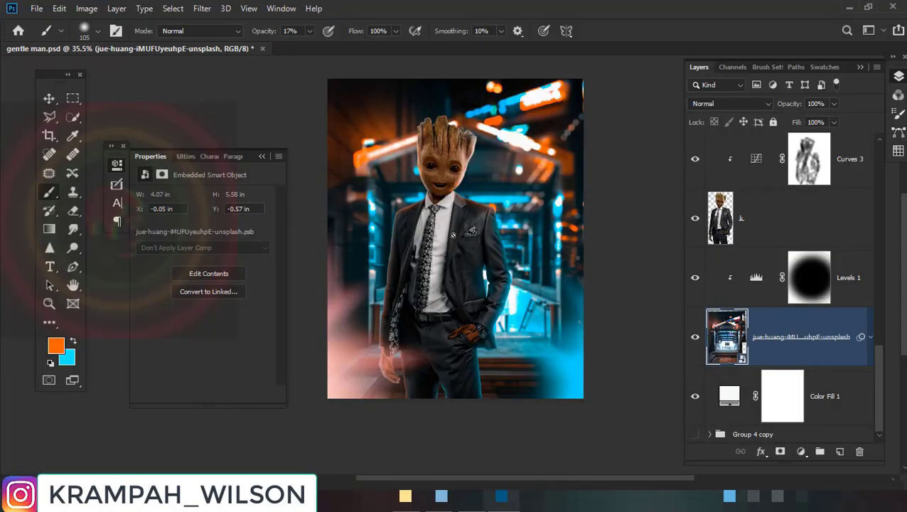
Move the jue-huang copy above Layer 11 copy and bring up its blend modes
{"action": "scroll", "coordinate": [452, 235], "scroll_direction": "up", "scroll_amount": 2}
{"action": "scroll", "coordinate": [453, 235], "scroll_direction": "up", "scroll_amount": 1}
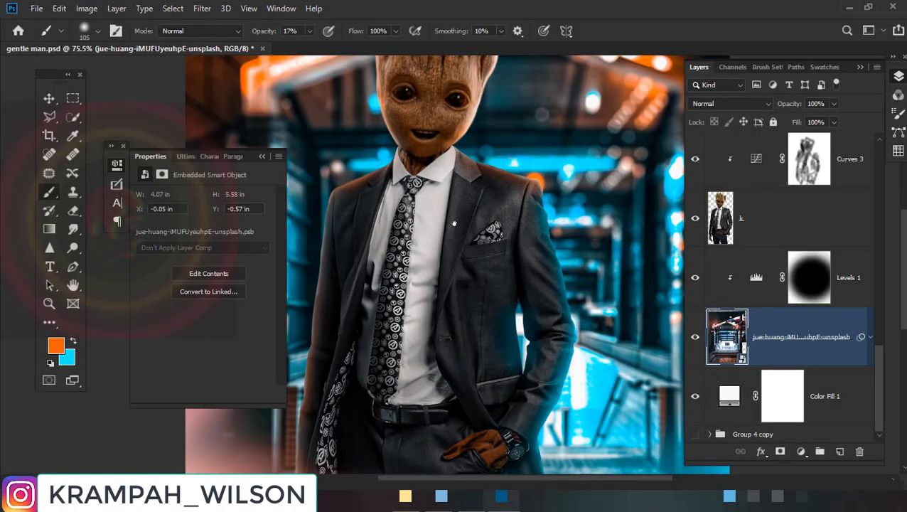
{"action": "scroll", "coordinate": [462, 228], "scroll_direction": "down", "scroll_amount": 1}
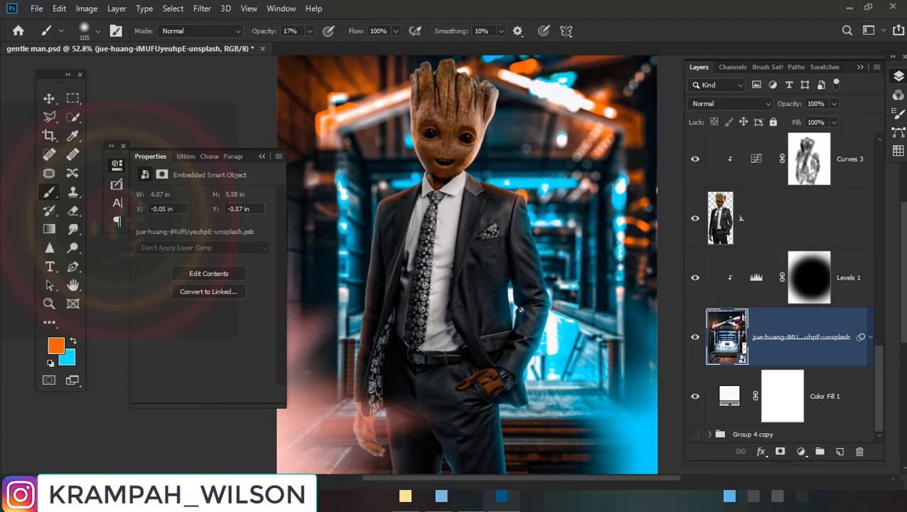
{"action": "scroll", "coordinate": [519, 307], "scroll_direction": "up", "scroll_amount": 2}
{"action": "scroll", "coordinate": [515, 294], "scroll_direction": "down", "scroll_amount": 2}
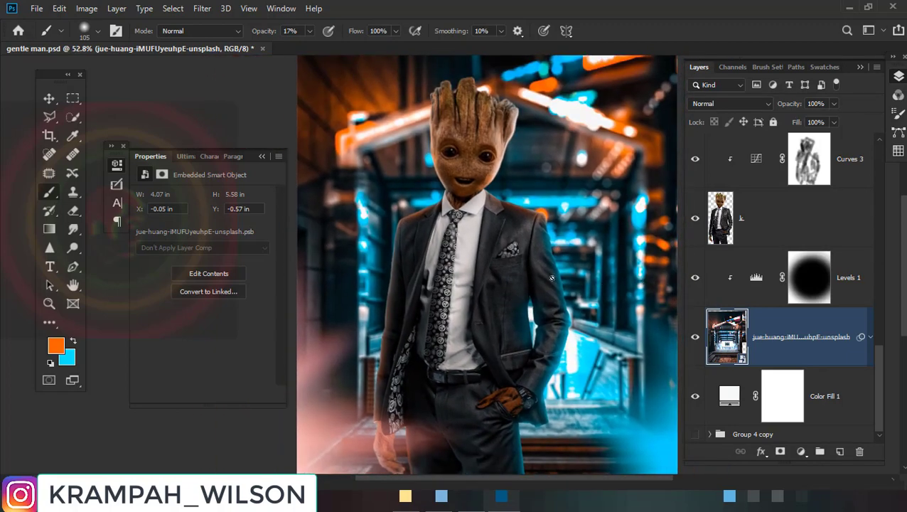
{"action": "scroll", "coordinate": [558, 278], "scroll_direction": "down", "scroll_amount": 1}
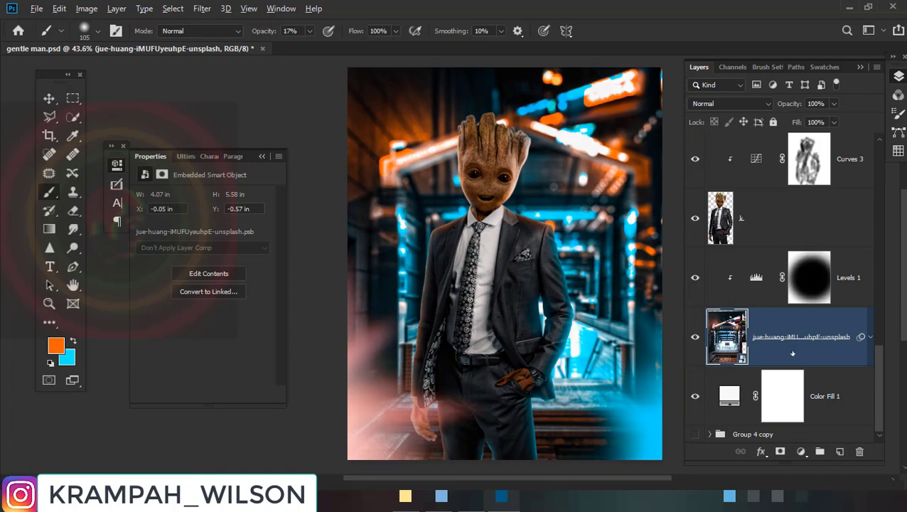
{"action": "mouse_move", "coordinate": [793, 353]}
{"action": "left_mouse_down"}
{"action": "mouse_move", "coordinate": [794, 91]}
{"action": "mouse_move", "coordinate": [782, 274]}
{"action": "left_mouse_up"}
{"action": "left_click", "coordinate": [724, 106]}
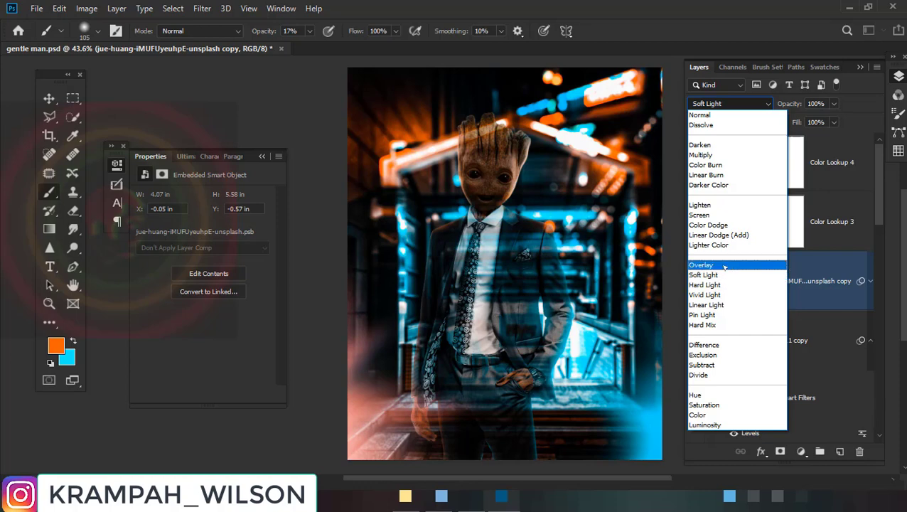
Set the copy to Soft Light with a mask, using a 1400 px Soft Round brush at 76%
{"action": "left_click", "coordinate": [725, 274]}
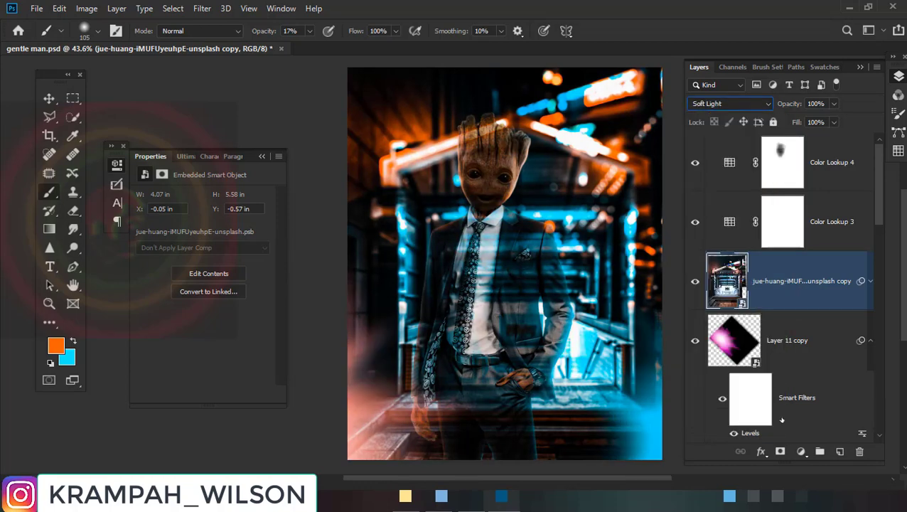
{"action": "left_click", "coordinate": [780, 452]}
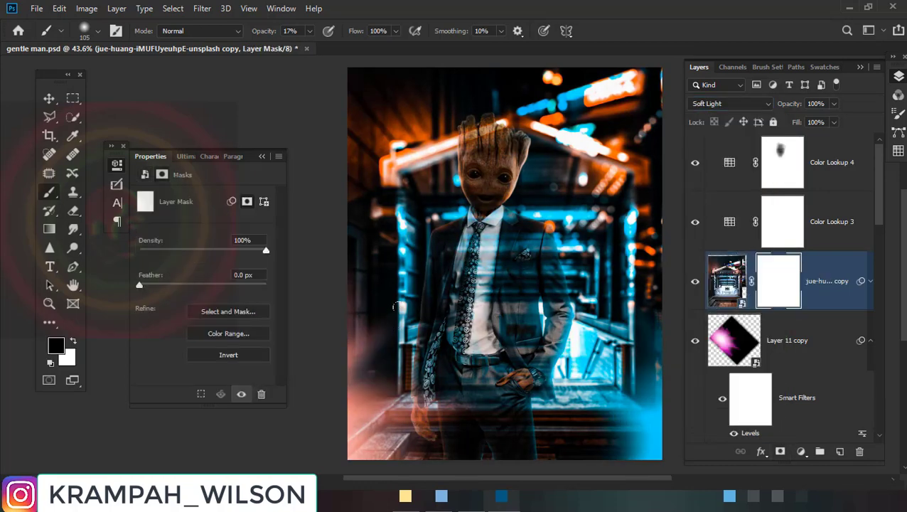
{"action": "right_click", "coordinate": [421, 243]}
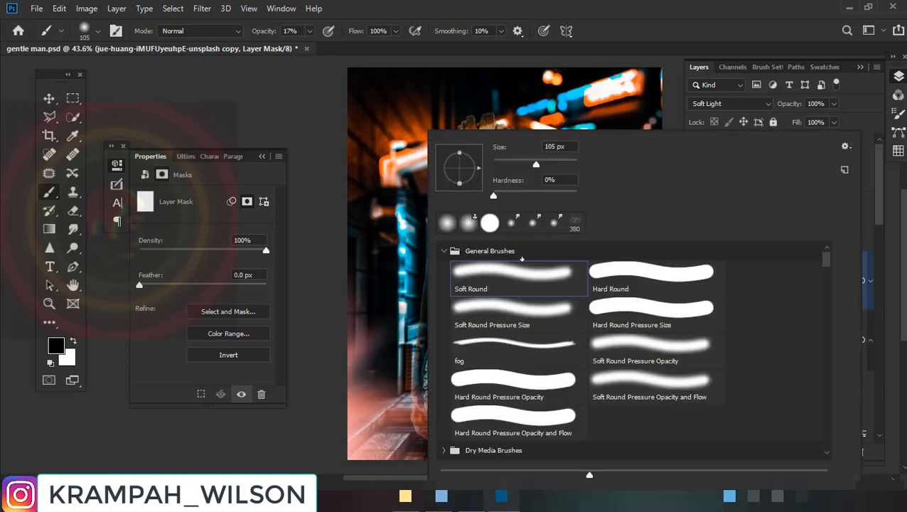
{"action": "left_click", "coordinate": [574, 222]}
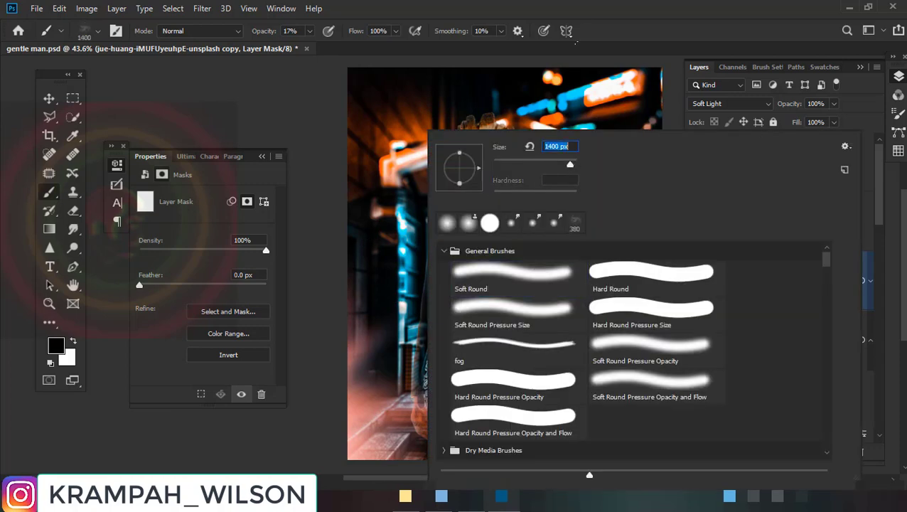
{"action": "key", "text": "Return"}
{"action": "left_click_drag", "start_coordinate": [262, 34], "coordinate": [306, 44]}
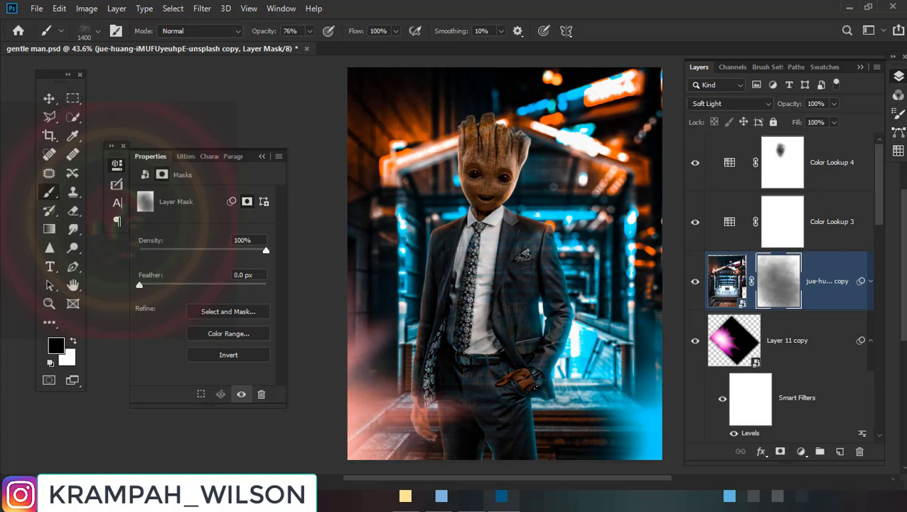
Paint black across the image centre on the copy's mask to hide the overlay there
{"action": "left_click_drag", "start_coordinate": [534, 386], "coordinate": [524, 370]}
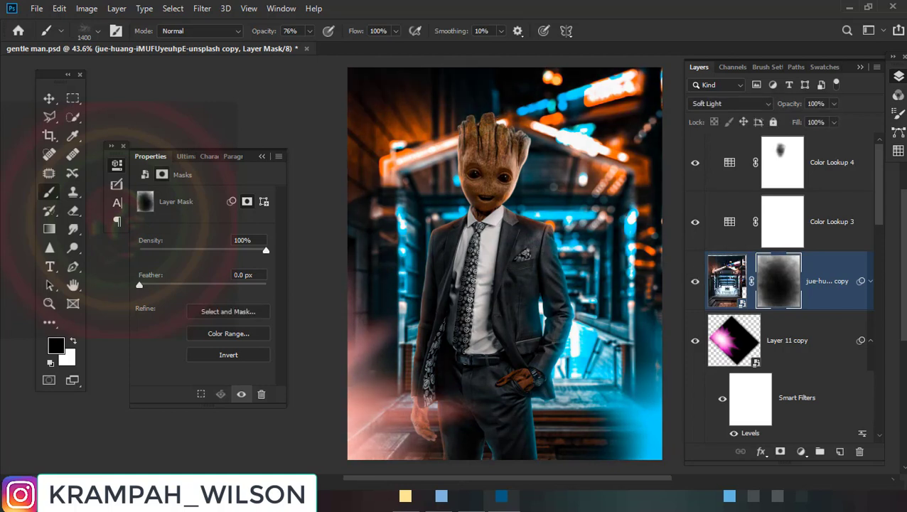
{"action": "scroll", "coordinate": [493, 331], "scroll_direction": "down", "scroll_amount": 2}
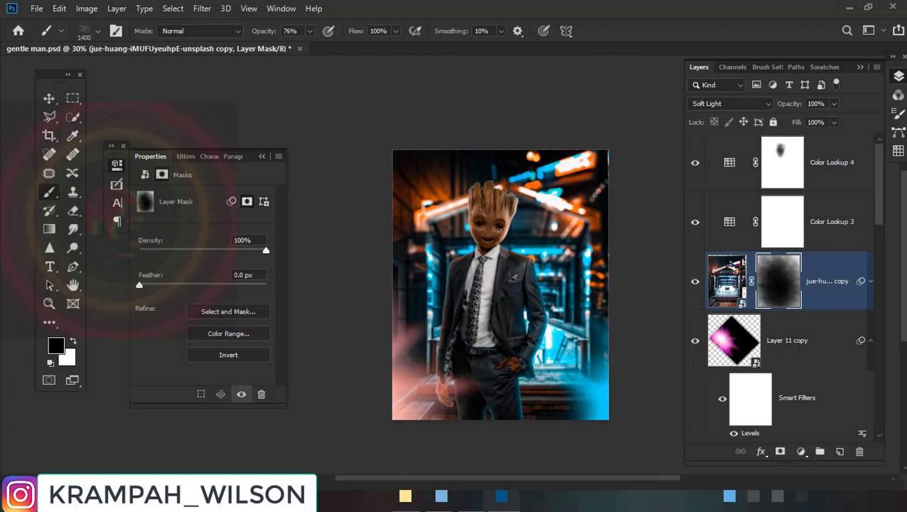
{"action": "scroll", "coordinate": [492, 357], "scroll_direction": "up", "scroll_amount": 2}
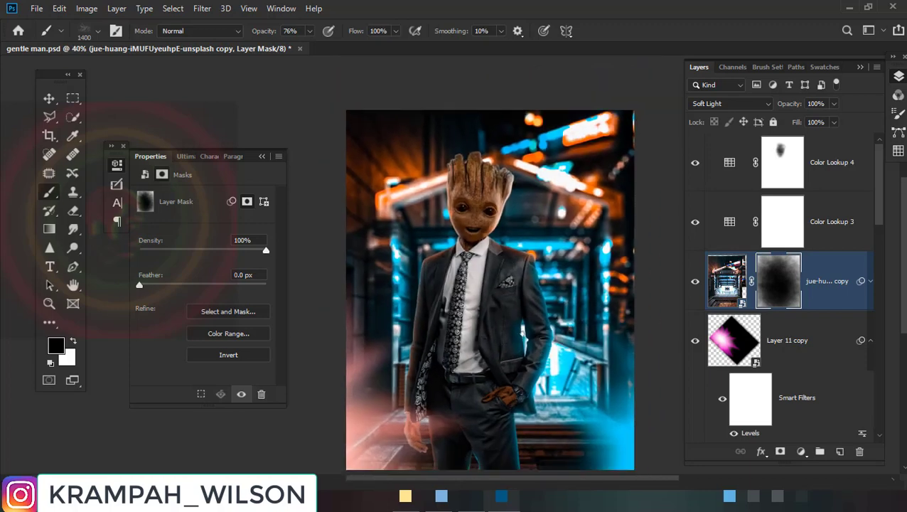
{"action": "scroll", "coordinate": [526, 341], "scroll_direction": "down", "scroll_amount": 1}
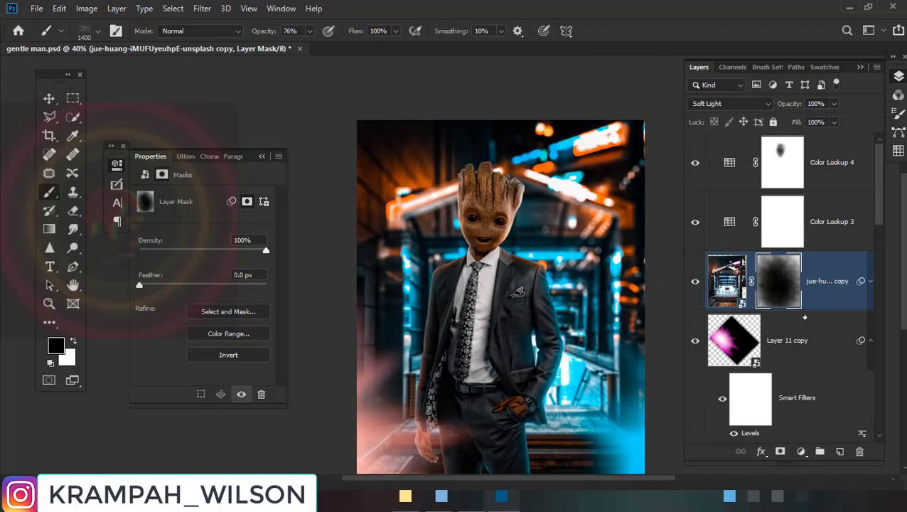
{"action": "left_click", "coordinate": [794, 165]}
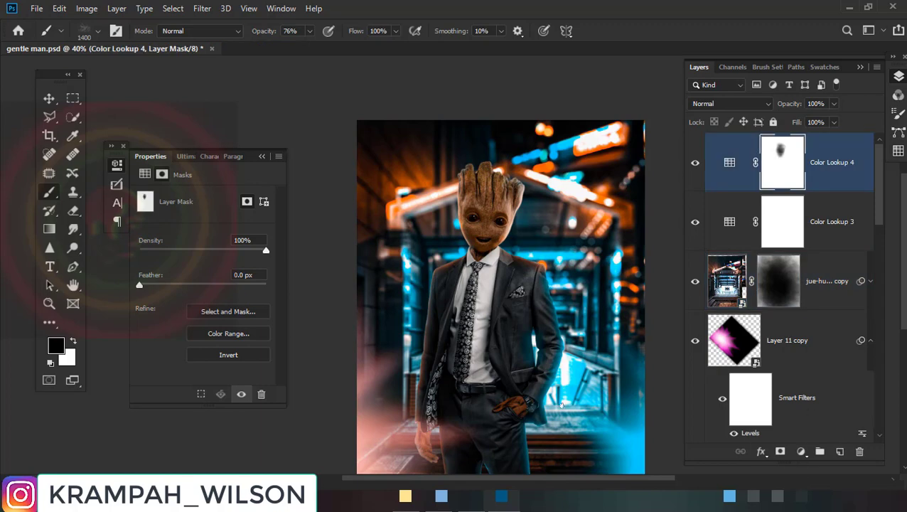
Find Layer 12 in the Layers panel and select its mask
{"action": "scroll", "coordinate": [560, 404], "scroll_direction": "down", "scroll_amount": 1}
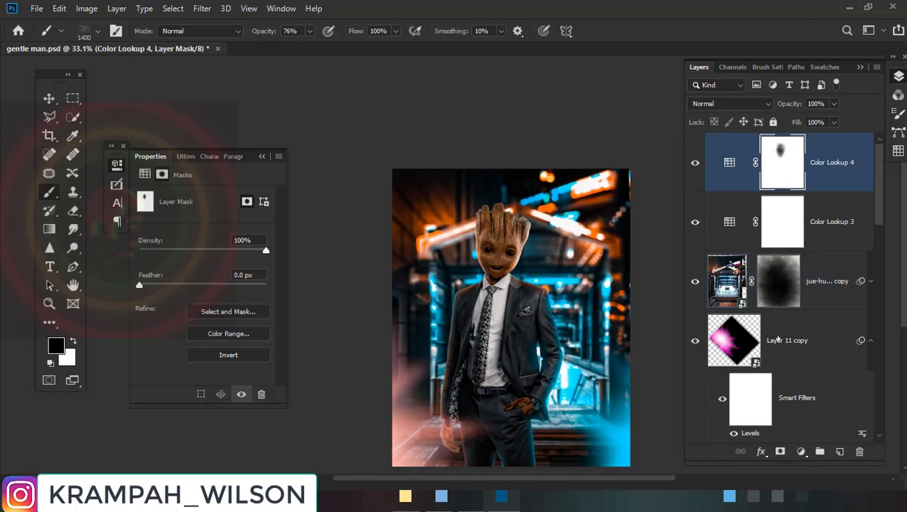
{"action": "scroll", "coordinate": [778, 339], "scroll_direction": "down", "scroll_amount": 3}
{"action": "scroll", "coordinate": [778, 339], "scroll_direction": "down", "scroll_amount": 3}
{"action": "scroll", "coordinate": [778, 339], "scroll_direction": "down", "scroll_amount": 3}
{"action": "scroll", "coordinate": [779, 339], "scroll_direction": "down", "scroll_amount": 2}
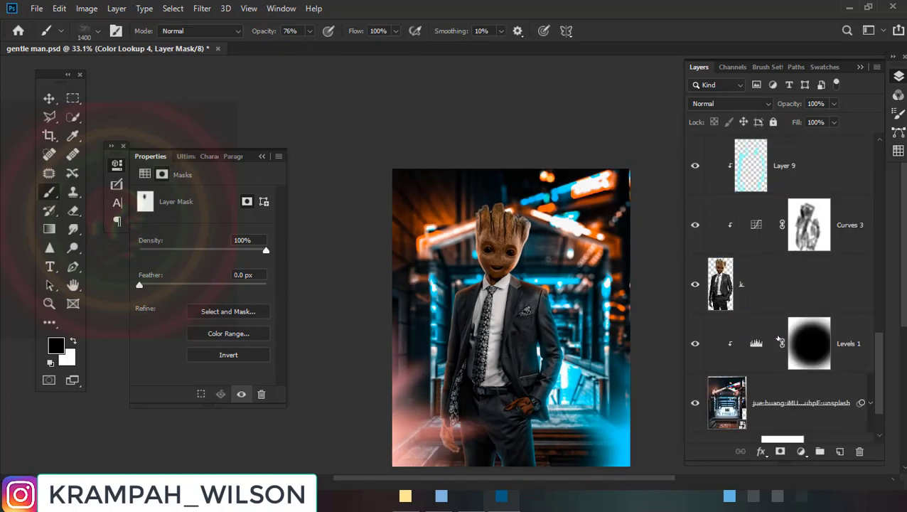
{"action": "scroll", "coordinate": [777, 339], "scroll_direction": "up", "scroll_amount": 3}
{"action": "scroll", "coordinate": [777, 339], "scroll_direction": "up", "scroll_amount": 3}
{"action": "left_click", "coordinate": [788, 304]}
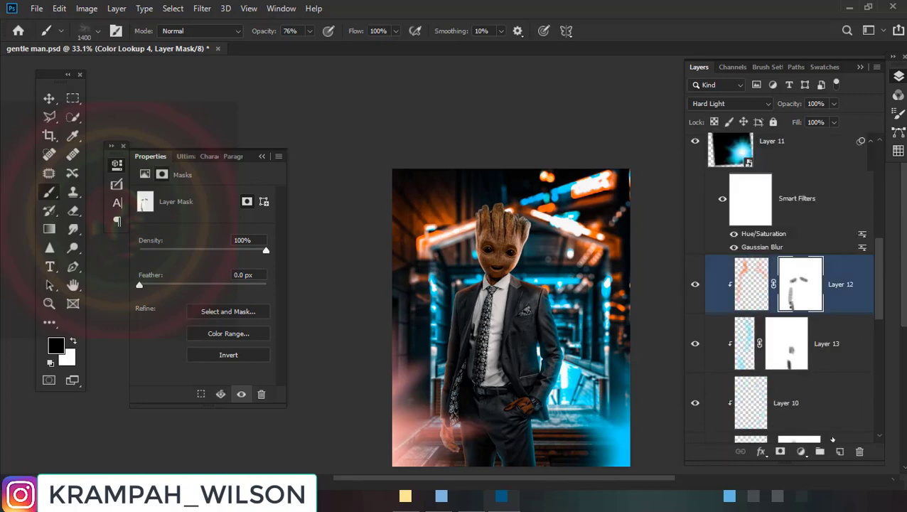
Create a new empty Layer 14 above Layer 12 and clip it to Layer 12
{"action": "left_click", "coordinate": [839, 451]}
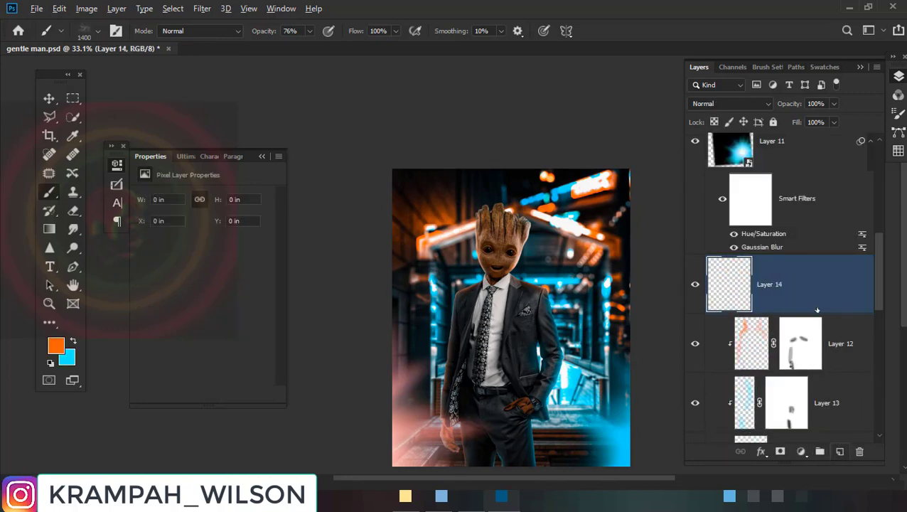
{"action": "left_click", "coordinate": [815, 320]}
{"action": "left_click", "coordinate": [804, 329], "text": "alt"}
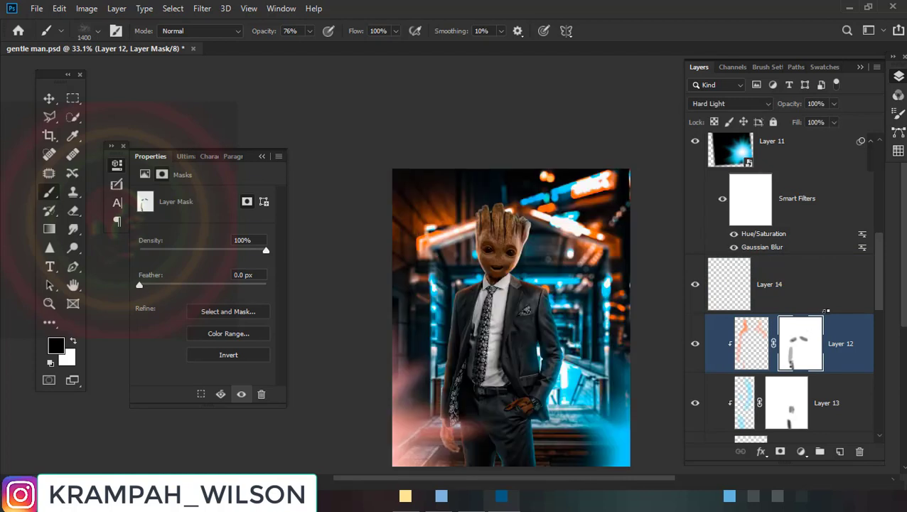
{"action": "left_click", "coordinate": [809, 310], "text": "alt"}
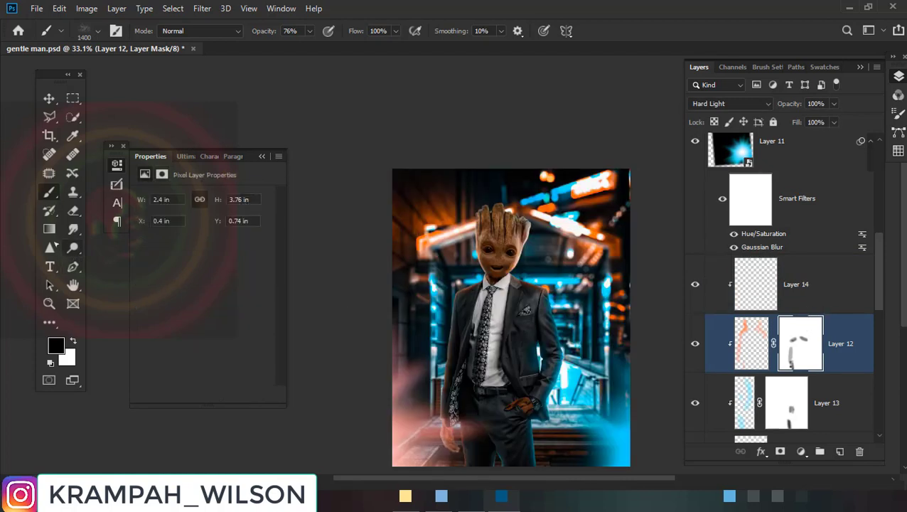
{"action": "left_click", "coordinate": [49, 229]}
{"action": "scroll", "coordinate": [470, 447], "scroll_direction": "down", "scroll_amount": 4}
Fade Layer 12's mask out toward the image bottom with a gradient
{"action": "scroll", "coordinate": [470, 447], "scroll_direction": "down", "scroll_amount": 1}
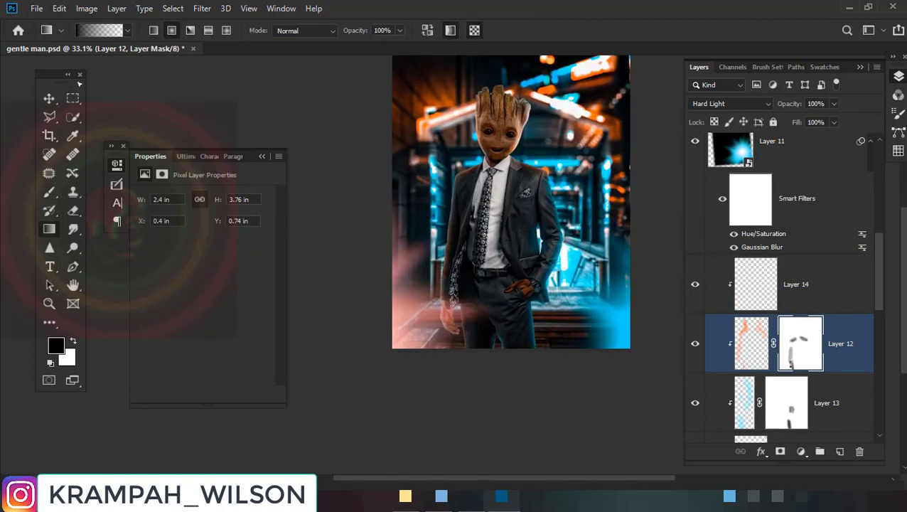
{"action": "left_click_drag", "start_coordinate": [491, 363], "coordinate": [491, 270]}
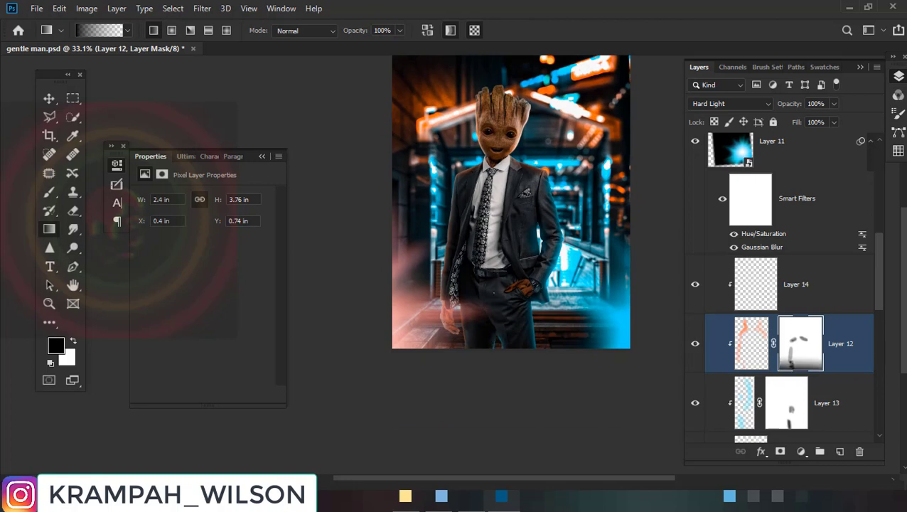
{"action": "left_click_drag", "start_coordinate": [490, 364], "coordinate": [490, 329]}
Try an orange gradient on Layer 14, then replace it with a fresh clipped Layer 14
{"action": "left_click", "coordinate": [805, 279]}
{"action": "left_click_drag", "start_coordinate": [494, 365], "coordinate": [494, 329]}
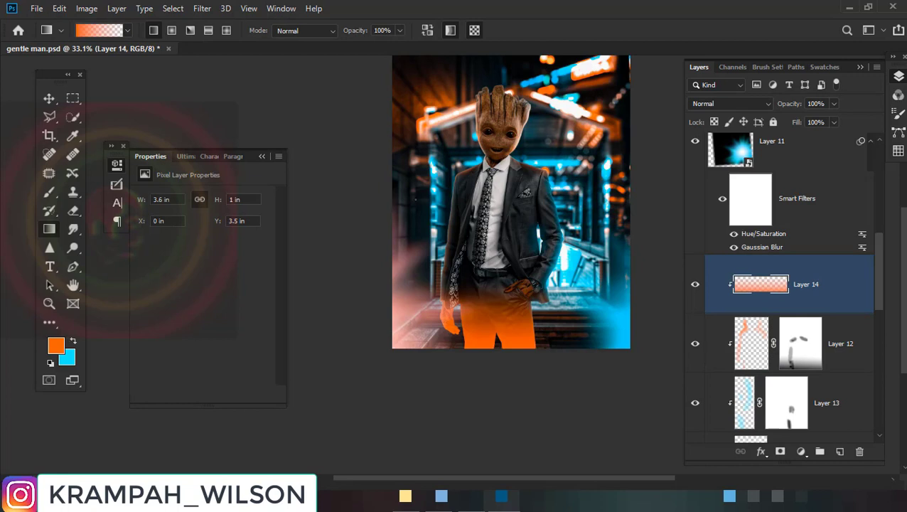
{"action": "left_click", "coordinate": [859, 451]}
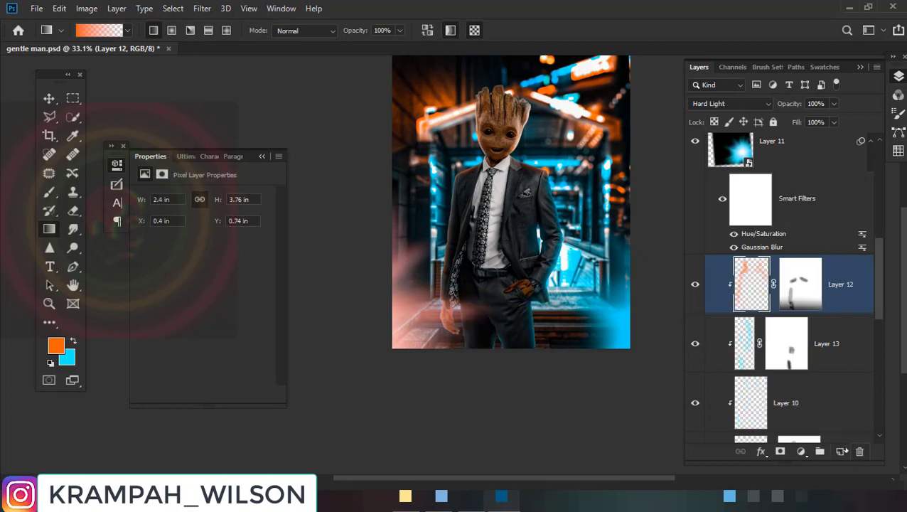
{"action": "left_click", "coordinate": [839, 452]}
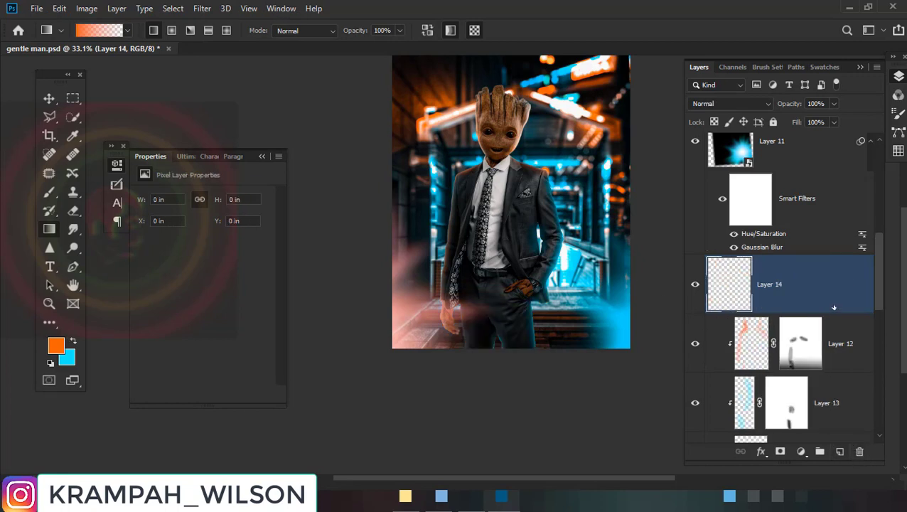
{"action": "left_click", "coordinate": [835, 310], "text": "alt"}
Sample near-black as foreground and draw a black gradient fading up from the bottom
{"action": "left_click", "coordinate": [74, 343]}
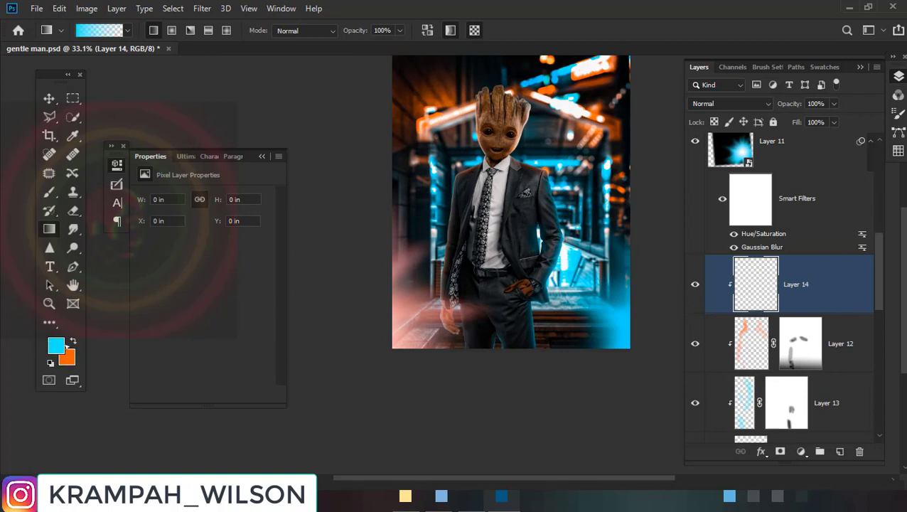
{"action": "left_click", "coordinate": [55, 347]}
{"action": "left_click", "coordinate": [512, 310]}
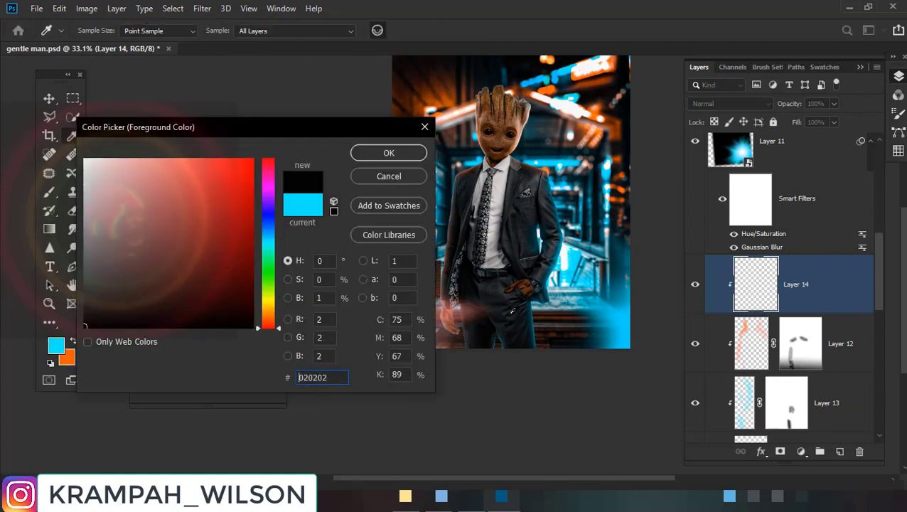
{"action": "key", "text": "g"}
{"action": "left_click", "coordinate": [389, 153]}
{"action": "left_click_drag", "start_coordinate": [496, 366], "coordinate": [497, 263]}
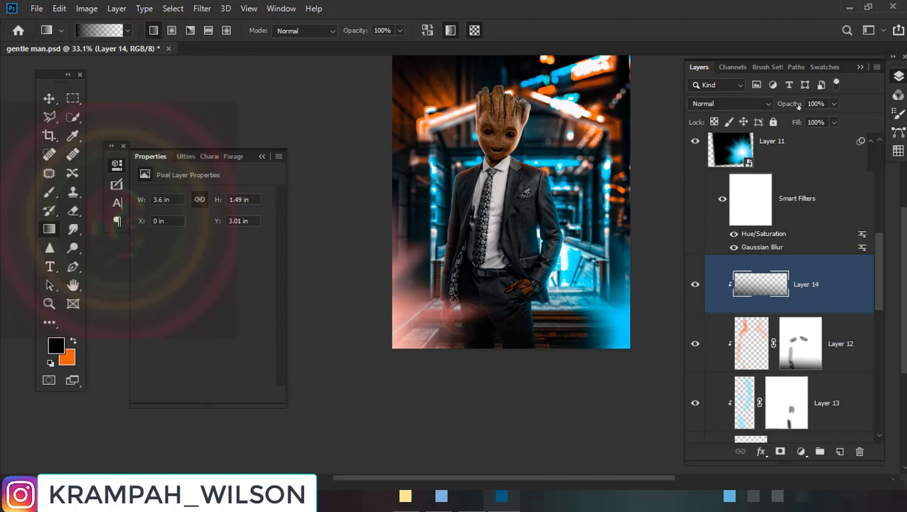
Lower Layer 14's opacity to 71%
{"action": "left_click_drag", "start_coordinate": [798, 105], "coordinate": [778, 104]}
{"action": "scroll", "coordinate": [470, 286], "scroll_direction": "up", "scroll_amount": 2}
{"action": "scroll", "coordinate": [483, 287], "scroll_direction": "up", "scroll_amount": 2}
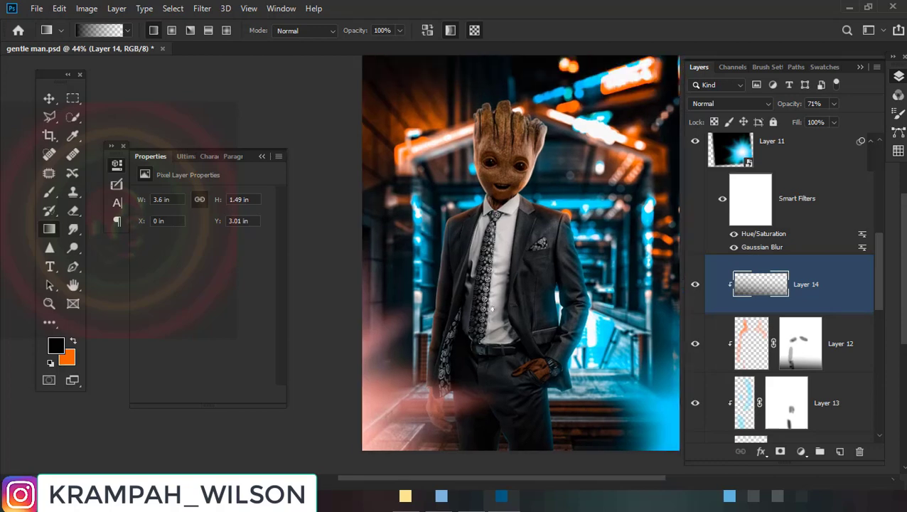
{"action": "scroll", "coordinate": [480, 307], "scroll_direction": "up", "scroll_amount": 1}
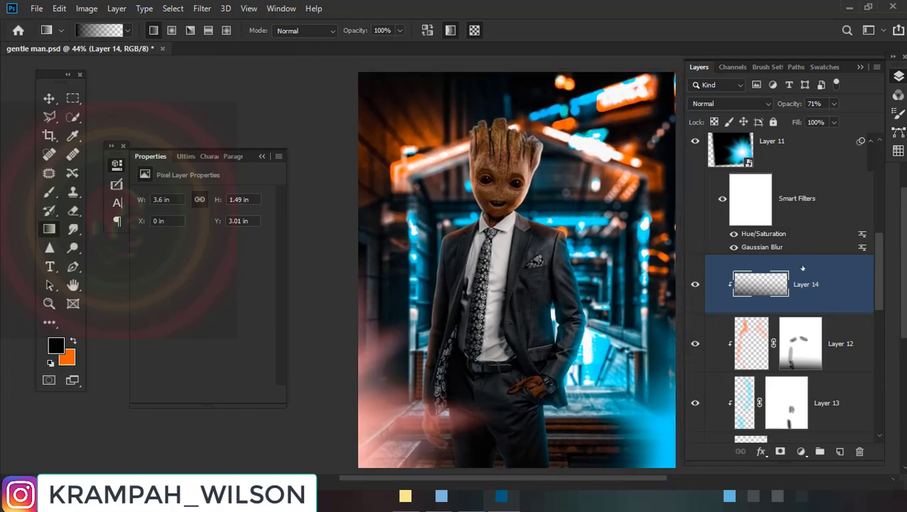
{"action": "scroll", "coordinate": [509, 283], "scroll_direction": "up", "scroll_amount": 2}
{"action": "scroll", "coordinate": [508, 283], "scroll_direction": "down", "scroll_amount": 2}
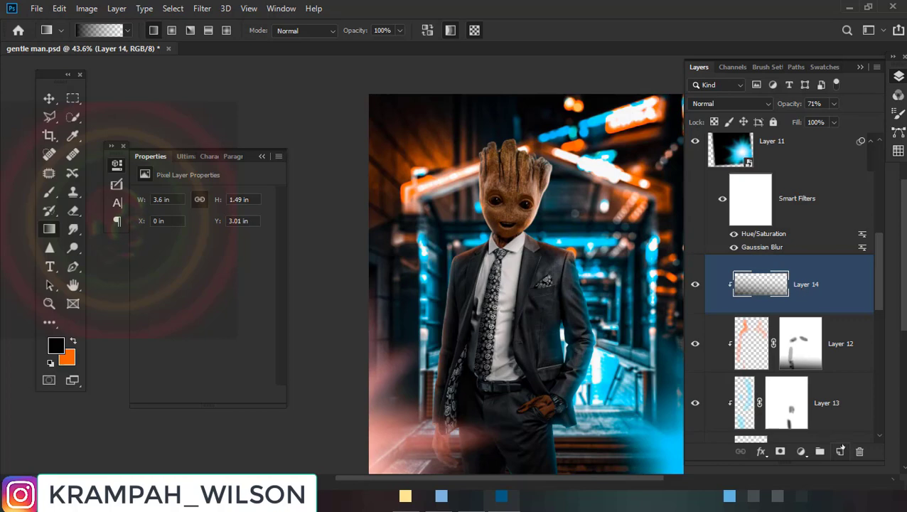
{"action": "scroll", "coordinate": [789, 302], "scroll_direction": "up", "scroll_amount": 3}
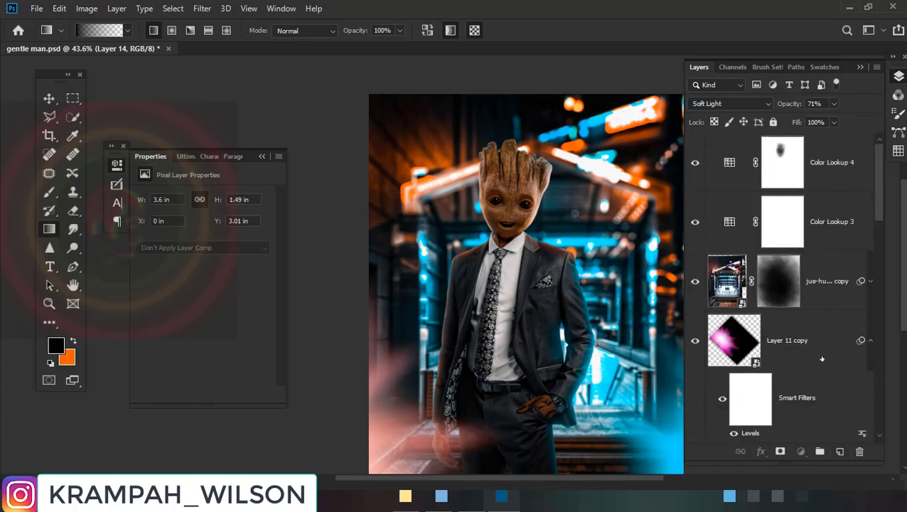
Add a new layer above Layer 11 copy with an orange radial gradient over the left side
{"action": "left_click", "coordinate": [813, 304]}
{"action": "key", "text": "alt+bracketleft"}
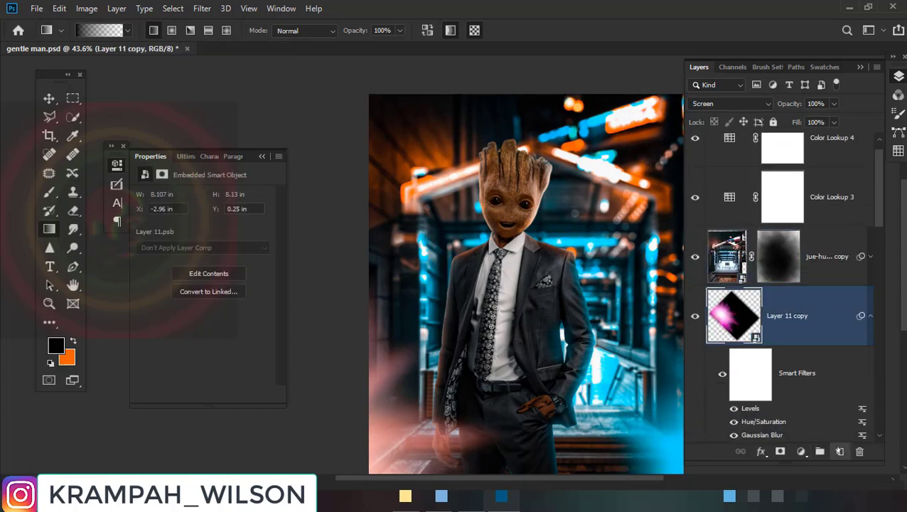
{"action": "left_click", "coordinate": [840, 451]}
{"action": "left_click", "coordinate": [73, 342]}
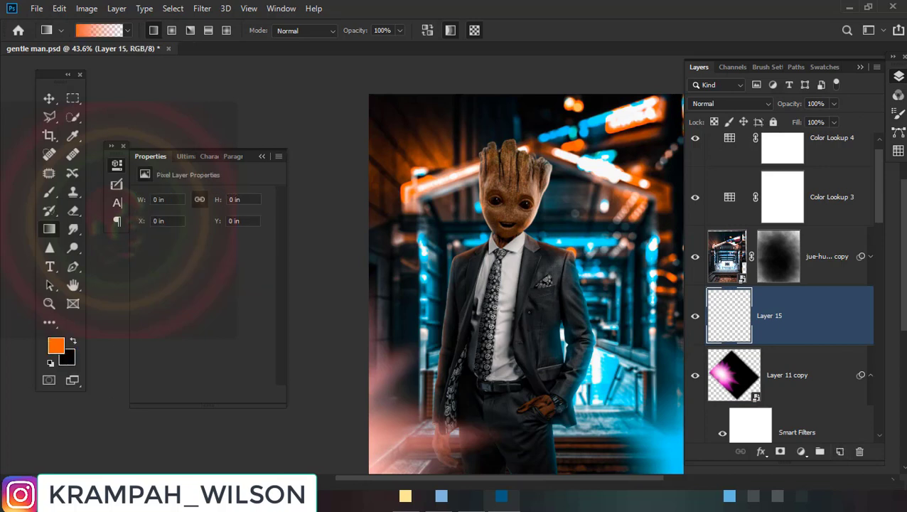
{"action": "left_click", "coordinate": [171, 30]}
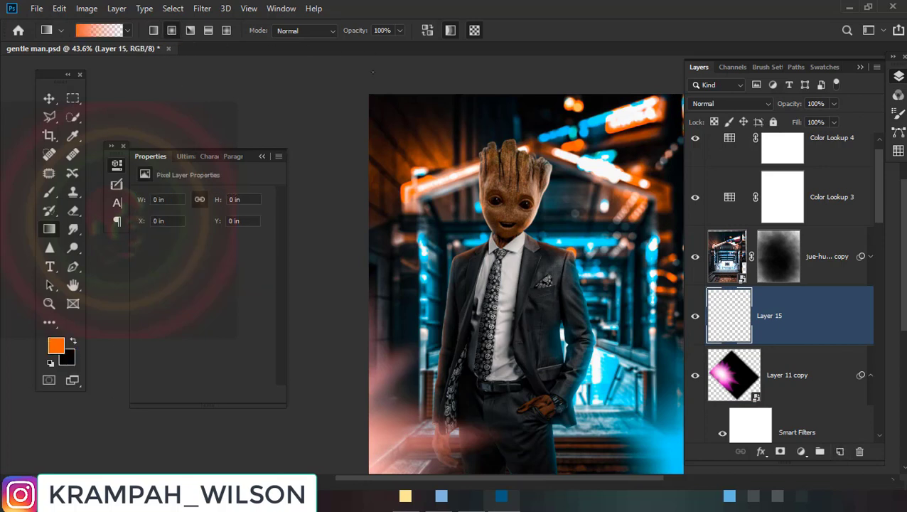
{"action": "left_click_drag", "start_coordinate": [379, 252], "coordinate": [554, 427]}
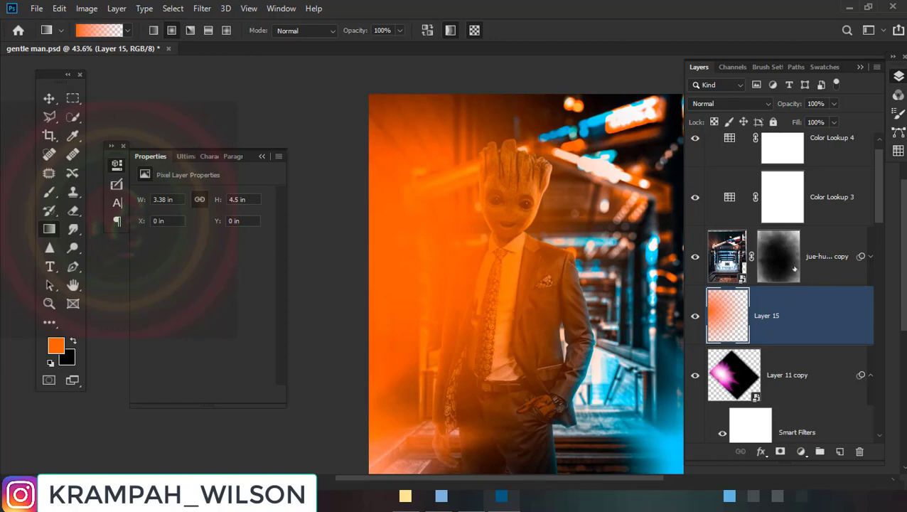
Set the orange gradient Layer 15 to Color blend mode at 30% opacity
{"action": "left_click", "coordinate": [716, 104]}
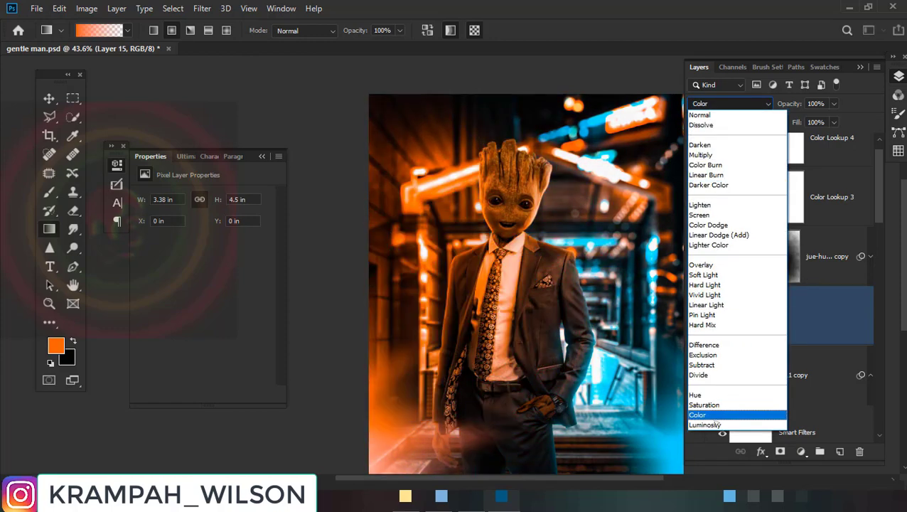
{"action": "left_click", "coordinate": [708, 414]}
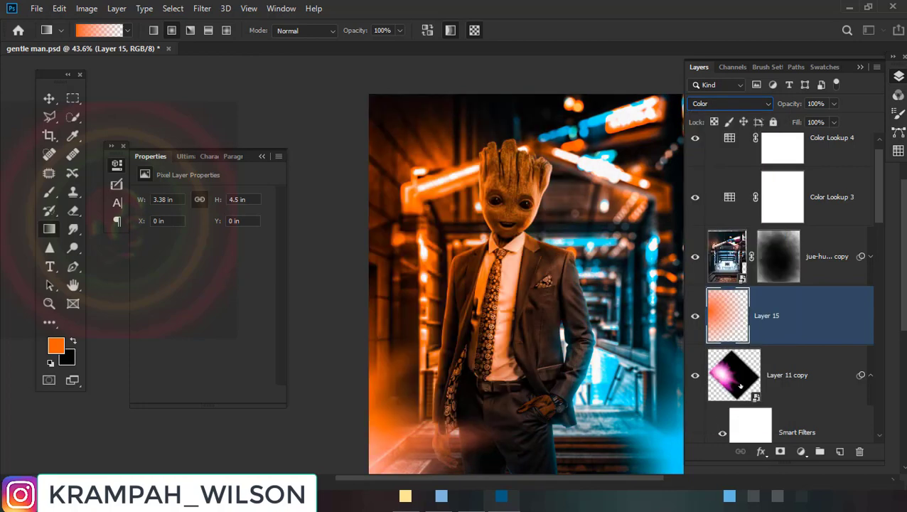
{"action": "left_click_drag", "start_coordinate": [788, 104], "coordinate": [739, 107]}
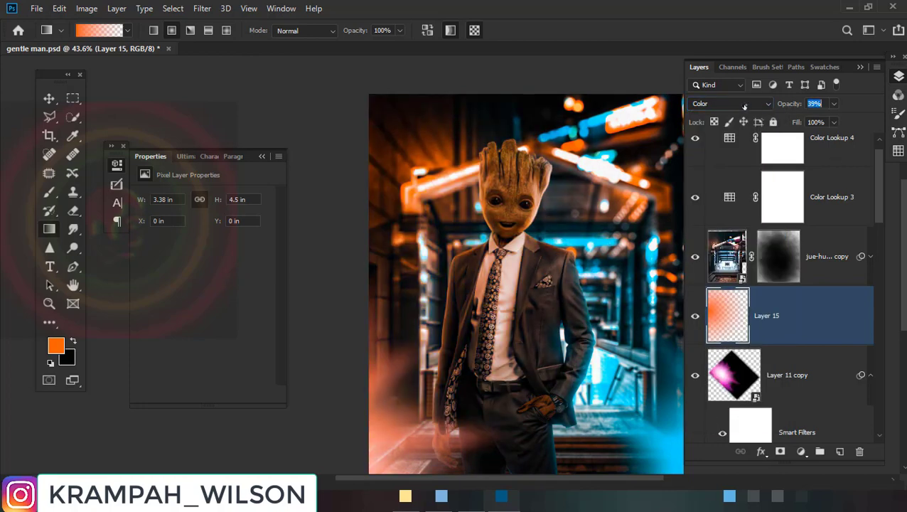
{"action": "type", "text": "30"}
{"action": "key", "text": "Return"}
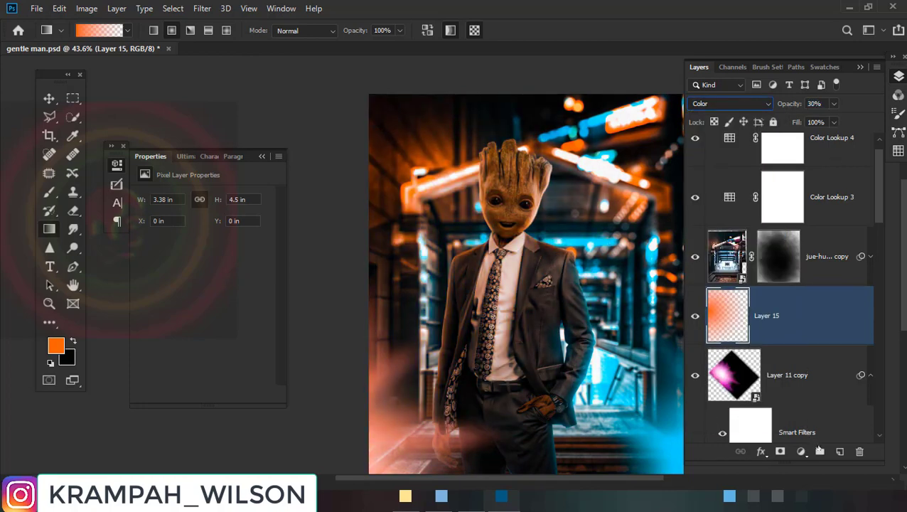
Add Layer 16 with a cyan gradient from the upper right, in Color mode at about 35% opacity
{"action": "left_click", "coordinate": [840, 451]}
{"action": "left_click_drag", "start_coordinate": [549, 295], "coordinate": [494, 272]}
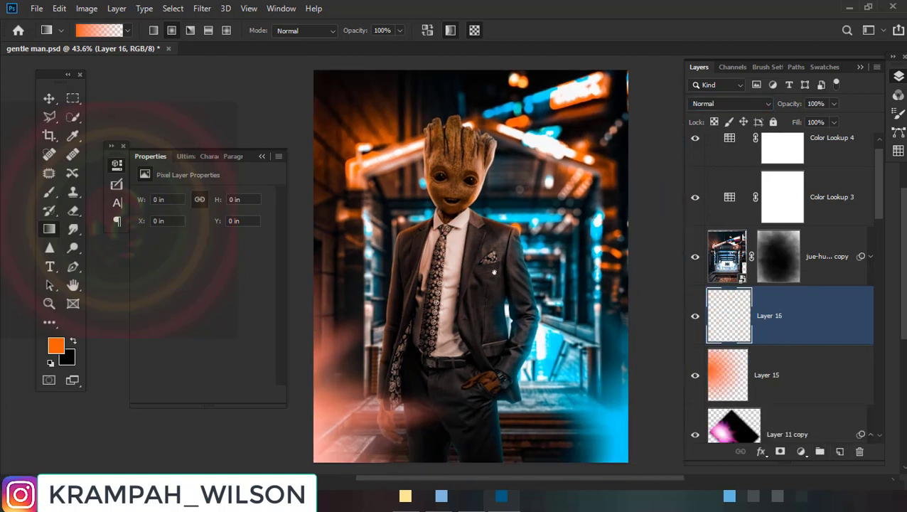
{"action": "left_click", "coordinate": [534, 215], "text": "alt"}
{"action": "left_click_drag", "start_coordinate": [621, 138], "coordinate": [457, 314]}
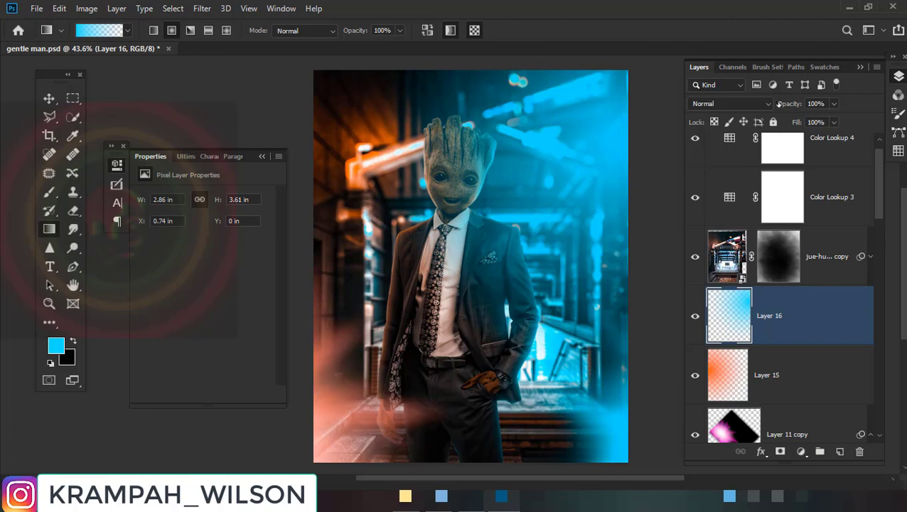
{"action": "left_click", "coordinate": [777, 104]}
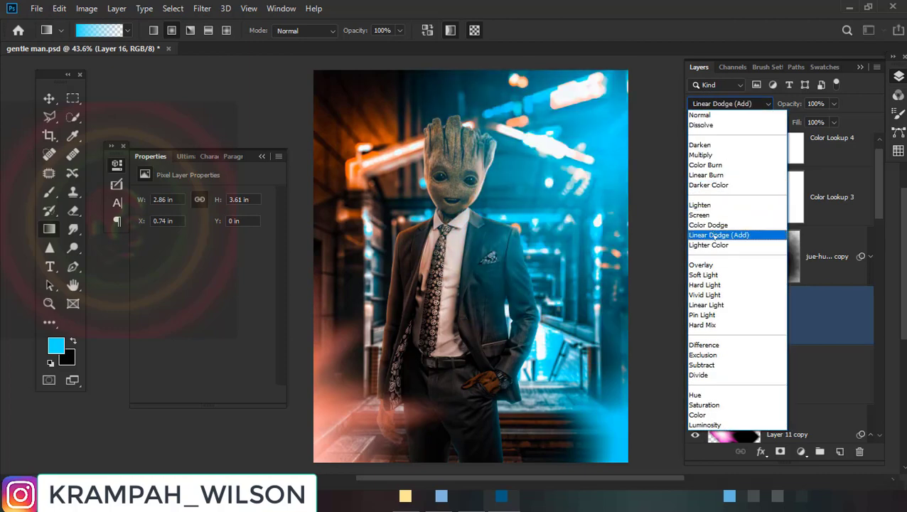
{"action": "left_click", "coordinate": [713, 415]}
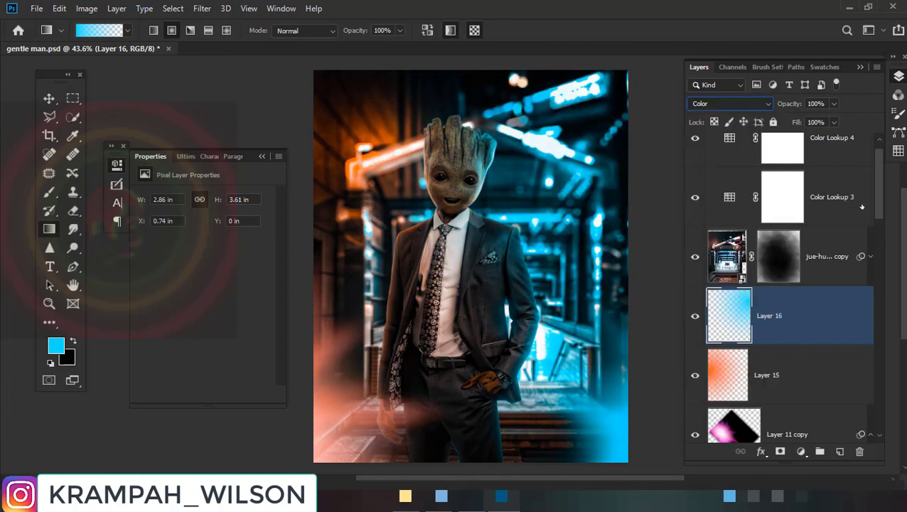
{"action": "left_click_drag", "start_coordinate": [791, 104], "coordinate": [742, 105]}
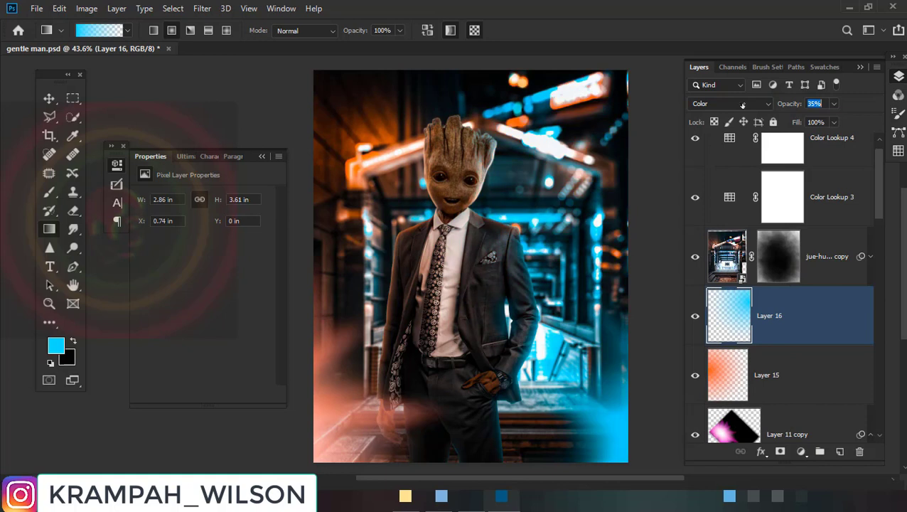
{"action": "left_click_drag", "start_coordinate": [788, 105], "coordinate": [793, 105]}
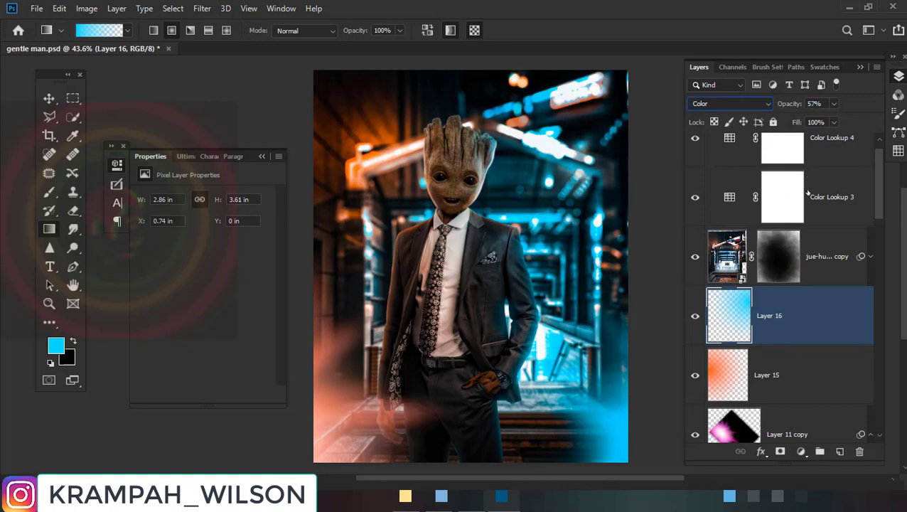
Fade the orange gradient Layer 15 down to 12% opacity
{"action": "left_click", "coordinate": [775, 371]}
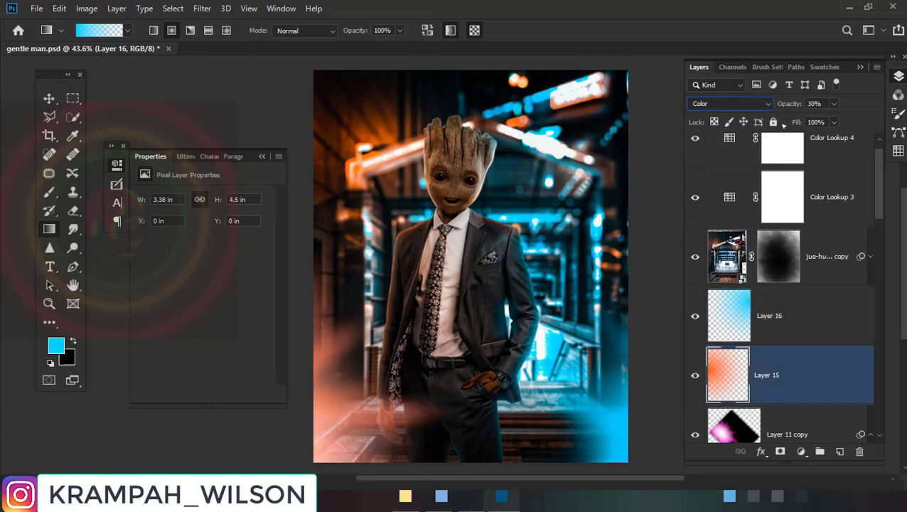
{"action": "left_click_drag", "start_coordinate": [777, 103], "coordinate": [776, 104]}
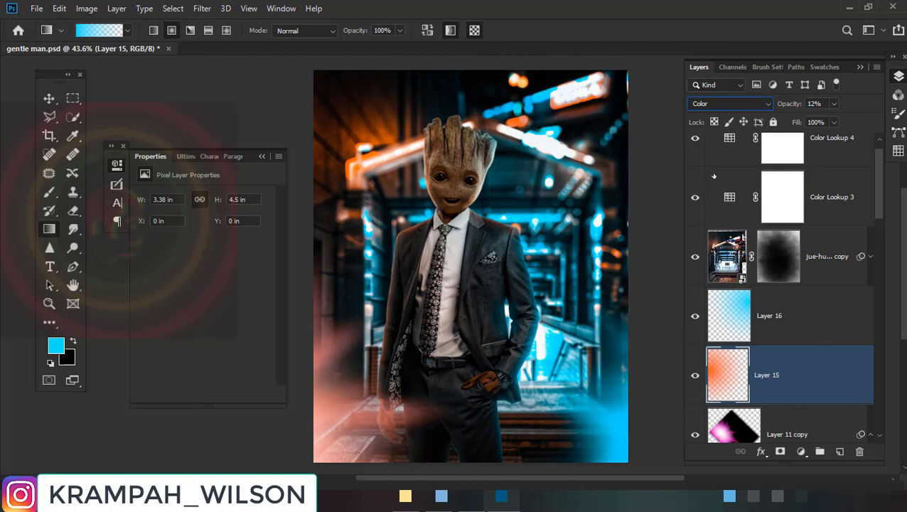
{"action": "left_click", "coordinate": [782, 150]}
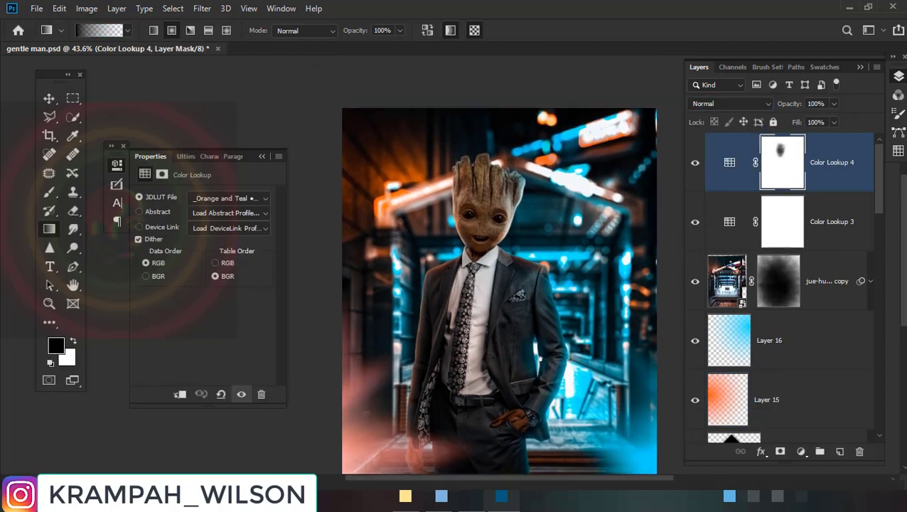
Add a new empty Layer 17 above the street photo copy
{"action": "scroll", "coordinate": [449, 214], "scroll_direction": "up", "scroll_amount": 2}
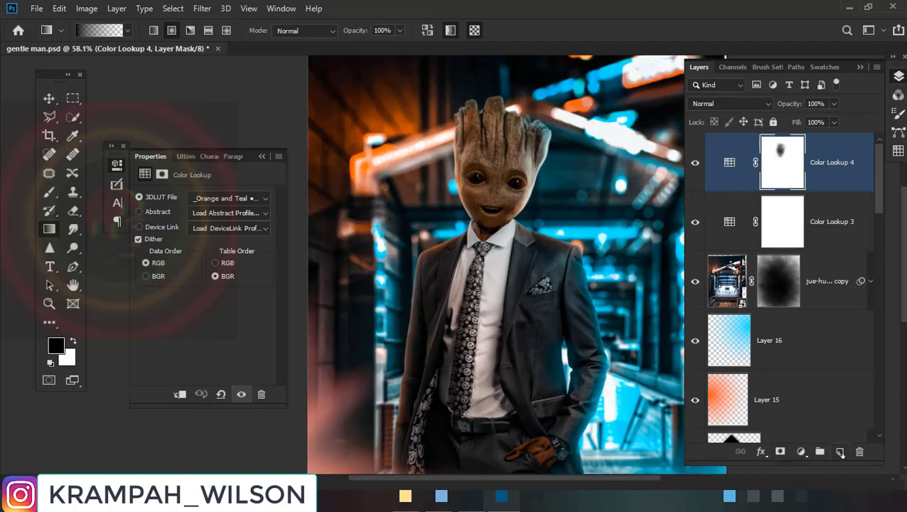
{"action": "key", "text": "alt+bracketleft"}
{"action": "key", "text": "alt+bracketleft"}
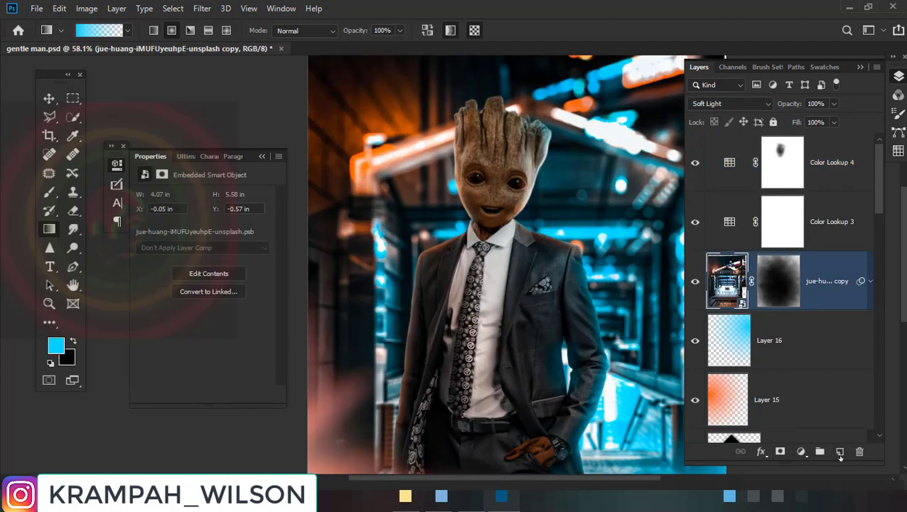
{"action": "left_click", "coordinate": [839, 452]}
{"action": "scroll", "coordinate": [427, 178], "scroll_direction": "up", "scroll_amount": 3}
Trace the first of Groot's eyes with a closed Pen path
{"action": "key", "text": "p"}
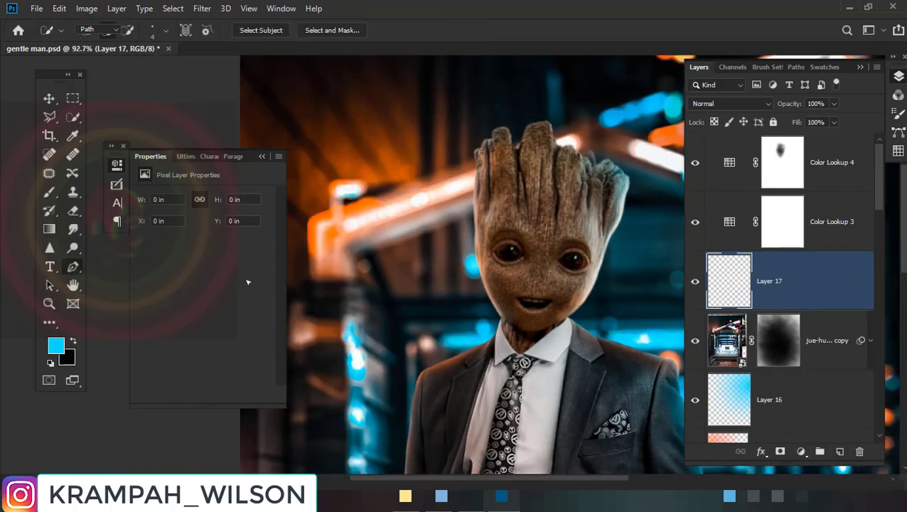
{"action": "scroll", "coordinate": [468, 281], "scroll_direction": "up", "scroll_amount": 3}
{"action": "scroll", "coordinate": [467, 281], "scroll_direction": "up", "scroll_amount": 3}
{"action": "scroll", "coordinate": [467, 280], "scroll_direction": "up", "scroll_amount": 2}
{"action": "scroll", "coordinate": [467, 281], "scroll_direction": "down", "scroll_amount": 1}
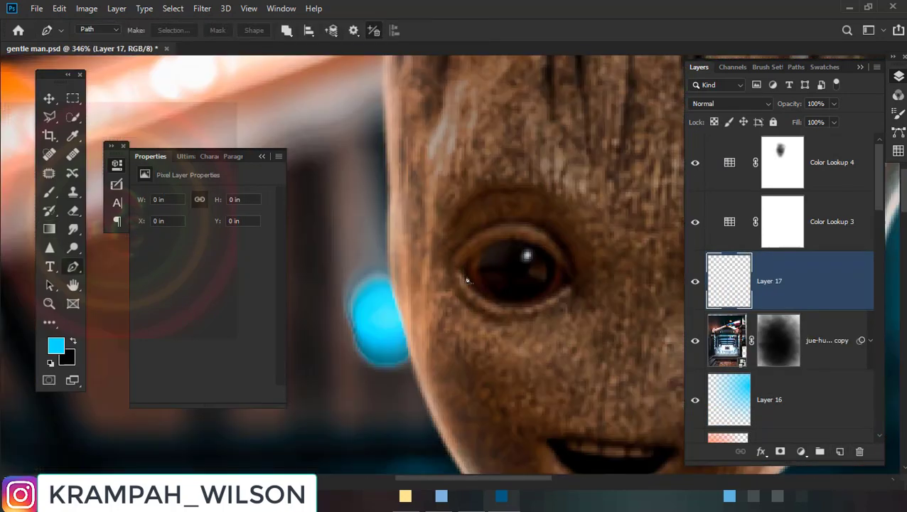
{"action": "left_click", "coordinate": [463, 268]}
{"action": "left_click_drag", "start_coordinate": [550, 259], "coordinate": [591, 303]}
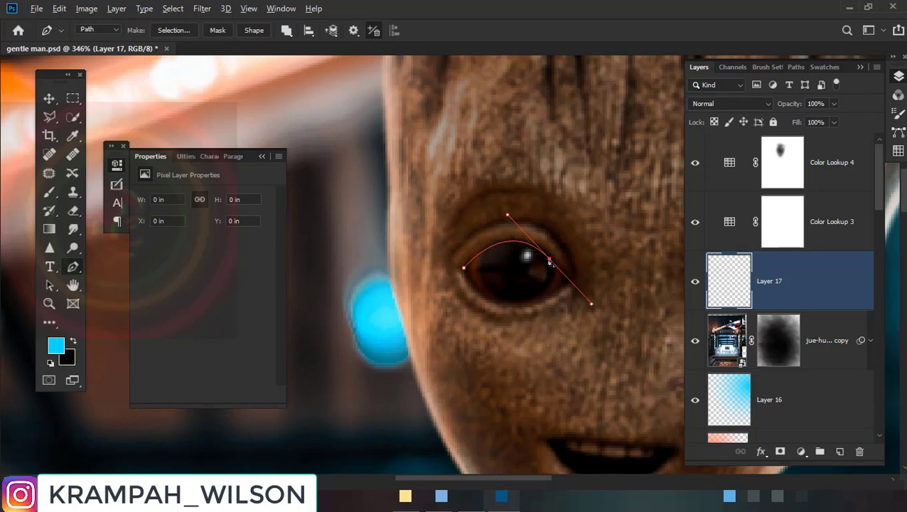
{"action": "left_click", "coordinate": [570, 283]}
{"action": "left_click_drag", "start_coordinate": [538, 300], "coordinate": [546, 297]}
{"action": "left_click_drag", "start_coordinate": [464, 269], "coordinate": [442, 227]}
Trace the second eye and load both eye paths as a selection
{"action": "scroll", "coordinate": [442, 228], "scroll_direction": "down", "scroll_amount": 3}
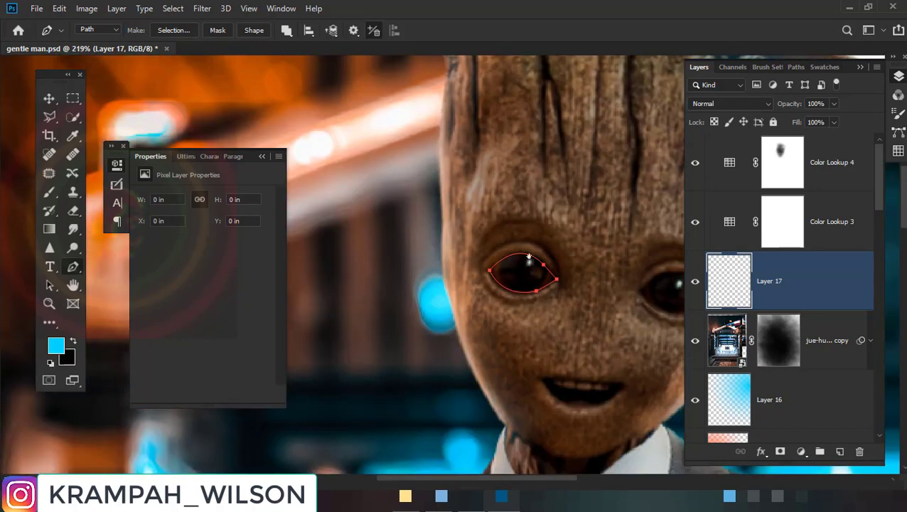
{"action": "left_click", "coordinate": [482, 292]}
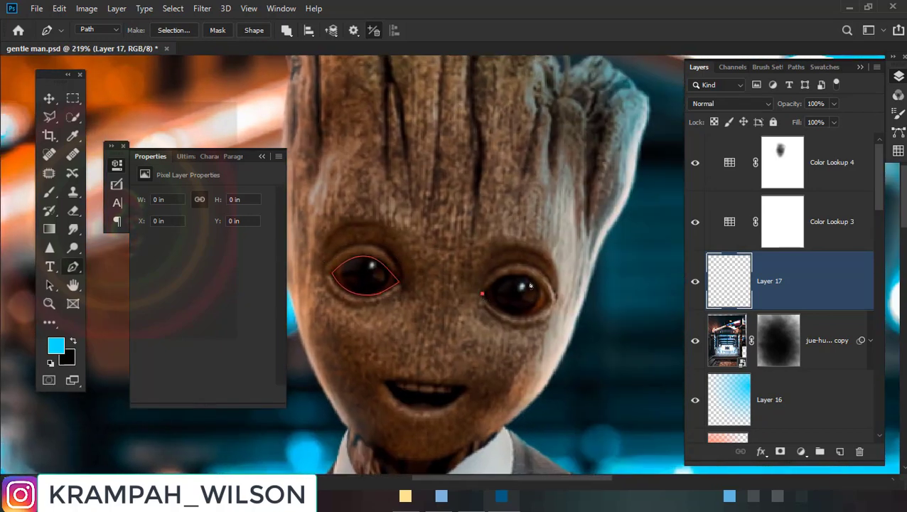
{"action": "left_click_drag", "start_coordinate": [536, 282], "coordinate": [559, 301]}
{"action": "left_click", "coordinate": [538, 284], "text": "alt"}
{"action": "left_click", "coordinate": [547, 299]}
{"action": "mouse_move", "coordinate": [524, 315]}
{"action": "left_mouse_down"}
{"action": "mouse_move", "coordinate": [510, 315]}
{"action": "mouse_move", "coordinate": [474, 279]}
{"action": "left_mouse_up"}
{"action": "key", "text": "ctrl+Return"}
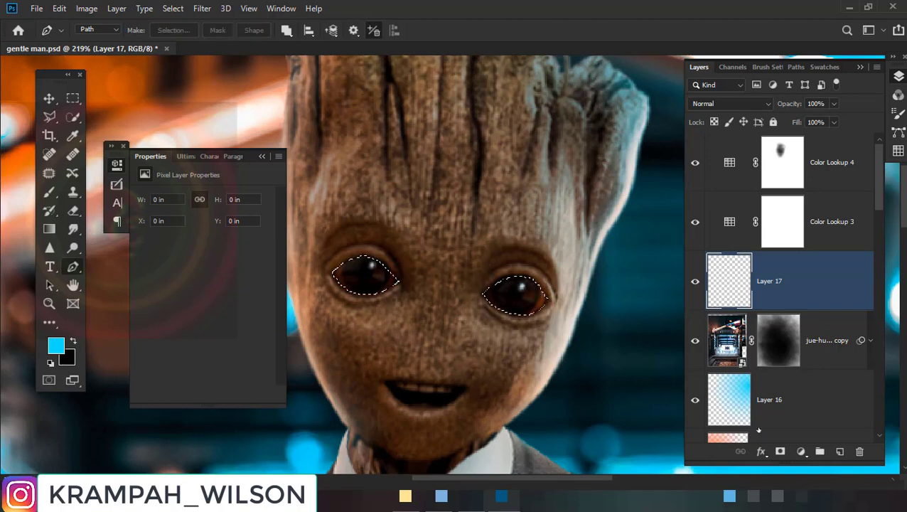
{"action": "left_click", "coordinate": [801, 452]}
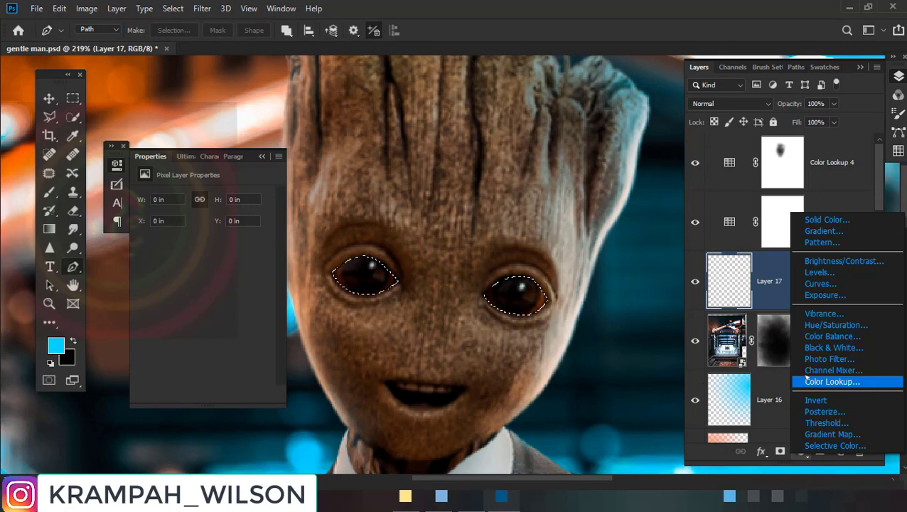
Add a Color Balance layer on the eyes with midtones at Cyan -100 and a 2 px mask feather
{"action": "left_click", "coordinate": [810, 337]}
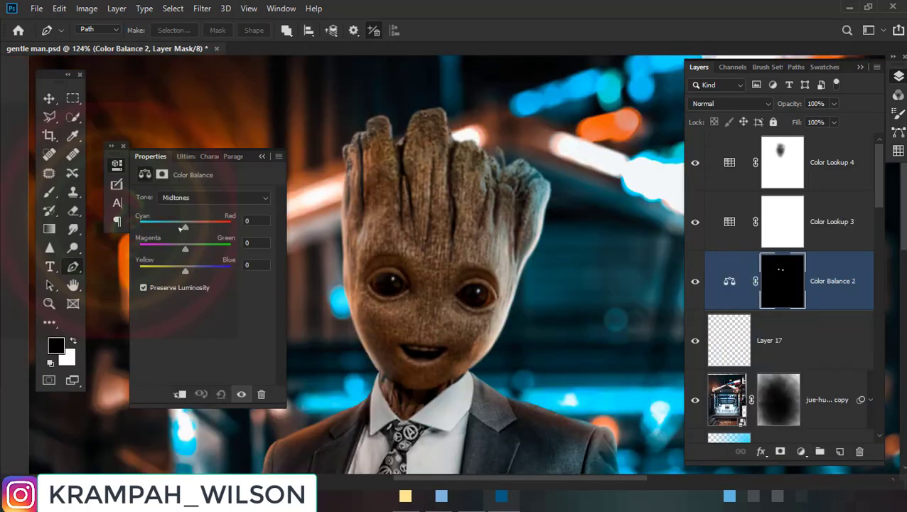
{"action": "left_click_drag", "start_coordinate": [183, 229], "coordinate": [137, 227]}
{"action": "left_click", "coordinate": [162, 174]}
{"action": "left_click_drag", "start_coordinate": [139, 287], "coordinate": [155, 286]}
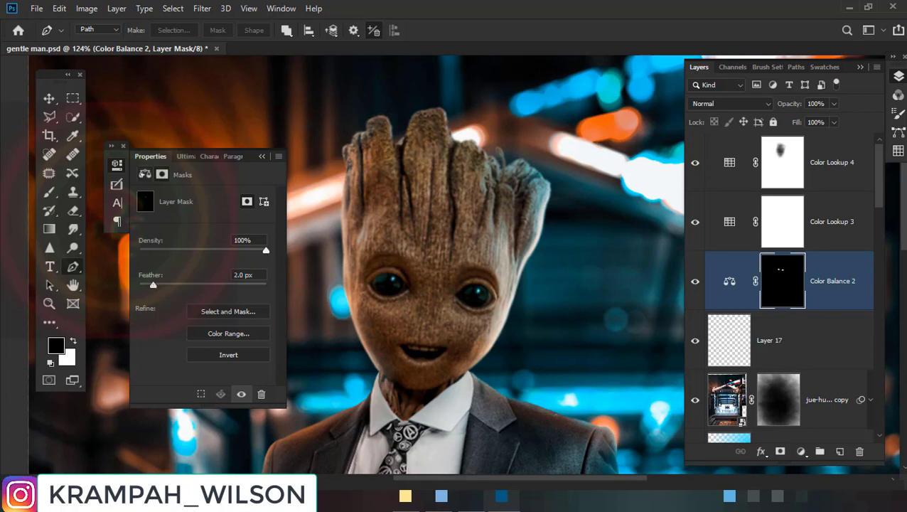
{"action": "left_click", "coordinate": [145, 174]}
Set the eye Color Balance layer to Color blend mode
{"action": "scroll", "coordinate": [439, 282], "scroll_direction": "down", "scroll_amount": 2}
{"action": "scroll", "coordinate": [439, 281], "scroll_direction": "down", "scroll_amount": 2}
{"action": "scroll", "coordinate": [439, 281], "scroll_direction": "down", "scroll_amount": 2}
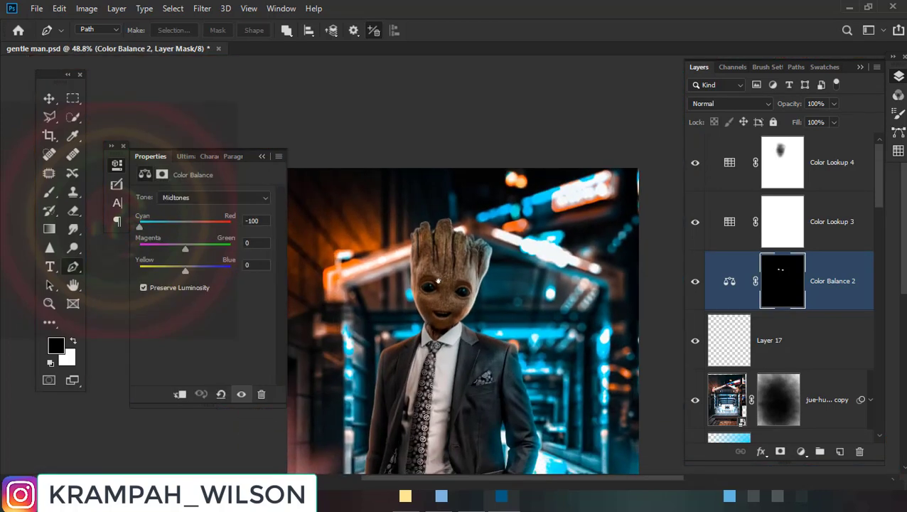
{"action": "scroll", "coordinate": [439, 281], "scroll_direction": "down", "scroll_amount": 2}
{"action": "left_click", "coordinate": [726, 101]}
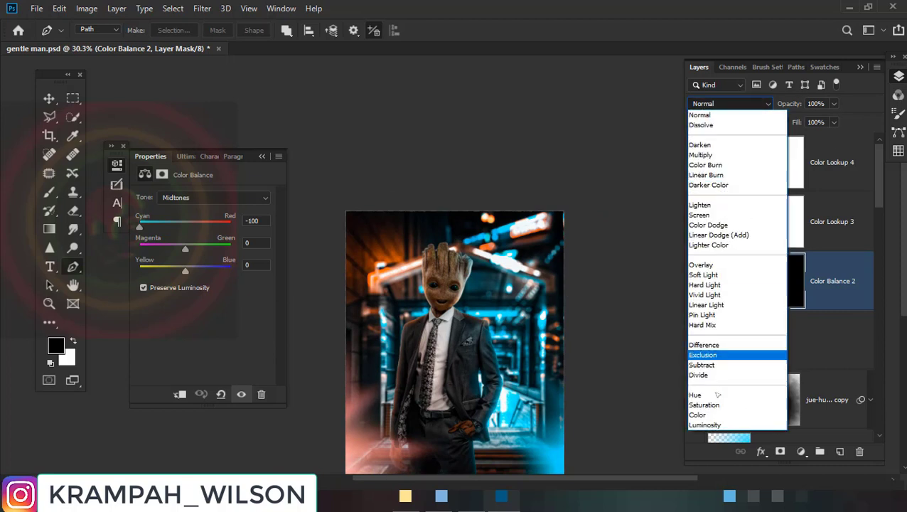
{"action": "left_click", "coordinate": [698, 415]}
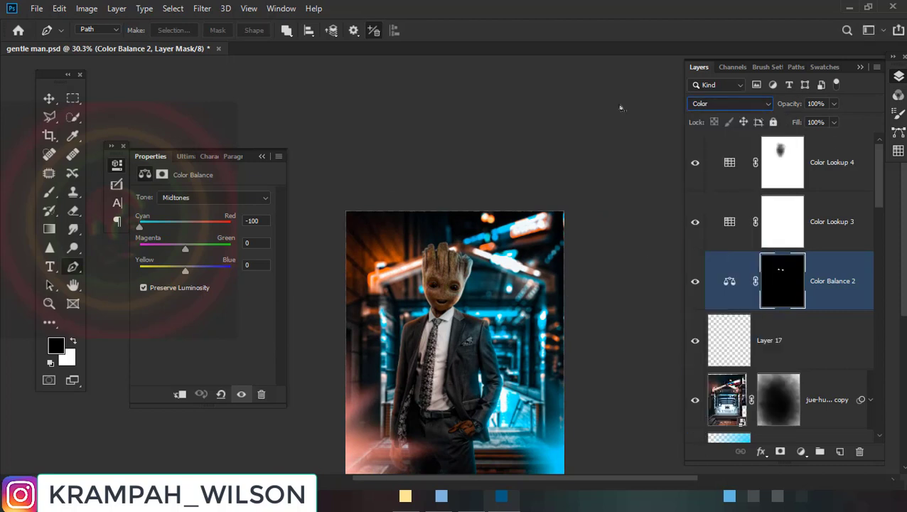
{"action": "scroll", "coordinate": [522, 327], "scroll_direction": "up", "scroll_amount": 1}
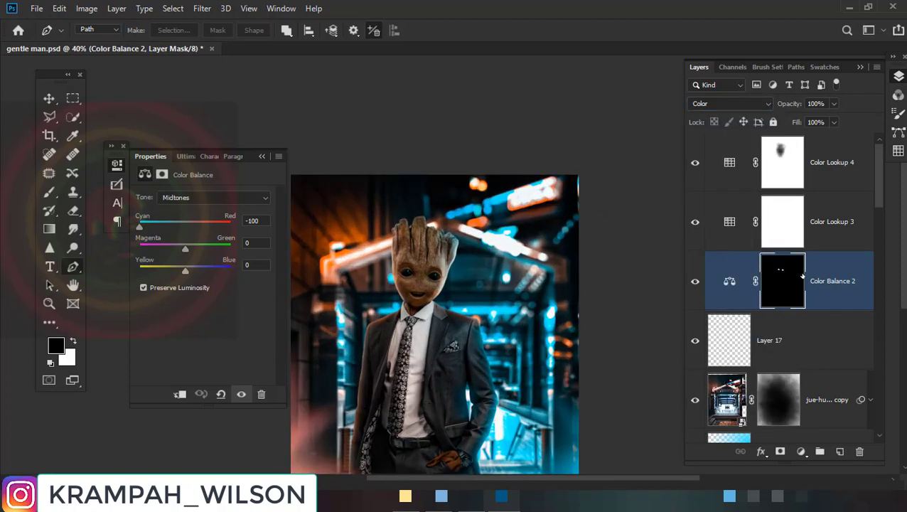
{"action": "left_click", "coordinate": [808, 167]}
Try grouping Layer 13 and Curves 3 down to the street photo layer, then undo both trial groups
{"action": "scroll", "coordinate": [817, 285], "scroll_direction": "down", "scroll_amount": 5}
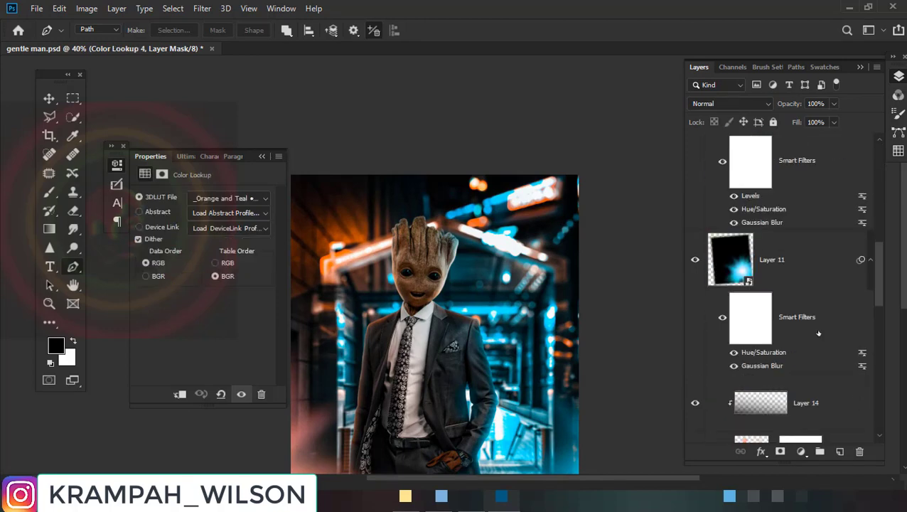
{"action": "left_click", "coordinate": [818, 334]}
{"action": "scroll", "coordinate": [818, 334], "scroll_direction": "down", "scroll_amount": 5}
{"action": "scroll", "coordinate": [818, 334], "scroll_direction": "down", "scroll_amount": 1}
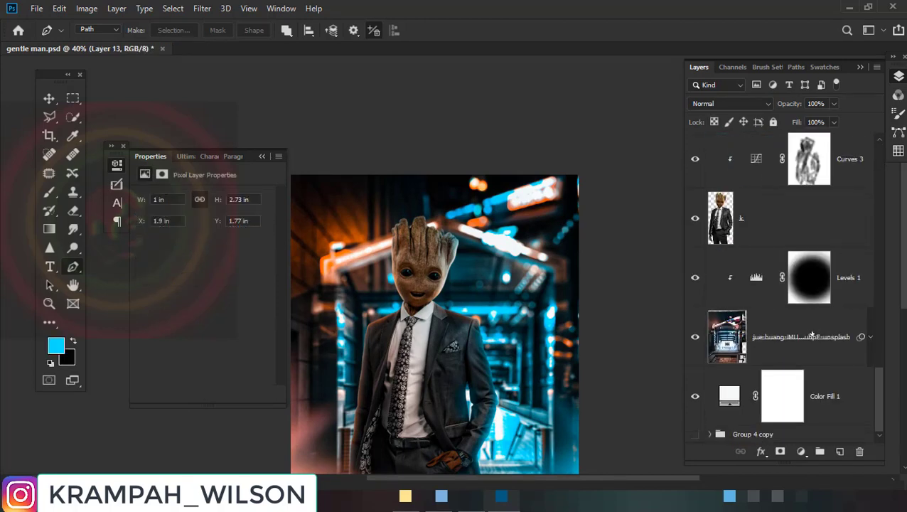
{"action": "left_click", "coordinate": [819, 336], "text": "shift"}
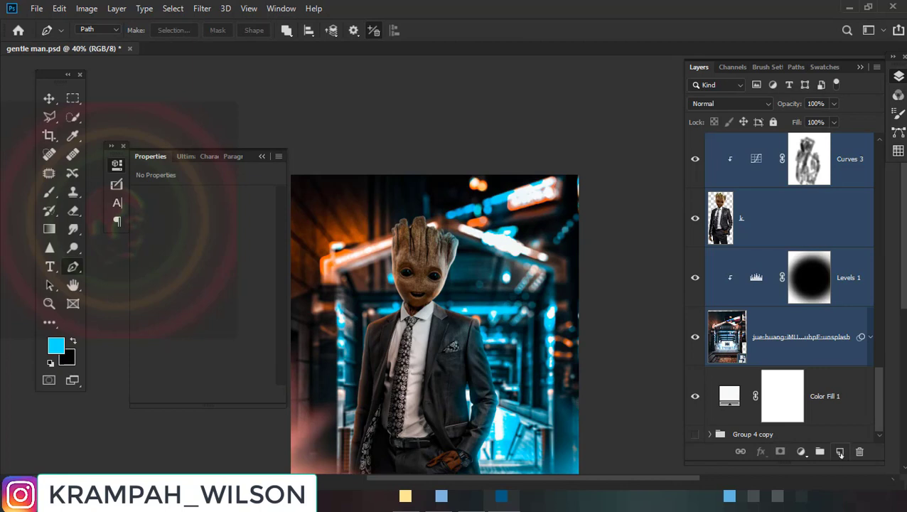
{"action": "left_click", "coordinate": [819, 452]}
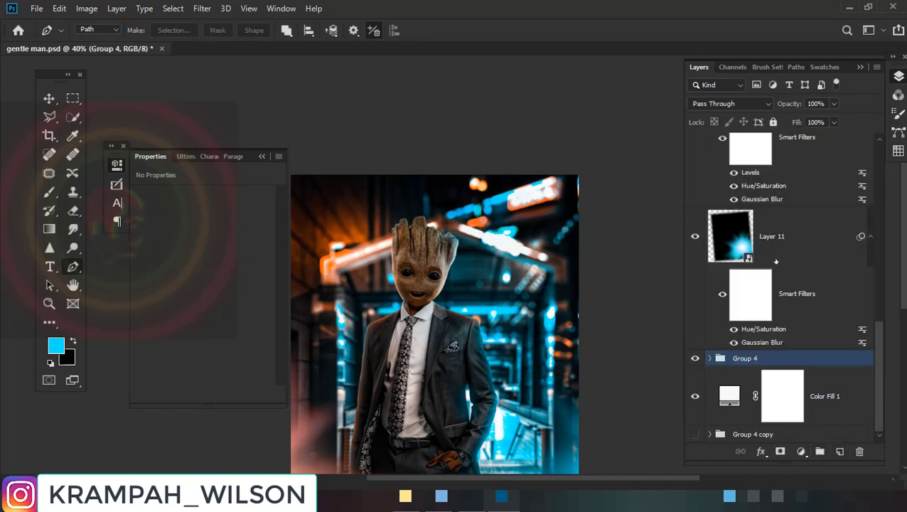
{"action": "key", "text": "ctrl+z"}
{"action": "scroll", "coordinate": [778, 257], "scroll_direction": "down", "scroll_amount": 5}
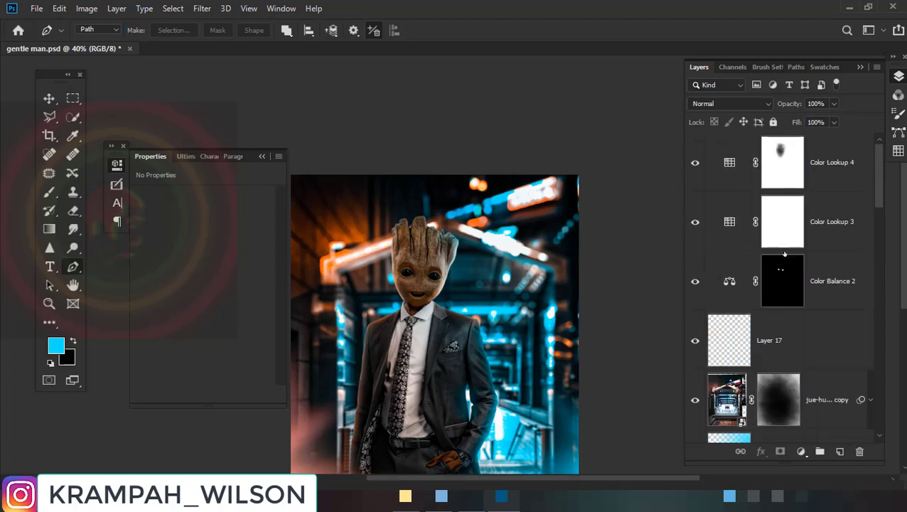
{"action": "left_click", "coordinate": [820, 452]}
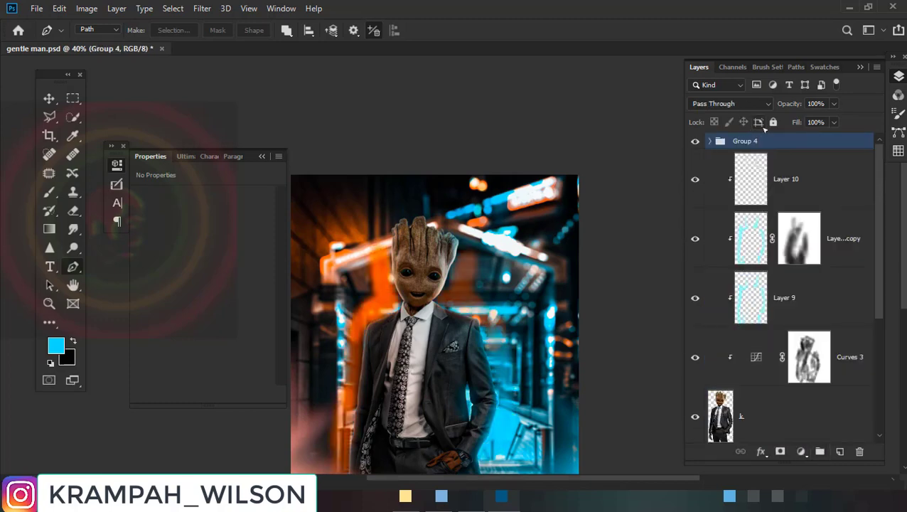
{"action": "key", "text": "ctrl+z"}
Select Color Lookup 4 through the jue-hu copy layer and group them as Group 4
{"action": "scroll", "coordinate": [803, 312], "scroll_direction": "down", "scroll_amount": 5}
{"action": "scroll", "coordinate": [803, 313], "scroll_direction": "down", "scroll_amount": 3}
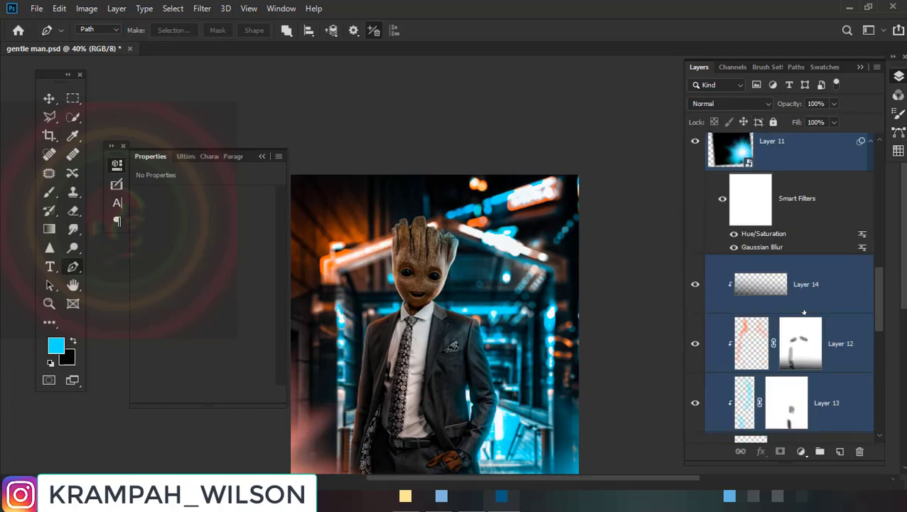
{"action": "scroll", "coordinate": [804, 313], "scroll_direction": "down", "scroll_amount": 5}
{"action": "scroll", "coordinate": [881, 435], "scroll_direction": "down", "scroll_amount": 5}
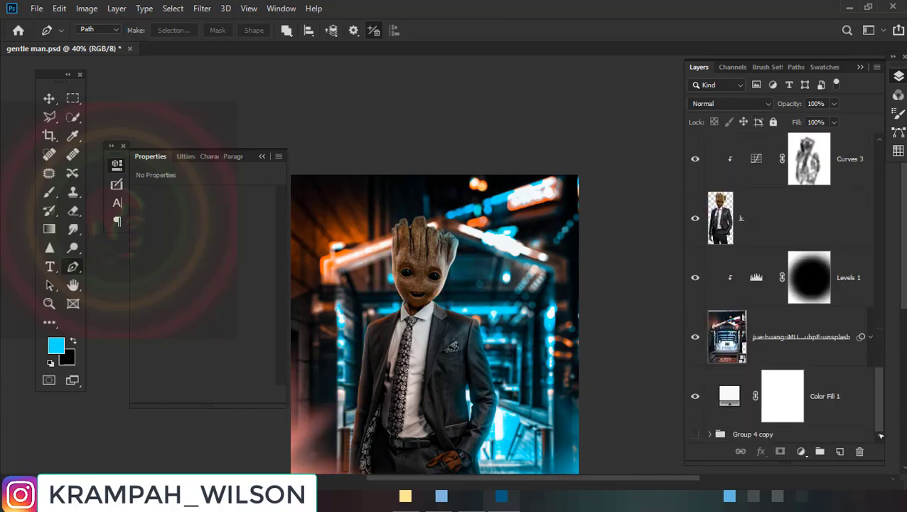
{"action": "left_click", "coordinate": [809, 354]}
{"action": "scroll", "coordinate": [808, 353], "scroll_direction": "up", "scroll_amount": 5}
{"action": "scroll", "coordinate": [808, 353], "scroll_direction": "up", "scroll_amount": 5}
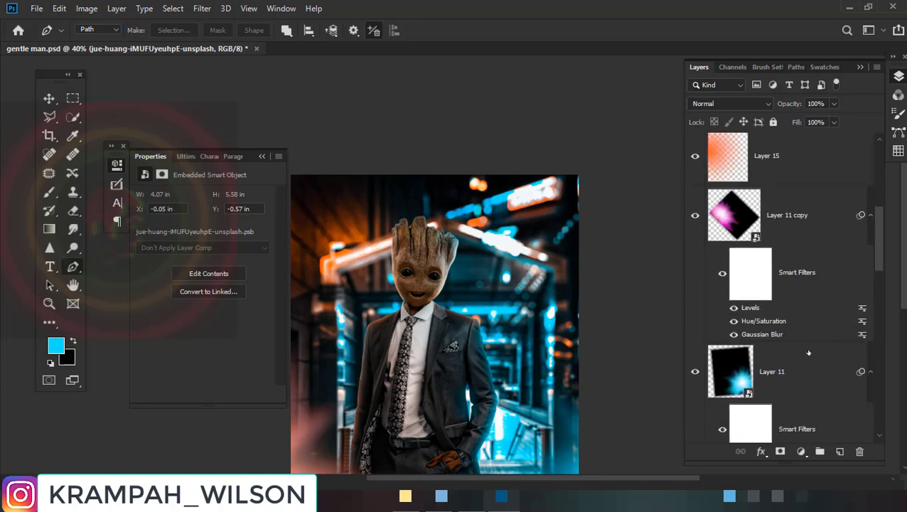
{"action": "scroll", "coordinate": [808, 352], "scroll_direction": "up", "scroll_amount": 5}
{"action": "scroll", "coordinate": [808, 352], "scroll_direction": "down", "scroll_amount": 1}
{"action": "scroll", "coordinate": [808, 352], "scroll_direction": "up", "scroll_amount": 1}
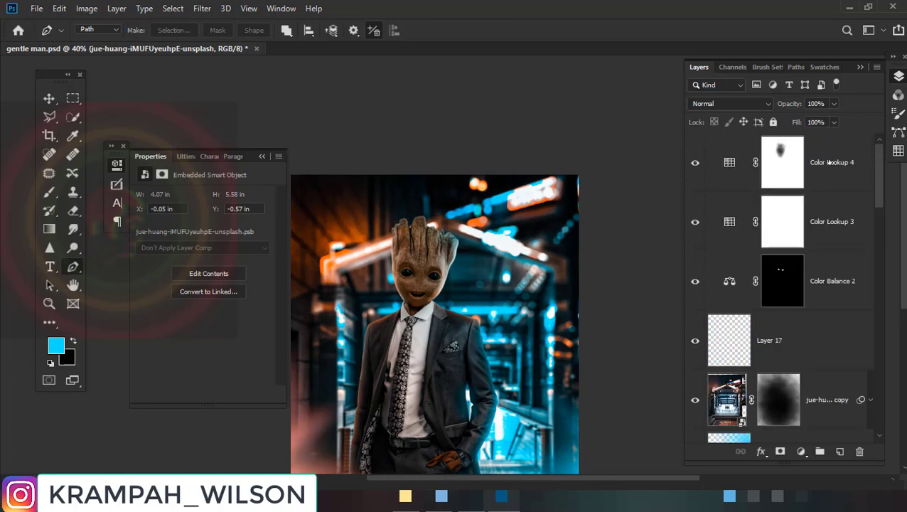
{"action": "left_click", "coordinate": [833, 173], "text": "shift"}
{"action": "left_click", "coordinate": [818, 451]}
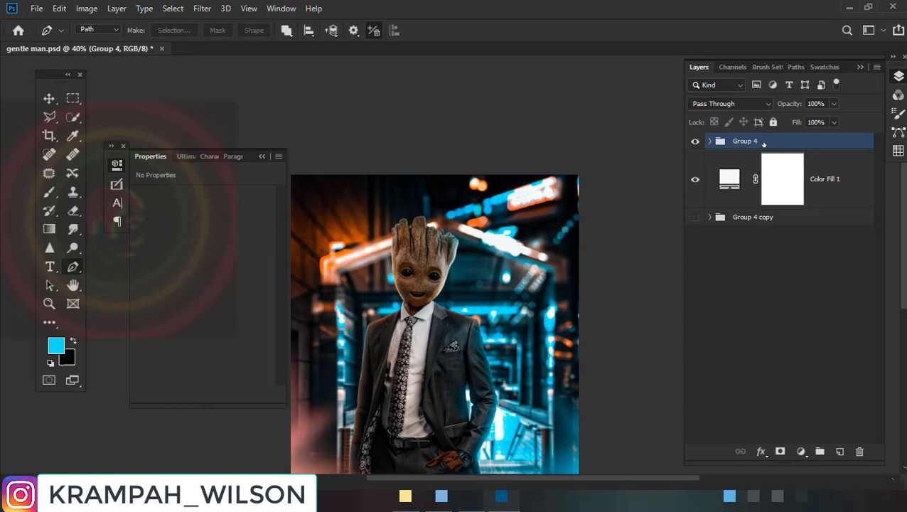
Convert Group 4 into a smart object
{"action": "right_click", "coordinate": [763, 143]}
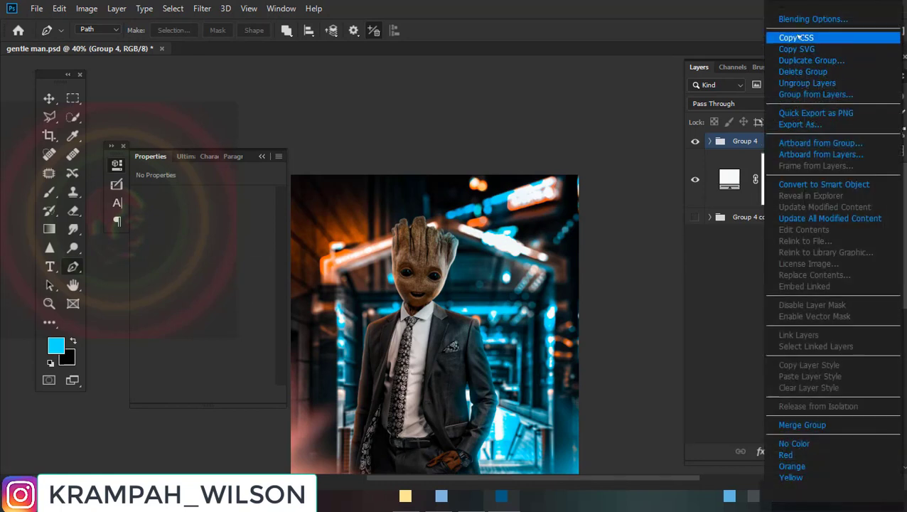
{"action": "left_click", "coordinate": [796, 219]}
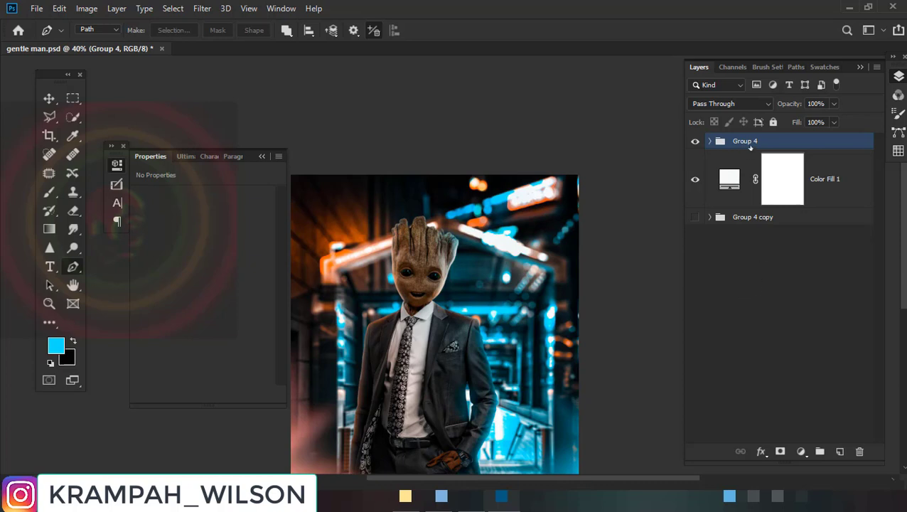
{"action": "right_click", "coordinate": [749, 145]}
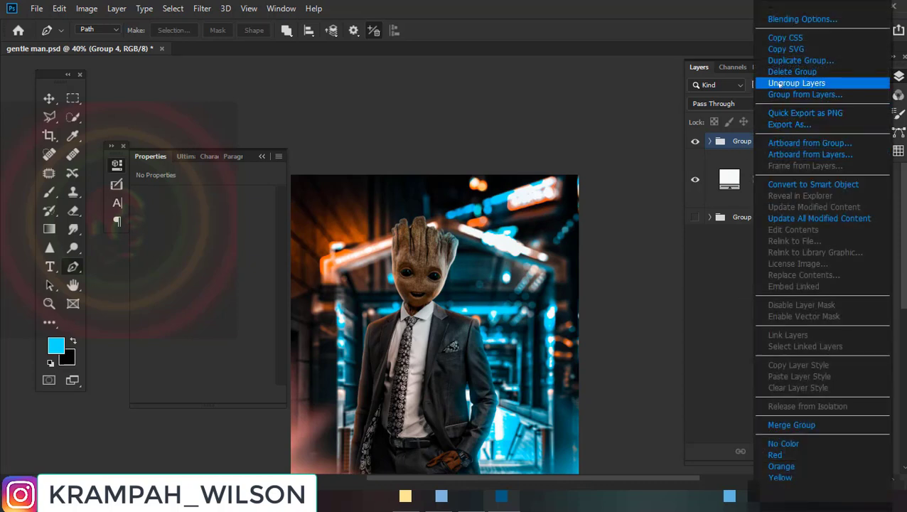
{"action": "left_click", "coordinate": [803, 185]}
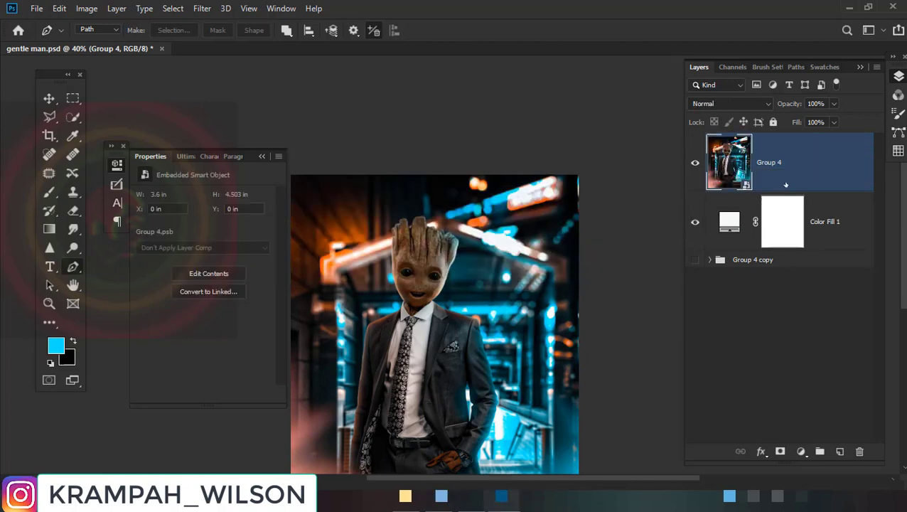
Duplicate the Group 4 smart object and rasterize the copy as Group 4 copy 2
{"action": "left_click_drag", "start_coordinate": [782, 186], "coordinate": [841, 452]}
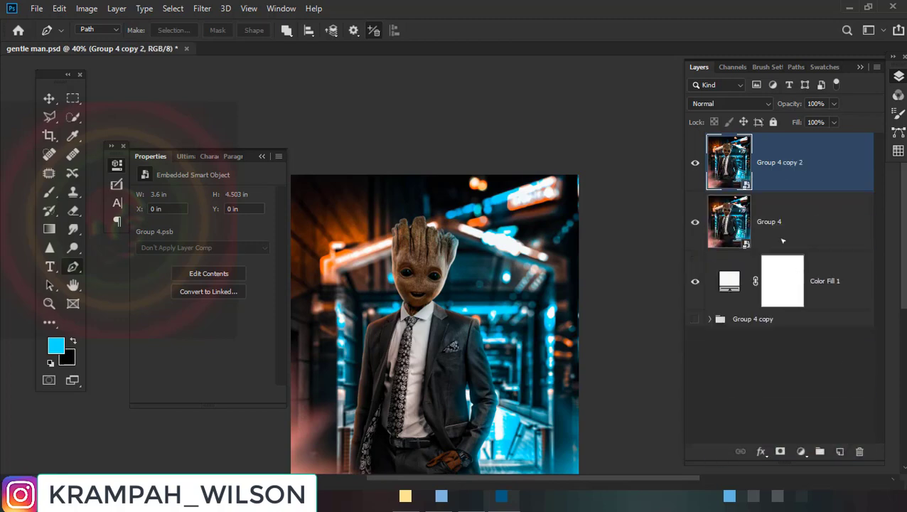
{"action": "right_click", "coordinate": [795, 179]}
{"action": "left_click", "coordinate": [647, 235]}
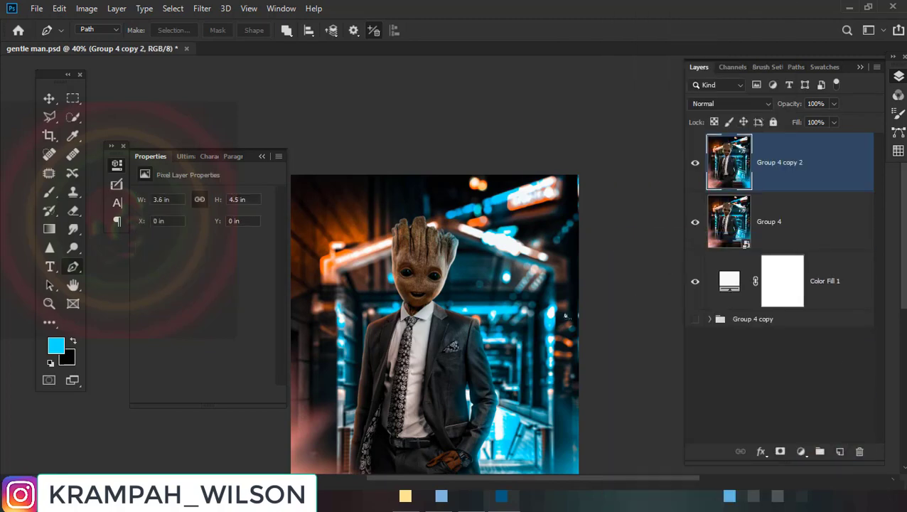
{"action": "scroll", "coordinate": [515, 264], "scroll_direction": "down", "scroll_amount": 2}
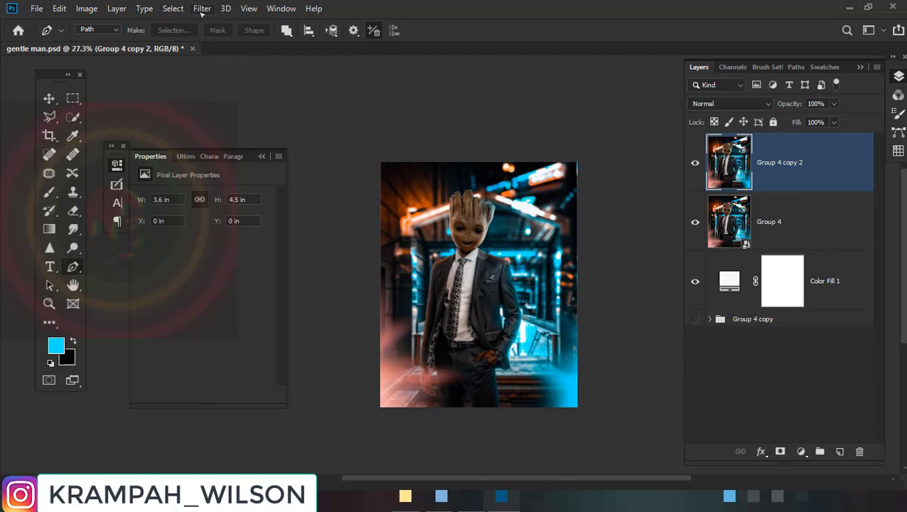
Open the Camera Raw Filter and draw a graduated filter from the image bottom up to the belt
{"action": "left_click", "coordinate": [202, 9]}
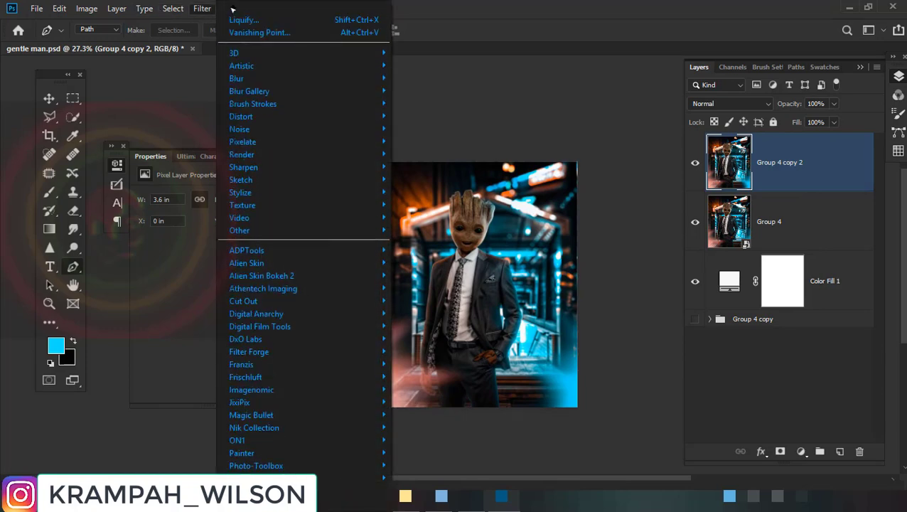
{"action": "left_click", "coordinate": [263, 85]}
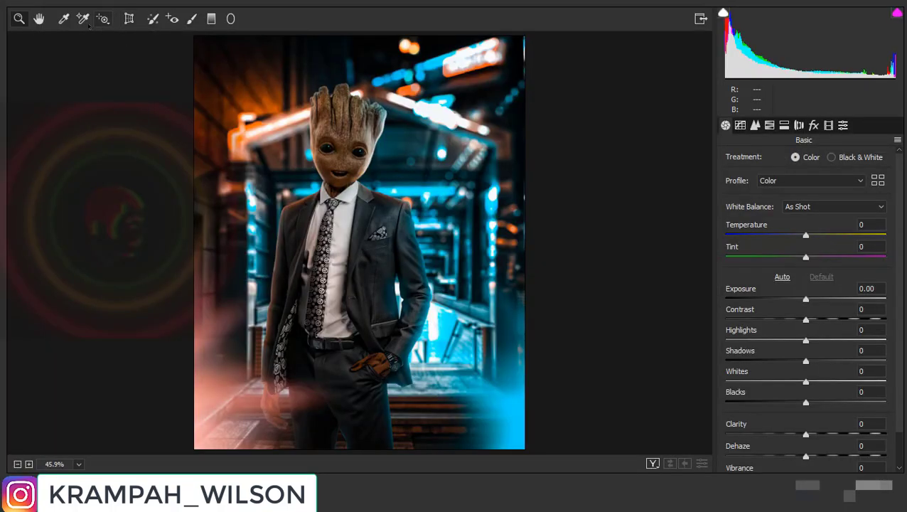
{"action": "left_click", "coordinate": [211, 18]}
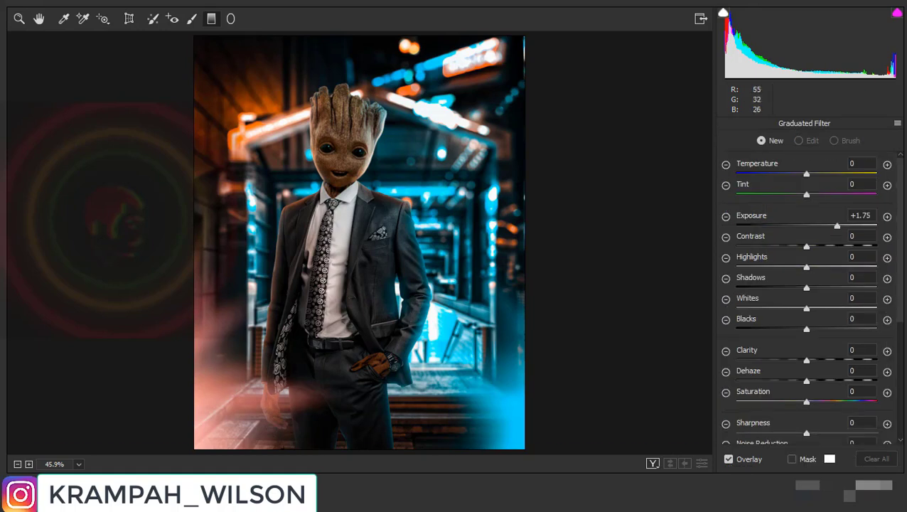
{"action": "left_click_drag", "start_coordinate": [284, 449], "coordinate": [299, 330]}
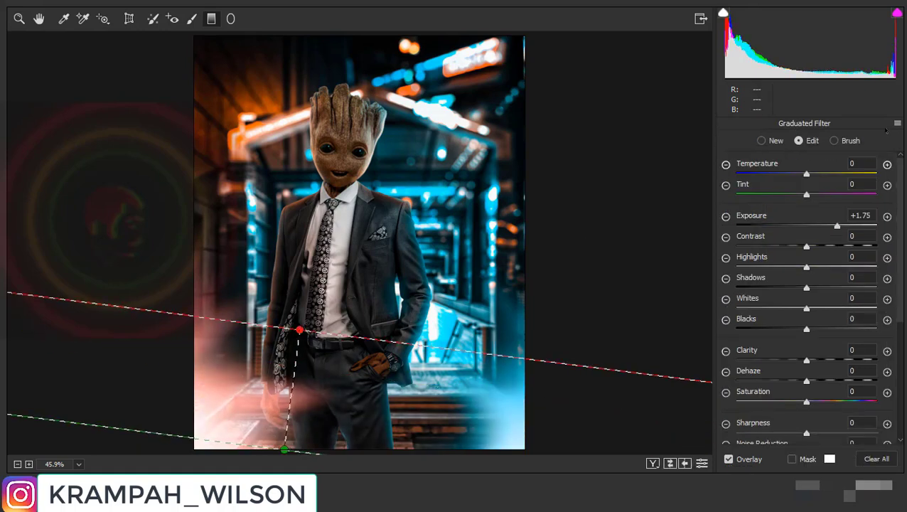
Reset the graduated filter's local settings and set its Exposure to -1.40
{"action": "left_click", "coordinate": [897, 123]}
{"action": "left_click", "coordinate": [817, 154]}
{"action": "left_click_drag", "start_coordinate": [806, 225], "coordinate": [766, 225]}
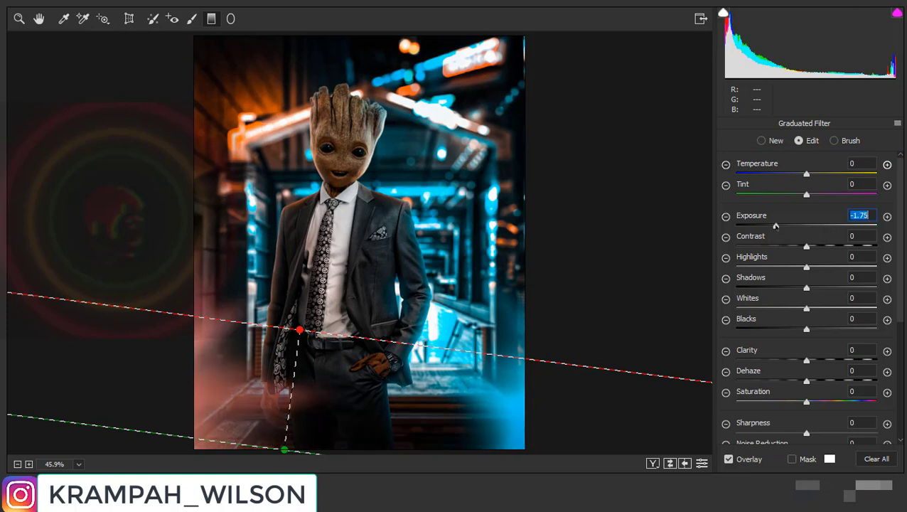
{"action": "left_click_drag", "start_coordinate": [775, 225], "coordinate": [781, 225]}
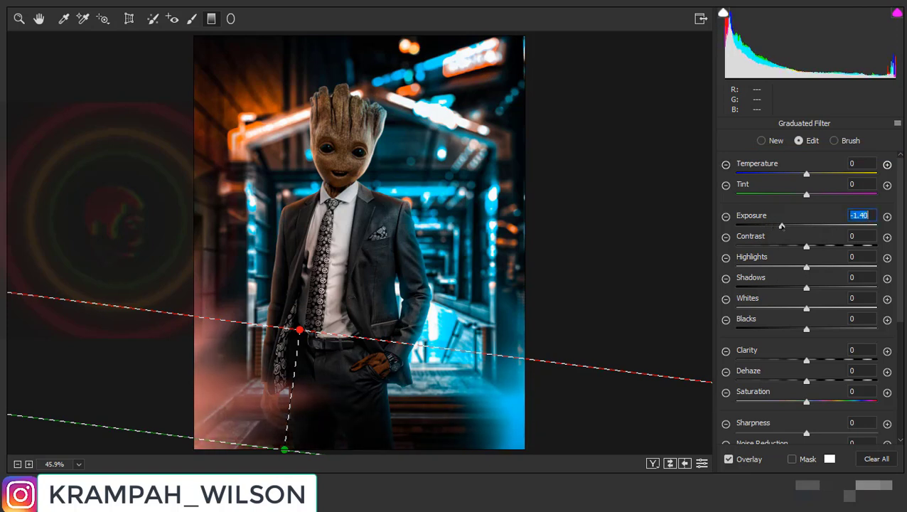
{"action": "left_click", "coordinate": [401, 387]}
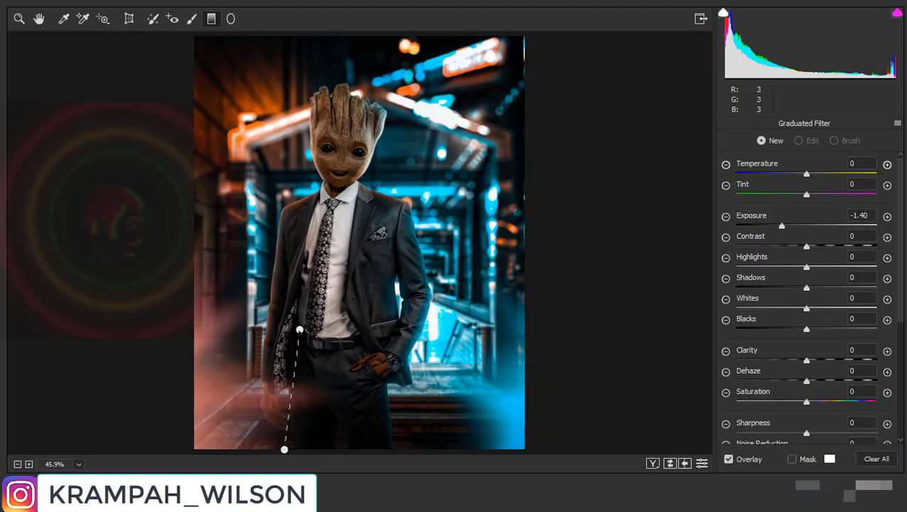
Rotate the darkening gradient through several diagonal angles across the lower image
{"action": "left_click", "coordinate": [299, 330]}
{"action": "left_click_drag", "start_coordinate": [284, 449], "coordinate": [540, 298]}
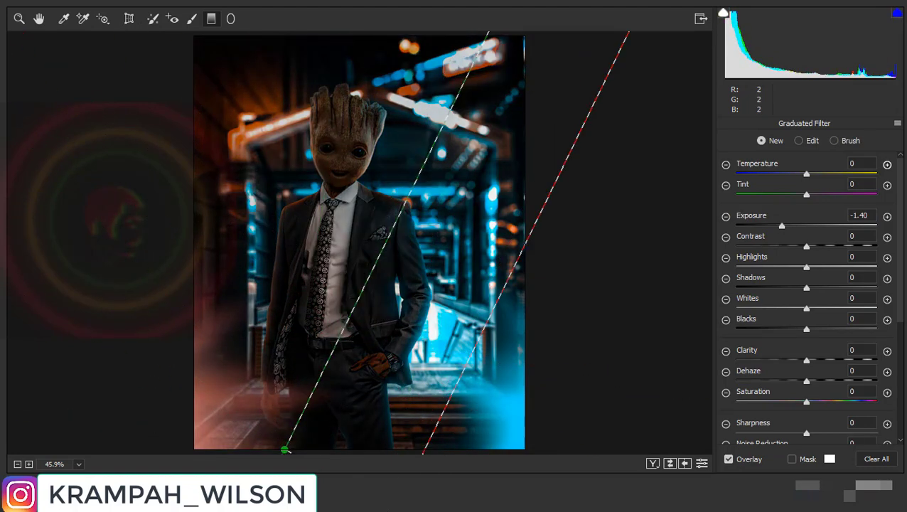
{"action": "left_click_drag", "start_coordinate": [407, 452], "coordinate": [351, 429]}
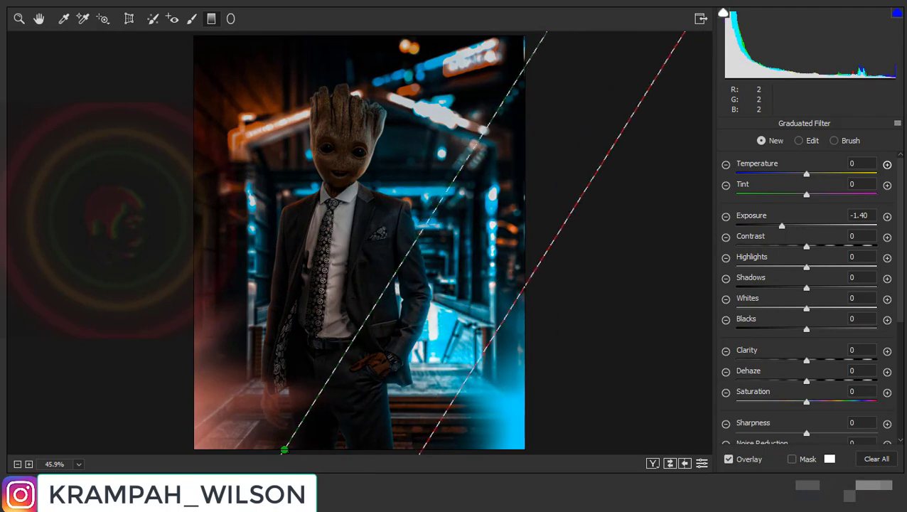
{"action": "key", "text": "ctrl+0"}
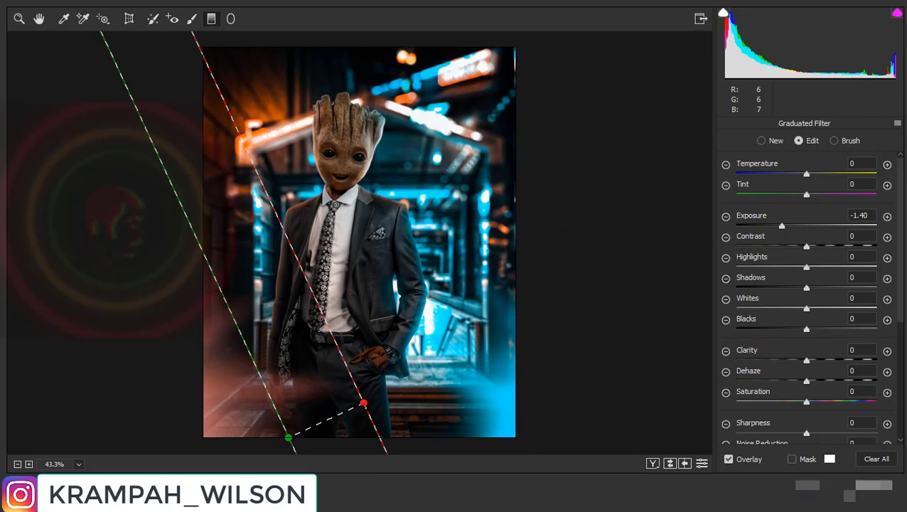
{"action": "mouse_move", "coordinate": [363, 403]}
{"action": "left_mouse_down"}
{"action": "mouse_move", "coordinate": [340, 452]}
{"action": "mouse_move", "coordinate": [426, 449]}
{"action": "mouse_move", "coordinate": [202, 364]}
{"action": "mouse_move", "coordinate": [128, 427]}
{"action": "mouse_move", "coordinate": [147, 419]}
{"action": "left_mouse_up"}
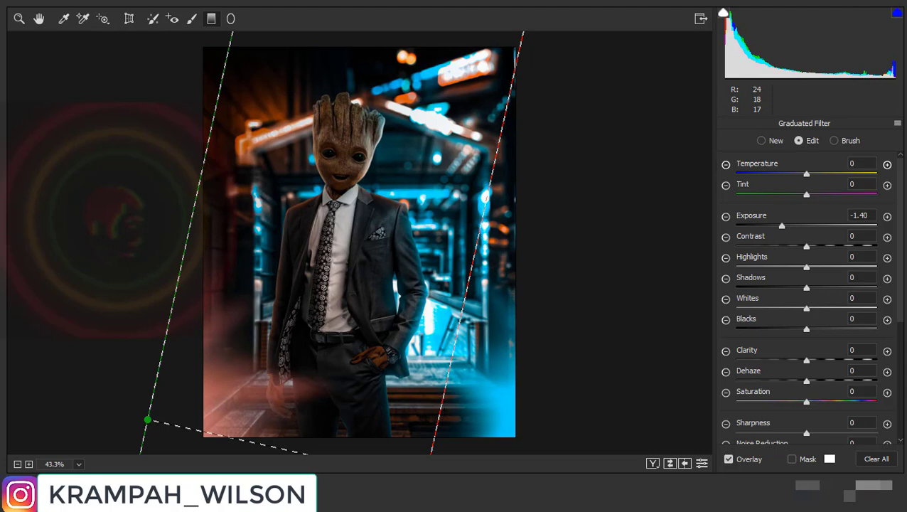
{"action": "left_click_drag", "start_coordinate": [306, 450], "coordinate": [417, 393]}
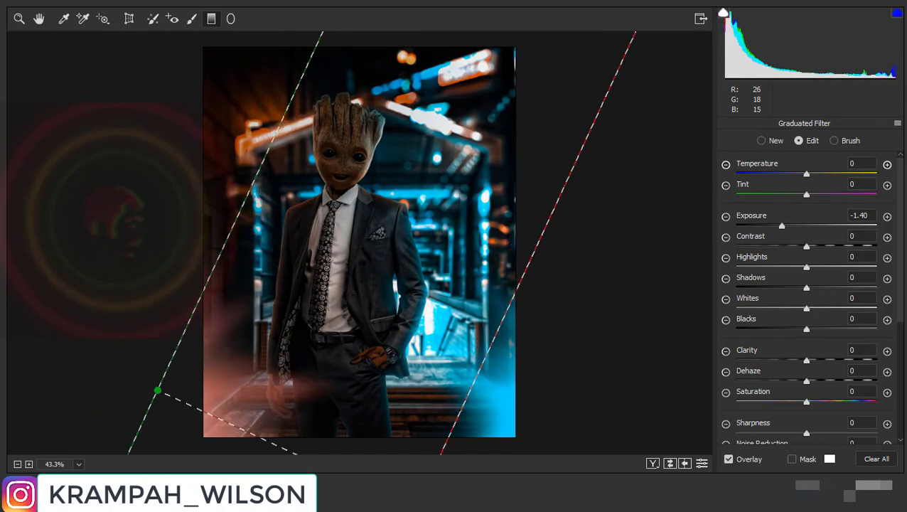
{"action": "mouse_move", "coordinate": [372, 418]}
{"action": "left_mouse_down"}
{"action": "mouse_move", "coordinate": [162, 399]}
{"action": "mouse_move", "coordinate": [280, 432]}
{"action": "left_mouse_up"}
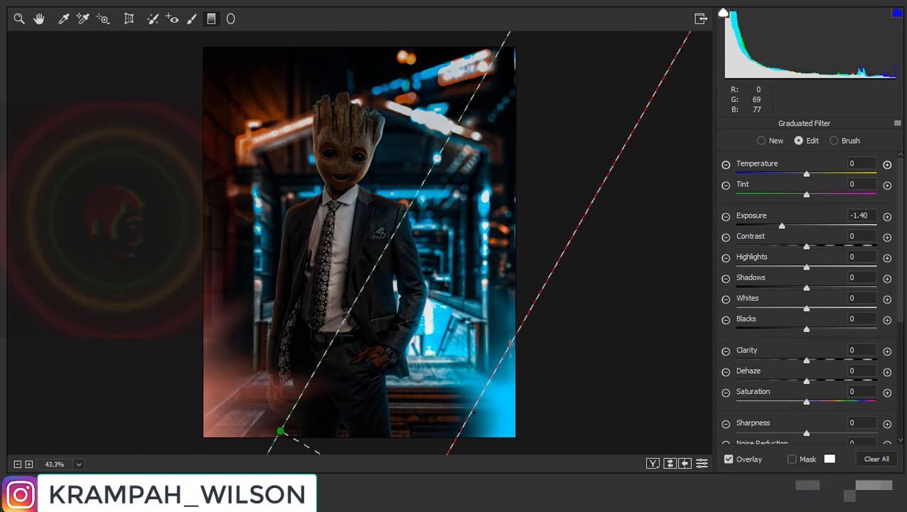
Settle the gradient at a shallow slant flattened across the figure's hips
{"action": "left_click", "coordinate": [474, 411]}
{"action": "left_click", "coordinate": [280, 431]}
{"action": "mouse_move", "coordinate": [313, 450]}
{"action": "left_mouse_down"}
{"action": "mouse_move", "coordinate": [409, 452]}
{"action": "mouse_move", "coordinate": [325, 395]}
{"action": "left_mouse_up"}
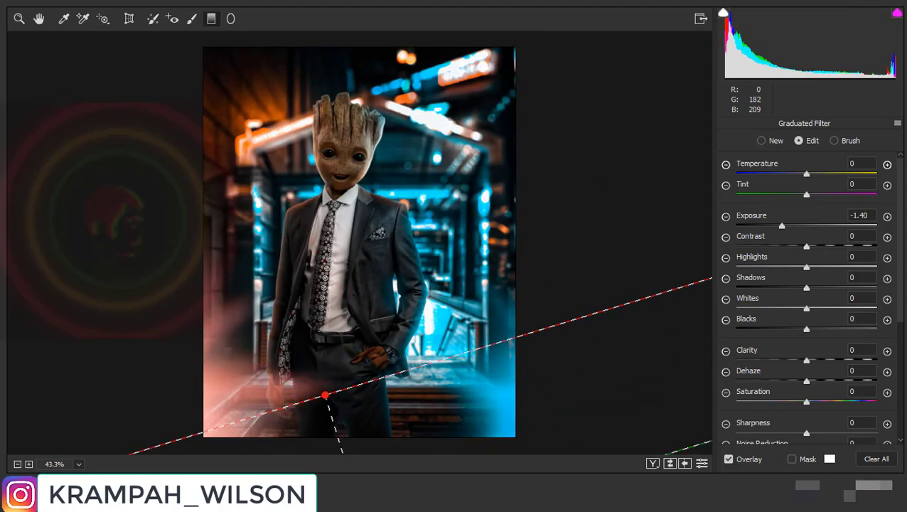
{"action": "left_click_drag", "start_coordinate": [324, 395], "coordinate": [340, 361]}
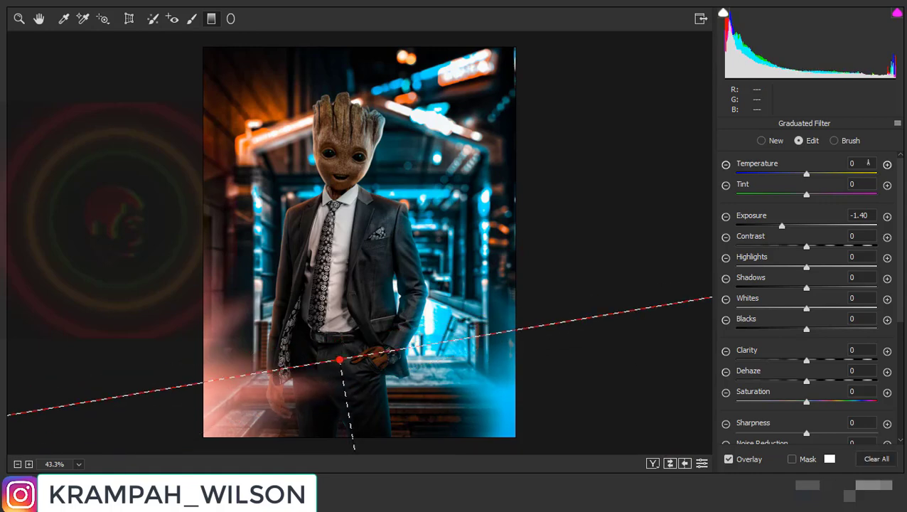
{"action": "left_click", "coordinate": [230, 19]}
Draw a tall radial oval around the figure with its outside darkened to -2.25 exposure
{"action": "left_click_drag", "start_coordinate": [348, 226], "coordinate": [481, 418]}
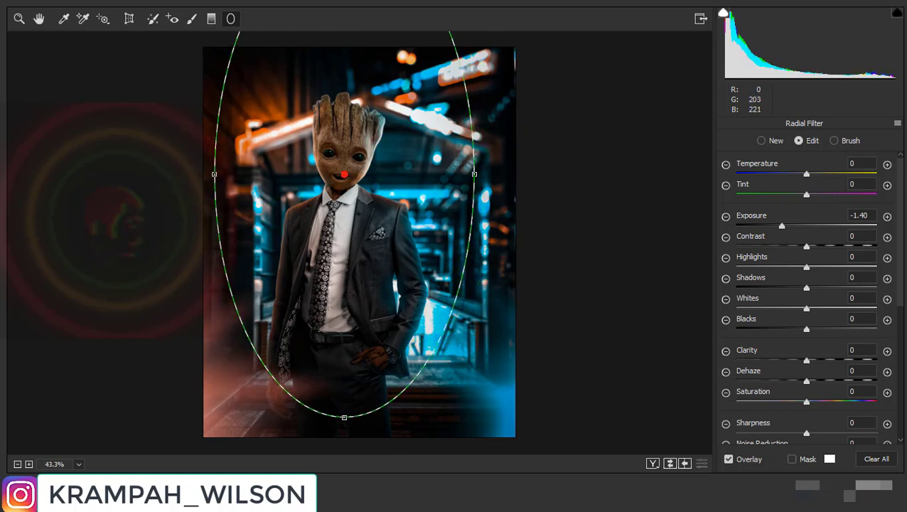
{"action": "left_click_drag", "start_coordinate": [359, 416], "coordinate": [358, 453]}
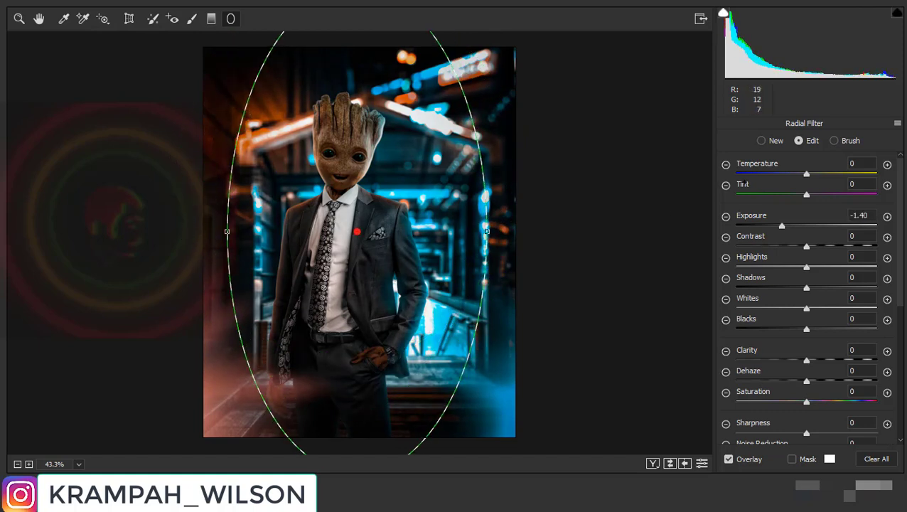
{"action": "scroll", "coordinate": [898, 226], "scroll_direction": "down", "scroll_amount": 5}
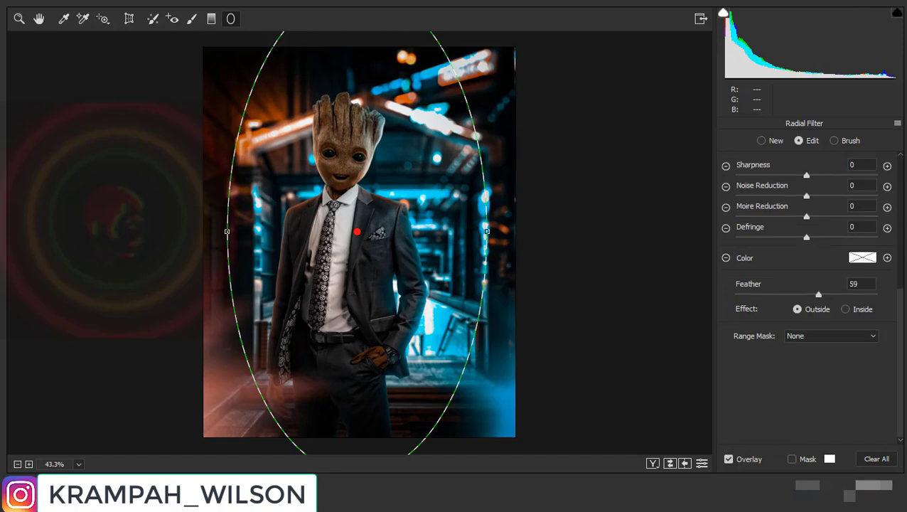
{"action": "scroll", "coordinate": [810, 284], "scroll_direction": "up", "scroll_amount": 5}
{"action": "left_click_drag", "start_coordinate": [772, 216], "coordinate": [758, 226]}
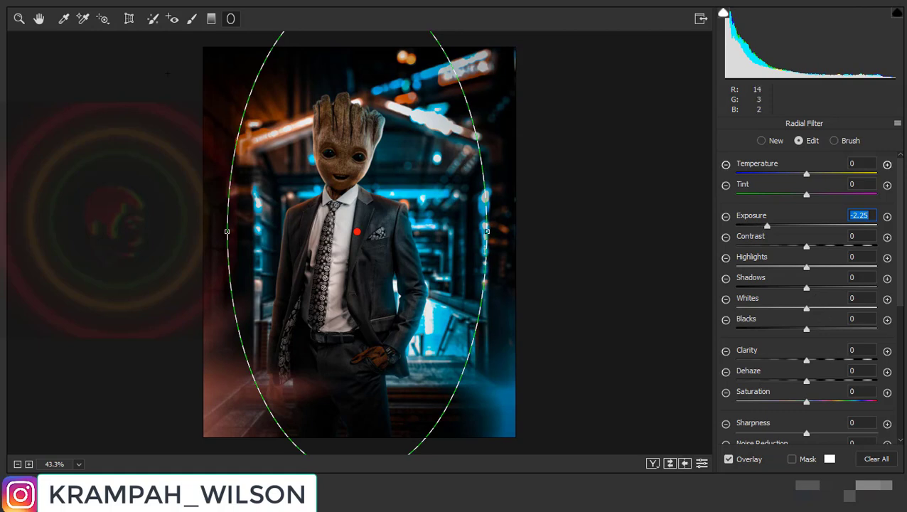
{"action": "left_click", "coordinate": [39, 18]}
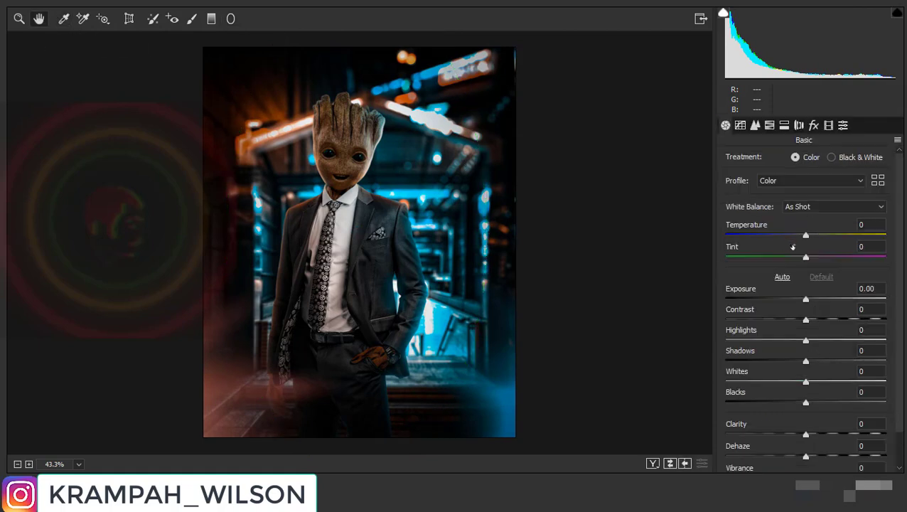
Set Contrast -6, Highlights +14, Whites +17 and Clarity +20 in the Basic panel
{"action": "mouse_move", "coordinate": [806, 321]}
{"action": "left_mouse_down"}
{"action": "mouse_move", "coordinate": [838, 320]}
{"action": "mouse_move", "coordinate": [800, 325]}
{"action": "left_mouse_up"}
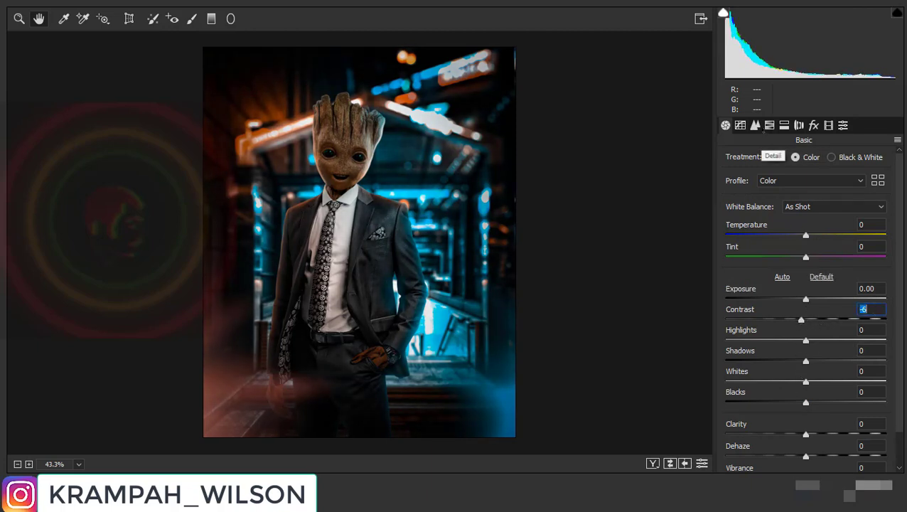
{"action": "left_click_drag", "start_coordinate": [806, 340], "coordinate": [815, 340]}
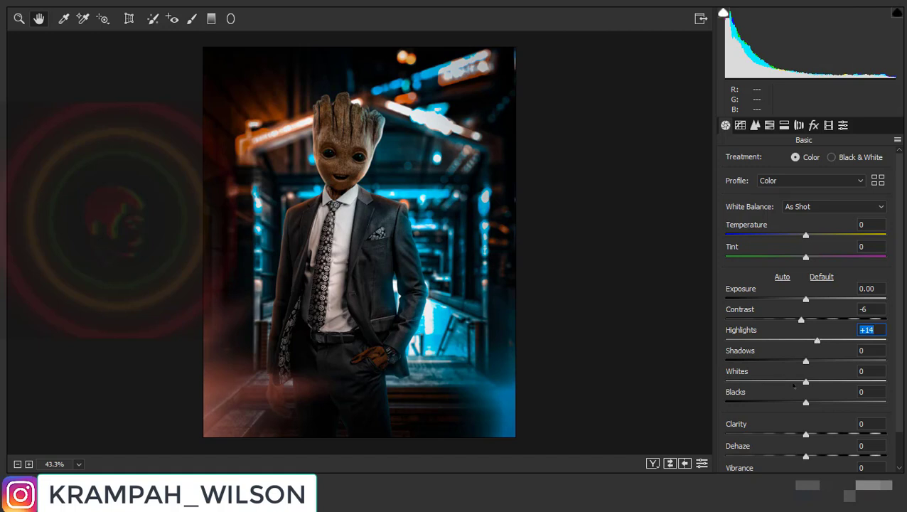
{"action": "left_click_drag", "start_coordinate": [815, 384], "coordinate": [819, 384]}
{"action": "left_click_drag", "start_coordinate": [805, 435], "coordinate": [822, 435]}
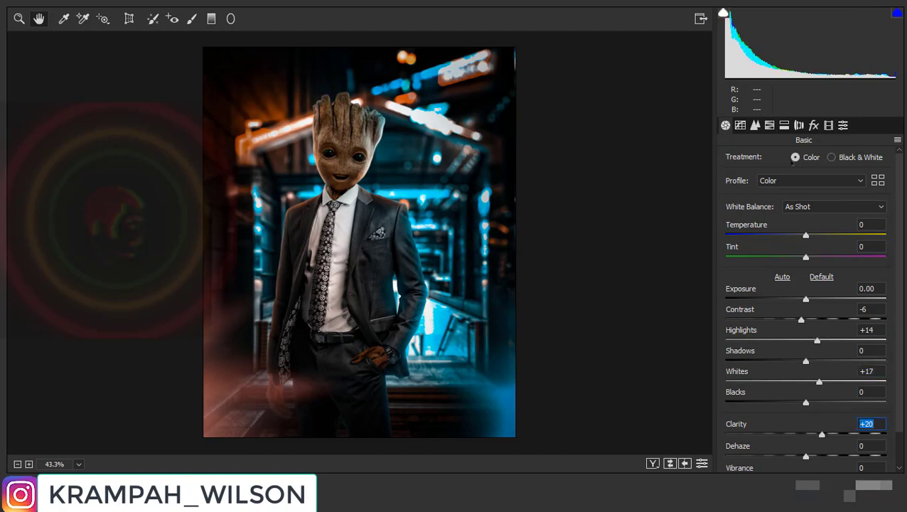
Adjust the Tone Curve: lift the black point to fade shadows and brighten the midtones
{"action": "left_click", "coordinate": [740, 125]}
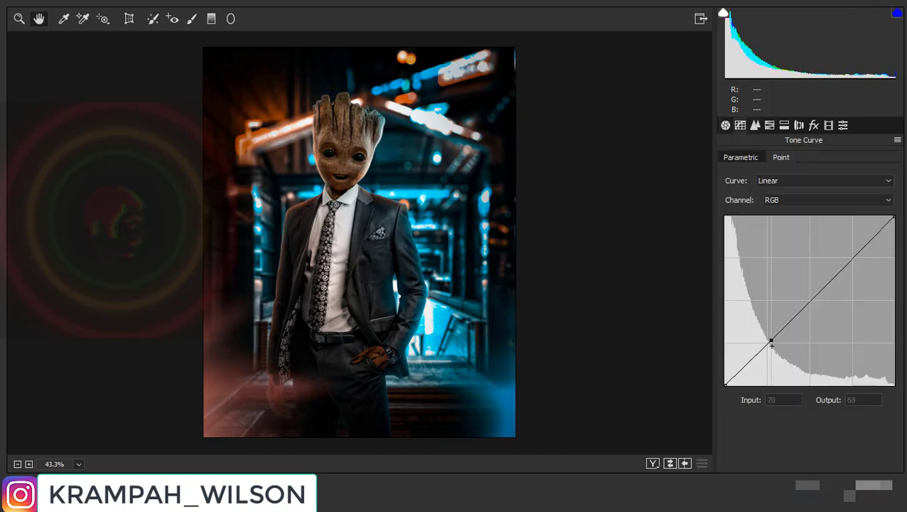
{"action": "left_click_drag", "start_coordinate": [770, 341], "coordinate": [772, 362]}
{"action": "left_click_drag", "start_coordinate": [725, 384], "coordinate": [715, 378]}
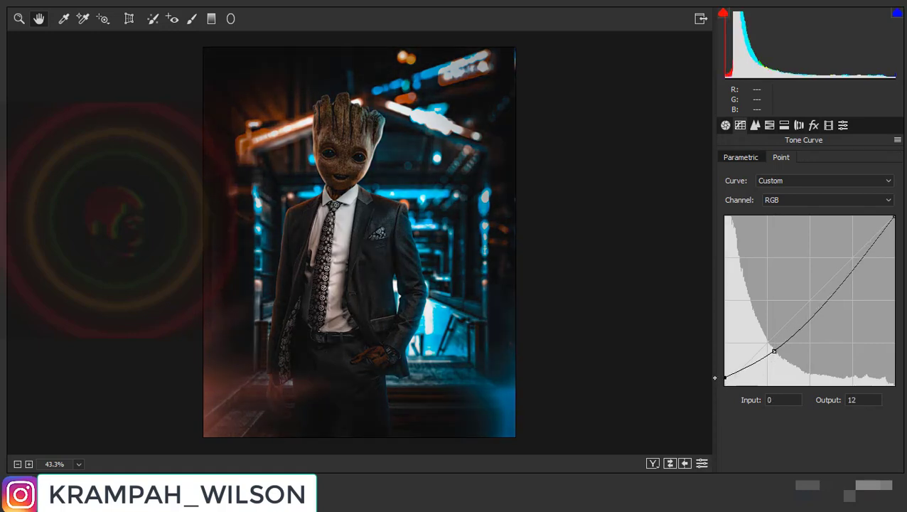
{"action": "mouse_move", "coordinate": [774, 351]}
{"action": "left_mouse_down"}
{"action": "mouse_move", "coordinate": [788, 324]}
{"action": "mouse_move", "coordinate": [780, 328]}
{"action": "left_mouse_up"}
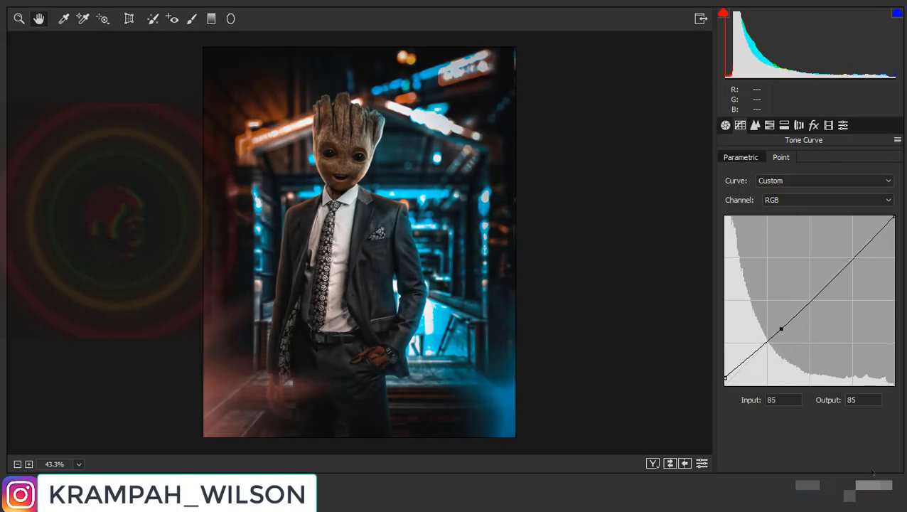
Raise HSL luminance for Blues to +38 and Aquas, then apply the Camera Raw edits
{"action": "left_click", "coordinate": [769, 125]}
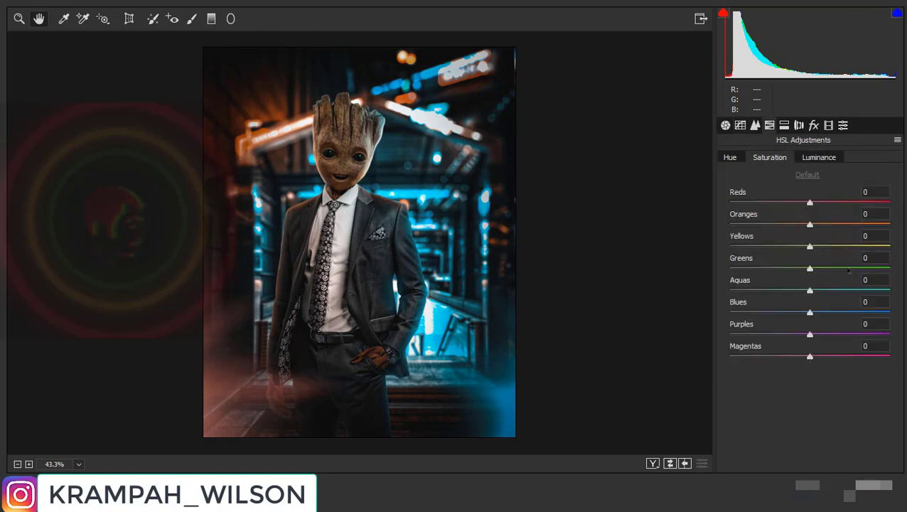
{"action": "left_click", "coordinate": [821, 158]}
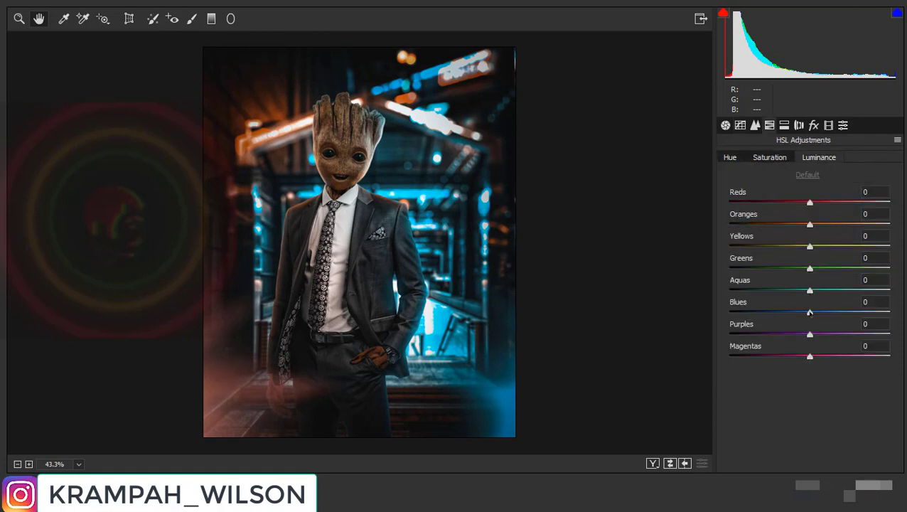
{"action": "mouse_move", "coordinate": [809, 313]}
{"action": "left_mouse_down"}
{"action": "mouse_move", "coordinate": [841, 312]}
{"action": "mouse_move", "coordinate": [850, 296]}
{"action": "left_mouse_up"}
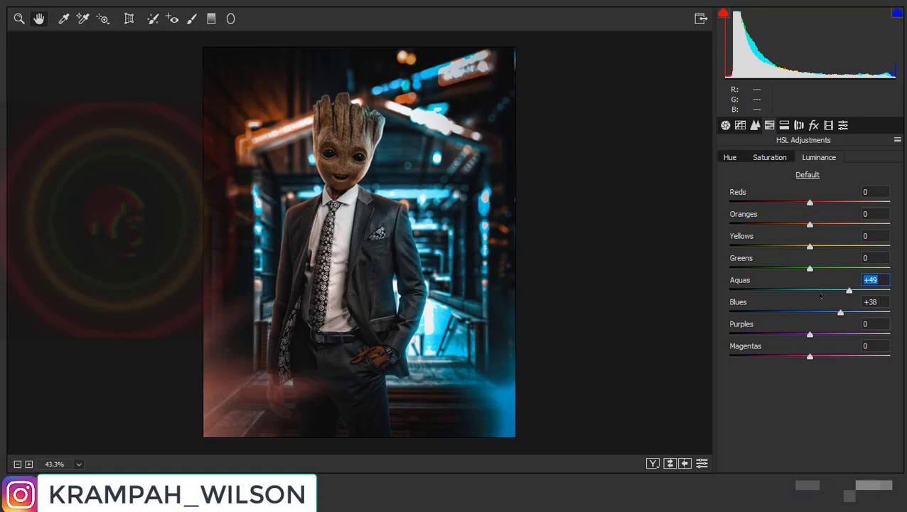
{"action": "left_click_drag", "start_coordinate": [809, 356], "coordinate": [829, 357]}
{"action": "key", "text": "ctrl+alt+1"}
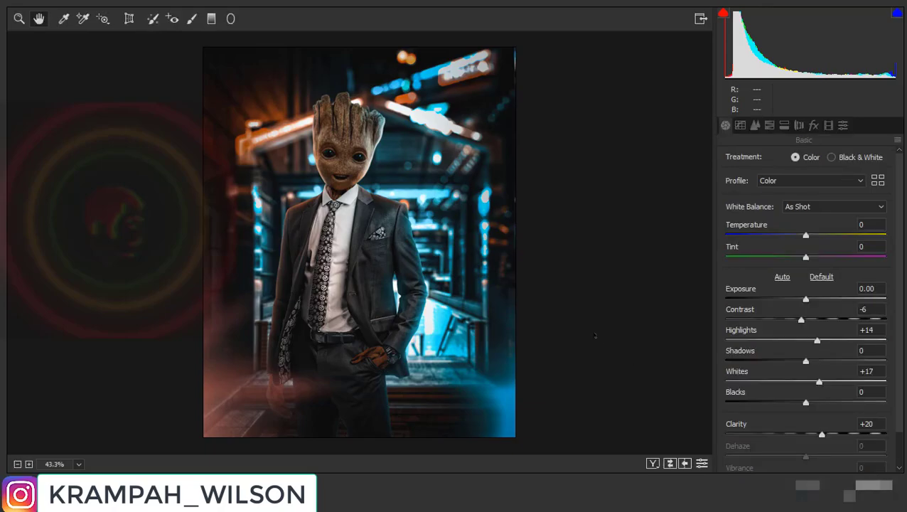
{"action": "key", "text": "Return"}
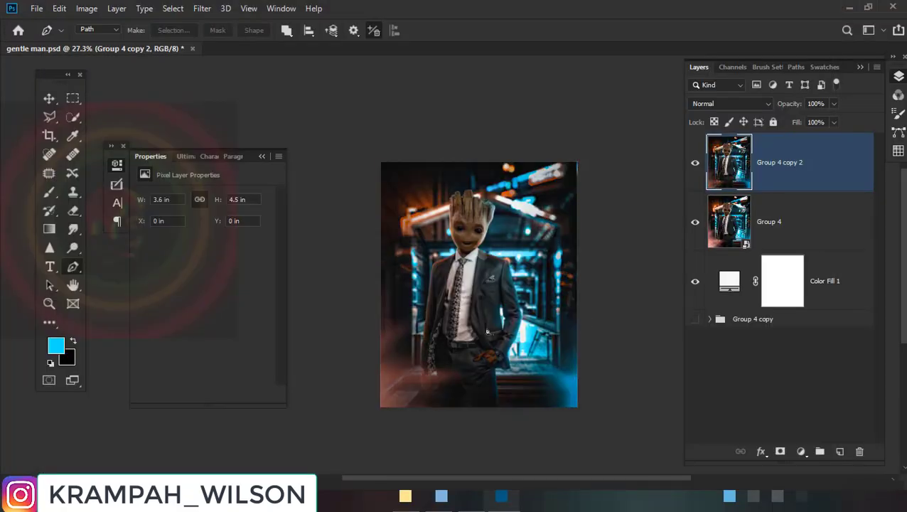
Duplicate Group 4 copy 2, apply Topaz Adjust 5 at 43% opacity, and add empty Layer 9 above
{"action": "scroll", "coordinate": [478, 313], "scroll_direction": "up", "scroll_amount": 3}
{"action": "left_click_drag", "start_coordinate": [803, 178], "coordinate": [840, 451]}
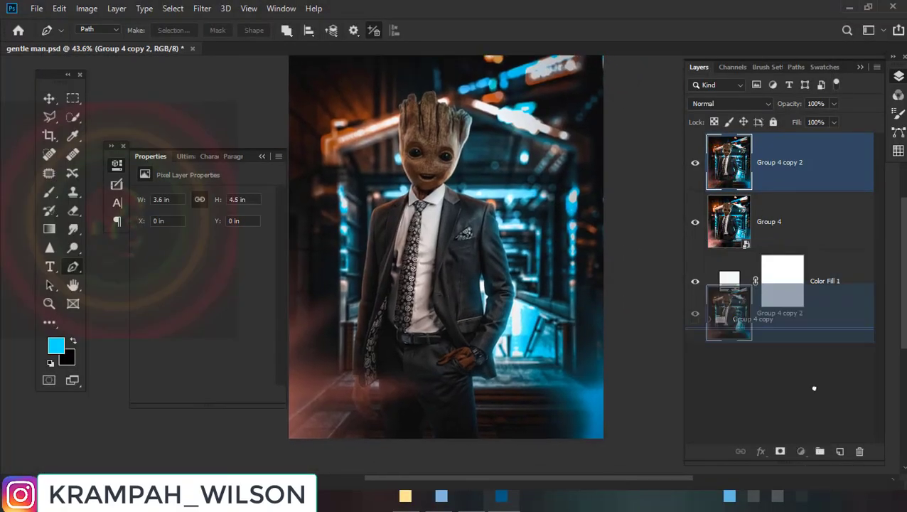
{"action": "left_click", "coordinate": [202, 9]}
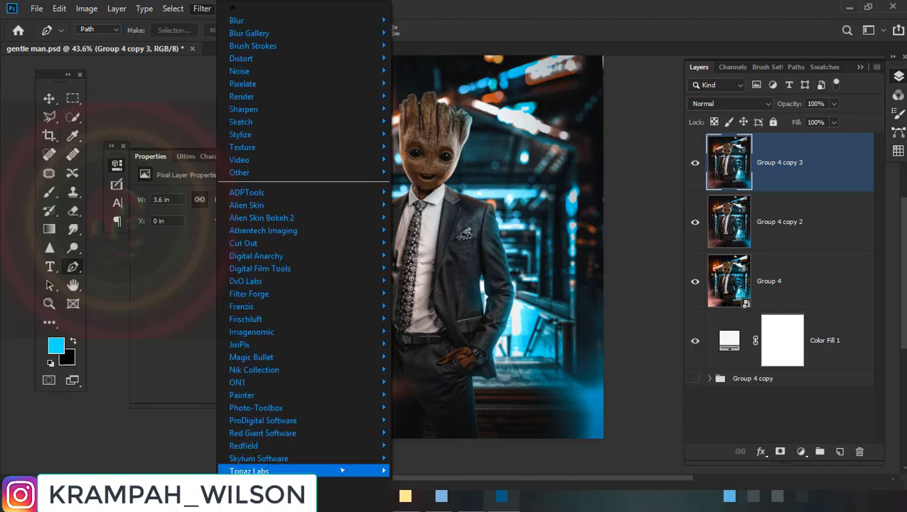
{"action": "mouse_move", "coordinate": [249, 470]}
{"action": "left_click", "coordinate": [441, 246]}
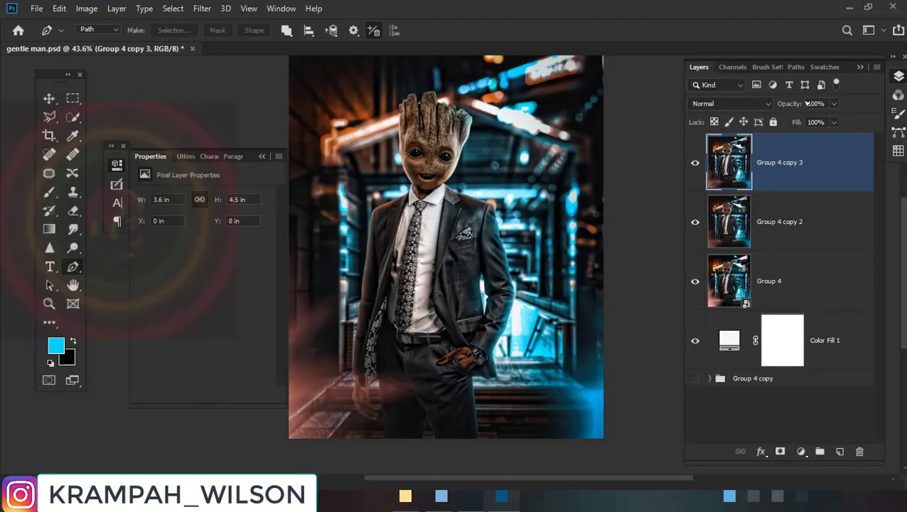
{"action": "left_click_drag", "start_coordinate": [808, 103], "coordinate": [759, 107]}
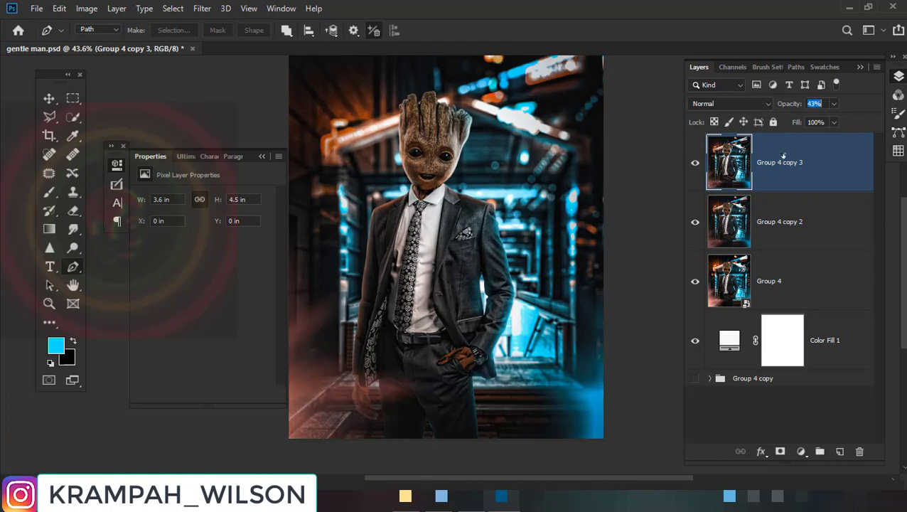
{"action": "left_click", "coordinate": [839, 451]}
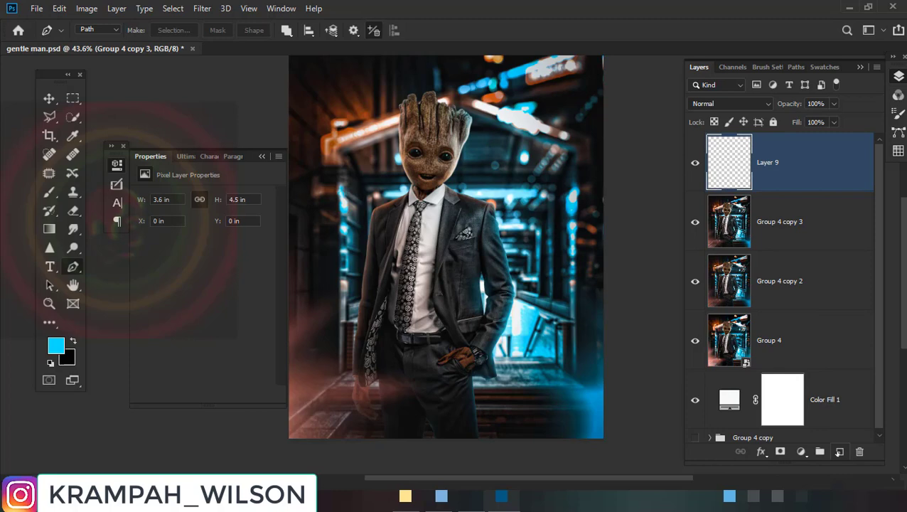
Stamp the visible composite into Layer 9 with Apply Image, then launch Alien Skin Exposure X4
{"action": "left_click", "coordinate": [86, 8]}
{"action": "left_click", "coordinate": [113, 203]}
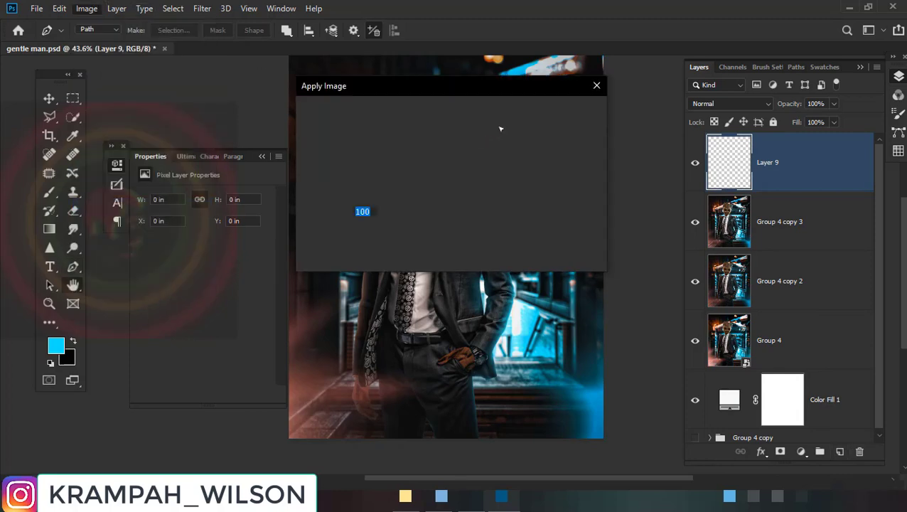
{"action": "left_click", "coordinate": [573, 118]}
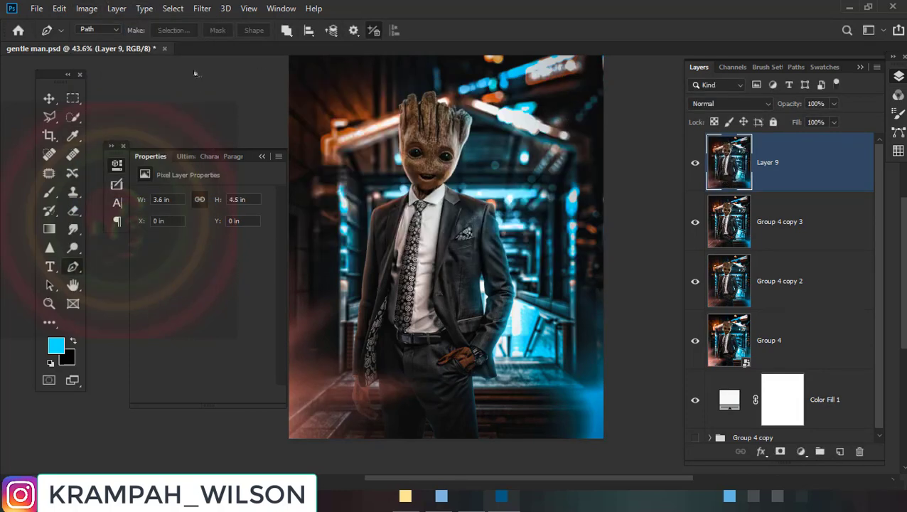
{"action": "left_click", "coordinate": [202, 9]}
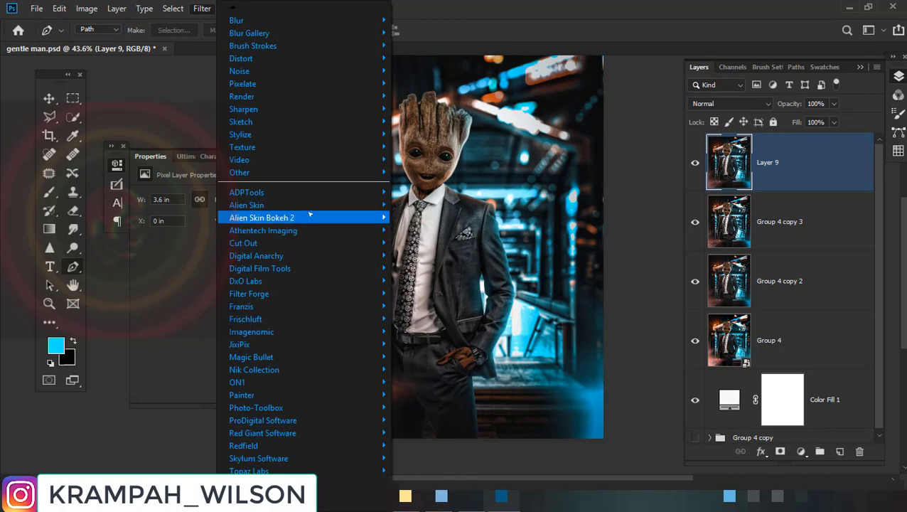
{"action": "mouse_move", "coordinate": [246, 205]}
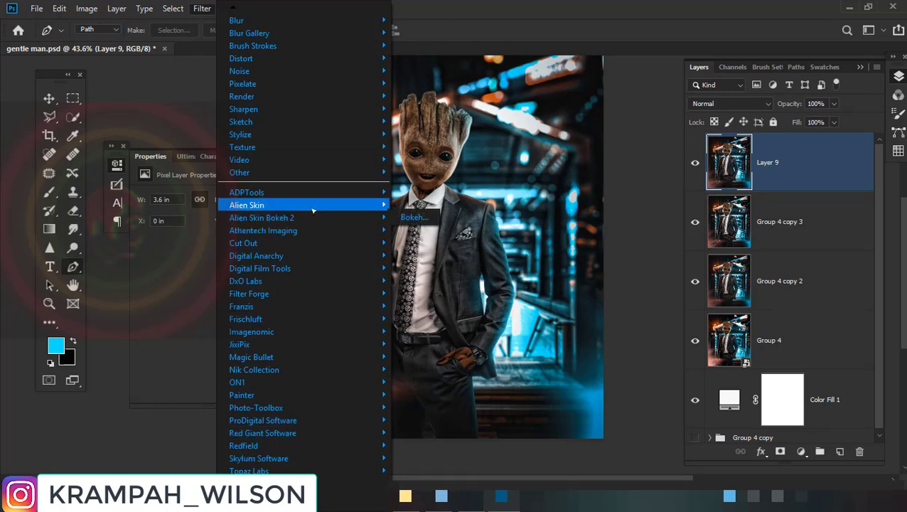
{"action": "left_click", "coordinate": [423, 231]}
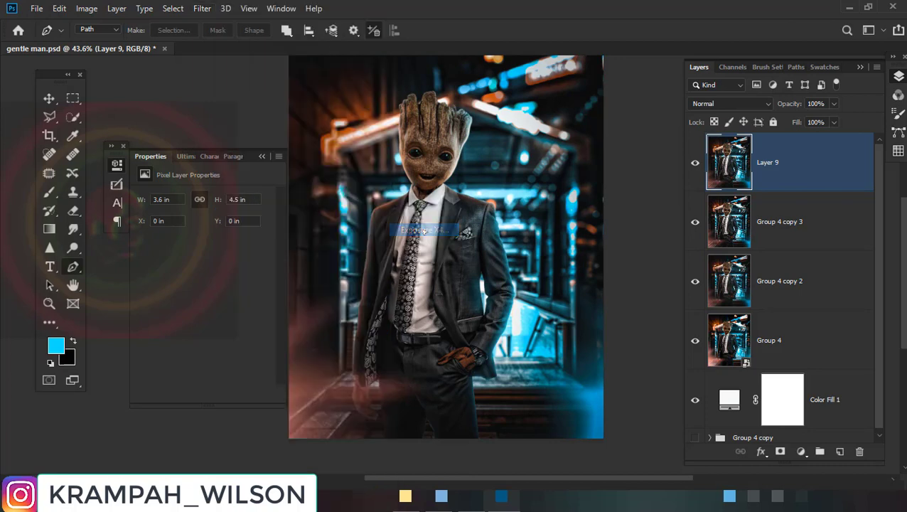
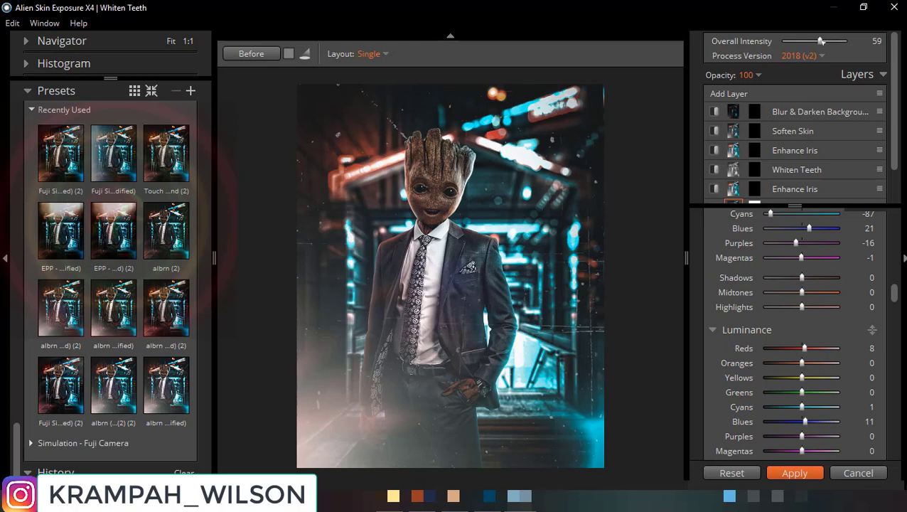
Raise the preset's Overall Intensity slider to 73
{"action": "mouse_move", "coordinate": [820, 40]}
{"action": "left_mouse_down"}
{"action": "mouse_move", "coordinate": [841, 41]}
{"action": "mouse_move", "coordinate": [802, 41]}
{"action": "left_mouse_up"}
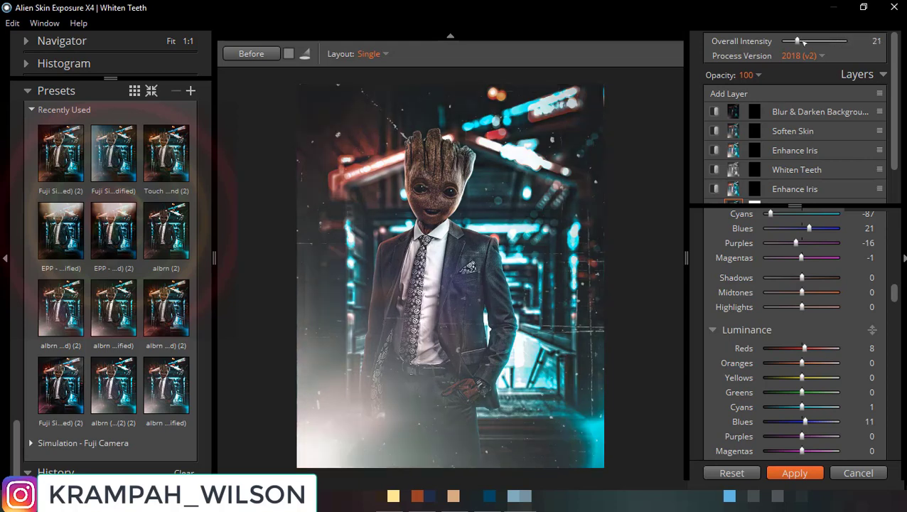
{"action": "left_click_drag", "start_coordinate": [804, 42], "coordinate": [828, 43]}
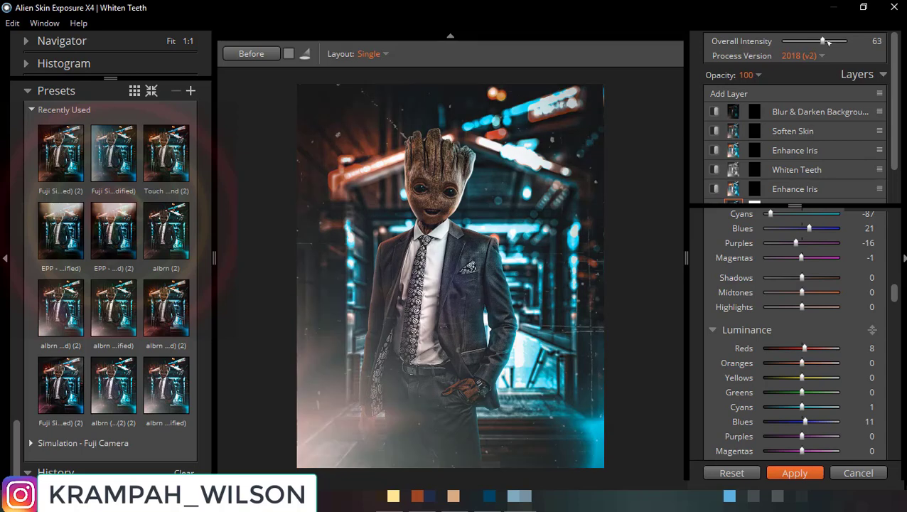
{"action": "left_click_drag", "start_coordinate": [828, 42], "coordinate": [817, 41]}
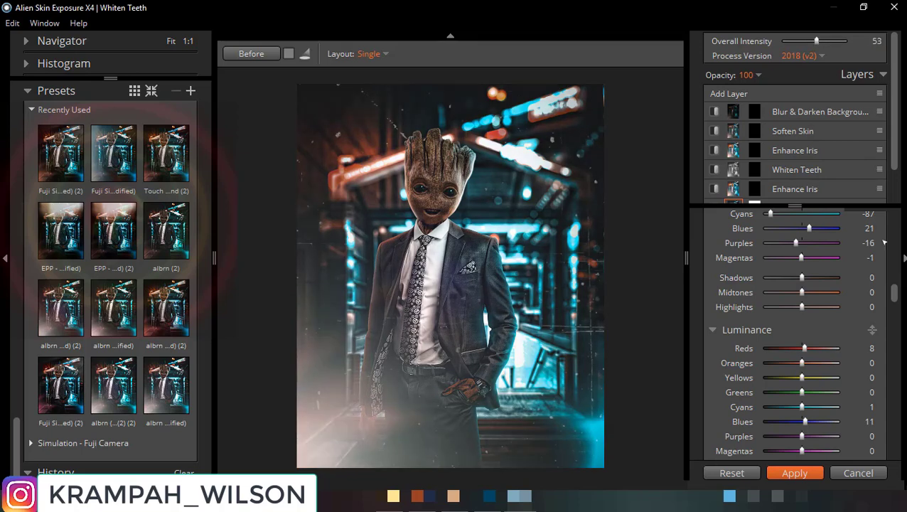
Try the Light Effect overlay opacity, leaving it at 100 with Screen (Lighter) blending
{"action": "scroll", "coordinate": [891, 142], "scroll_direction": "down", "scroll_amount": 1}
{"action": "scroll", "coordinate": [891, 142], "scroll_direction": "up", "scroll_amount": 1}
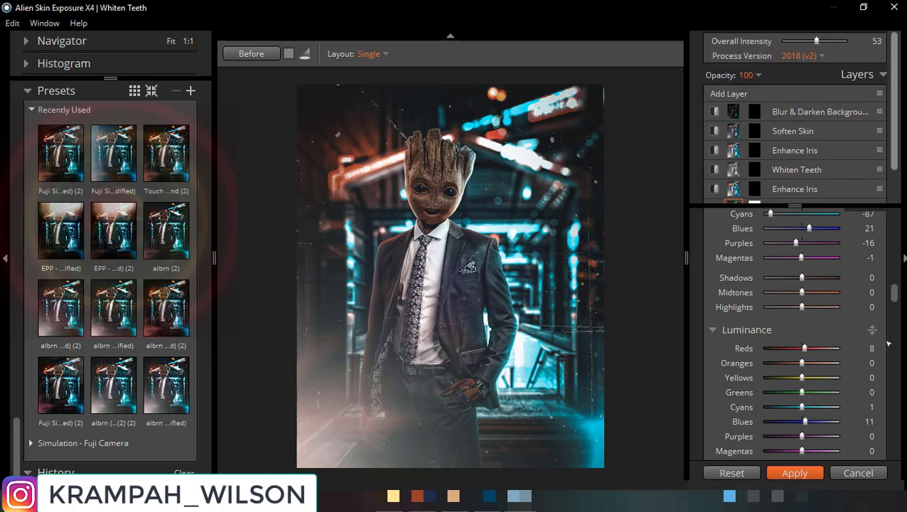
{"action": "scroll", "coordinate": [891, 143], "scroll_direction": "down", "scroll_amount": 1}
{"action": "scroll", "coordinate": [891, 142], "scroll_direction": "up", "scroll_amount": 1}
{"action": "left_click_drag", "start_coordinate": [894, 295], "coordinate": [894, 361]}
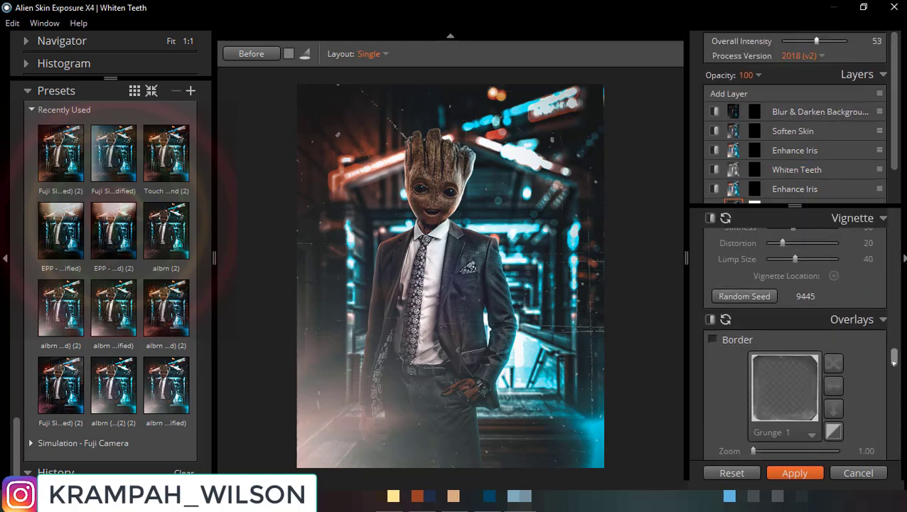
{"action": "scroll", "coordinate": [813, 337], "scroll_direction": "down", "scroll_amount": 3}
{"action": "scroll", "coordinate": [813, 337], "scroll_direction": "down", "scroll_amount": 2}
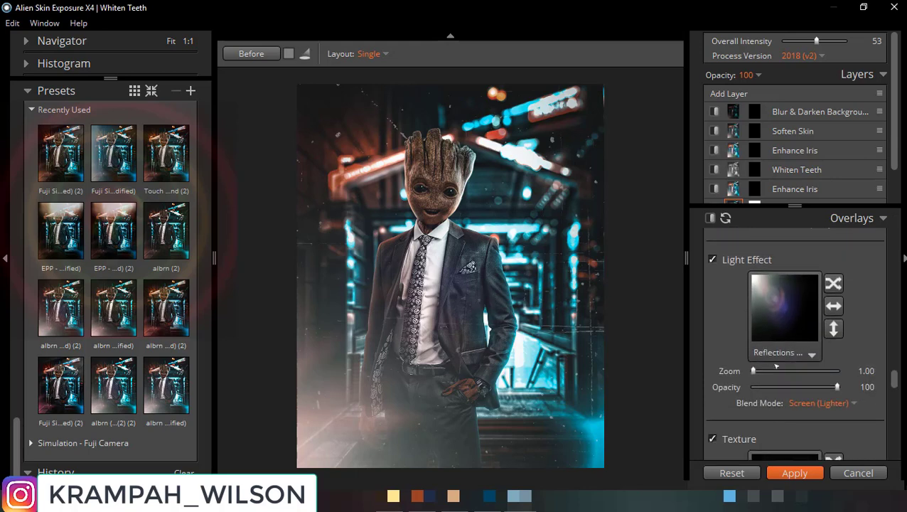
{"action": "mouse_move", "coordinate": [837, 387]}
{"action": "left_mouse_down"}
{"action": "mouse_move", "coordinate": [767, 388]}
{"action": "mouse_move", "coordinate": [807, 388]}
{"action": "left_mouse_up"}
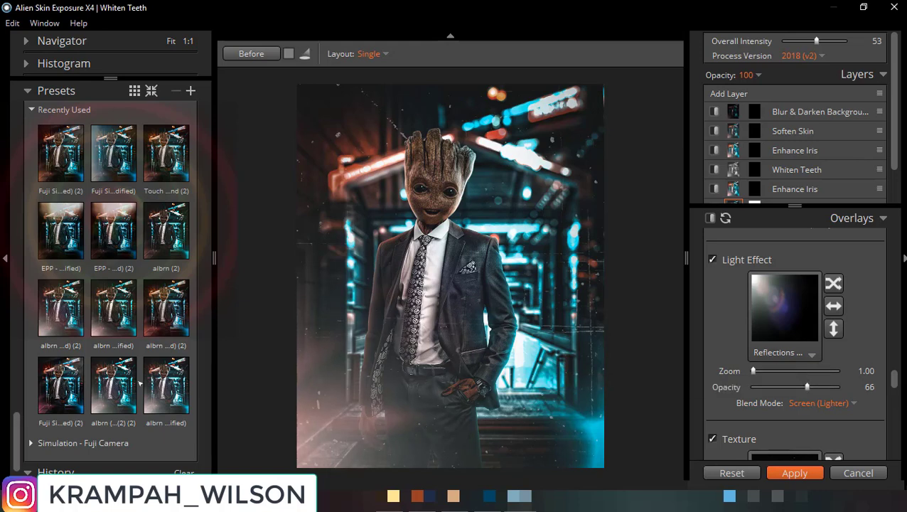
{"action": "scroll", "coordinate": [60, 302], "scroll_direction": "down", "scroll_amount": 2}
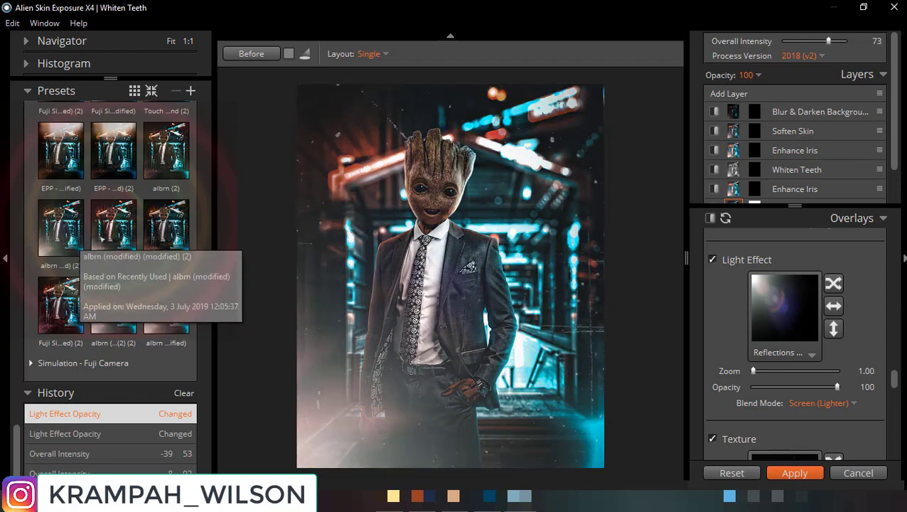
Reapply the modified albrn preset and shift the Greens hue
{"action": "left_click", "coordinate": [101, 240]}
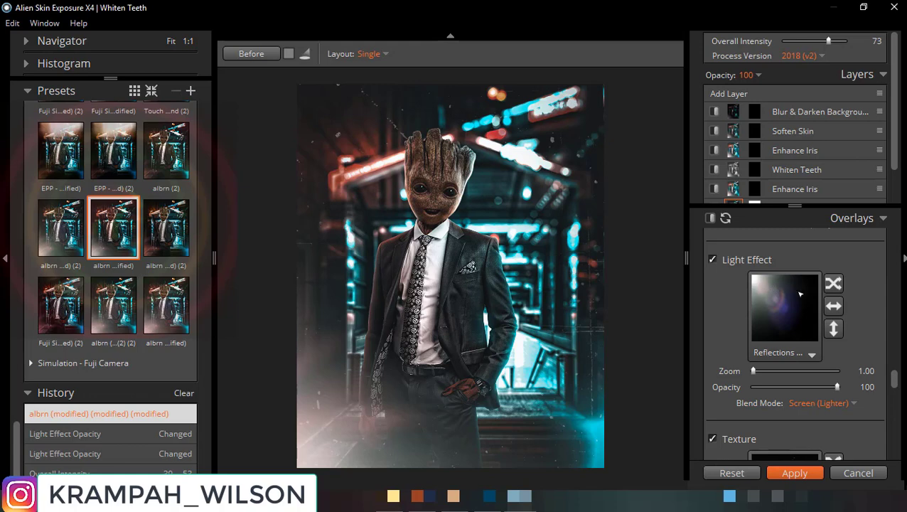
{"action": "scroll", "coordinate": [810, 313], "scroll_direction": "up", "scroll_amount": 5}
{"action": "scroll", "coordinate": [818, 320], "scroll_direction": "up", "scroll_amount": 5}
{"action": "scroll", "coordinate": [828, 325], "scroll_direction": "up", "scroll_amount": 5}
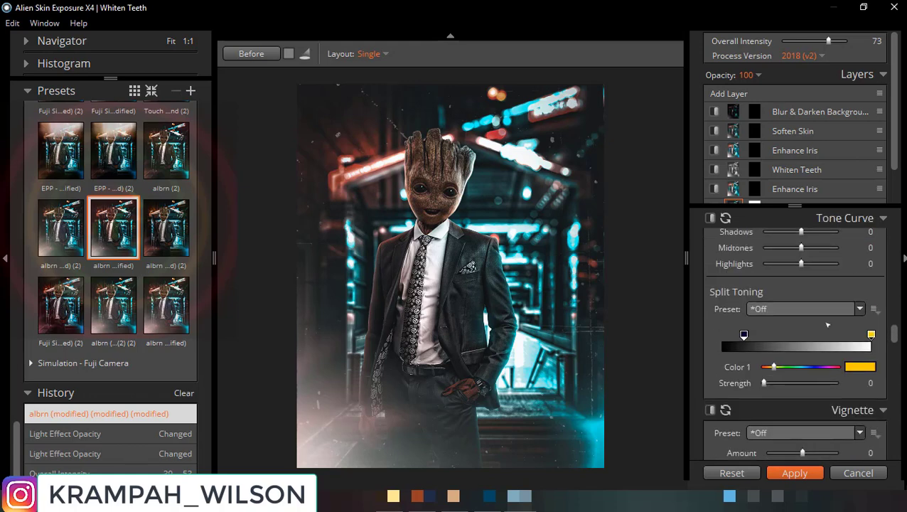
{"action": "scroll", "coordinate": [827, 325], "scroll_direction": "up", "scroll_amount": 5}
{"action": "scroll", "coordinate": [827, 325], "scroll_direction": "up", "scroll_amount": 5}
{"action": "scroll", "coordinate": [827, 324], "scroll_direction": "up", "scroll_amount": 5}
{"action": "scroll", "coordinate": [826, 325], "scroll_direction": "up", "scroll_amount": 5}
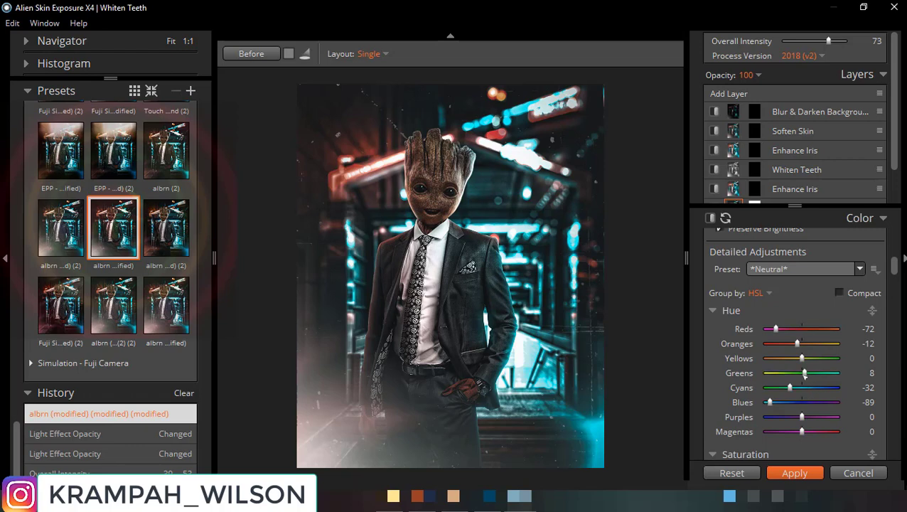
{"action": "left_click_drag", "start_coordinate": [805, 375], "coordinate": [821, 375]}
Boost Cyans saturation to 43 and shift the Blues and Cyans hues
{"action": "scroll", "coordinate": [818, 374], "scroll_direction": "down", "scroll_amount": 3}
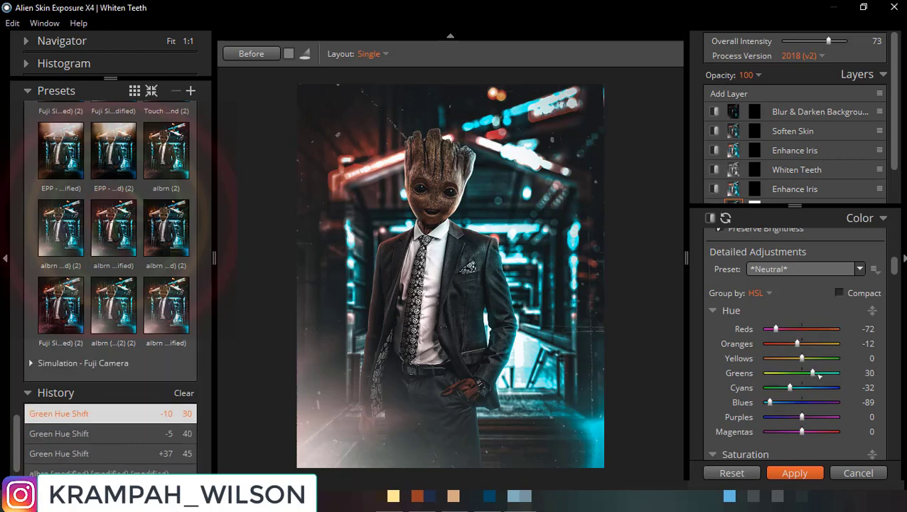
{"action": "scroll", "coordinate": [842, 375], "scroll_direction": "down", "scroll_amount": 3}
{"action": "scroll", "coordinate": [842, 376], "scroll_direction": "down", "scroll_amount": 2}
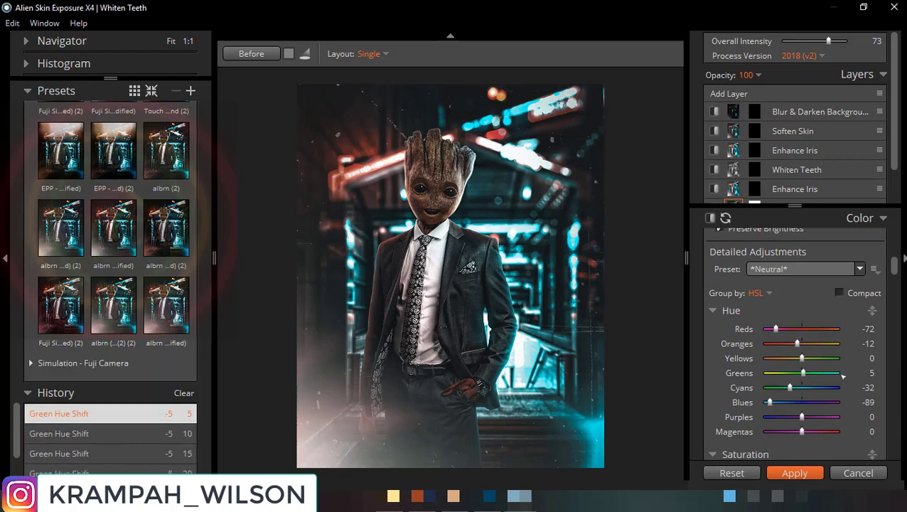
{"action": "mouse_move", "coordinate": [893, 267]}
{"action": "left_mouse_down"}
{"action": "mouse_move", "coordinate": [894, 307]}
{"action": "mouse_move", "coordinate": [894, 283]}
{"action": "left_mouse_up"}
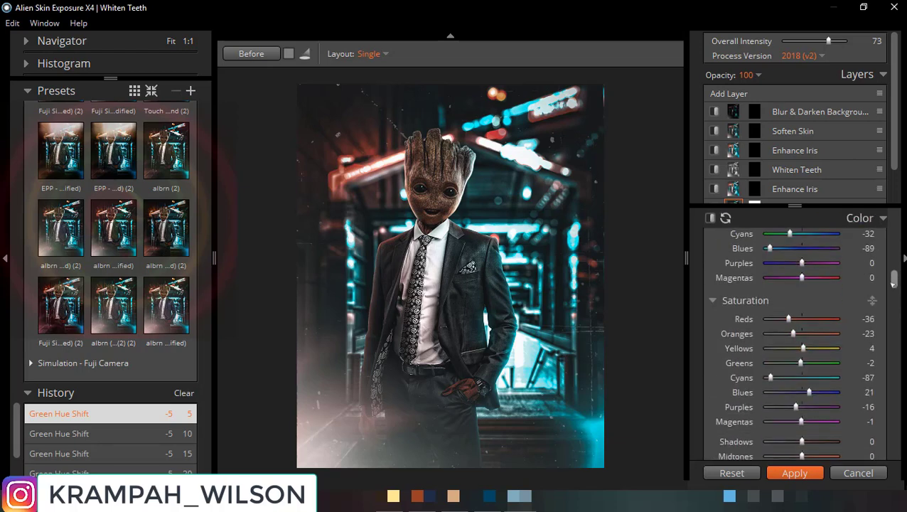
{"action": "left_click_drag", "start_coordinate": [894, 283], "coordinate": [894, 287]}
{"action": "mouse_move", "coordinate": [770, 284]}
{"action": "left_mouse_down"}
{"action": "mouse_move", "coordinate": [844, 285]}
{"action": "mouse_move", "coordinate": [818, 284]}
{"action": "left_mouse_up"}
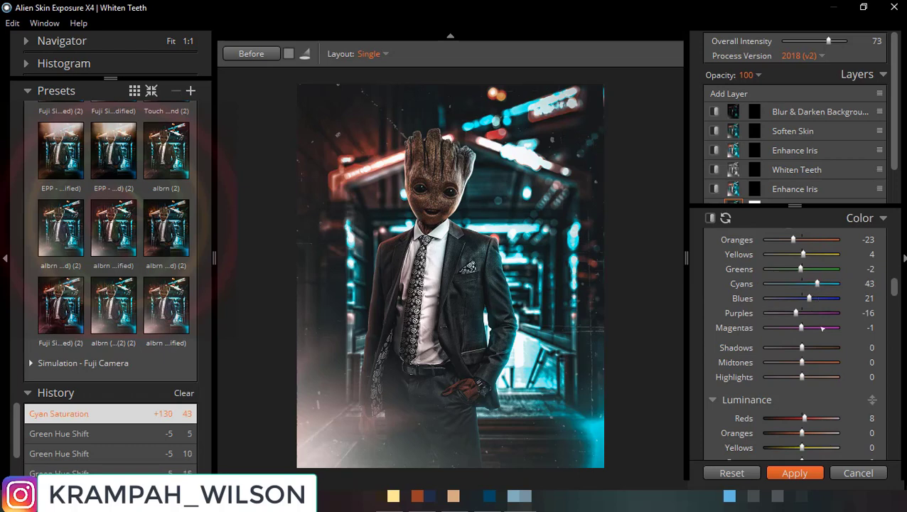
{"action": "scroll", "coordinate": [838, 353], "scroll_direction": "up", "scroll_amount": 4}
{"action": "scroll", "coordinate": [837, 354], "scroll_direction": "up", "scroll_amount": 1}
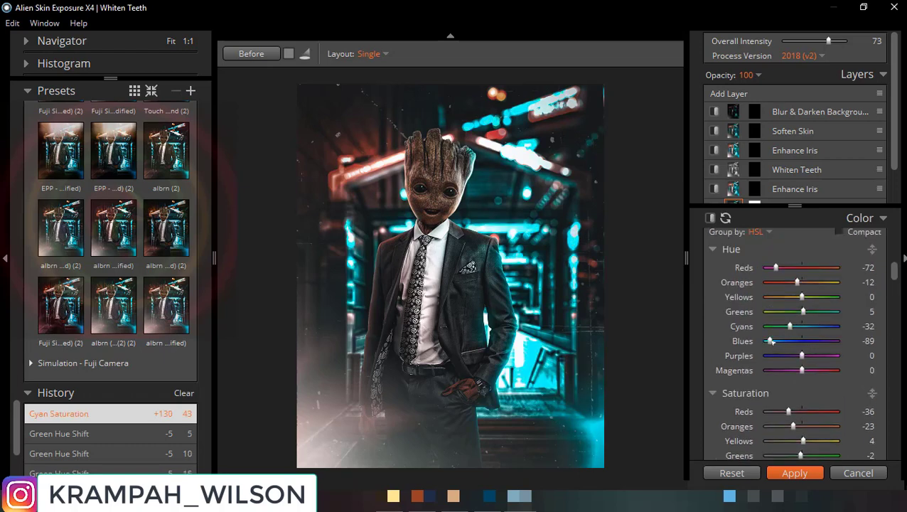
{"action": "mouse_move", "coordinate": [772, 341]}
{"action": "left_mouse_down"}
{"action": "mouse_move", "coordinate": [802, 341]}
{"action": "mouse_move", "coordinate": [808, 327]}
{"action": "left_mouse_up"}
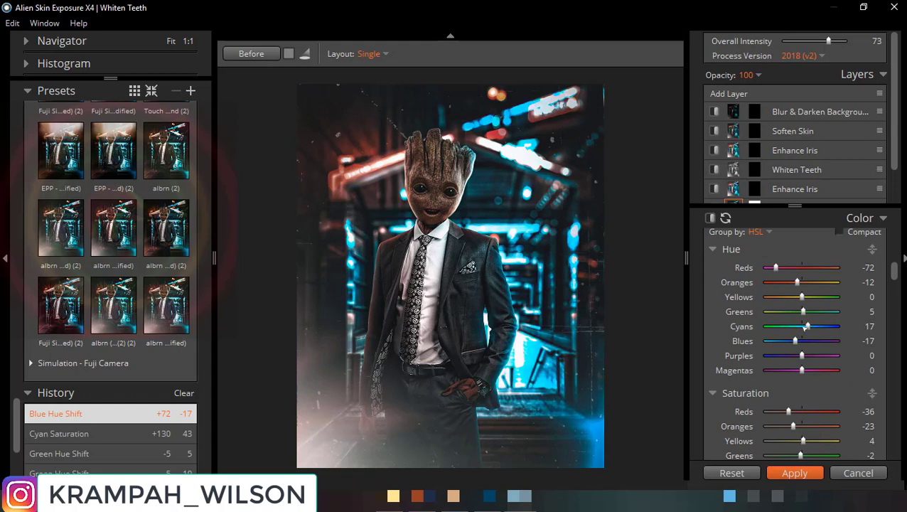
{"action": "left_click_drag", "start_coordinate": [807, 327], "coordinate": [785, 328]}
Cool the Color Filter to -38 and raise Highlights to +28
{"action": "scroll", "coordinate": [787, 328], "scroll_direction": "up", "scroll_amount": 5}
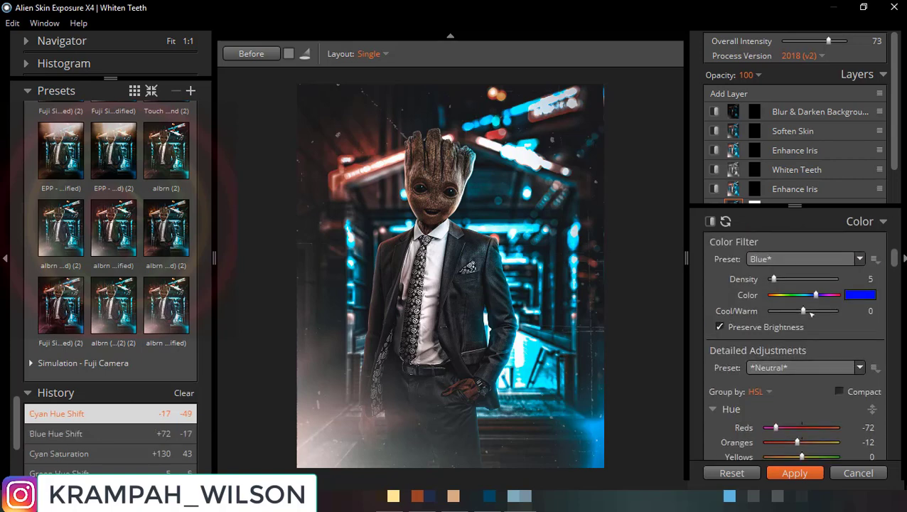
{"action": "left_click_drag", "start_coordinate": [812, 314], "coordinate": [787, 314]}
{"action": "scroll", "coordinate": [787, 314], "scroll_direction": "up", "scroll_amount": 2}
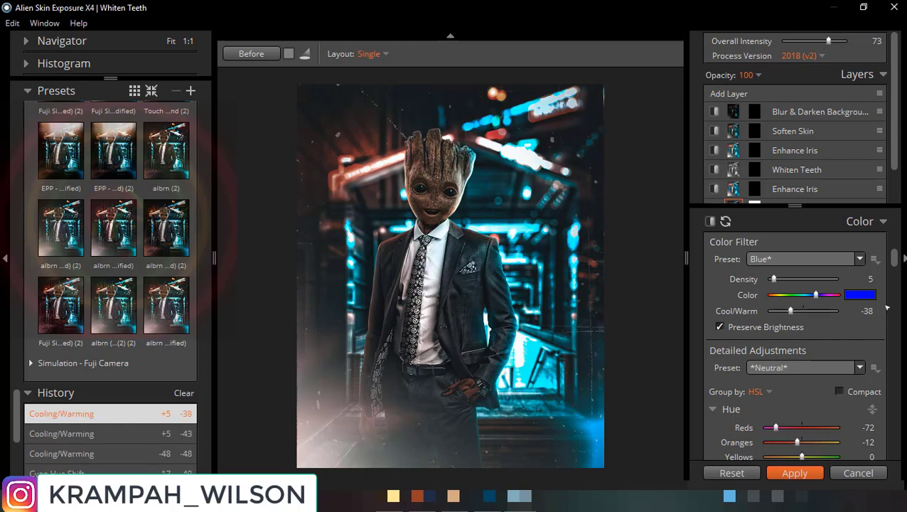
{"action": "mouse_move", "coordinate": [893, 262]}
{"action": "left_mouse_down"}
{"action": "mouse_move", "coordinate": [896, 212]}
{"action": "mouse_move", "coordinate": [893, 229]}
{"action": "left_mouse_up"}
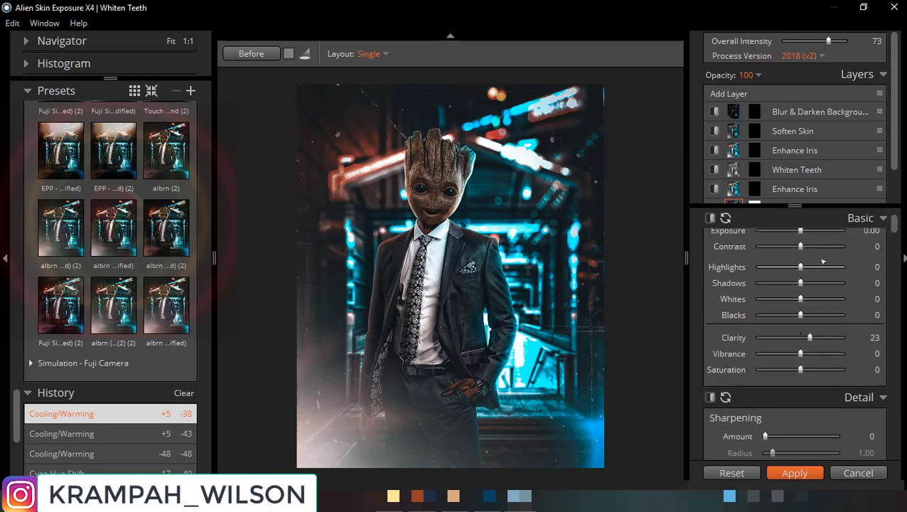
{"action": "left_click_drag", "start_coordinate": [800, 267], "coordinate": [812, 267]}
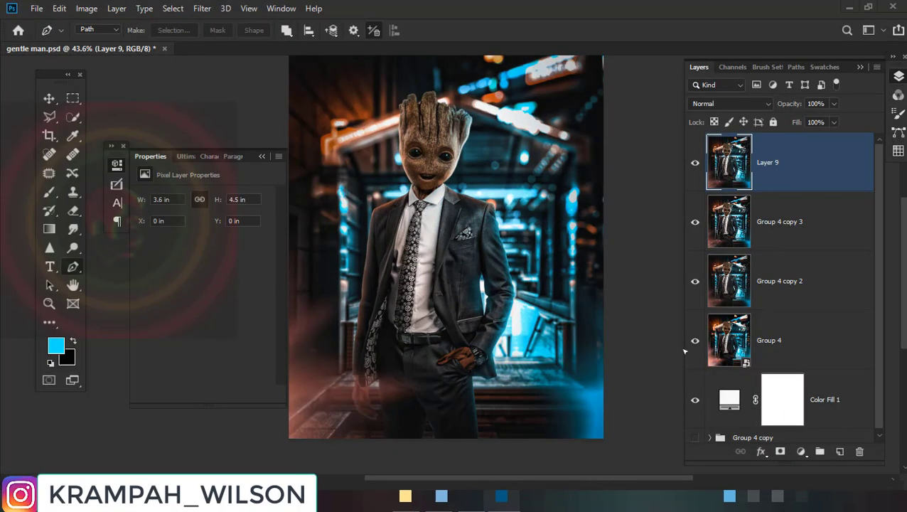
Return the Exposure edit at 62% opacity and stamp a merged copy into new Layer 10
{"action": "key", "text": "ctrl+j"}
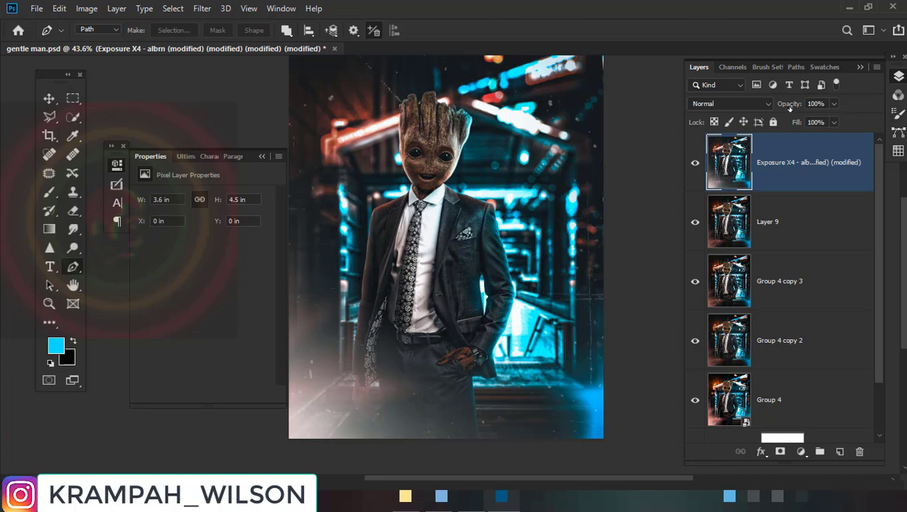
{"action": "left_click_drag", "start_coordinate": [788, 106], "coordinate": [767, 106]}
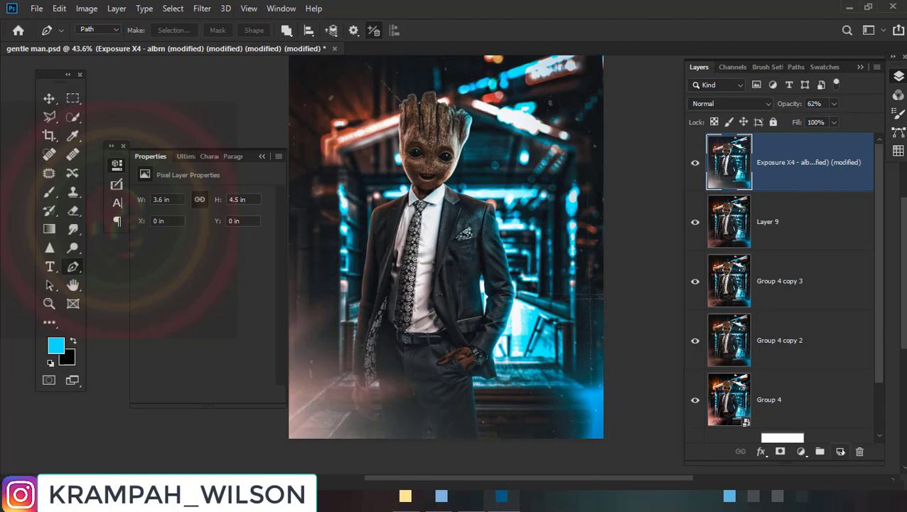
{"action": "left_click", "coordinate": [840, 450]}
{"action": "left_click", "coordinate": [87, 8]}
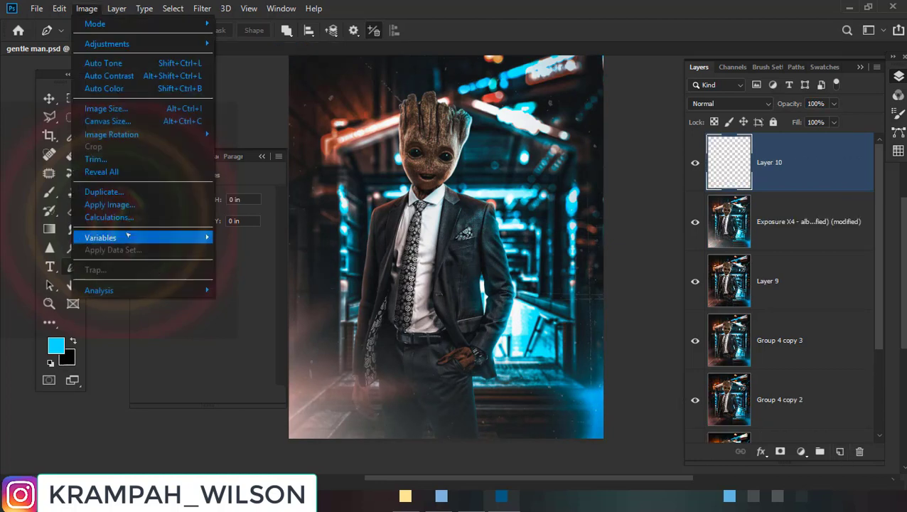
{"action": "left_click", "coordinate": [107, 204]}
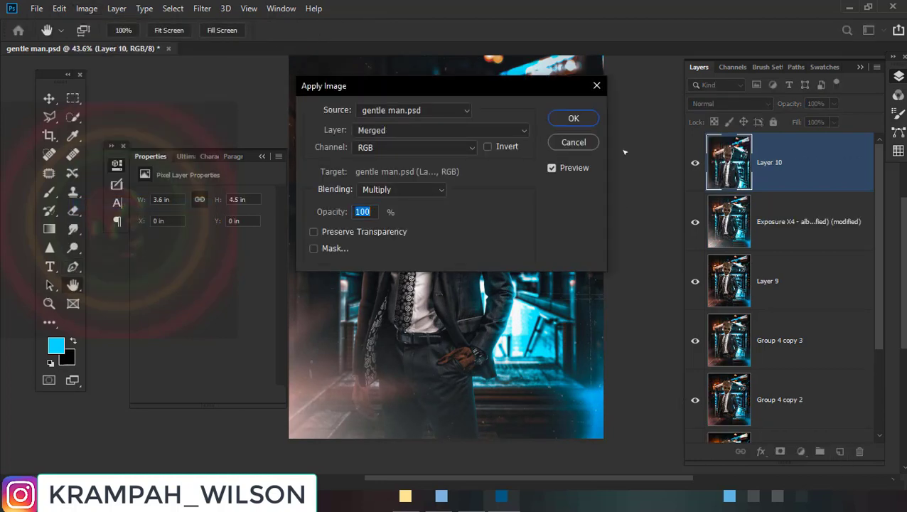
{"action": "left_click", "coordinate": [576, 118]}
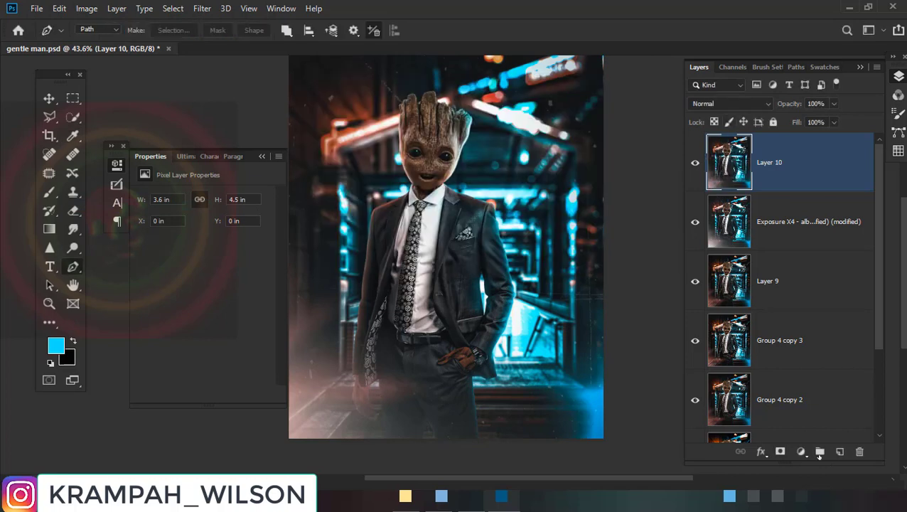
{"action": "left_click", "coordinate": [801, 450]}
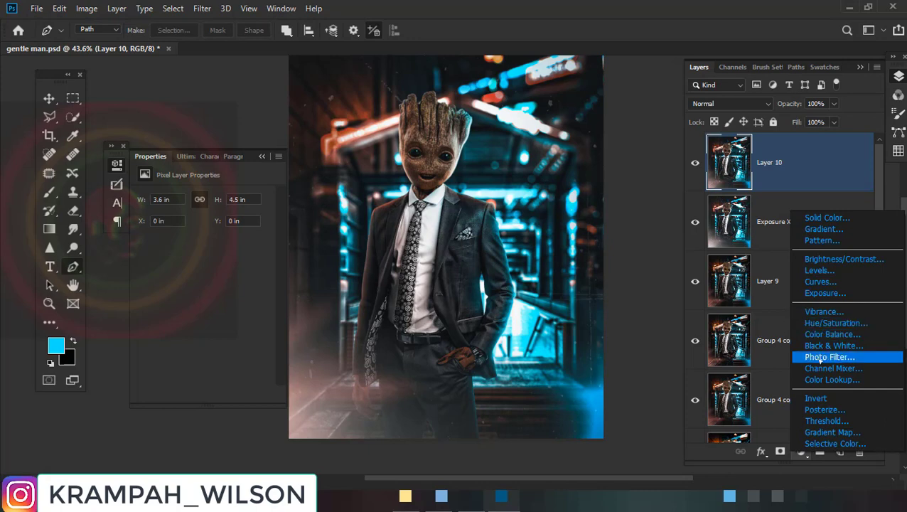
Add a Color Lookup layer and compare the Orange and Teal 16.cube and 3Strip.look LUTs
{"action": "left_click", "coordinate": [831, 379]}
{"action": "left_click", "coordinate": [227, 198]}
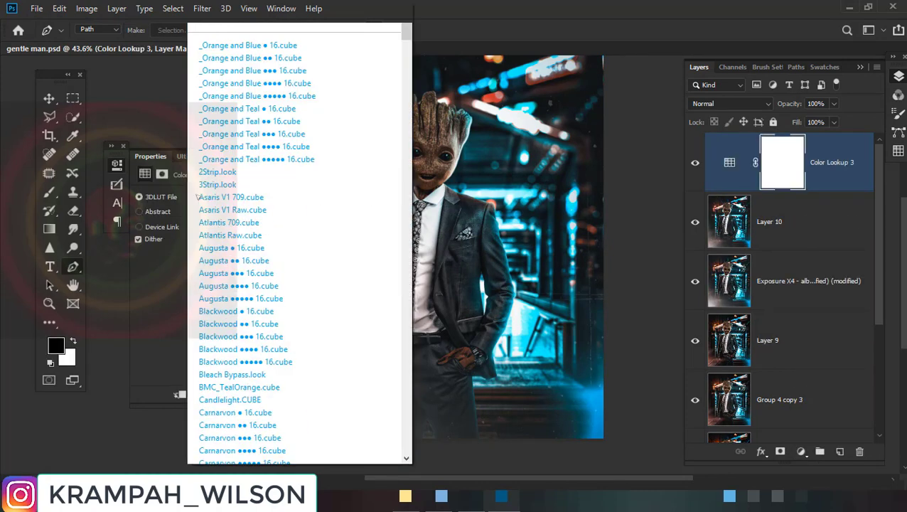
{"action": "left_click", "coordinate": [221, 160]}
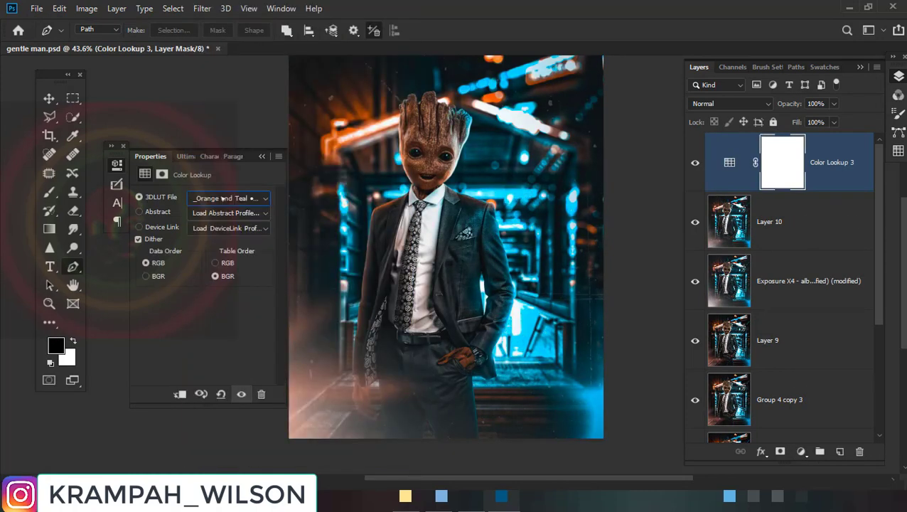
{"action": "left_click", "coordinate": [222, 199]}
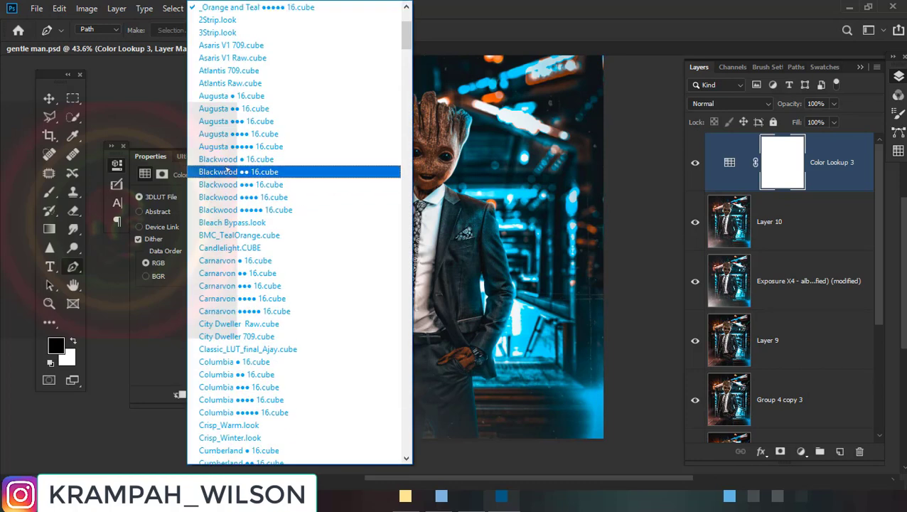
{"action": "scroll", "coordinate": [240, 46], "scroll_direction": "up", "scroll_amount": 2}
{"action": "left_click", "coordinate": [240, 46]}
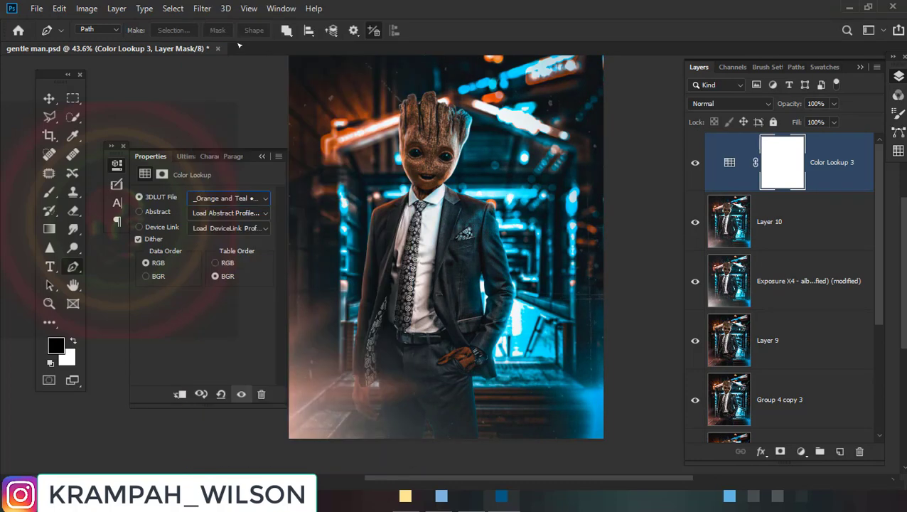
{"action": "left_click", "coordinate": [232, 199]}
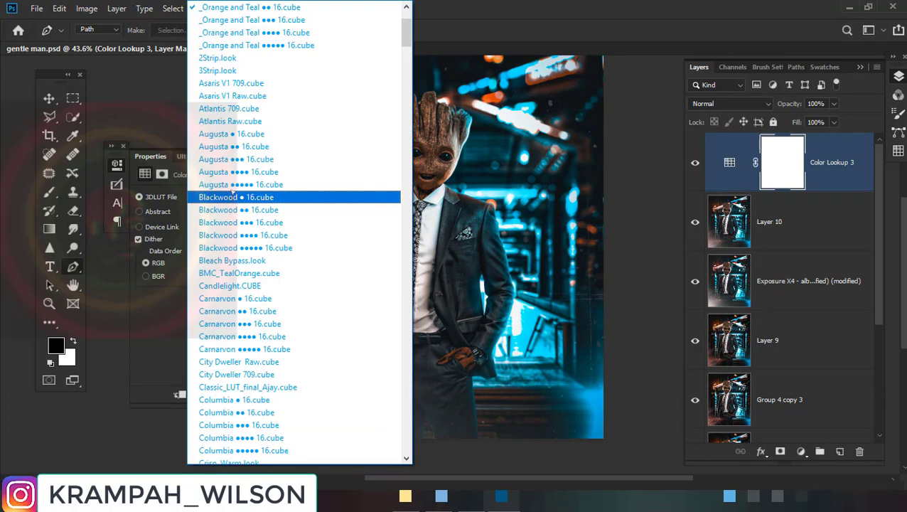
{"action": "left_click", "coordinate": [233, 71]}
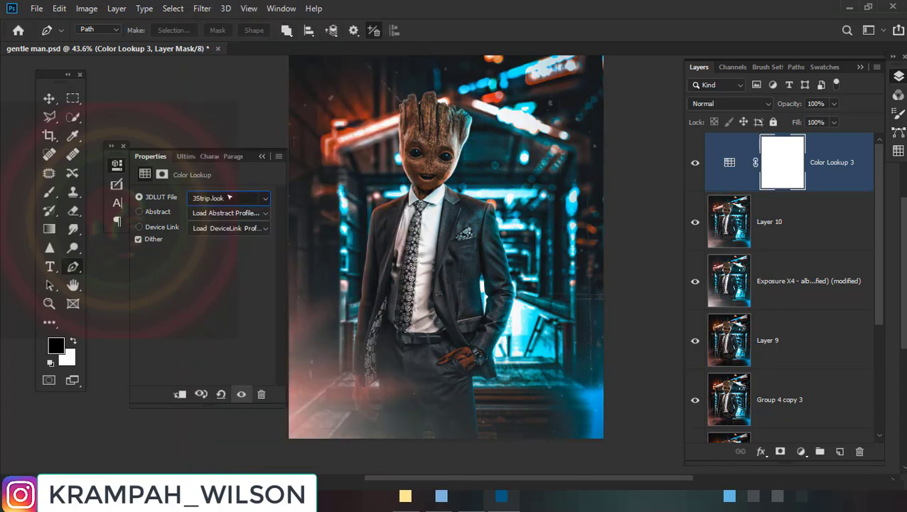
{"action": "left_click", "coordinate": [222, 198]}
{"action": "left_click", "coordinate": [563, 3]}
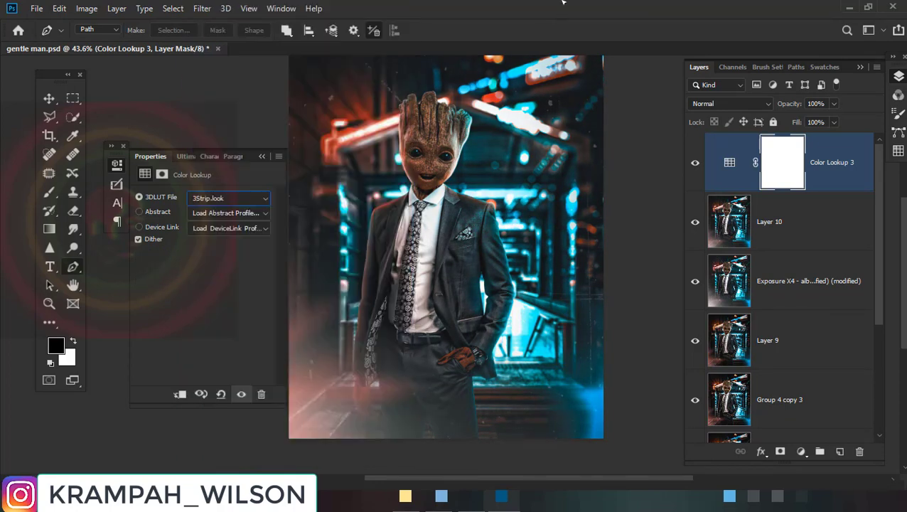
{"action": "left_click", "coordinate": [695, 162]}
{"action": "left_click", "coordinate": [696, 163]}
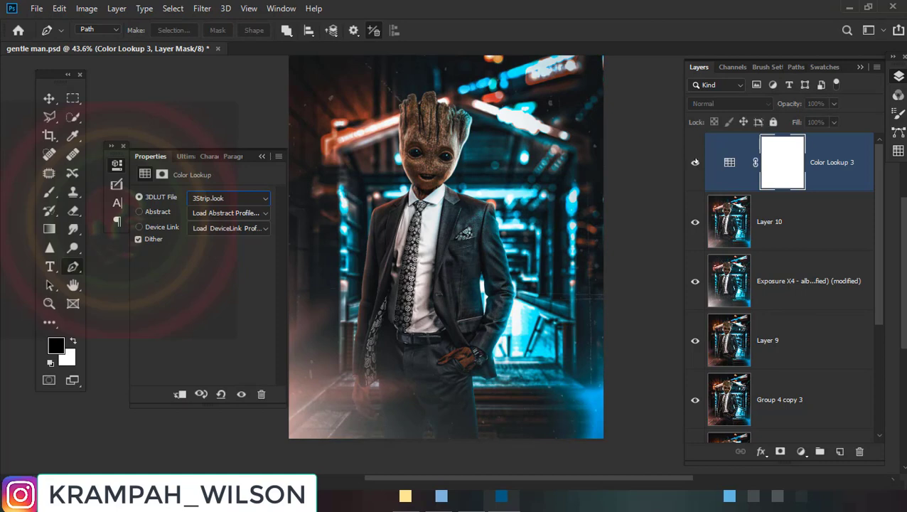
Try BMC_TealOrange.cube and Crisp_Warm.look, then settle on Carnarvon ● 16.cube
{"action": "left_click", "coordinate": [228, 198]}
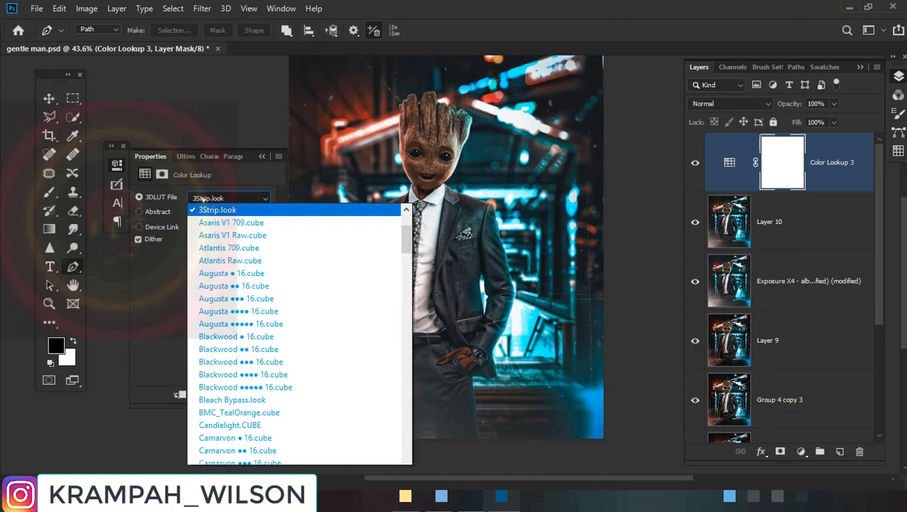
{"action": "left_click", "coordinate": [227, 210]}
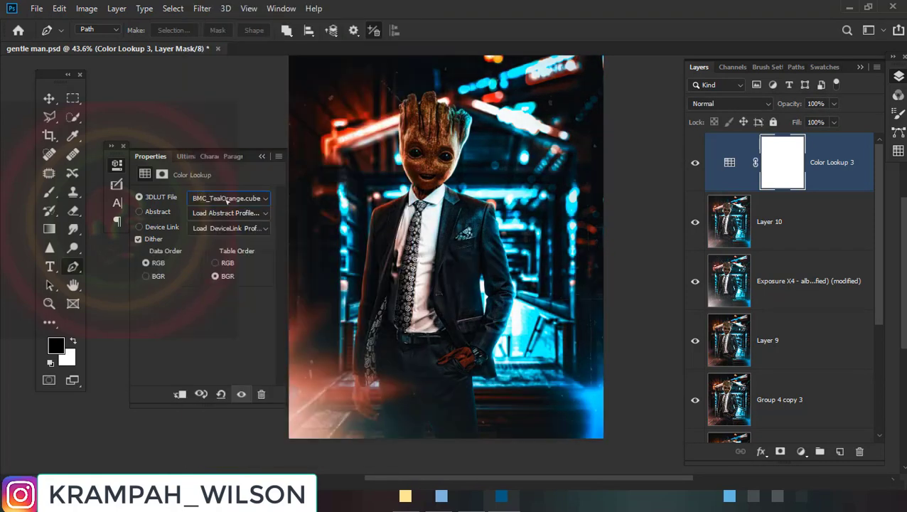
{"action": "left_click", "coordinate": [228, 199]}
{"action": "left_click", "coordinate": [227, 207]}
{"action": "left_click", "coordinate": [228, 199]}
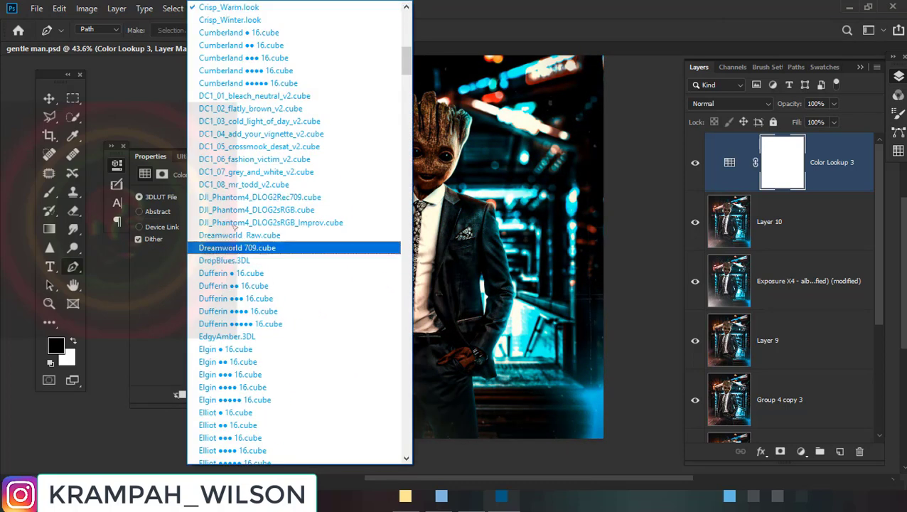
{"action": "scroll", "coordinate": [236, 122], "scroll_direction": "up", "scroll_amount": 1}
{"action": "scroll", "coordinate": [237, 124], "scroll_direction": "up", "scroll_amount": 5}
{"action": "scroll", "coordinate": [237, 124], "scroll_direction": "up", "scroll_amount": 5}
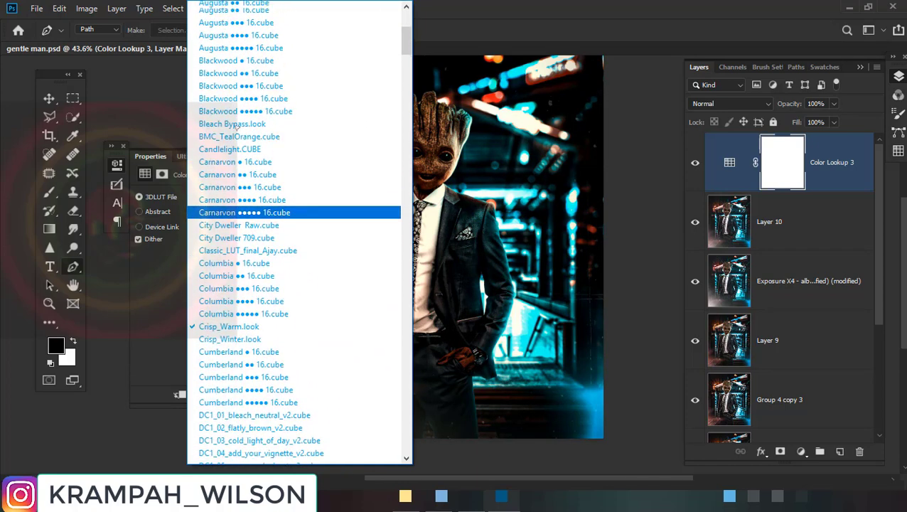
{"action": "scroll", "coordinate": [237, 178], "scroll_direction": "up", "scroll_amount": 1}
{"action": "left_click", "coordinate": [220, 184]}
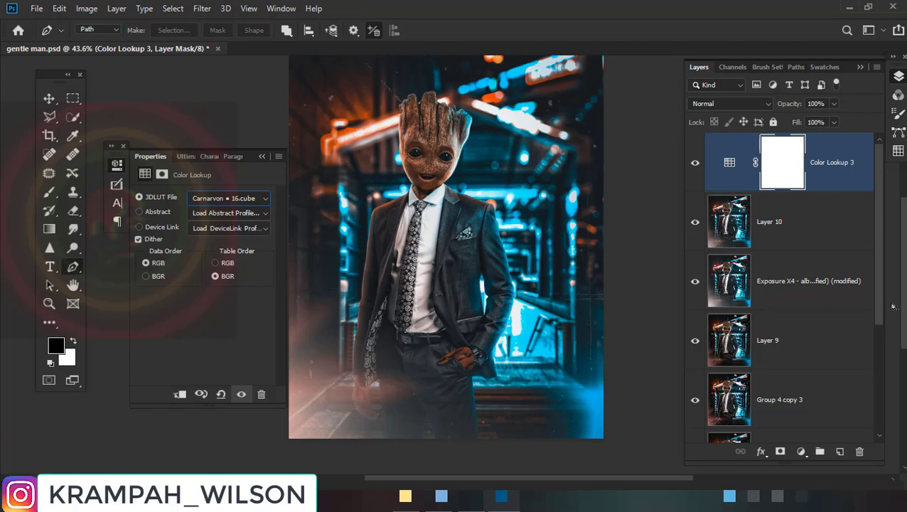
Toggle the Carnarvon ● 16.cube Color Lookup layer off and on to compare
{"action": "left_click", "coordinate": [695, 163]}
{"action": "left_click", "coordinate": [695, 163]}
{"action": "scroll", "coordinate": [418, 172], "scroll_direction": "up", "scroll_amount": 2}
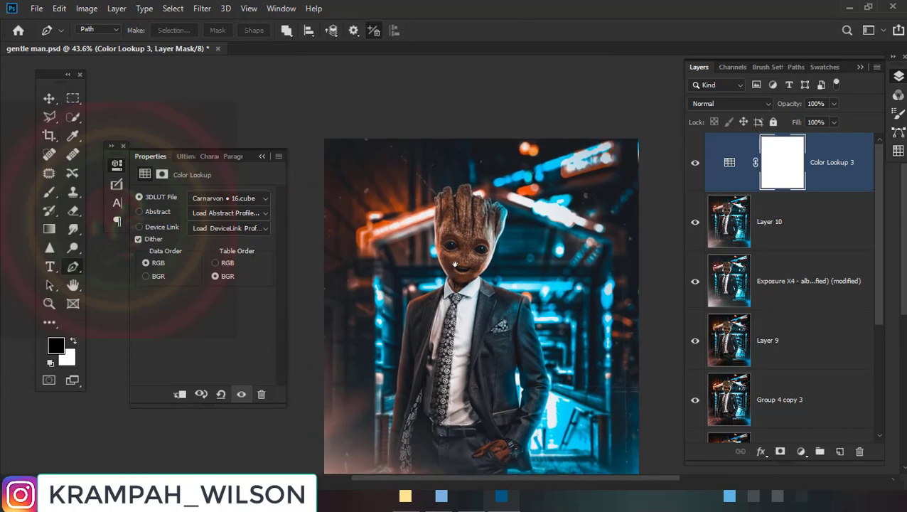
{"action": "scroll", "coordinate": [426, 214], "scroll_direction": "up", "scroll_amount": 1}
{"action": "scroll", "coordinate": [468, 255], "scroll_direction": "up", "scroll_amount": 2}
{"action": "scroll", "coordinate": [468, 255], "scroll_direction": "down", "scroll_amount": 2}
{"action": "scroll", "coordinate": [469, 255], "scroll_direction": "down", "scroll_amount": 2}
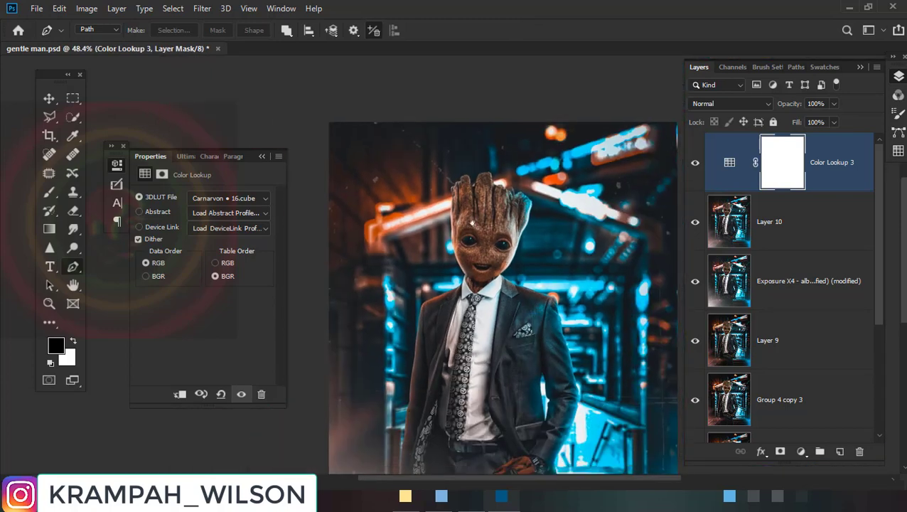
{"action": "scroll", "coordinate": [468, 254], "scroll_direction": "up", "scroll_amount": 1}
{"action": "left_click", "coordinate": [801, 451]}
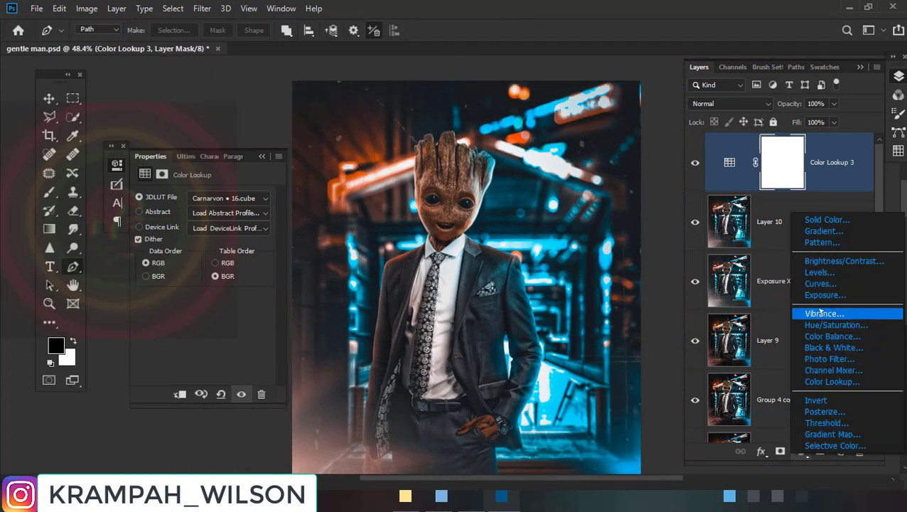
Add a Levels layer with a slight midtone nudge and a Brightness/Contrast layer at Contrast -11
{"action": "left_click", "coordinate": [819, 272]}
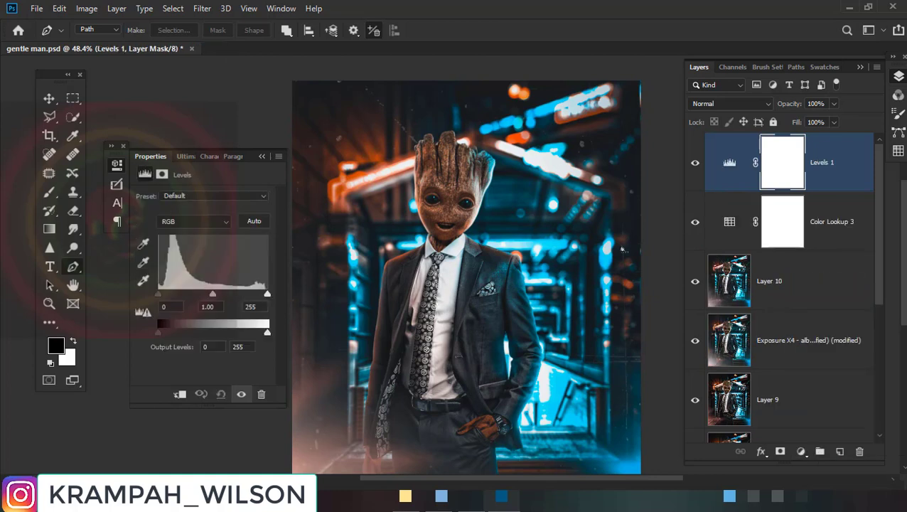
{"action": "left_click_drag", "start_coordinate": [214, 295], "coordinate": [214, 294]}
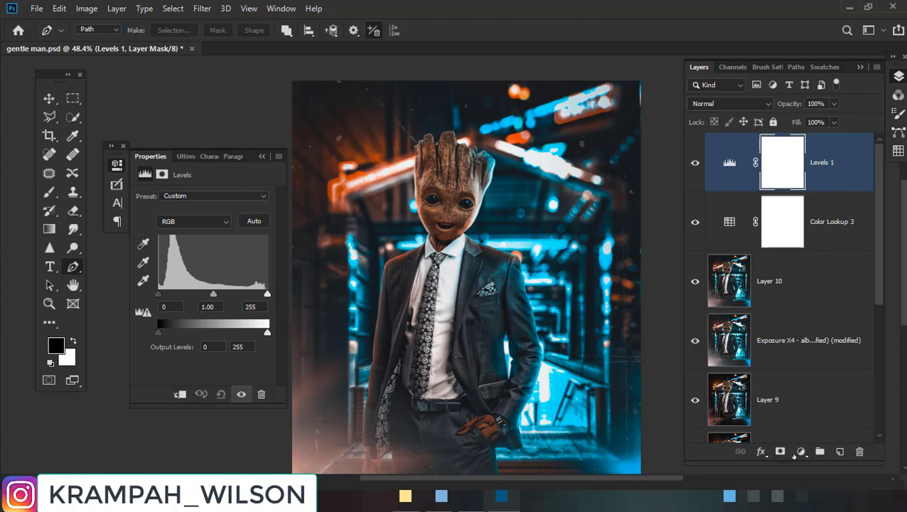
{"action": "left_click", "coordinate": [801, 451]}
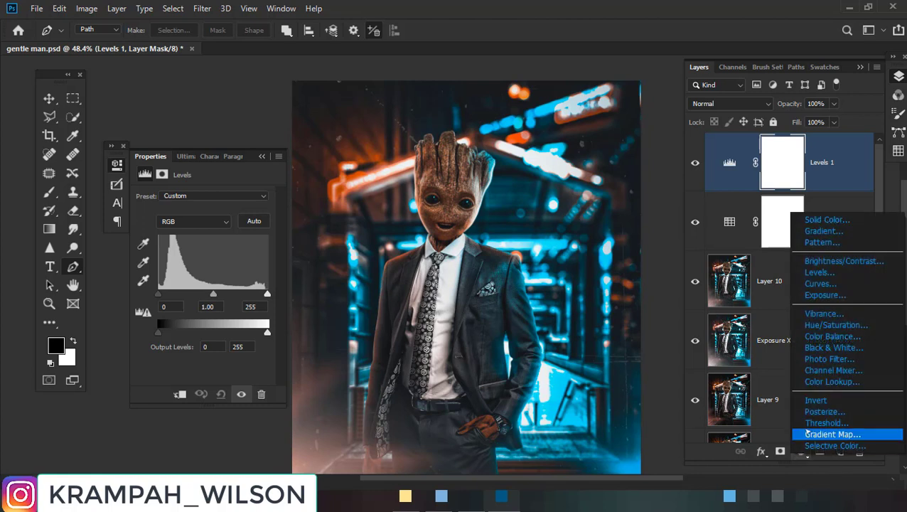
{"action": "left_click", "coordinate": [818, 261]}
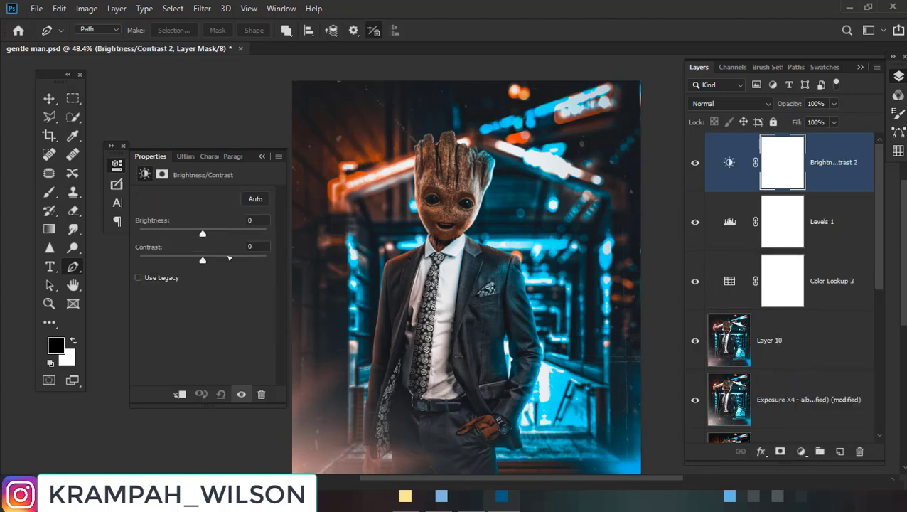
{"action": "mouse_move", "coordinate": [203, 260]}
{"action": "left_mouse_down"}
{"action": "mouse_move", "coordinate": [221, 261]}
{"action": "mouse_move", "coordinate": [176, 261]}
{"action": "mouse_move", "coordinate": [189, 261]}
{"action": "left_mouse_up"}
{"action": "left_click", "coordinate": [695, 163]}
{"action": "left_click", "coordinate": [695, 164]}
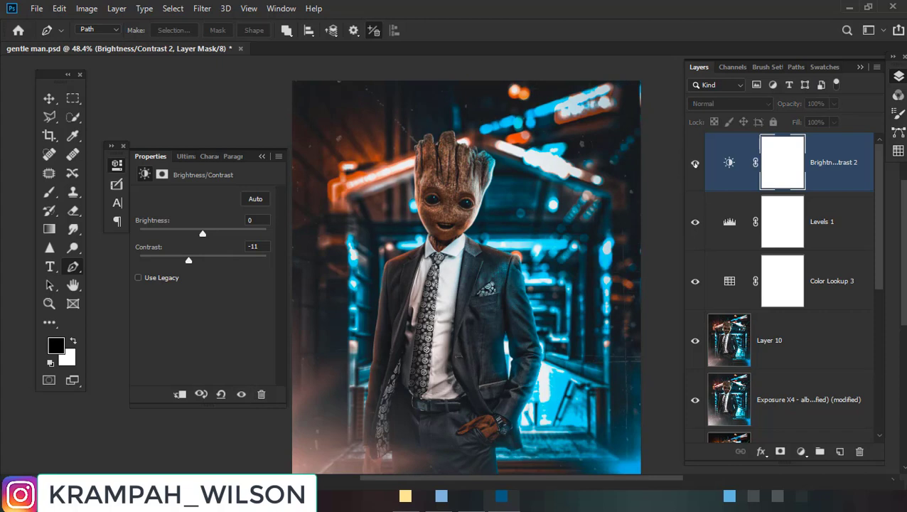
{"action": "scroll", "coordinate": [489, 320], "scroll_direction": "down", "scroll_amount": 1}
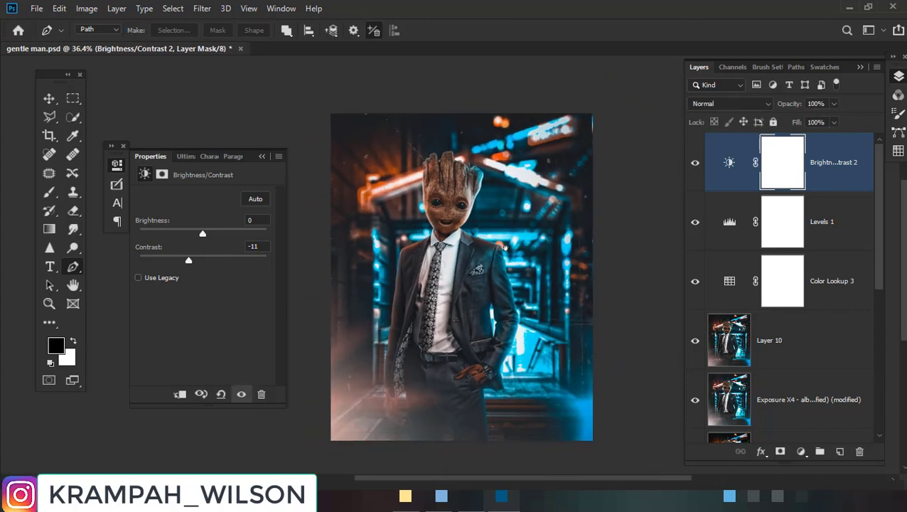
{"action": "scroll", "coordinate": [459, 308], "scroll_direction": "up", "scroll_amount": 2}
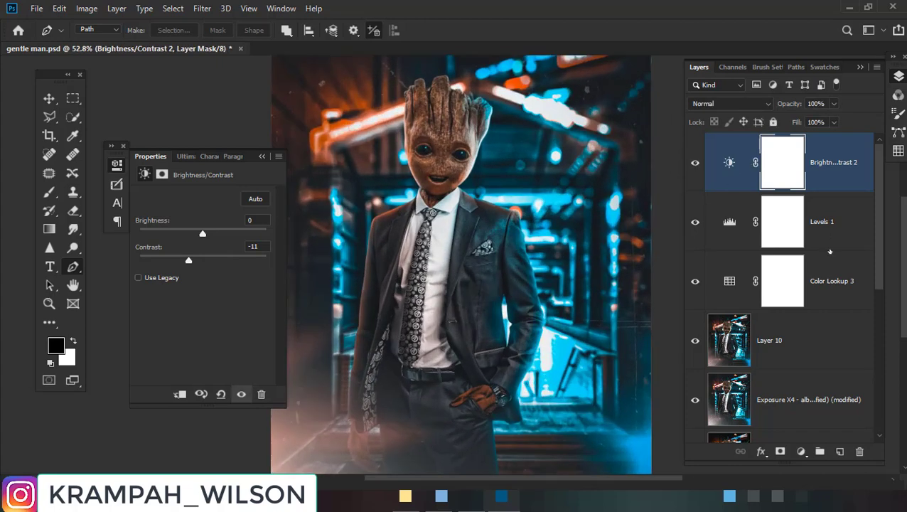
{"action": "left_click_drag", "start_coordinate": [883, 175], "coordinate": [874, 346]}
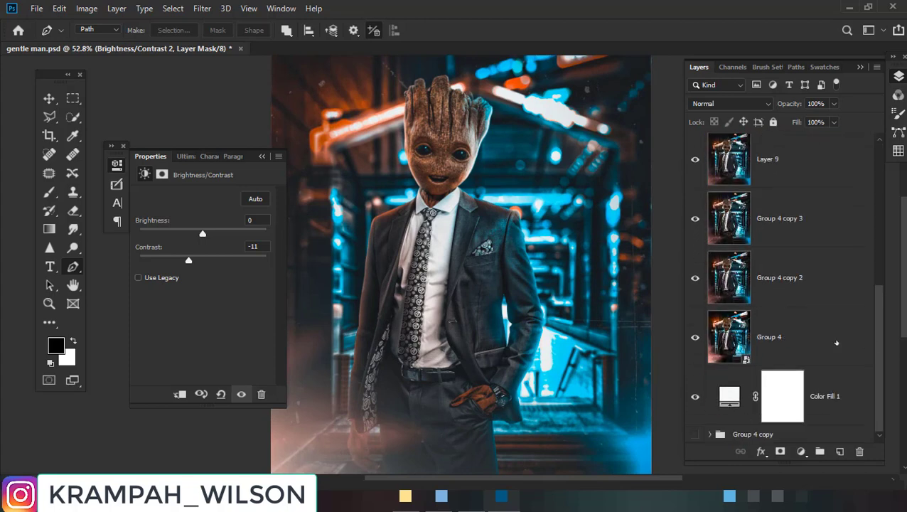
Merge the layers down to Group 4 into one smart object and rasterize it
{"action": "left_click", "coordinate": [833, 344], "text": "shift"}
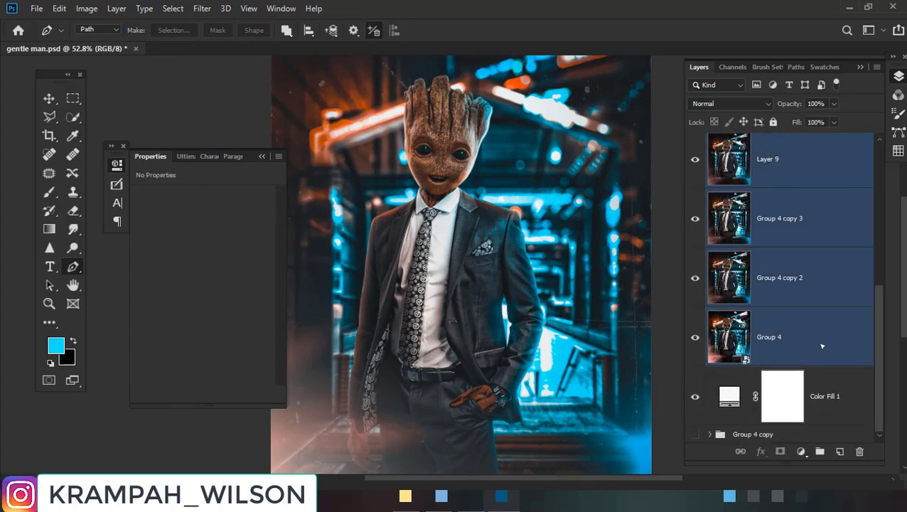
{"action": "right_click", "coordinate": [822, 345]}
{"action": "left_click", "coordinate": [707, 139]}
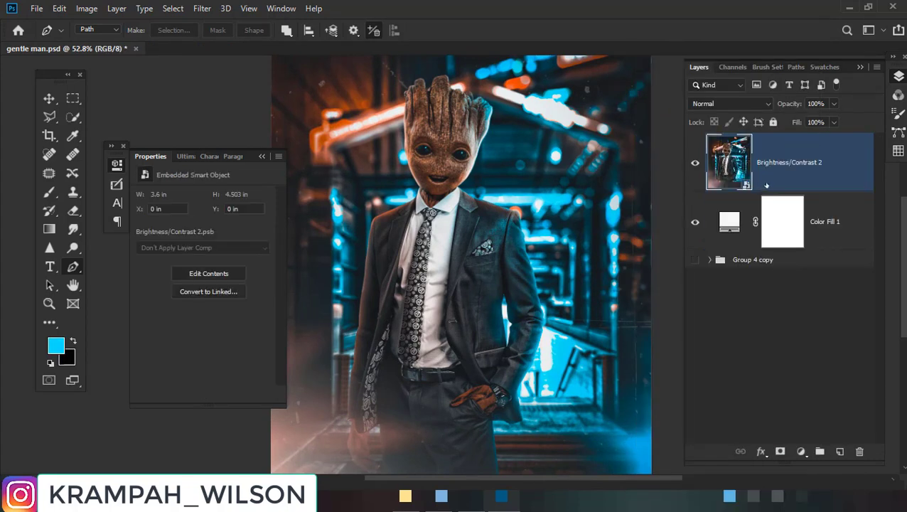
{"action": "right_click", "coordinate": [767, 186]}
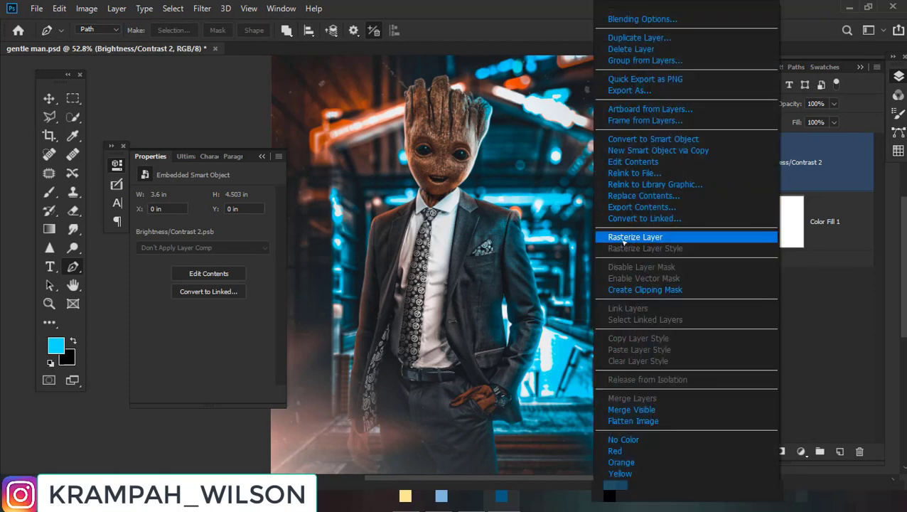
{"action": "left_click", "coordinate": [623, 239]}
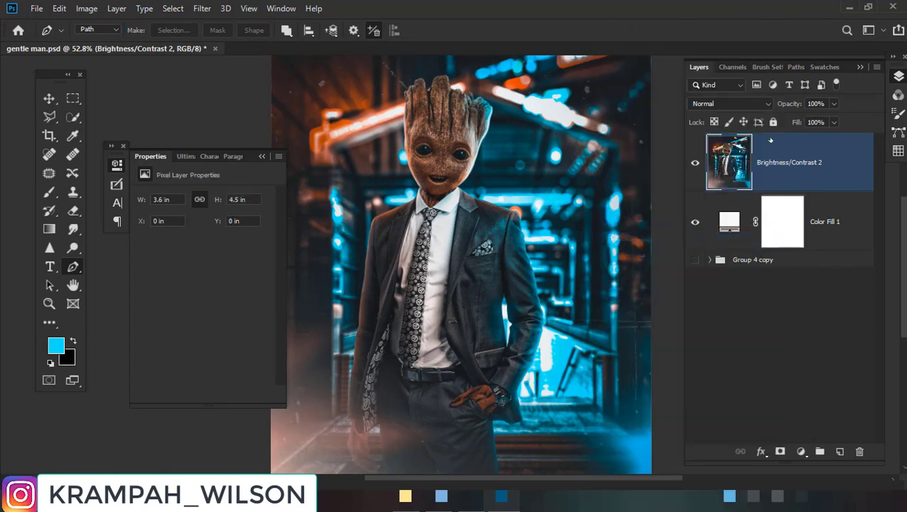
Duplicate the merged layer and set the copy's blend mode to Linear Light
{"action": "left_click_drag", "start_coordinate": [769, 140], "coordinate": [838, 453]}
{"action": "left_click", "coordinate": [731, 103]}
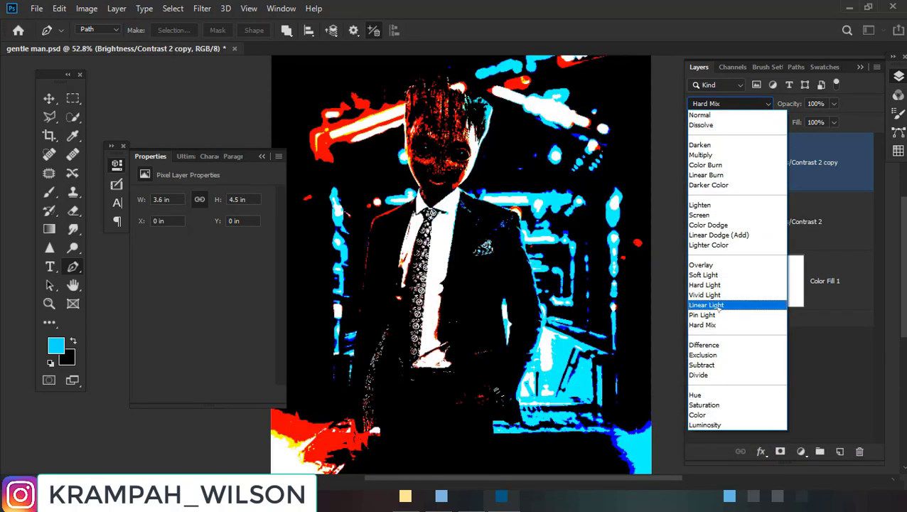
{"action": "left_click", "coordinate": [718, 305]}
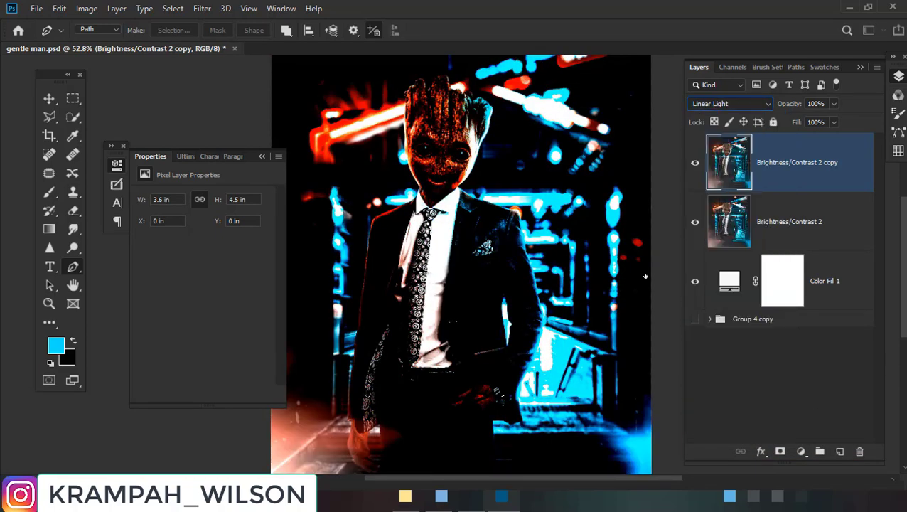
Apply a High Pass filter with radius 2.2 to the Linear Light copy
{"action": "left_click", "coordinate": [202, 8]}
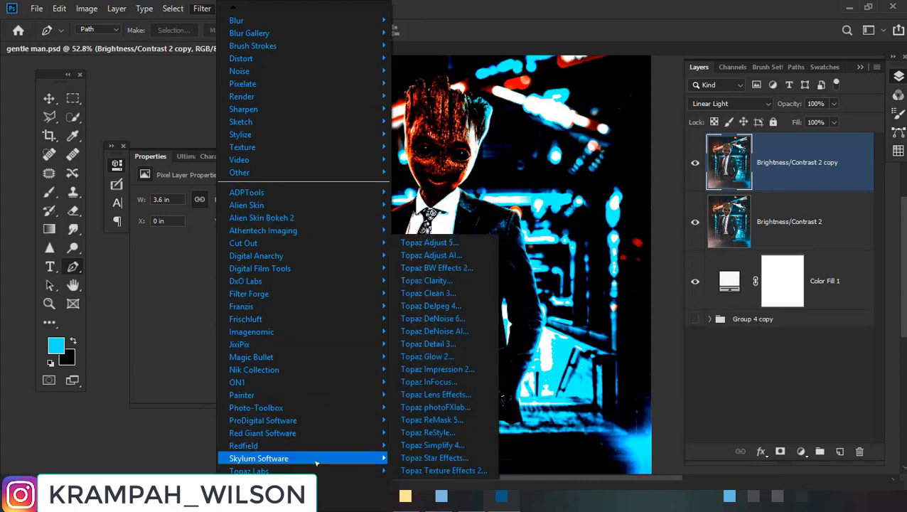
{"action": "mouse_move", "coordinate": [299, 172]}
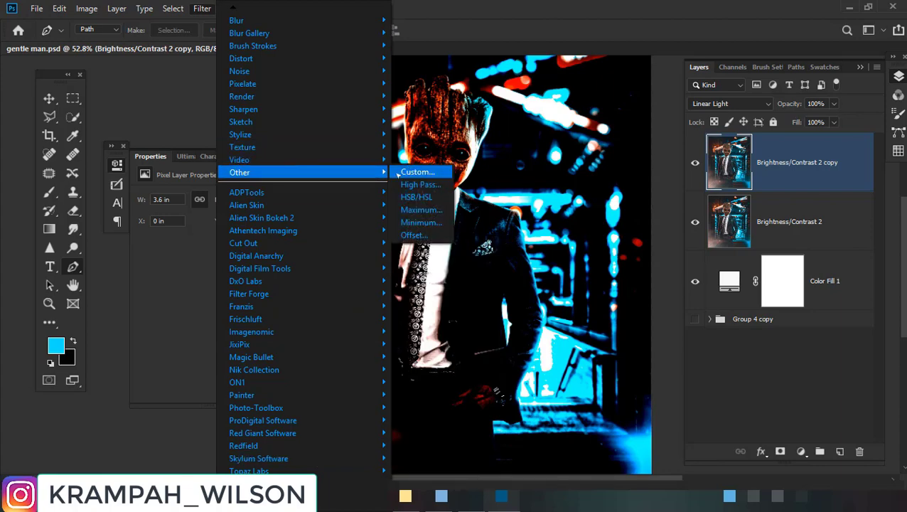
{"action": "left_click", "coordinate": [406, 184]}
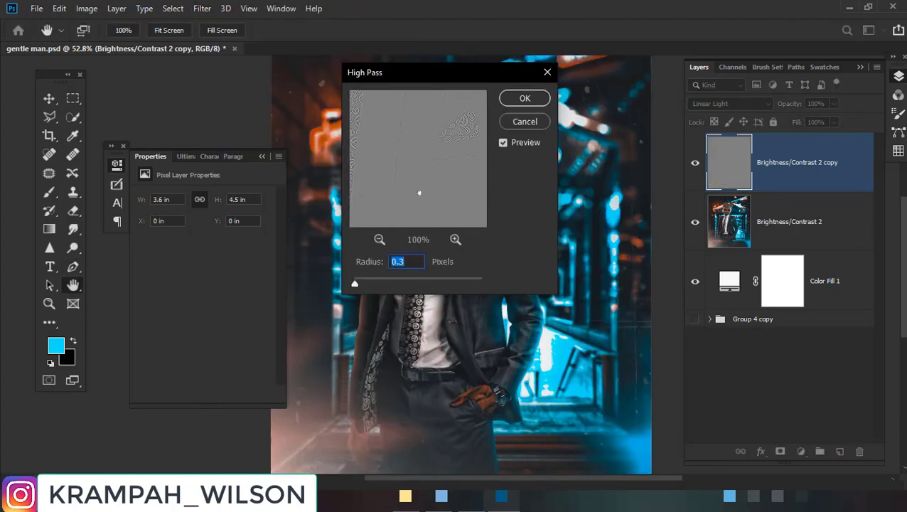
{"action": "left_click_drag", "start_coordinate": [459, 83], "coordinate": [692, 119]}
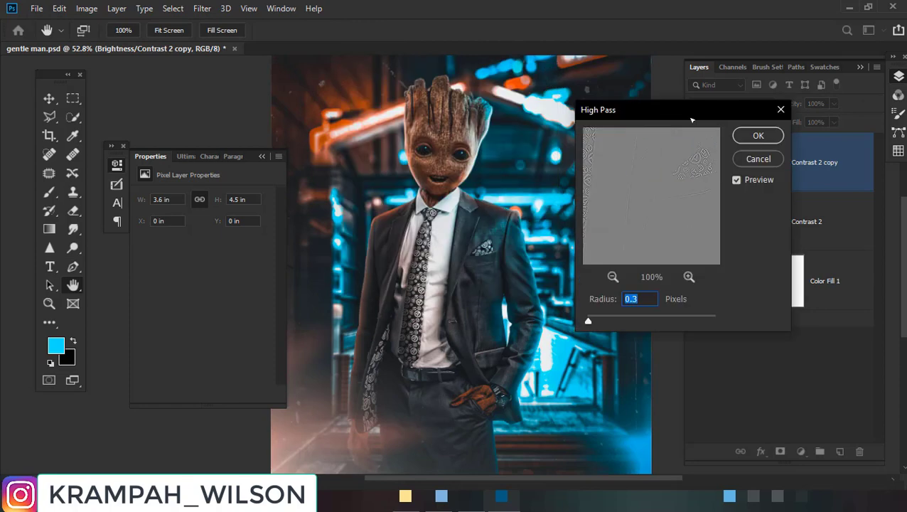
{"action": "mouse_move", "coordinate": [590, 321]}
{"action": "left_mouse_down"}
{"action": "mouse_move", "coordinate": [601, 323]}
{"action": "mouse_move", "coordinate": [588, 322]}
{"action": "left_mouse_up"}
{"action": "left_click", "coordinate": [758, 135]}
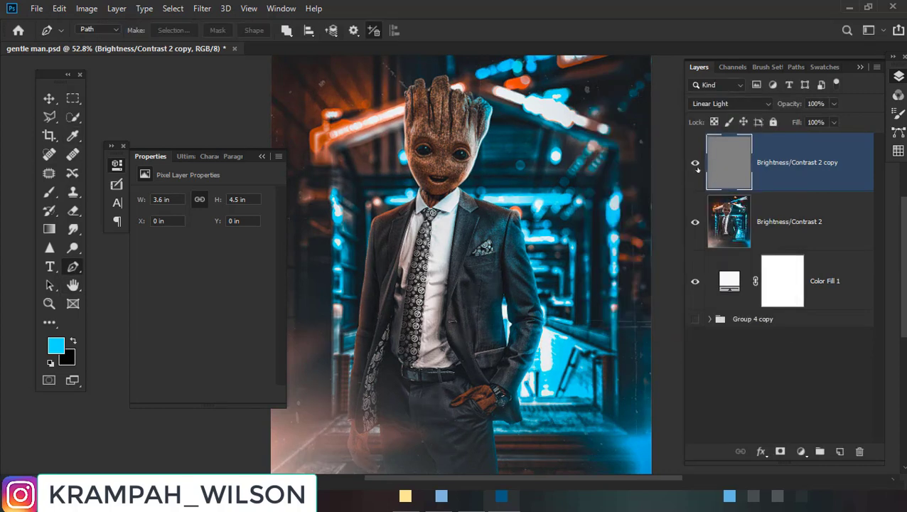
{"action": "left_click", "coordinate": [696, 163]}
Stamp the merged image onto new Layer 9 via Apply Image and start Digital Film Tools Film Stocks
{"action": "left_click", "coordinate": [840, 451]}
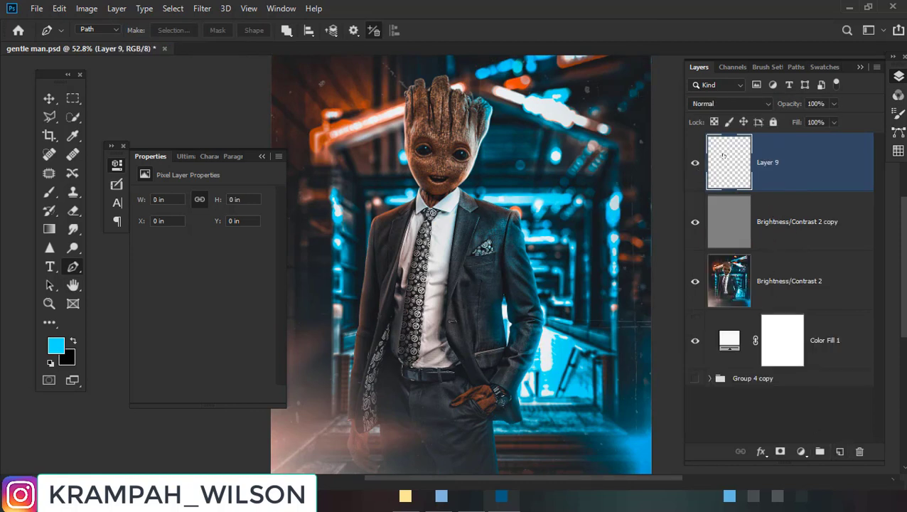
{"action": "left_click", "coordinate": [86, 8]}
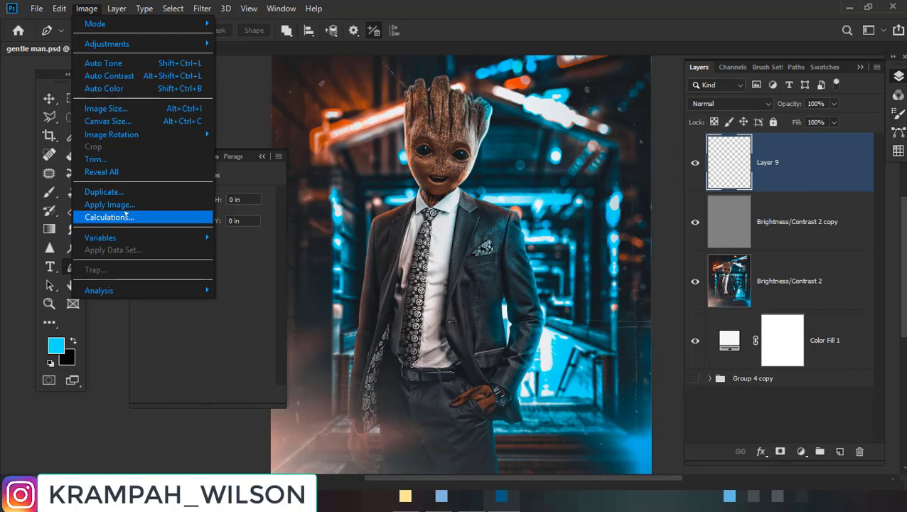
{"action": "left_click", "coordinate": [107, 204]}
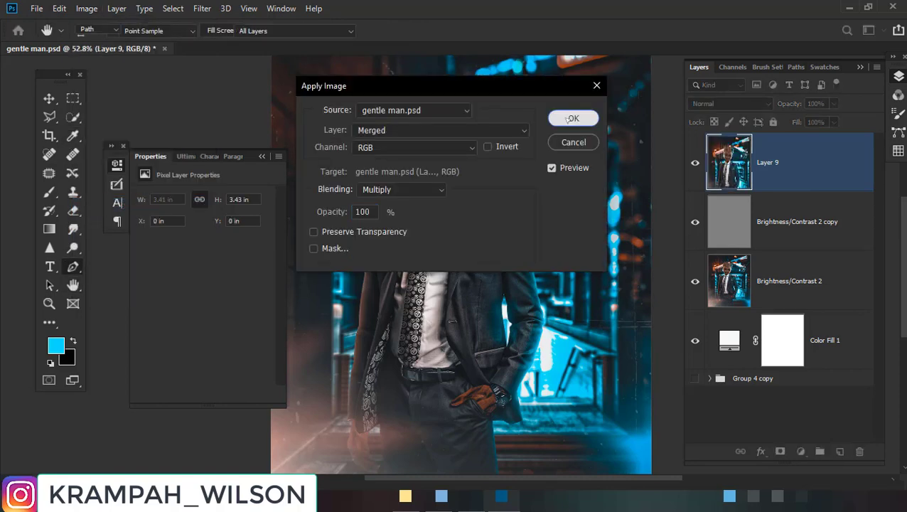
{"action": "key", "text": "Return"}
{"action": "left_click", "coordinate": [200, 7]}
{"action": "mouse_move", "coordinate": [262, 433]}
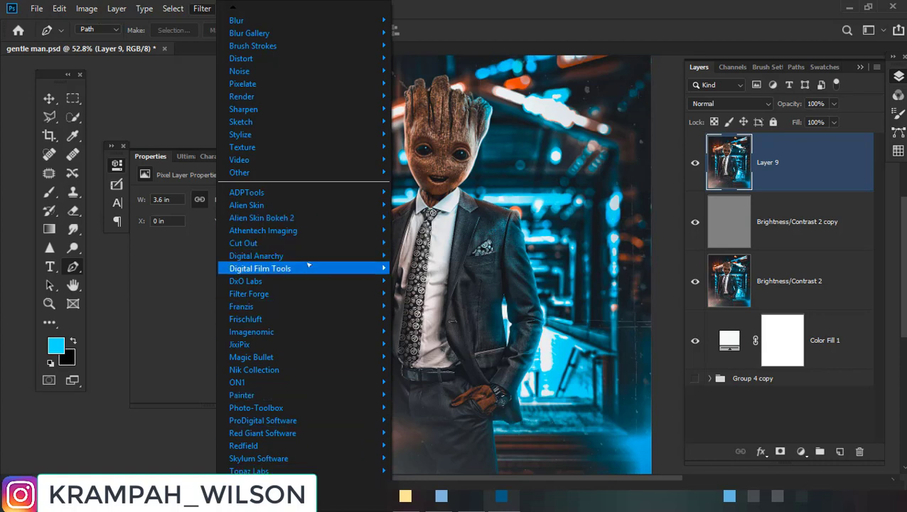
{"action": "mouse_move", "coordinate": [260, 268]}
{"action": "left_click", "coordinate": [426, 280]}
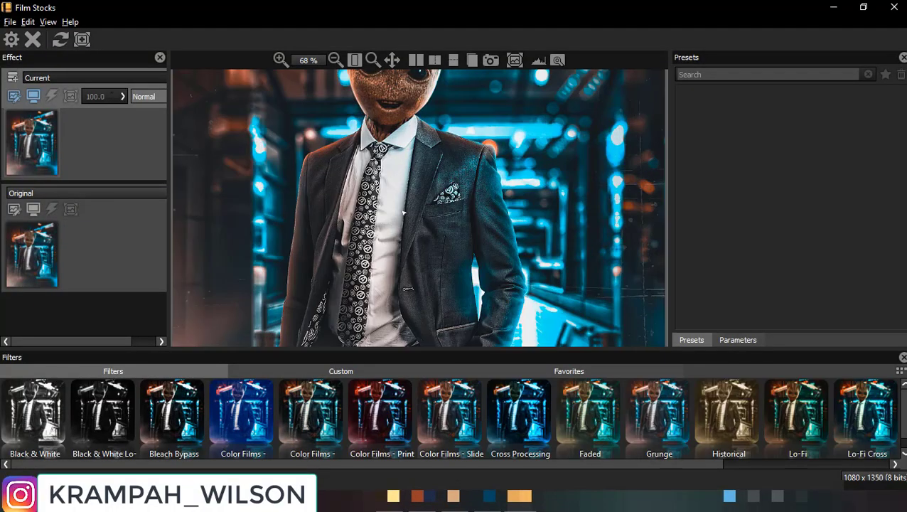
Choose the Color Films - Slide film category in Film Stocks
{"action": "scroll", "coordinate": [407, 287], "scroll_direction": "up", "scroll_amount": 2}
{"action": "scroll", "coordinate": [420, 277], "scroll_direction": "up", "scroll_amount": 2}
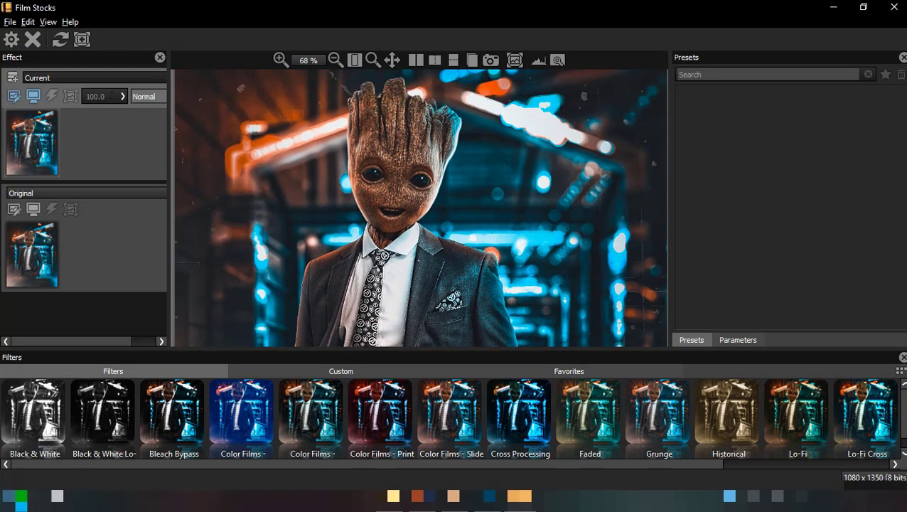
{"action": "scroll", "coordinate": [436, 263], "scroll_direction": "up", "scroll_amount": 2}
{"action": "left_click", "coordinate": [456, 412]}
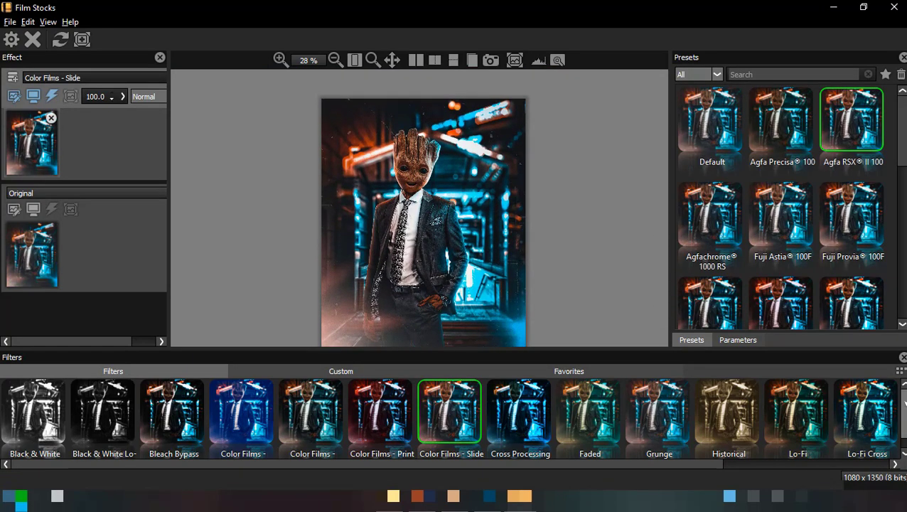
Compare Fuji and Agfa presets, pick Agfachrome 1000 RS, and apply it
{"action": "left_click", "coordinate": [781, 302]}
{"action": "scroll", "coordinate": [813, 294], "scroll_direction": "down", "scroll_amount": 1}
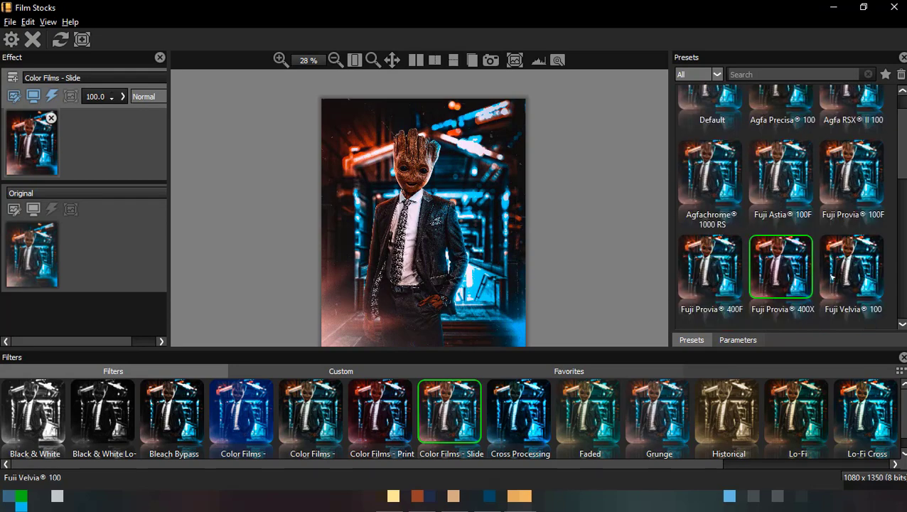
{"action": "key", "text": "ctrl+0"}
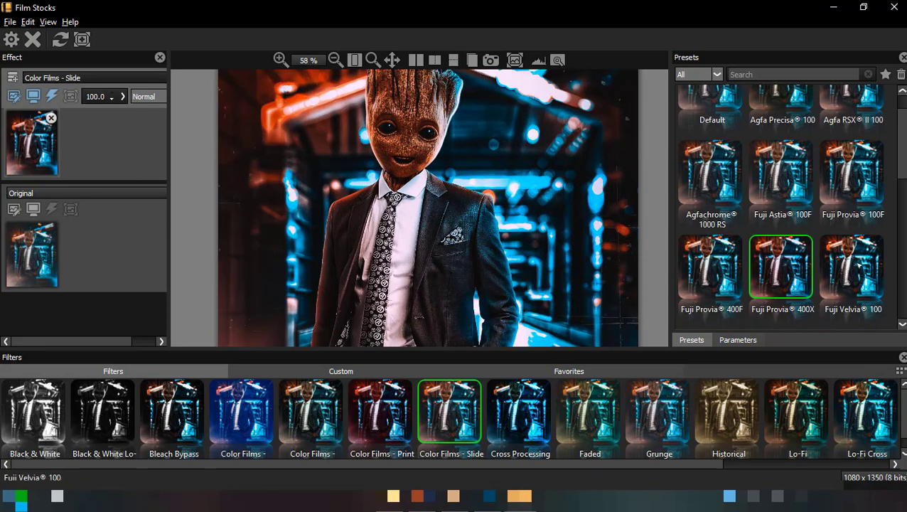
{"action": "left_click", "coordinate": [852, 267]}
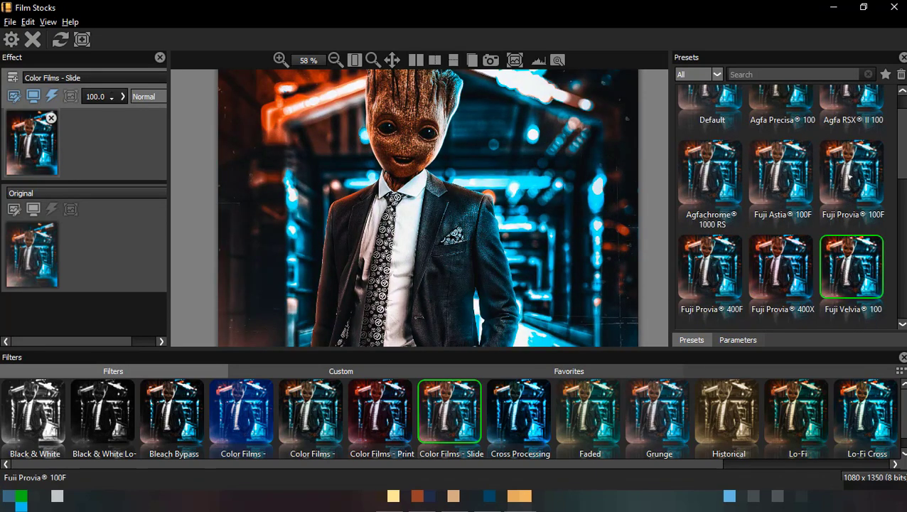
{"action": "left_click", "coordinate": [850, 178]}
{"action": "scroll", "coordinate": [842, 102], "scroll_direction": "up", "scroll_amount": 1}
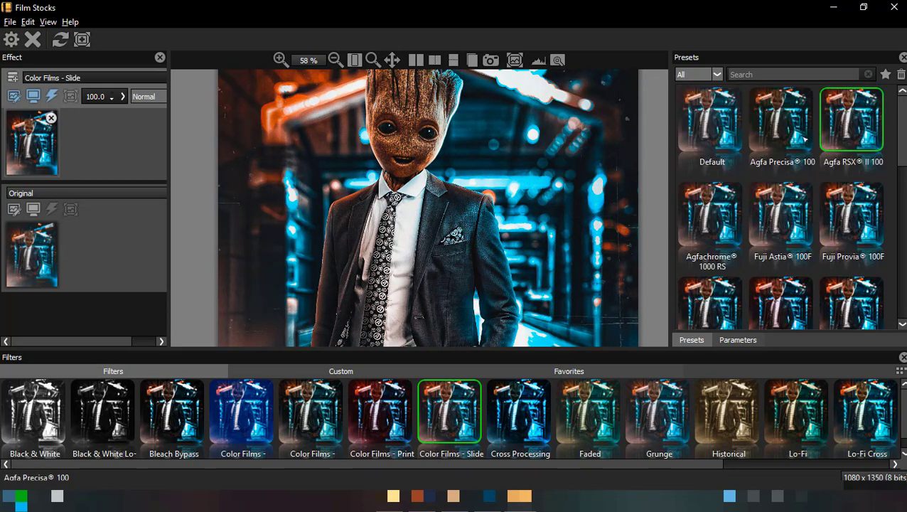
{"action": "left_click", "coordinate": [799, 142]}
{"action": "left_click", "coordinate": [739, 134]}
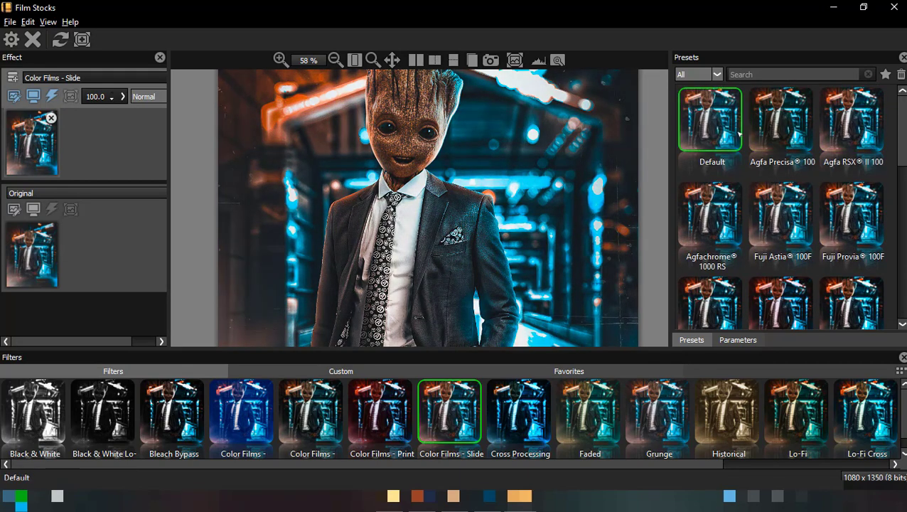
{"action": "left_click", "coordinate": [715, 245]}
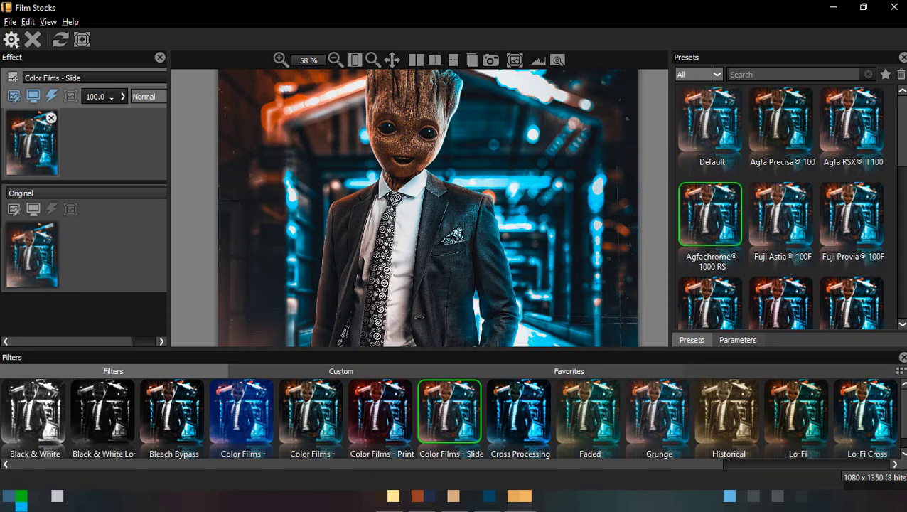
{"action": "left_click", "coordinate": [12, 41]}
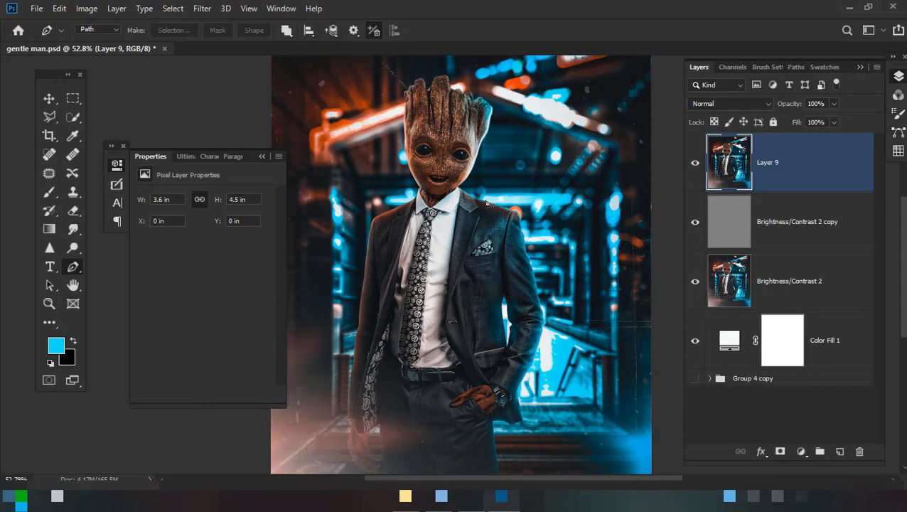
Convert Layer 9 and both Brightness/Contrast 2 layers into one smart object
{"action": "left_click", "coordinate": [687, 163]}
{"action": "left_click", "coordinate": [687, 165]}
{"action": "scroll", "coordinate": [483, 242], "scroll_direction": "down", "scroll_amount": 2}
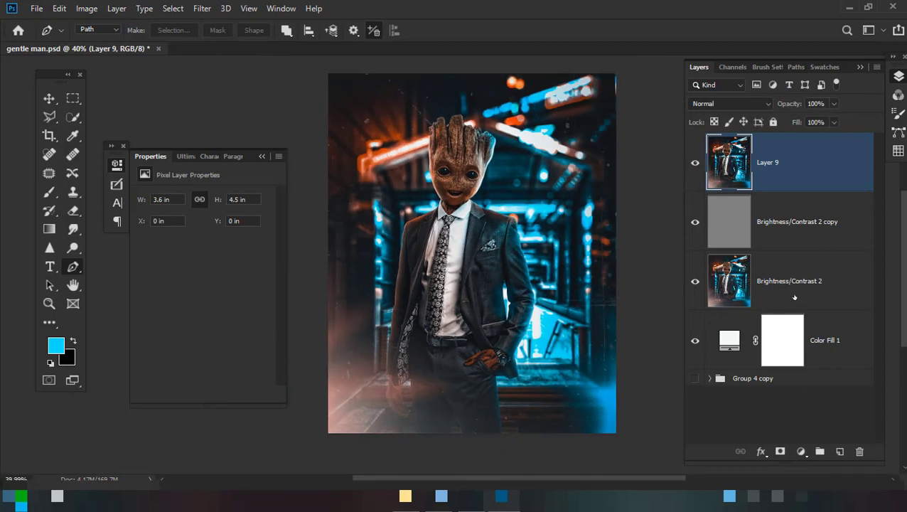
{"action": "left_click", "coordinate": [793, 283], "text": "ctrl"}
{"action": "left_click", "coordinate": [786, 226], "text": "ctrl"}
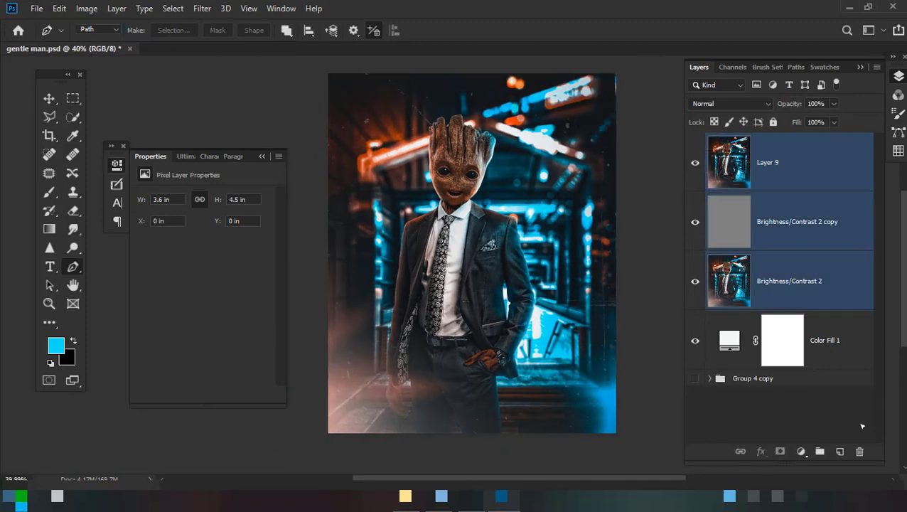
{"action": "right_click", "coordinate": [802, 259]}
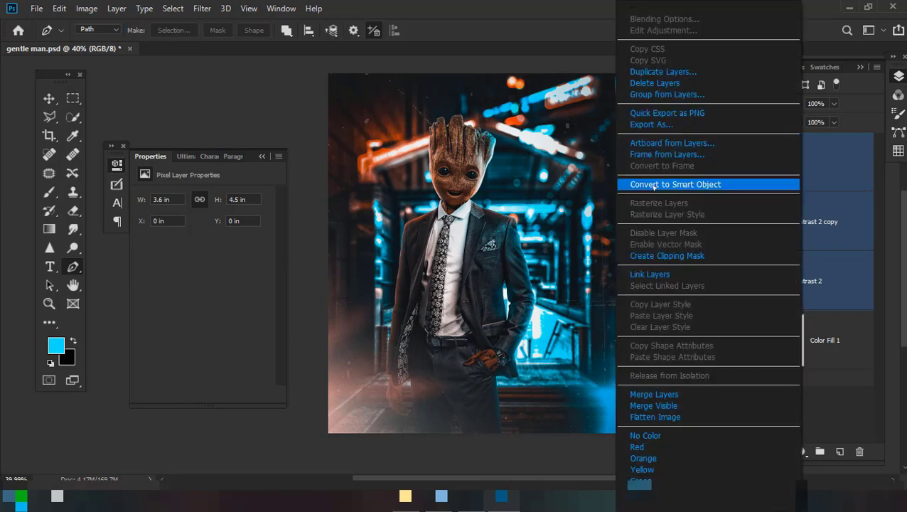
{"action": "left_click", "coordinate": [690, 183]}
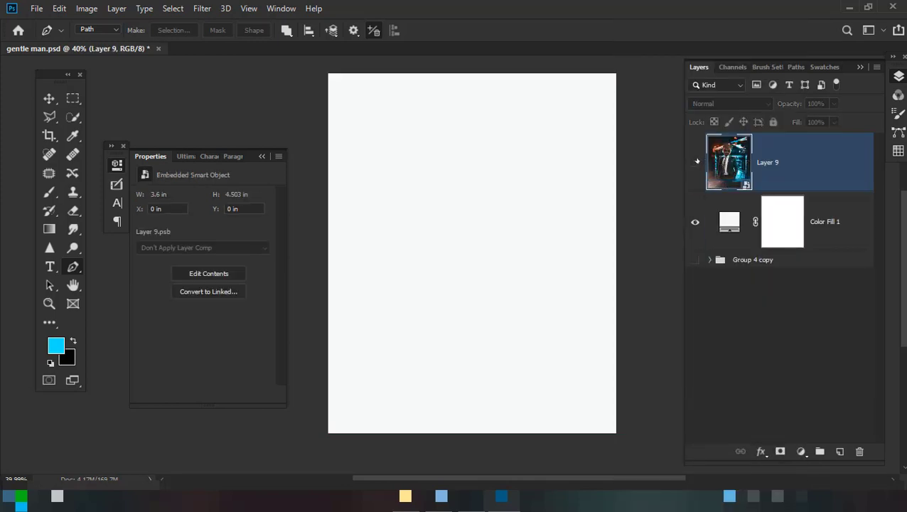
Rename the new smart object layer to 'final'
{"action": "left_click", "coordinate": [695, 162]}
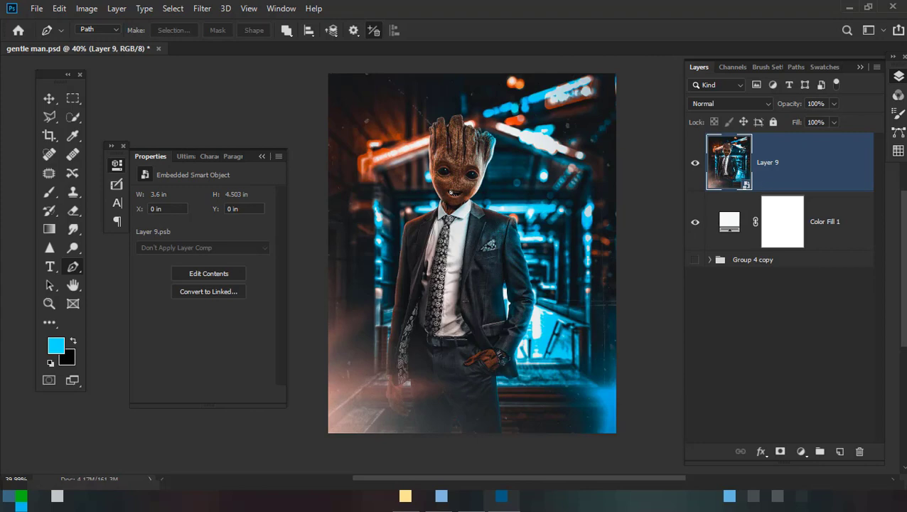
{"action": "scroll", "coordinate": [450, 190], "scroll_direction": "up", "scroll_amount": 2}
{"action": "scroll", "coordinate": [450, 191], "scroll_direction": "down", "scroll_amount": 1}
{"action": "double_click", "coordinate": [770, 162]}
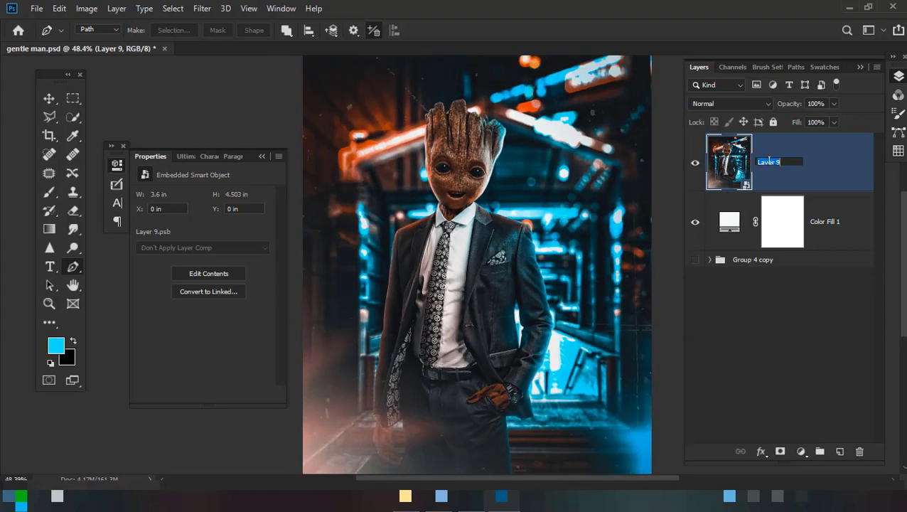
{"action": "type", "text": "g"}
{"action": "key", "text": "Return"}
{"action": "scroll", "coordinate": [483, 284], "scroll_direction": "up", "scroll_amount": 1}
{"action": "scroll", "coordinate": [482, 285], "scroll_direction": "down", "scroll_amount": 2}
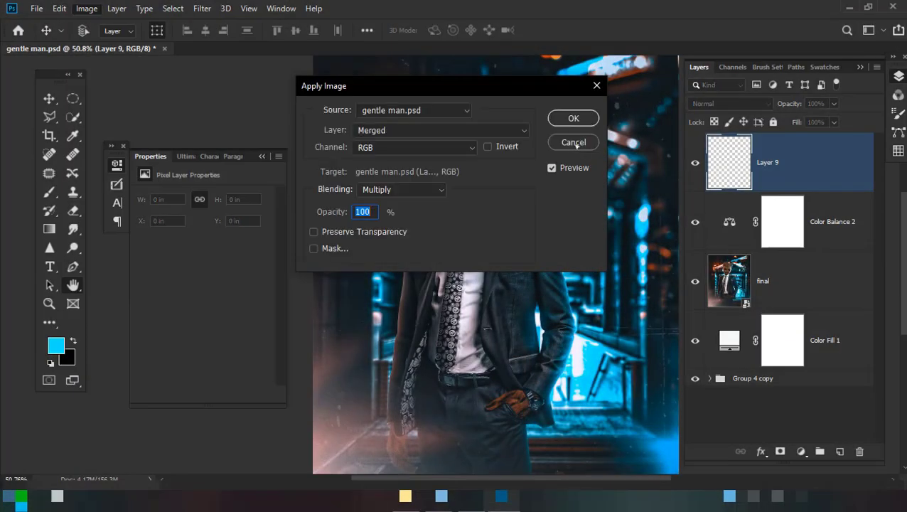
Confirm the merged stamp onto Layer 9 and run Athentech Imaging Perfectly Clear v3
{"action": "left_click", "coordinate": [573, 121]}
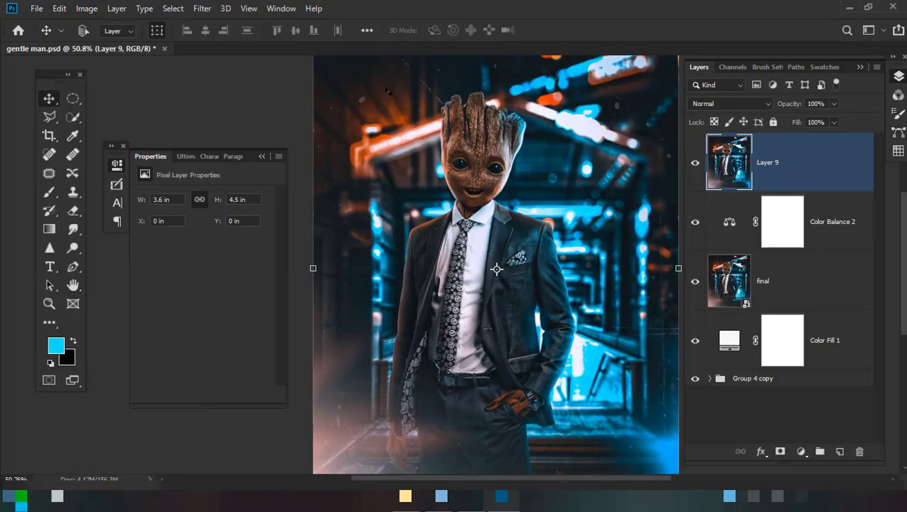
{"action": "left_click", "coordinate": [202, 8]}
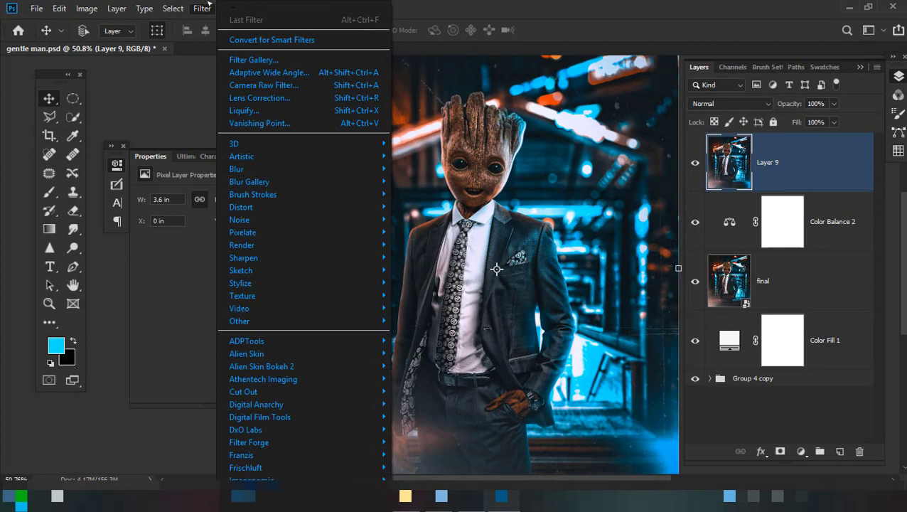
{"action": "left_click", "coordinate": [503, 12]}
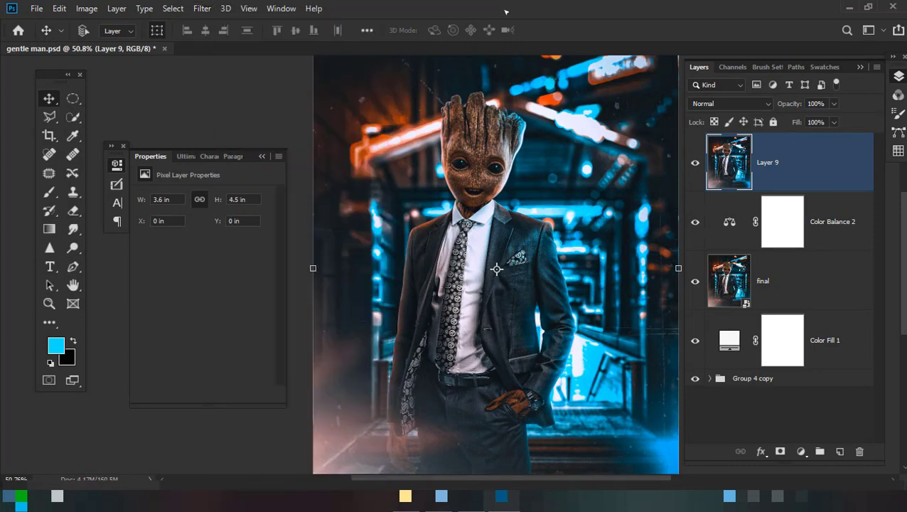
{"action": "left_click", "coordinate": [202, 8]}
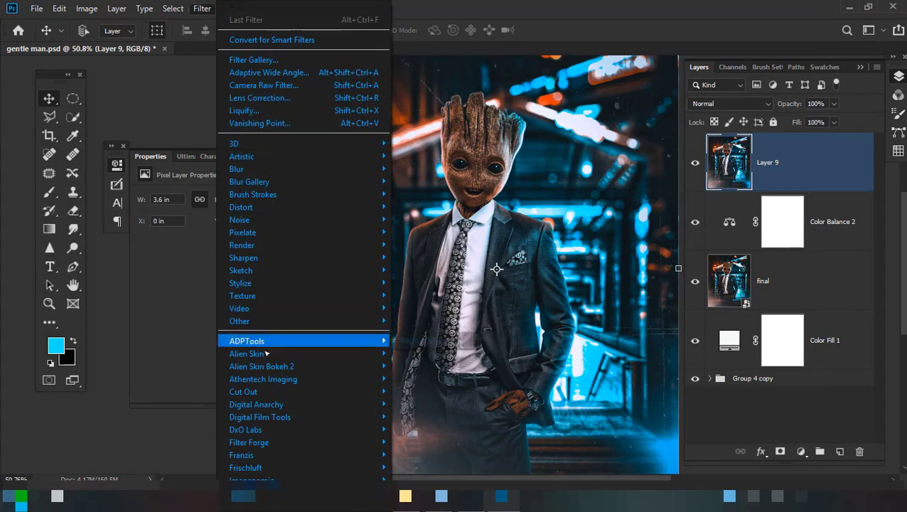
{"action": "mouse_move", "coordinate": [263, 379]}
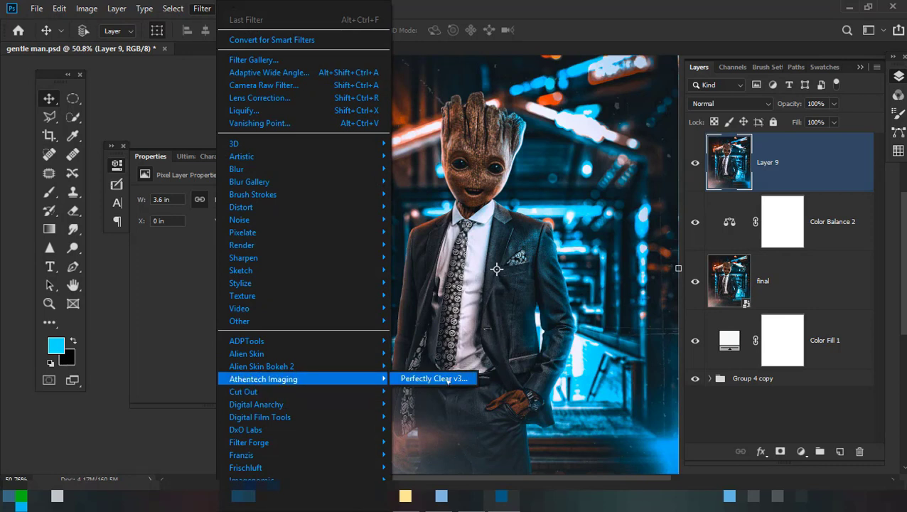
{"action": "left_click", "coordinate": [448, 379]}
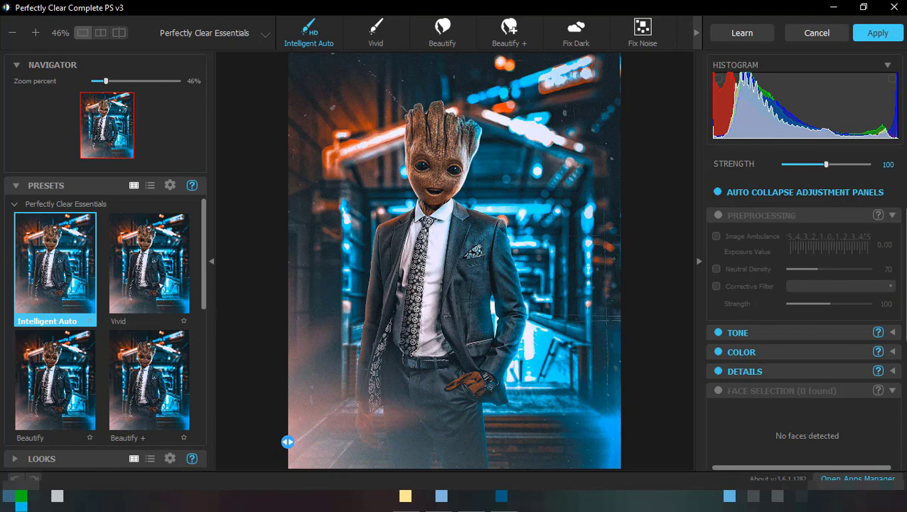
Apply Perfectly Clear's Vivid preset to Layer 9, then hide the layer to compare
{"action": "left_click", "coordinate": [161, 266]}
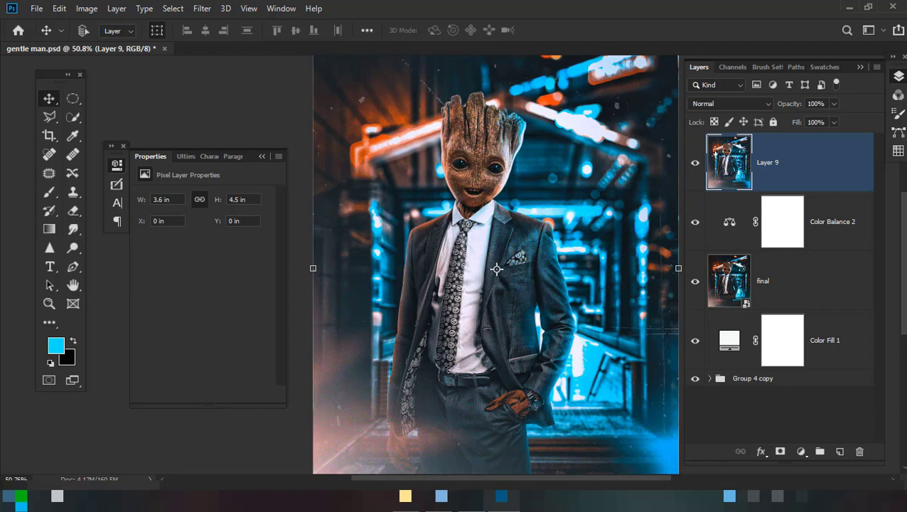
{"action": "left_click", "coordinate": [695, 163]}
Show the Vivid-enhanced Layer 9 again and pan and zoom around the composite
{"action": "left_click", "coordinate": [694, 163]}
{"action": "scroll", "coordinate": [499, 229], "scroll_direction": "down", "scroll_amount": 2}
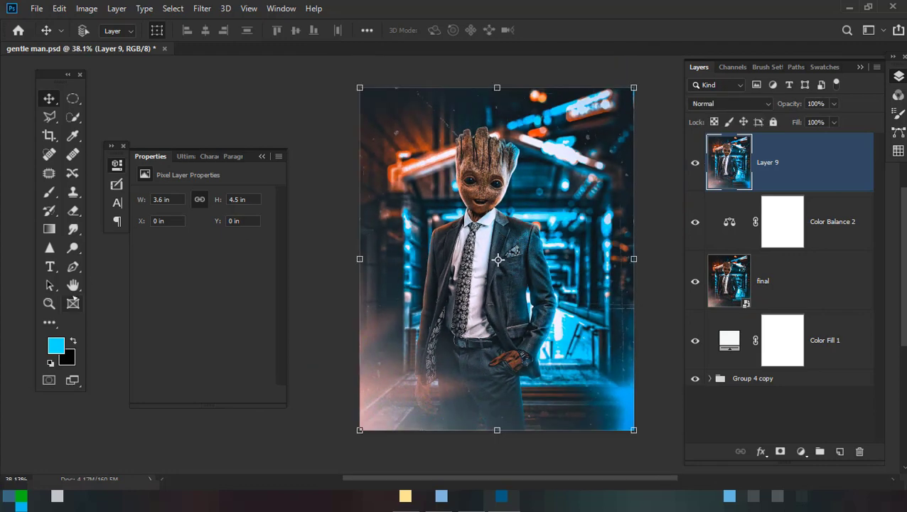
{"action": "left_click", "coordinate": [72, 285]}
{"action": "scroll", "coordinate": [511, 280], "scroll_direction": "up", "scroll_amount": 2}
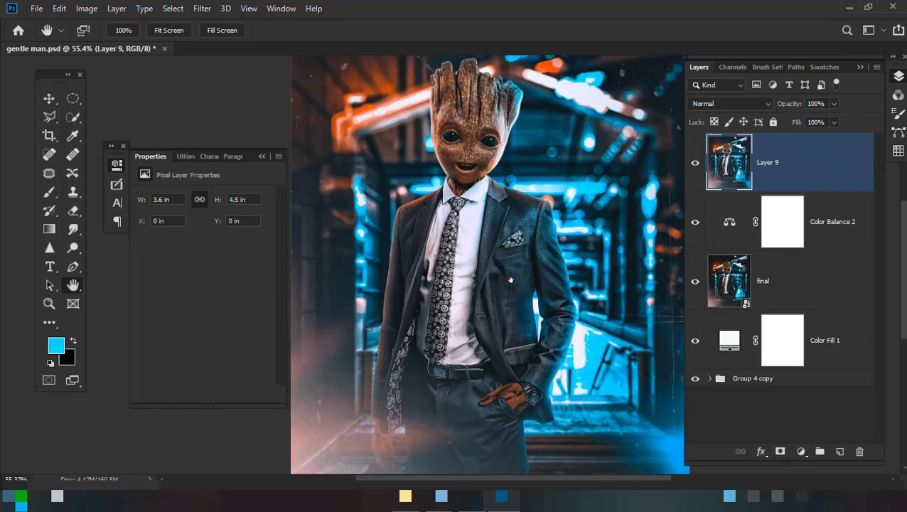
{"action": "scroll", "coordinate": [511, 280], "scroll_direction": "down", "scroll_amount": 1}
{"action": "left_click_drag", "start_coordinate": [509, 282], "coordinate": [496, 292]}
{"action": "scroll", "coordinate": [493, 292], "scroll_direction": "down", "scroll_amount": 1}
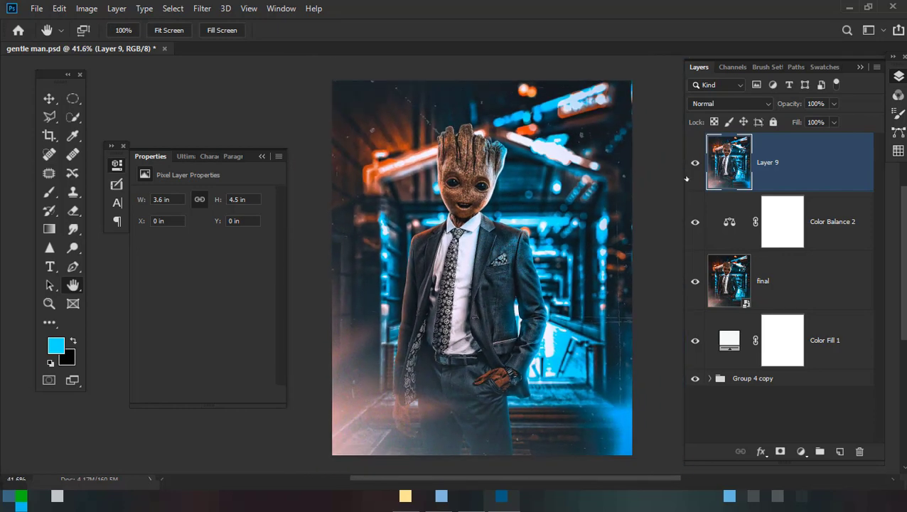
{"action": "left_click", "coordinate": [40, 10]}
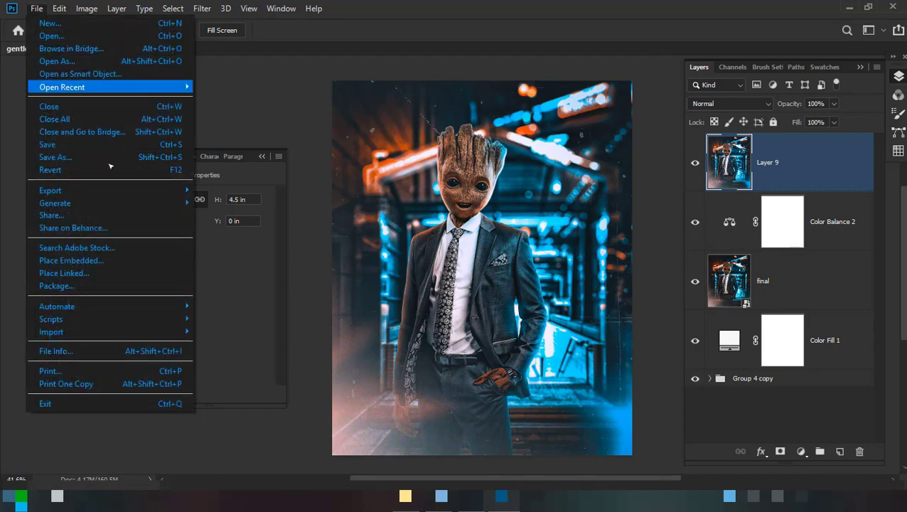
Place Embedded the new-log0 ring logo from the Pictures folder
{"action": "left_click", "coordinate": [71, 261]}
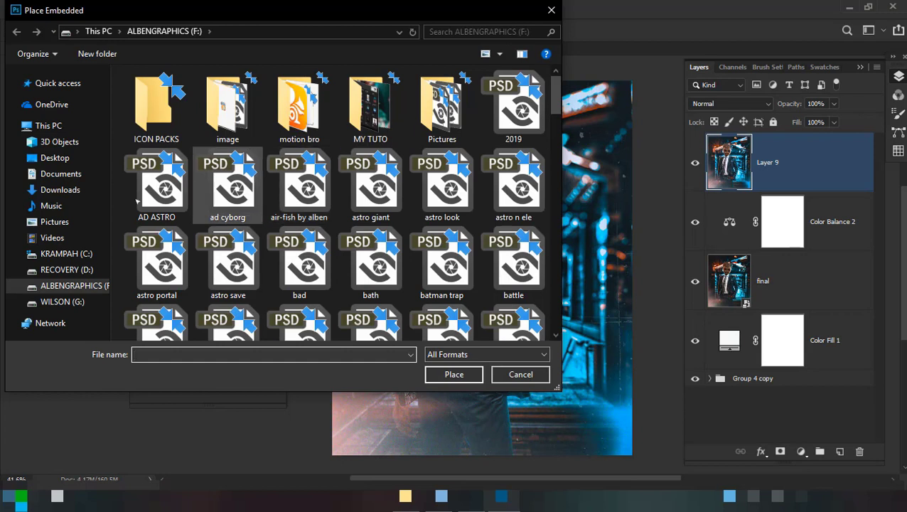
{"action": "left_click", "coordinate": [357, 277]}
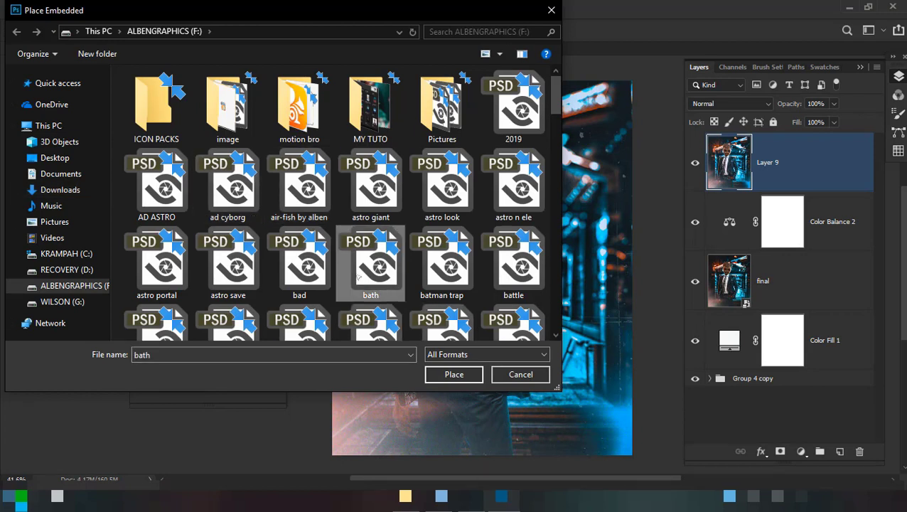
{"action": "key", "text": "l"}
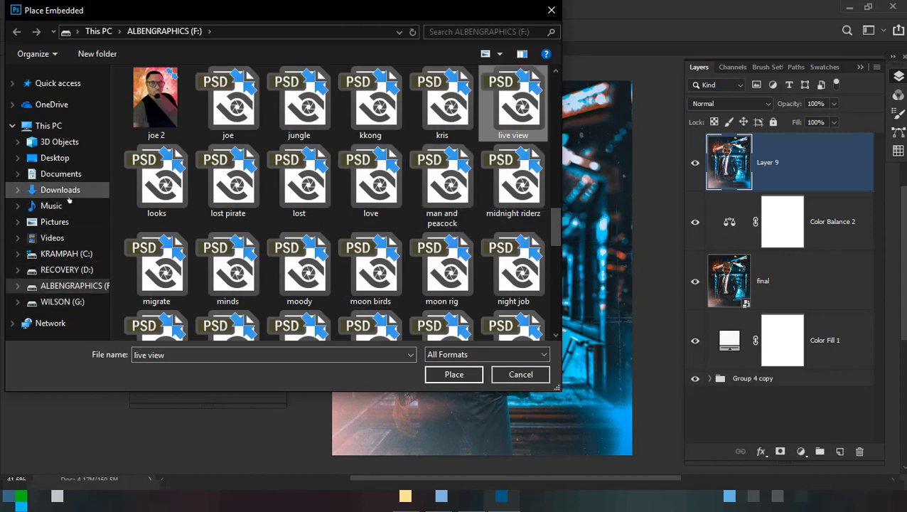
{"action": "left_click", "coordinate": [75, 221]}
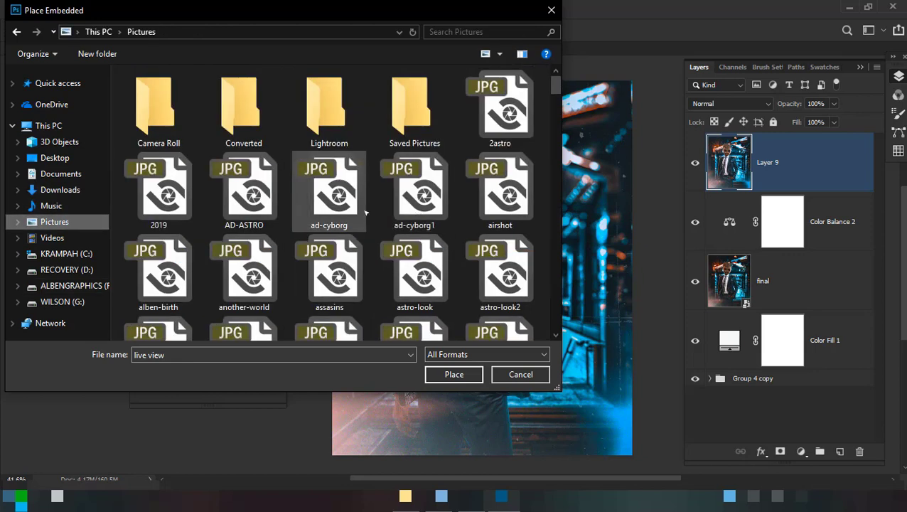
{"action": "left_click", "coordinate": [384, 205]}
{"action": "key", "text": "l"}
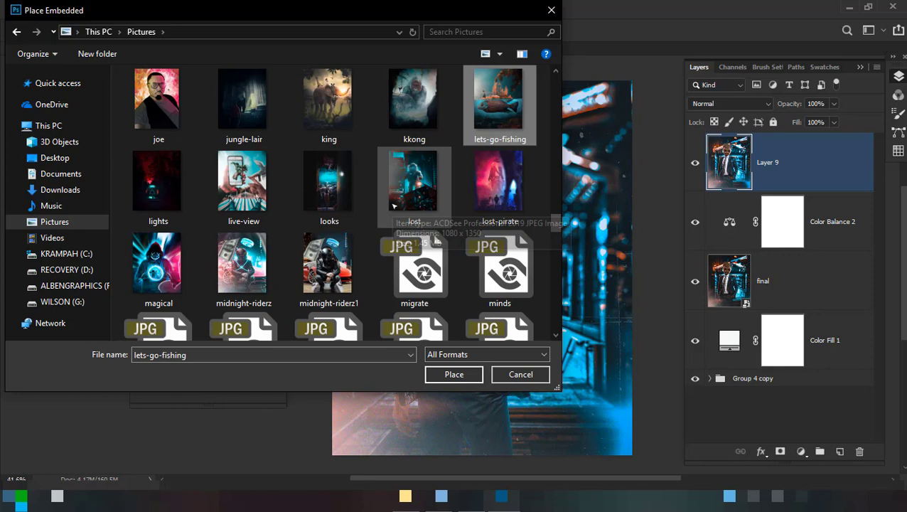
{"action": "scroll", "coordinate": [394, 205], "scroll_direction": "down", "scroll_amount": 2}
{"action": "left_click", "coordinate": [418, 242]}
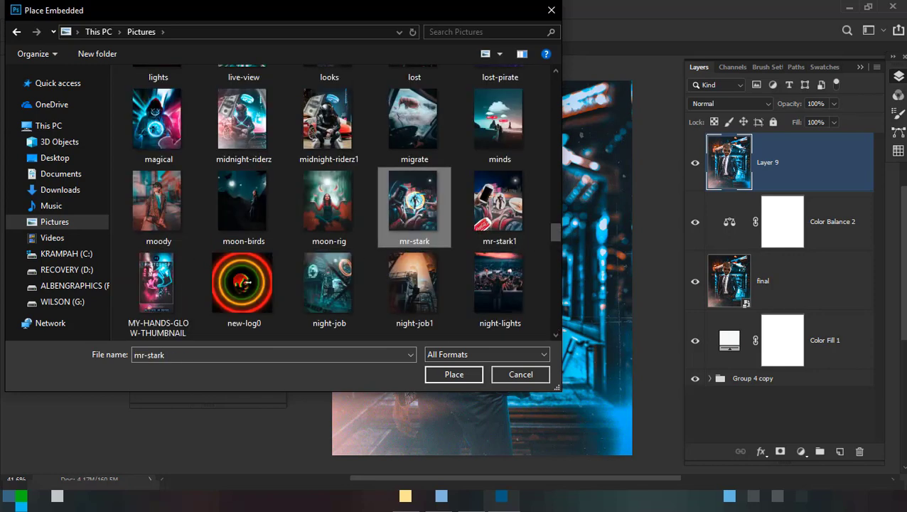
{"action": "double_click", "coordinate": [241, 282]}
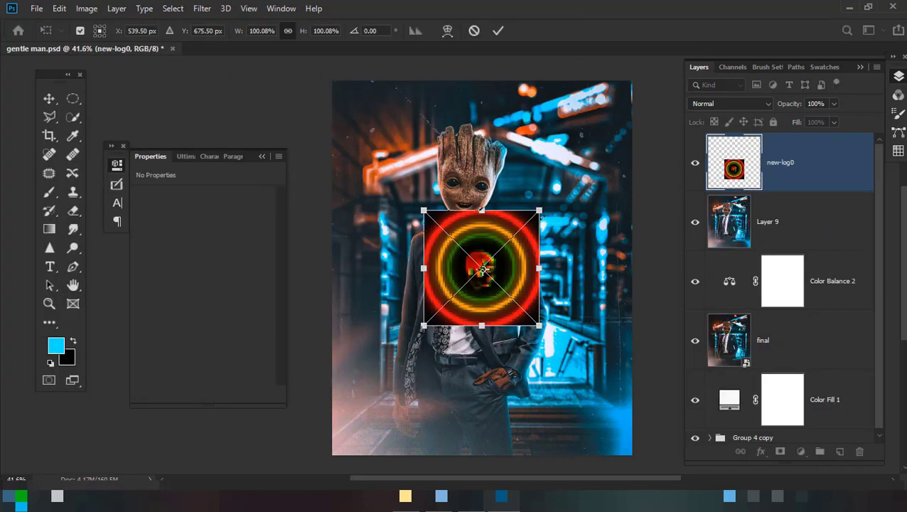
Shrink the logo to about a third, move it bottom-right, and set Lighten blending
{"action": "mouse_move", "coordinate": [538, 211]}
{"action": "left_mouse_down"}
{"action": "mouse_move", "coordinate": [441, 303]}
{"action": "mouse_move", "coordinate": [610, 445]}
{"action": "left_mouse_up"}
{"action": "scroll", "coordinate": [442, 307], "scroll_direction": "up", "scroll_amount": 2}
{"action": "scroll", "coordinate": [610, 445], "scroll_direction": "down", "scroll_amount": 2}
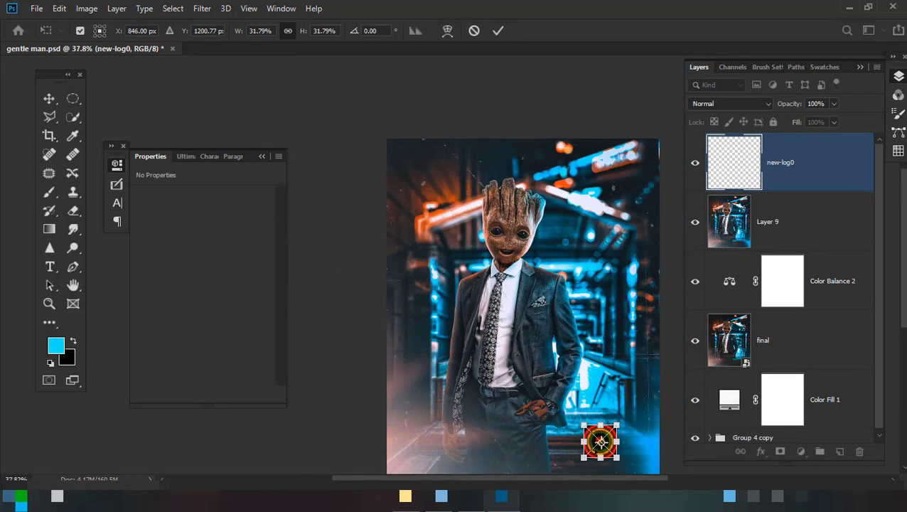
{"action": "scroll", "coordinate": [601, 442], "scroll_direction": "up", "scroll_amount": 2}
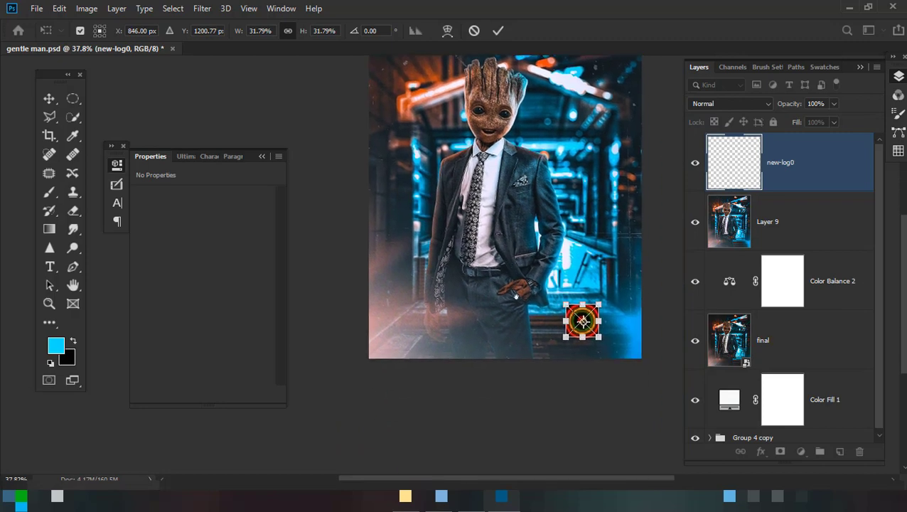
{"action": "left_click_drag", "start_coordinate": [614, 332], "coordinate": [617, 346]}
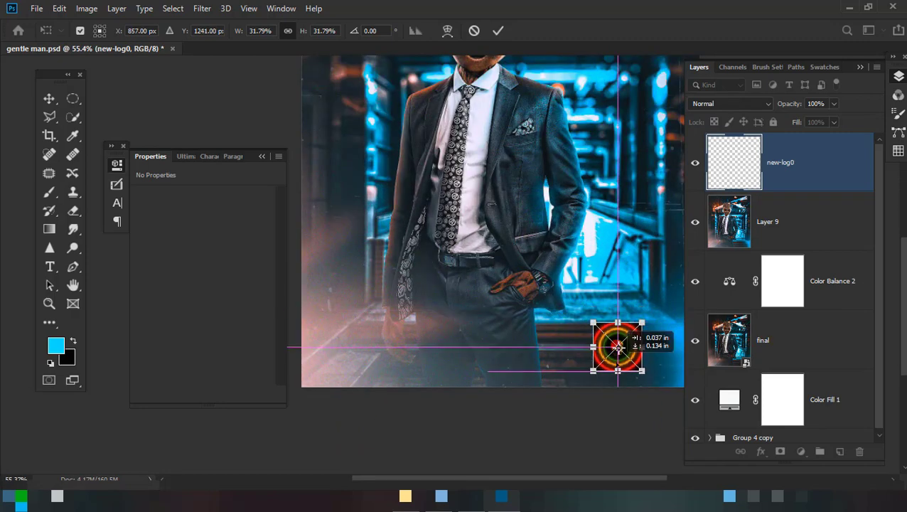
{"action": "key", "text": "Return"}
{"action": "left_click", "coordinate": [728, 103]}
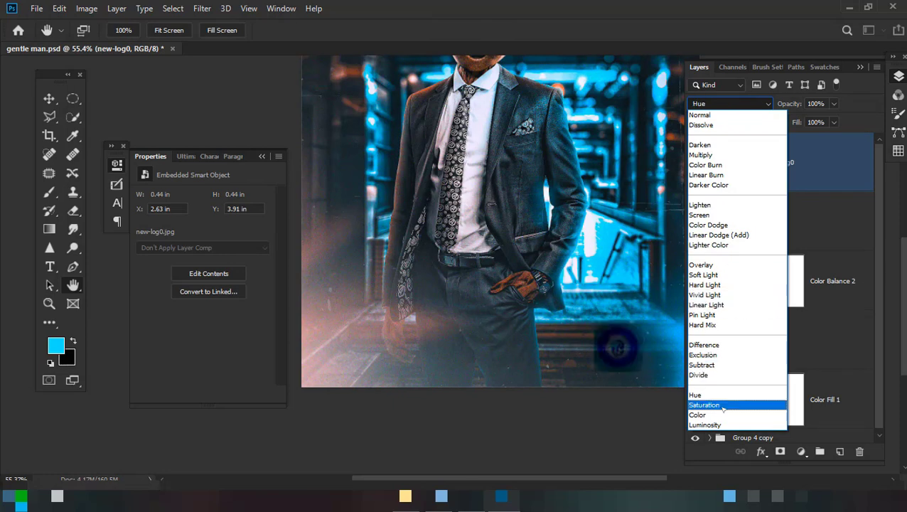
{"action": "left_click", "coordinate": [722, 206]}
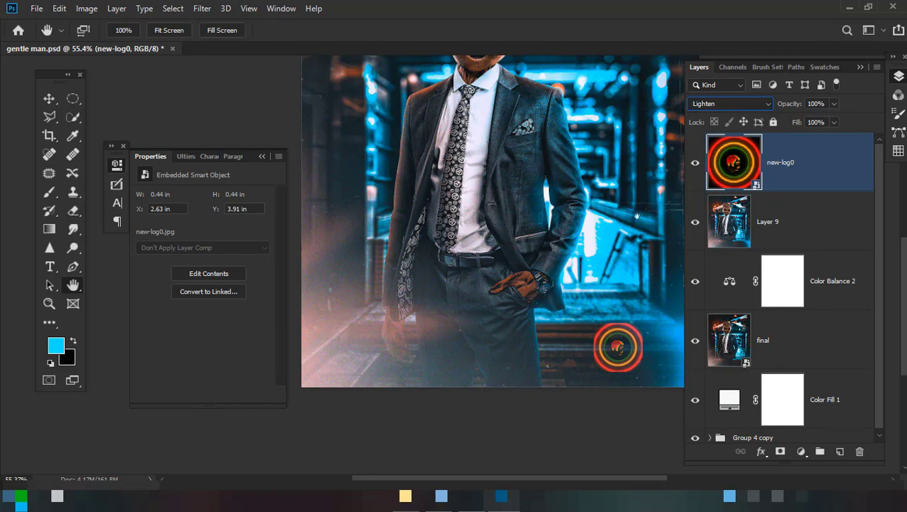
Free-transform the logo down to about 18%, commit, and fit the composite in view
{"action": "left_click", "coordinate": [49, 98]}
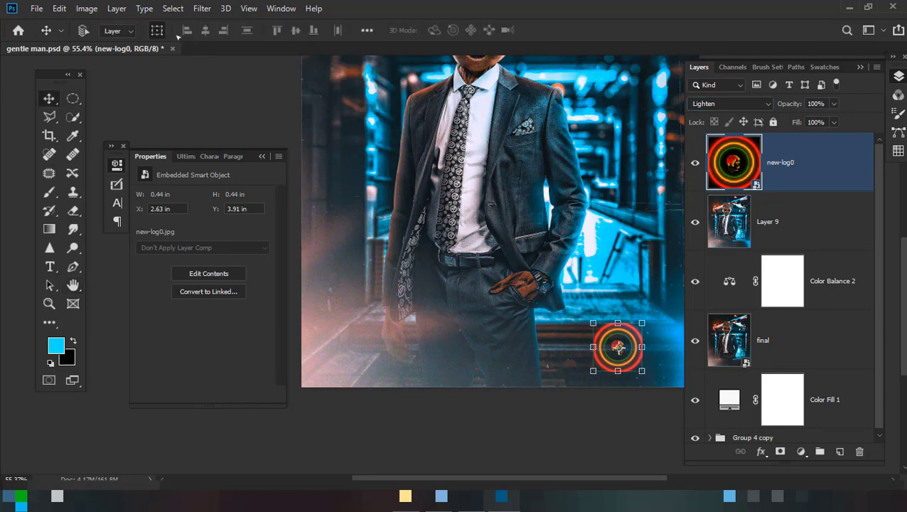
{"action": "key", "text": "ctrl+t"}
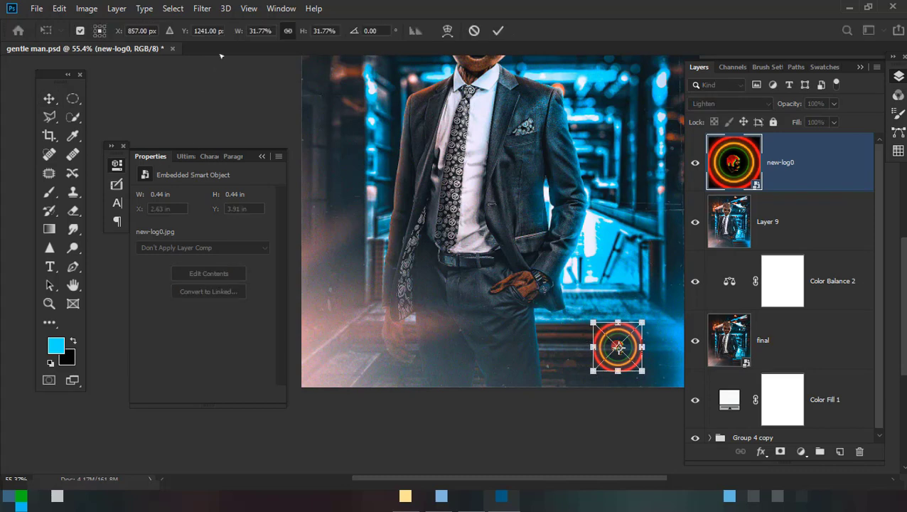
{"action": "left_click_drag", "start_coordinate": [238, 30], "coordinate": [230, 34]}
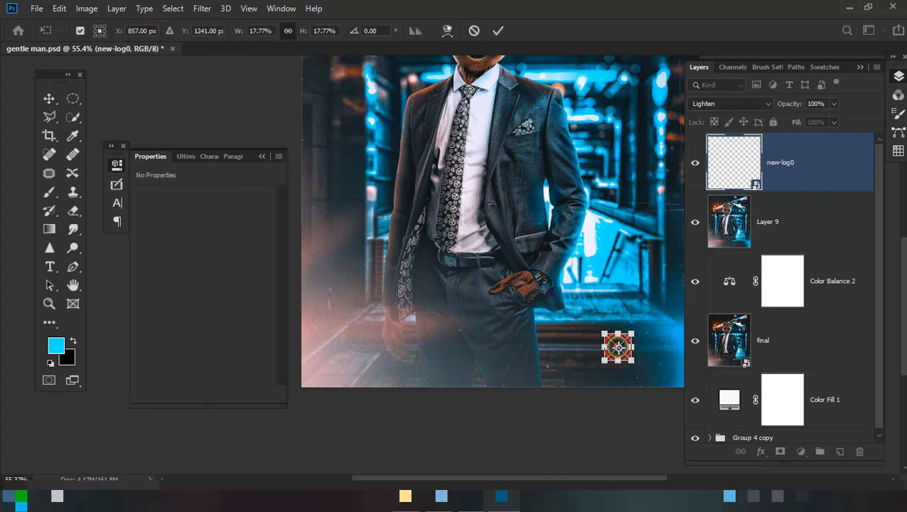
{"action": "left_click", "coordinate": [498, 31]}
{"action": "scroll", "coordinate": [502, 213], "scroll_direction": "down", "scroll_amount": 2}
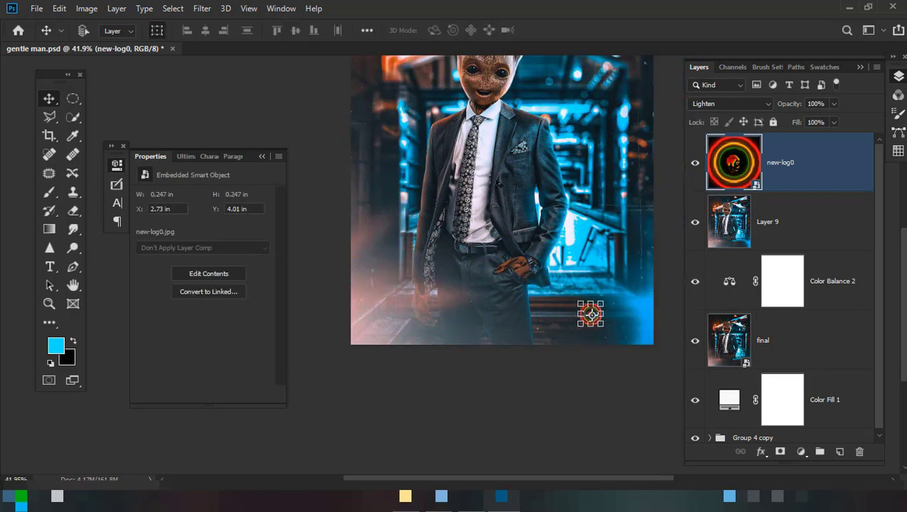
{"action": "left_click_drag", "start_coordinate": [496, 182], "coordinate": [523, 311]}
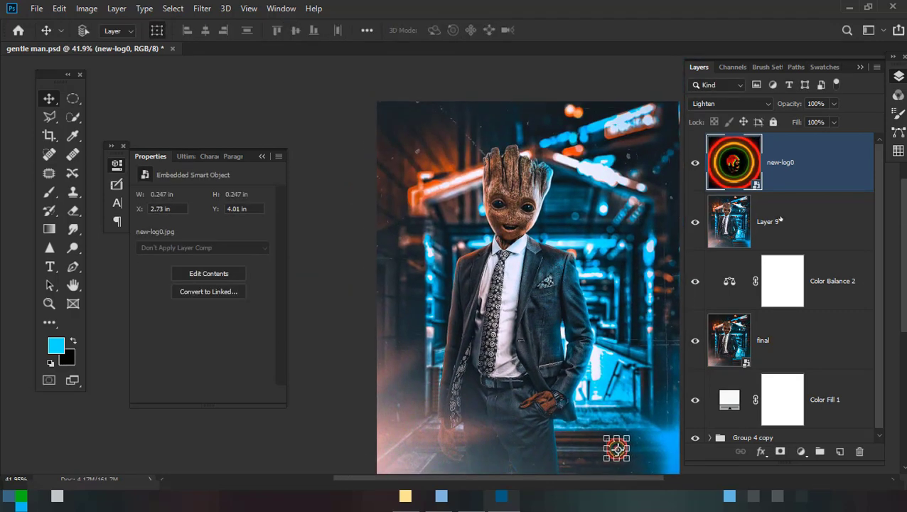
{"action": "scroll", "coordinate": [491, 297], "scroll_direction": "up", "scroll_amount": 1}
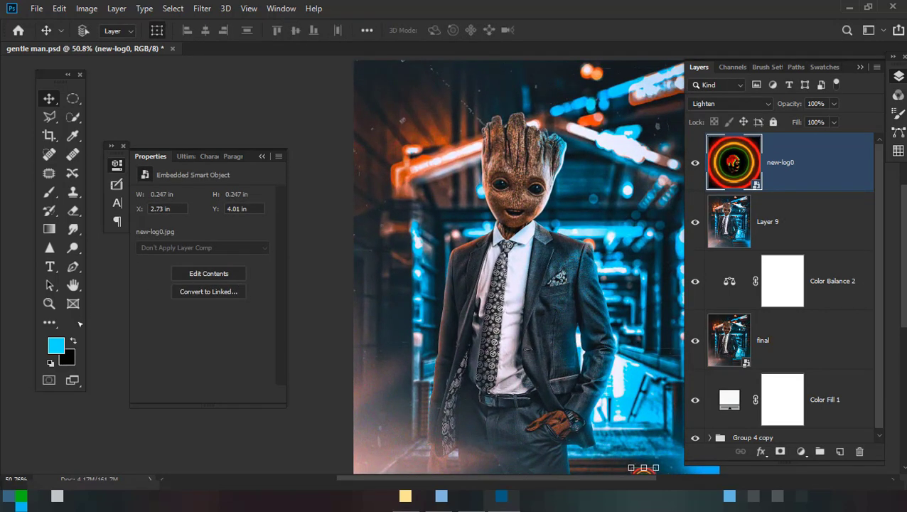
{"action": "double_click", "coordinate": [74, 284]}
{"action": "left_click_drag", "start_coordinate": [516, 287], "coordinate": [477, 255]}
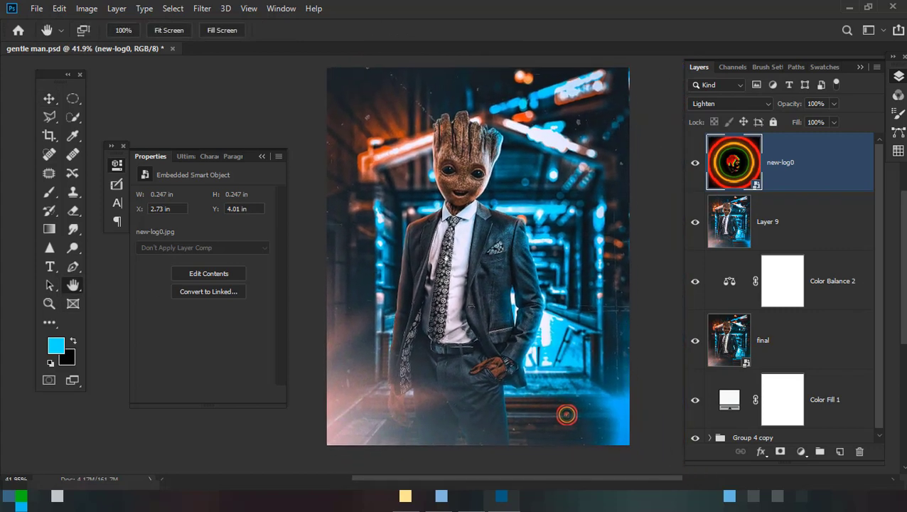